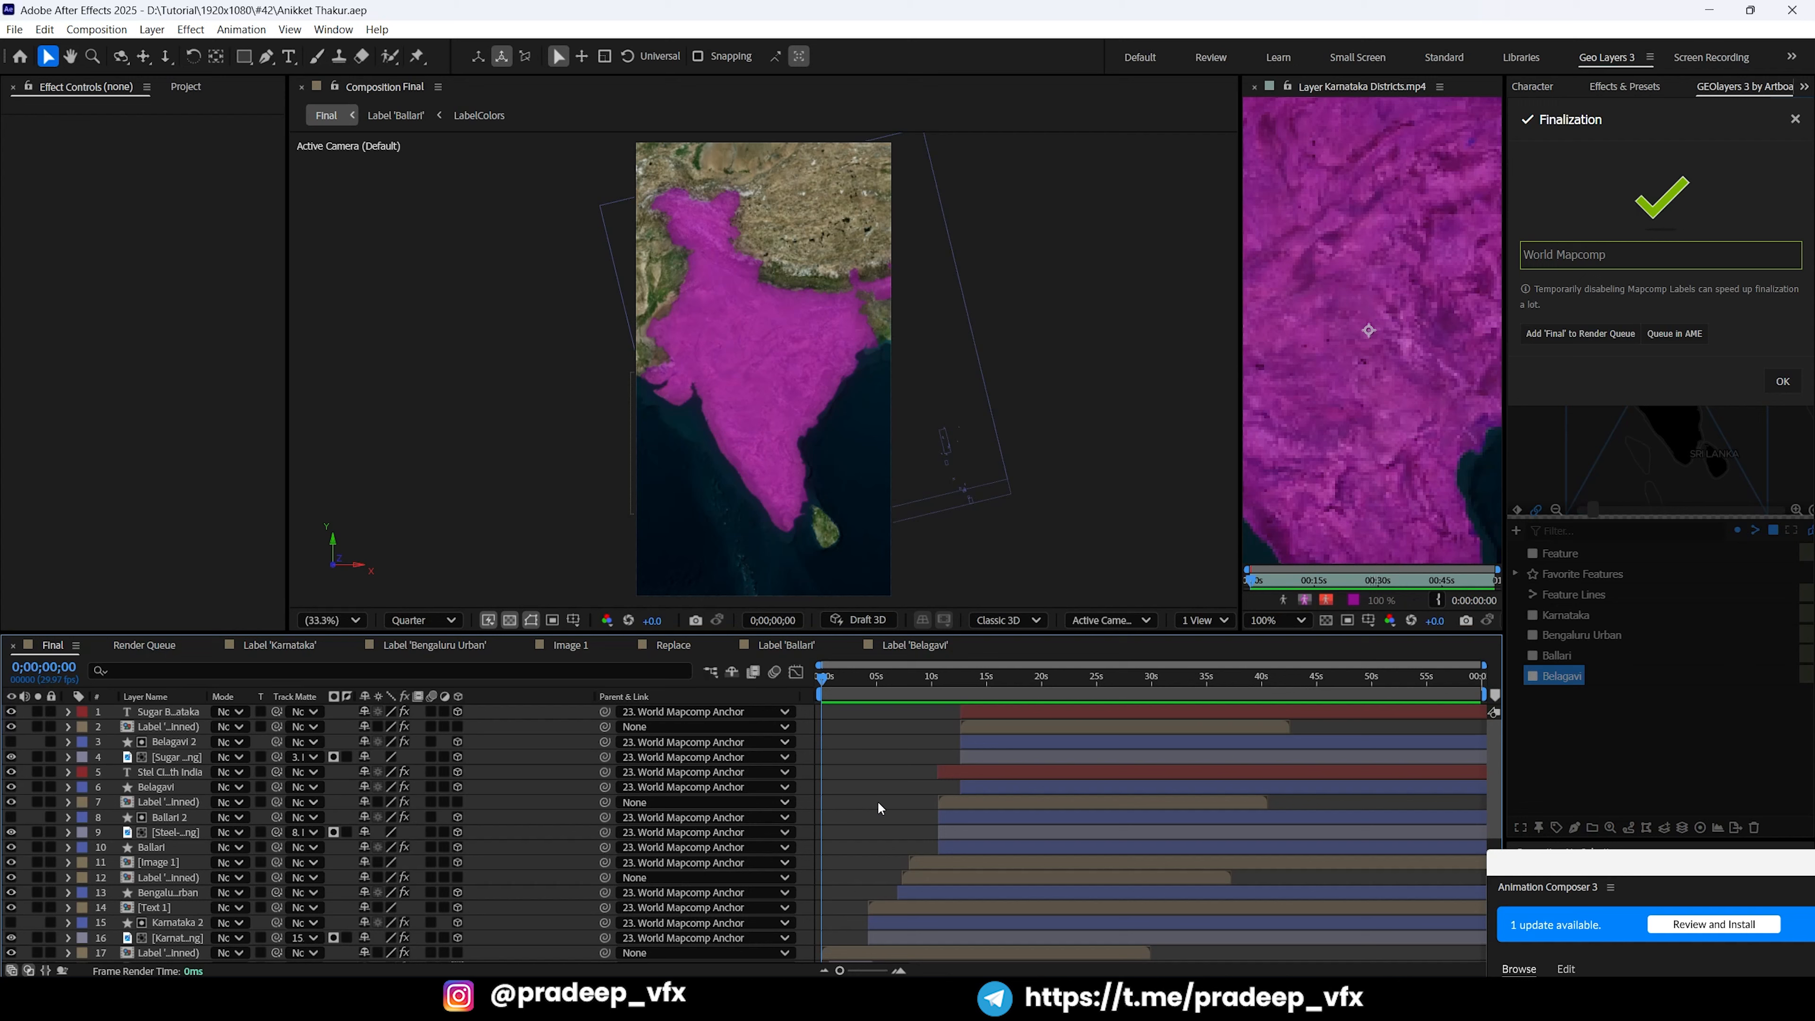
# Step: Preview the Final composition's map animation from its start through the Belagavi scene
pyautogui.click(953, 681)
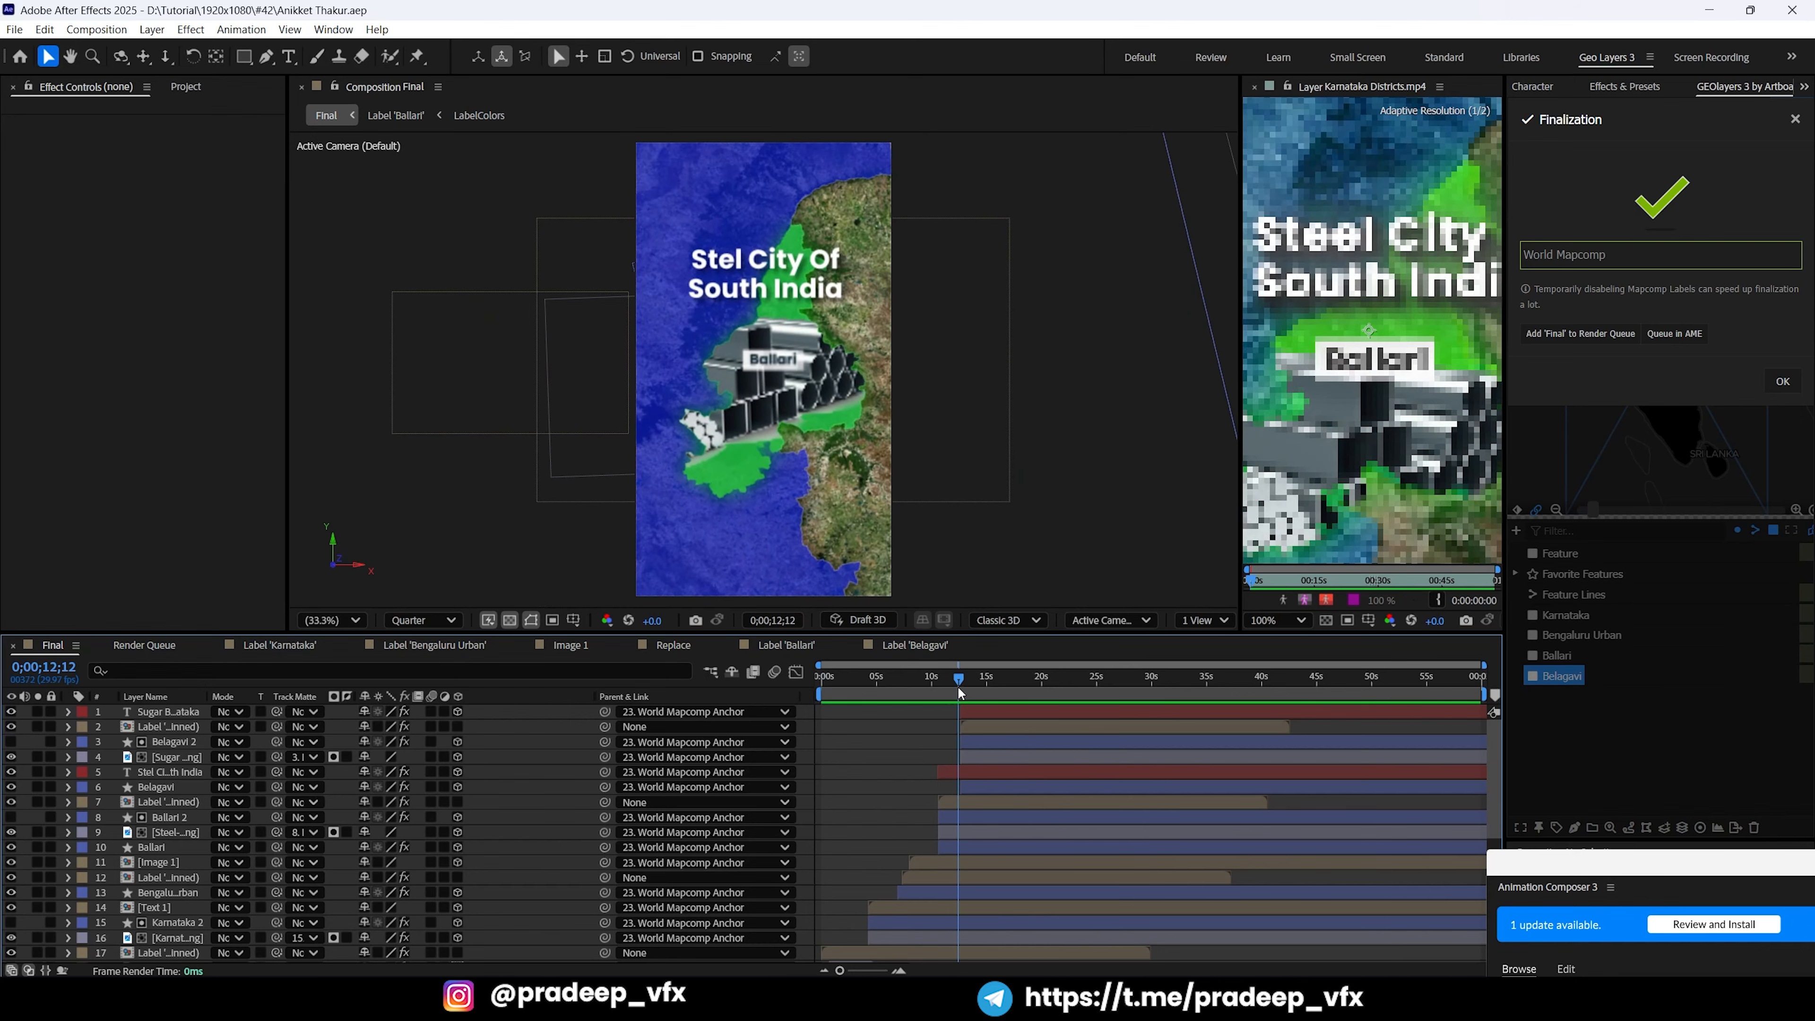
pyautogui.press('=')
pyautogui.press('=')
pyautogui.press('space')
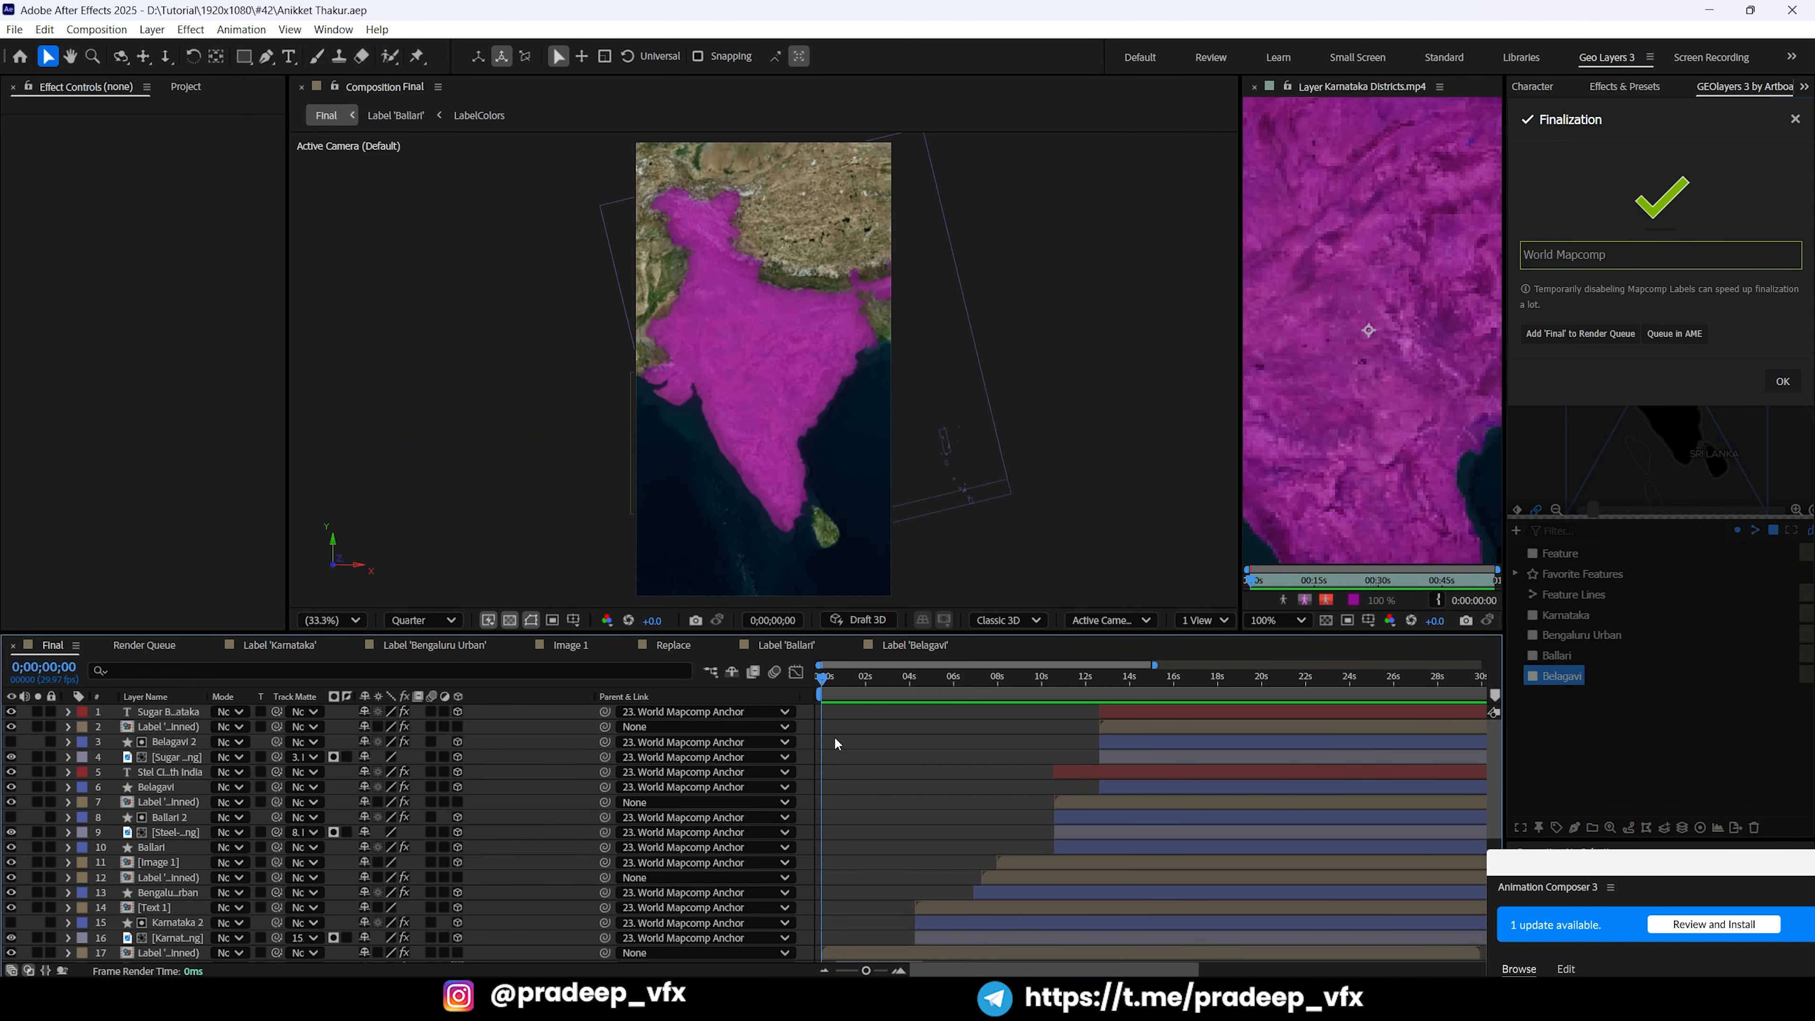
pyautogui.press('-')
pyautogui.press('space')
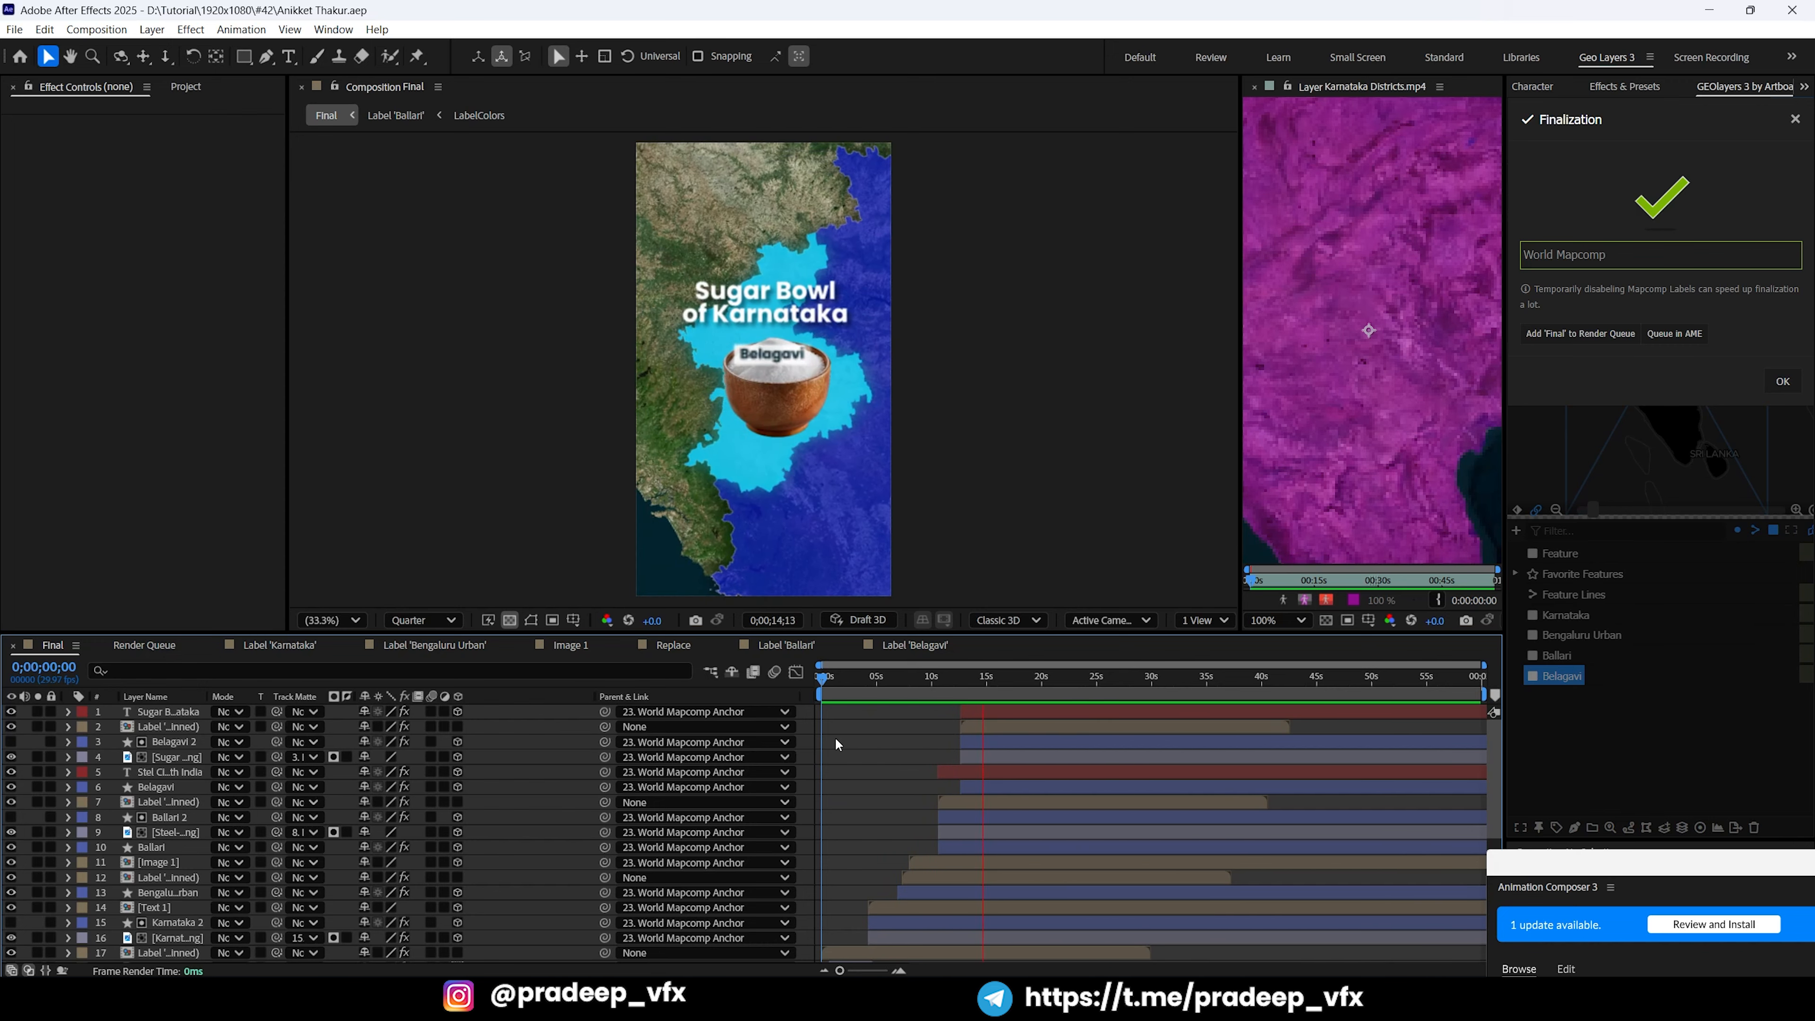
pyautogui.press('space')
# Step: Move the last Latitude, Longitude and Zoom keyframes of World Mapcomp to about 0;00;14;21
pyautogui.press('`')
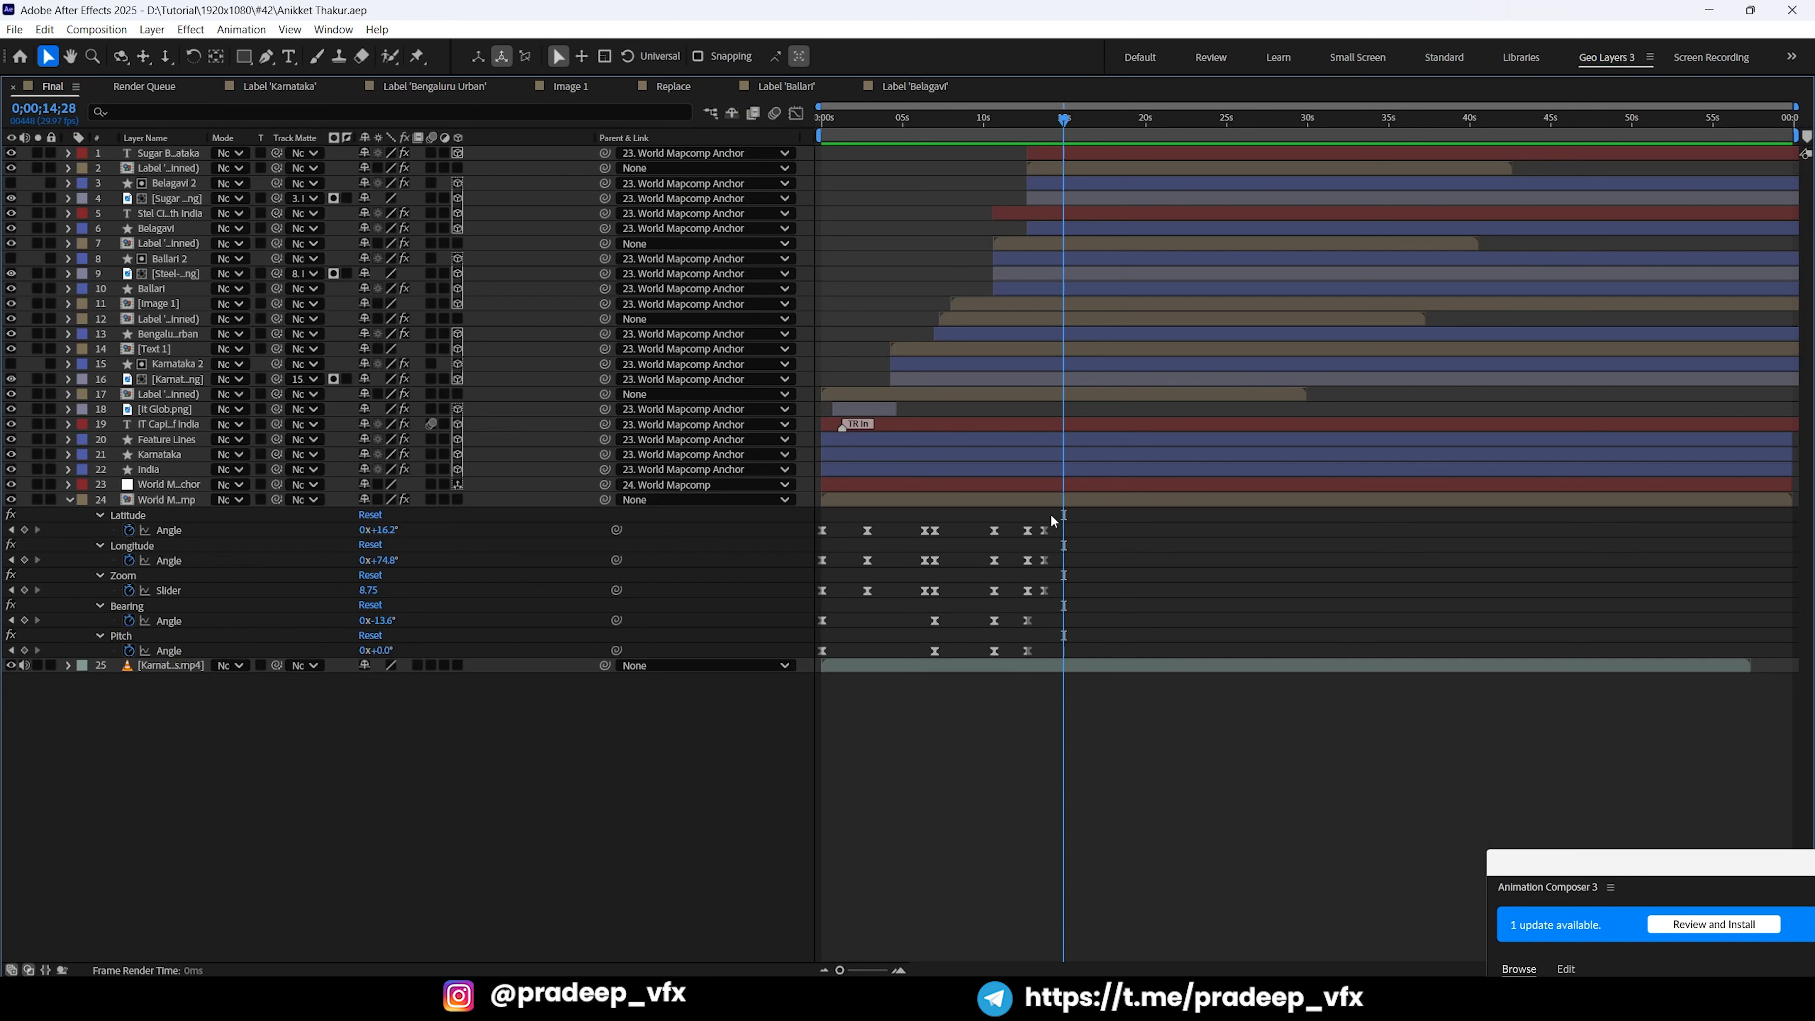
pyautogui.moveTo(1051, 520); pyautogui.dragTo(1062, 596)
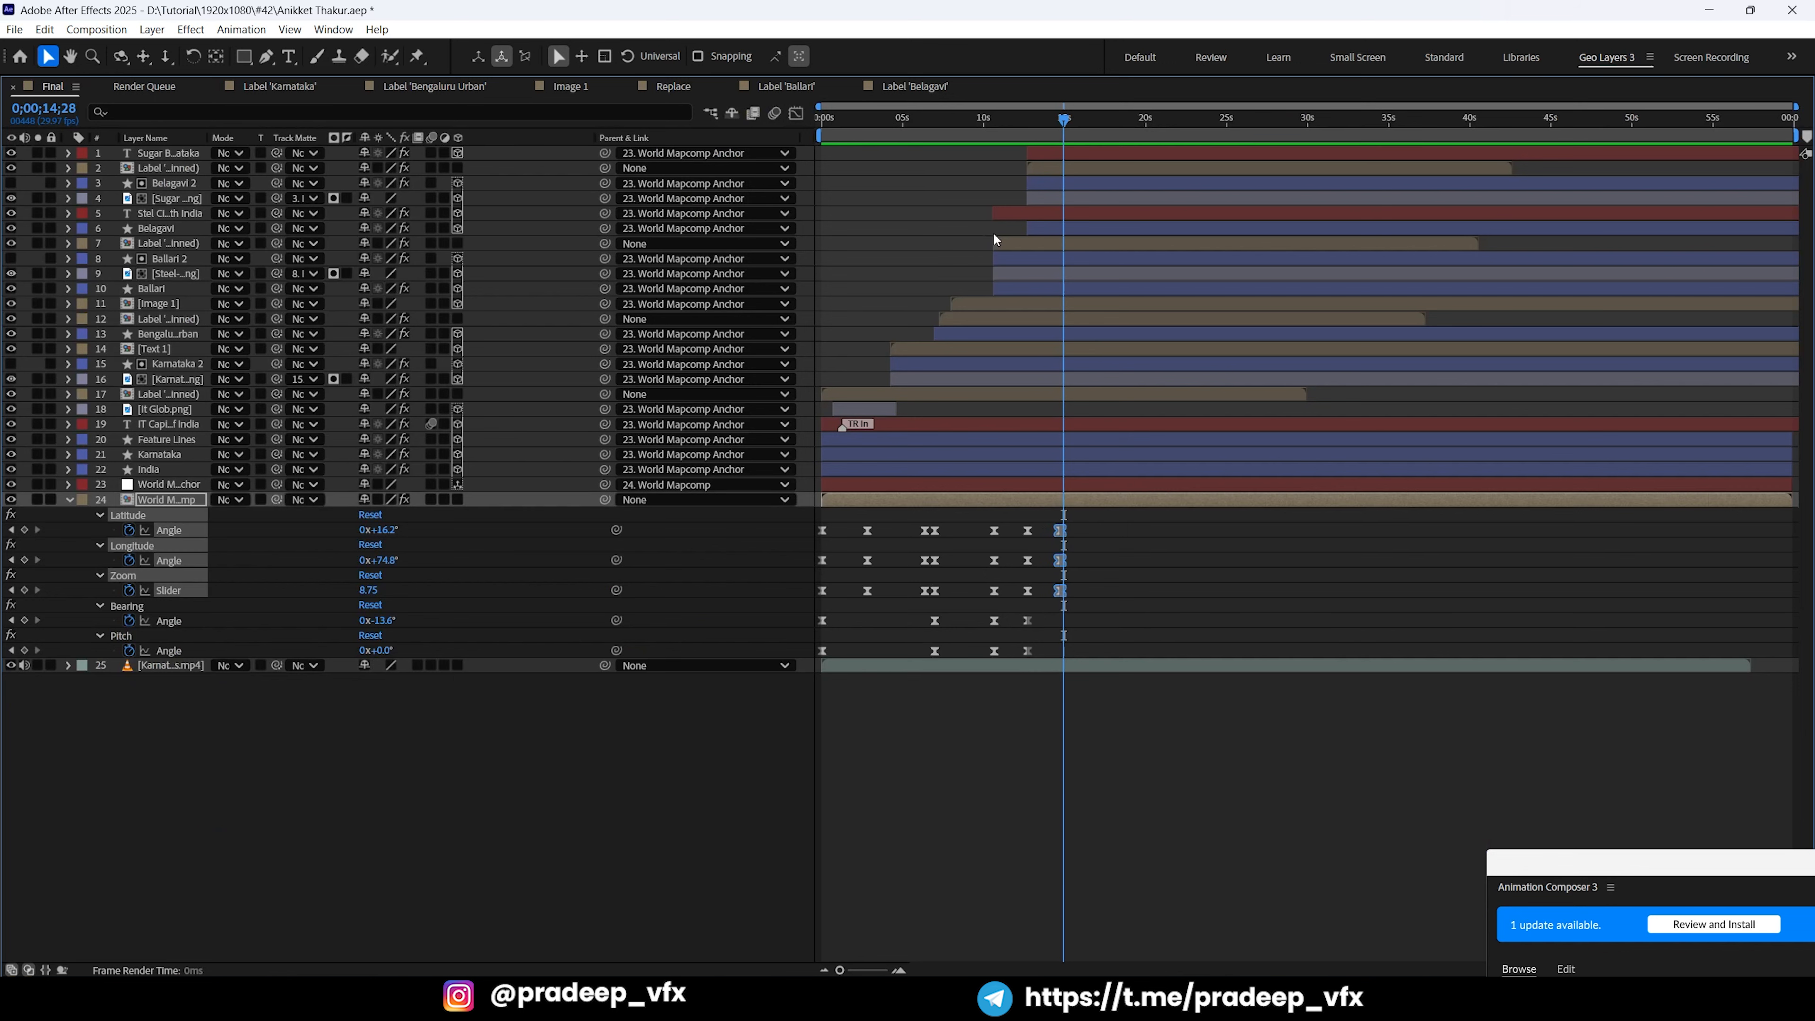
pyautogui.click(1033, 133)
pyautogui.press('`')
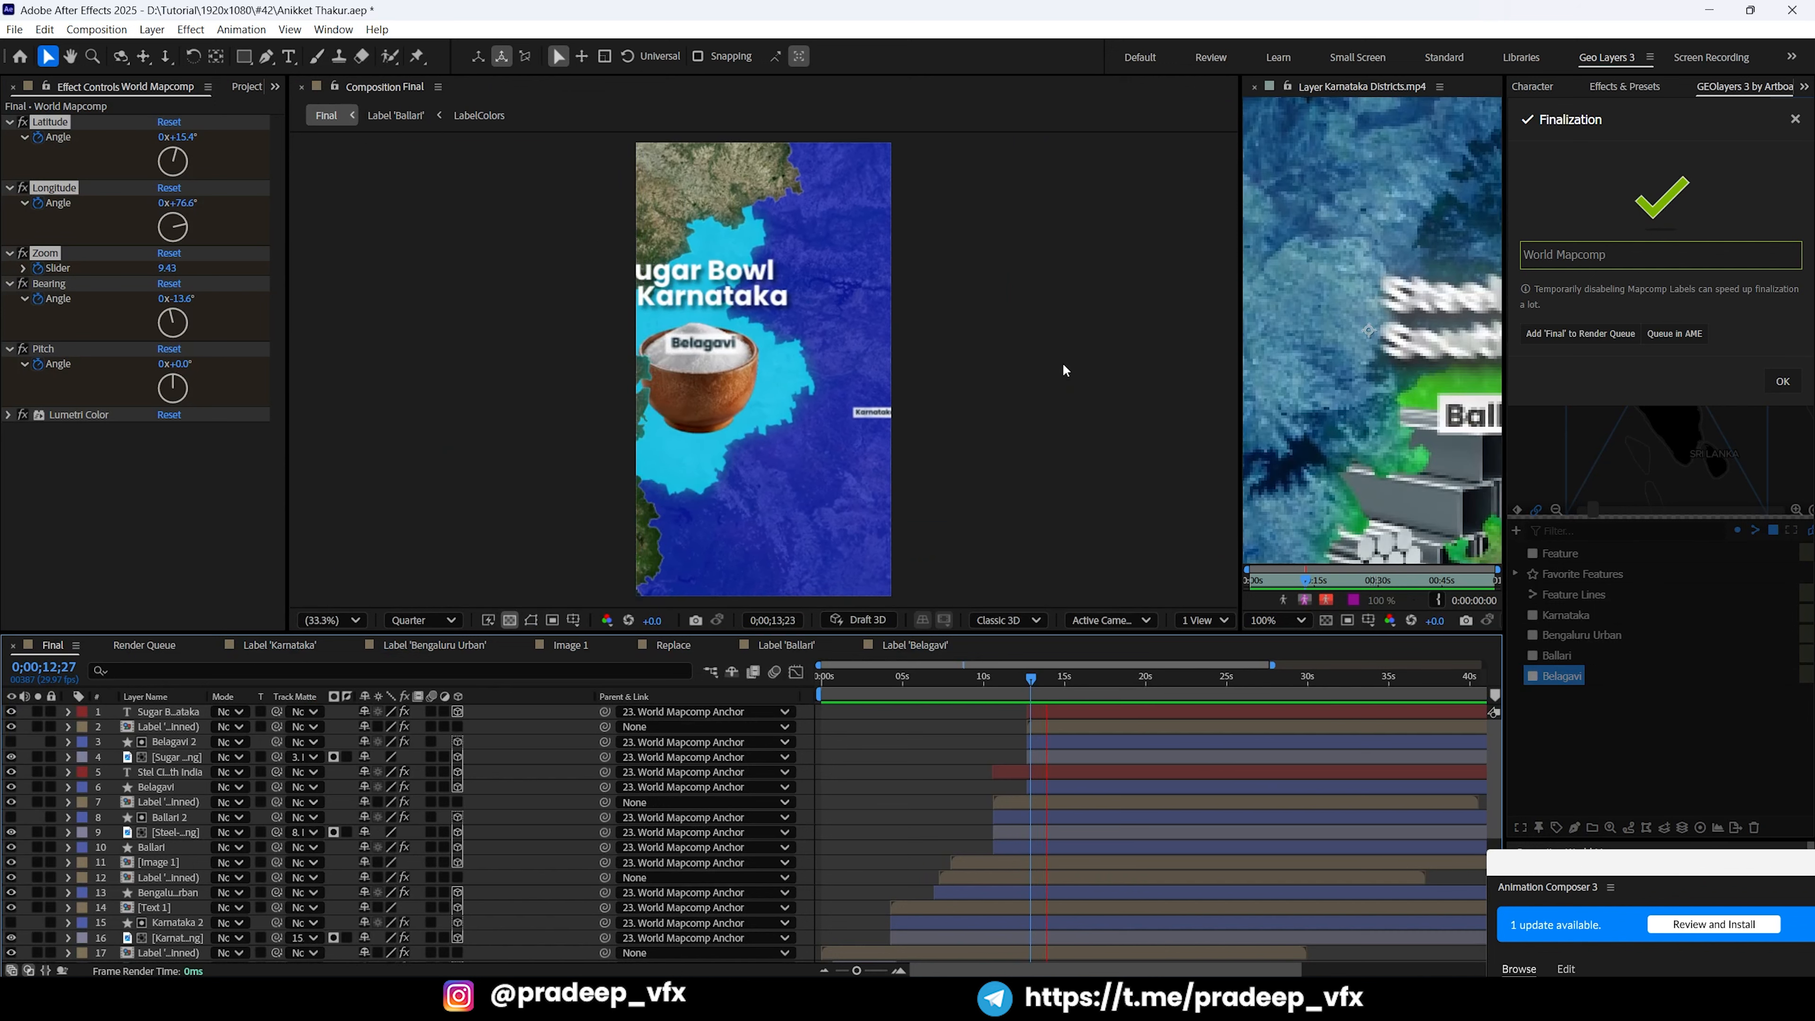
# Step: Replay the camera move to Belagavi from 0;00;12;27 and compare it with the Karnataka Districts reference video at 50% zoom
pyautogui.press('space')
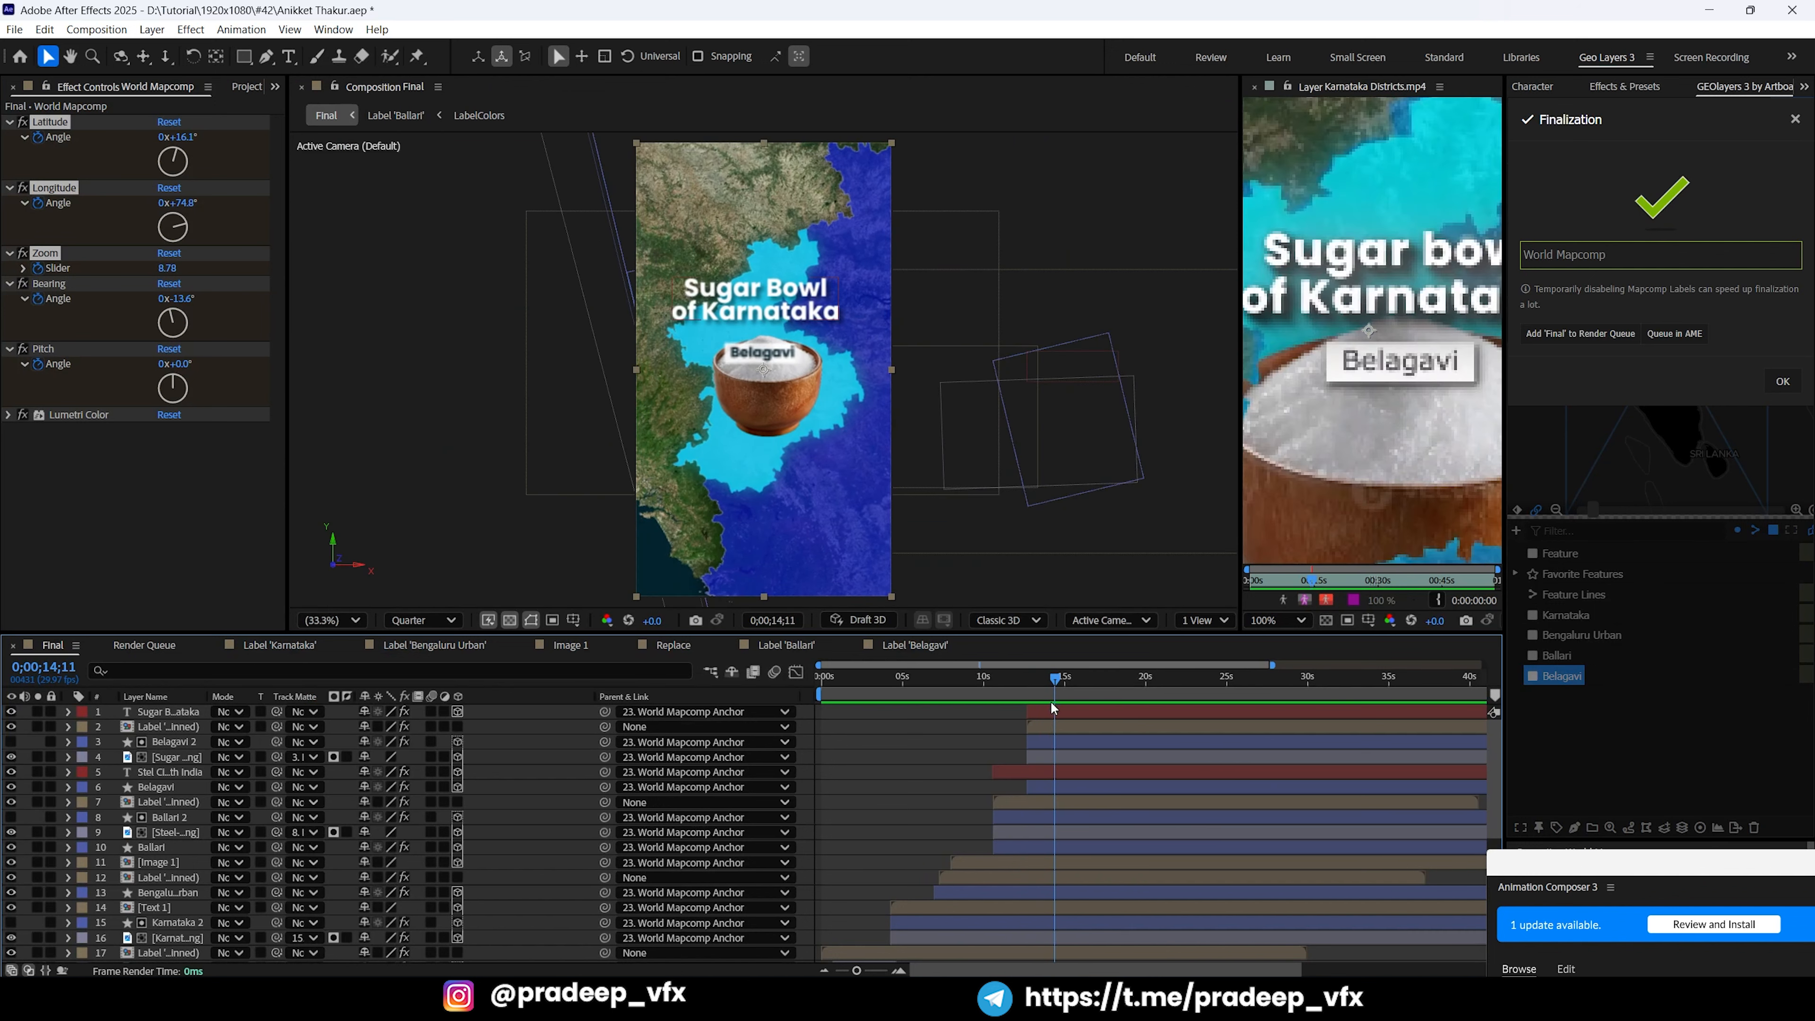
pyautogui.click(1033, 678)
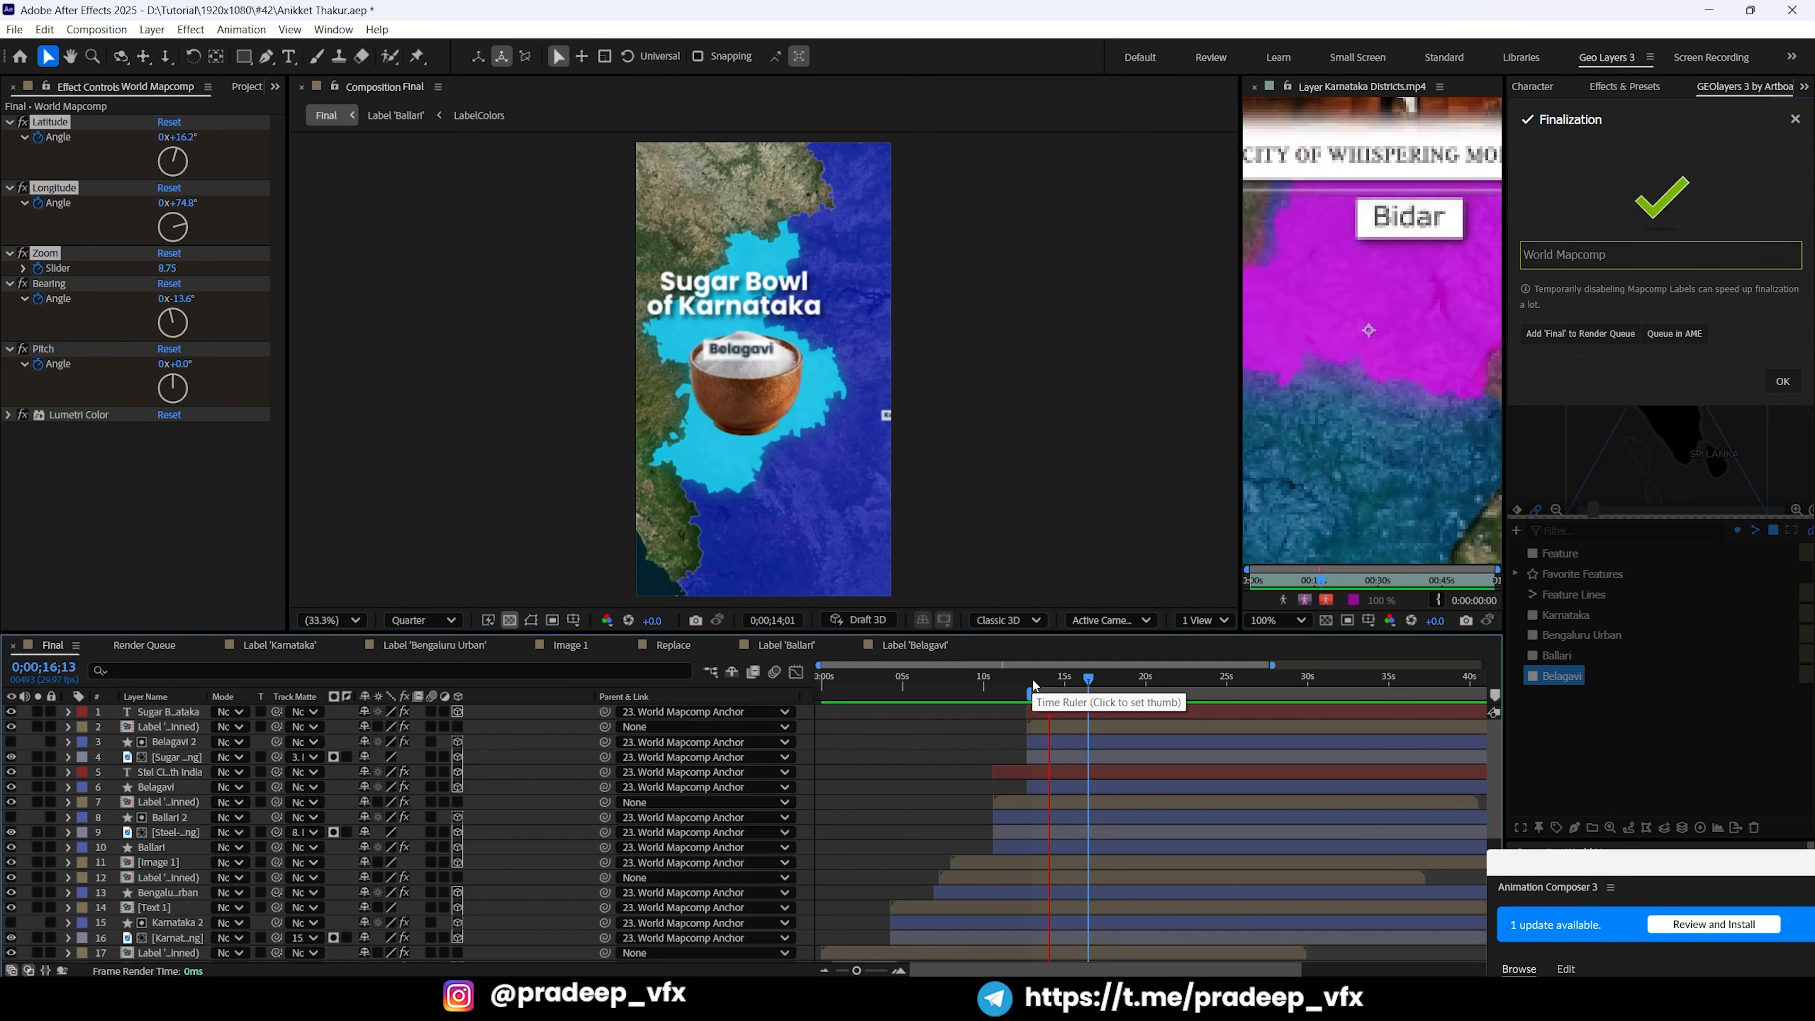
pyautogui.press('space')
pyautogui.press('`')
pyautogui.press('`')
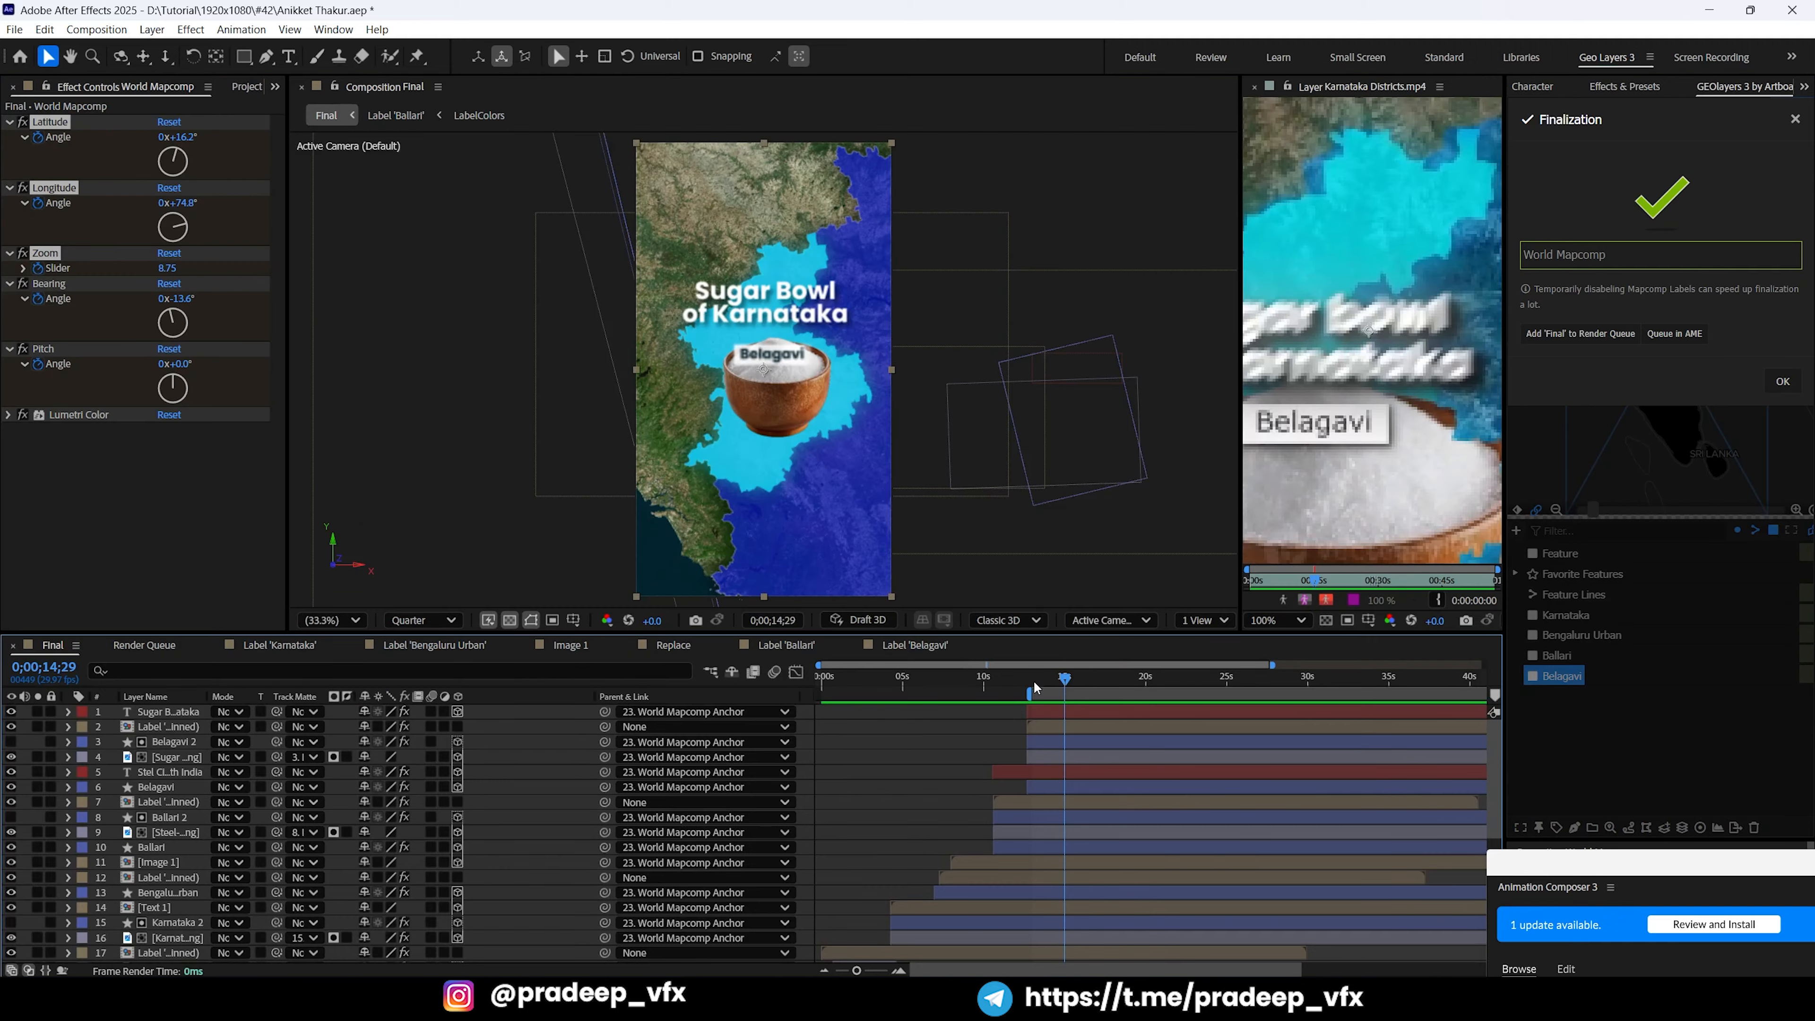
pyautogui.press('space')
pyautogui.press('space')
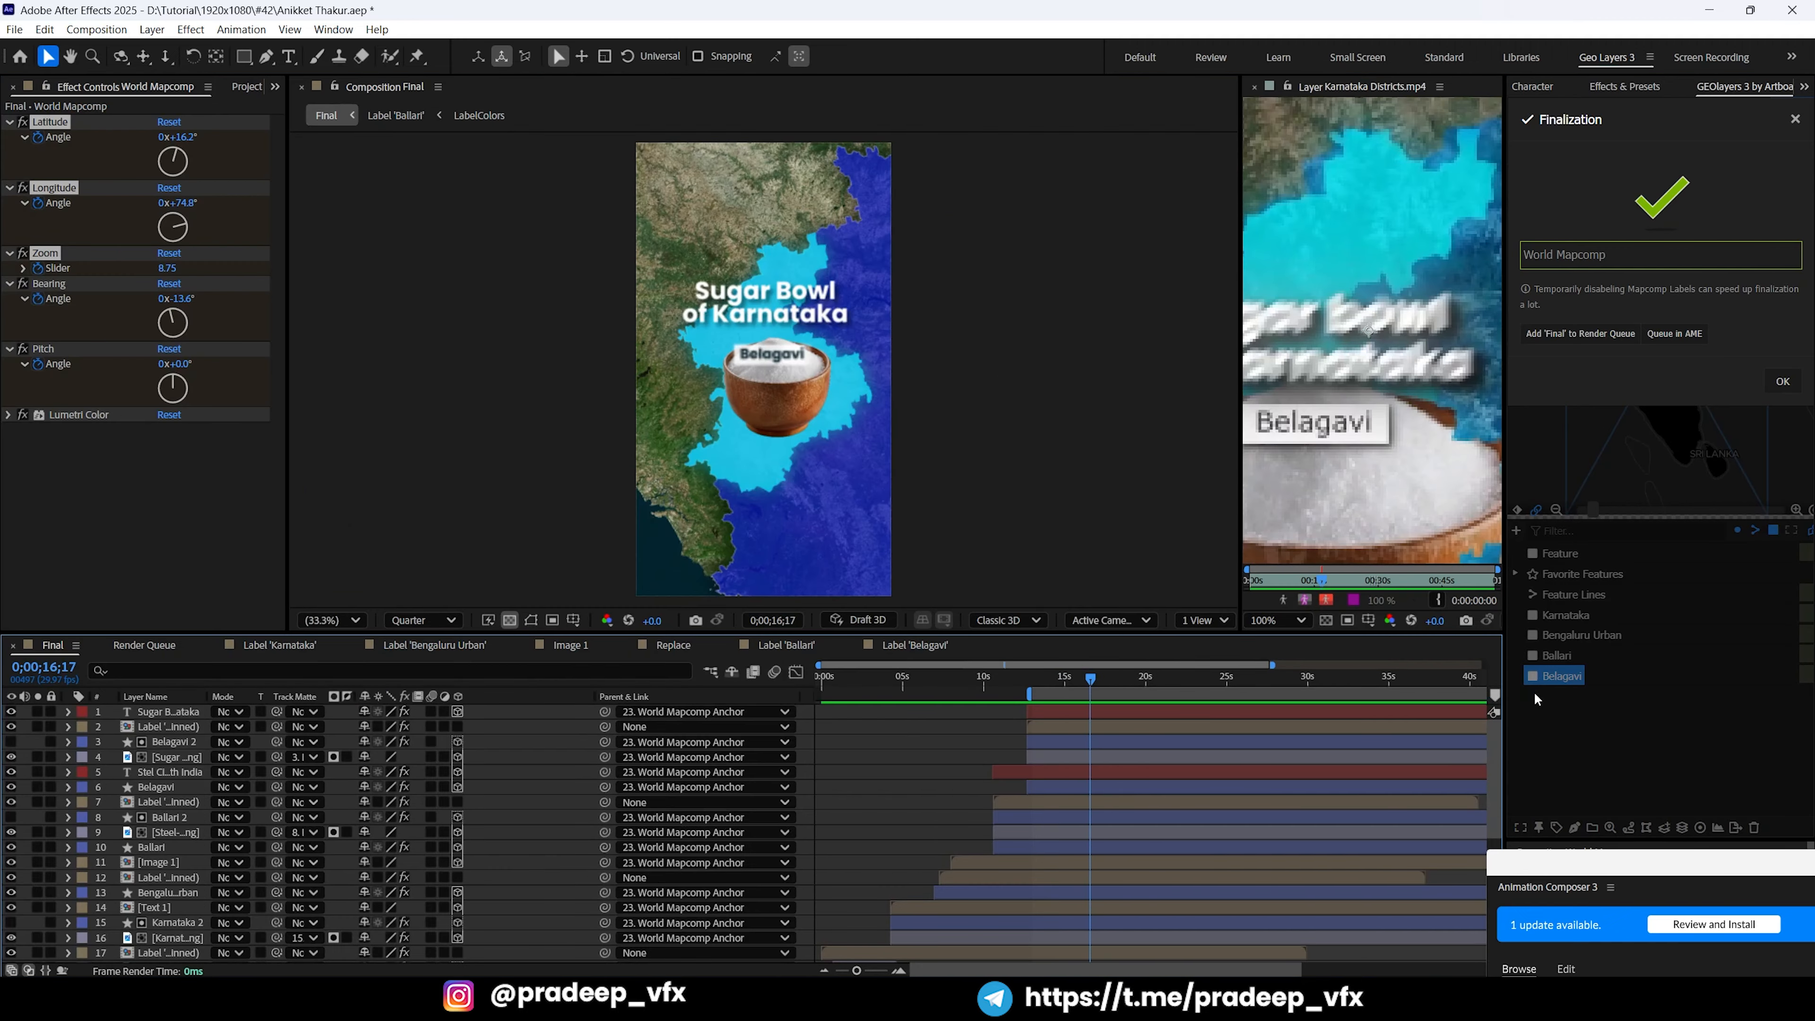
pyautogui.scroll(-2, 1388, 321)
pyautogui.click(1388, 321)
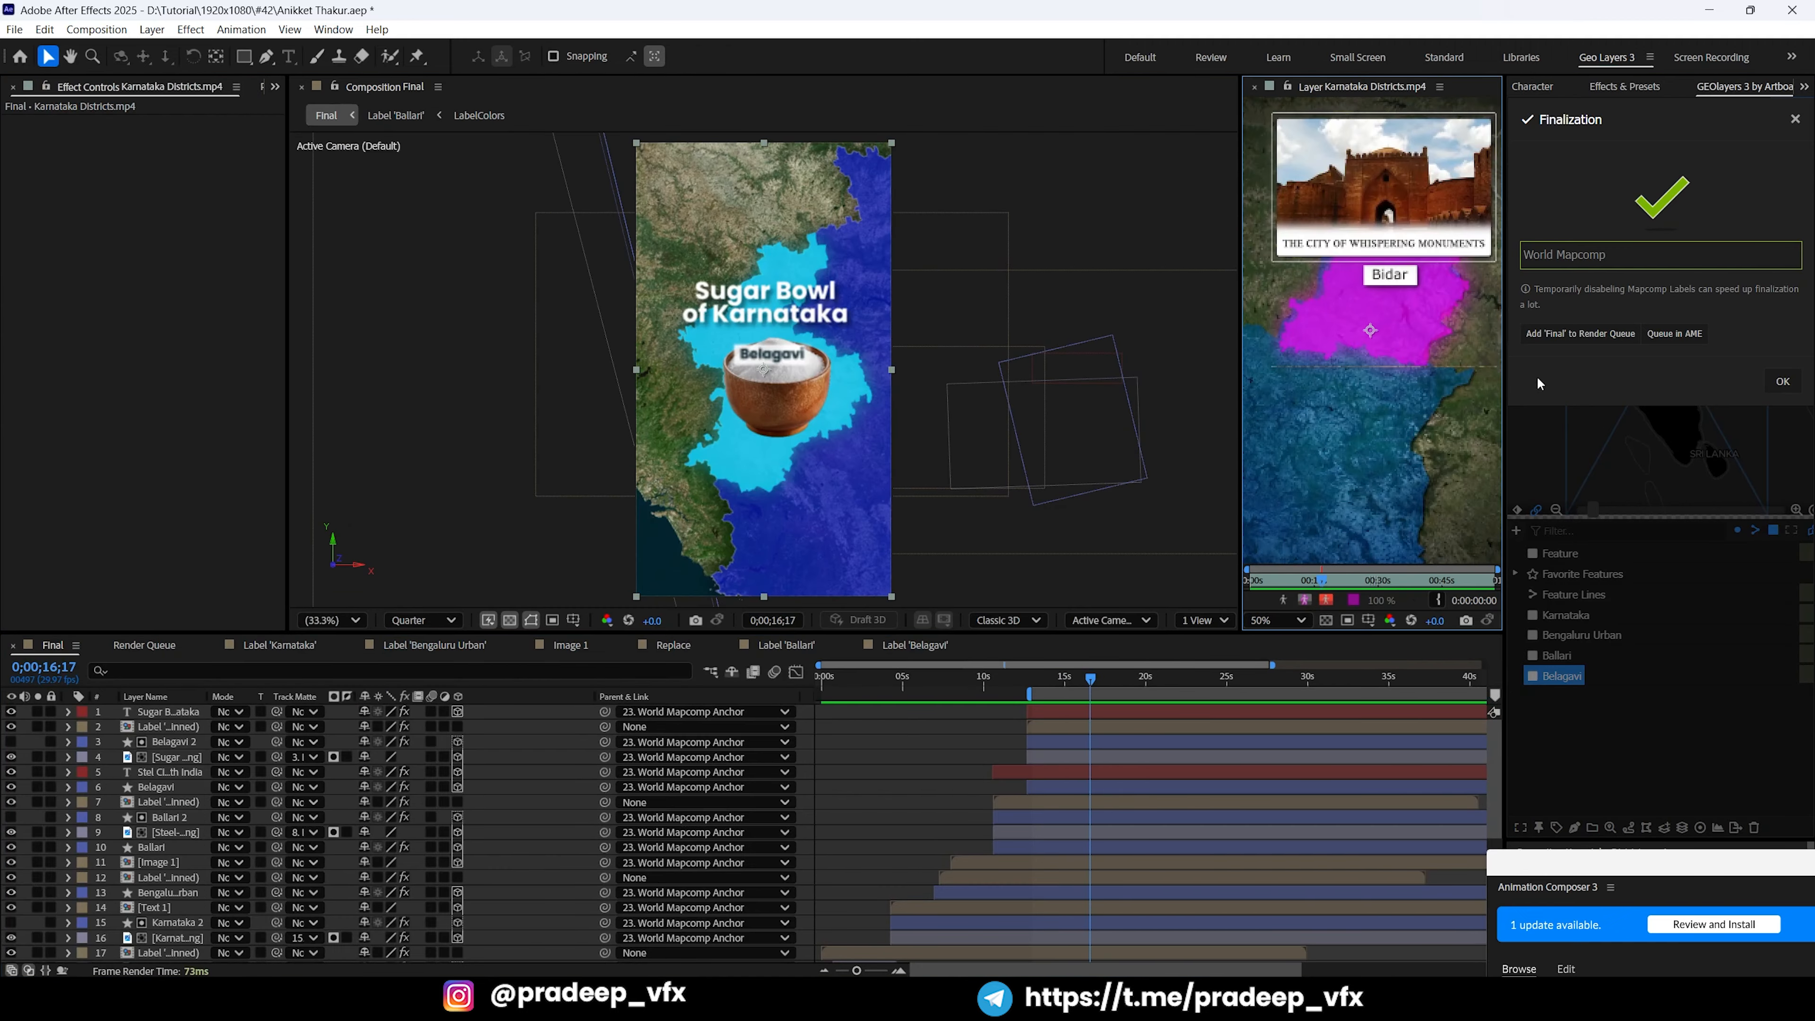
# Step: Search the map for "bidar", import the Bidar subregion of Karnataka and draw it as a feature layer
pyautogui.click(1795, 120)
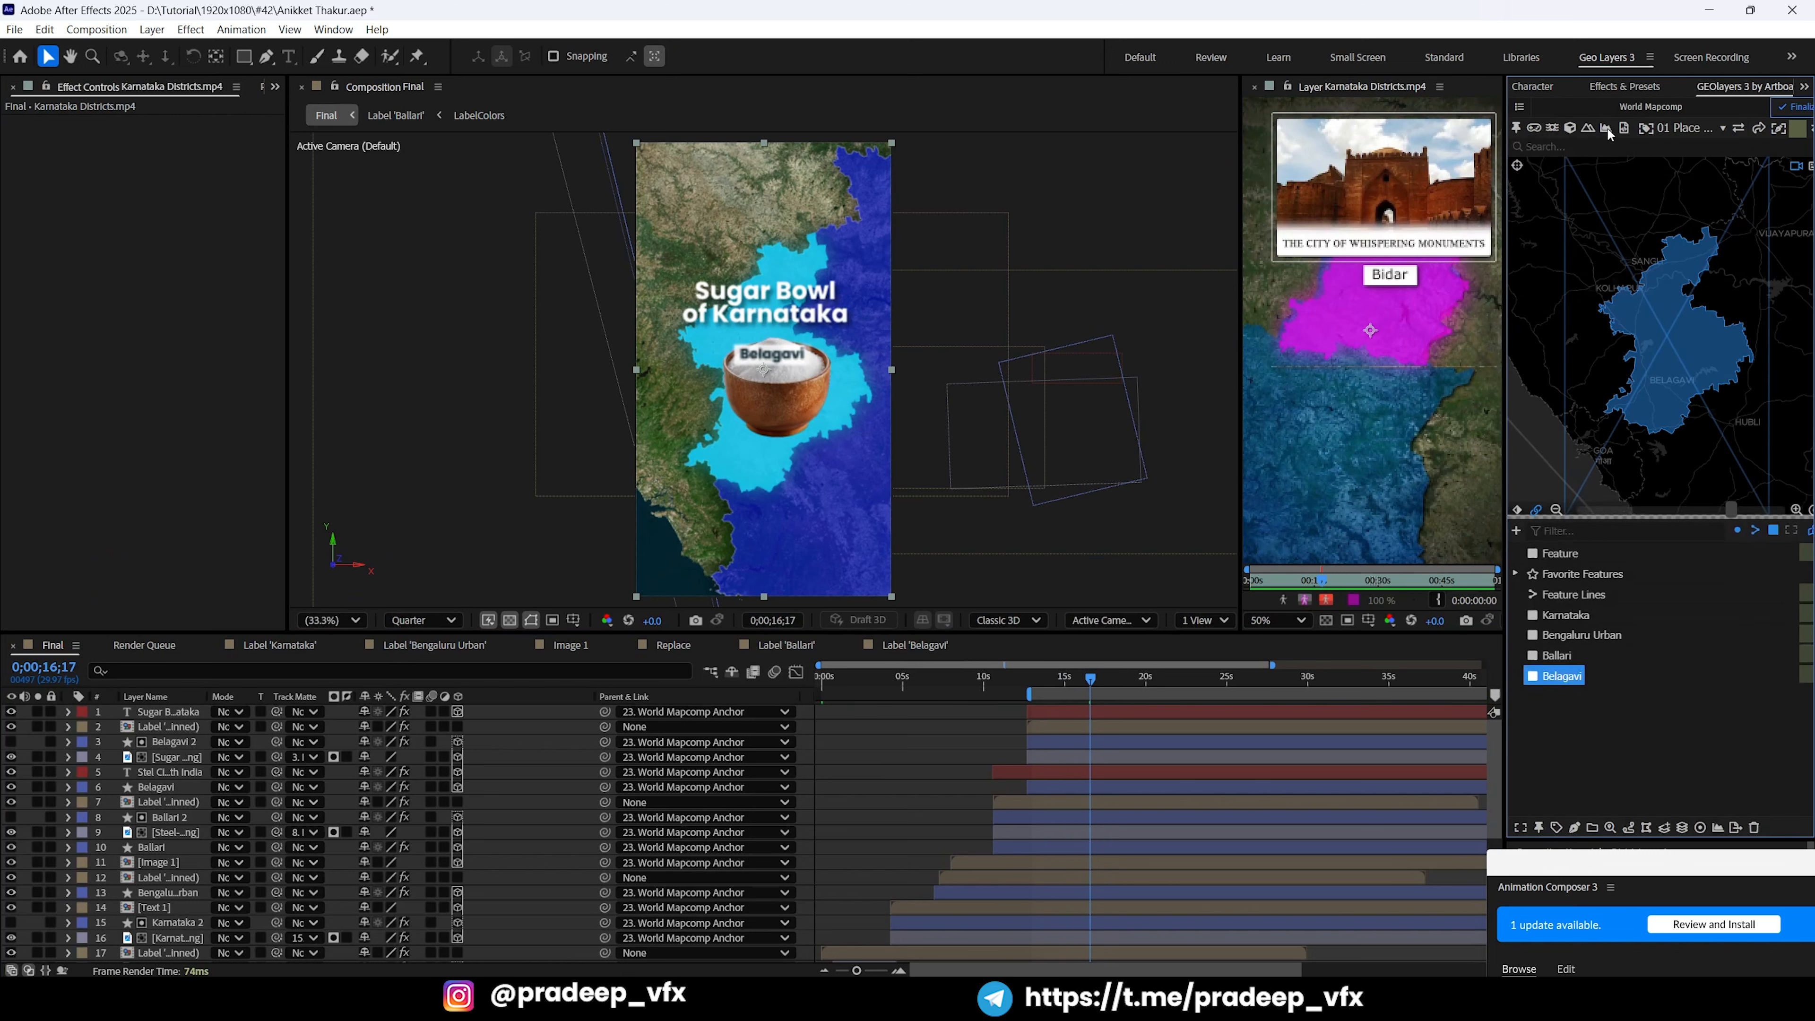
pyautogui.click(1569, 145)
pyautogui.write('b')
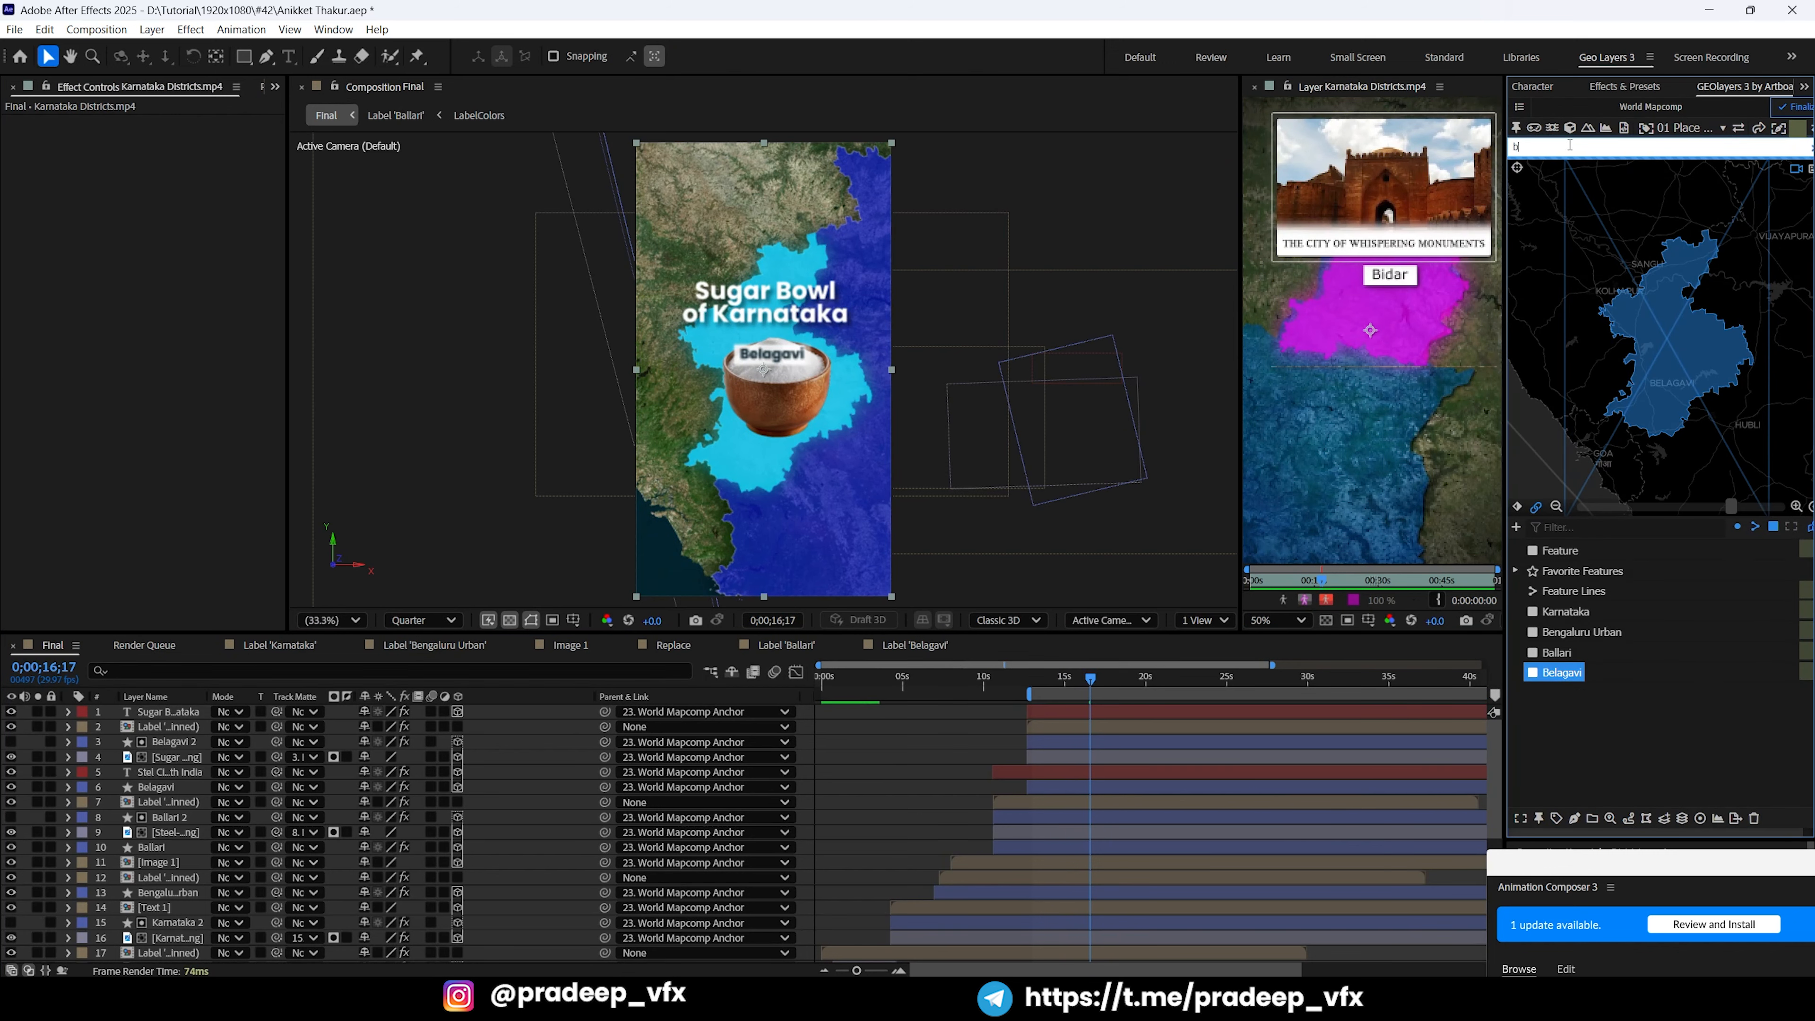
pyautogui.write('idar')
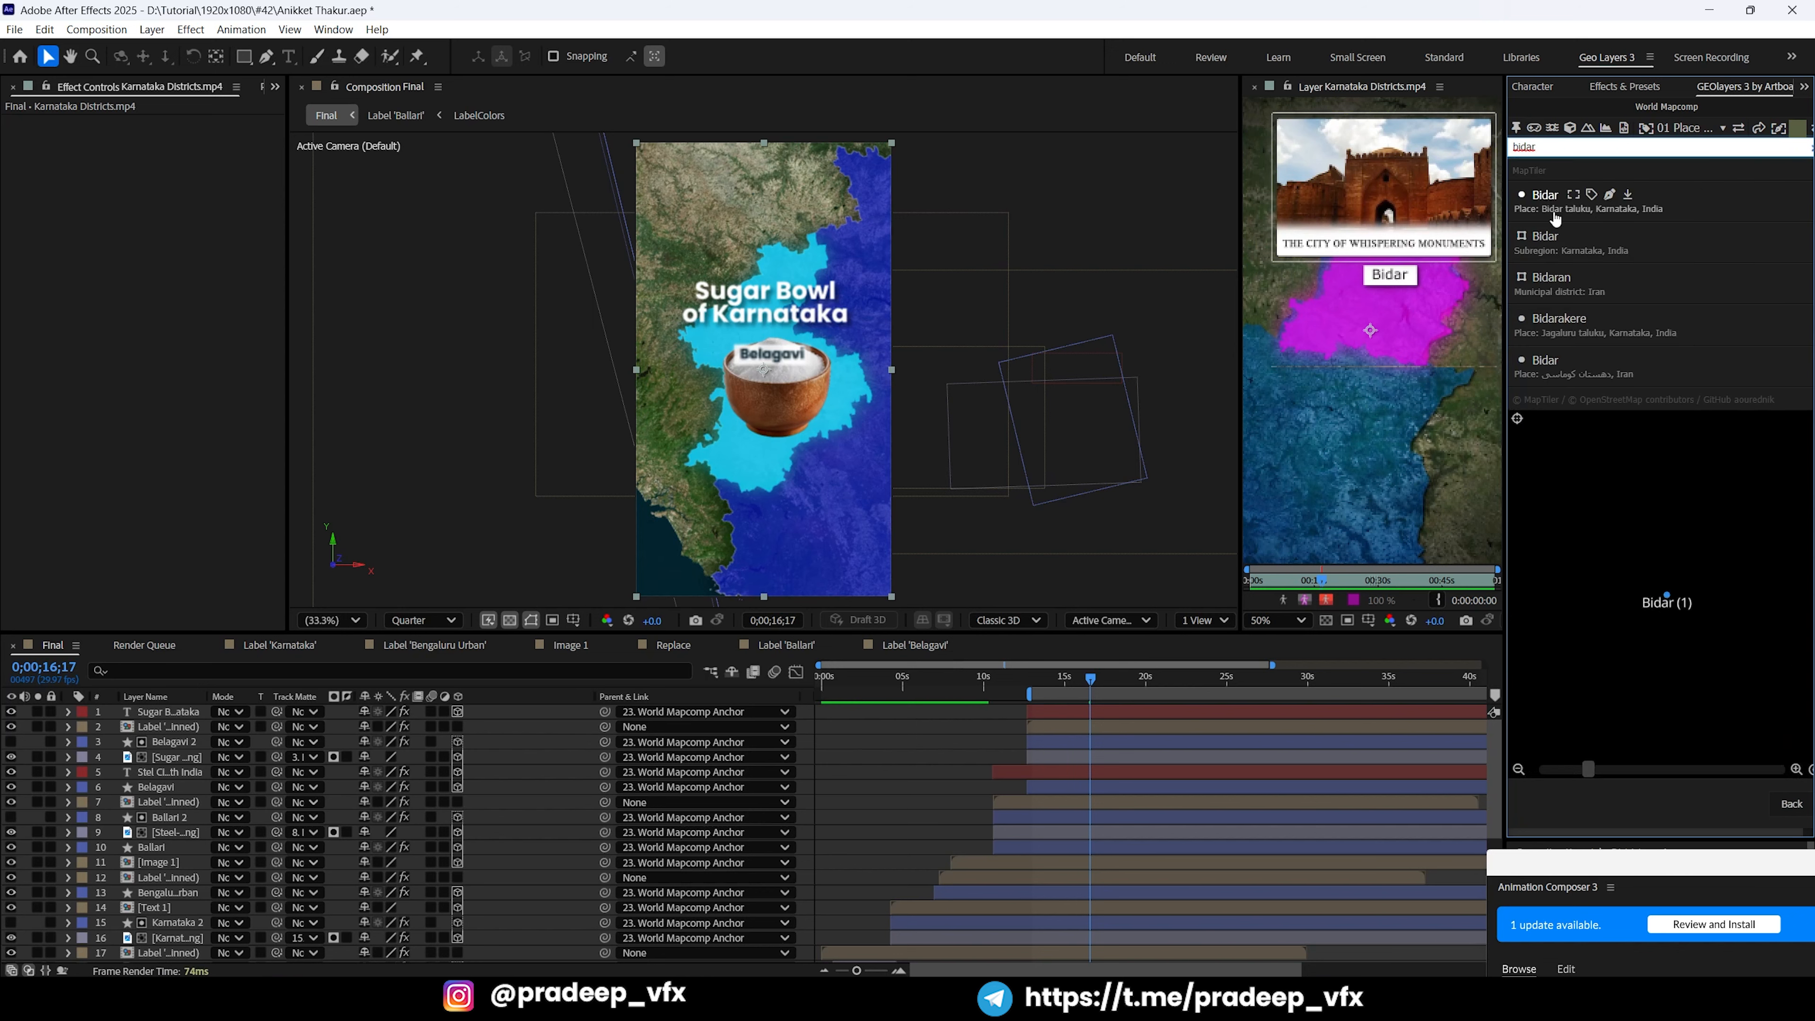
pyautogui.click(1627, 237)
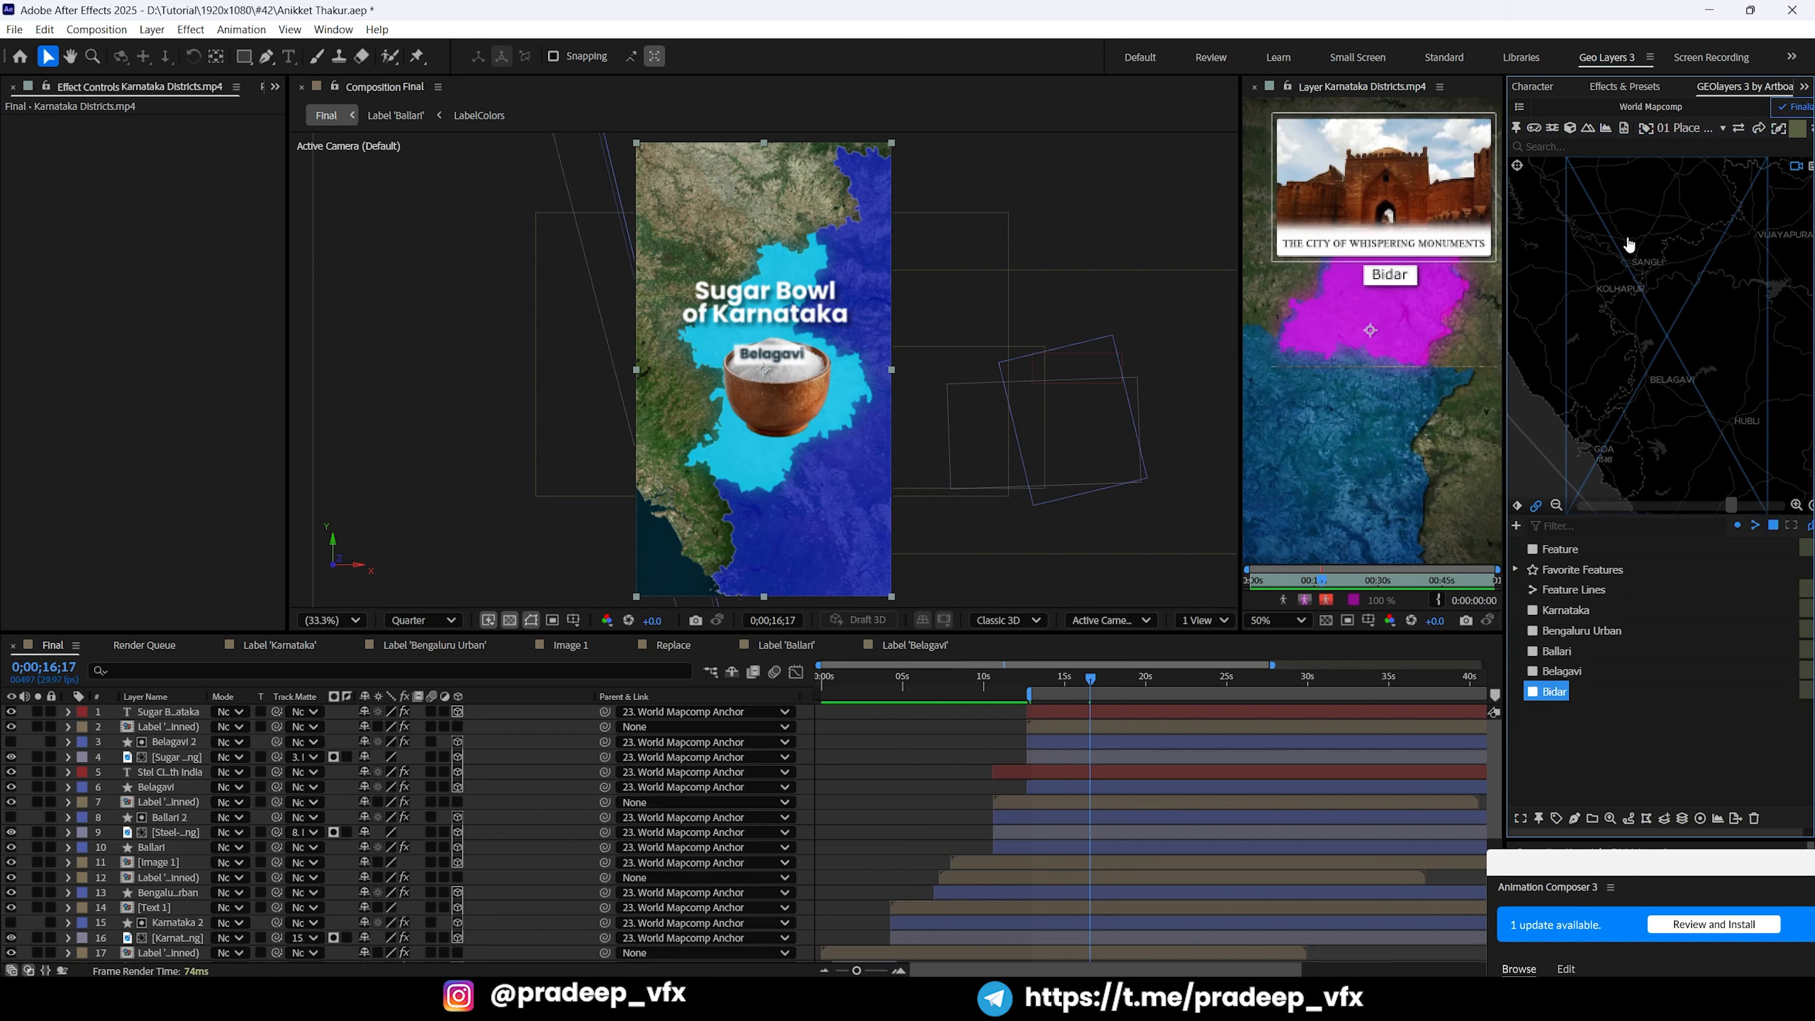
pyautogui.click(1576, 819)
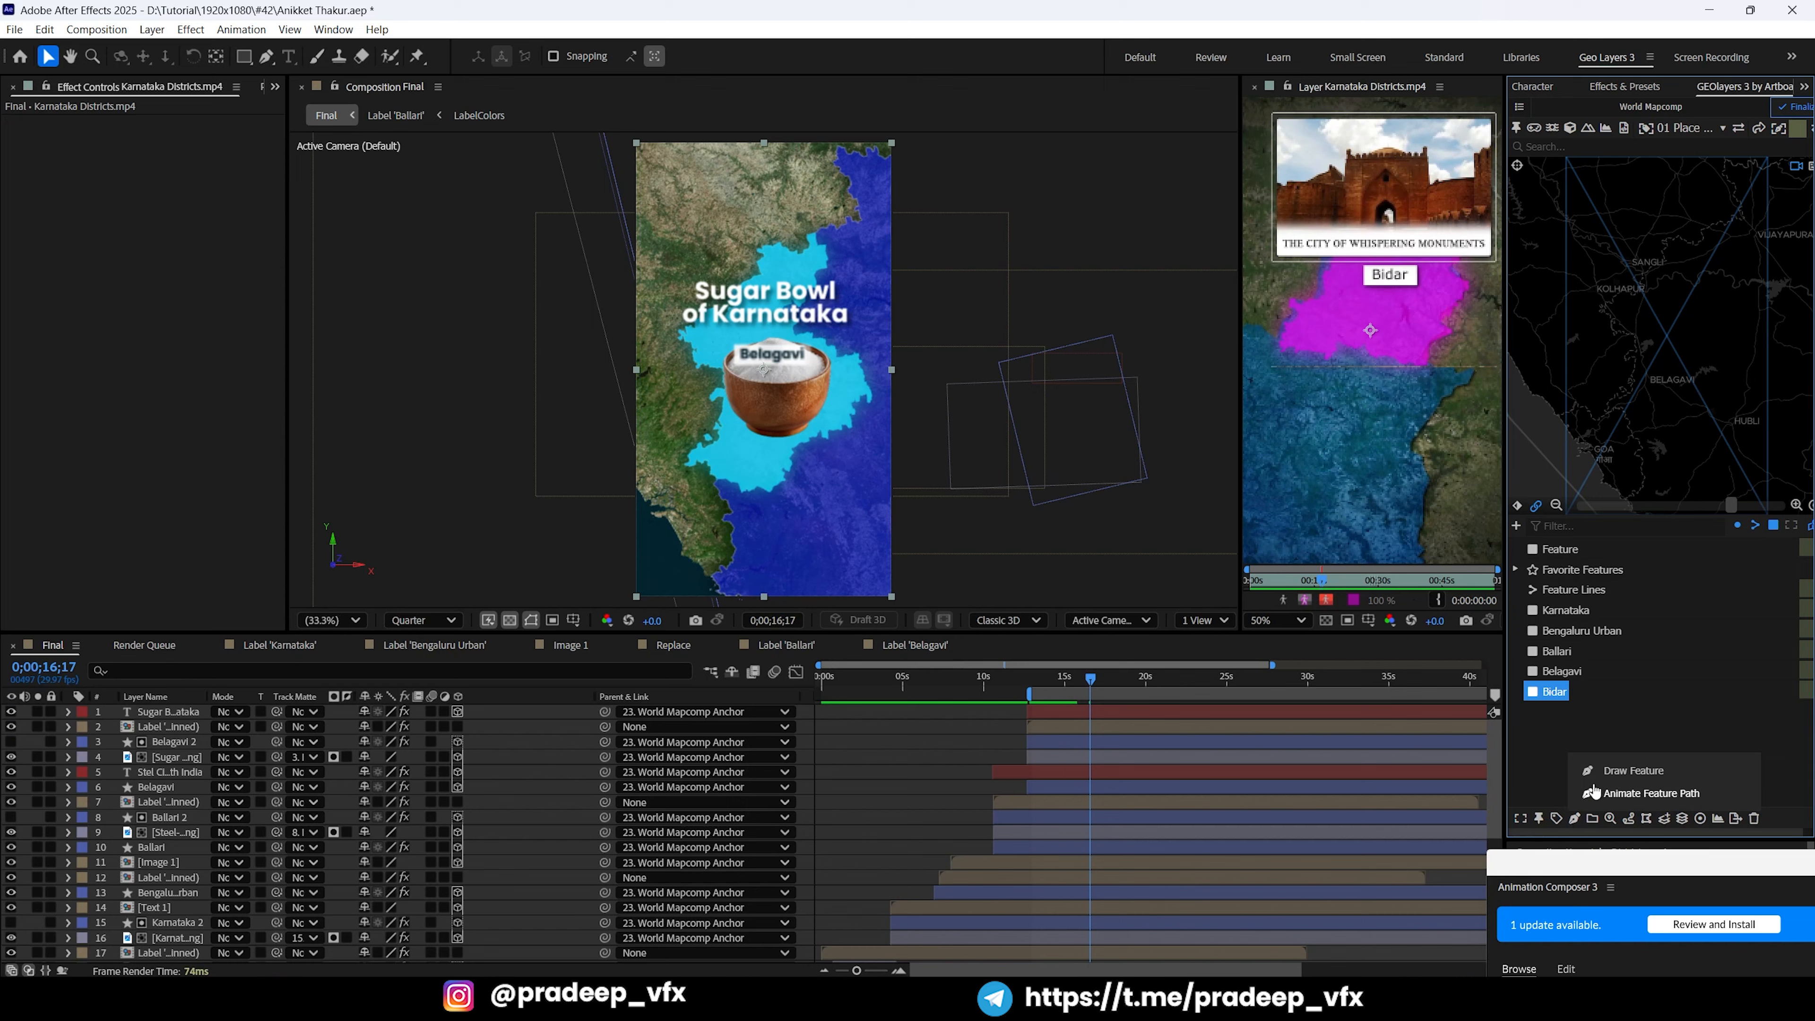
pyautogui.click(1618, 772)
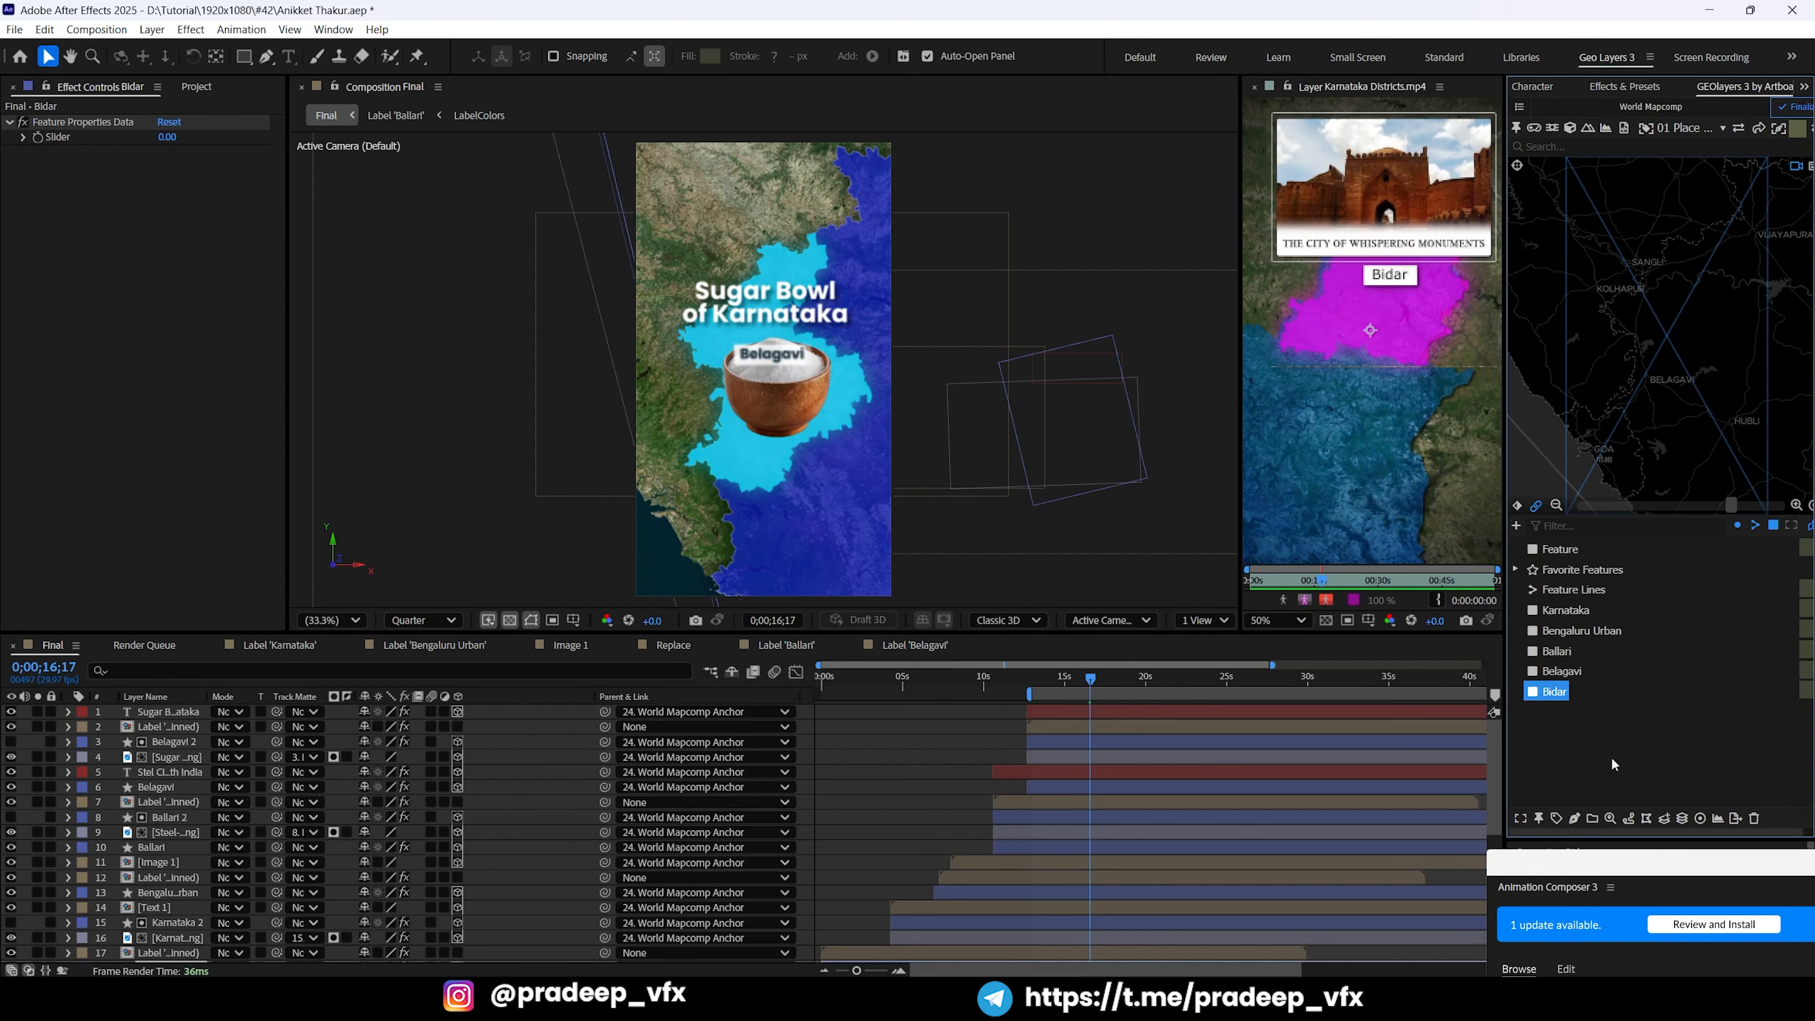
# Step: Place the Bidar shape layer at the top of the layer stack and trim its start to 0;00;14;22
pyautogui.press('`')
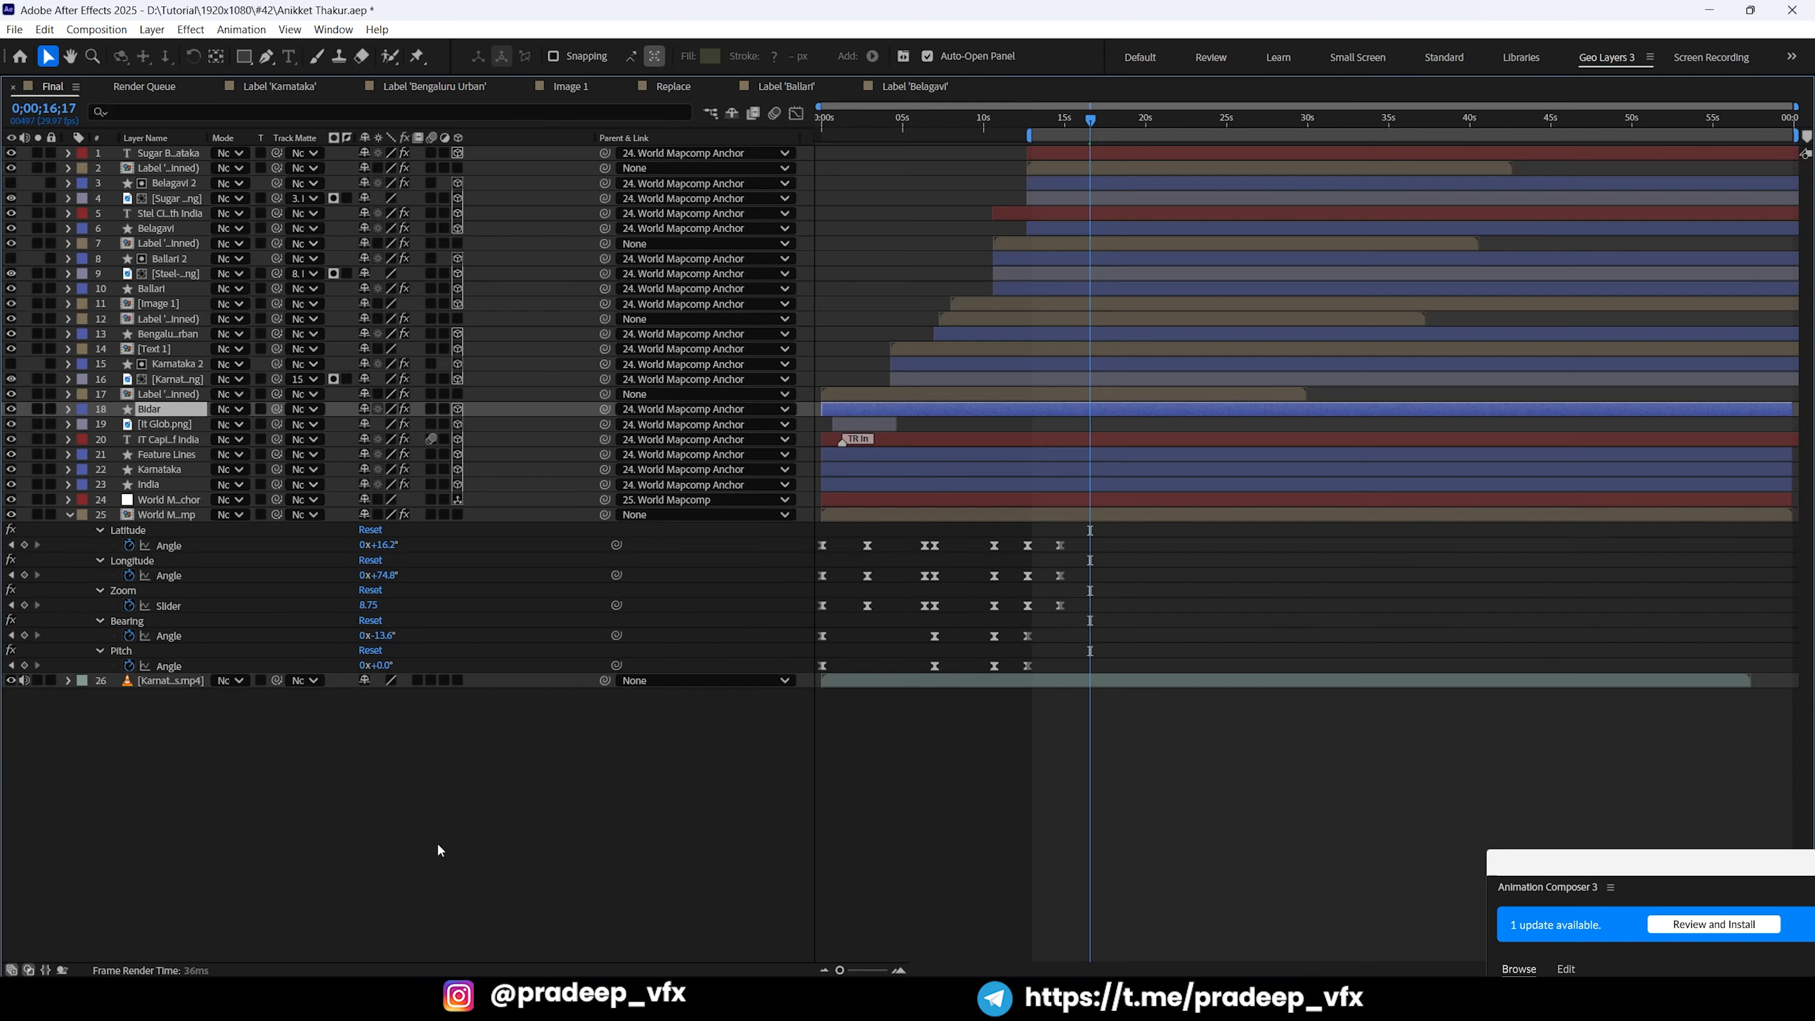
pyautogui.moveTo(173, 416); pyautogui.dragTo(207, 155)
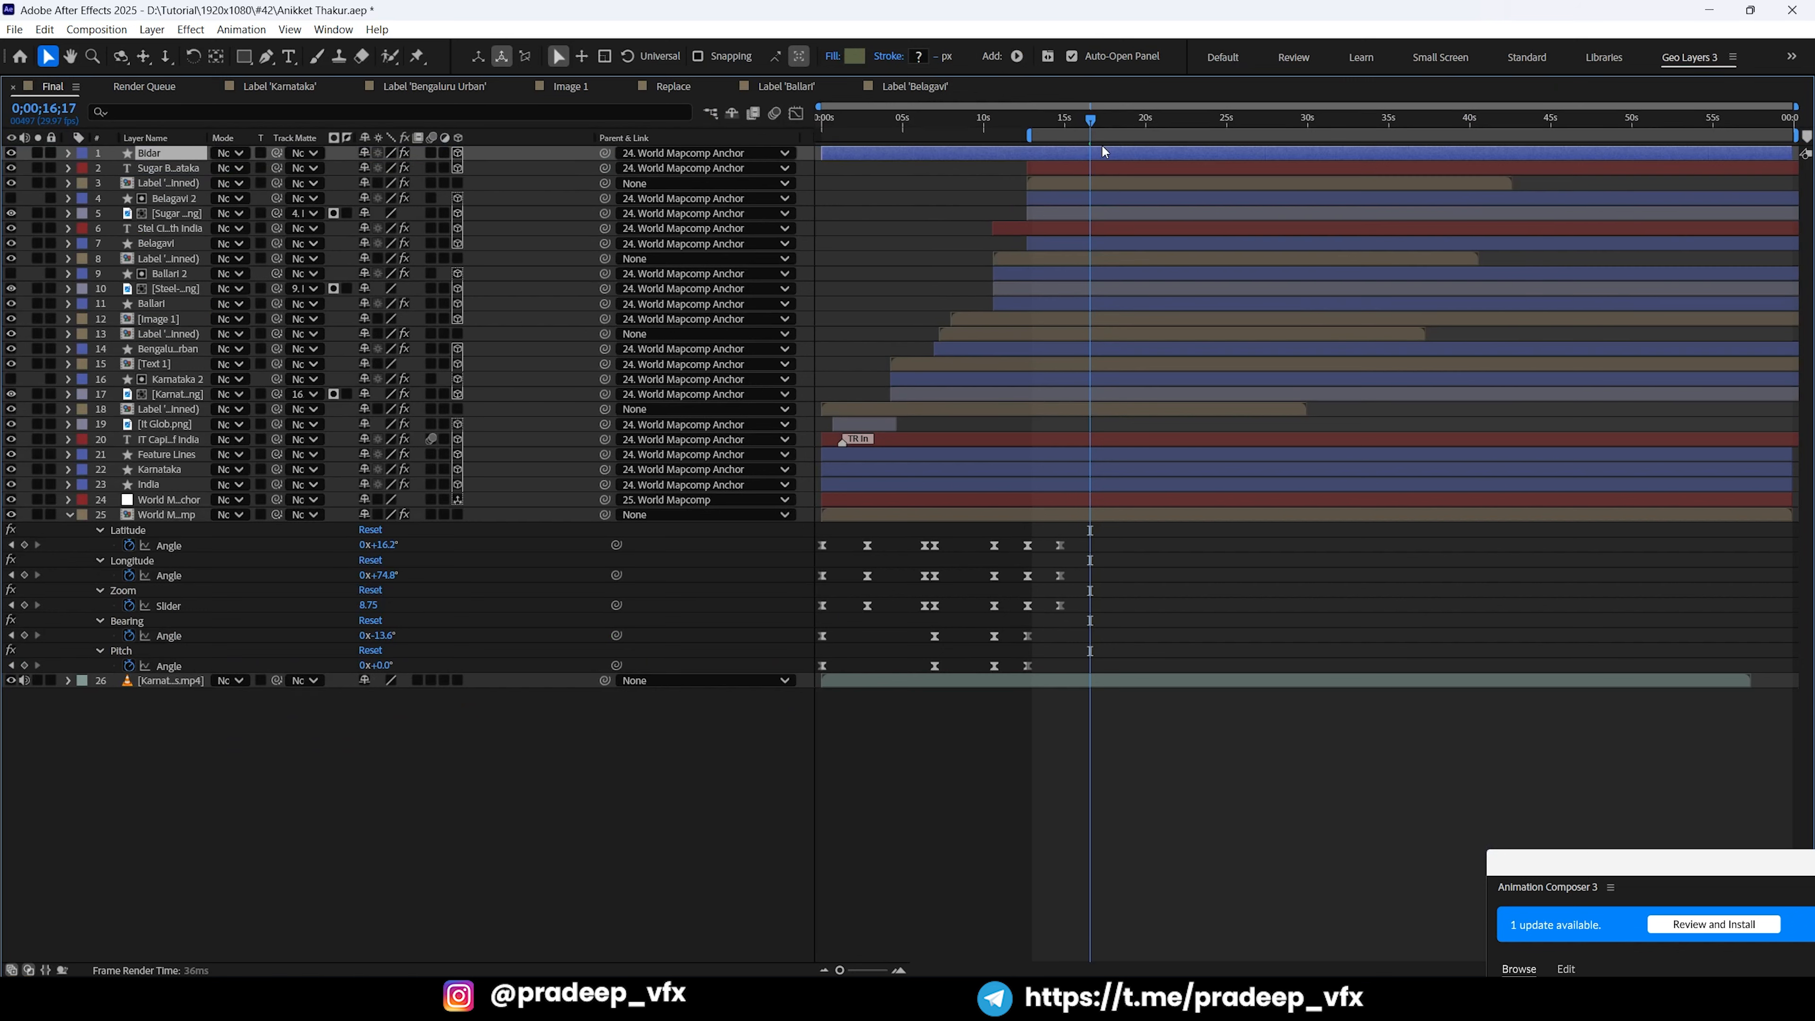
pyautogui.moveTo(1047, 123); pyautogui.dragTo(1059, 146)
pyautogui.hotkey('alt', '[')
pyautogui.press('`')
# Step: Play the timeline from 0;00;14;22 and check the timing of the Bidar scene in the reference video
pyautogui.press('space')
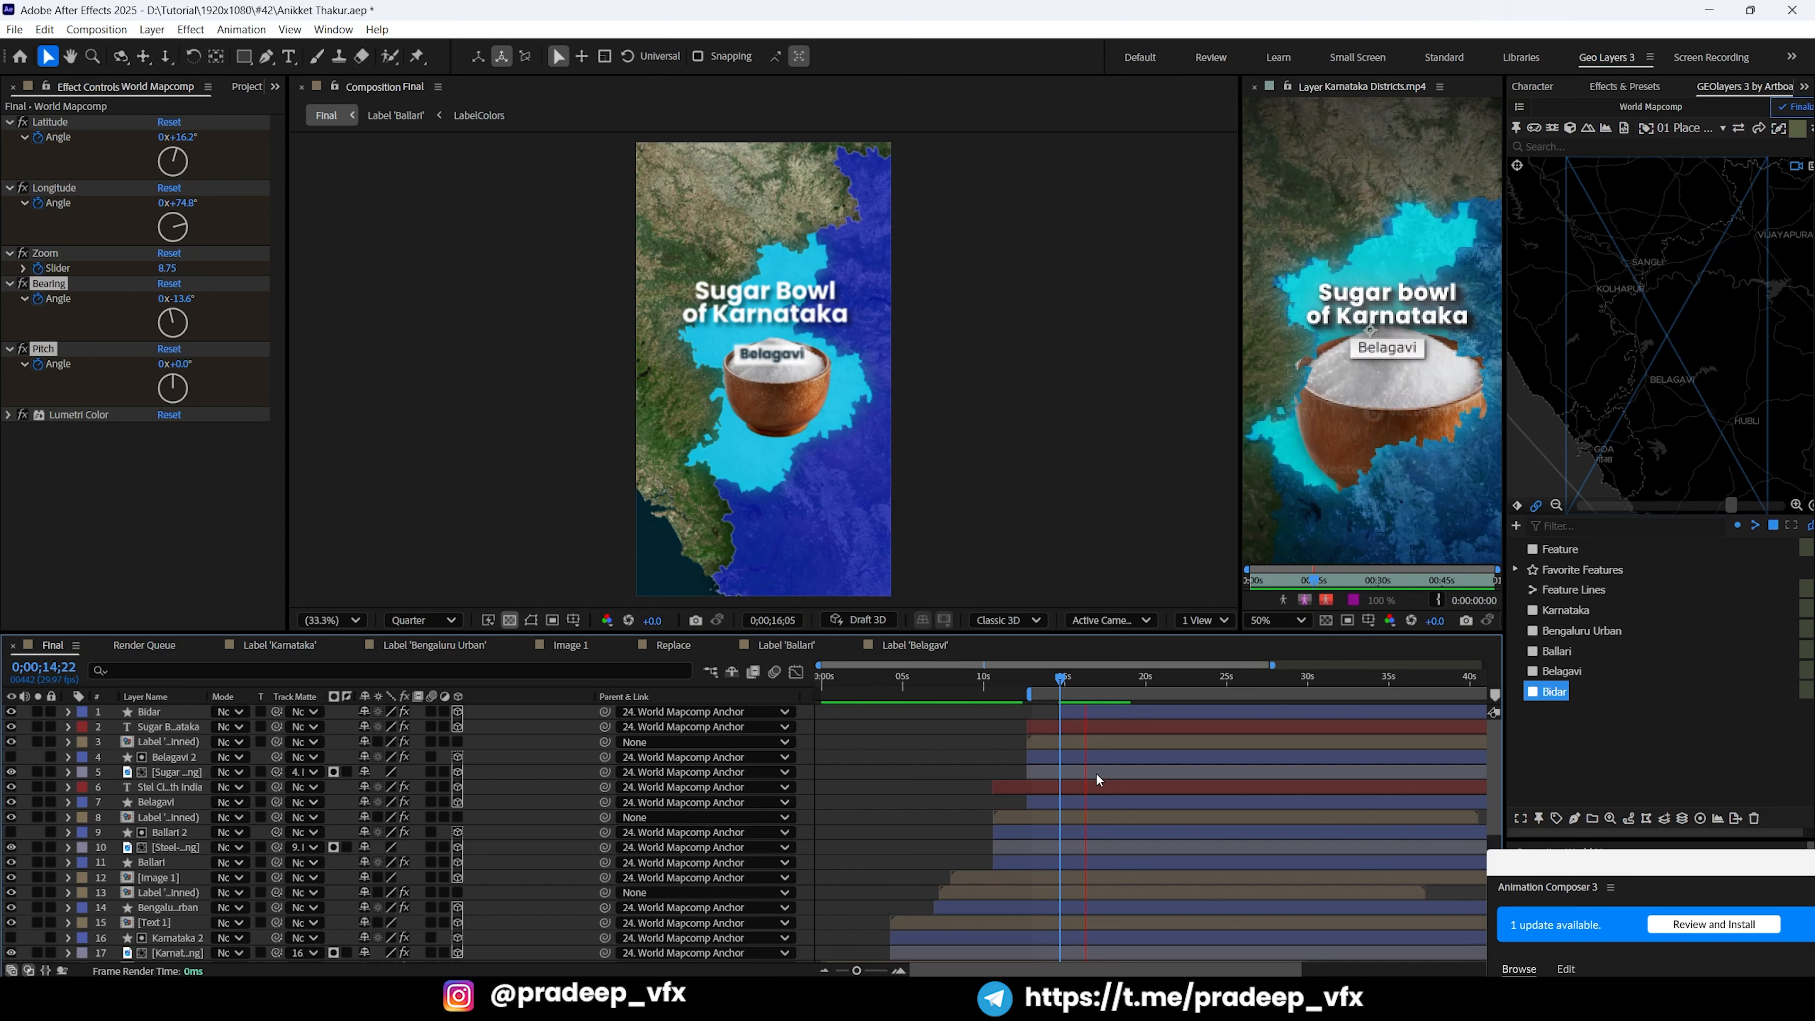
pyautogui.press('space')
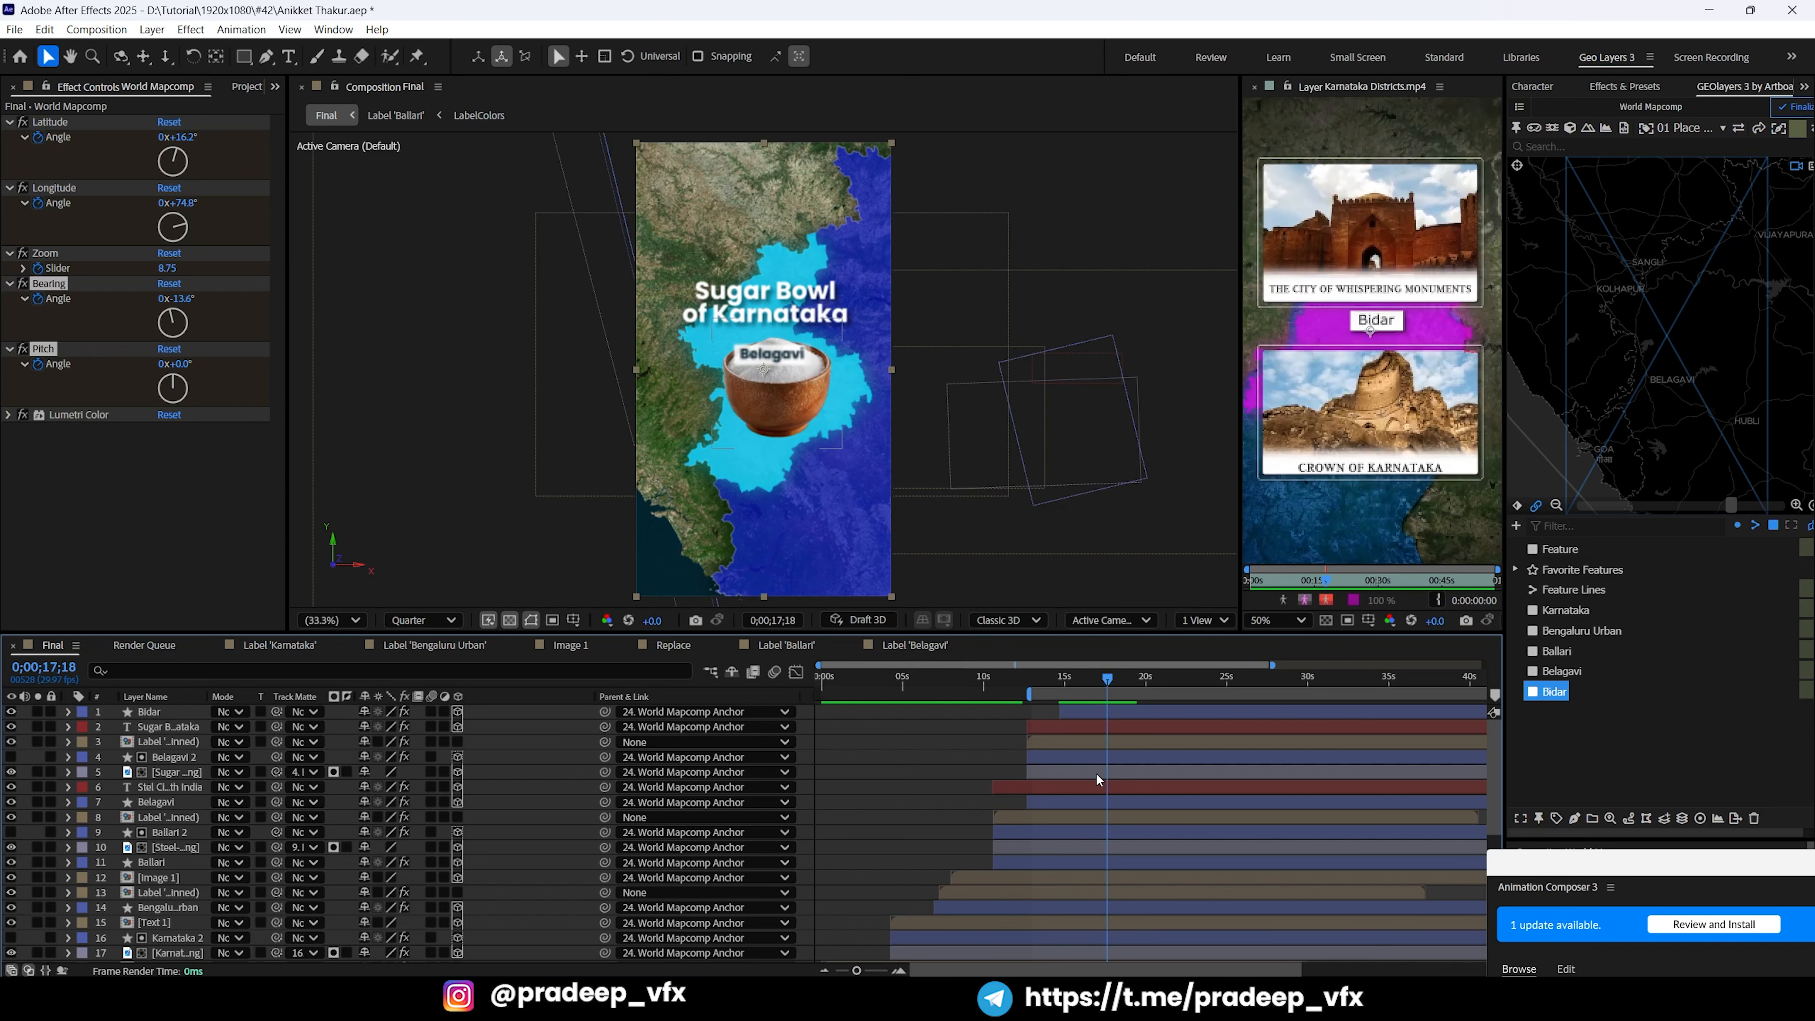
pyautogui.press('space')
pyautogui.press('space')
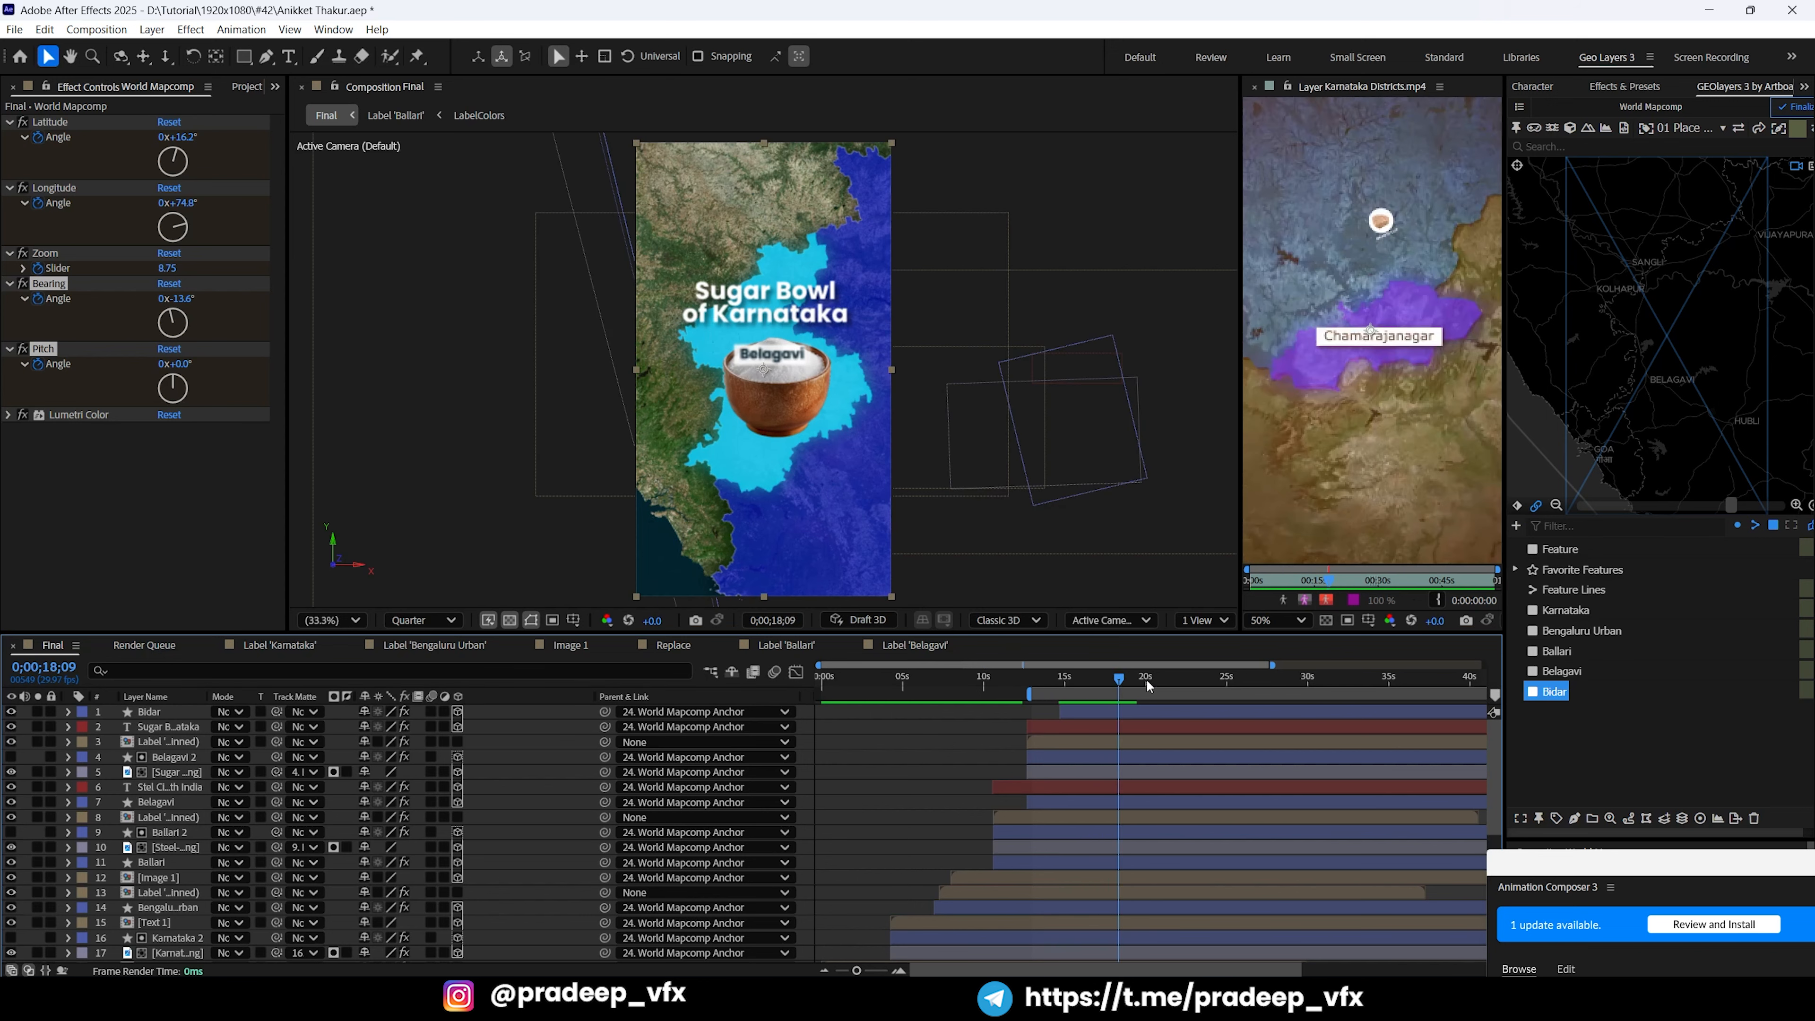
# Step: Animate World Mapcomp's view to the Bidar feature with keyframes at about 0;00;18;06
pyautogui.moveTo(1118, 678); pyautogui.dragTo(1116, 677)
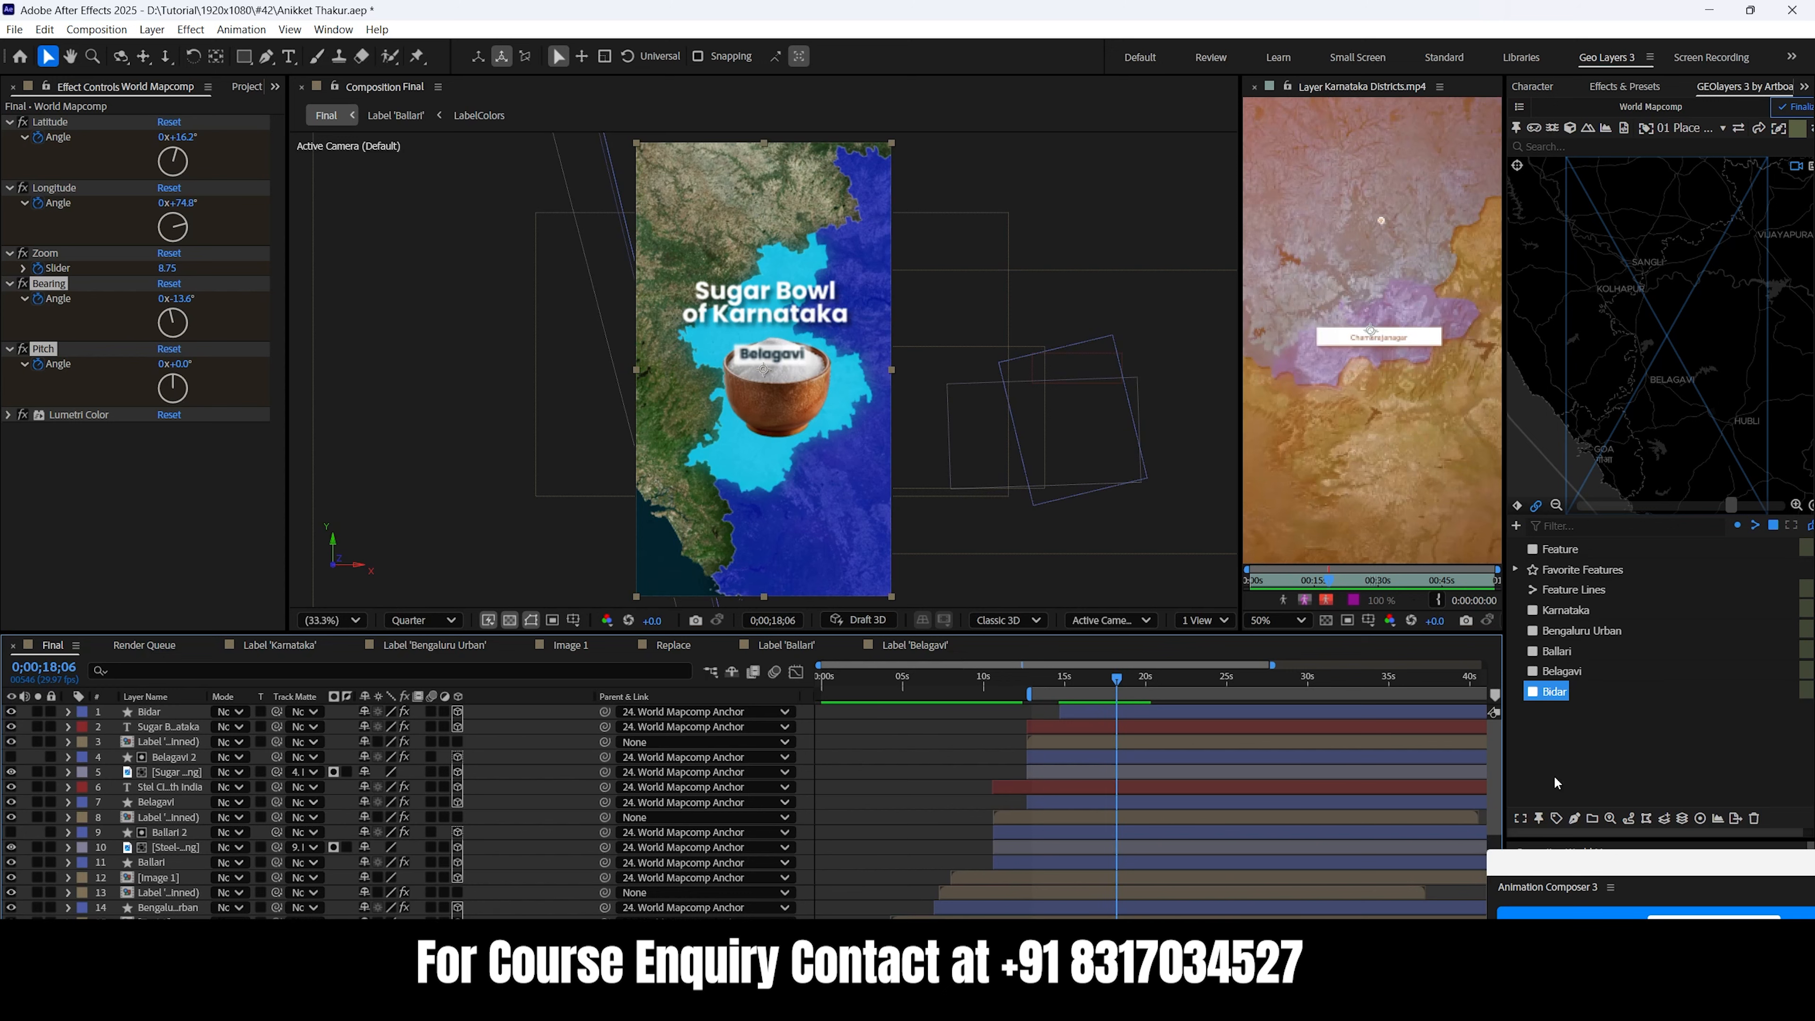
pyautogui.click(1521, 819)
pyautogui.click(1563, 751)
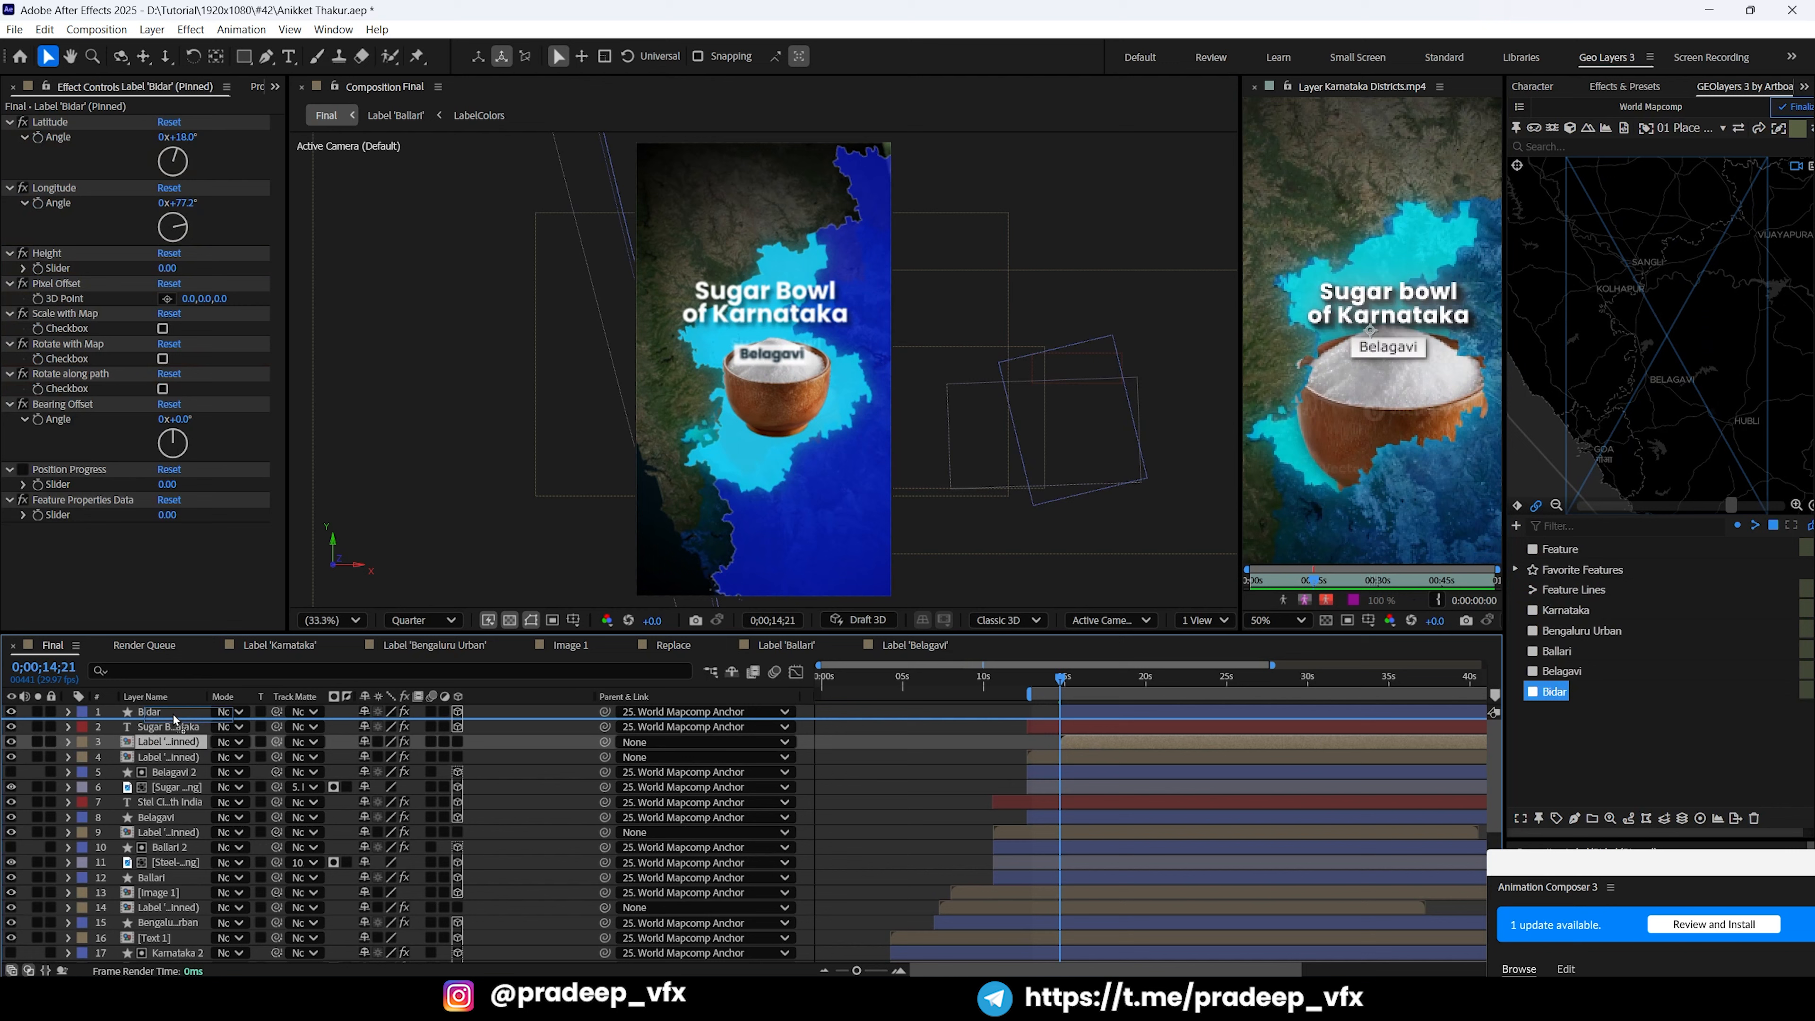
# Step: Put the pinned Bidar label layer at the top of the stack, starting at 0;00;14;21, and save the project
pyautogui.click(1241, 711)
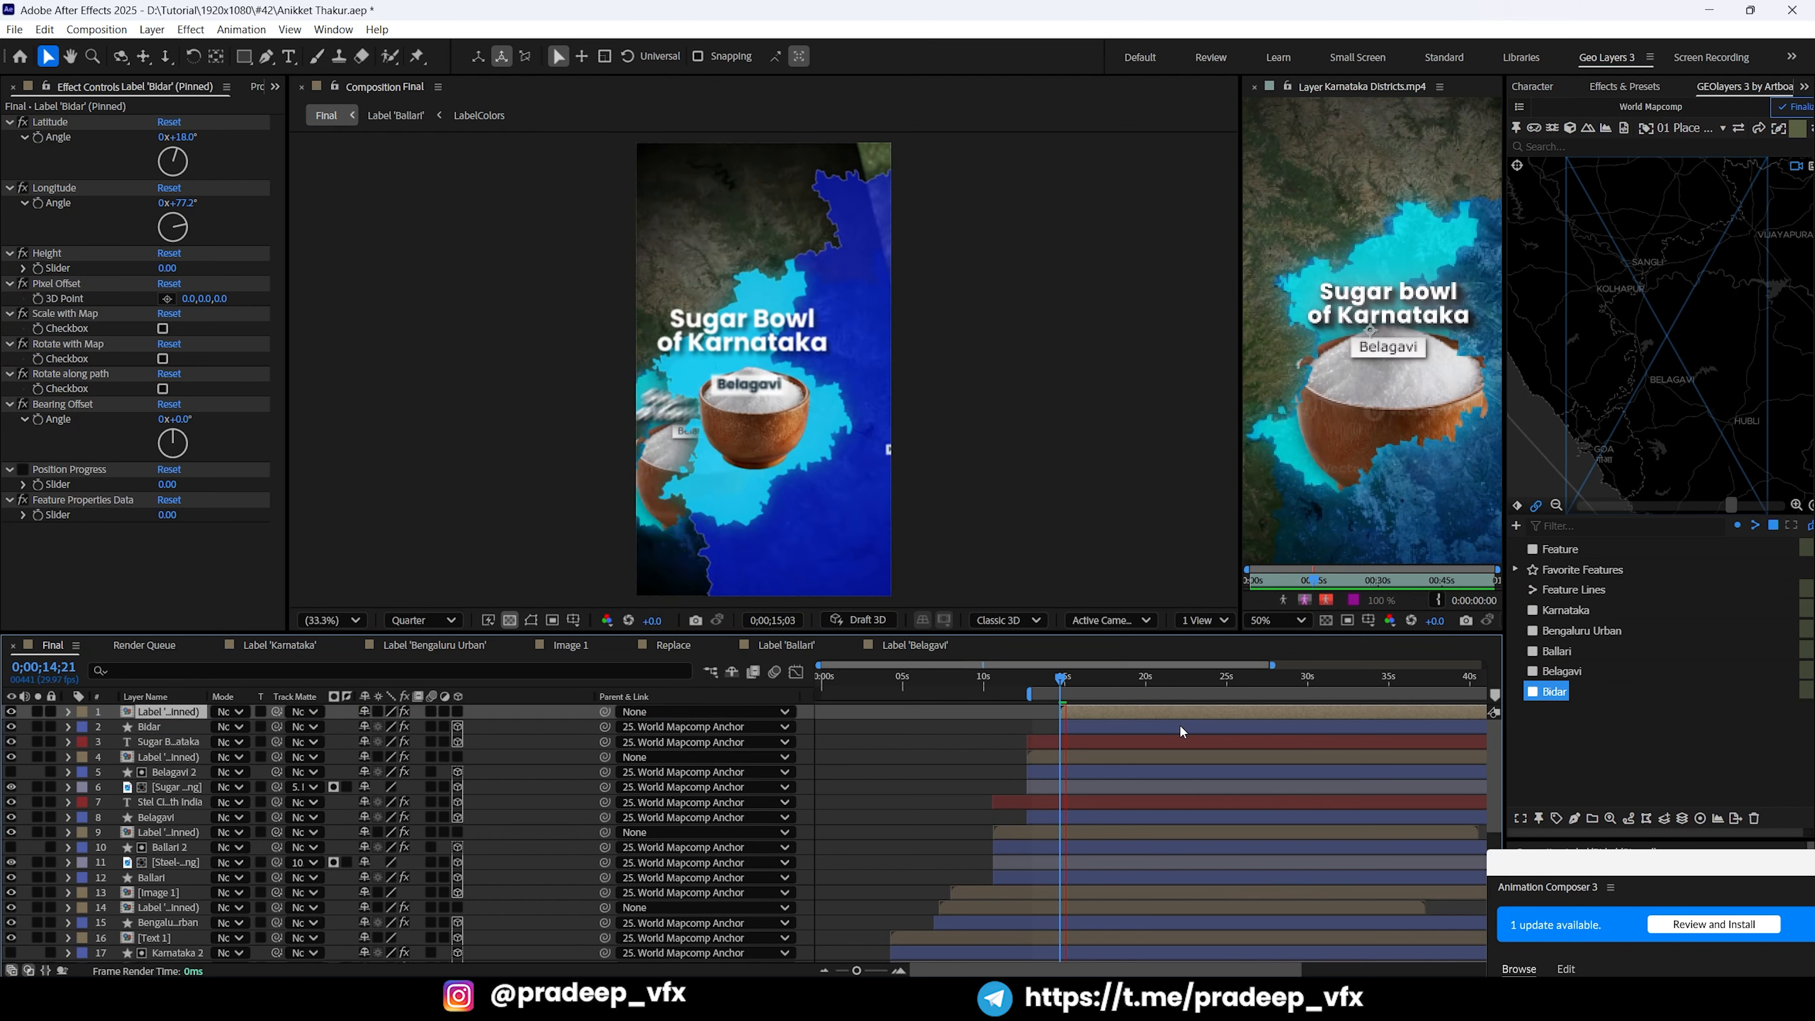
pyautogui.press('space')
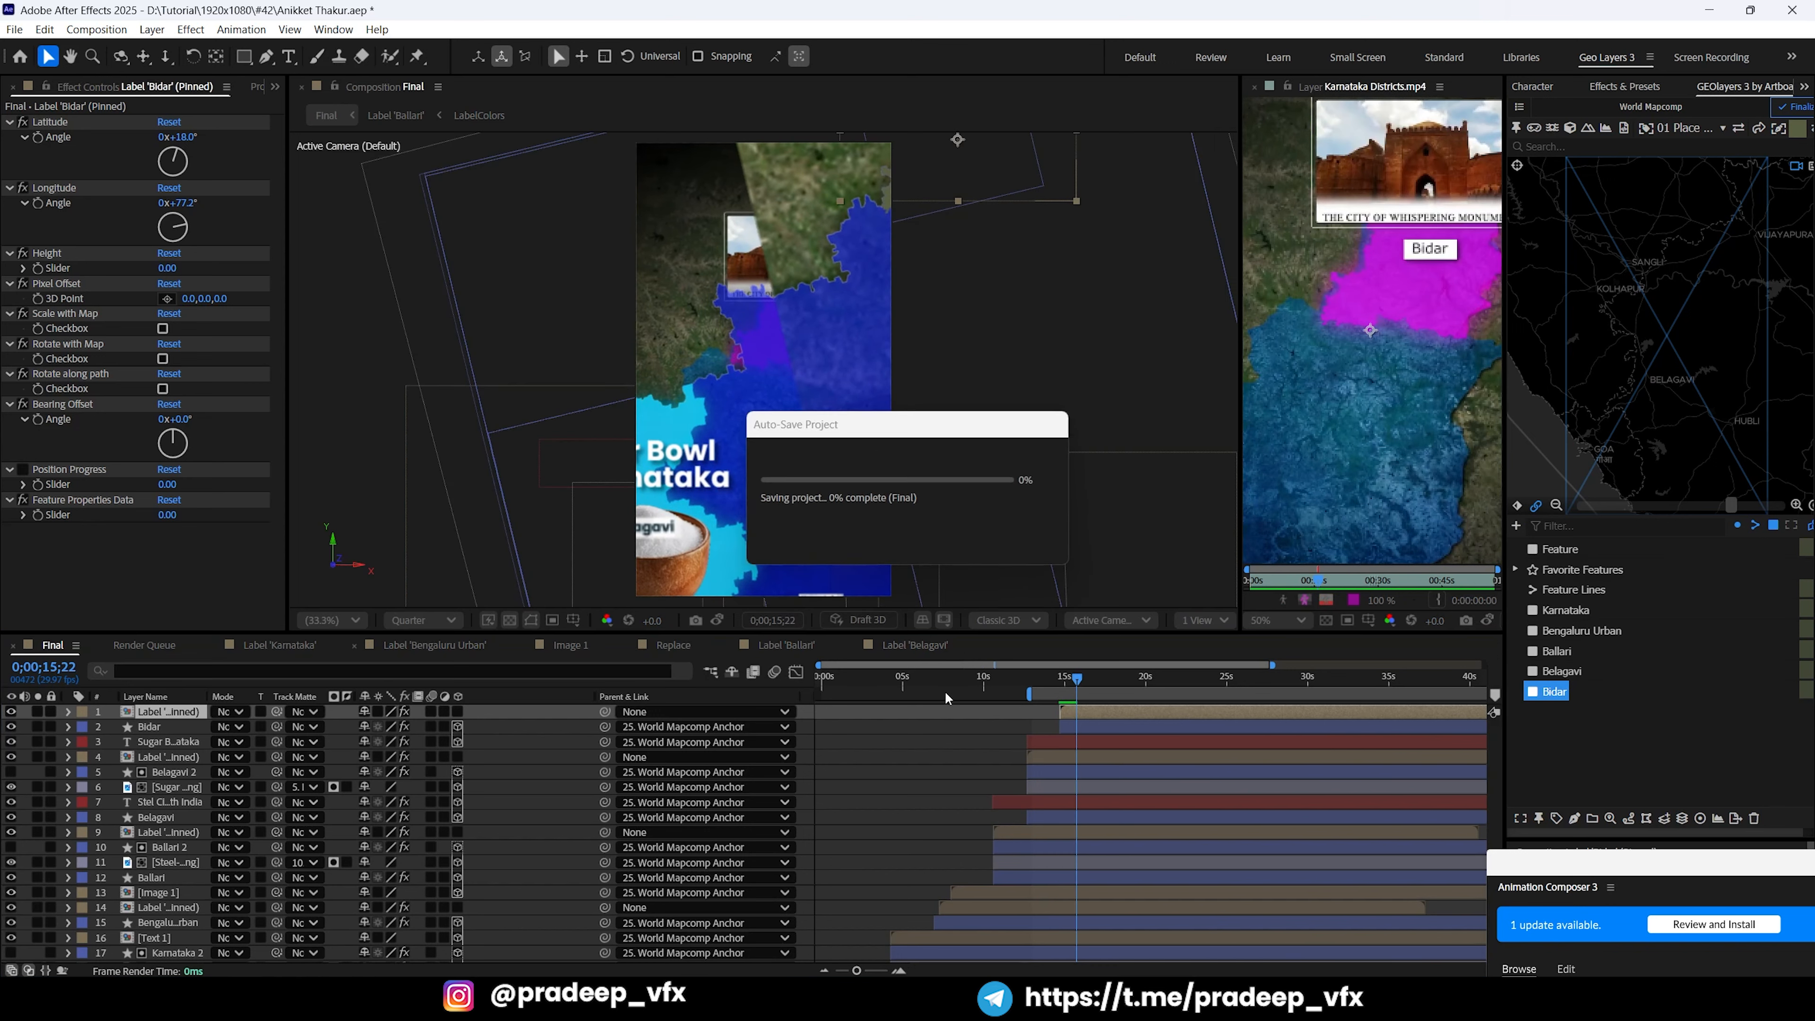
pyautogui.press('space')
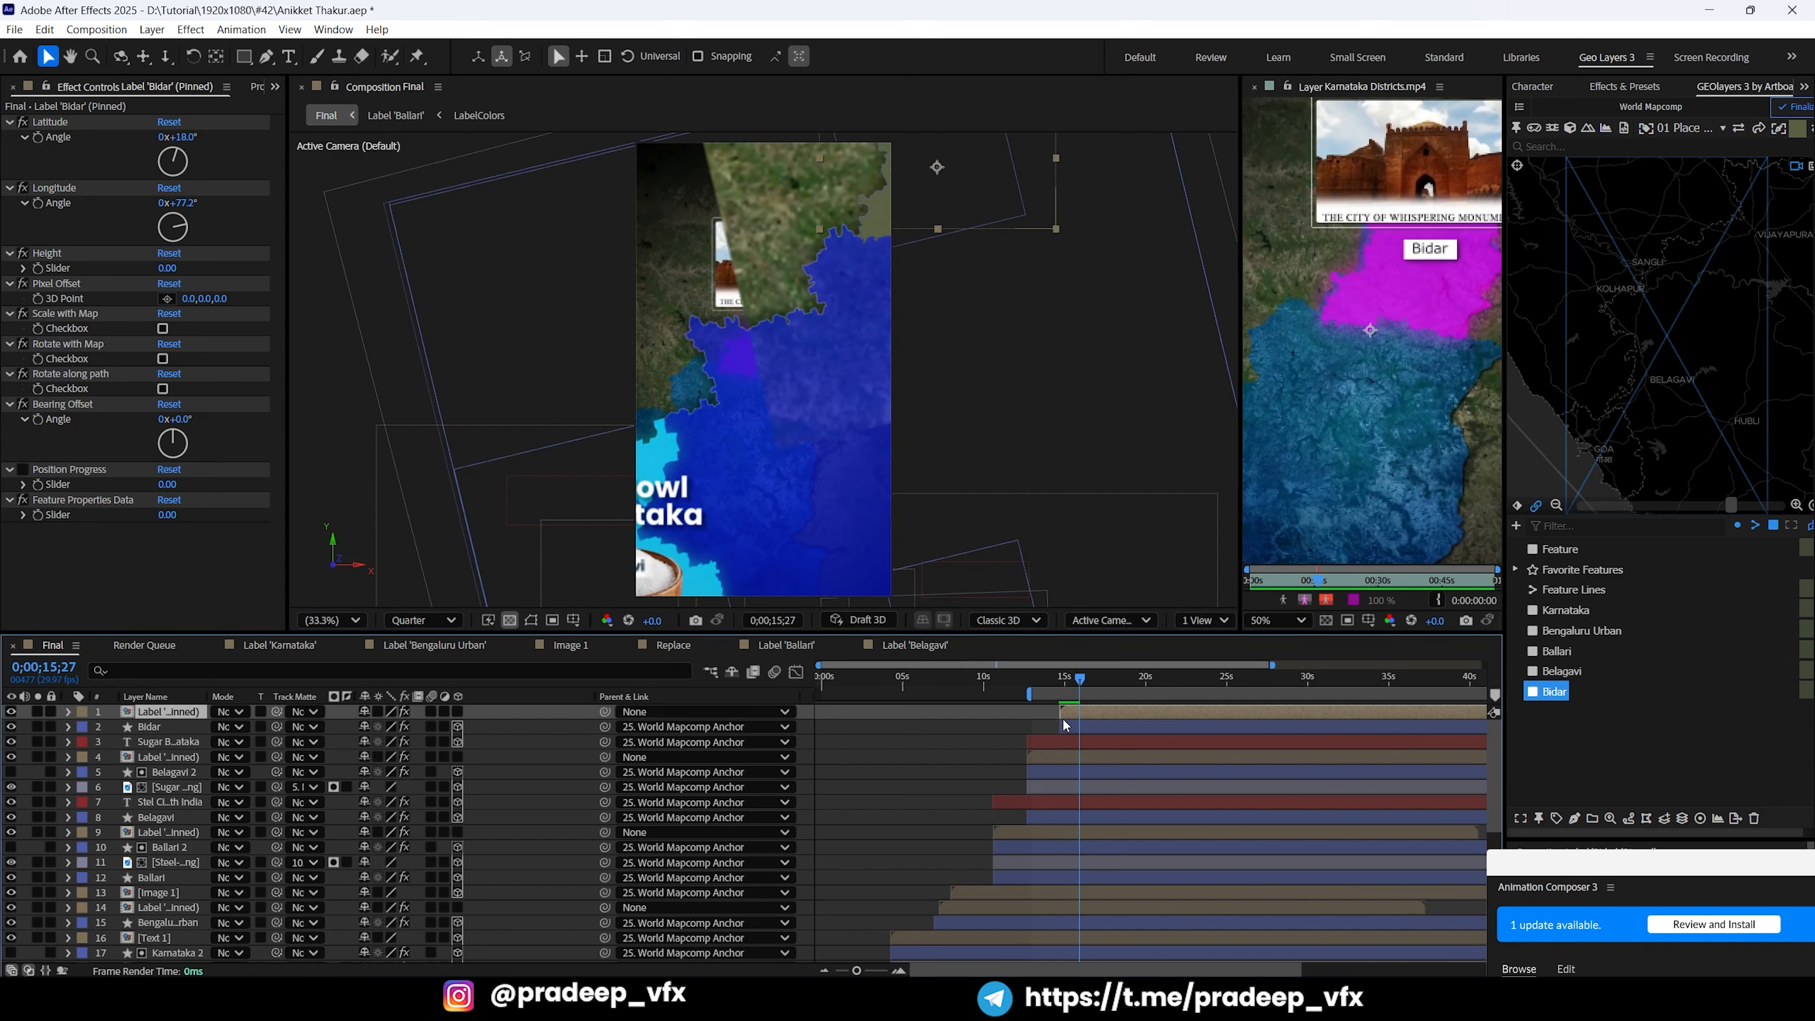
pyautogui.hotkey('ctrl', 's')
# Step: Trim the end of the Image 1 layer to 0;00;14;20
pyautogui.press('-')
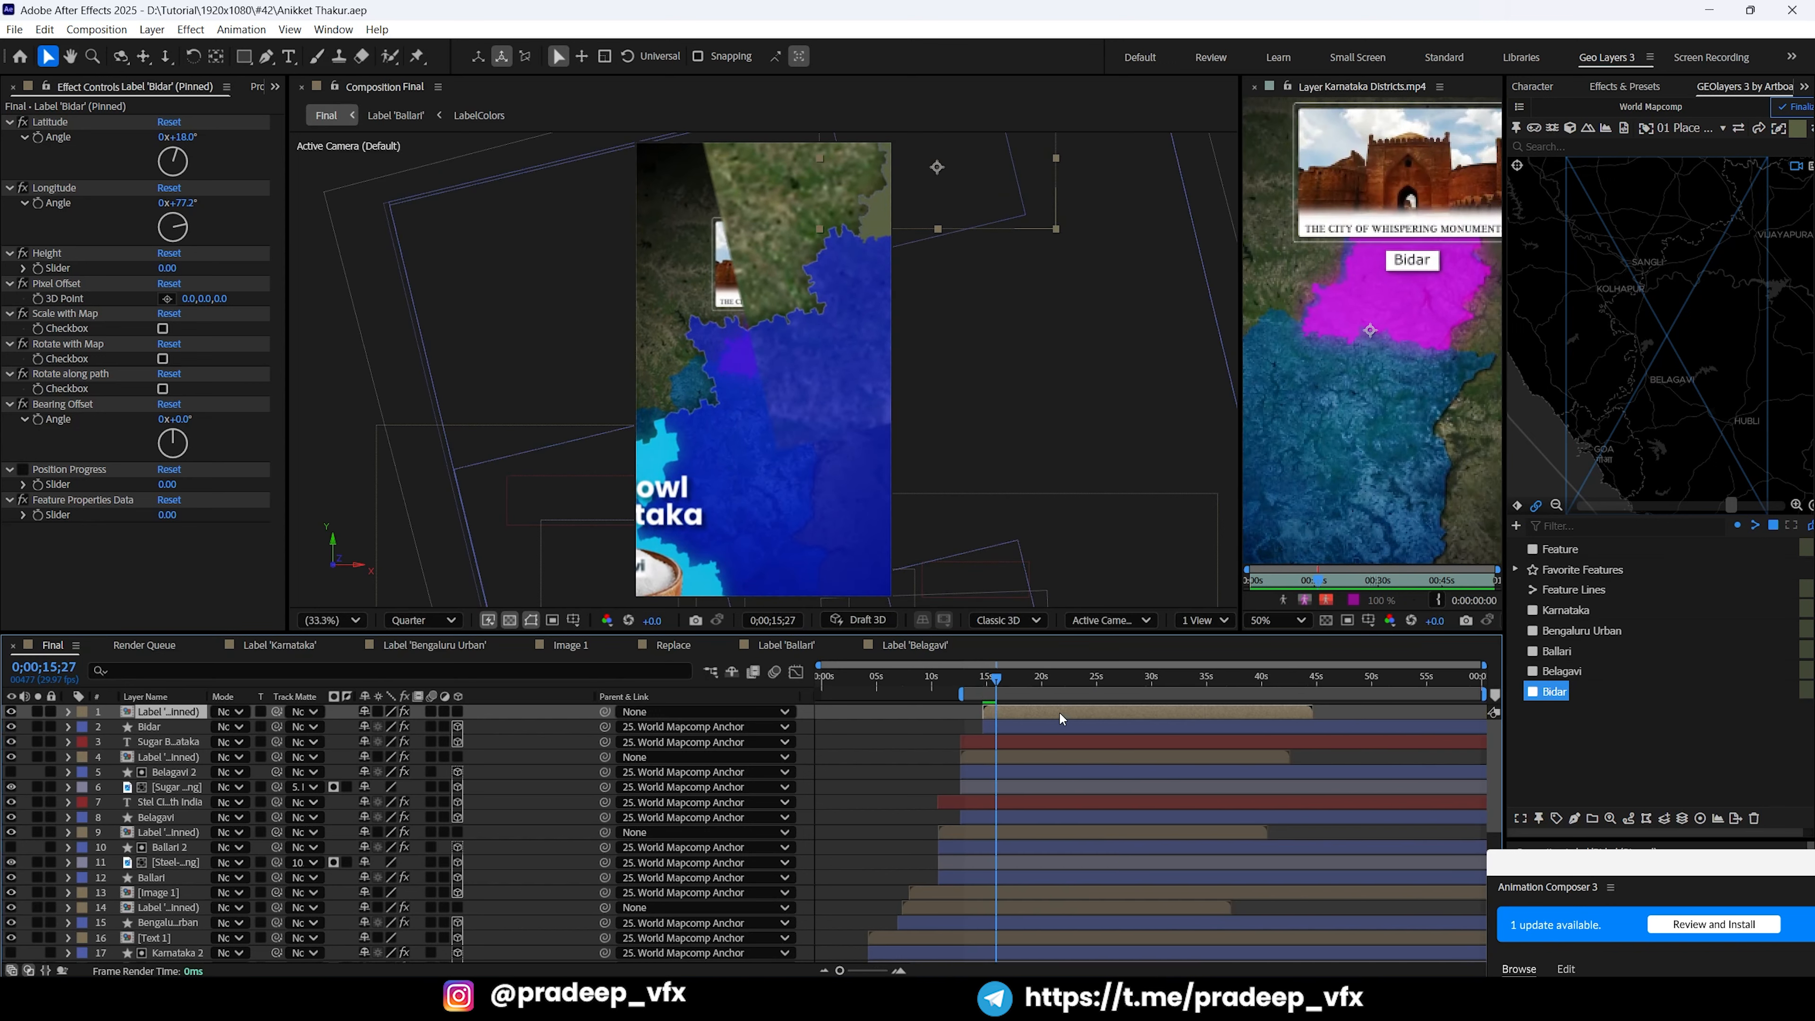
pyautogui.press('=')
pyautogui.moveTo(995, 681); pyautogui.dragTo(968, 691)
pyautogui.press('`')
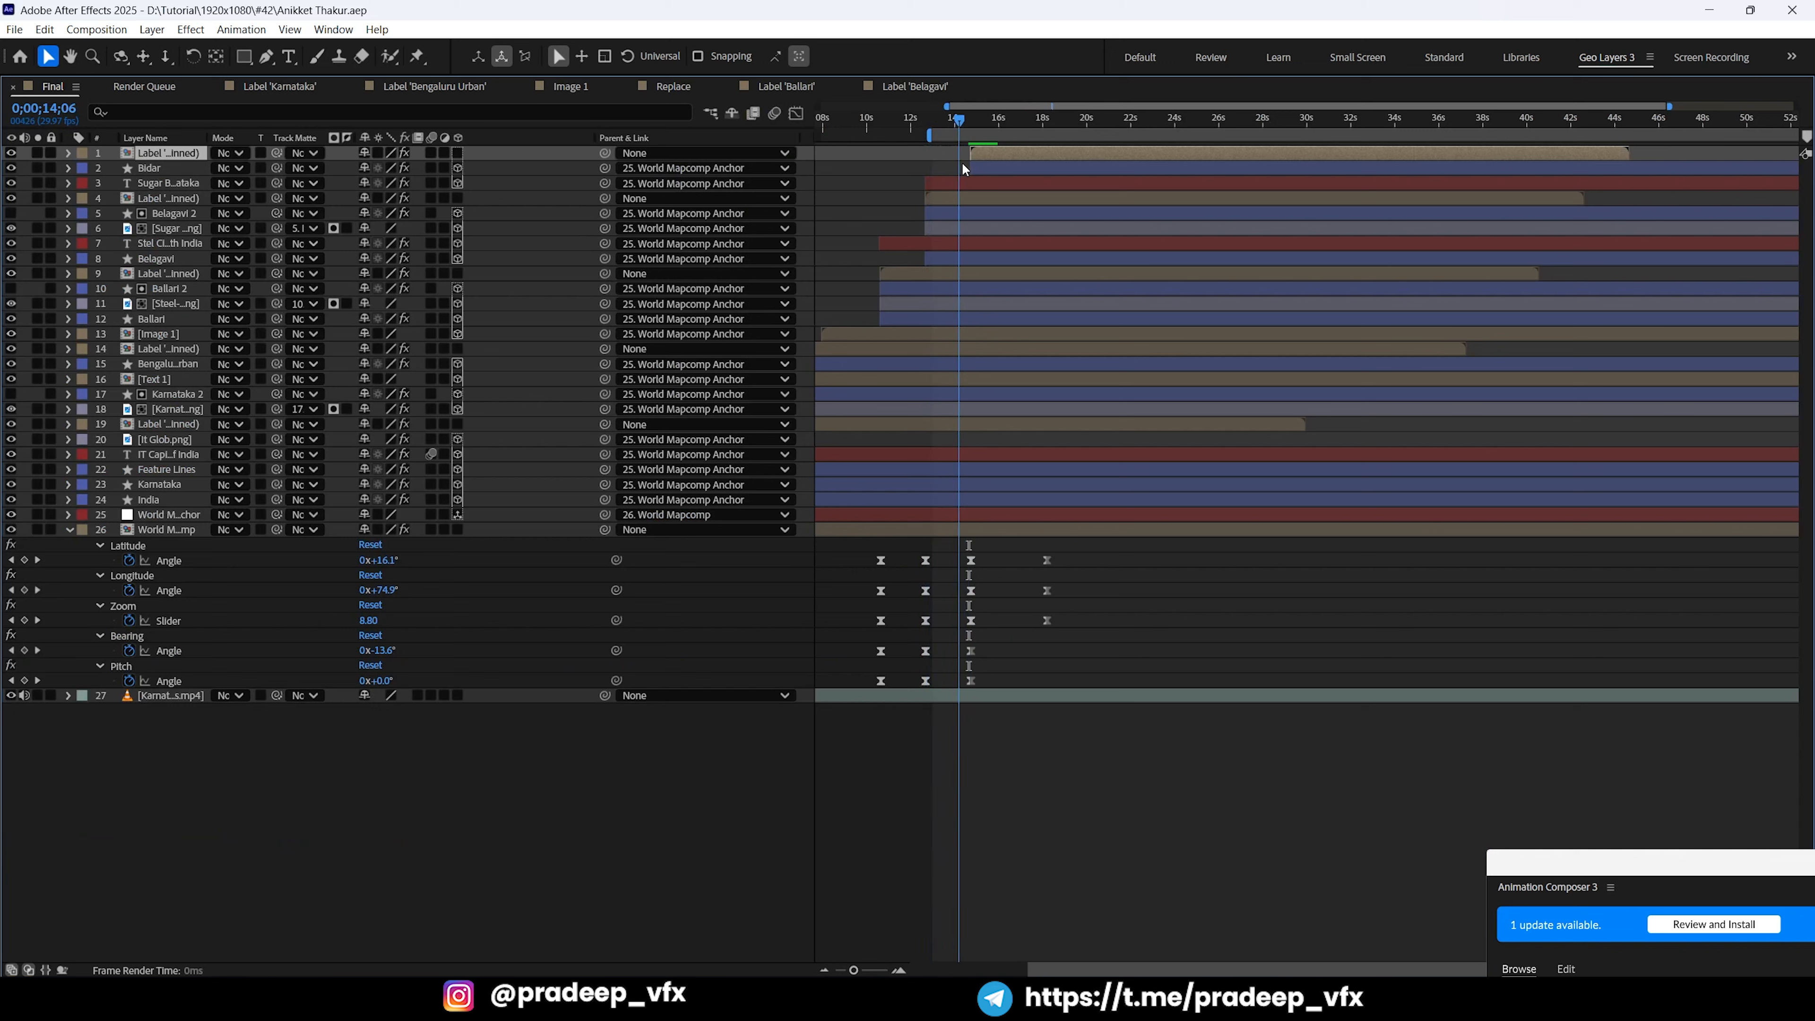
pyautogui.click(981, 184)
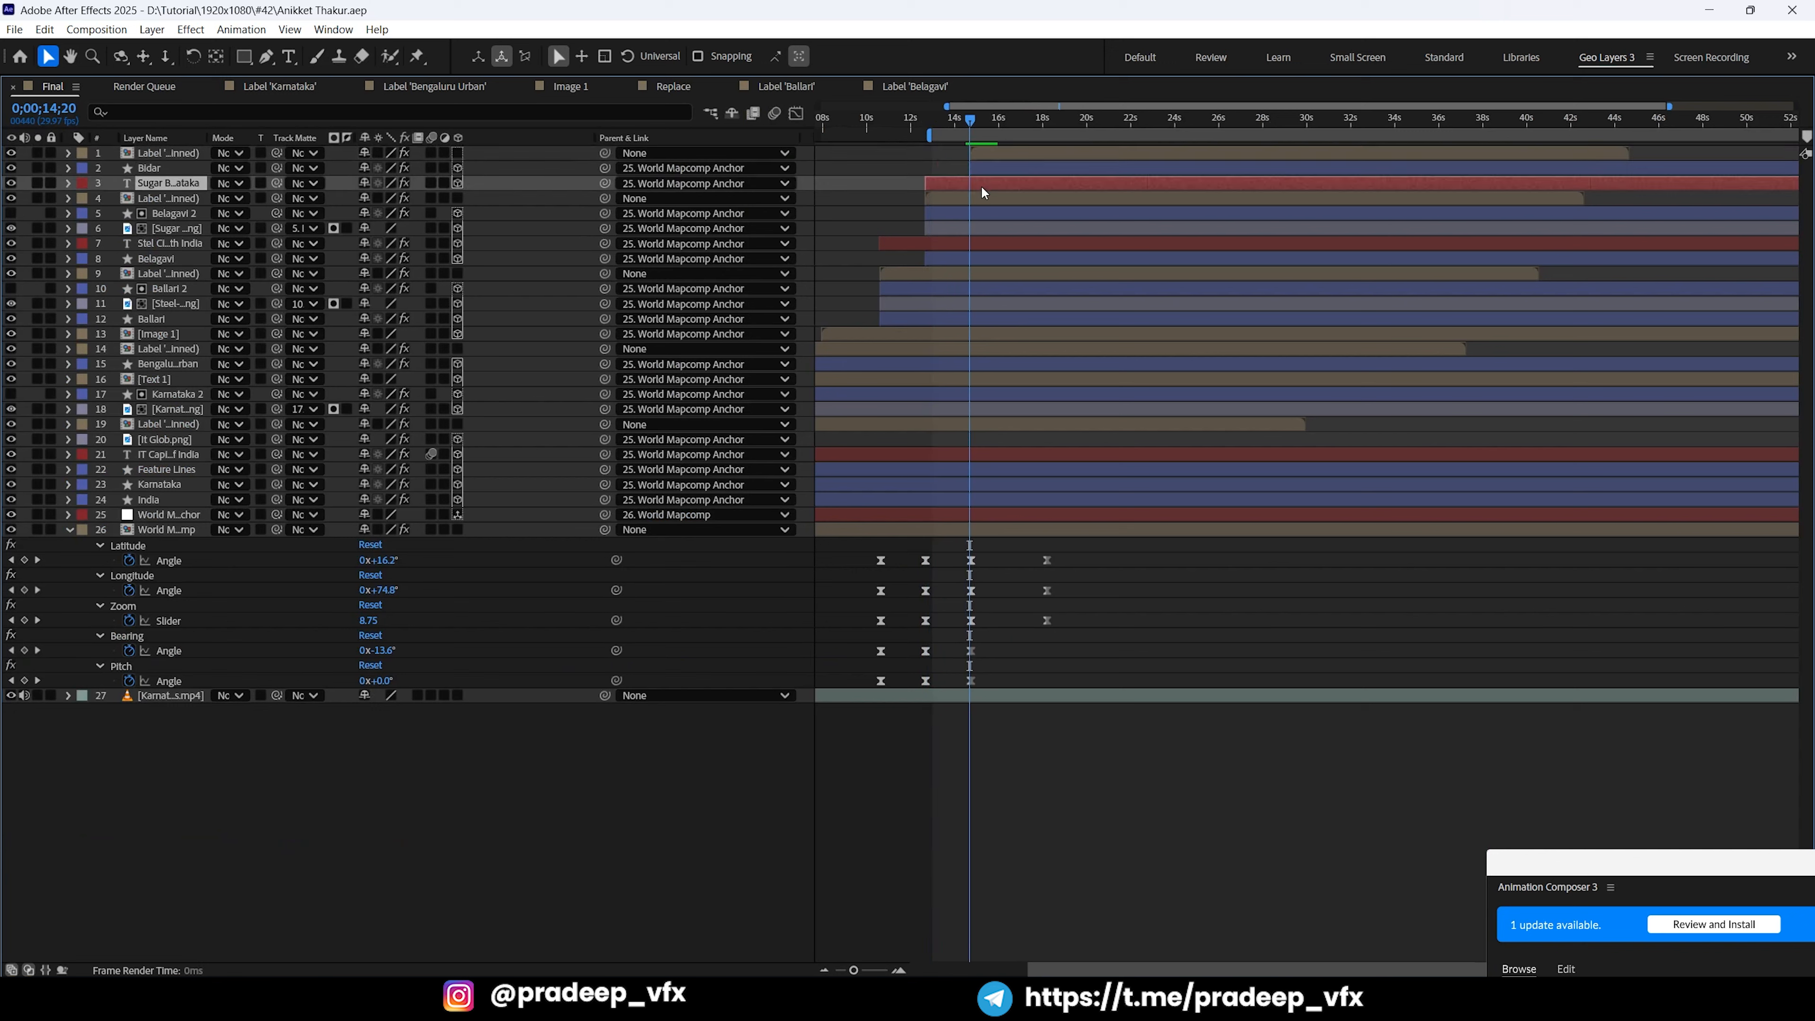
pyautogui.click(188, 216)
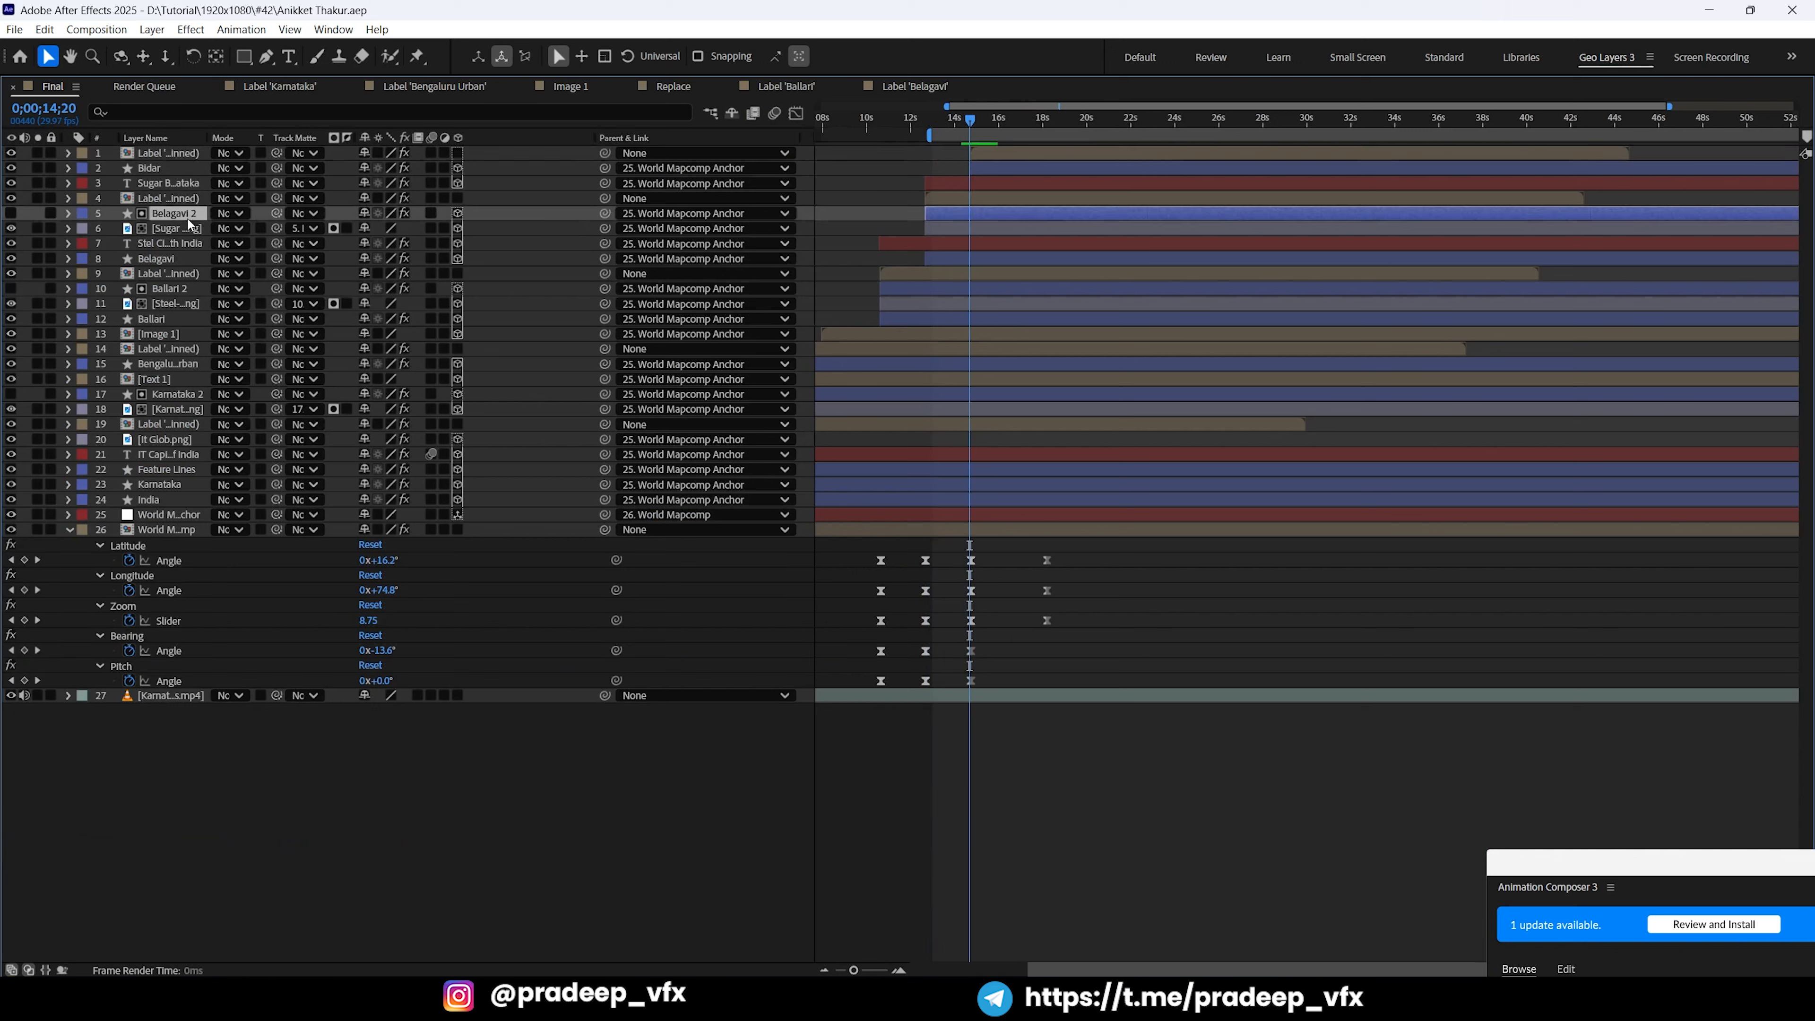
pyautogui.click(982, 333)
pyautogui.hotkey('alt', ']')
# Step: Split the Belagavi 2 shape layer and its matted sugar image layer at 0;00;18;07
pyautogui.click(981, 224)
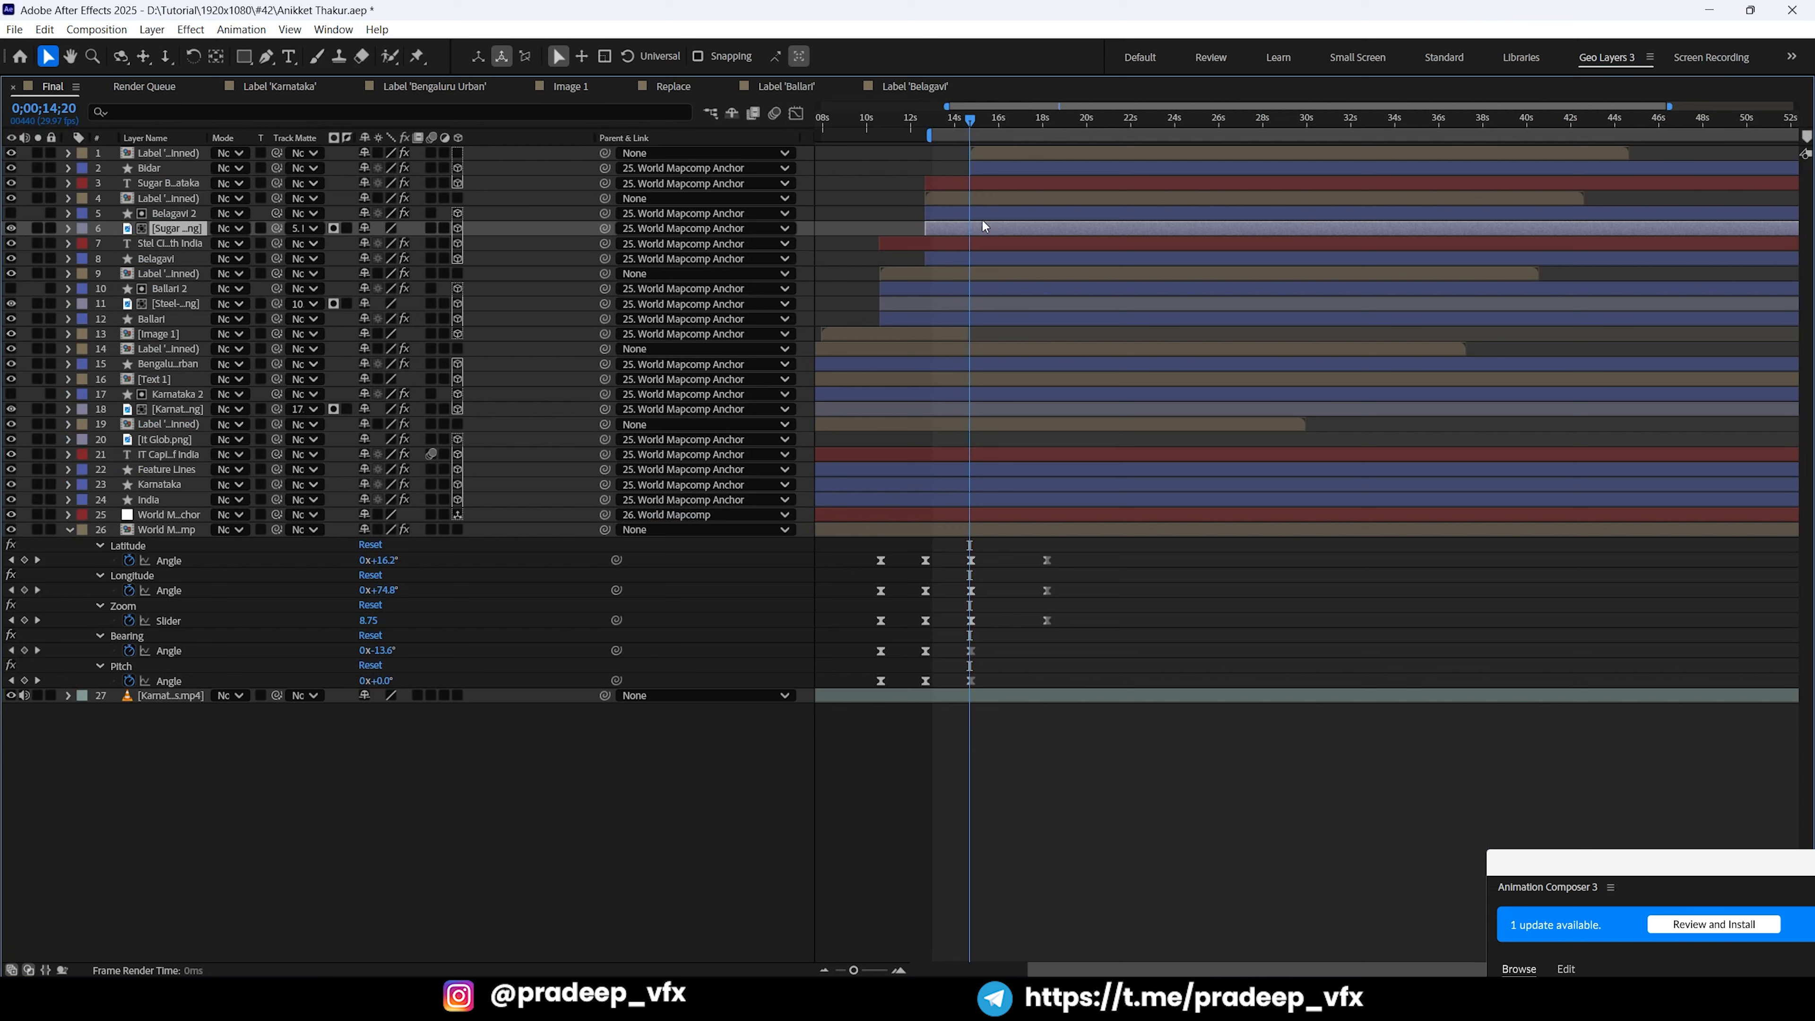
pyautogui.keyDown('shift'); pyautogui.click(981, 219); pyautogui.keyUp('shift')
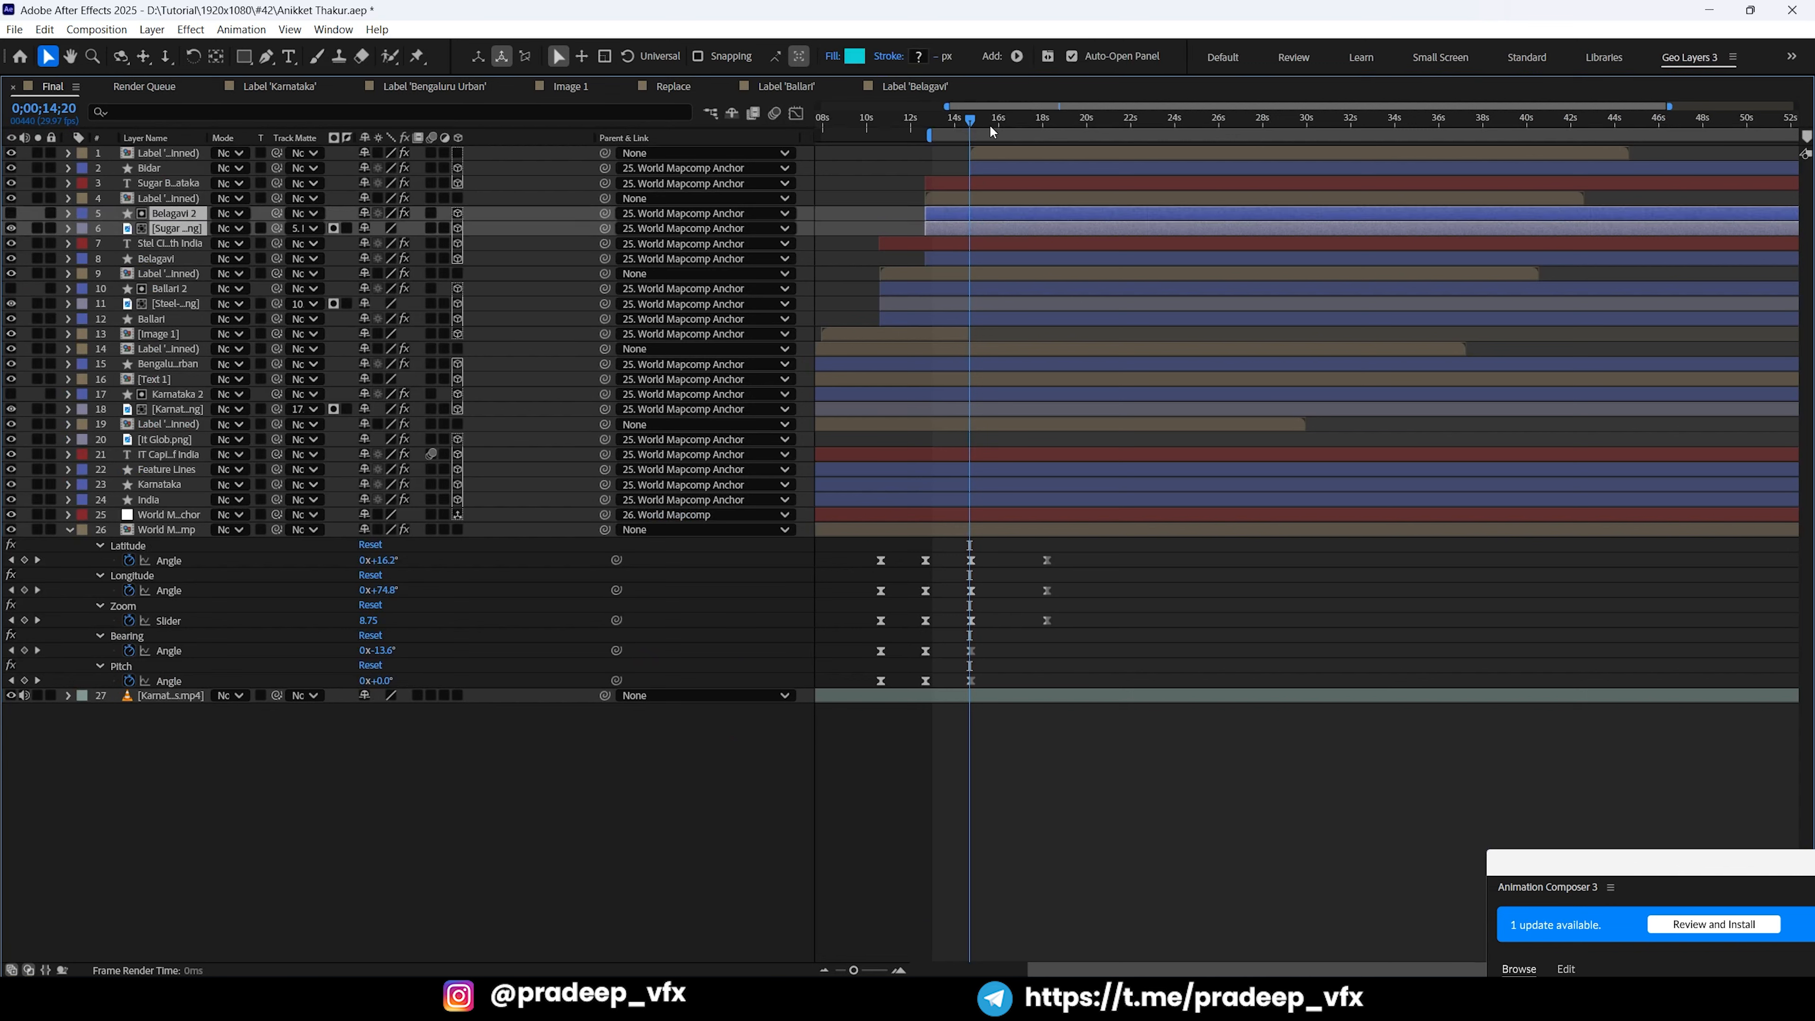
pyautogui.moveTo(992, 129); pyautogui.dragTo(1048, 161)
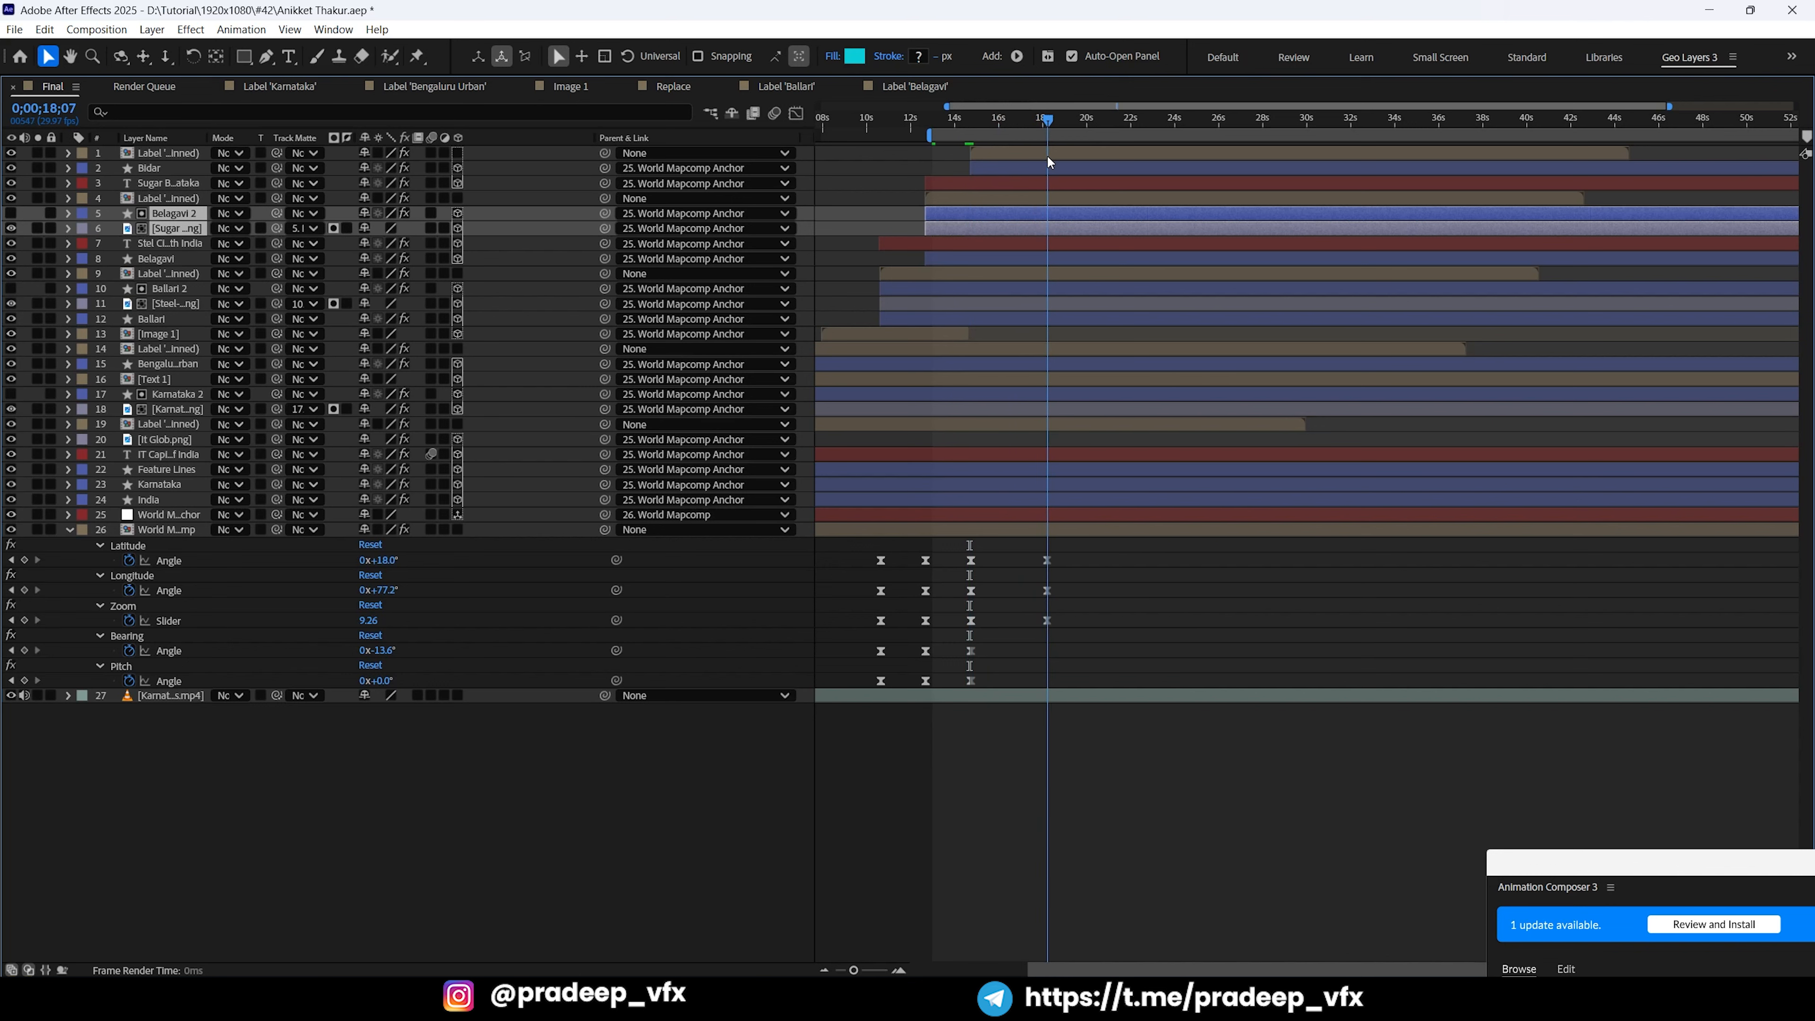
pyautogui.hotkey('ctrl', 'shift', 'd')
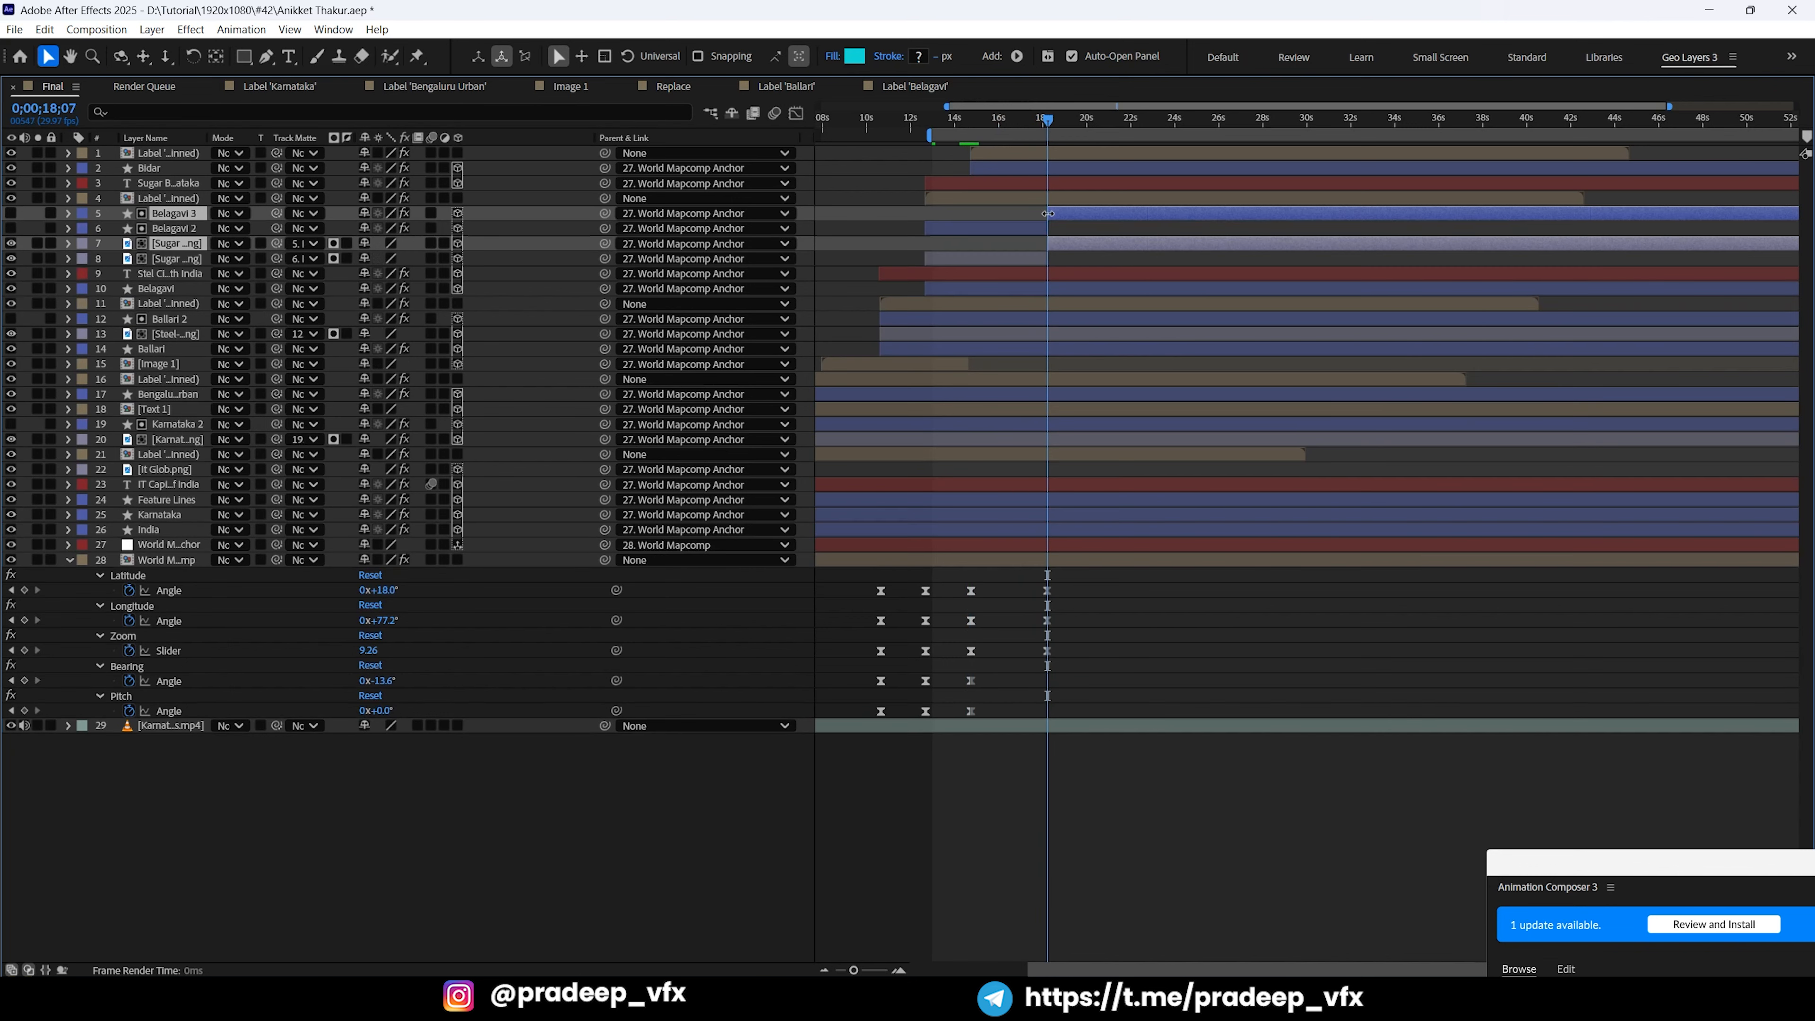
# Step: Delete the split-off Belagavi shape and sugar image parts after 0;00;18;07, and trim the pinned Belagavi label's end there
pyautogui.press('Delete')
pyautogui.click(1048, 205)
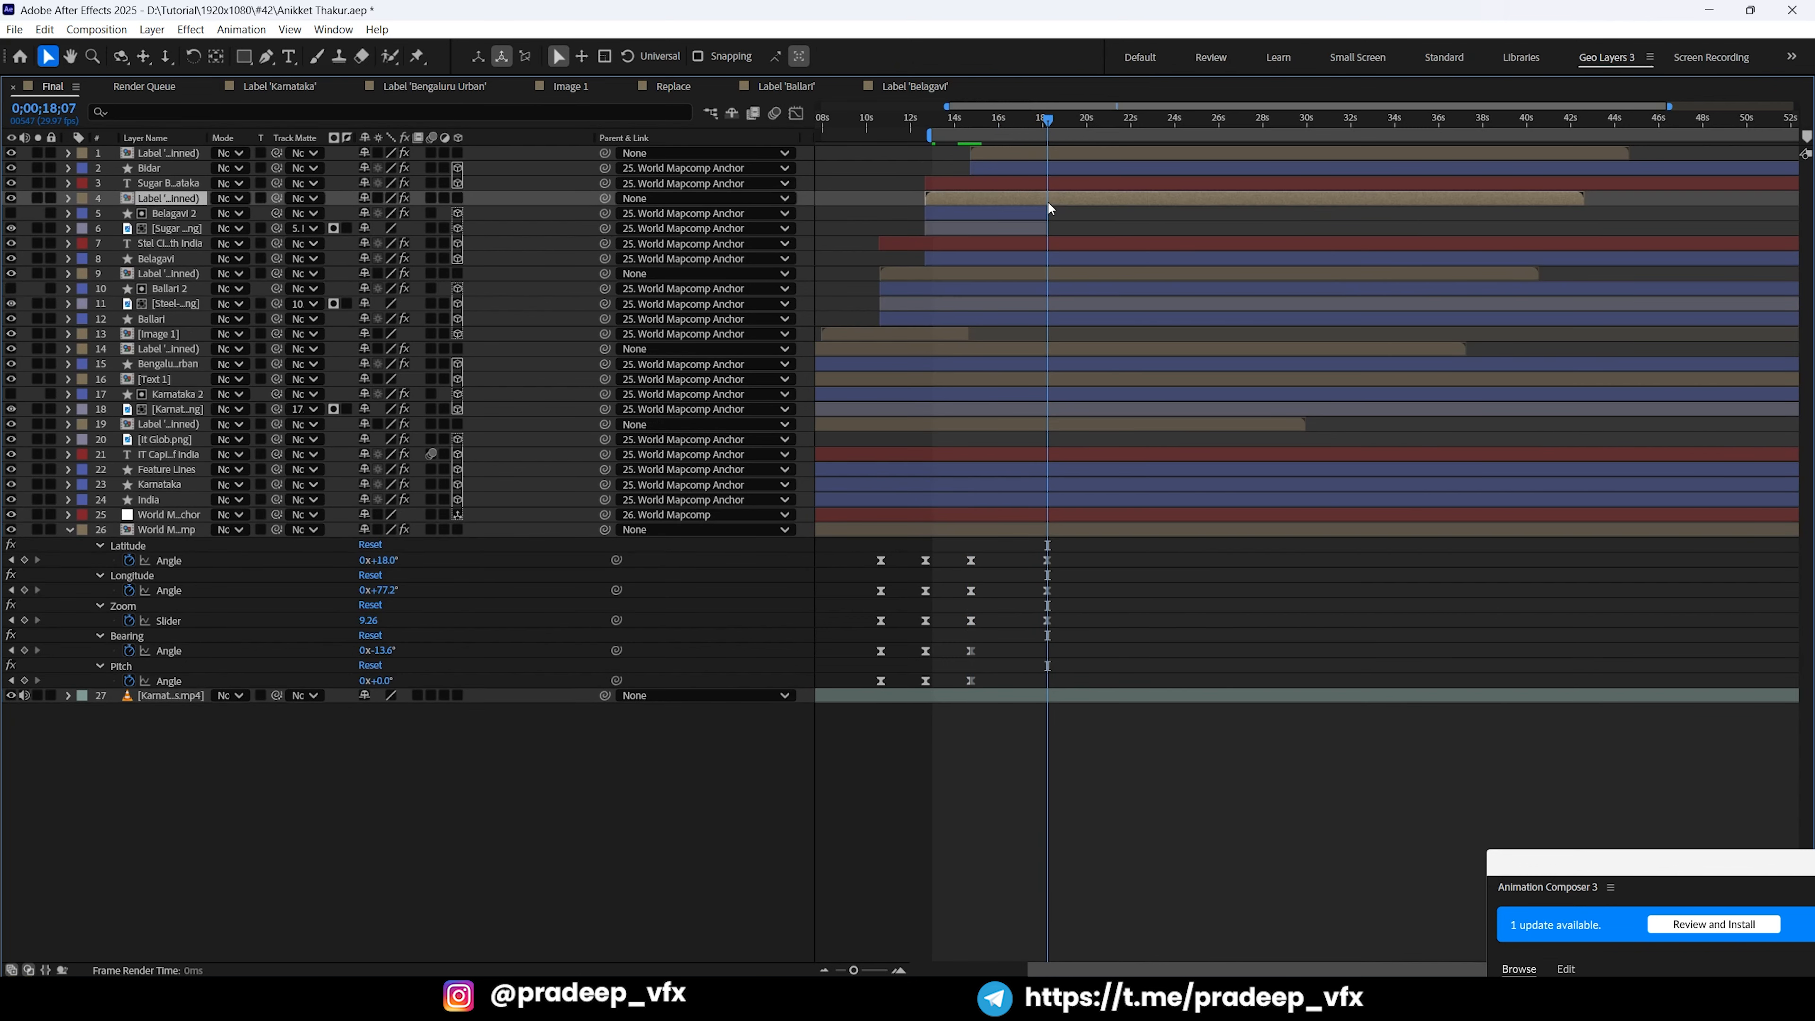
pyautogui.hotkey('alt', ']')
# Step: Trim the ends of the Ballari 2, steel image and Ballari layers to 0;00;14;22
pyautogui.press('=')
pyautogui.press('j')
pyautogui.click(970, 289)
pyautogui.keyDown('shift'); pyautogui.click(970, 319); pyautogui.keyUp('shift')
pyautogui.hotkey('alt', ']')
# Step: Preview the Final composition from its first frame
pyautogui.click(1041, 261)
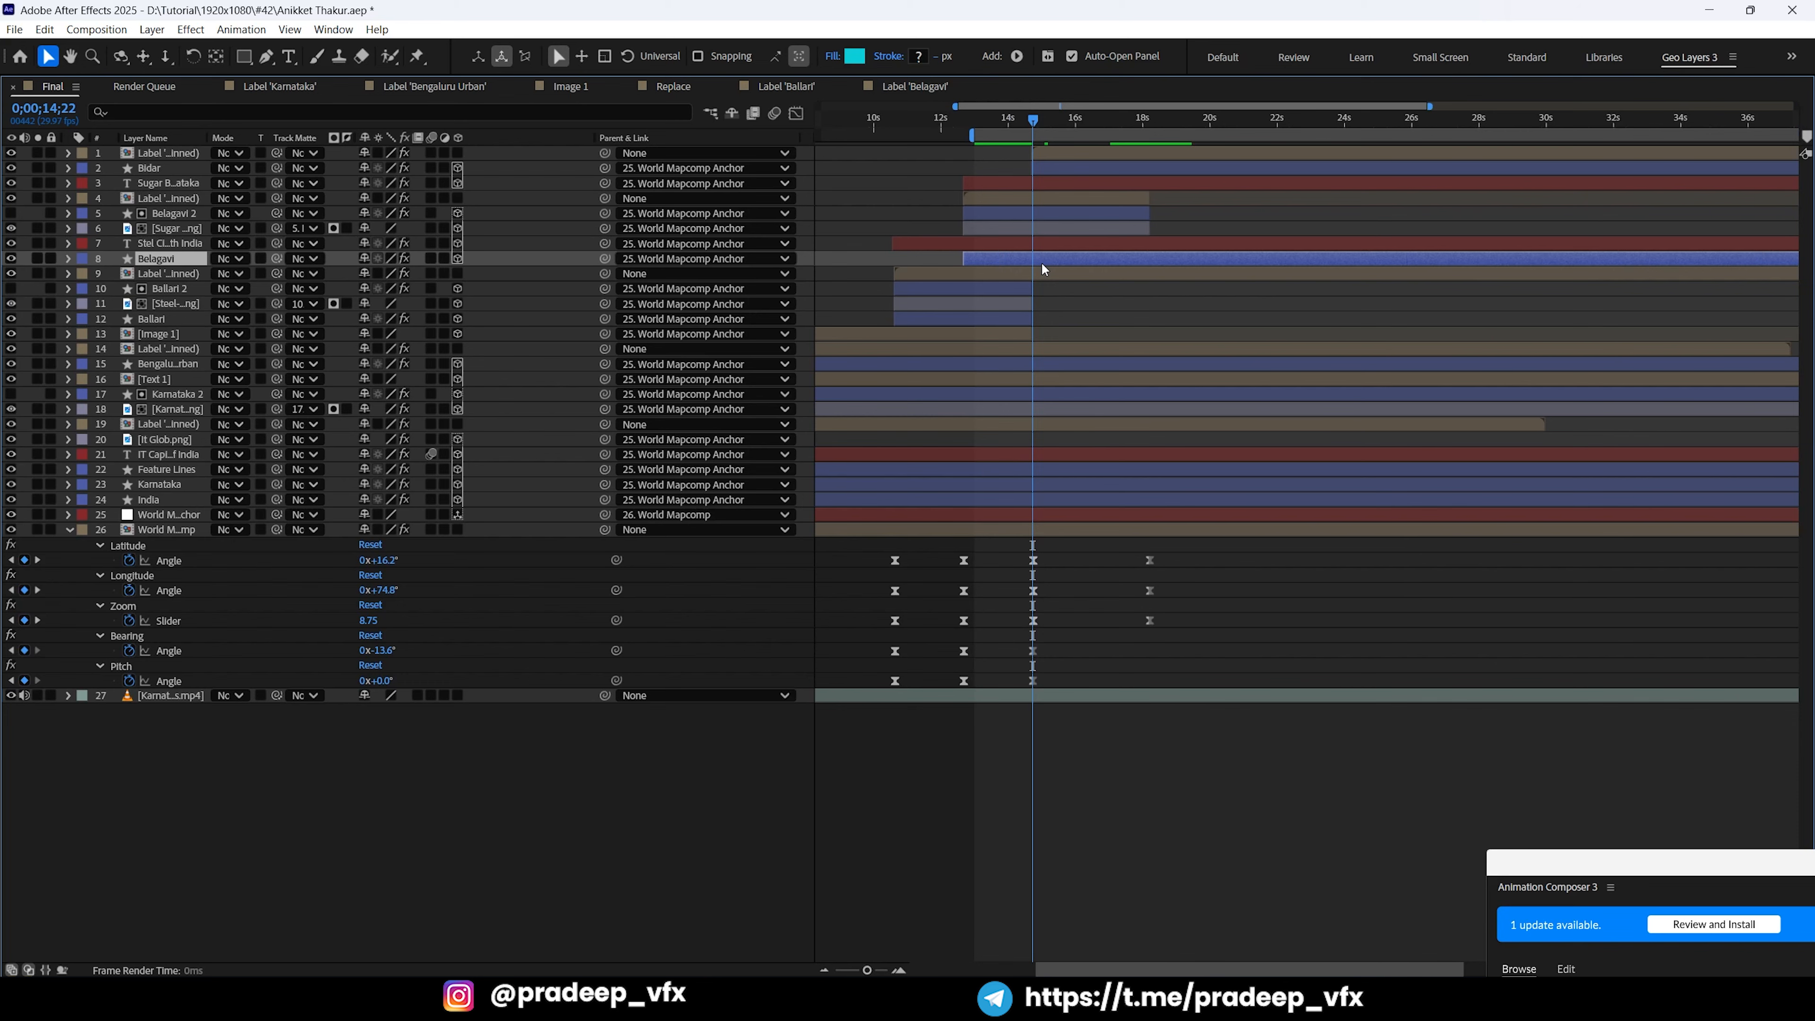
pyautogui.press('-')
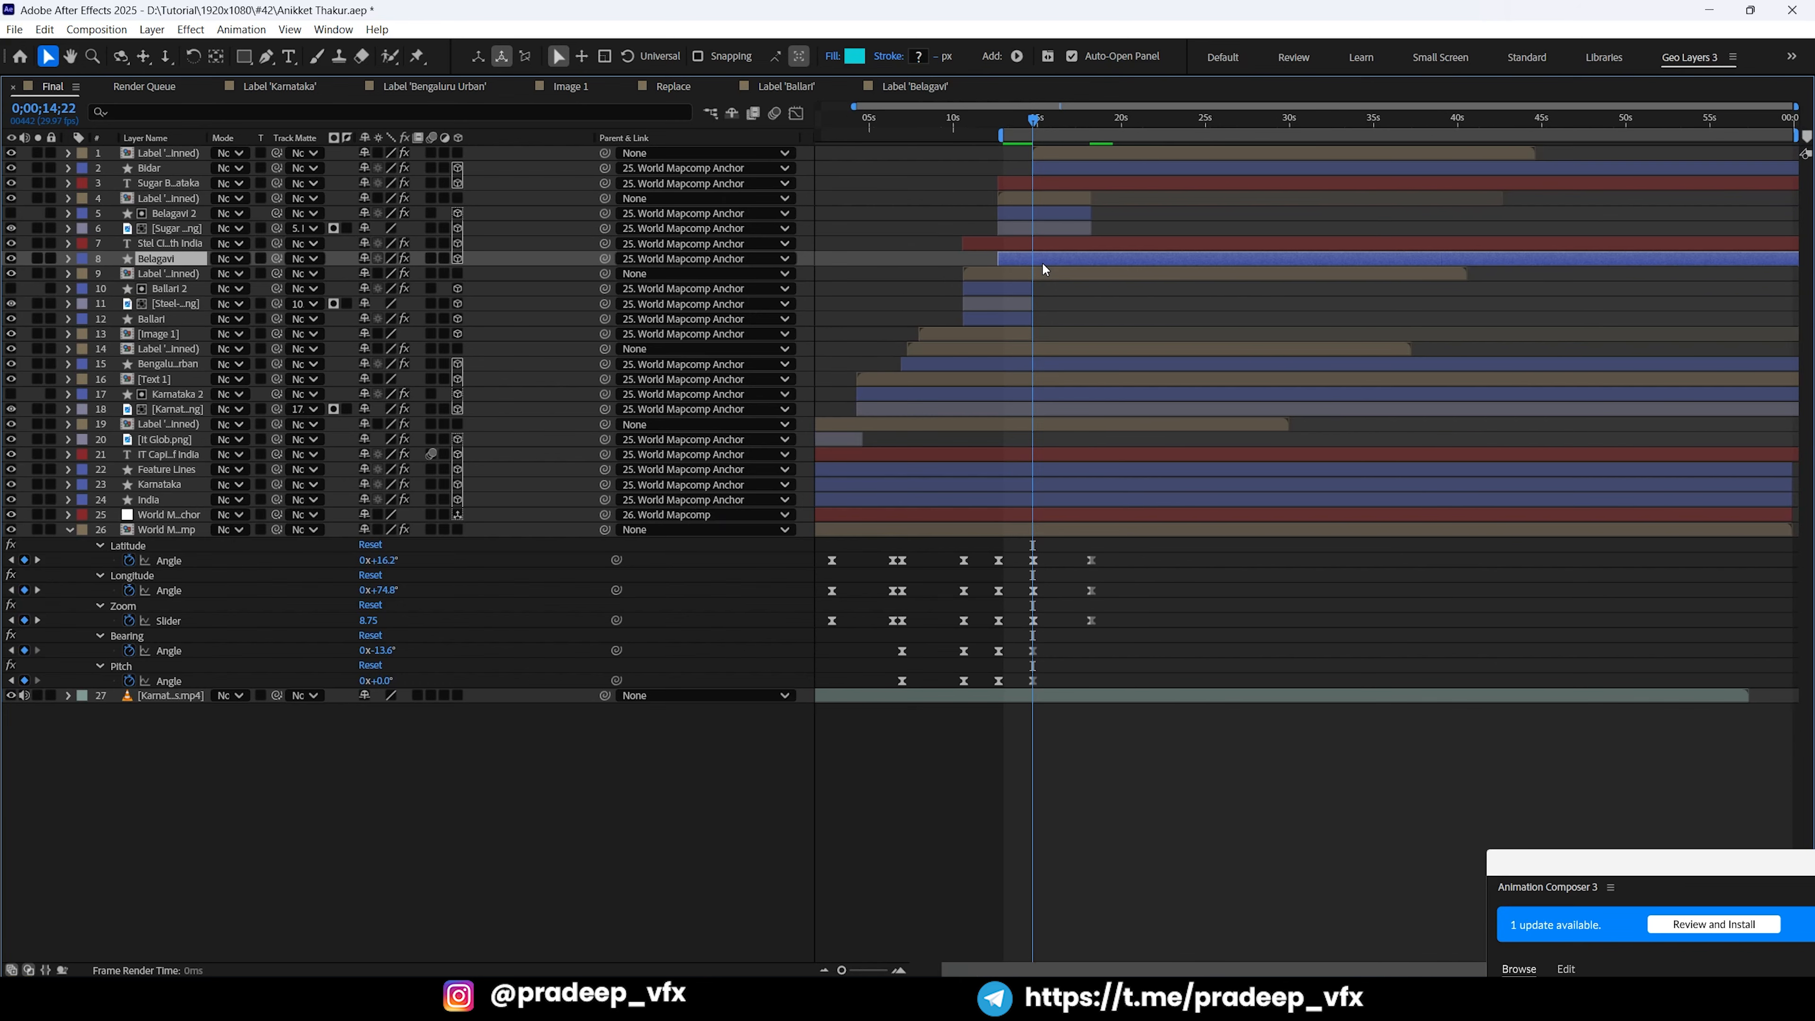
pyautogui.press('`')
pyautogui.moveTo(998, 683); pyautogui.dragTo(737, 721)
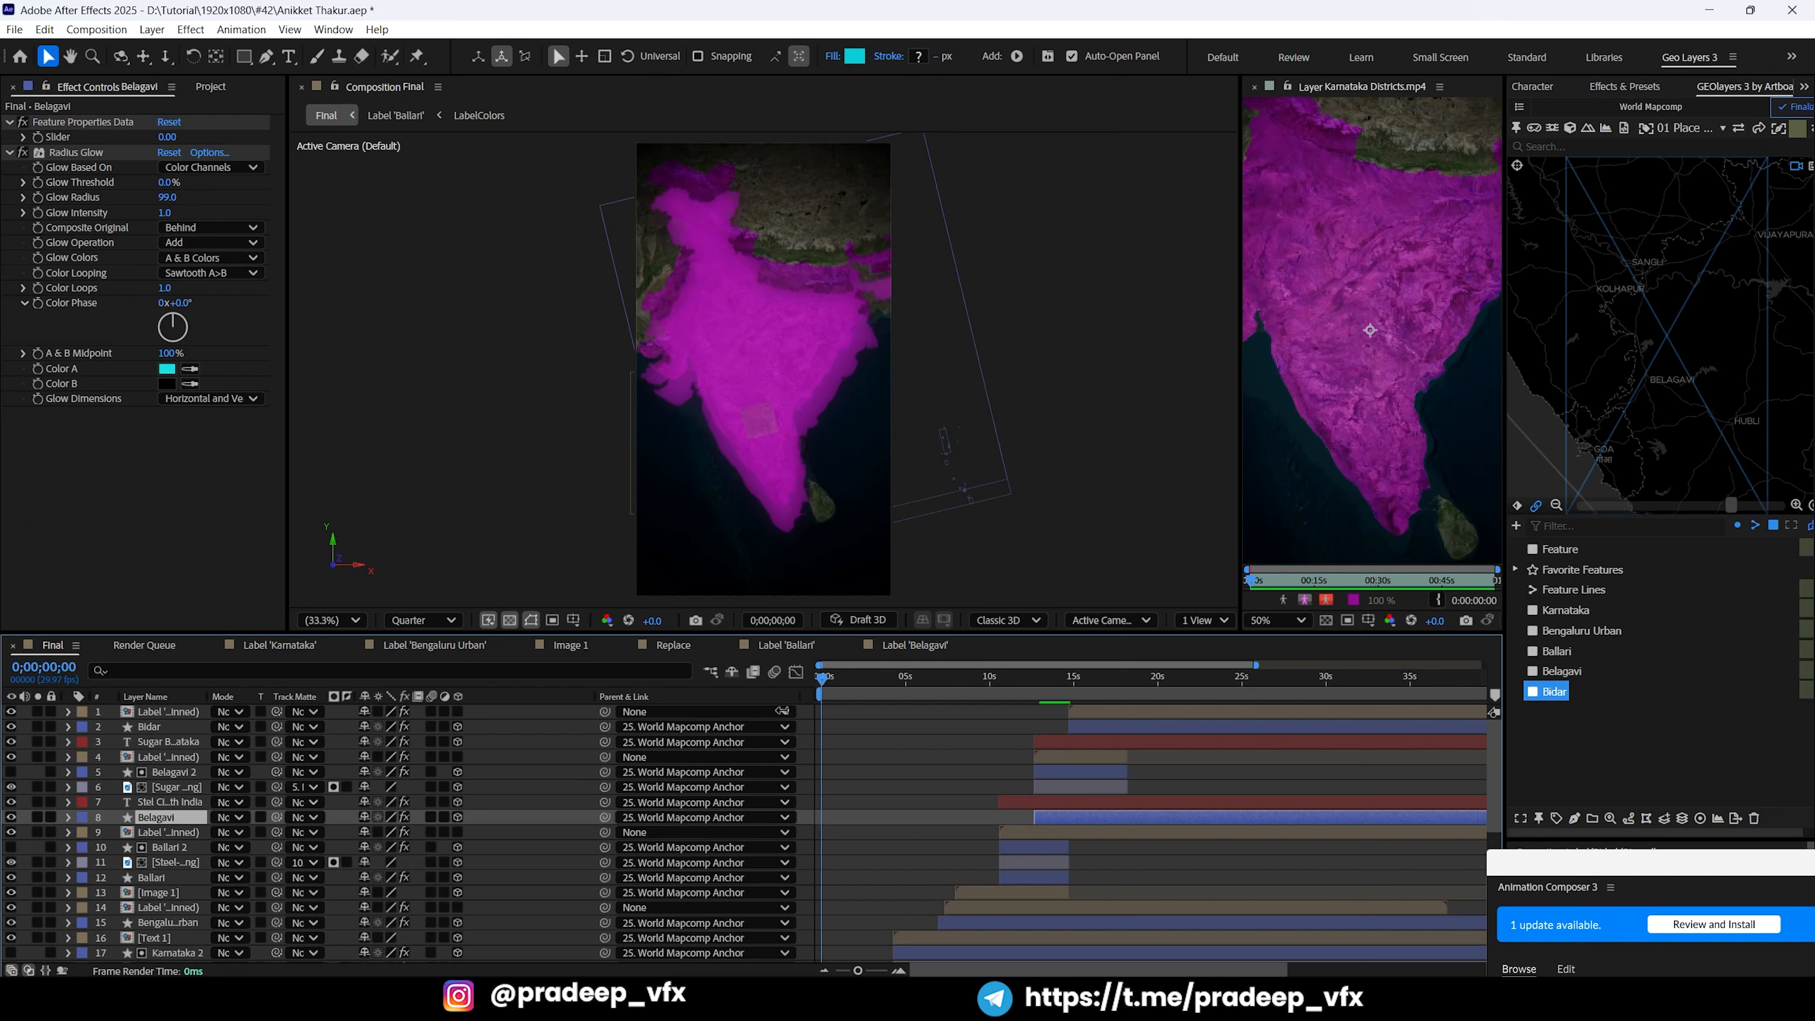
pyautogui.press('space')
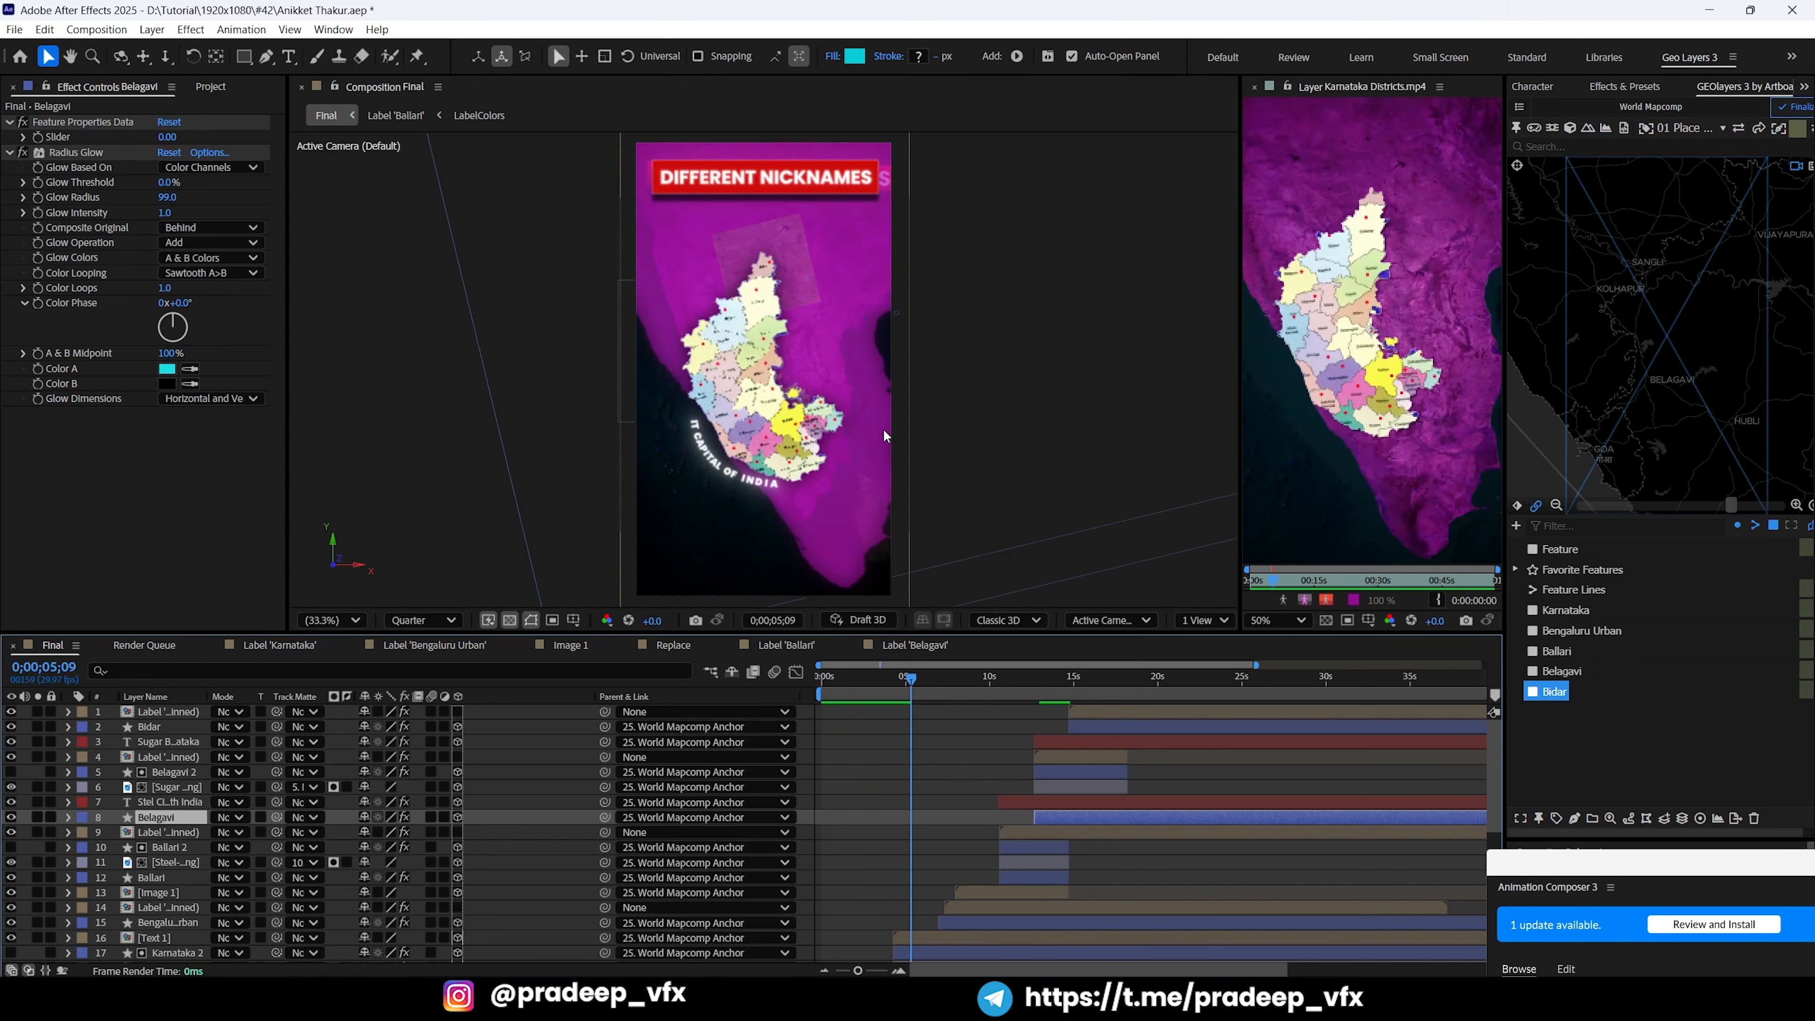
# Step: Hide the Karnataka Districts reference video layer and continue the preview into the Bidar scene, to 0;00;17;24
pyautogui.press('`')
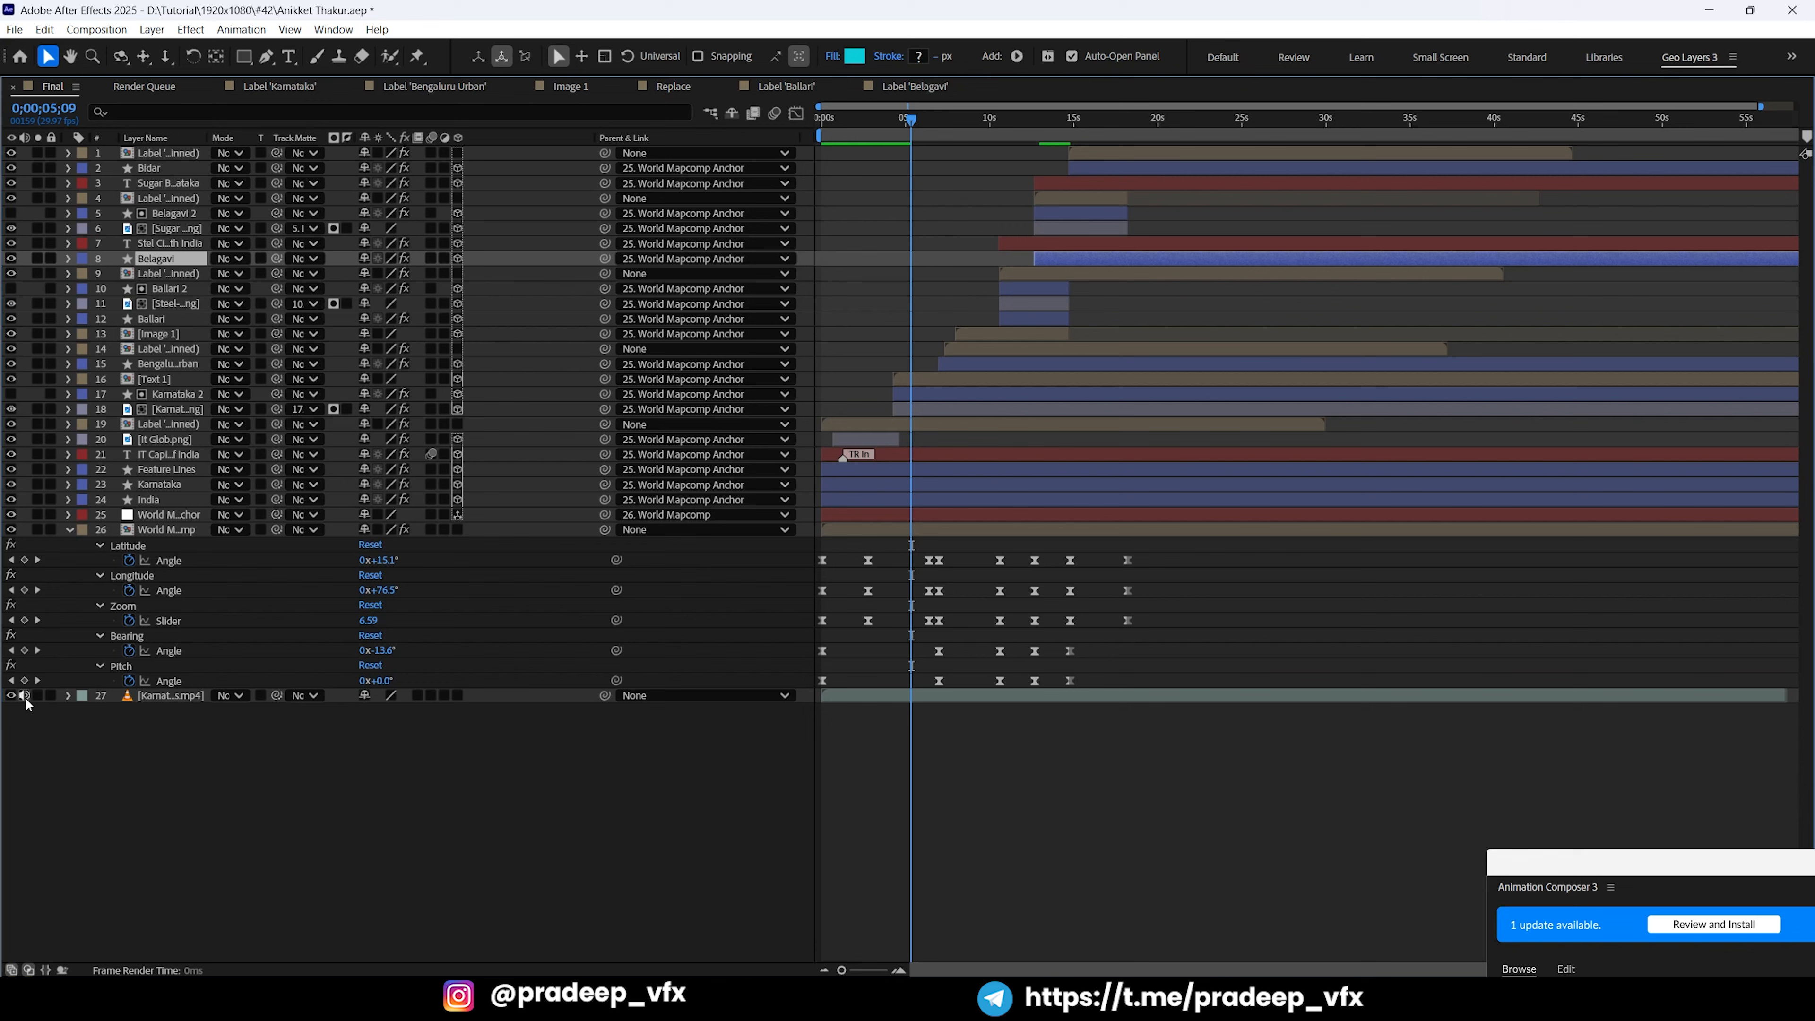
pyautogui.press('`')
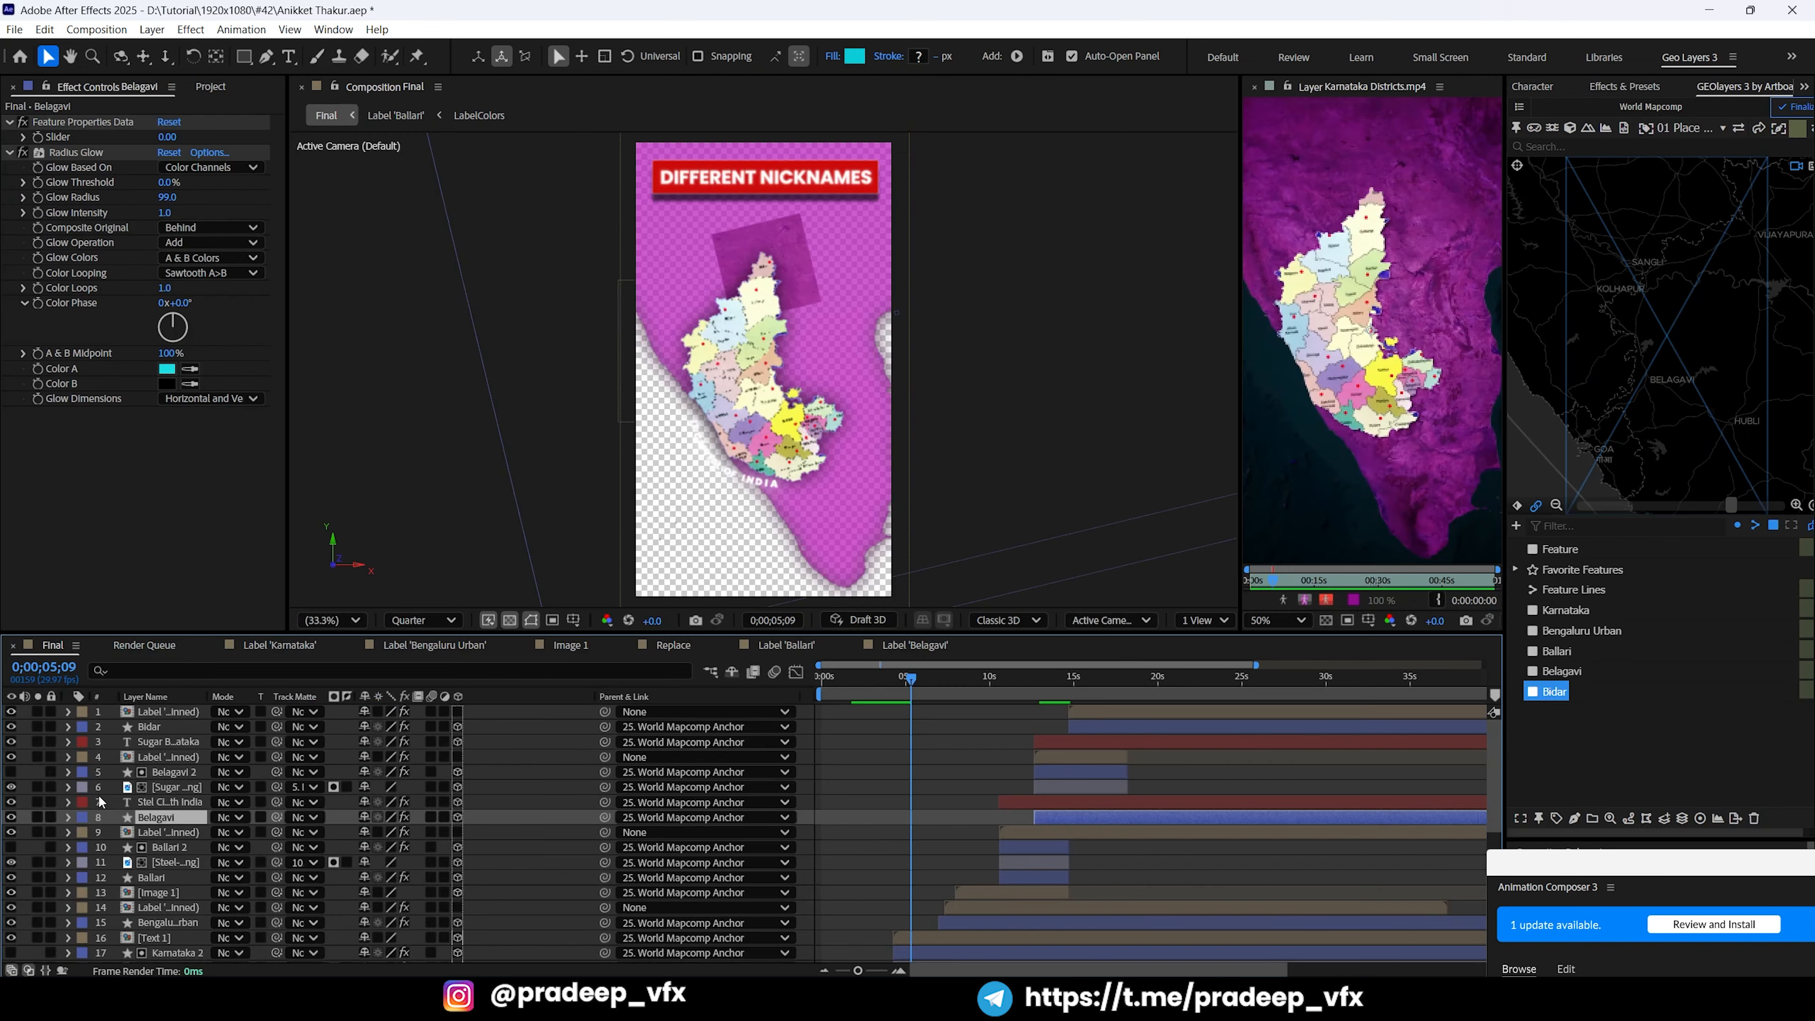
pyautogui.press('space')
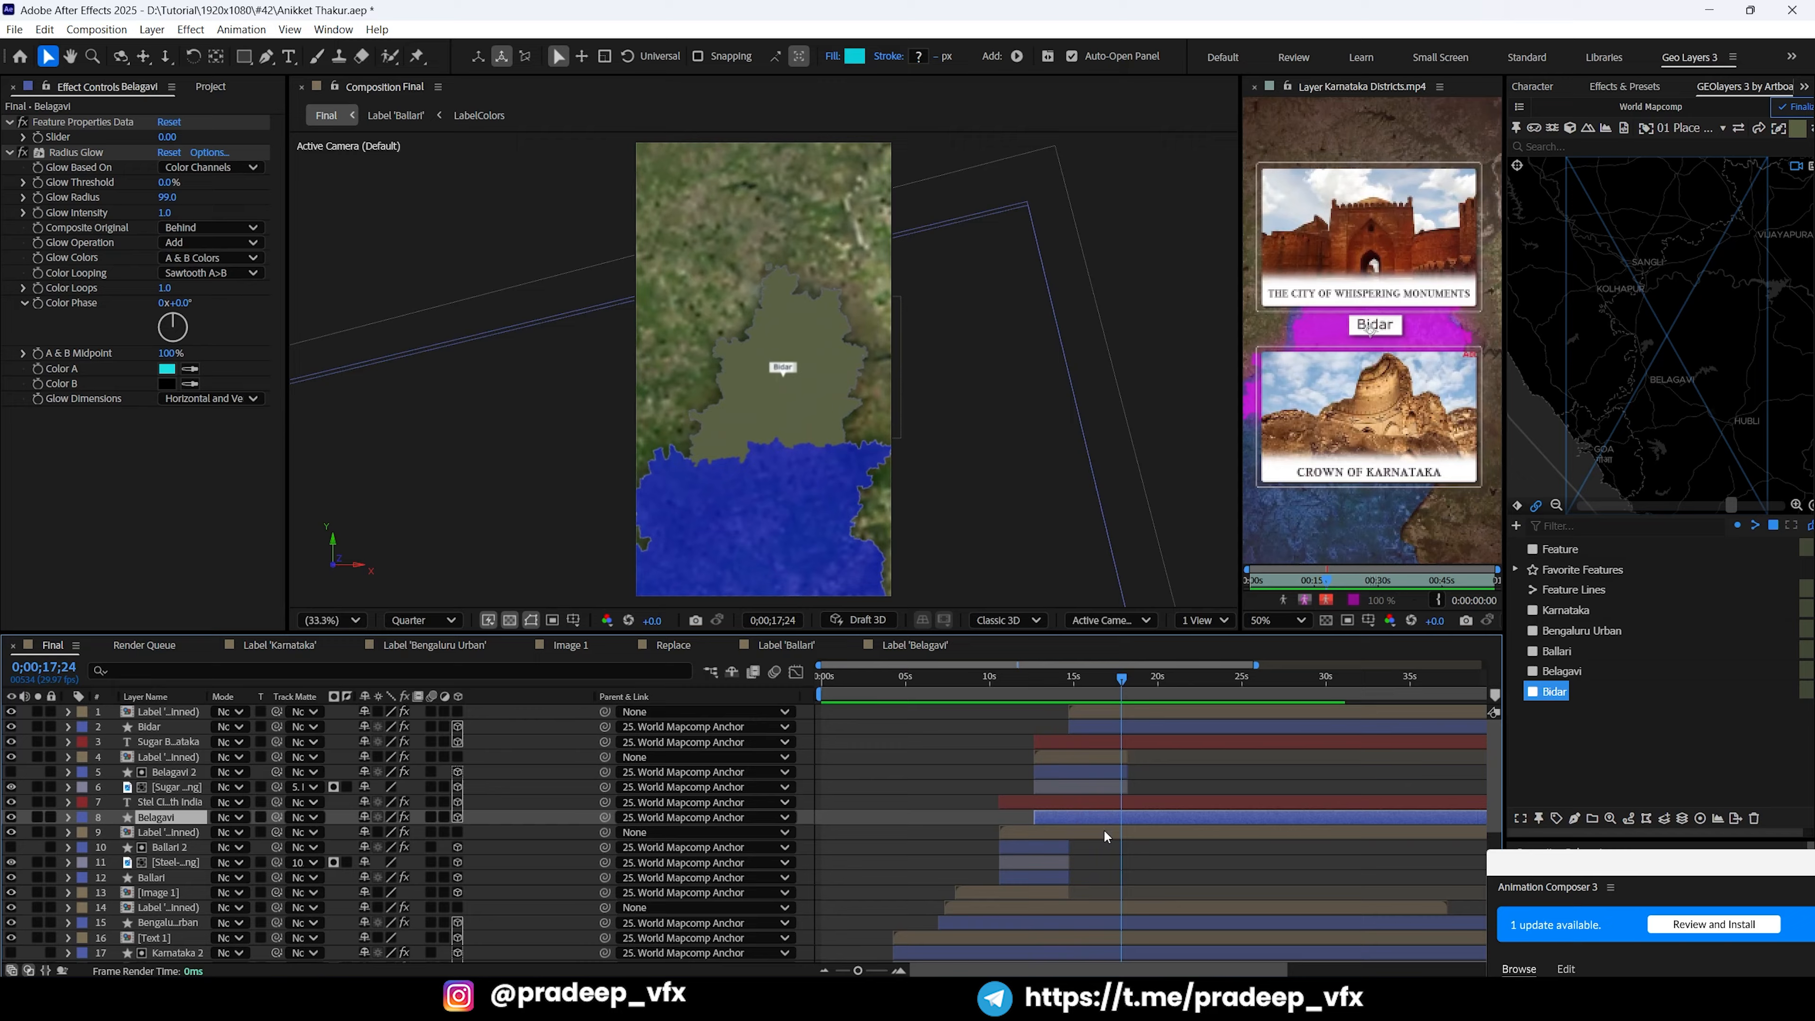
# Step: Move World Mapcomp's last Latitude, Longitude and Zoom keyframes slightly earlier, to just before 0;00;17;24
pyautogui.press('`')
pyautogui.moveTo(1157, 543); pyautogui.dragTo(1112, 647)
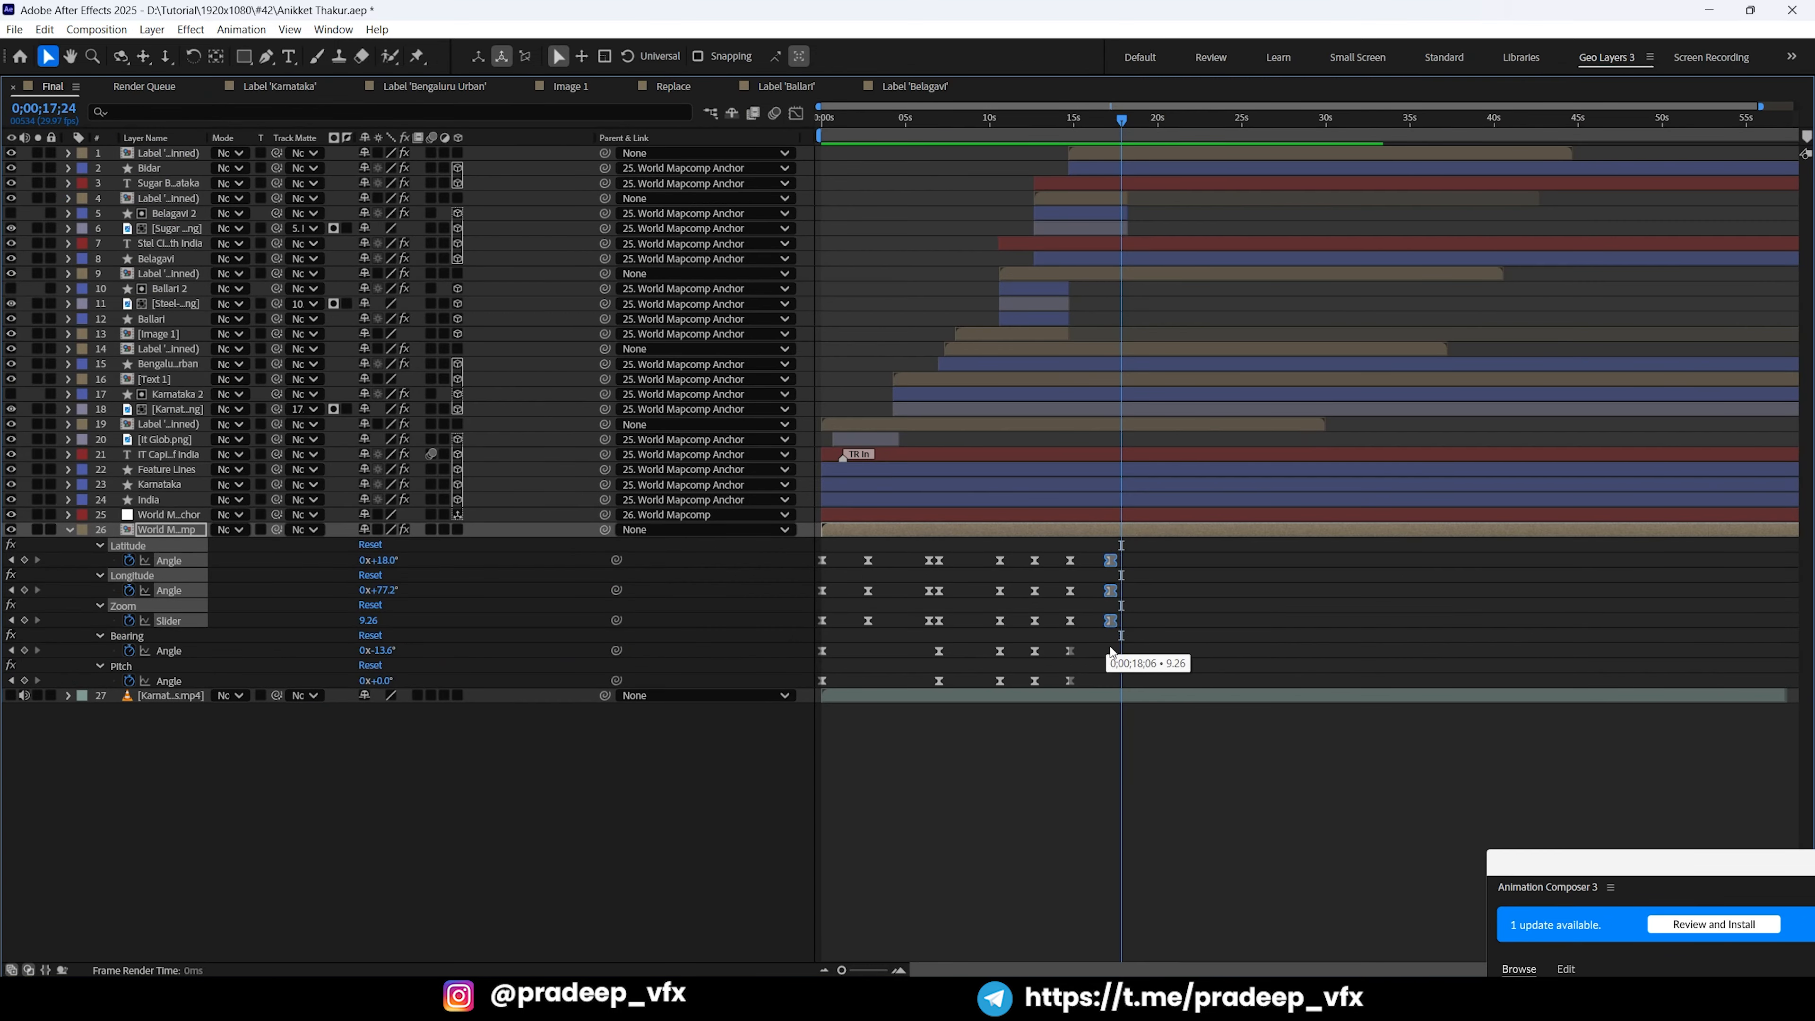
# Step: Inspect the Ballari-to-Bidar layer transition frame by frame around 0;00;14;22 and save the project
pyautogui.click(1074, 118)
pyautogui.press('=')
pyautogui.press('=')
pyautogui.moveTo(1074, 125); pyautogui.dragTo(1060, 126)
pyautogui.press('=')
pyautogui.moveTo(1060, 125); pyautogui.dragTo(1038, 127)
pyautogui.press('=')
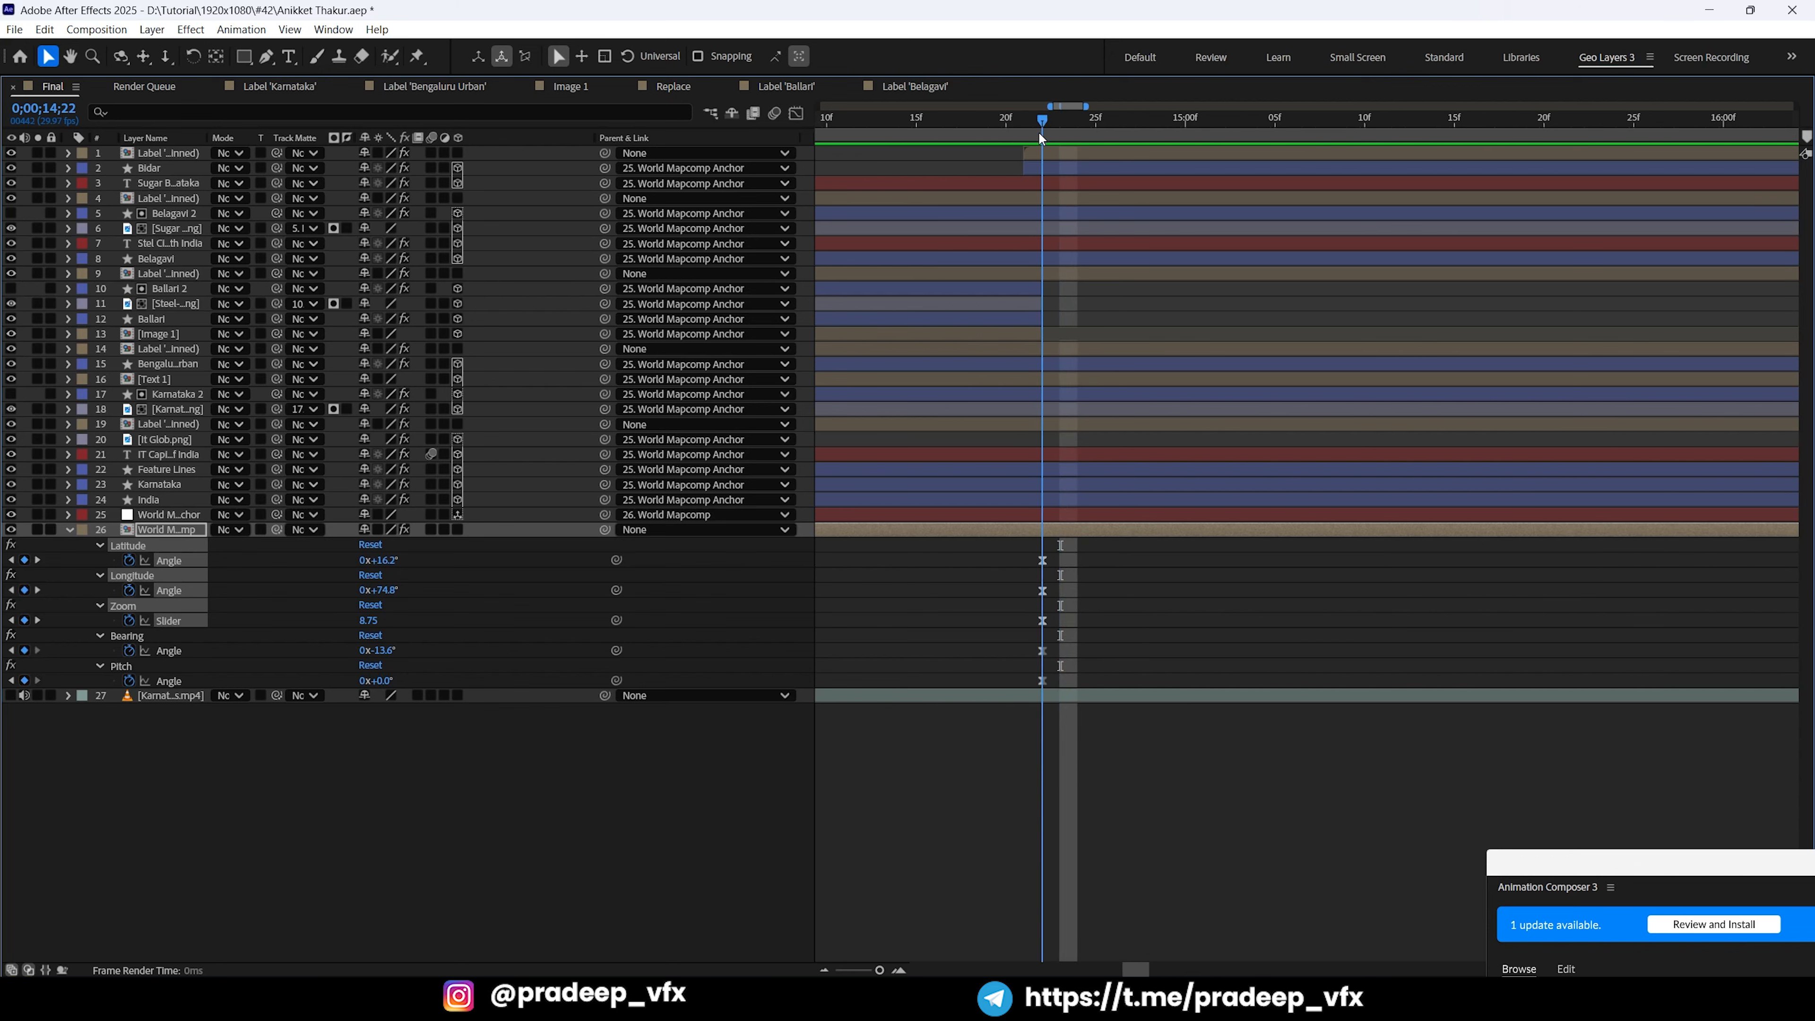
pyautogui.press('`')
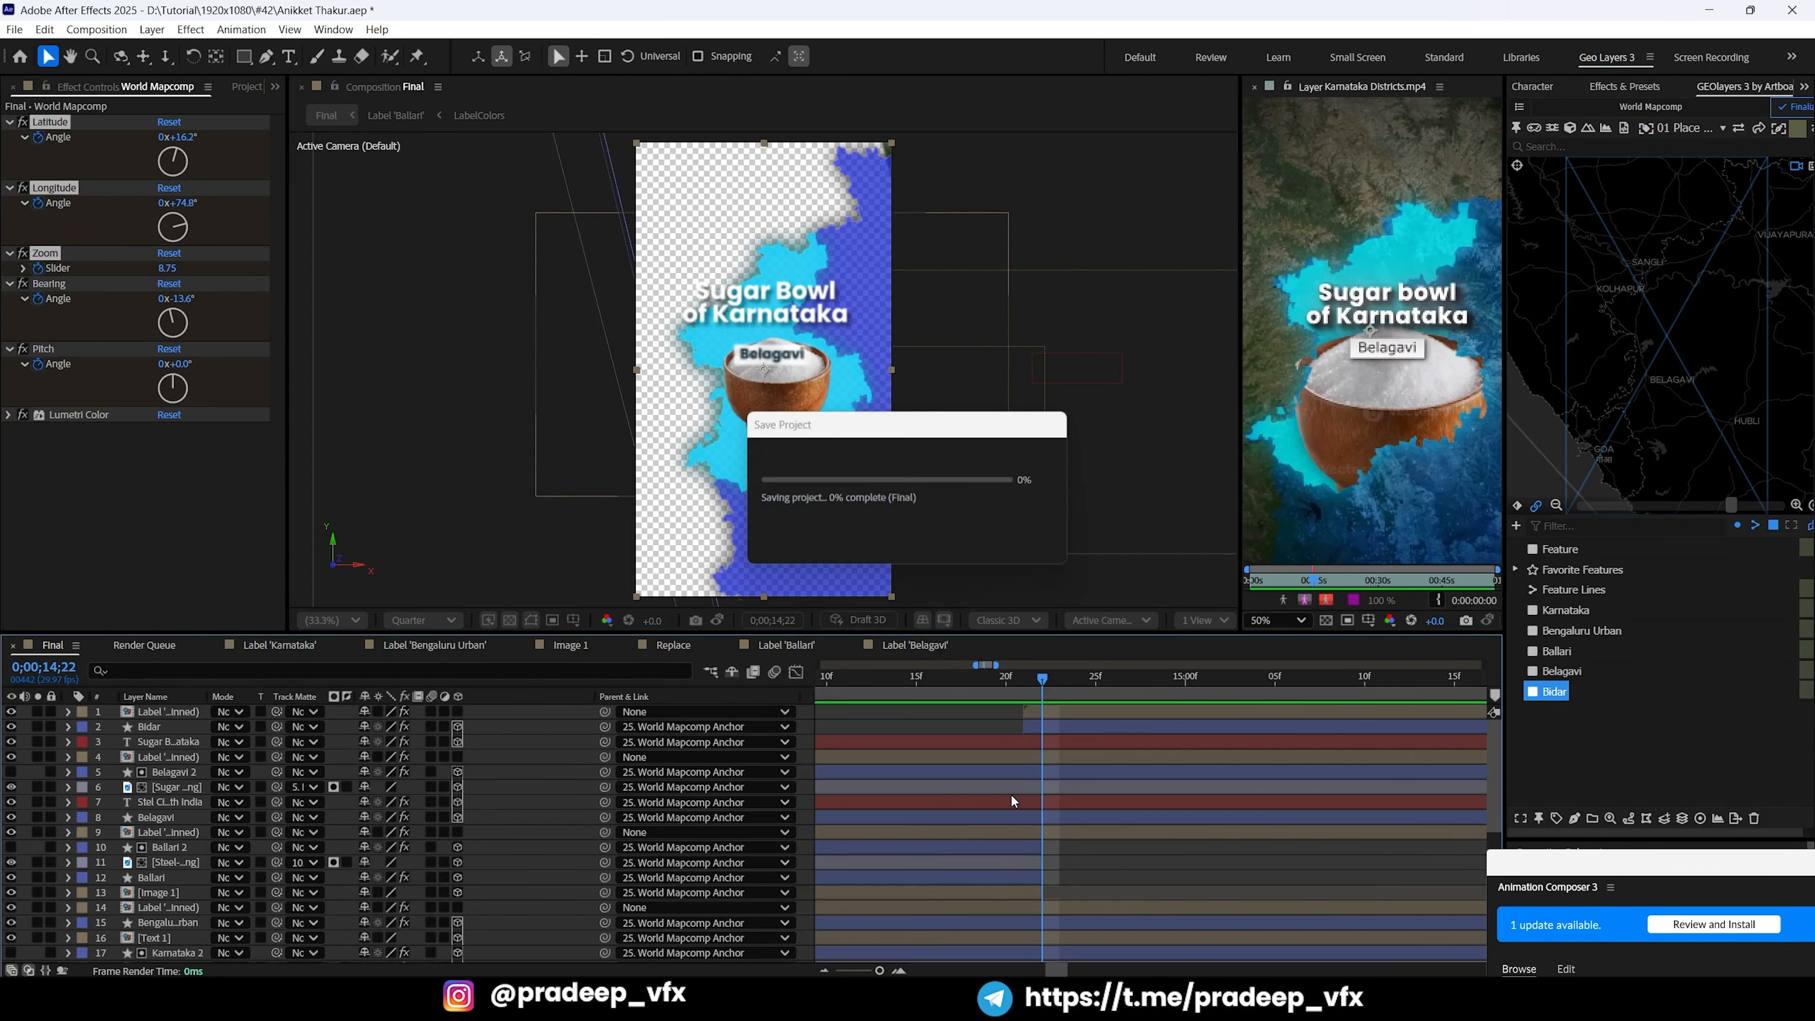
# Step: Go to 0;00;15;29 in the Bidar scene and select the Image 1 composition among the project items
pyautogui.press('-')
pyautogui.press('-')
pyautogui.moveTo(1042, 676); pyautogui.dragTo(1125, 676)
pyautogui.click(246, 88)
pyautogui.click(51, 281)
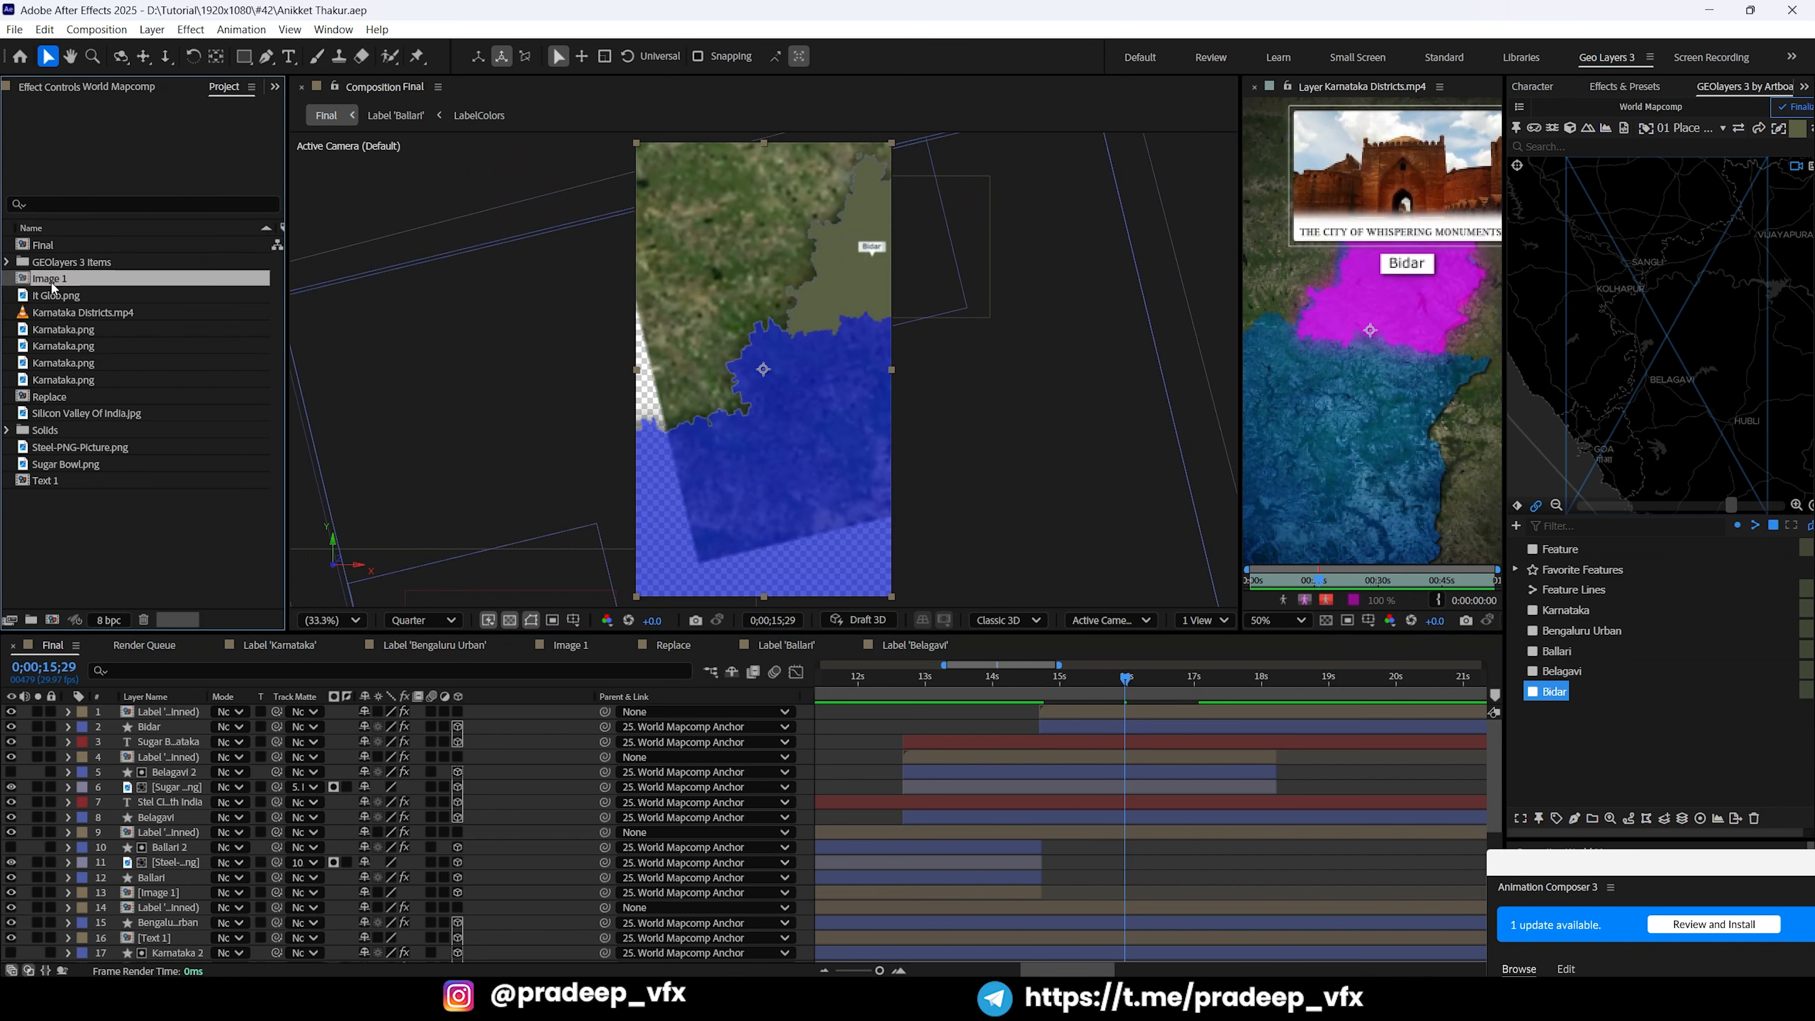
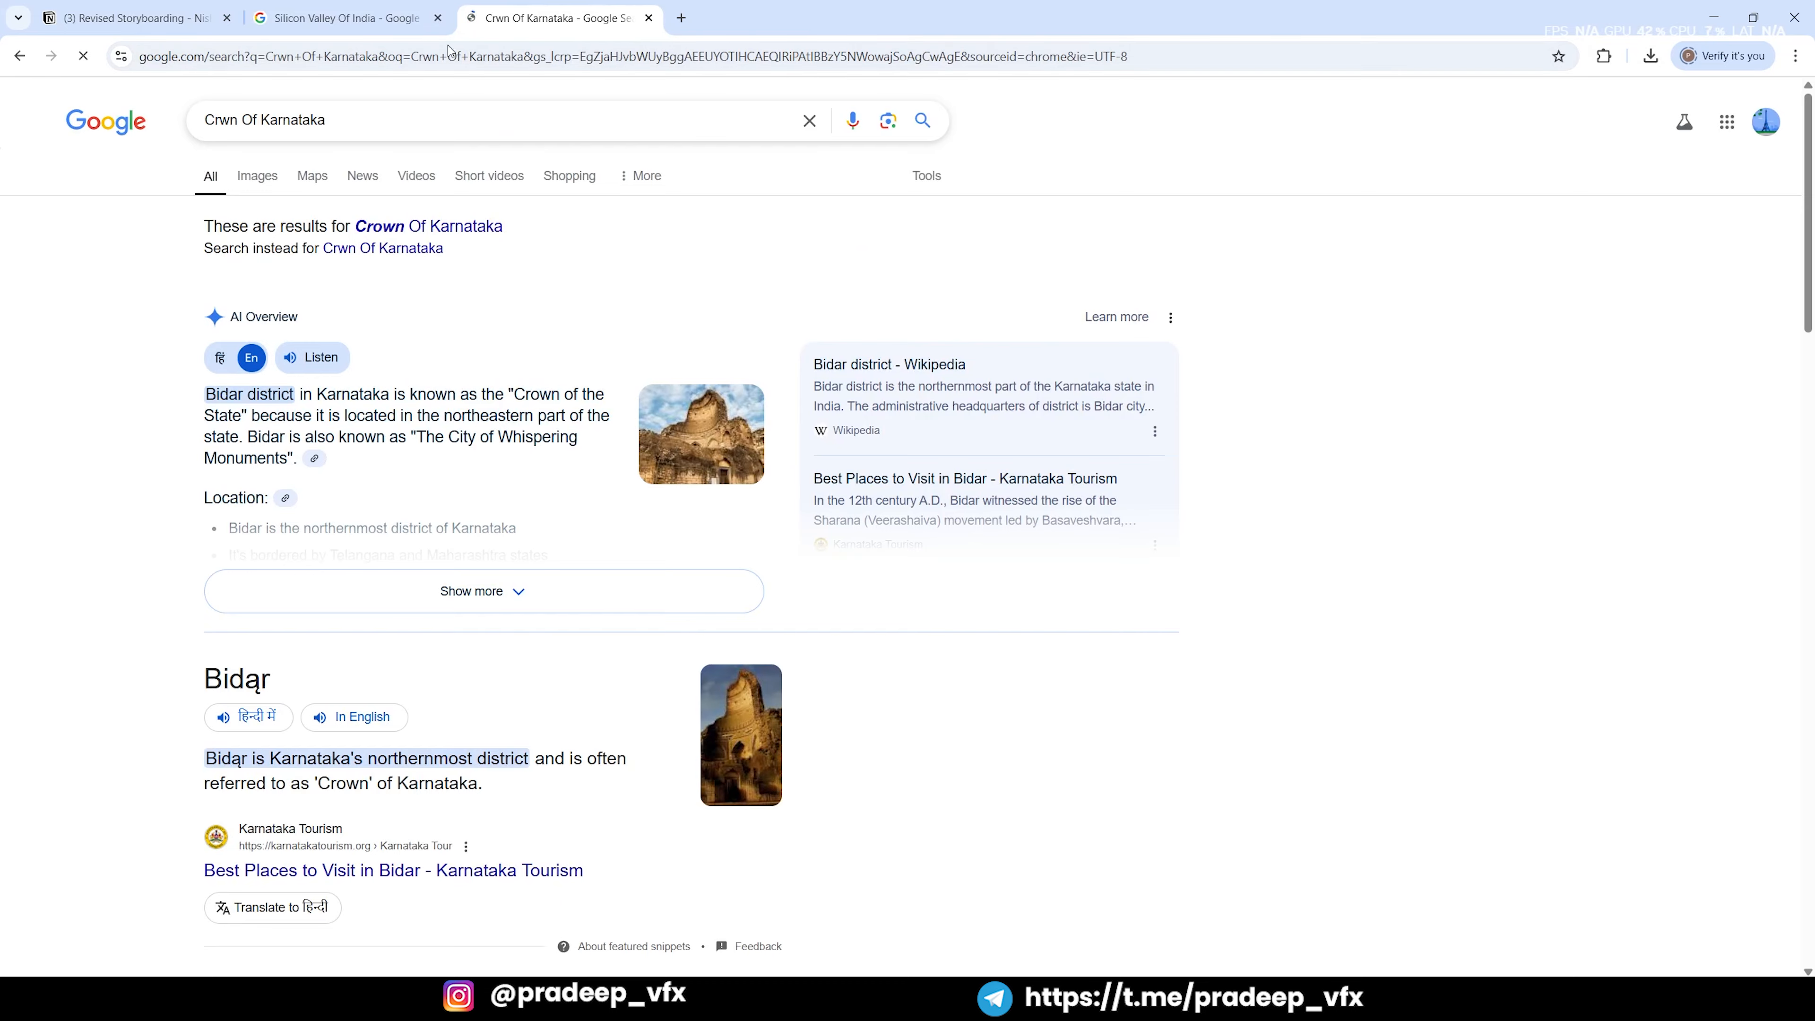
# Step: Look through the image results for Crown Of Karnataka in the browser and preview the Adda247 picture of the ruined monument
pyautogui.click(257, 176)
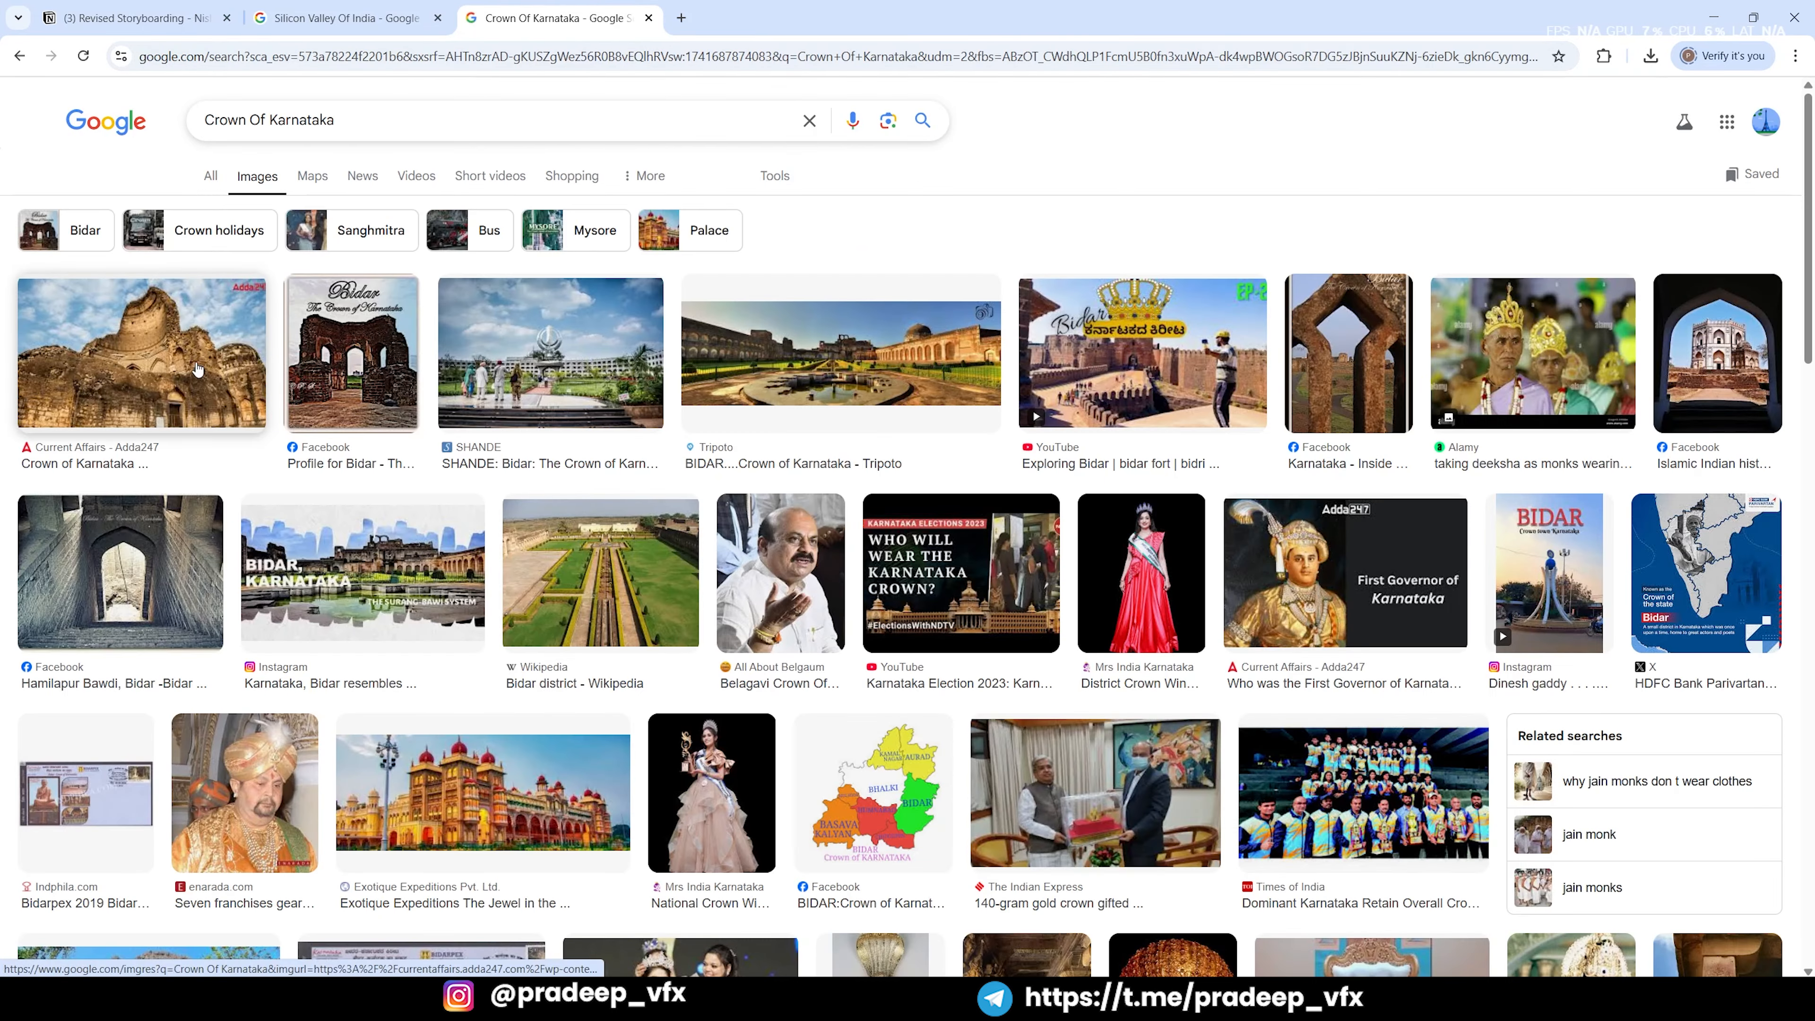
pyautogui.scroll(-5, 844, 587)
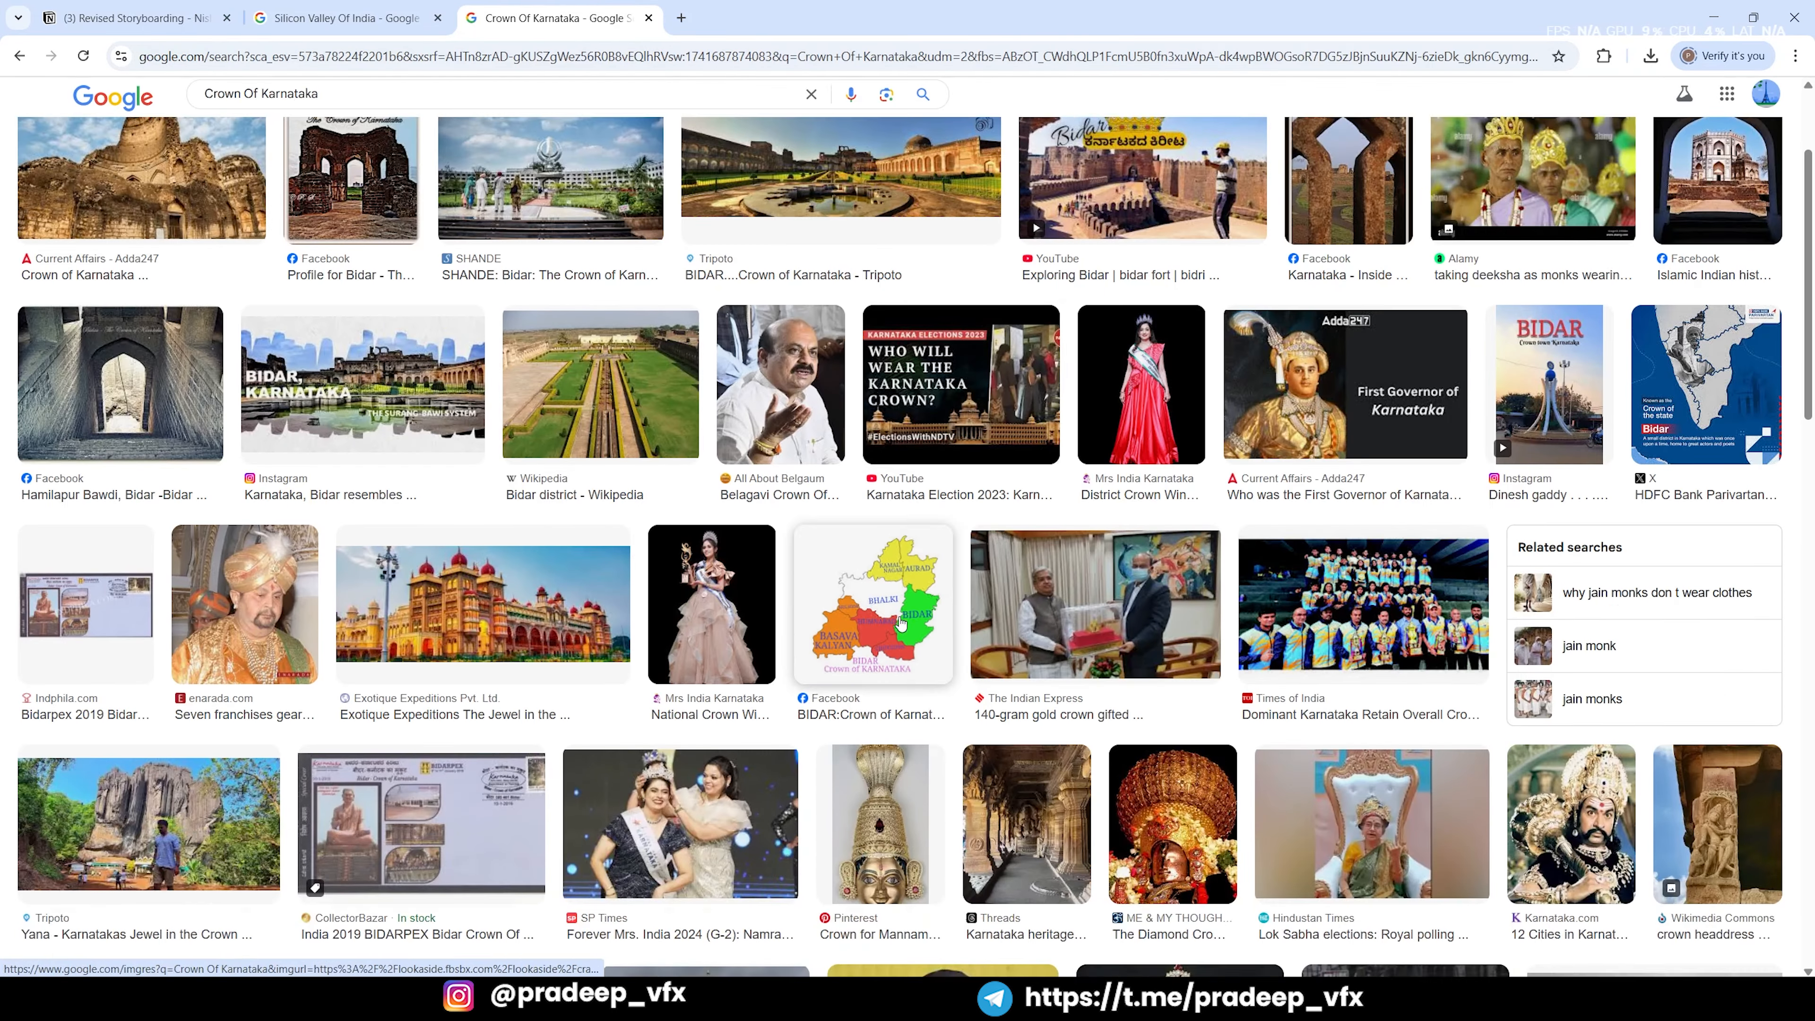
pyautogui.scroll(-11, 900, 625)
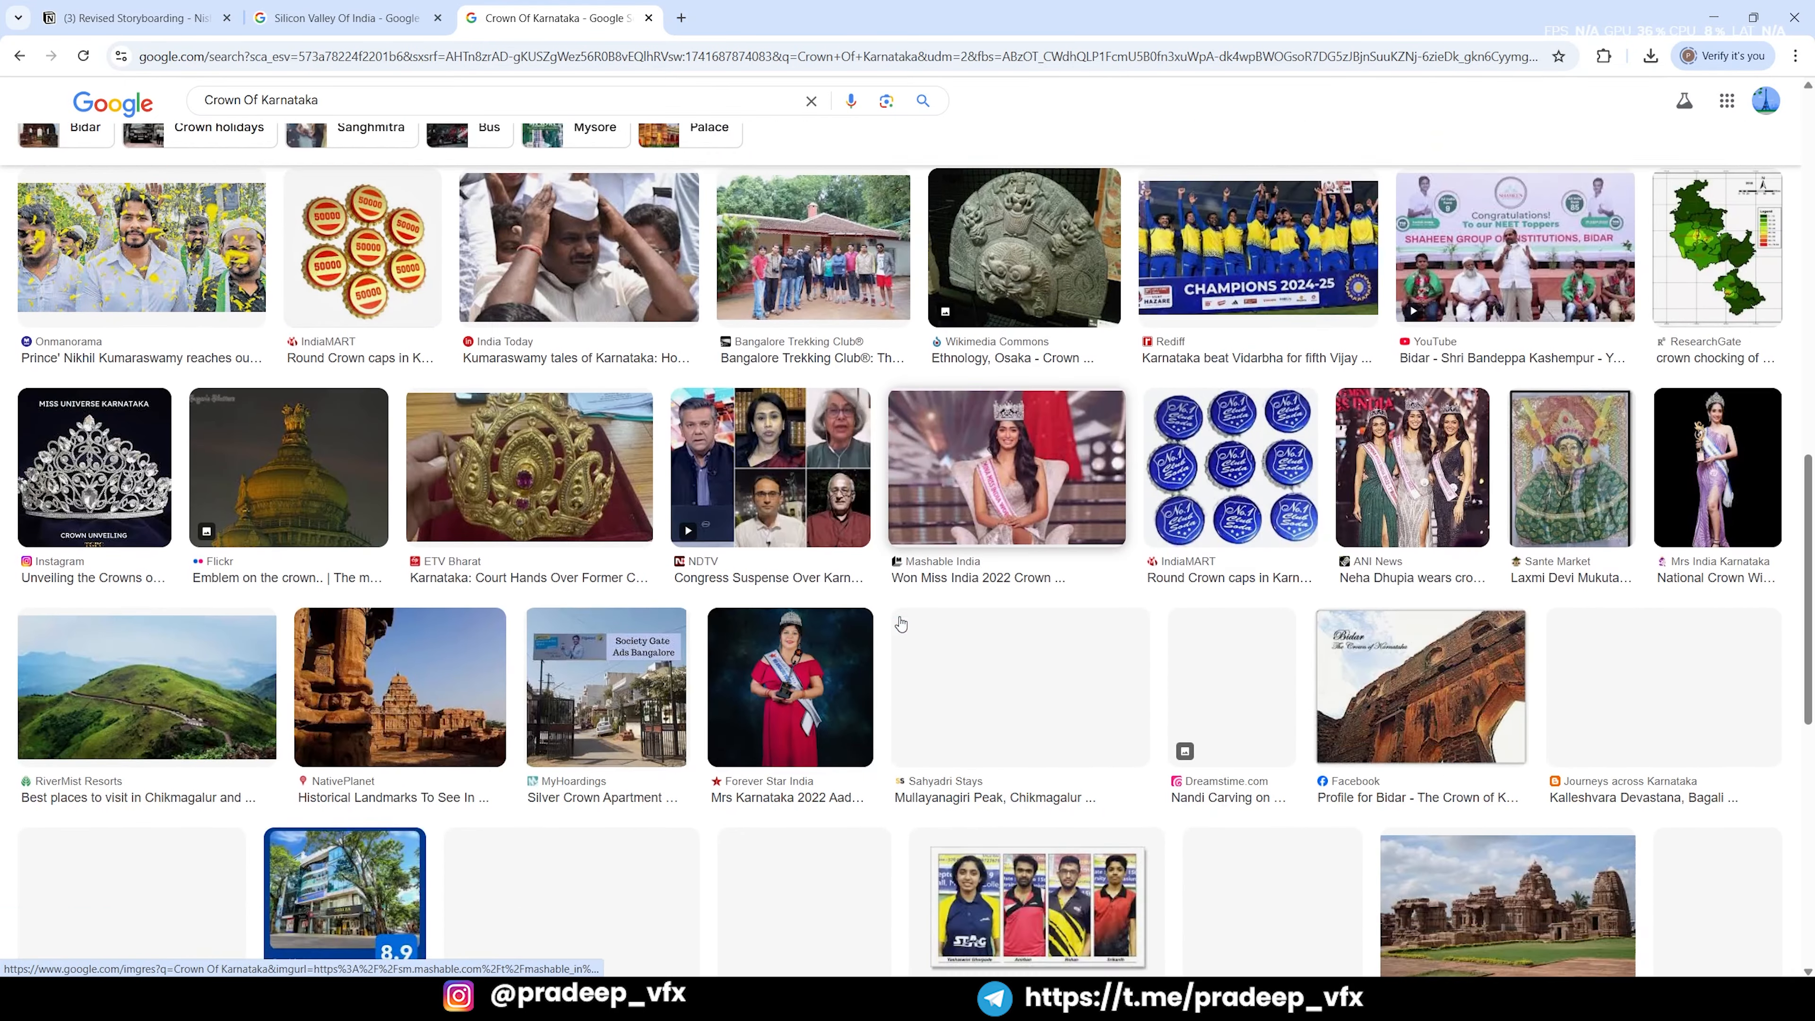
pyautogui.click(900, 624)
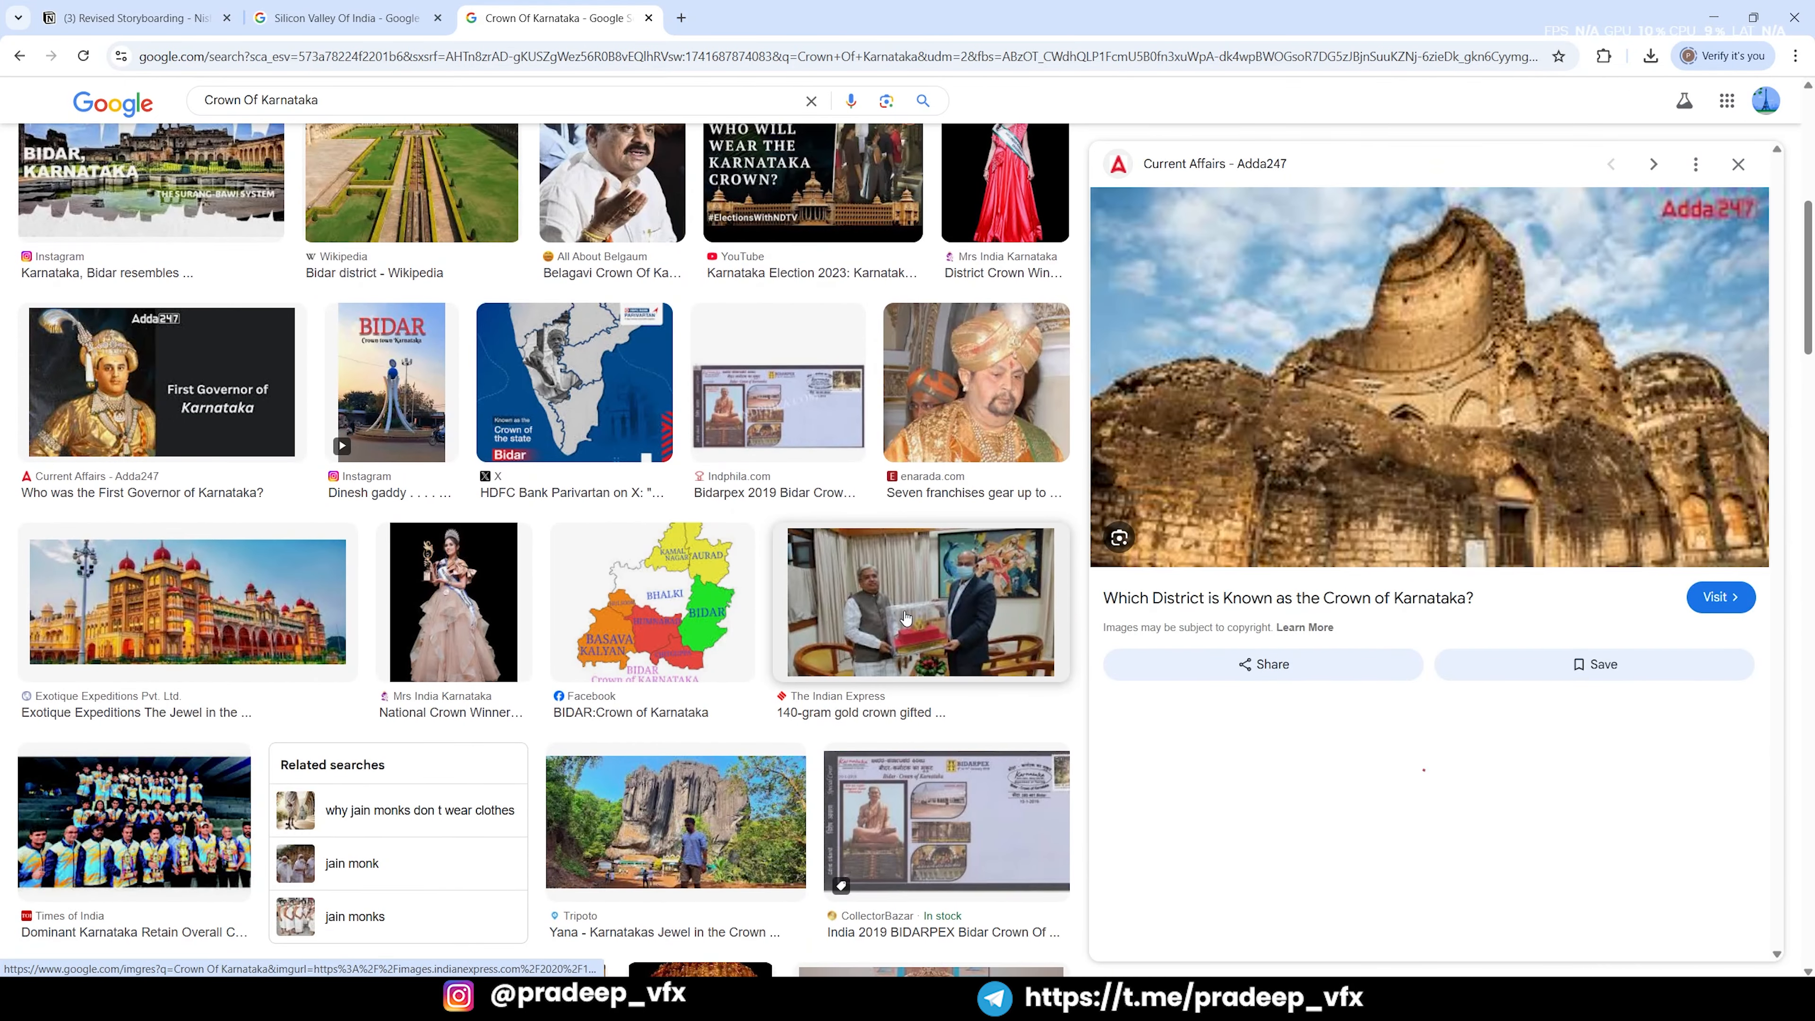
pyautogui.scroll(-3, 1544, 397)
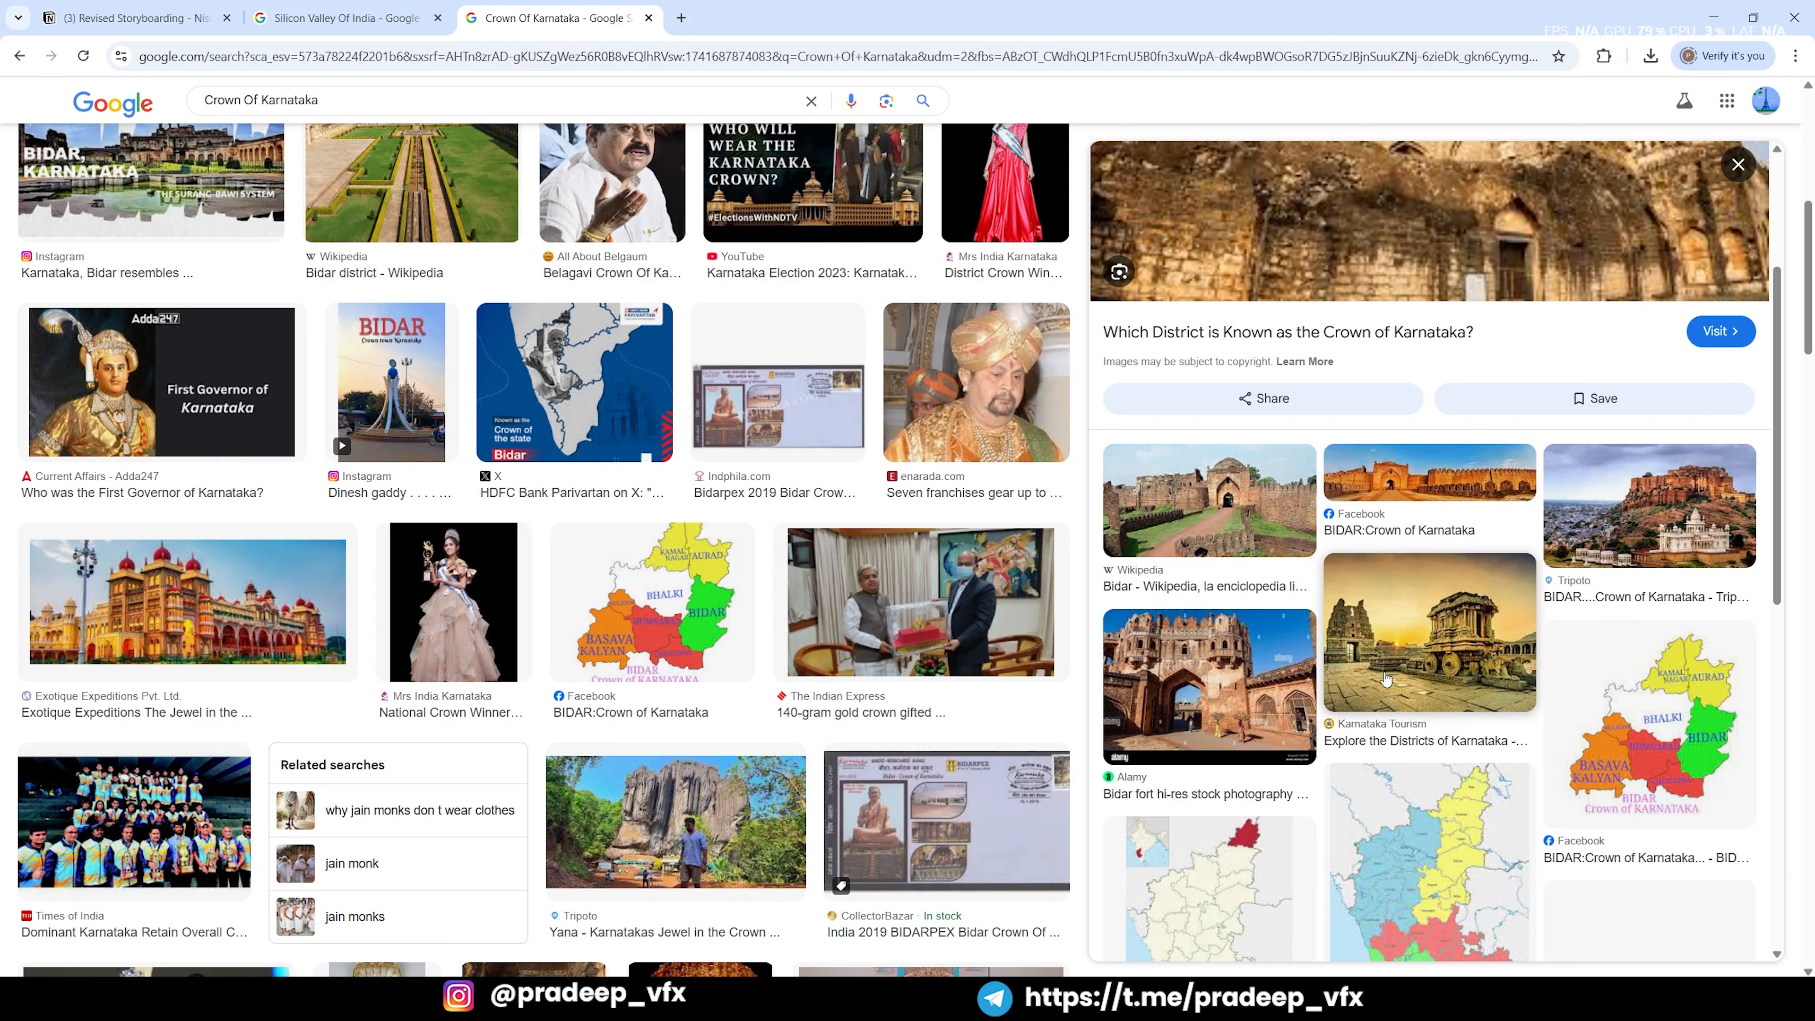
pyautogui.scroll(3, 1382, 688)
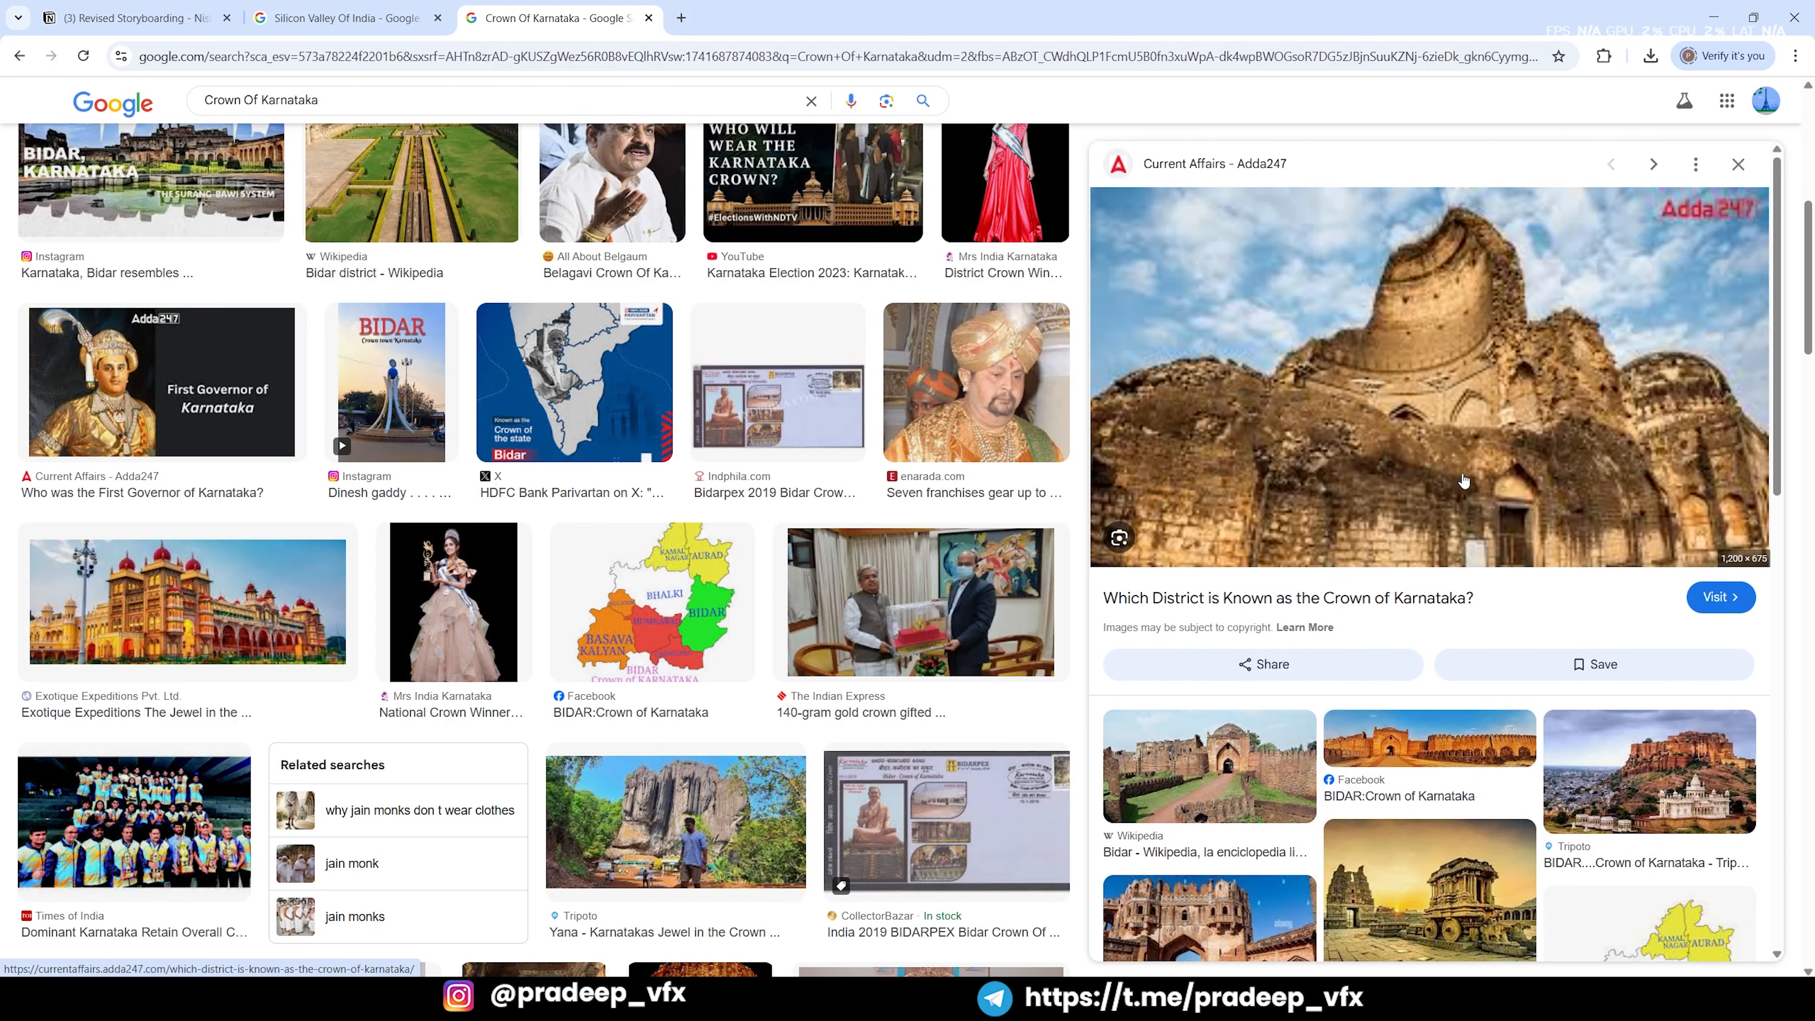
# Step: Open the Adda247 article hosting the monument picture, and compare the other image results for an alternative
pyautogui.click(1426, 416)
pyautogui.click(559, 18)
pyautogui.scroll(-8, 1381, 500)
pyautogui.scroll(-18, 673, 505)
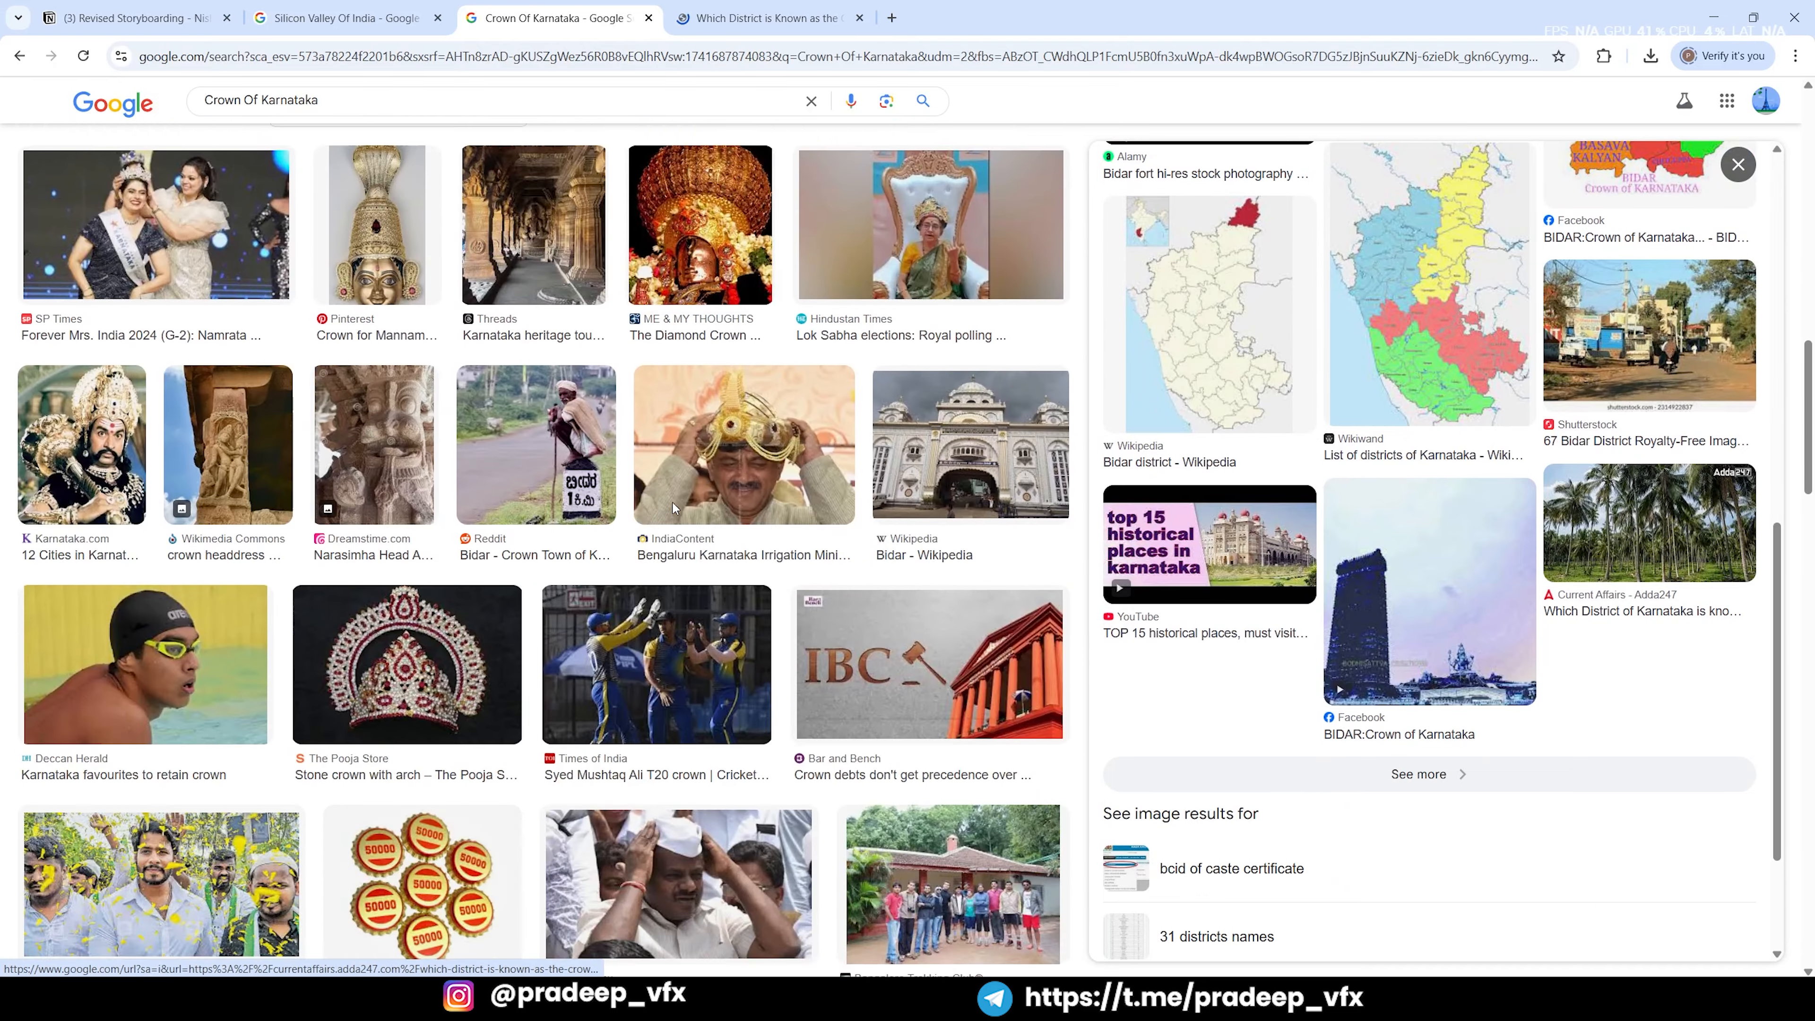
pyautogui.scroll(18, 675, 509)
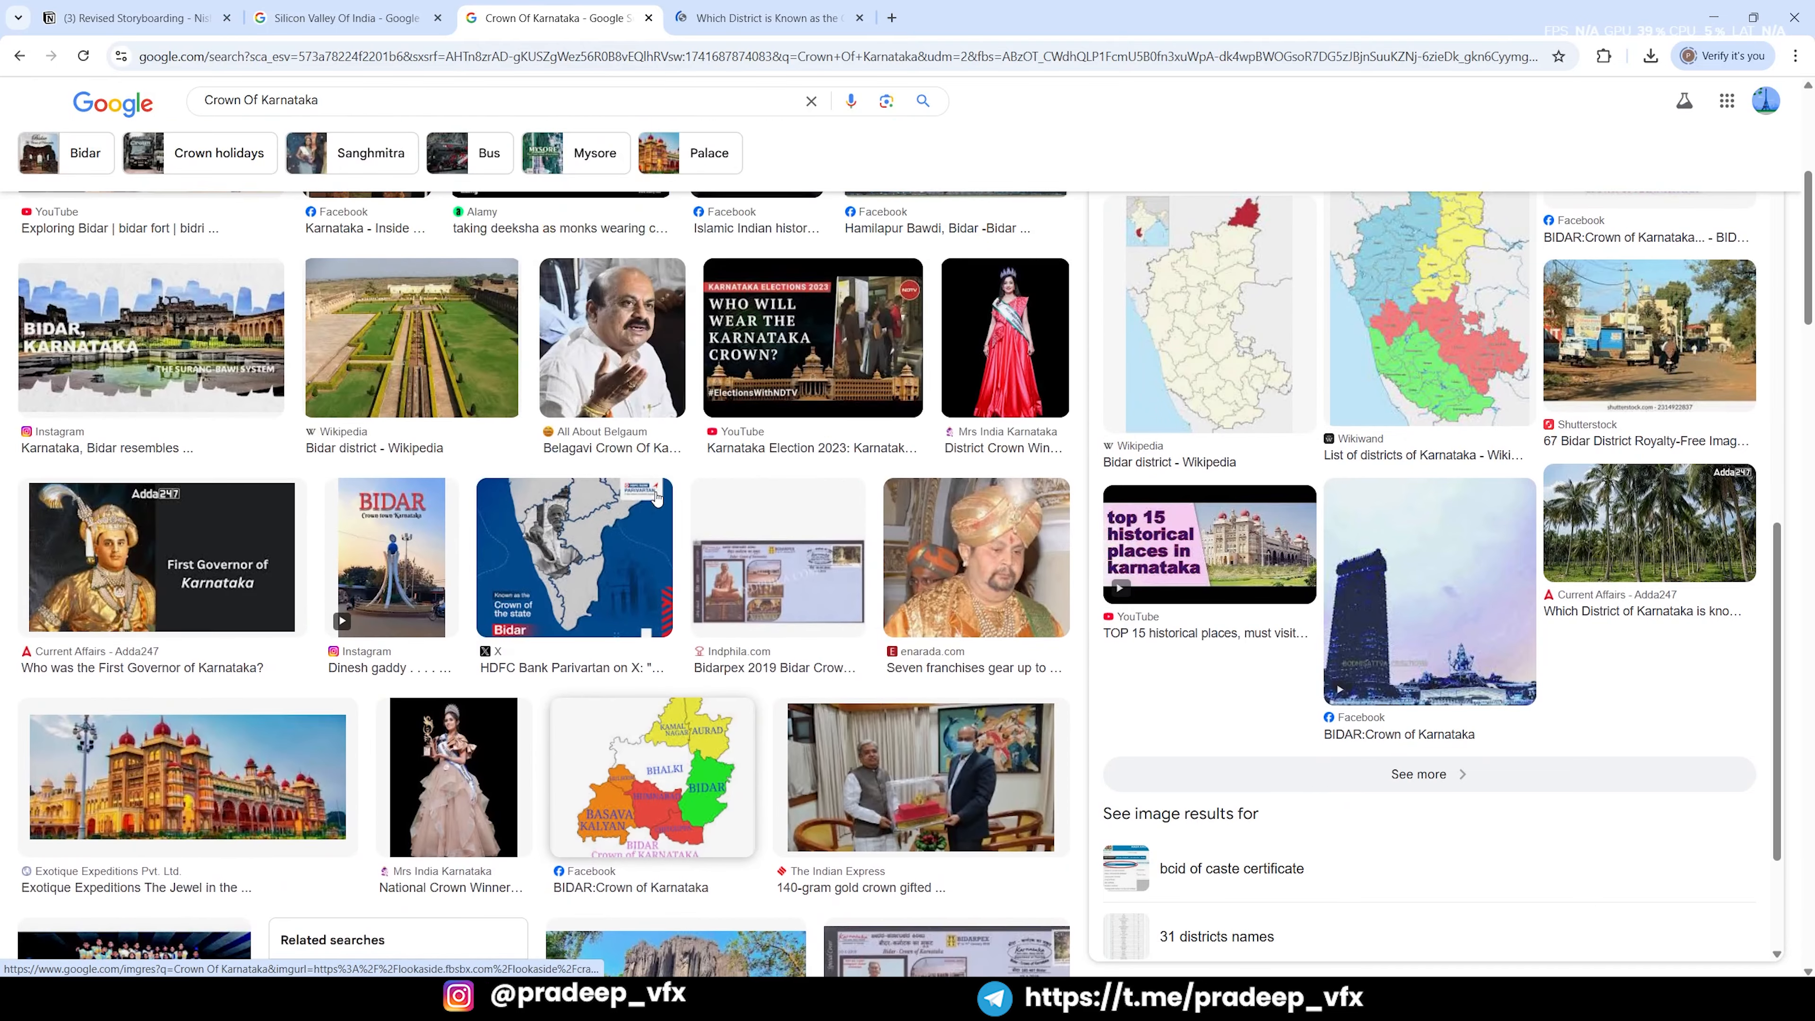
pyautogui.scroll(4, 1114, 472)
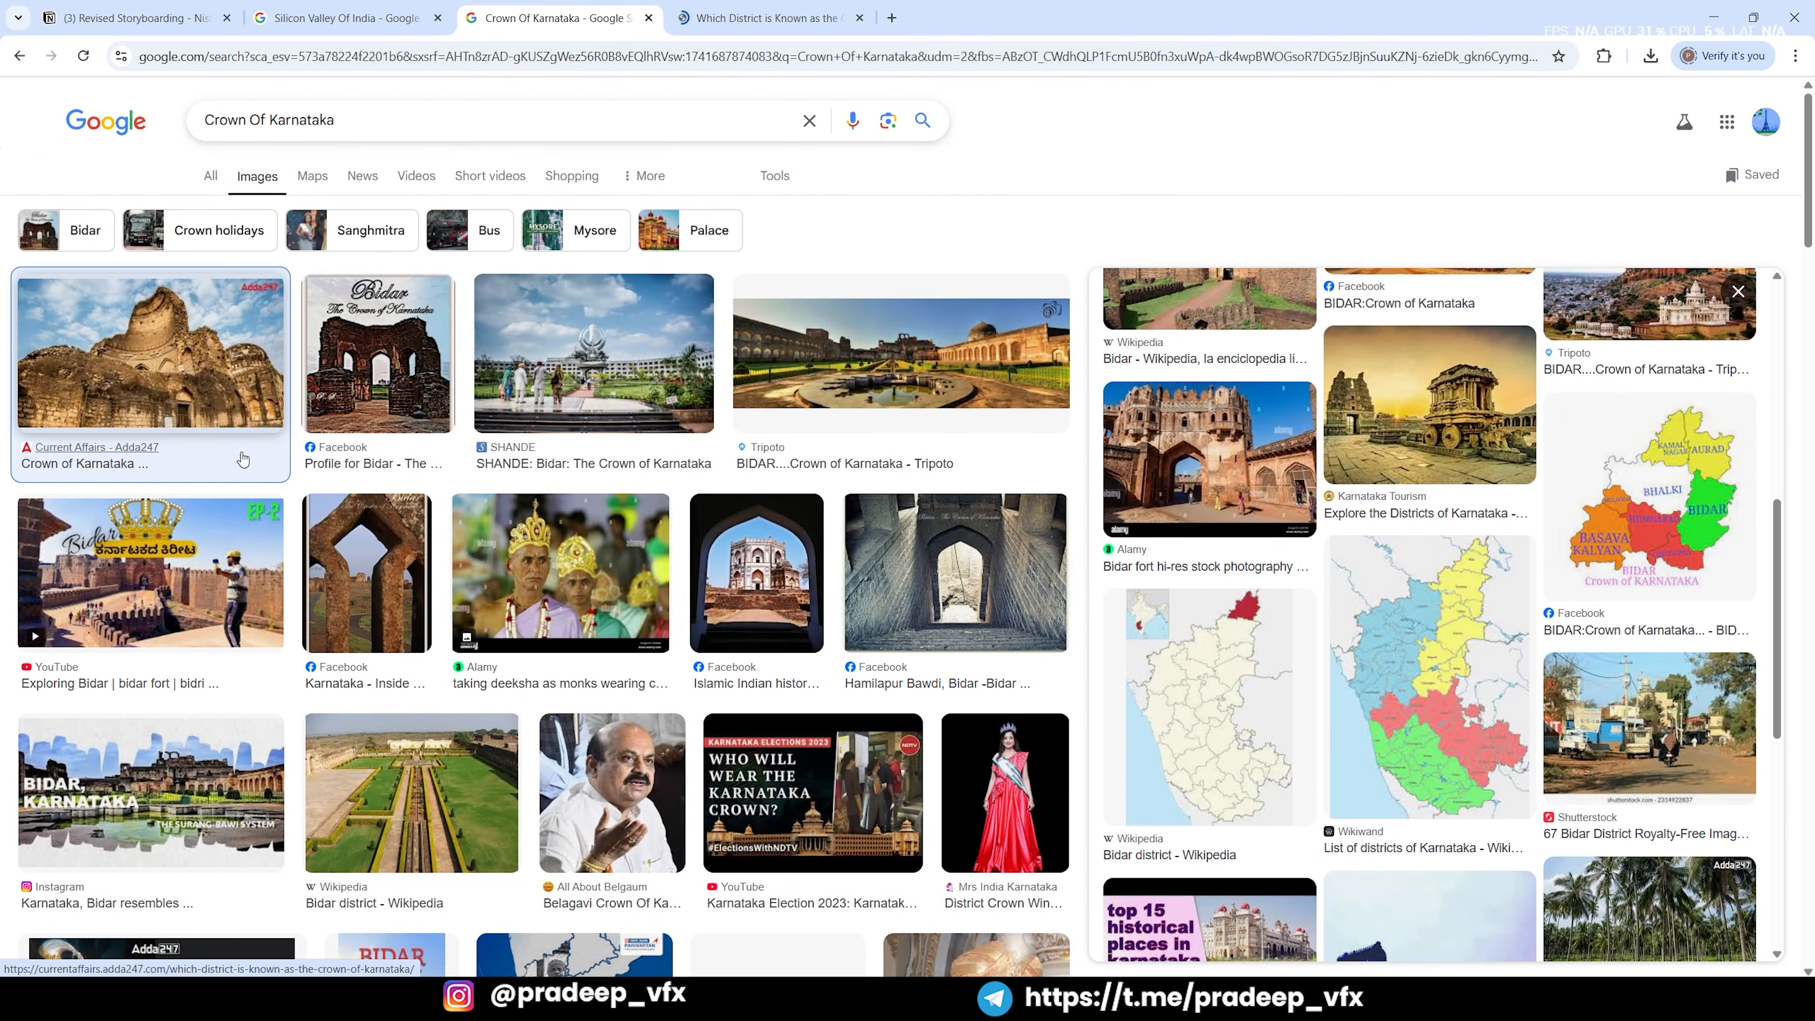
pyautogui.click(156, 364)
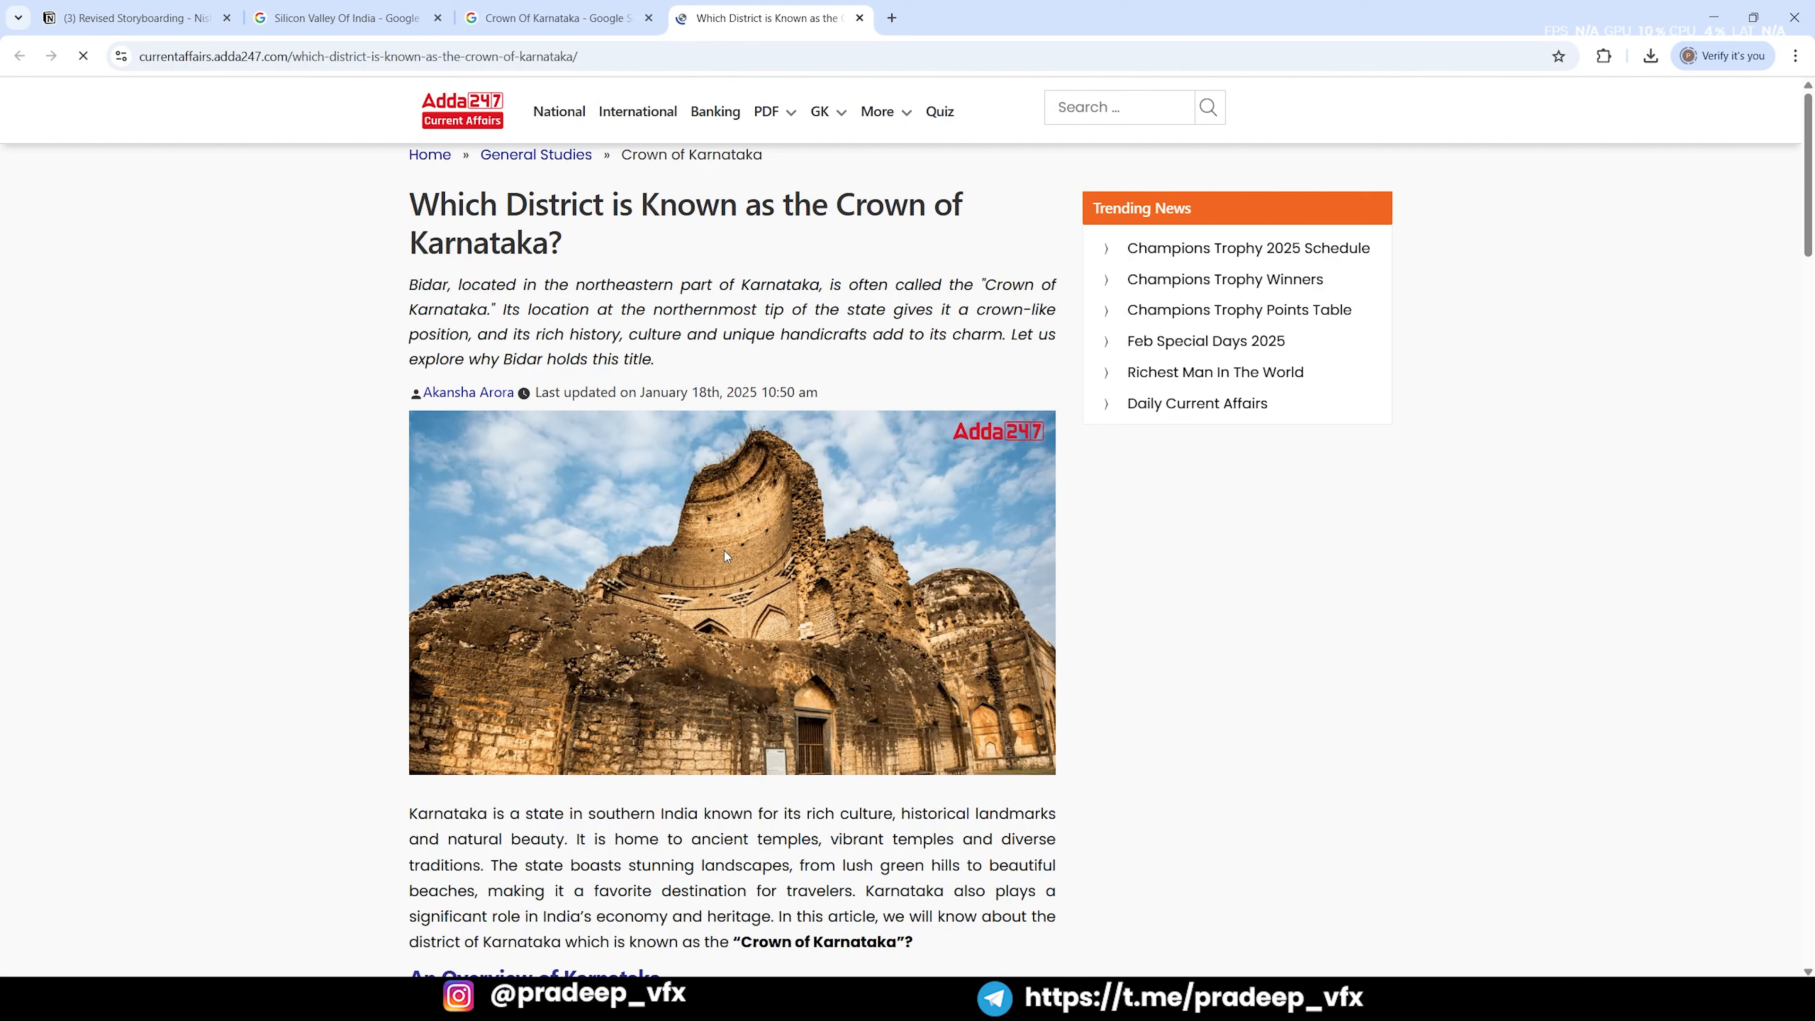
# Step: Save the article's monument image as Which-District-is-Known-as-the-Crown-of-Karnataka-1 in PNG format in the #42 folder
pyautogui.rightClick(721, 509)
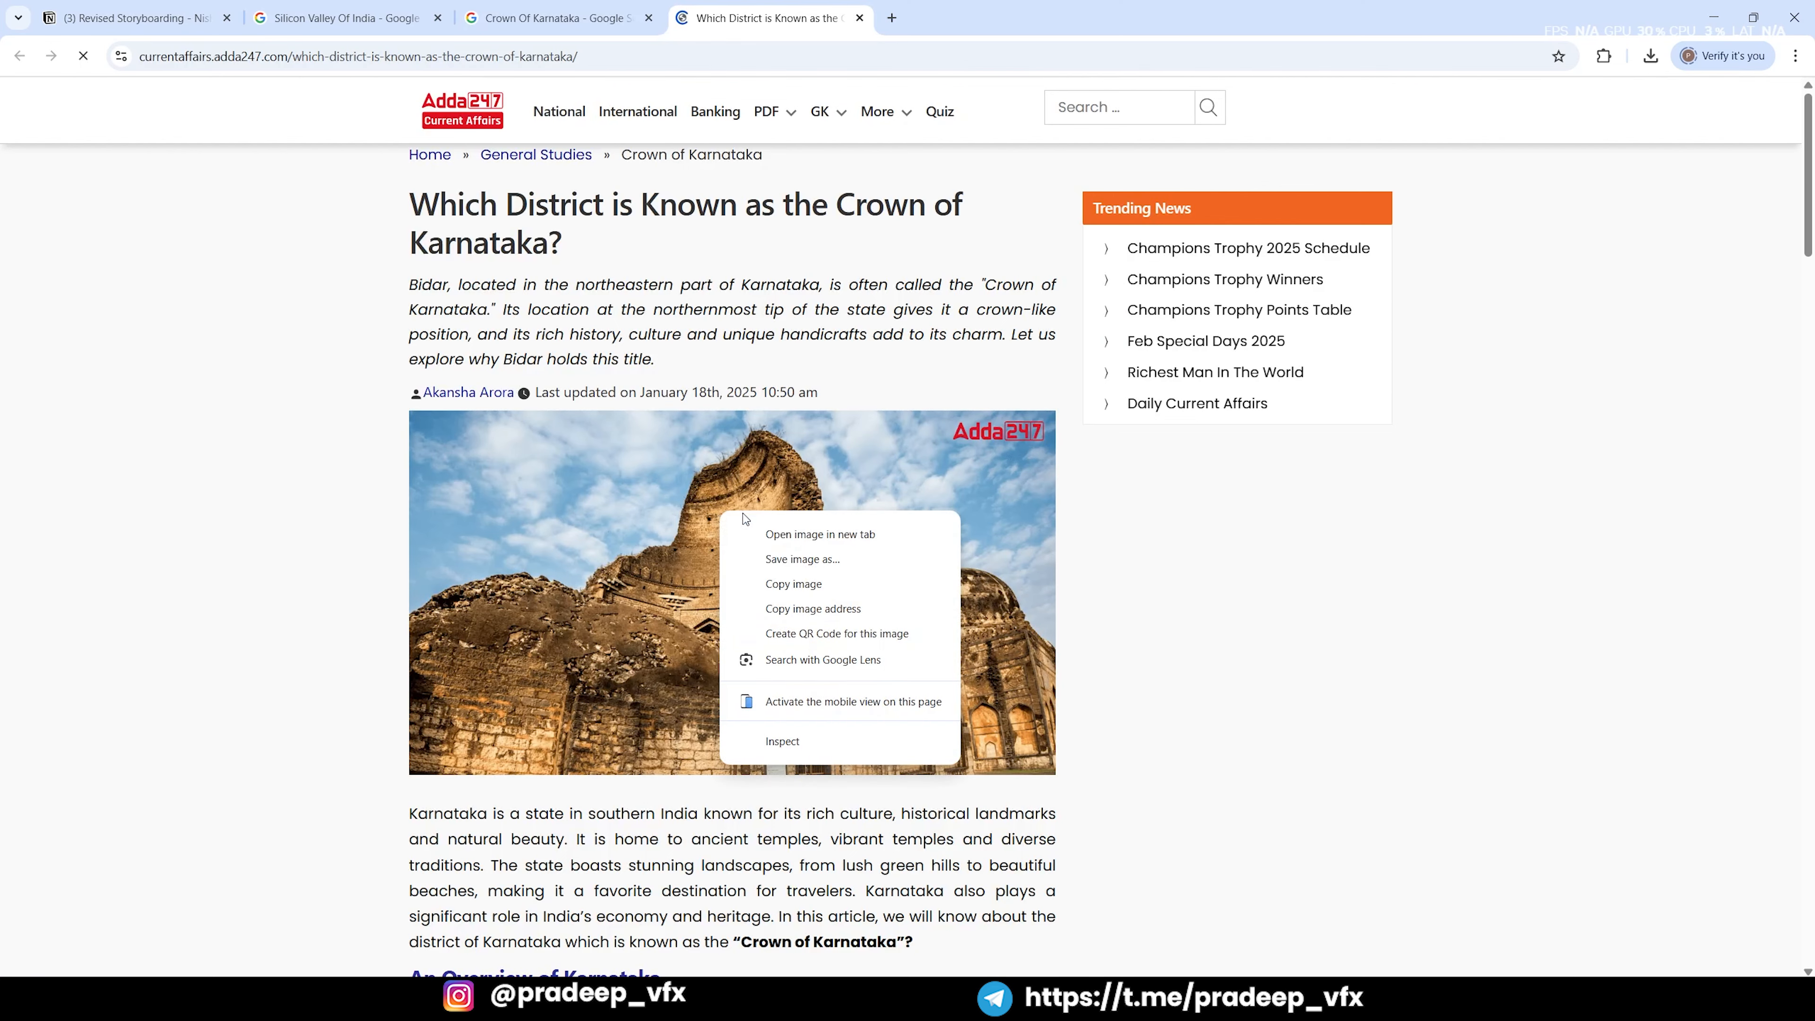
pyautogui.click(802, 560)
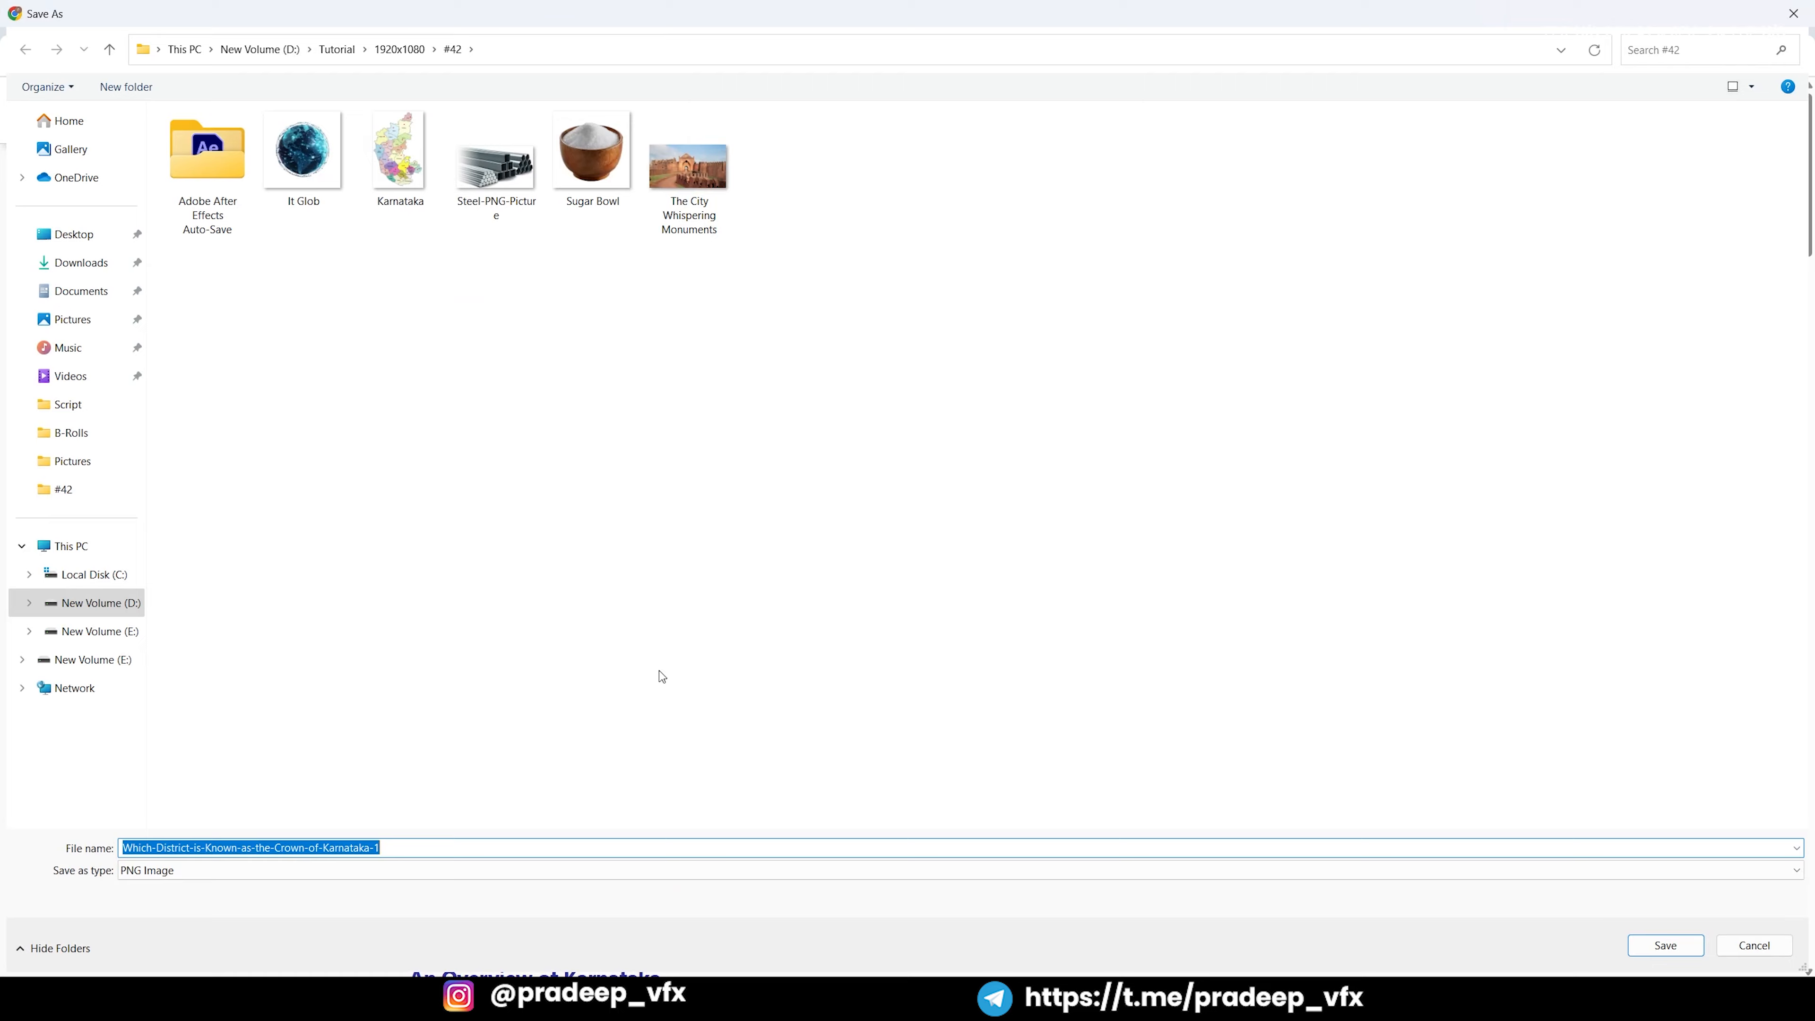
pyautogui.press('Return')
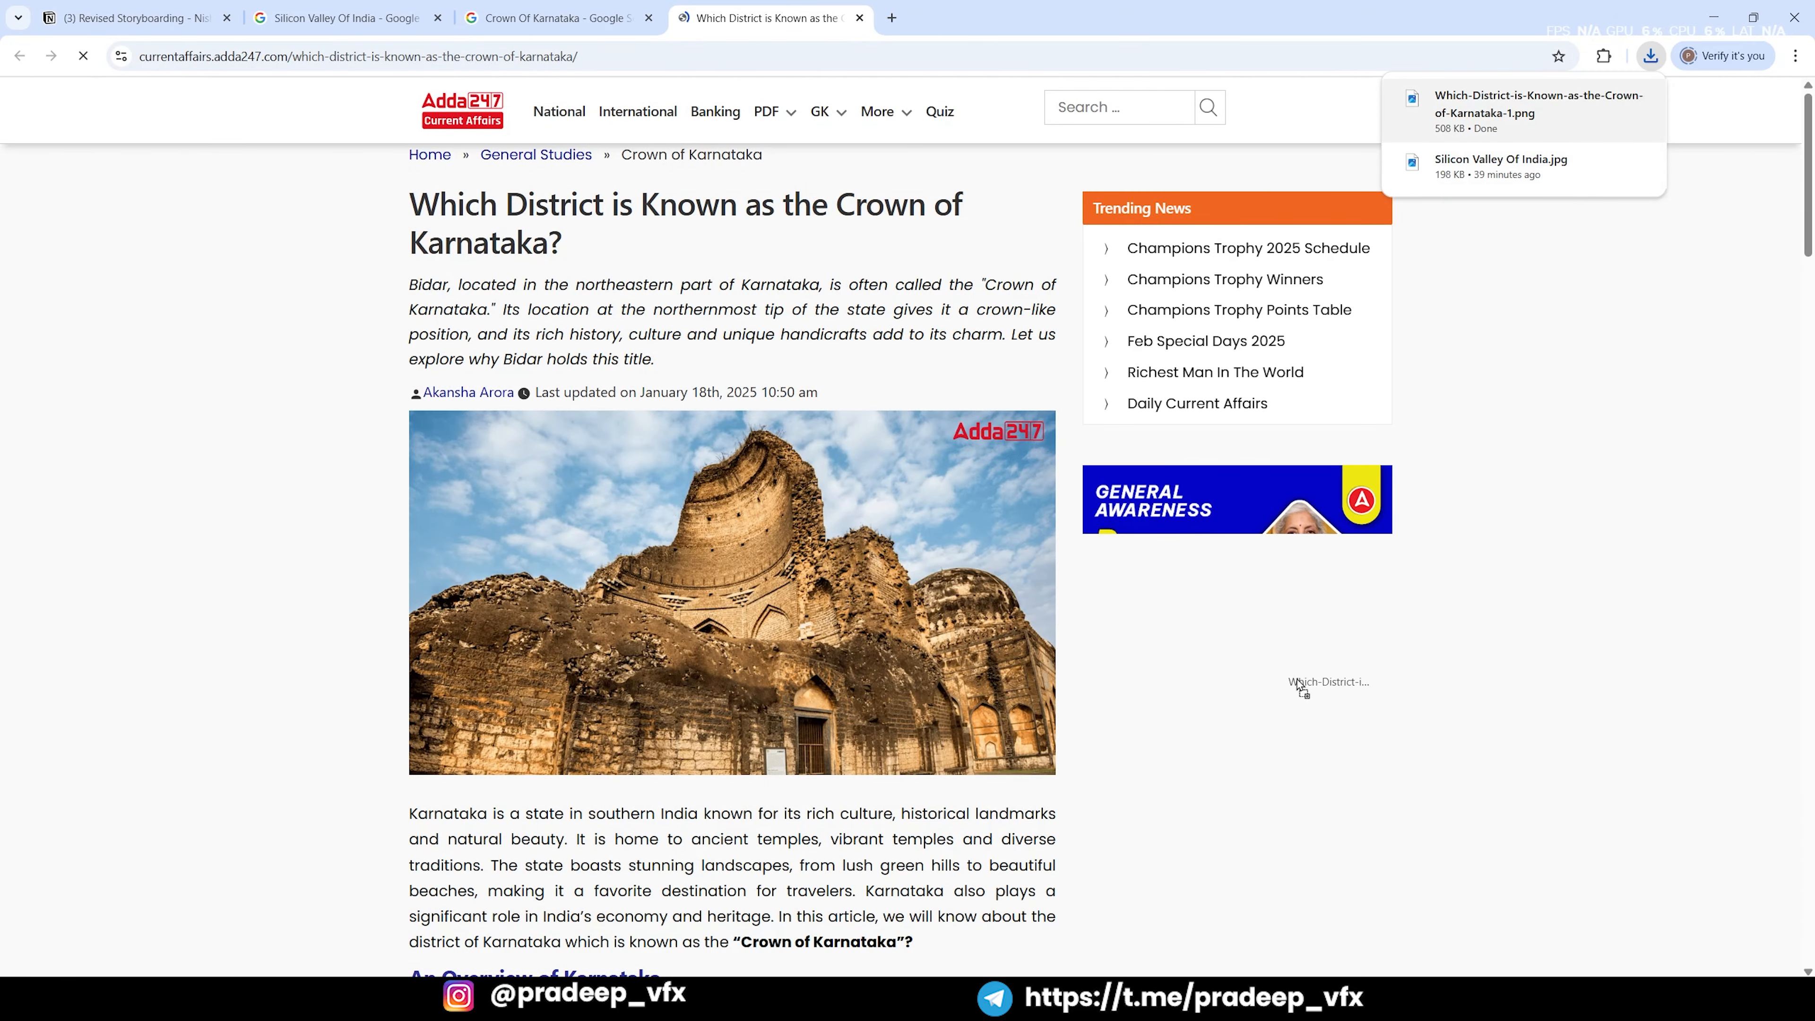
# Step: Switch to Photoshop and bring the monument image into a new 1200 × 675 px document
pyautogui.moveTo(1465, 114); pyautogui.dragTo(1476, 129)
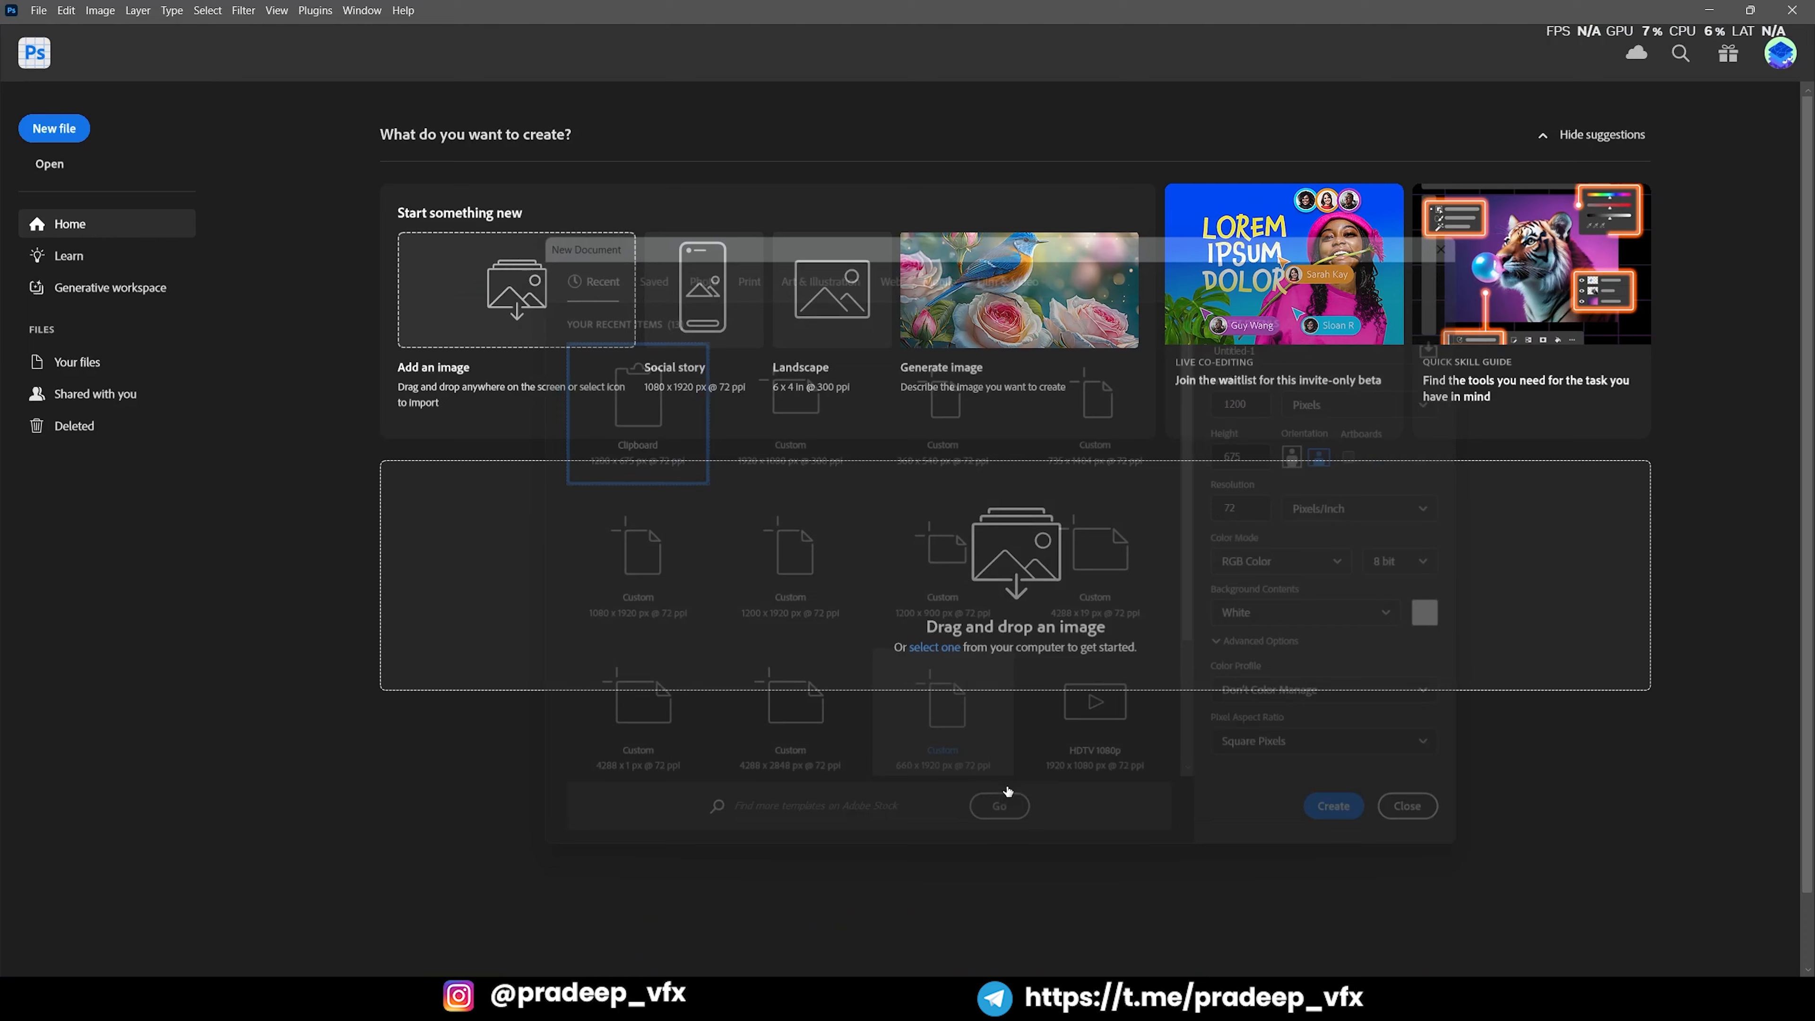
pyautogui.moveTo(1004, 794); pyautogui.dragTo(1005, 794)
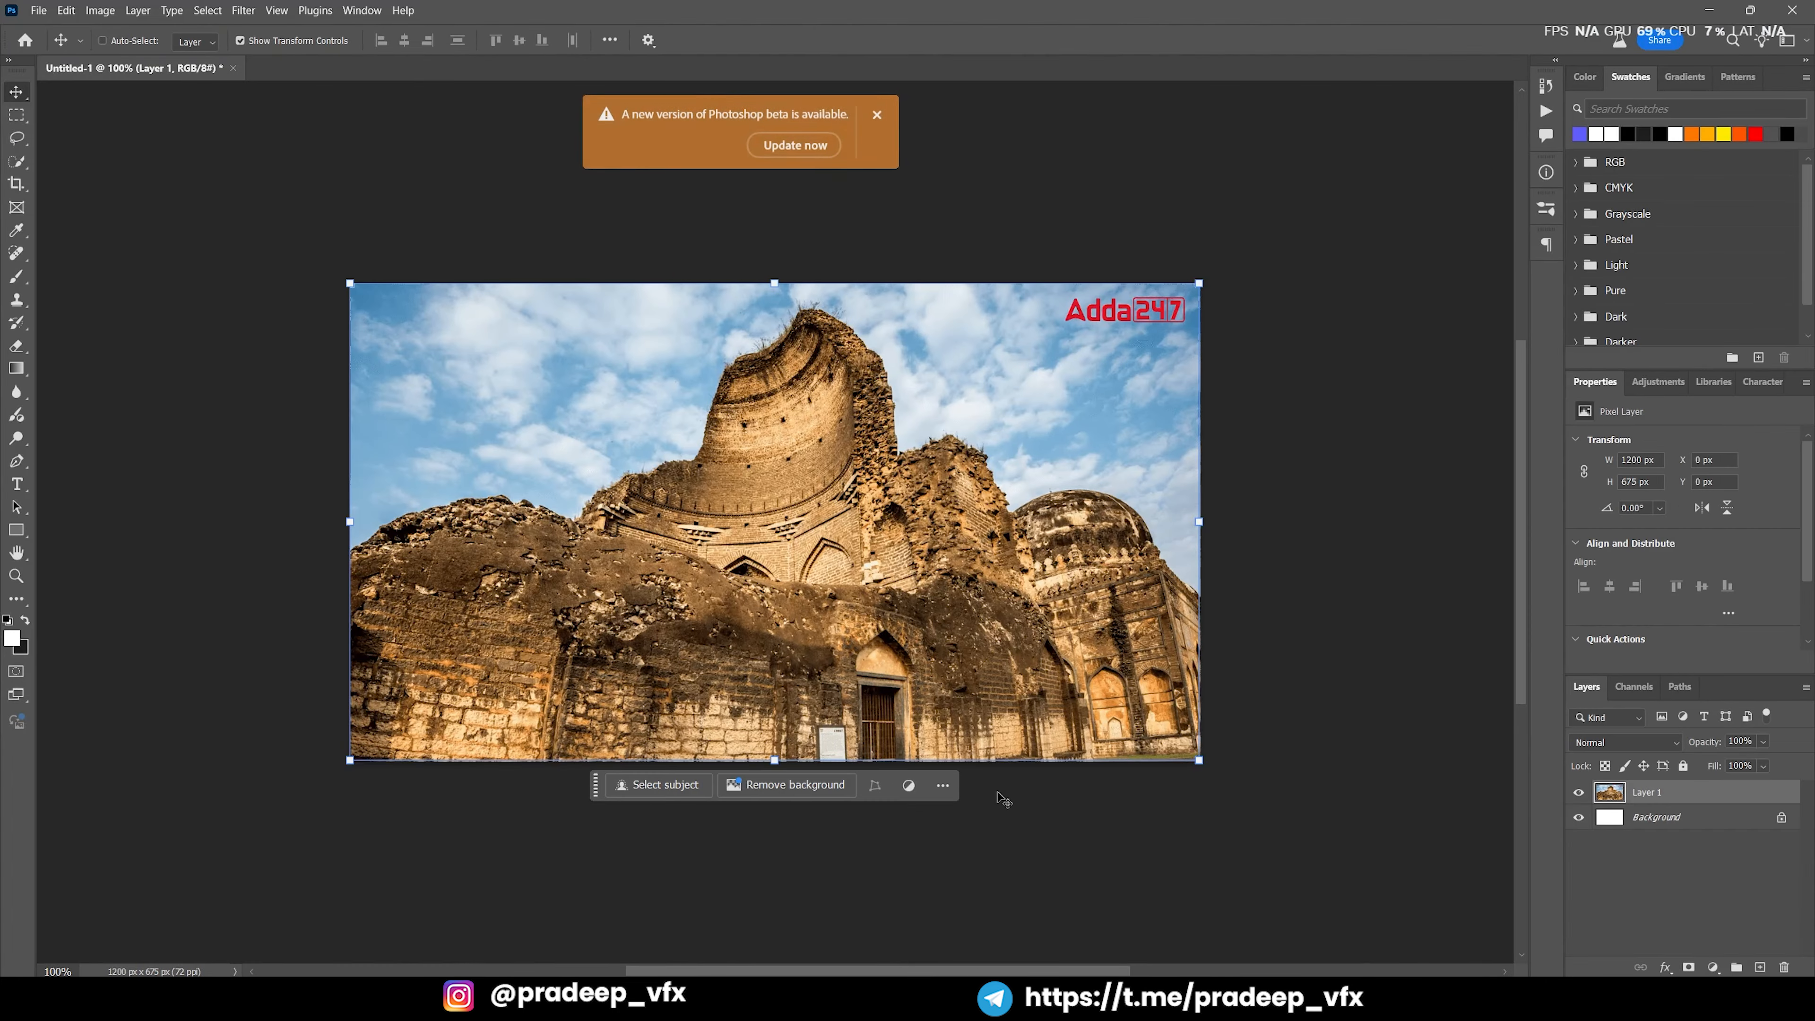
pyautogui.scroll(2, 1045, 446)
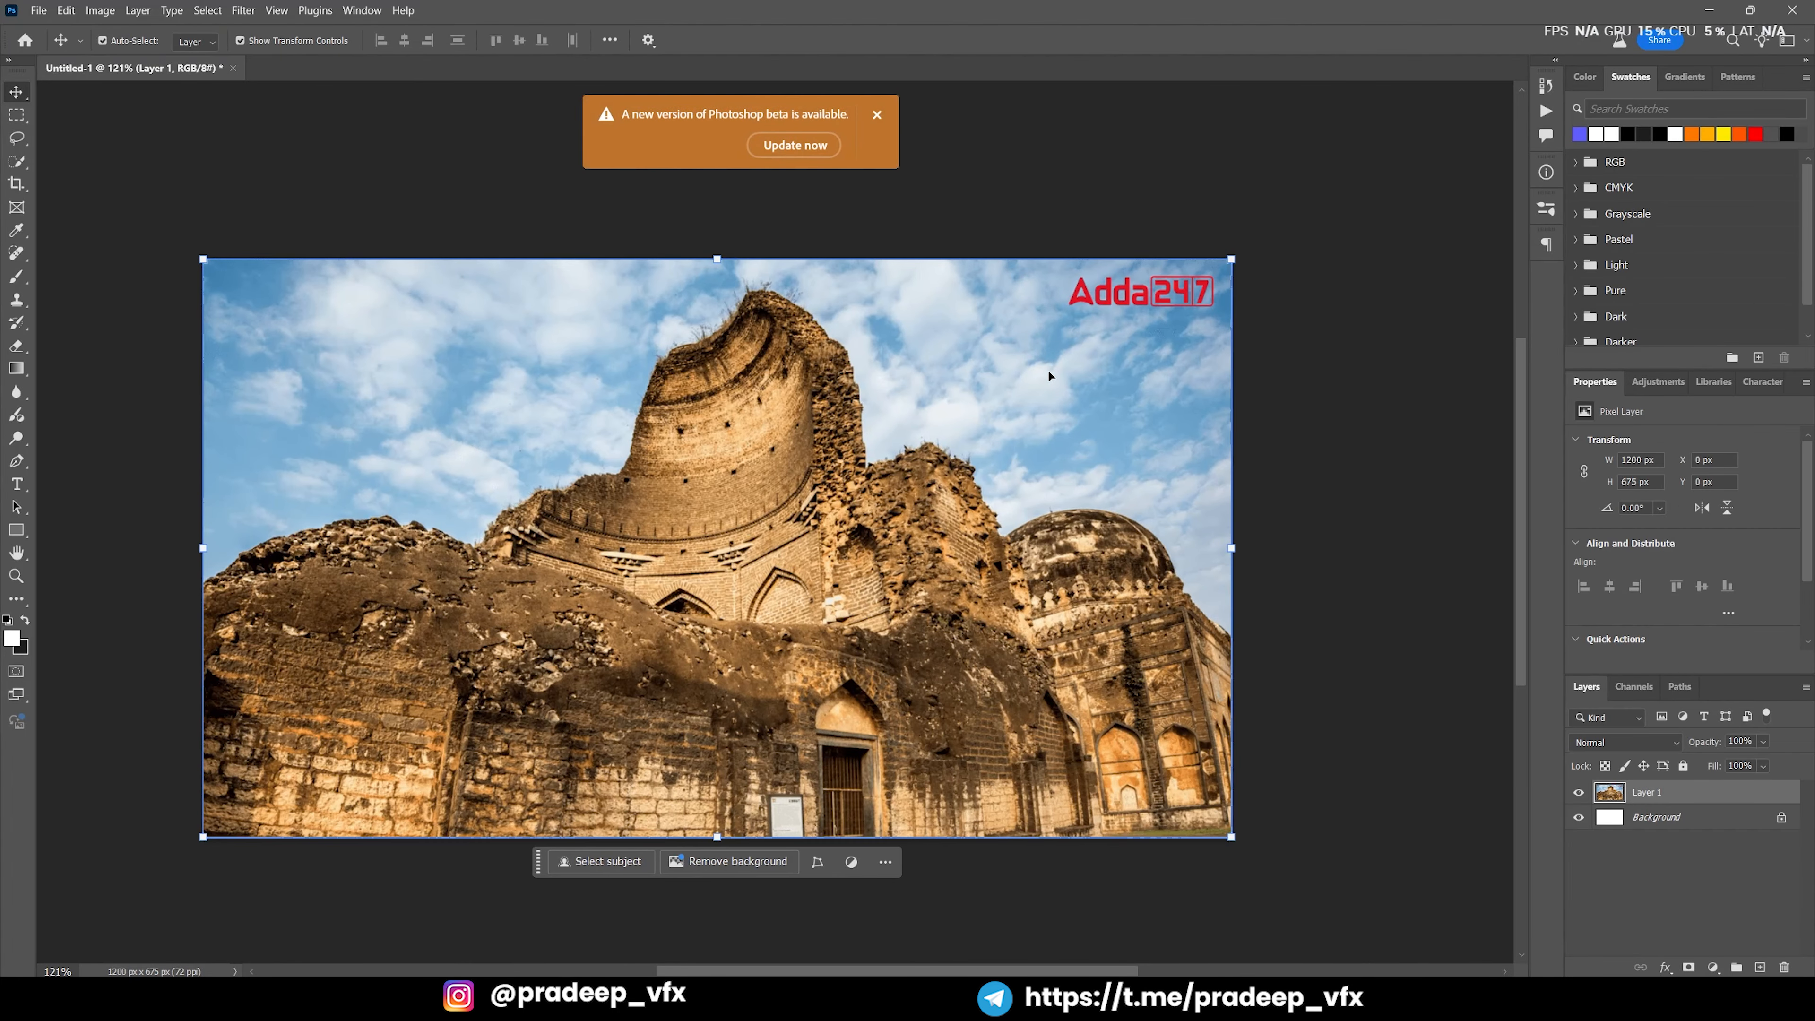
# Step: Remove the red Adda247 logo from the sky with a content-aware Spot Healing Brush sized 60
pyautogui.press('j')
pyautogui.press(']')
pyautogui.press(']')
pyautogui.press(']')
pyautogui.press(']')
pyautogui.press(']')
pyautogui.press(']')
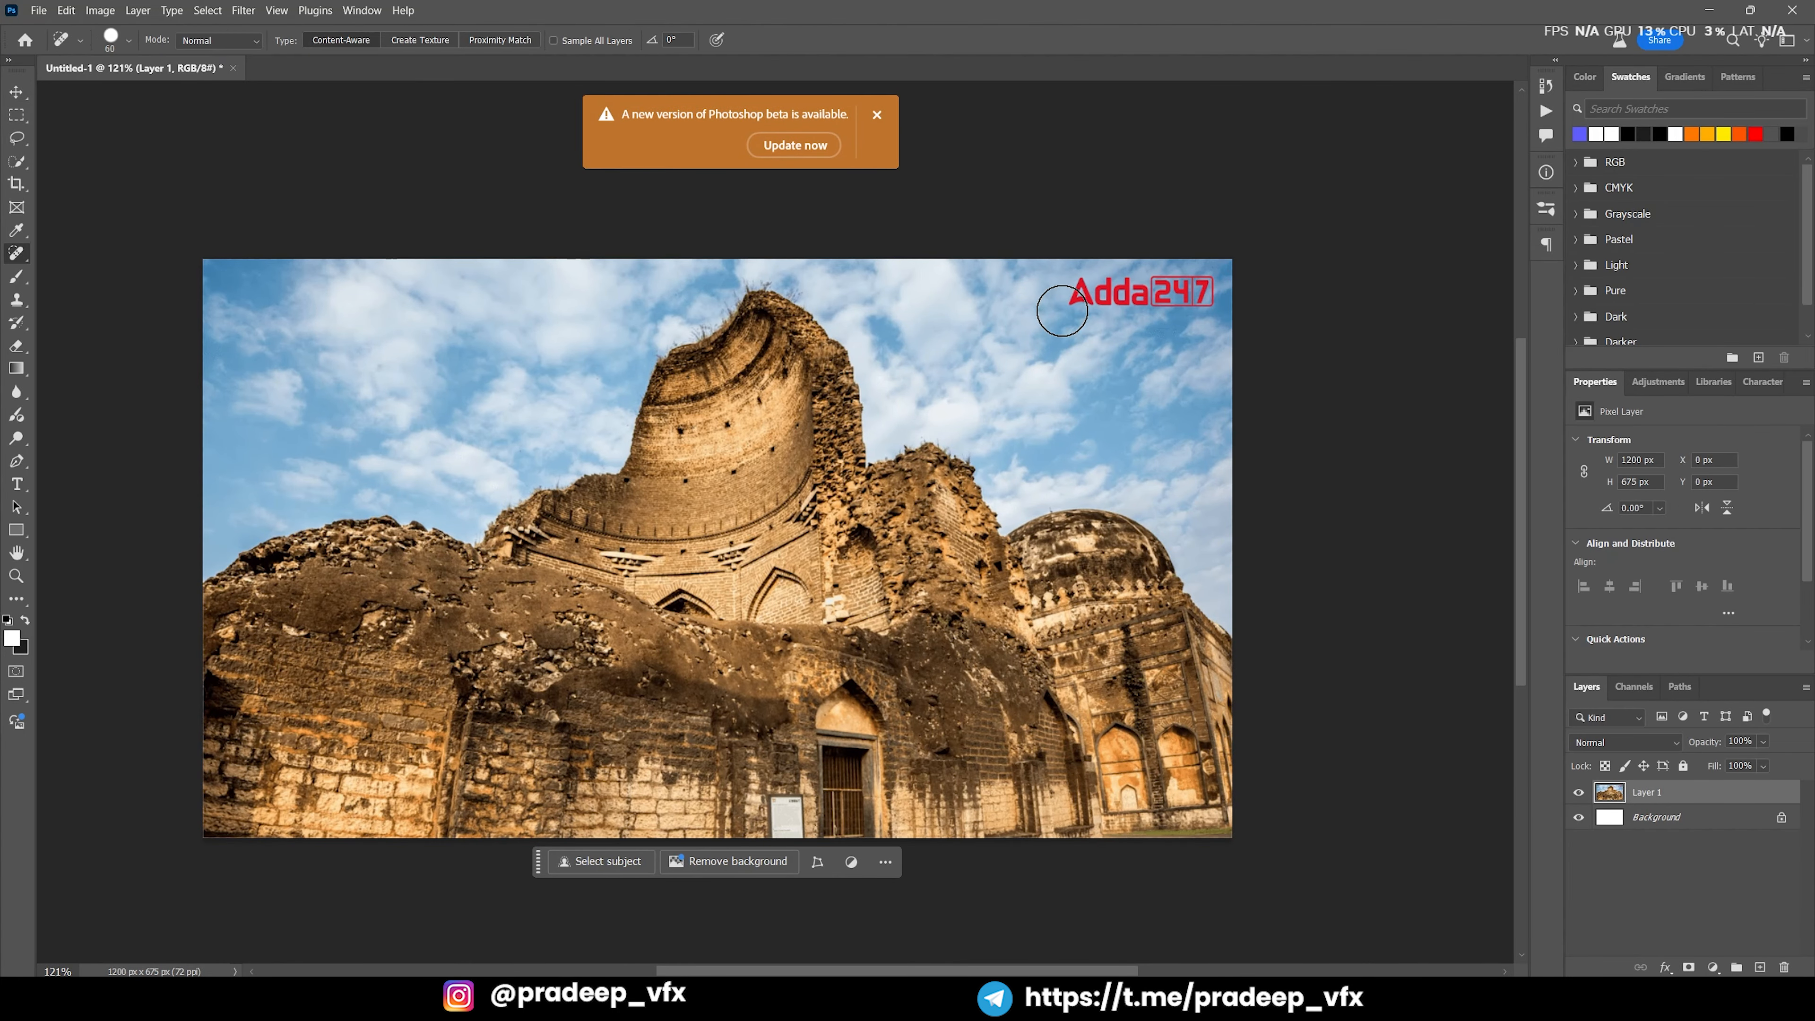
pyautogui.moveTo(1059, 303); pyautogui.dragTo(1216, 299)
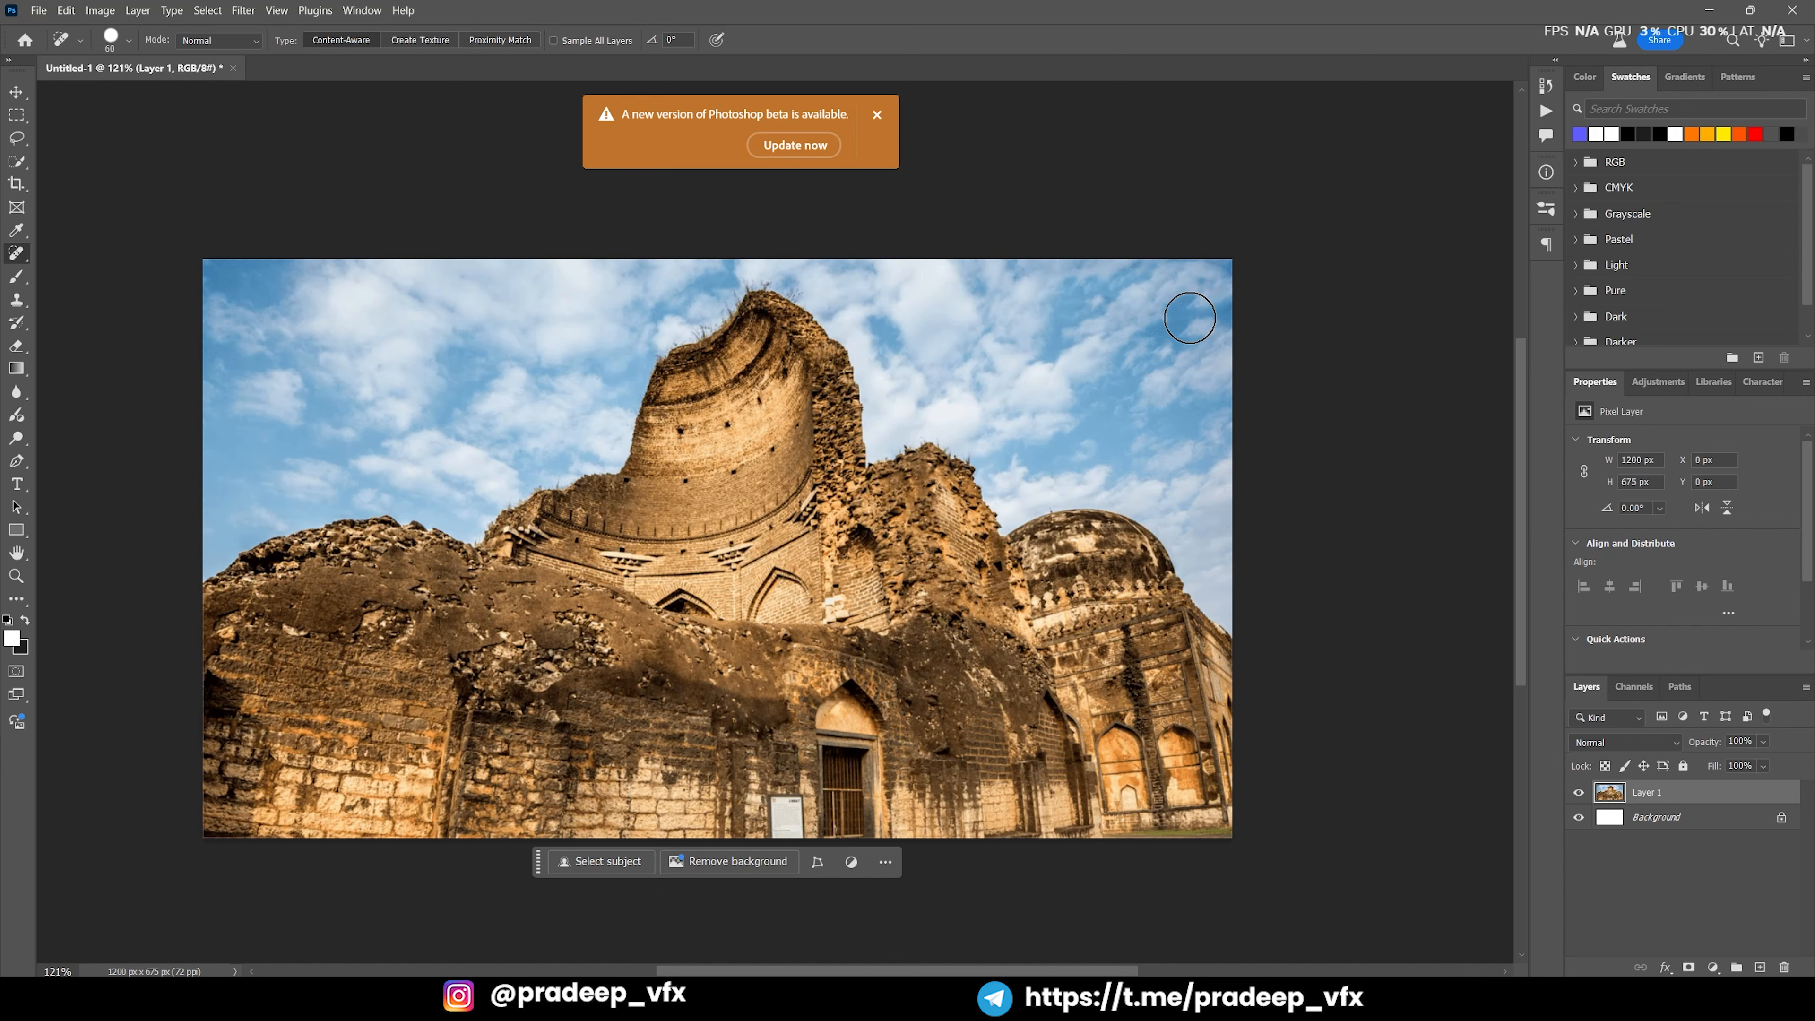
# Step: Save a PNG copy of the cleaned monument image named Logo in the Tutorial > 1920x1080 > #42 folder
pyautogui.hotkey('ctrl', 'alt', 's')
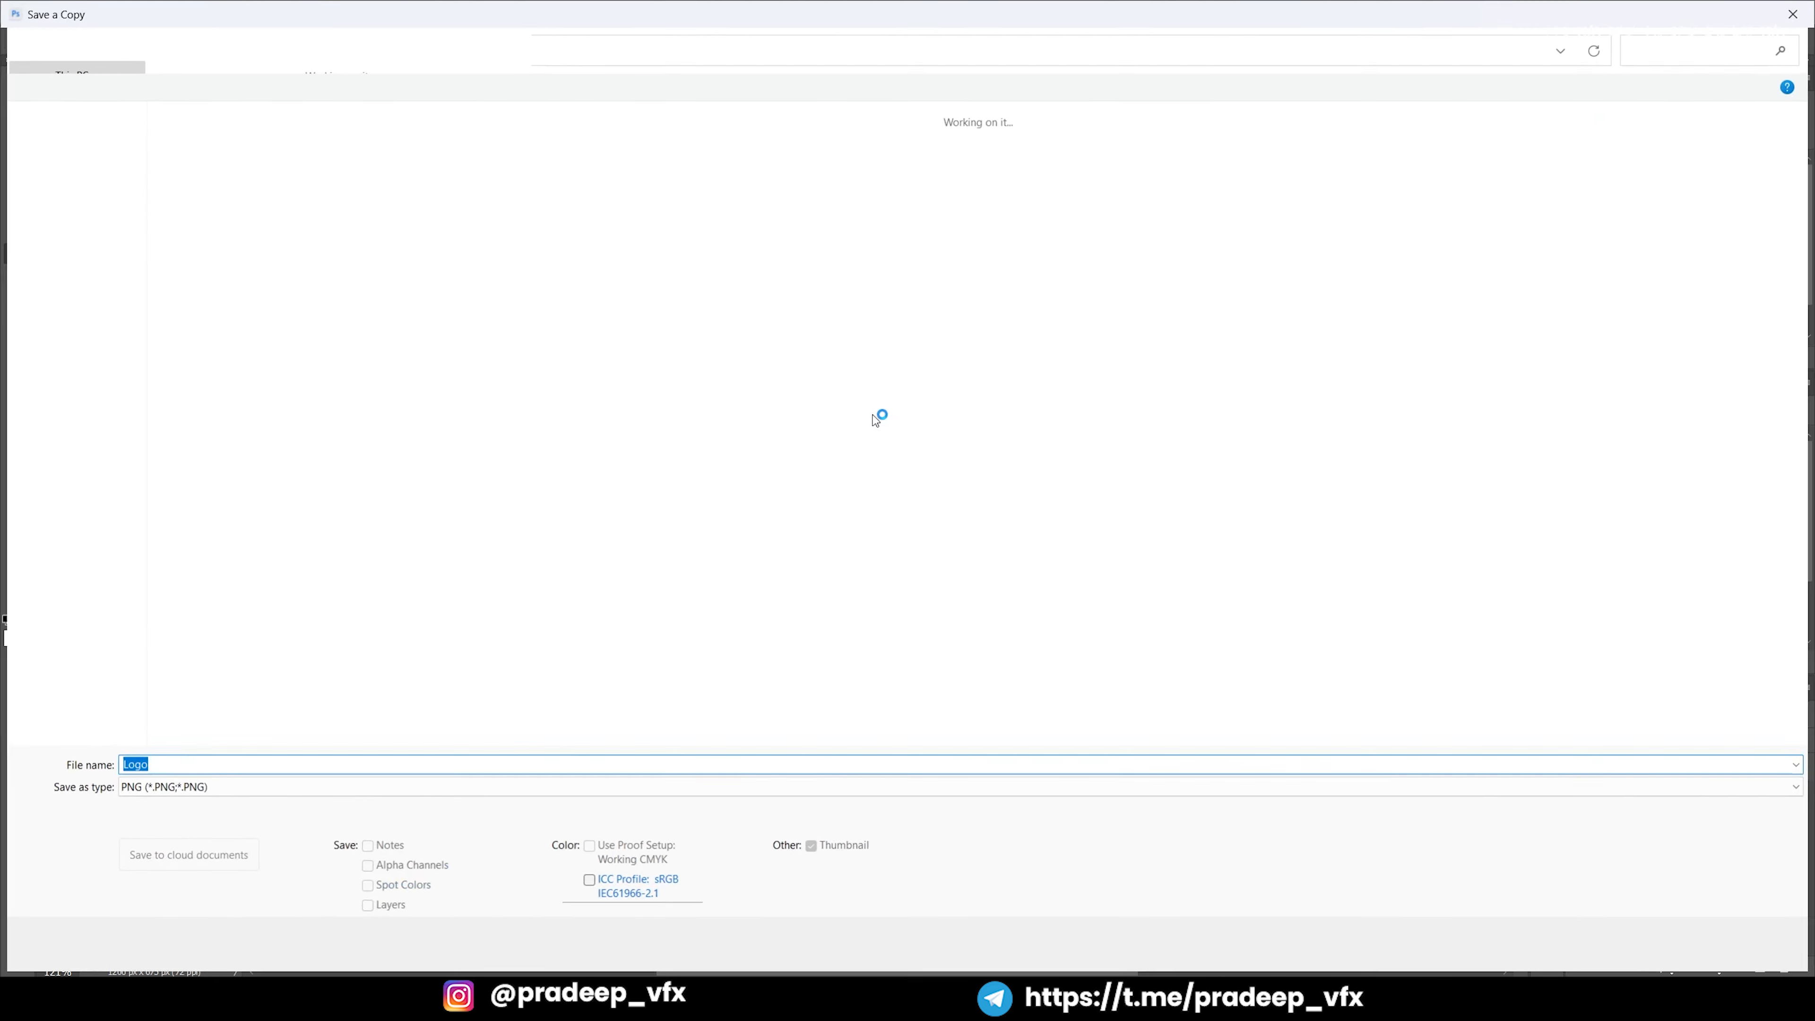
pyautogui.click(260, 49)
pyautogui.click(689, 275)
pyautogui.doubleClick(688, 275)
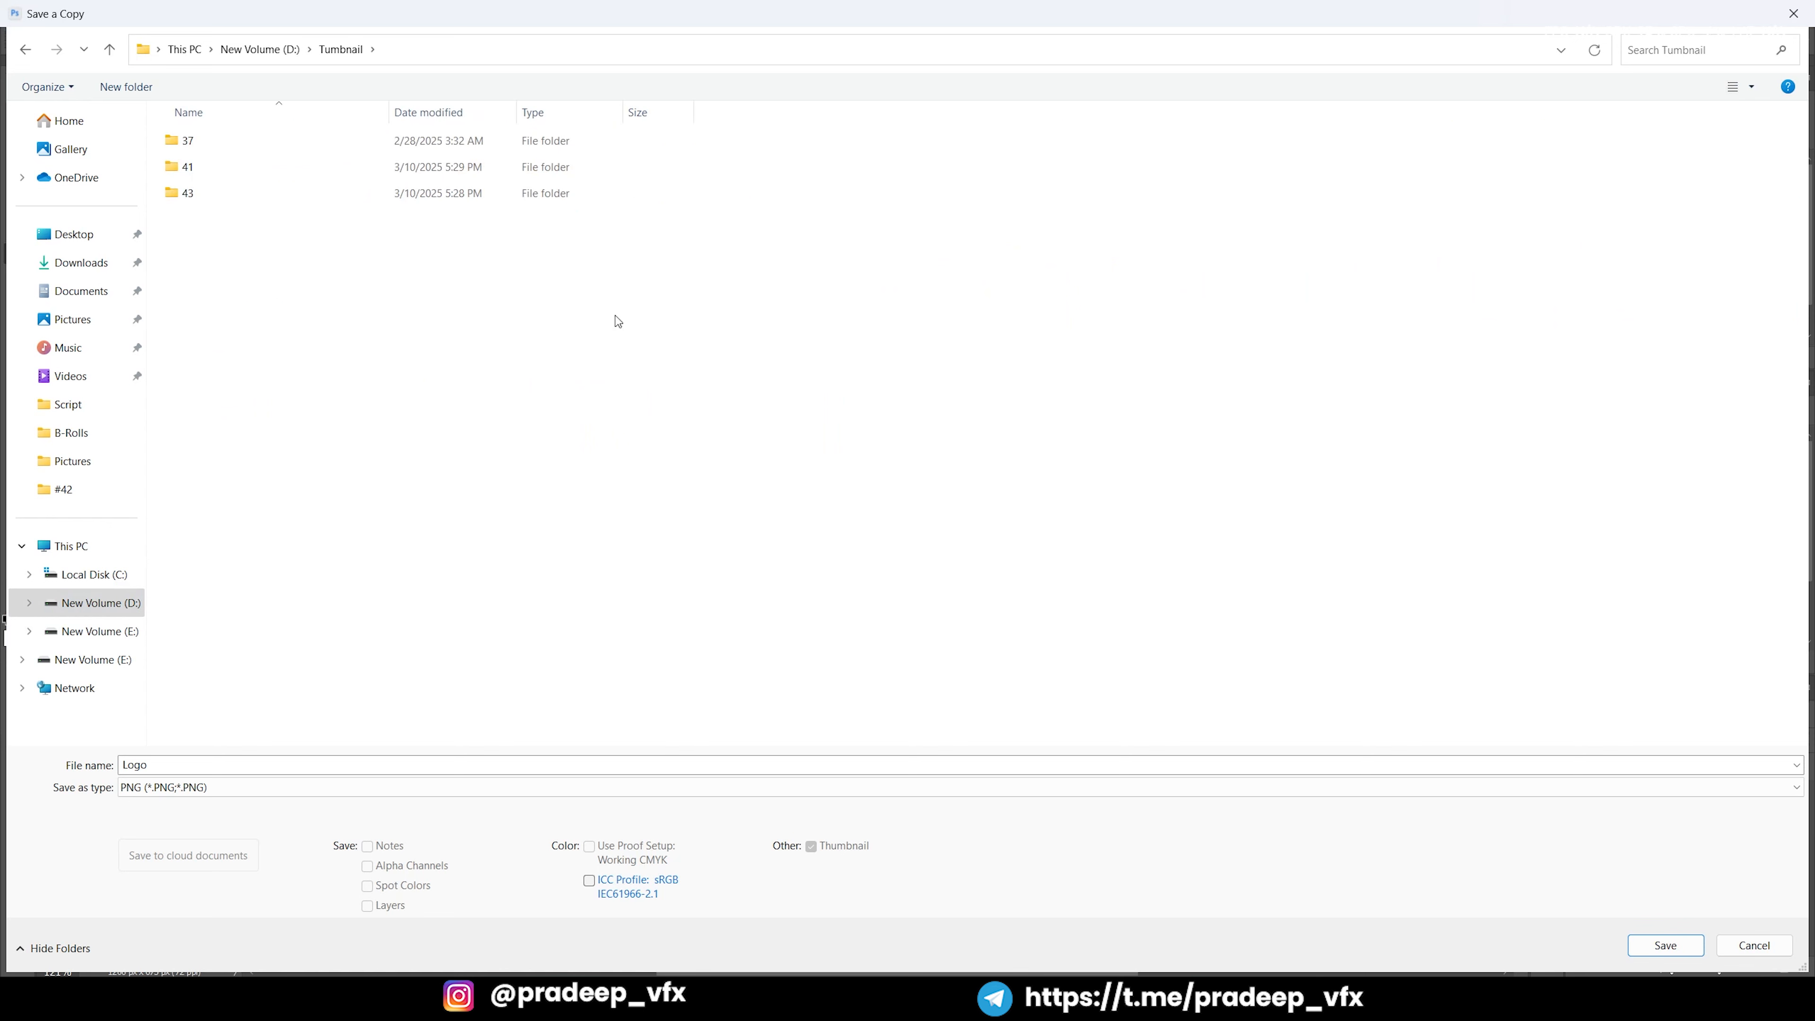
pyautogui.click(226, 199)
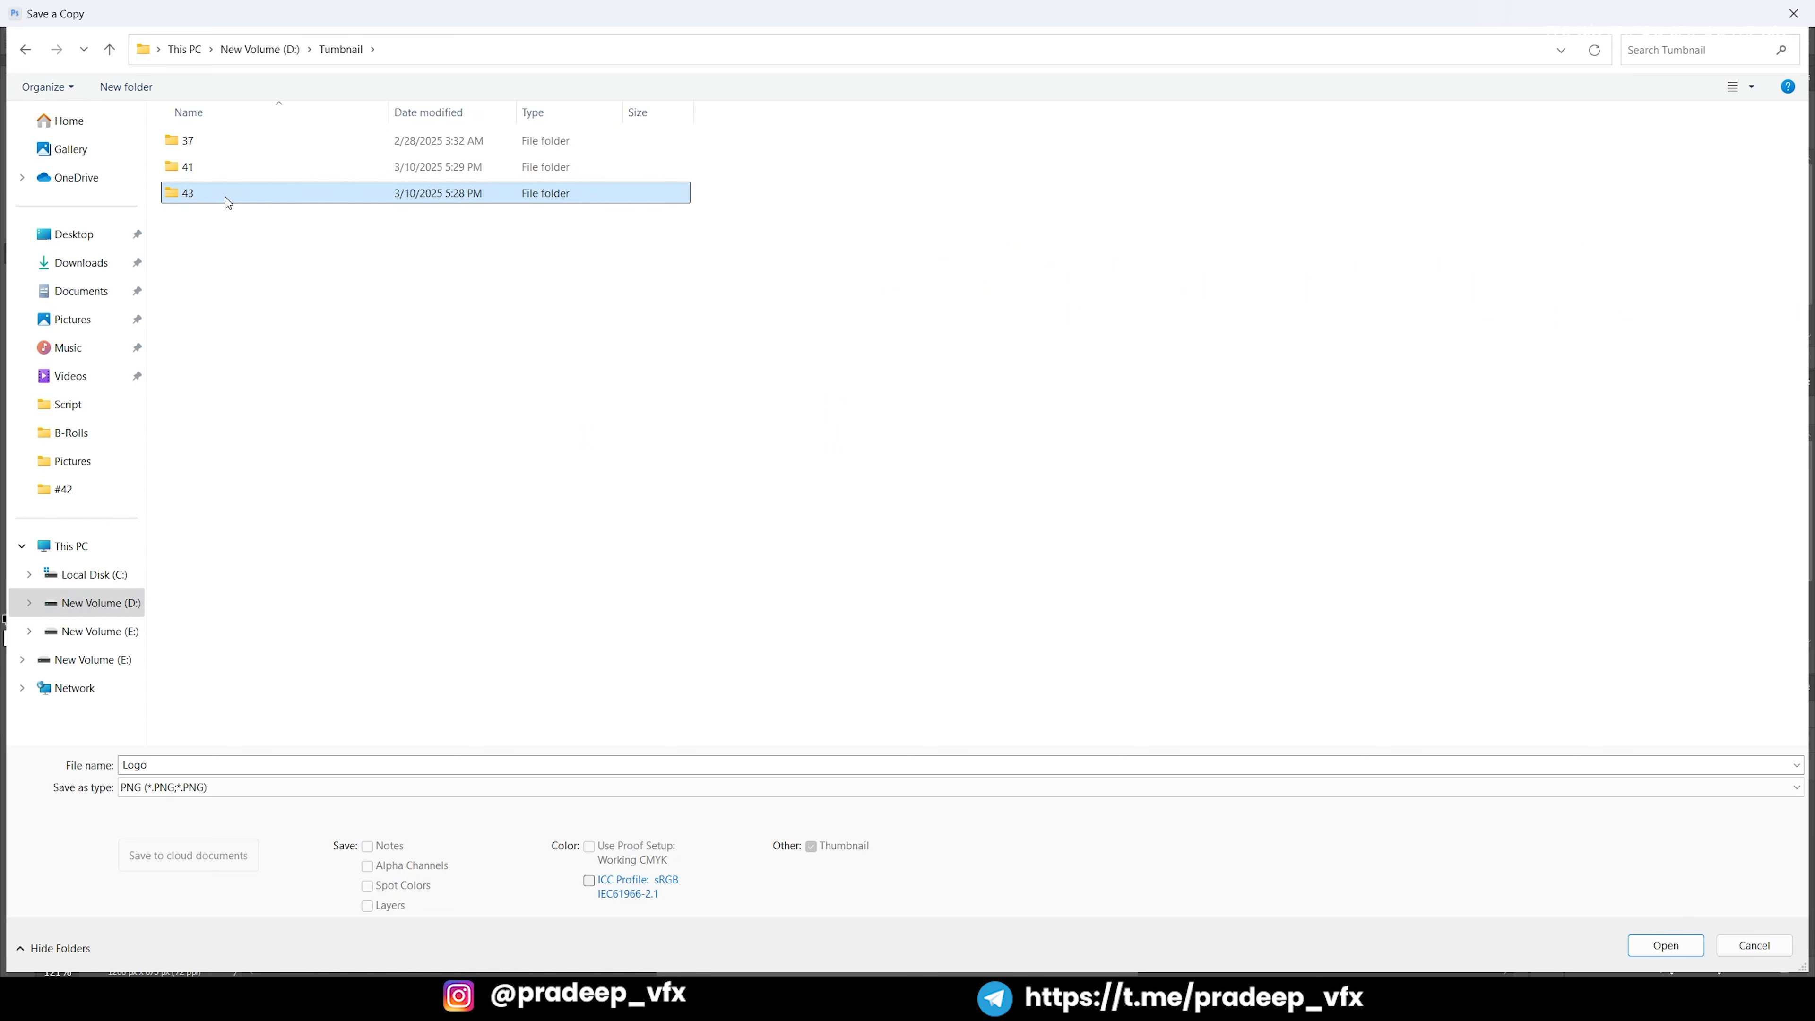
pyautogui.click(272, 278)
pyautogui.press('BackSpace')
pyautogui.doubleClick(785, 275)
pyautogui.doubleClick(207, 140)
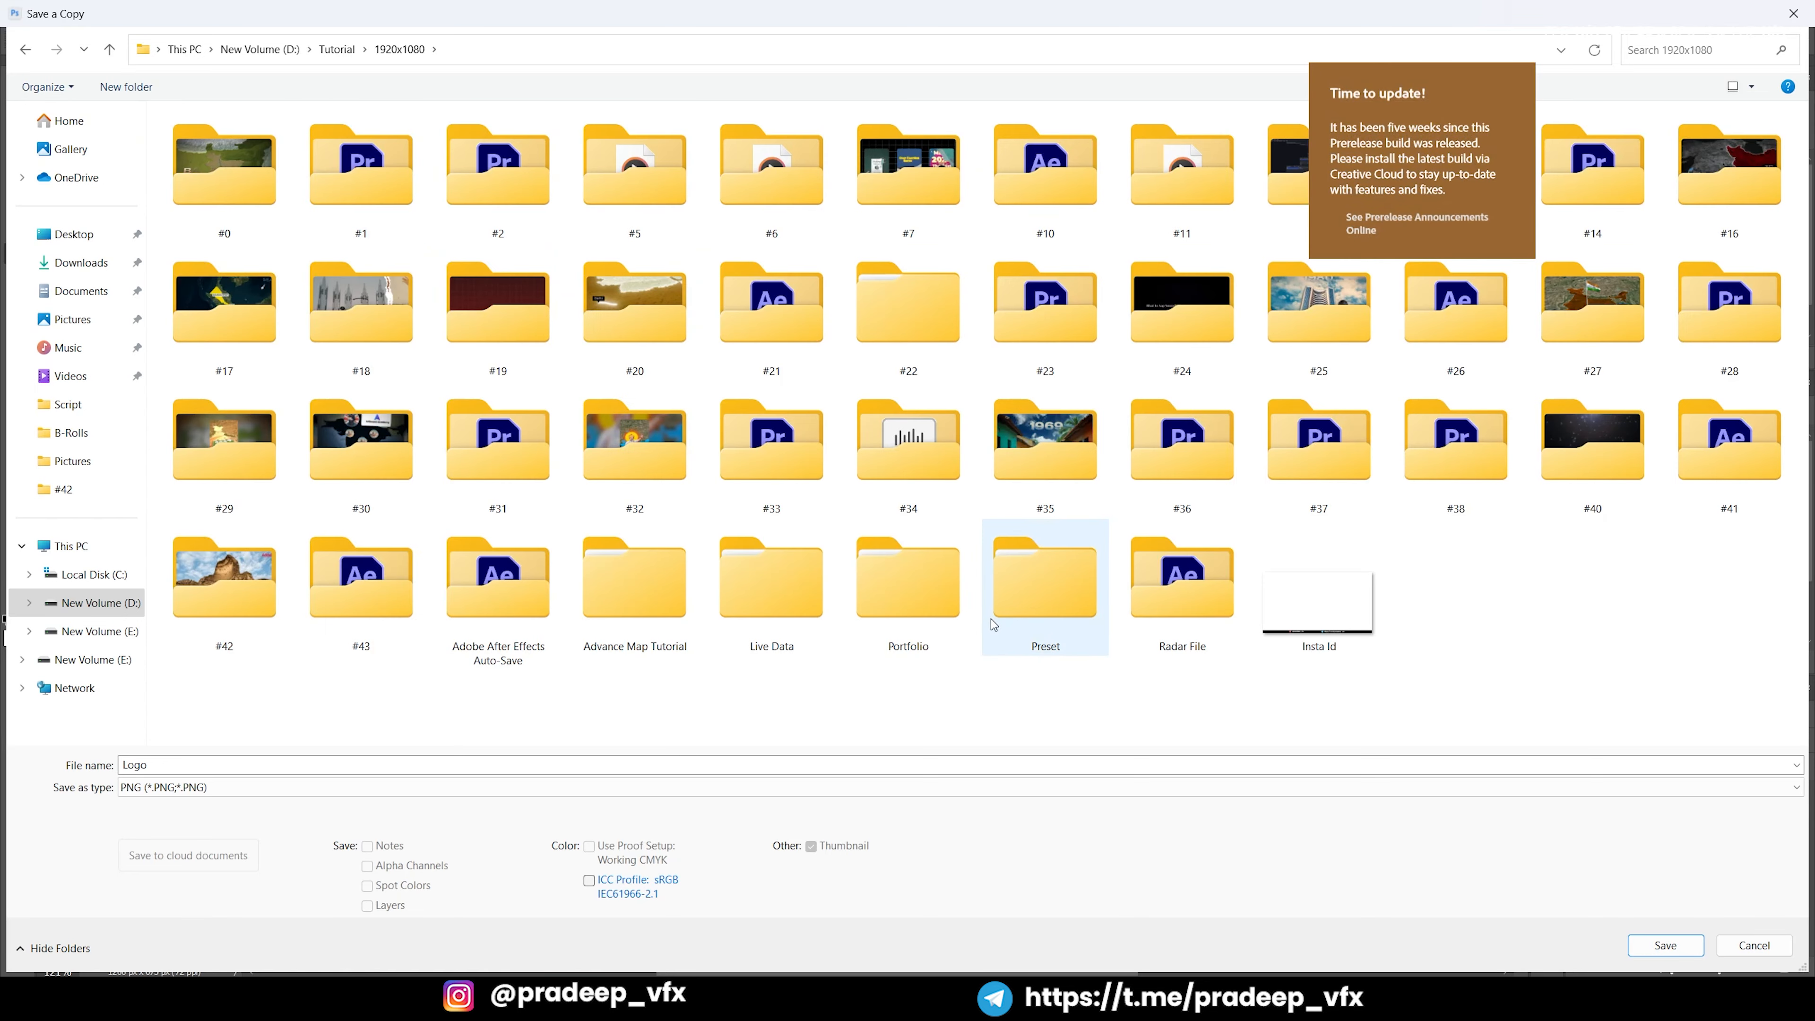
pyautogui.click(903, 614)
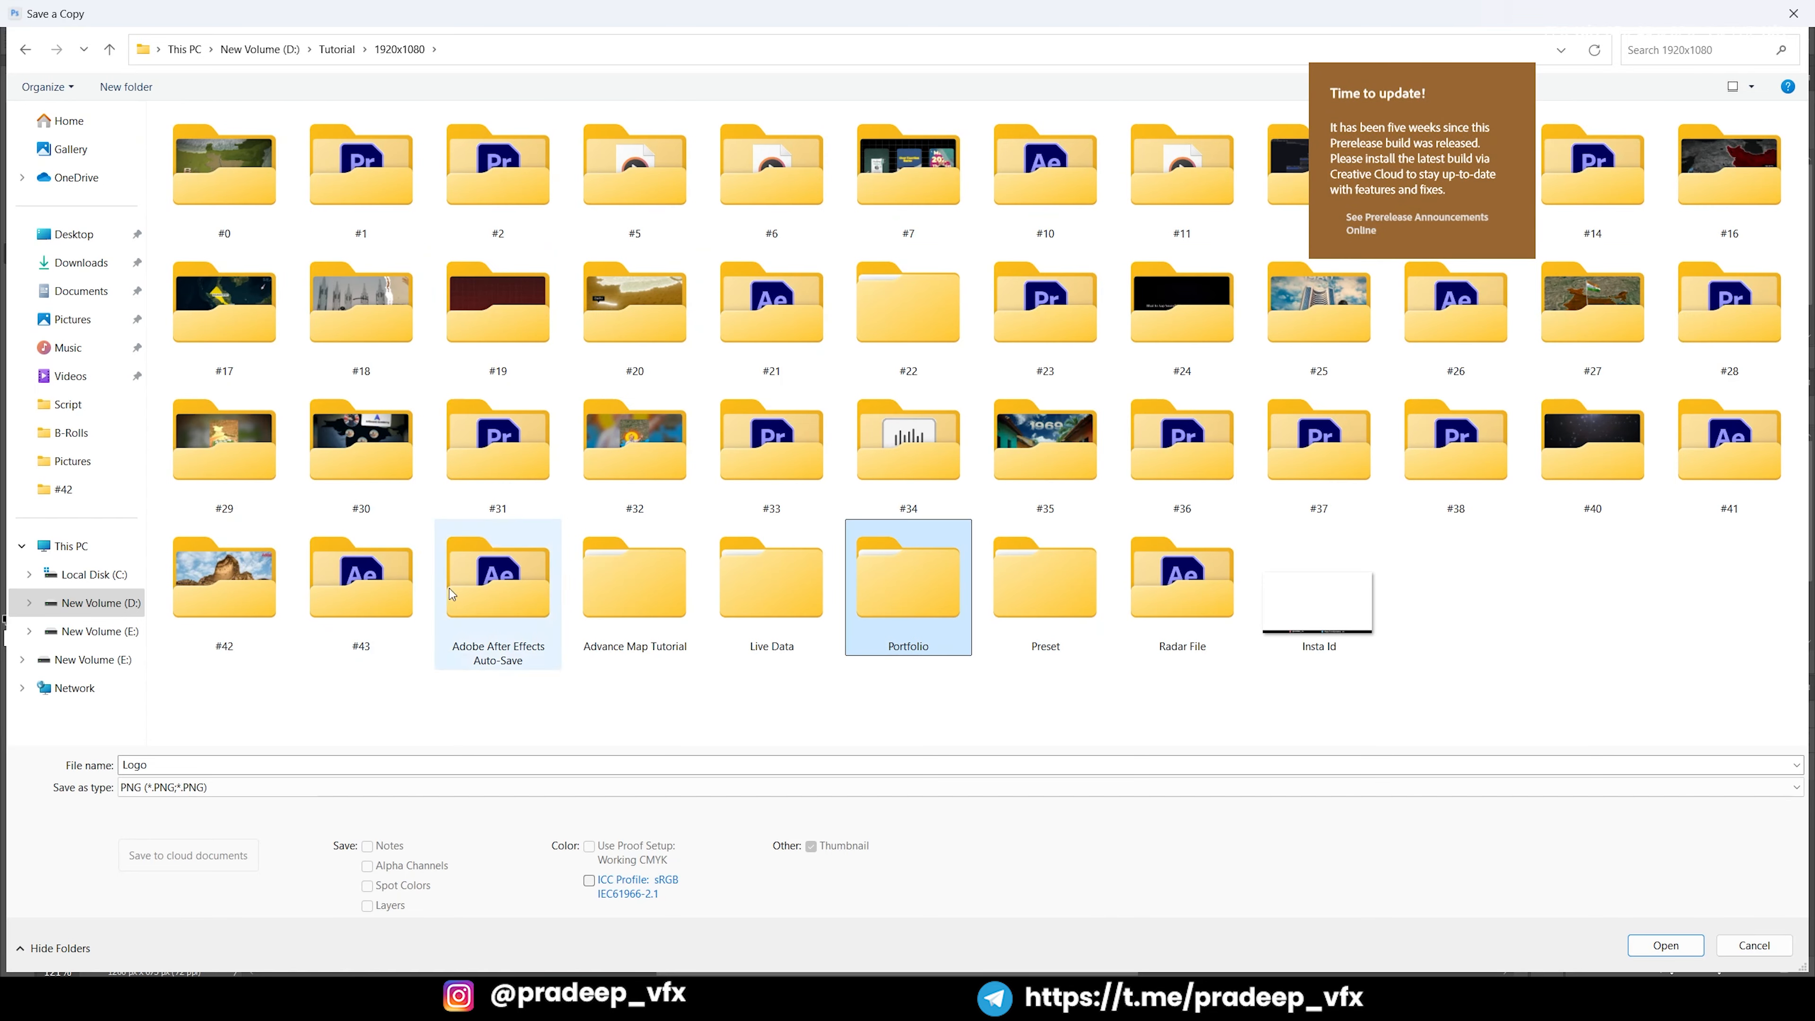
pyautogui.doubleClick(224, 581)
pyautogui.click(272, 764)
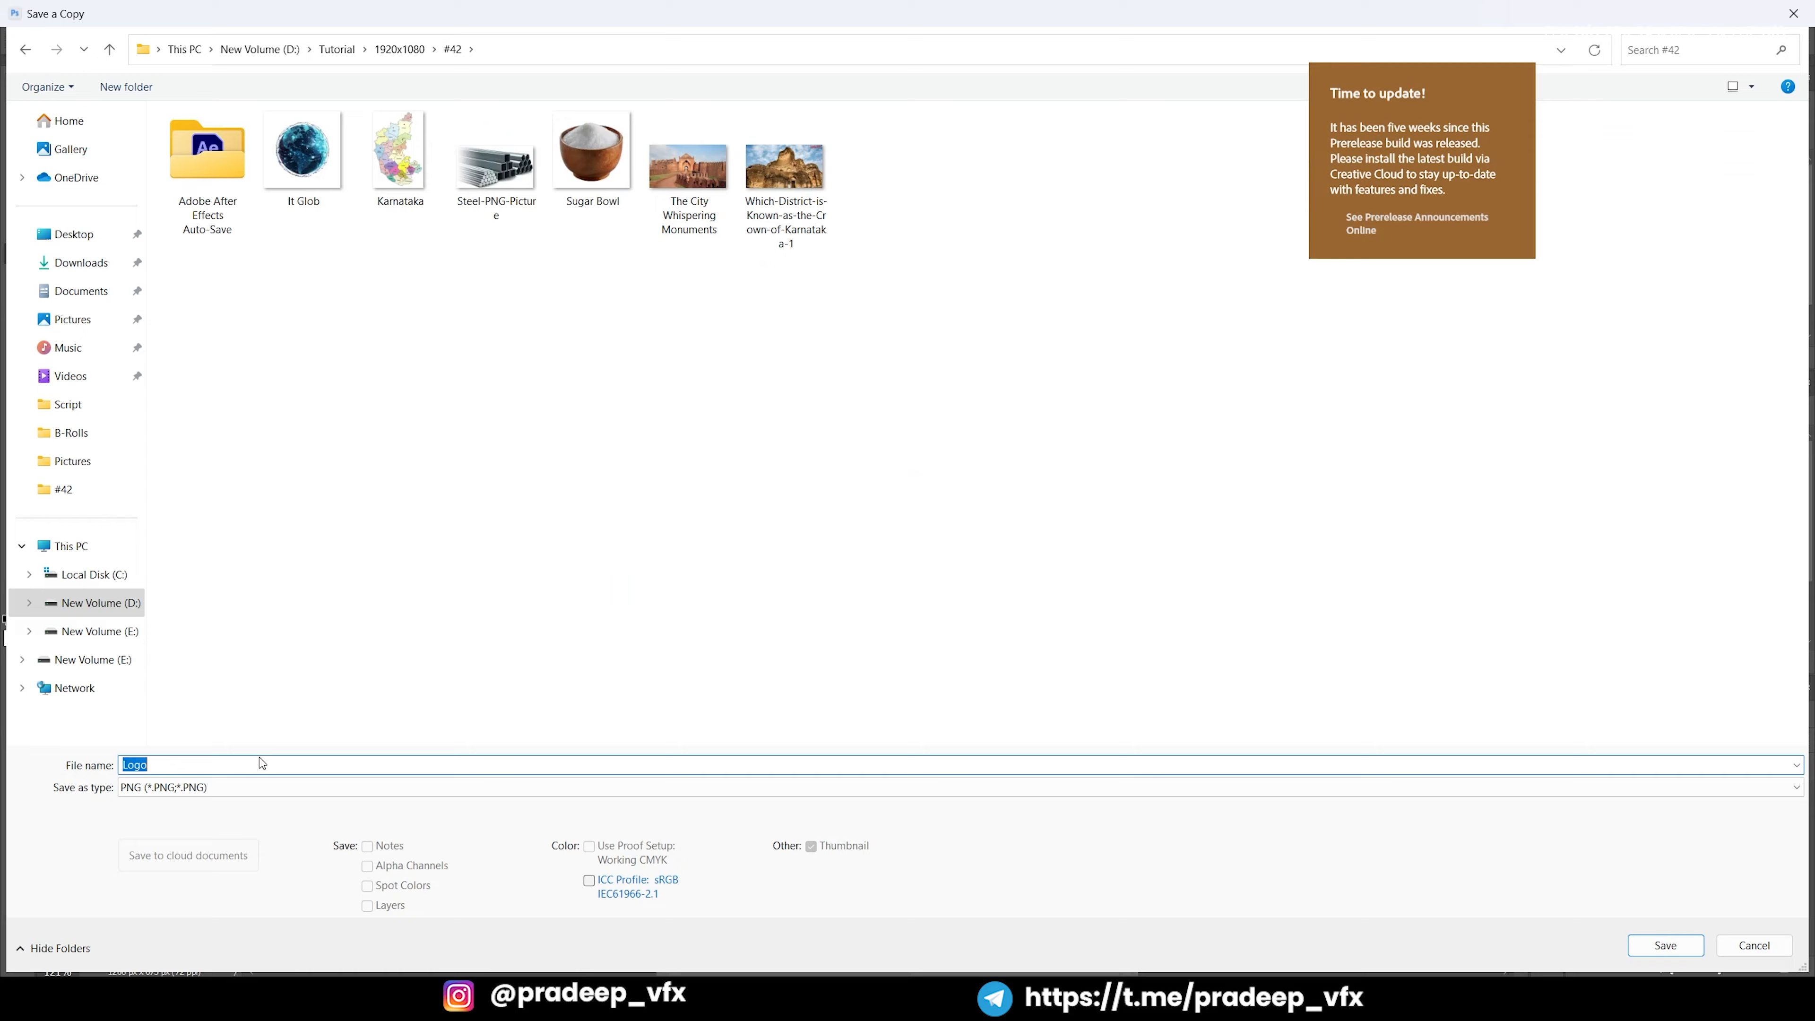
pyautogui.press('Return')
pyautogui.press('Return')
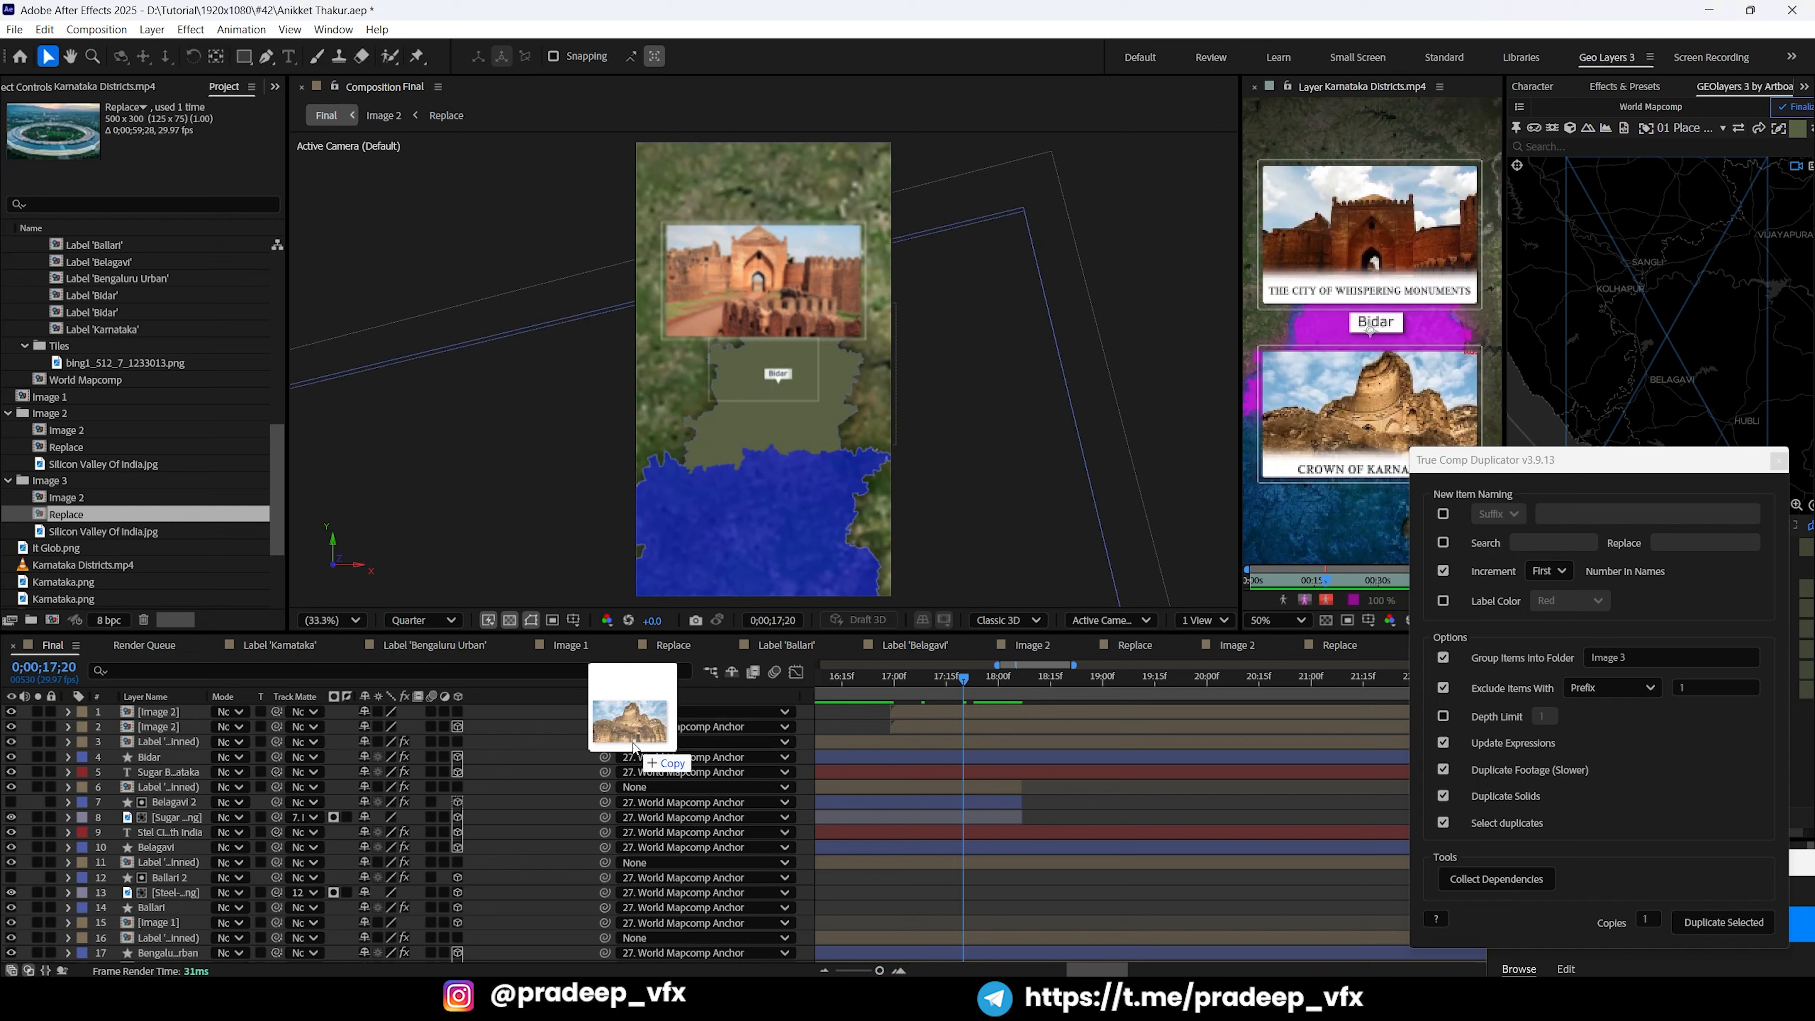
# Step: Switch to After Effects, bring Logo.png into the Replace composition nested in the top Image 2 layer, and return to the Final composition
pyautogui.moveTo(637, 758); pyautogui.dragTo(330, 774)
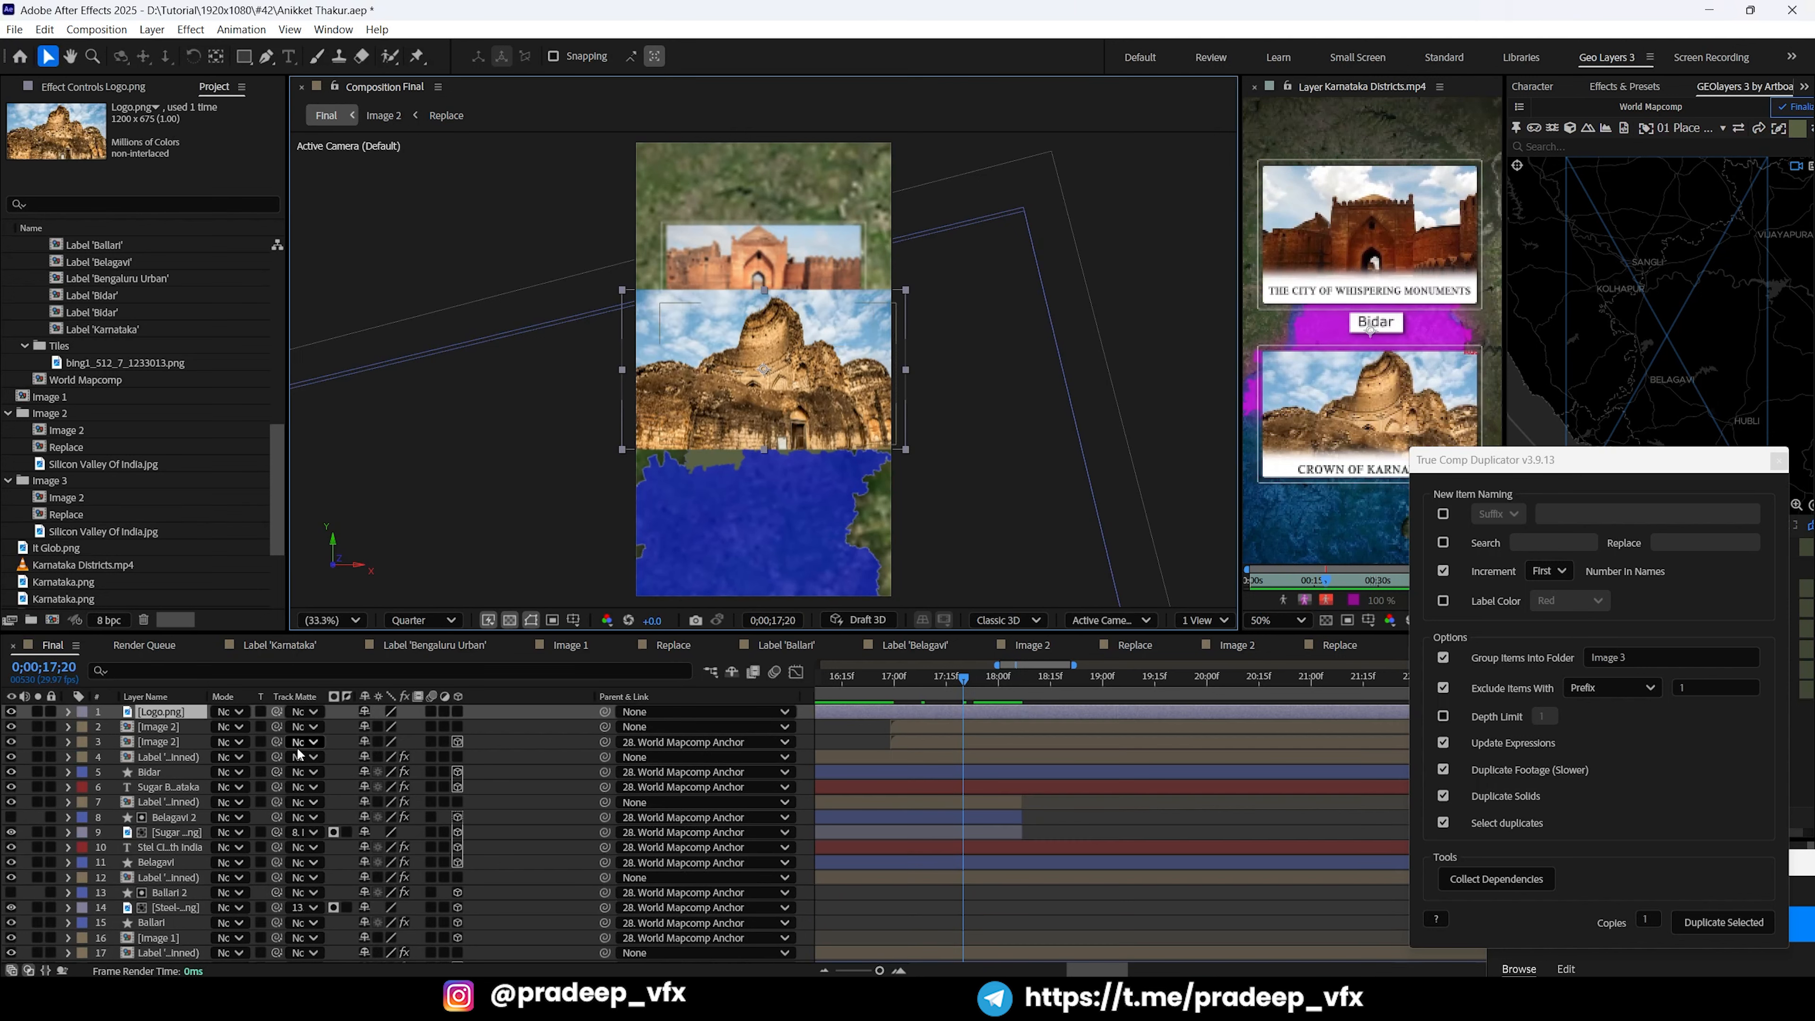
pyautogui.hotkey('ctrl', 'z')
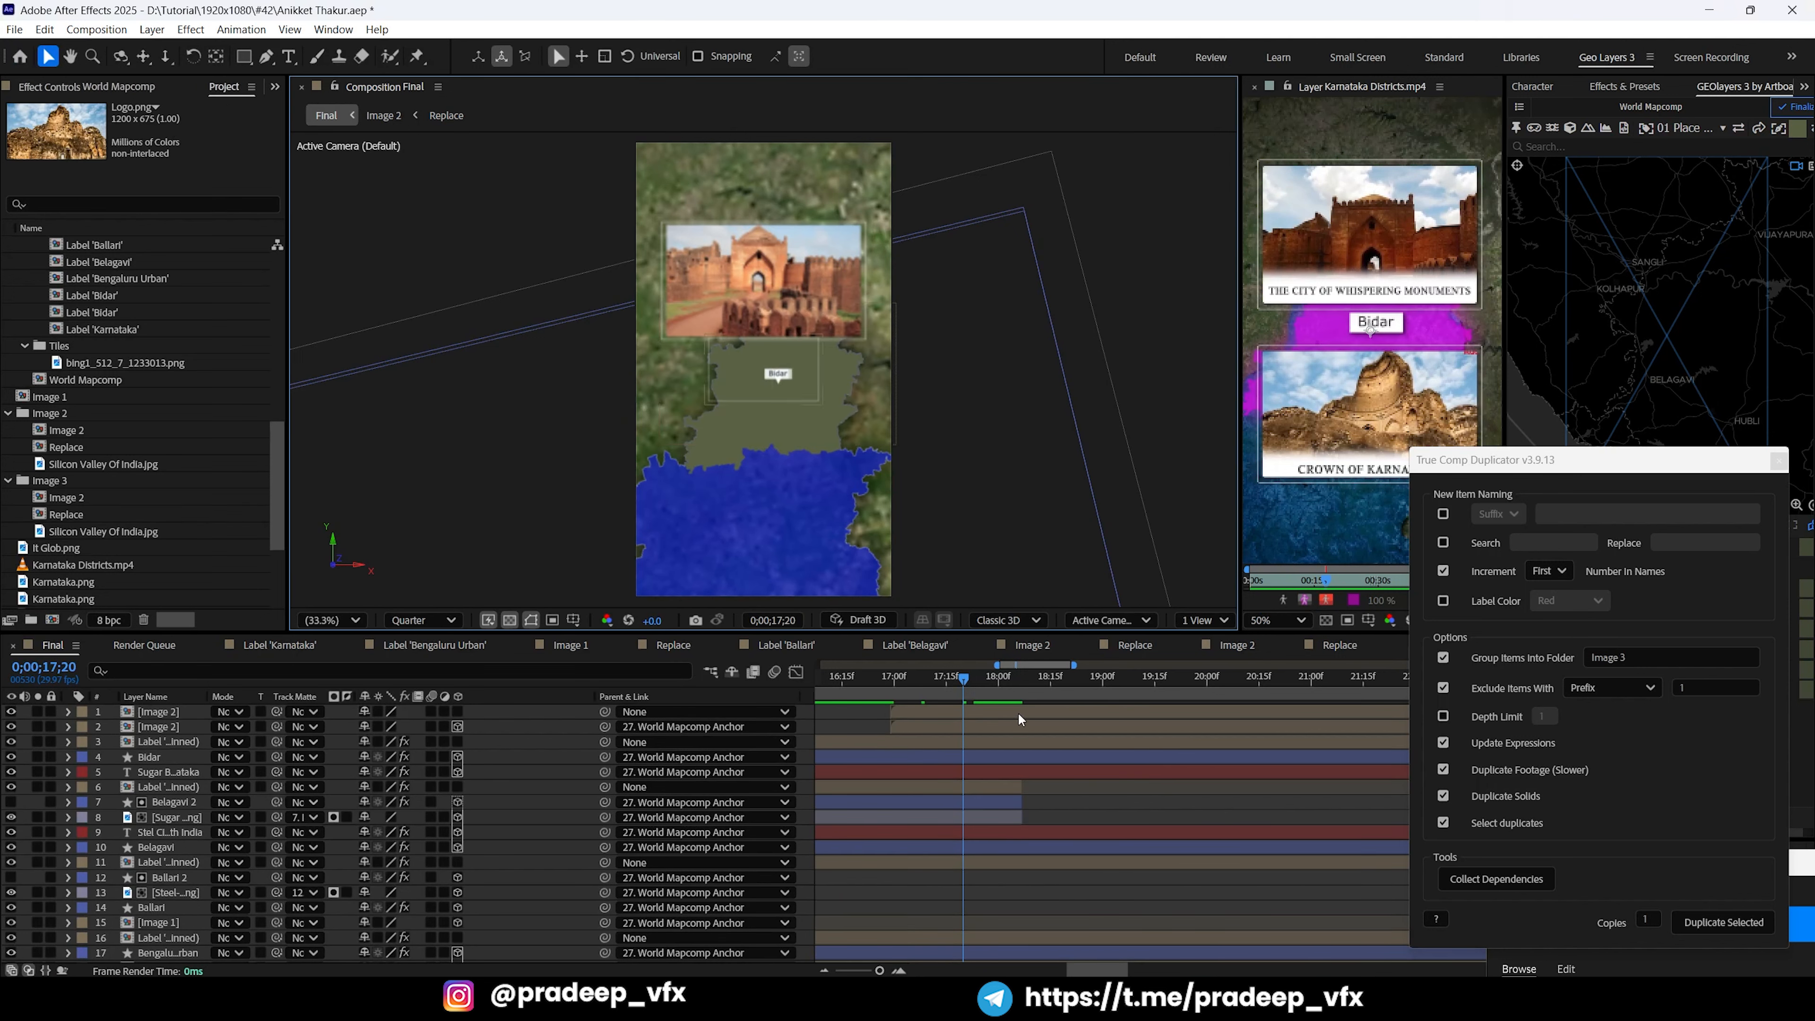
pyautogui.doubleClick(1018, 712)
pyautogui.doubleClick(170, 727)
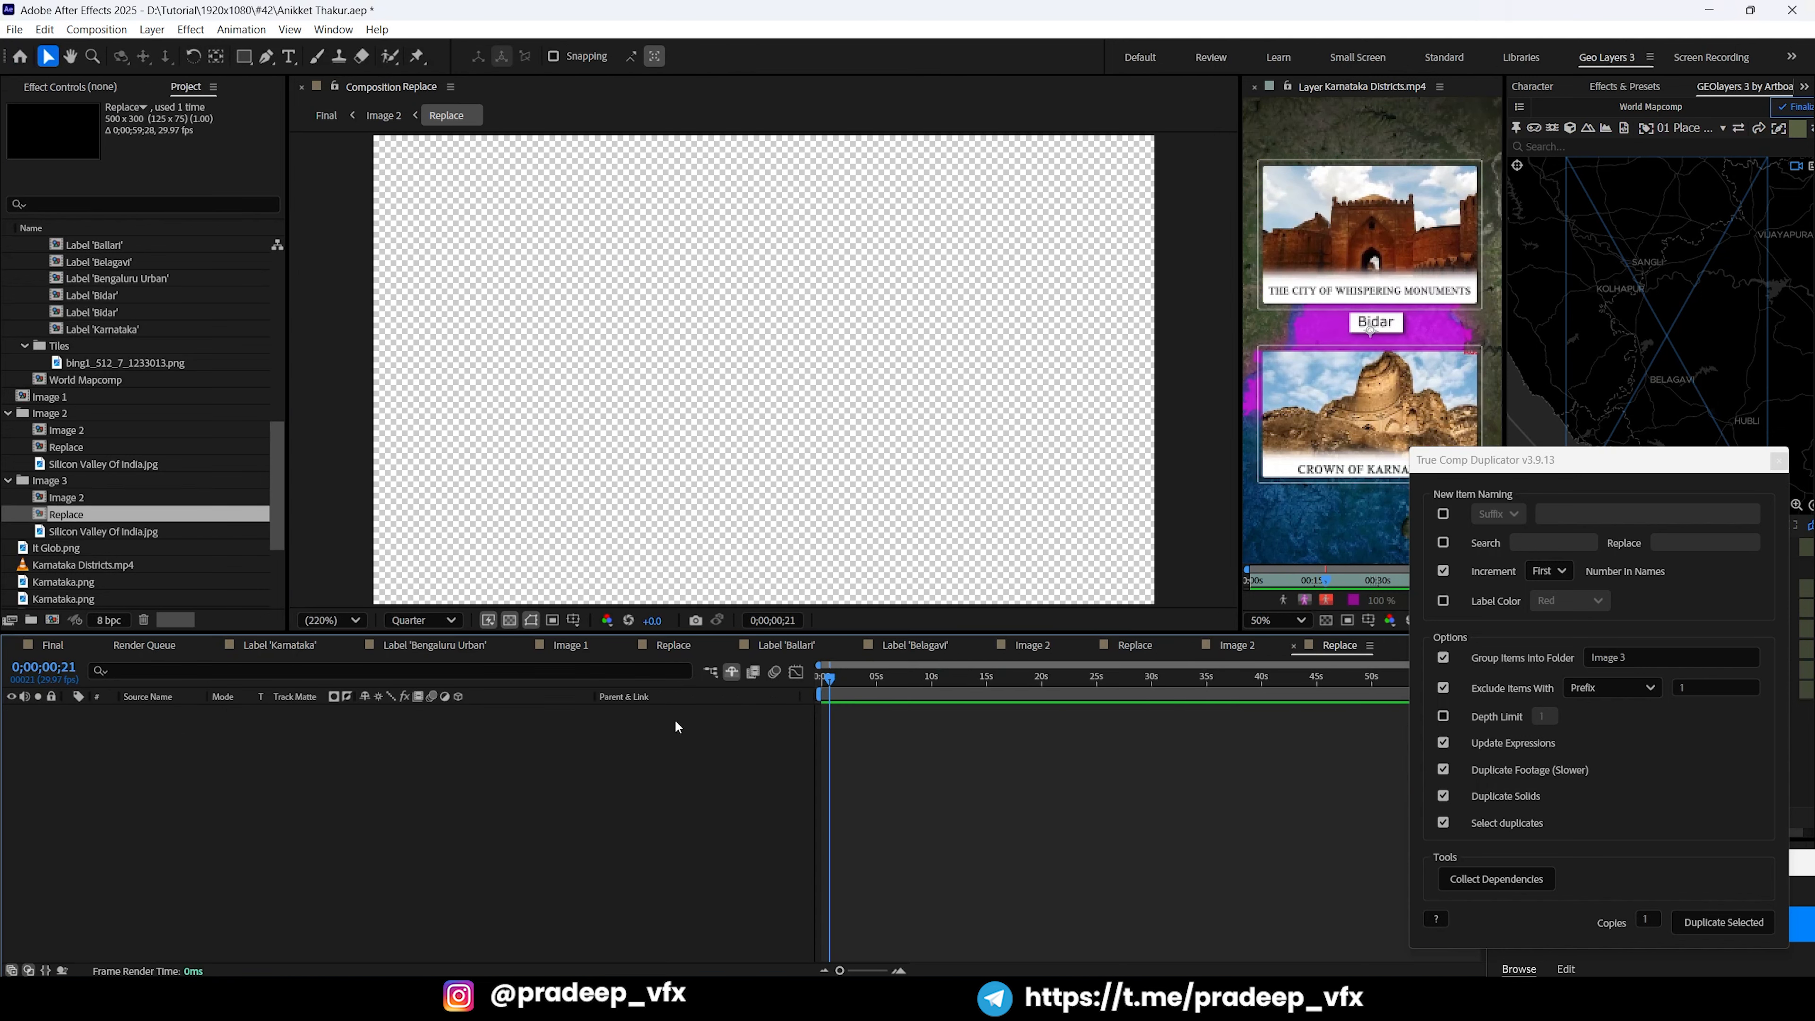
pyautogui.moveTo(853, 684); pyautogui.dragTo(971, 684)
pyautogui.press('Tab')
pyautogui.click(344, 741)
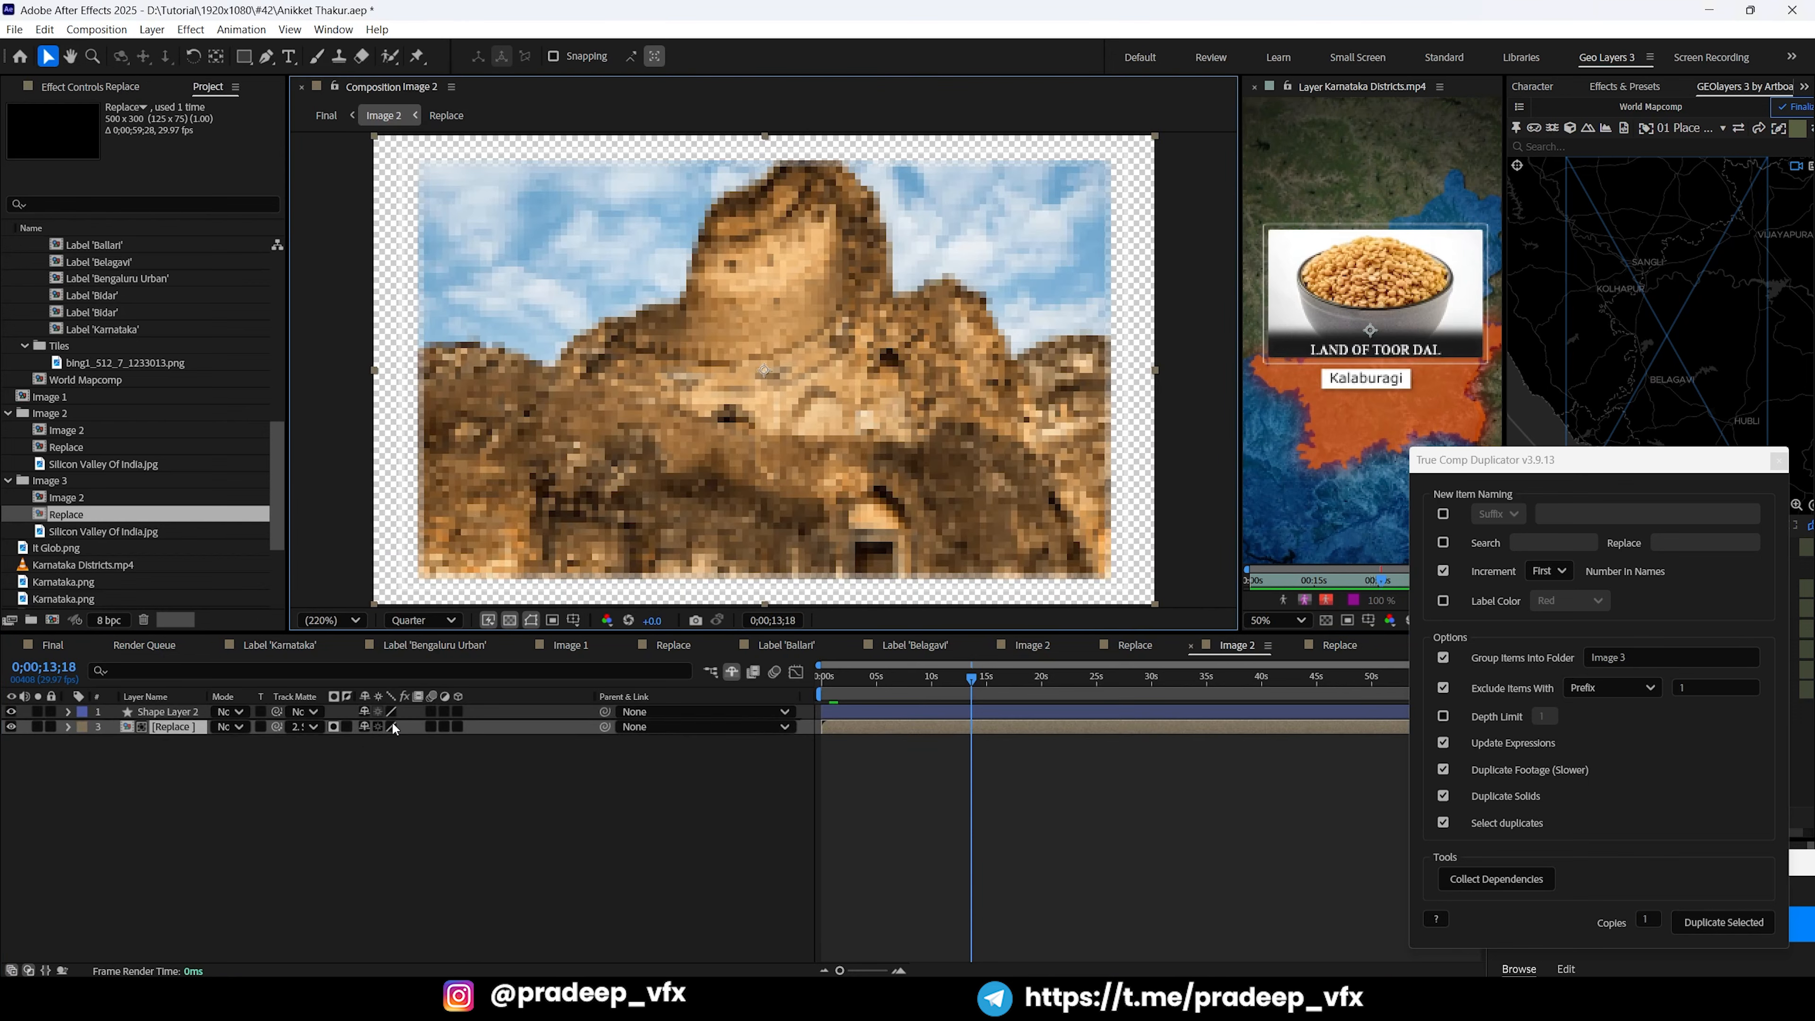
pyautogui.press('Tab')
pyautogui.click(677, 491)
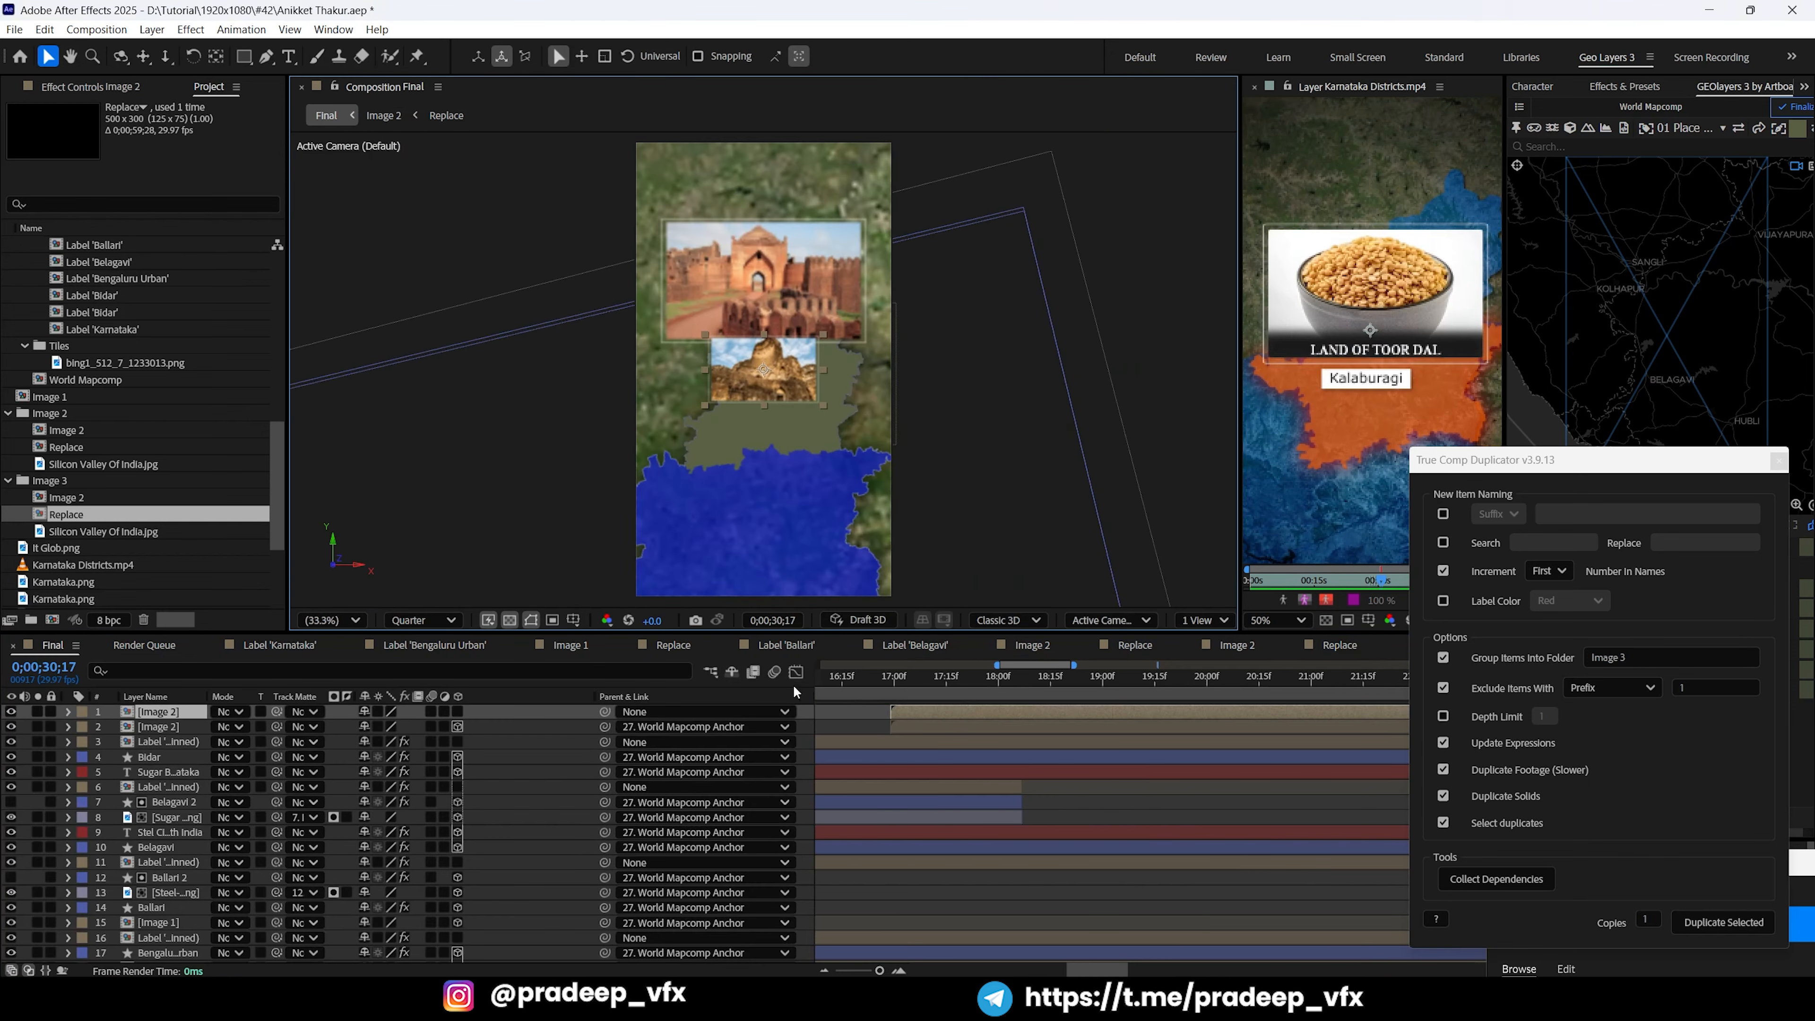
# Step: Set the top Image 2 layer's scale to 155%, using the other Image 2 layer's scale as reference
pyautogui.click(908, 728)
pyautogui.press('s')
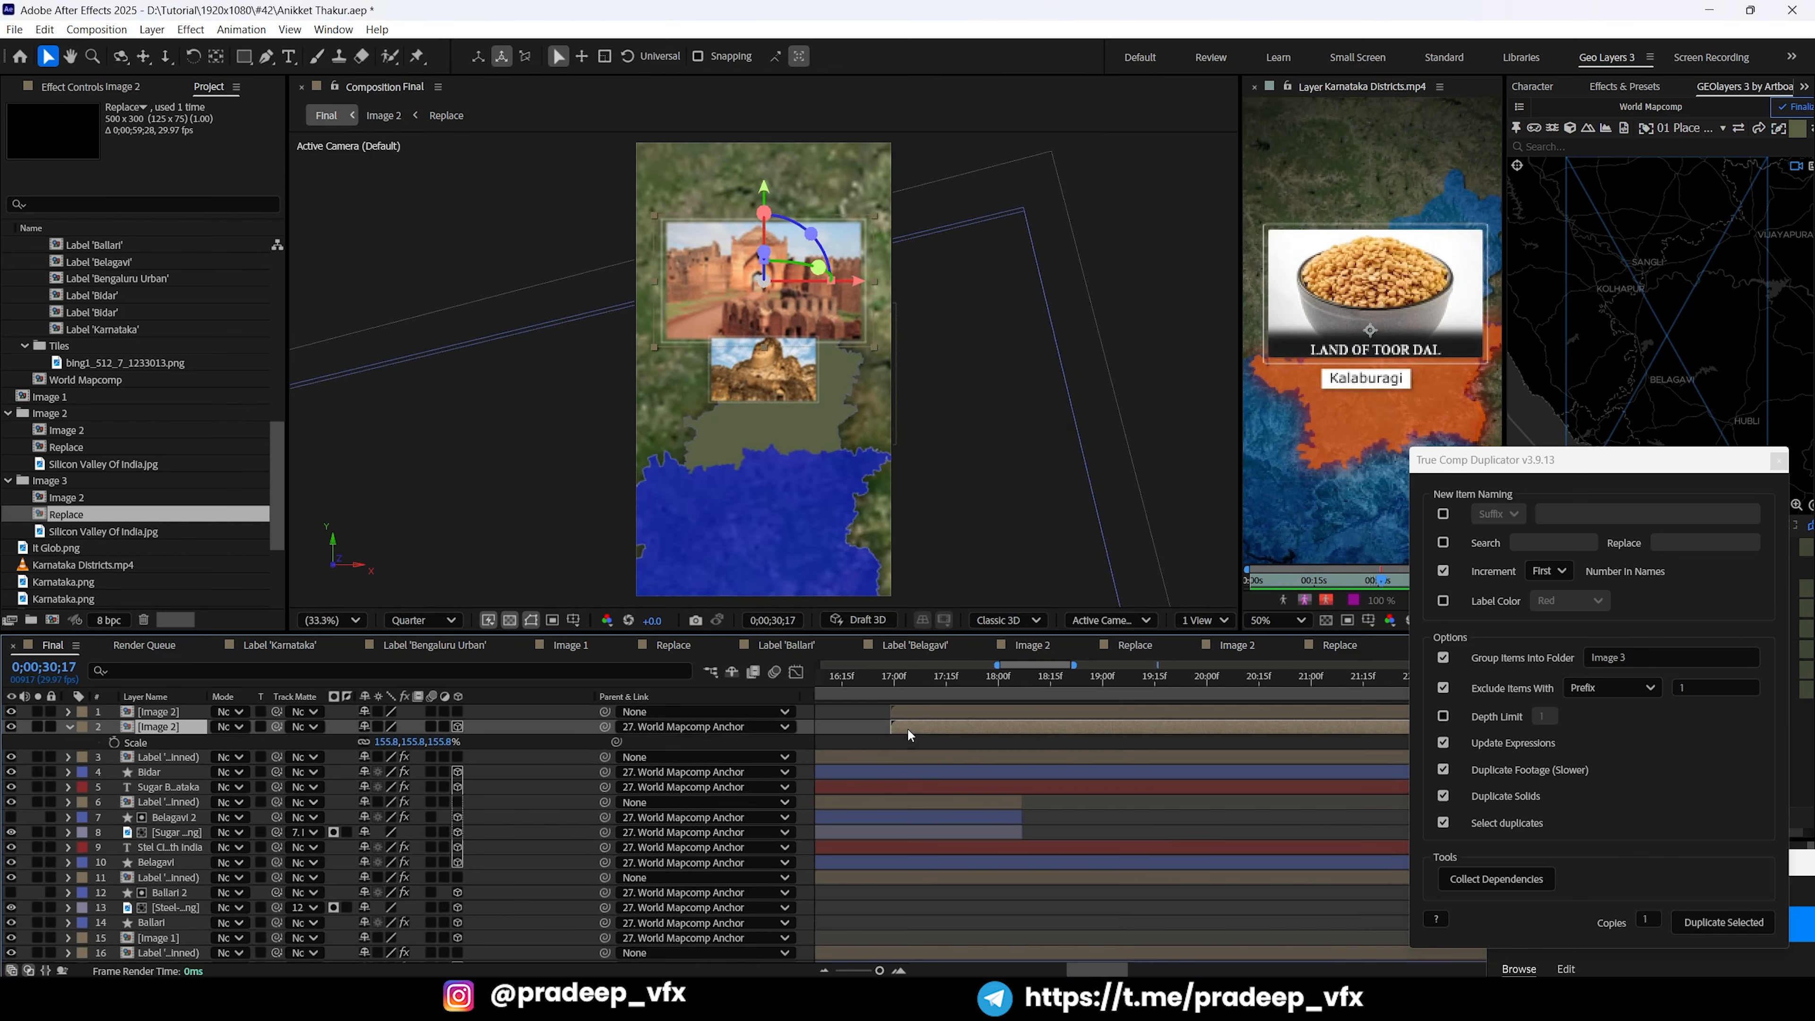
pyautogui.click(158, 712)
pyautogui.press('s')
pyautogui.click(385, 726)
pyautogui.write('155')
pyautogui.press('Return')
# Step: Make the top Image 2 layer 3D and parent it to World Mapcomp Anchor
pyautogui.click(457, 712)
pyautogui.click(704, 711)
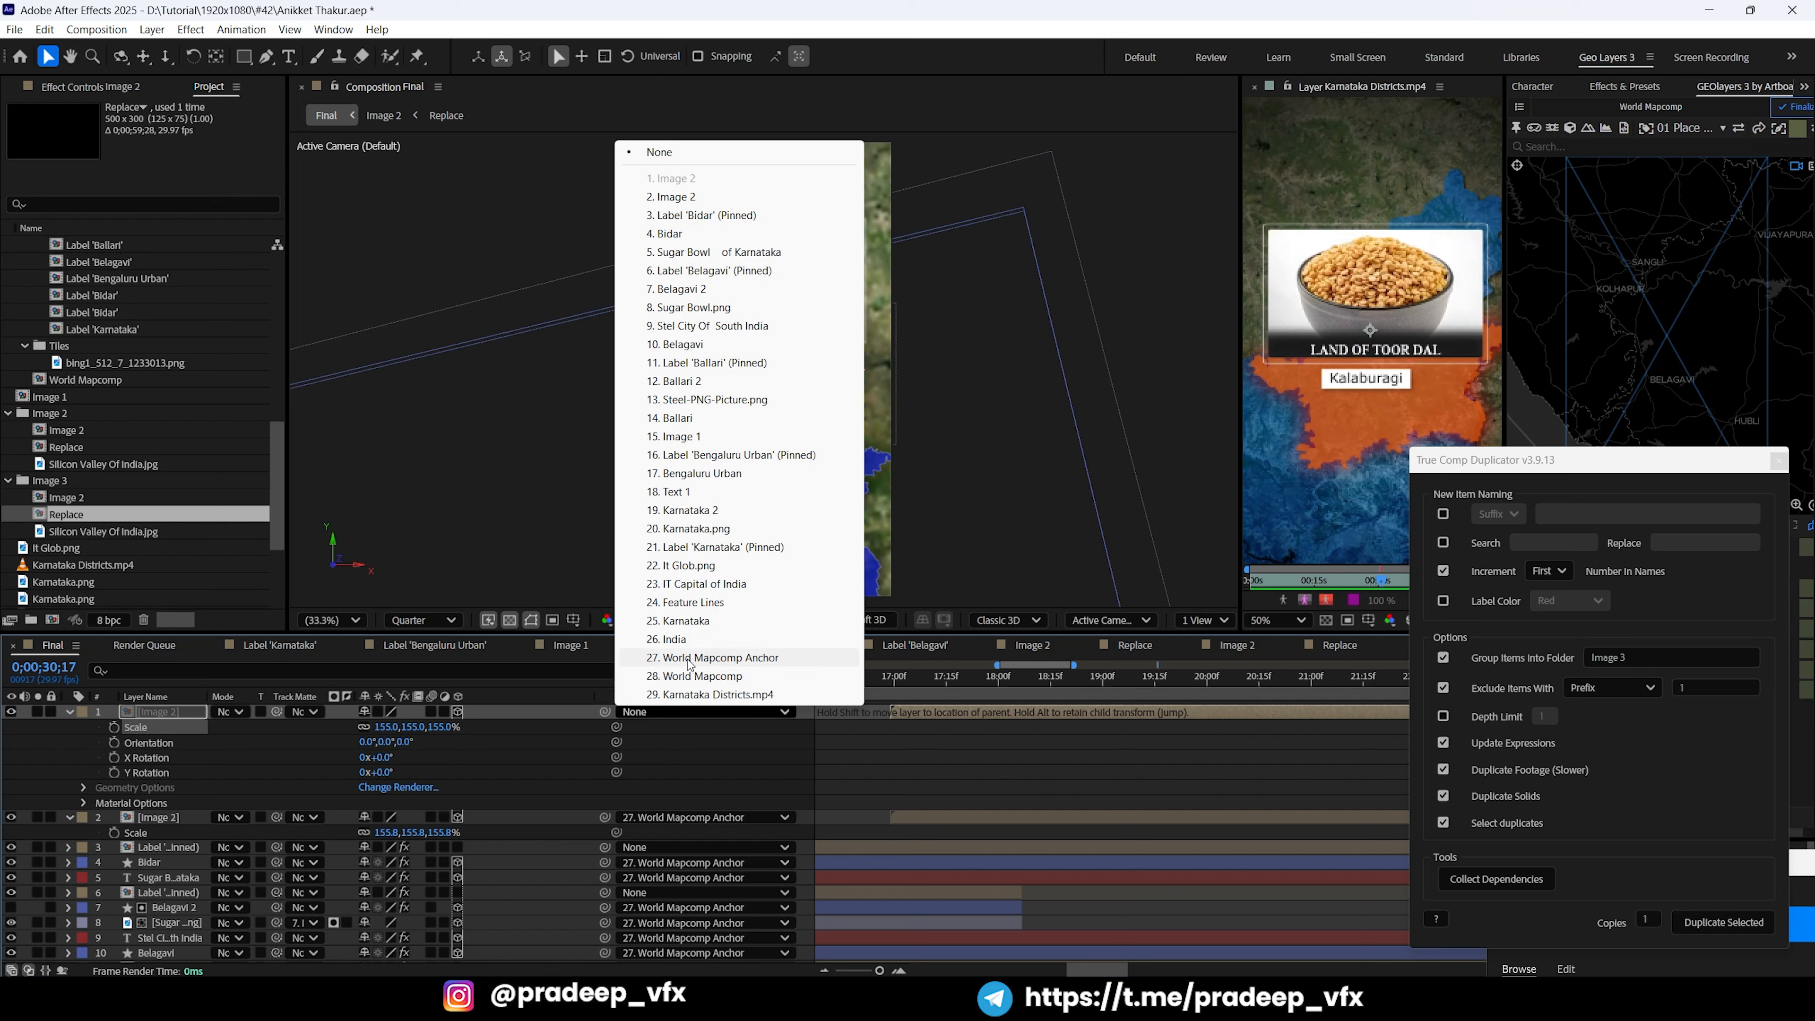
pyautogui.click(690, 658)
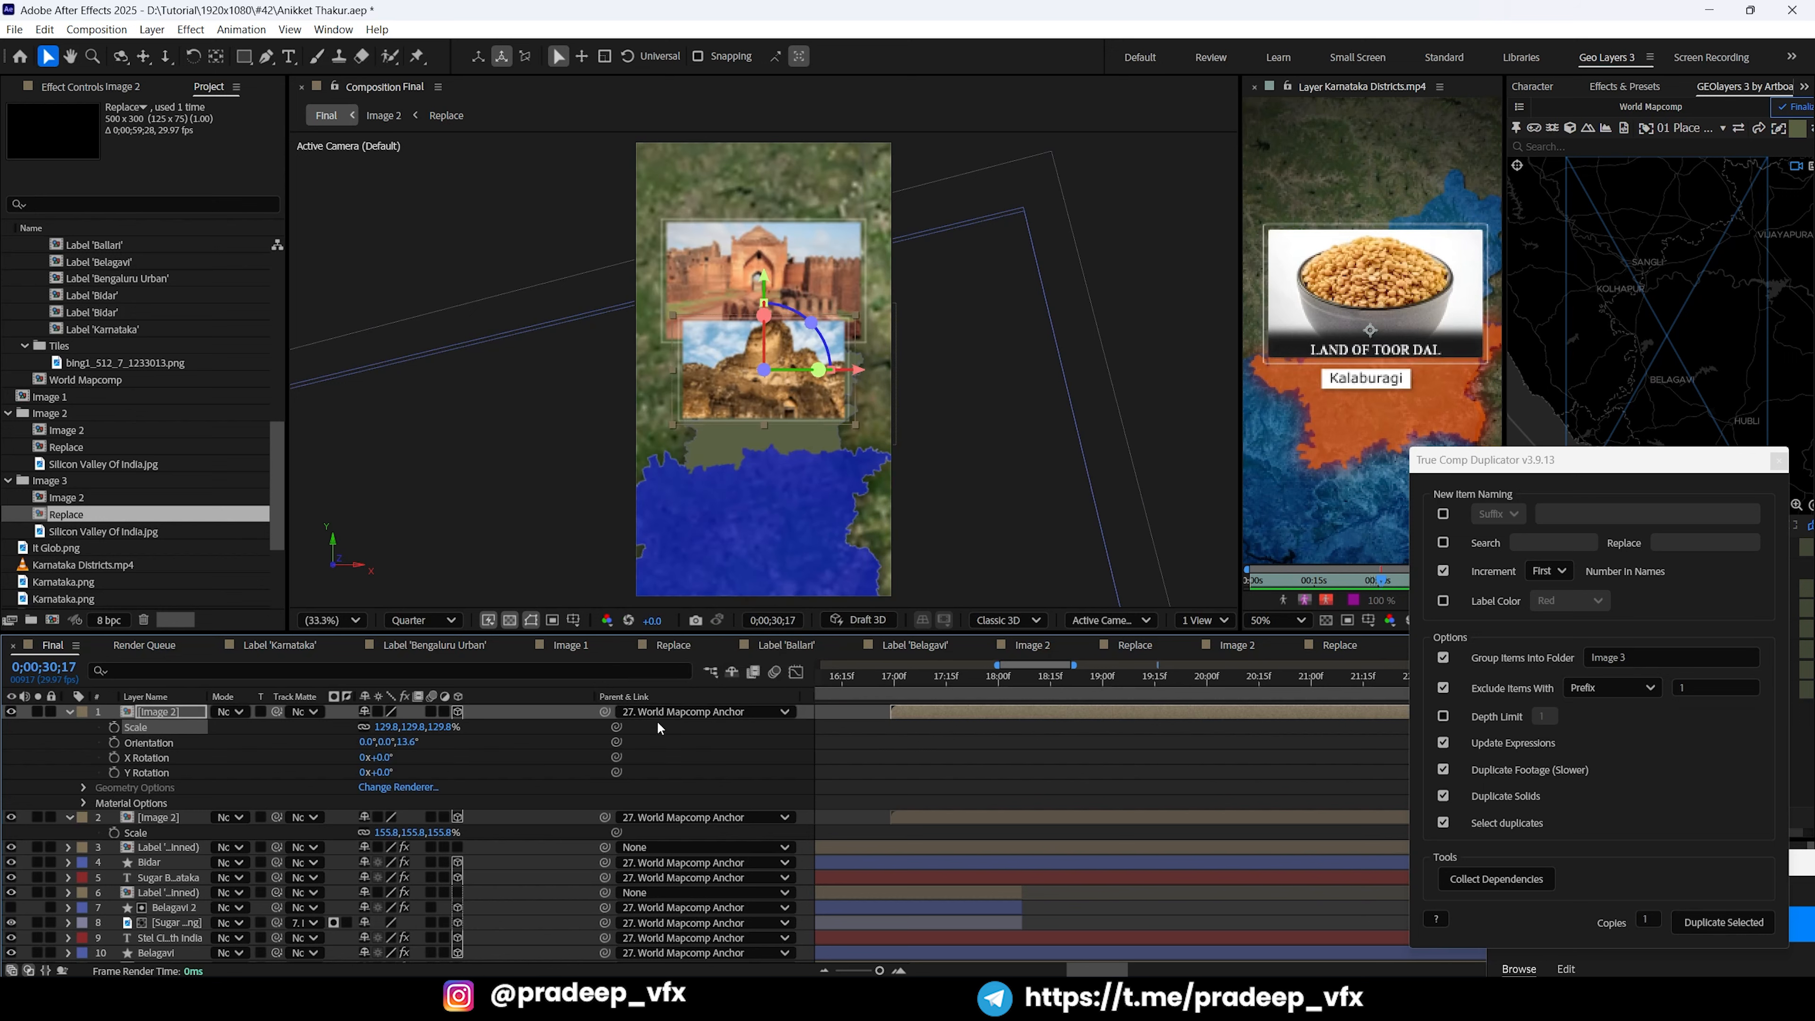
# Step: Copy the second Image 2 layer's scale onto the top one, and position the new monument picture beneath the Bidar label
pyautogui.click(135, 832)
pyautogui.hotkey('ctrl', 'c')
pyautogui.click(158, 712)
pyautogui.hotkey('ctrl', 'v')
pyautogui.click(70, 711)
pyautogui.moveTo(745, 345); pyautogui.dragTo(745, 439)
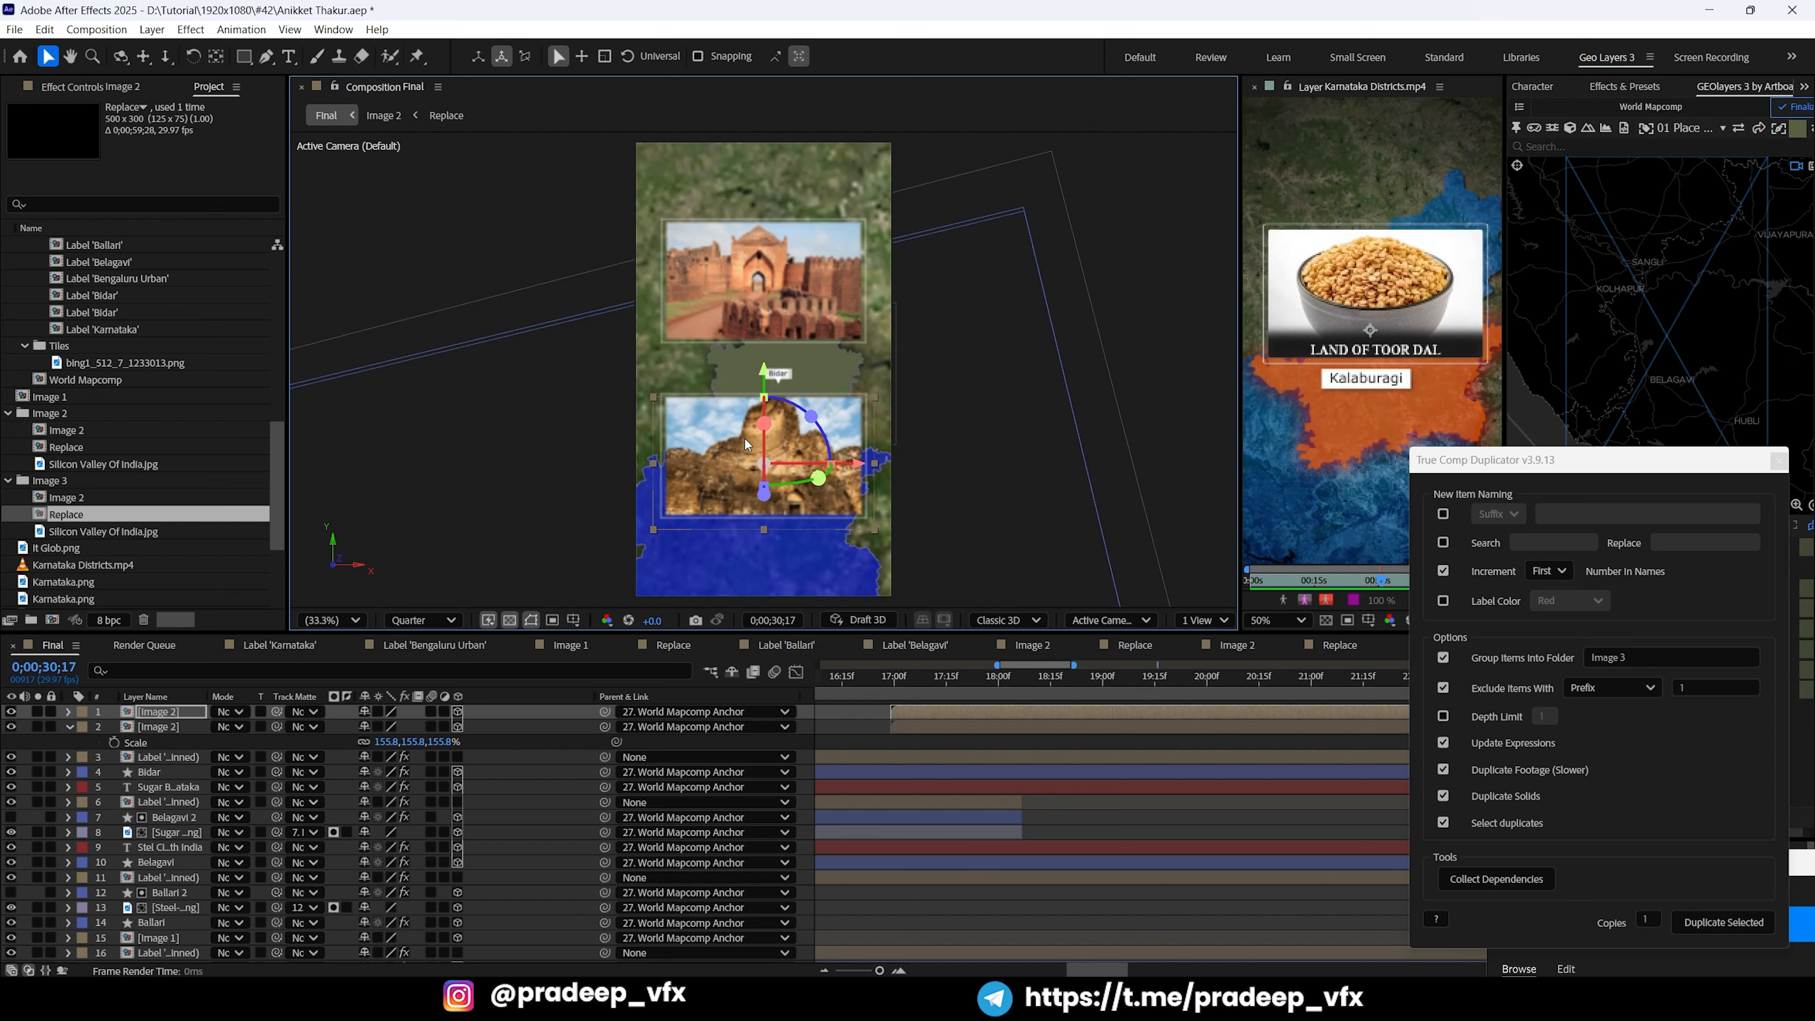
pyautogui.click(671, 274)
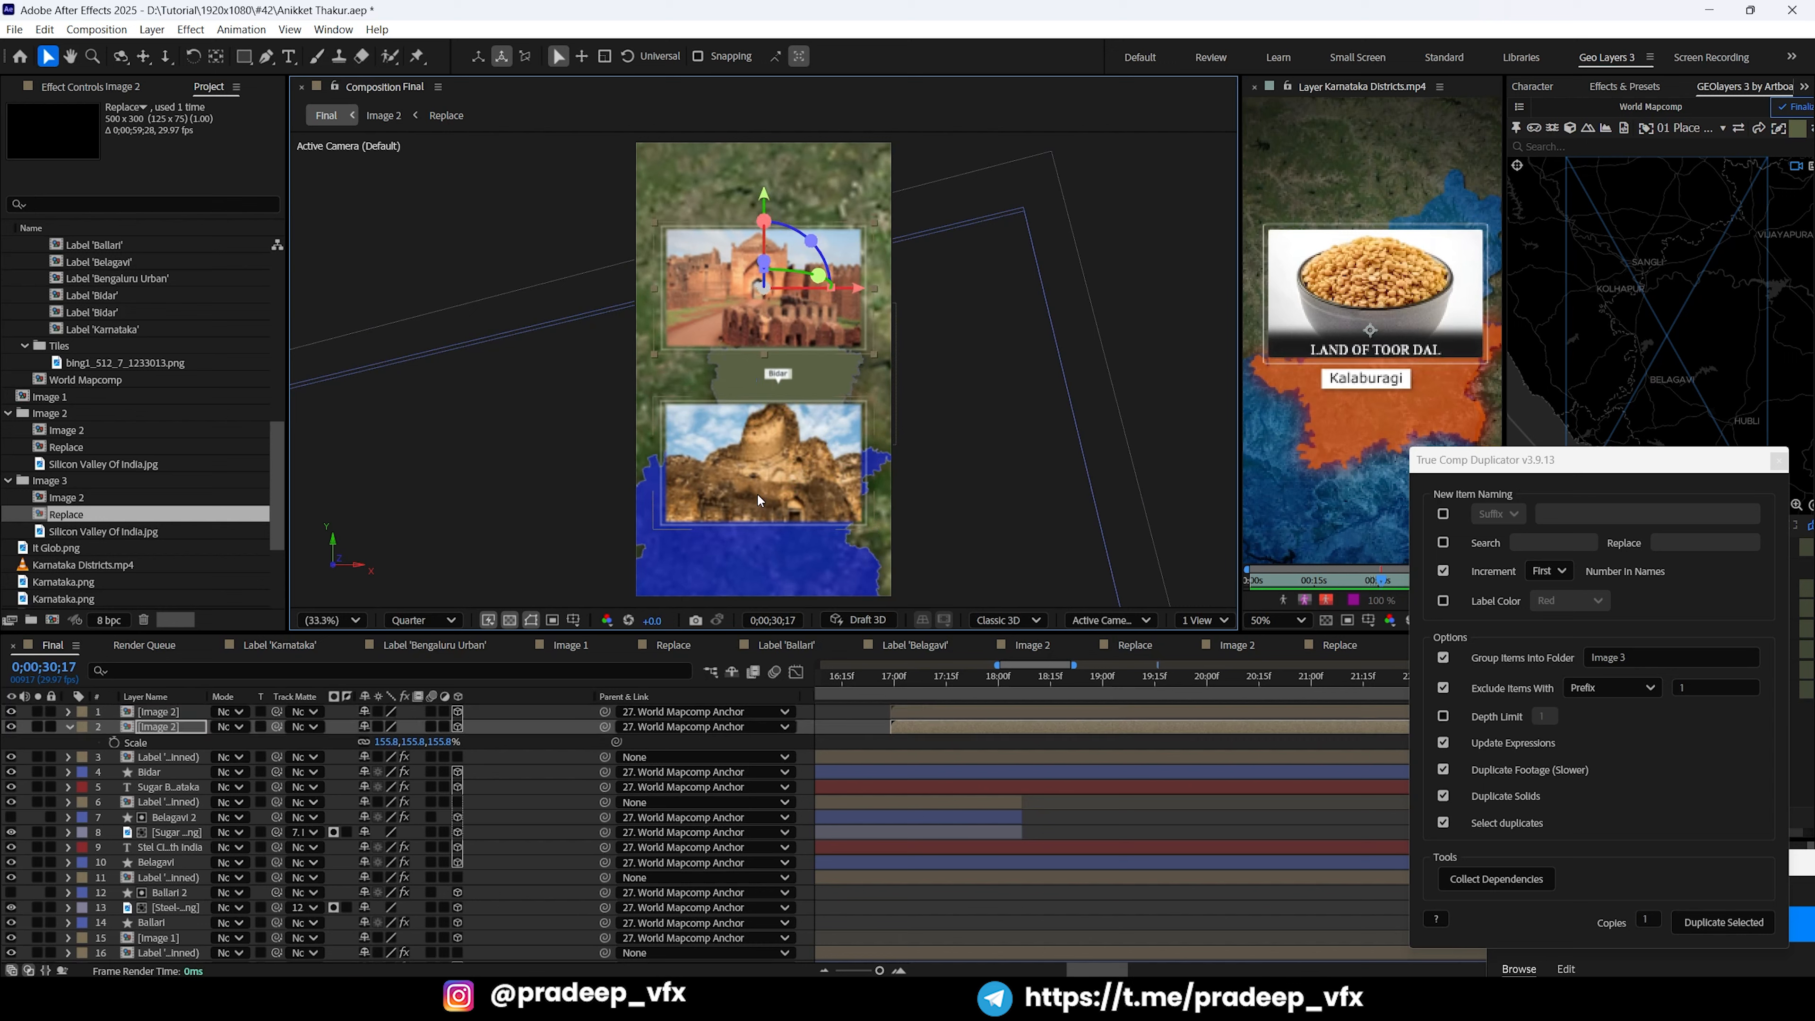
# Step: Enlarge the Bidar label between the two monument pictures and save the project
pyautogui.click(930, 752)
pyautogui.scroll(-5, 1059, 771)
pyautogui.hotkey('ctrl', 's')
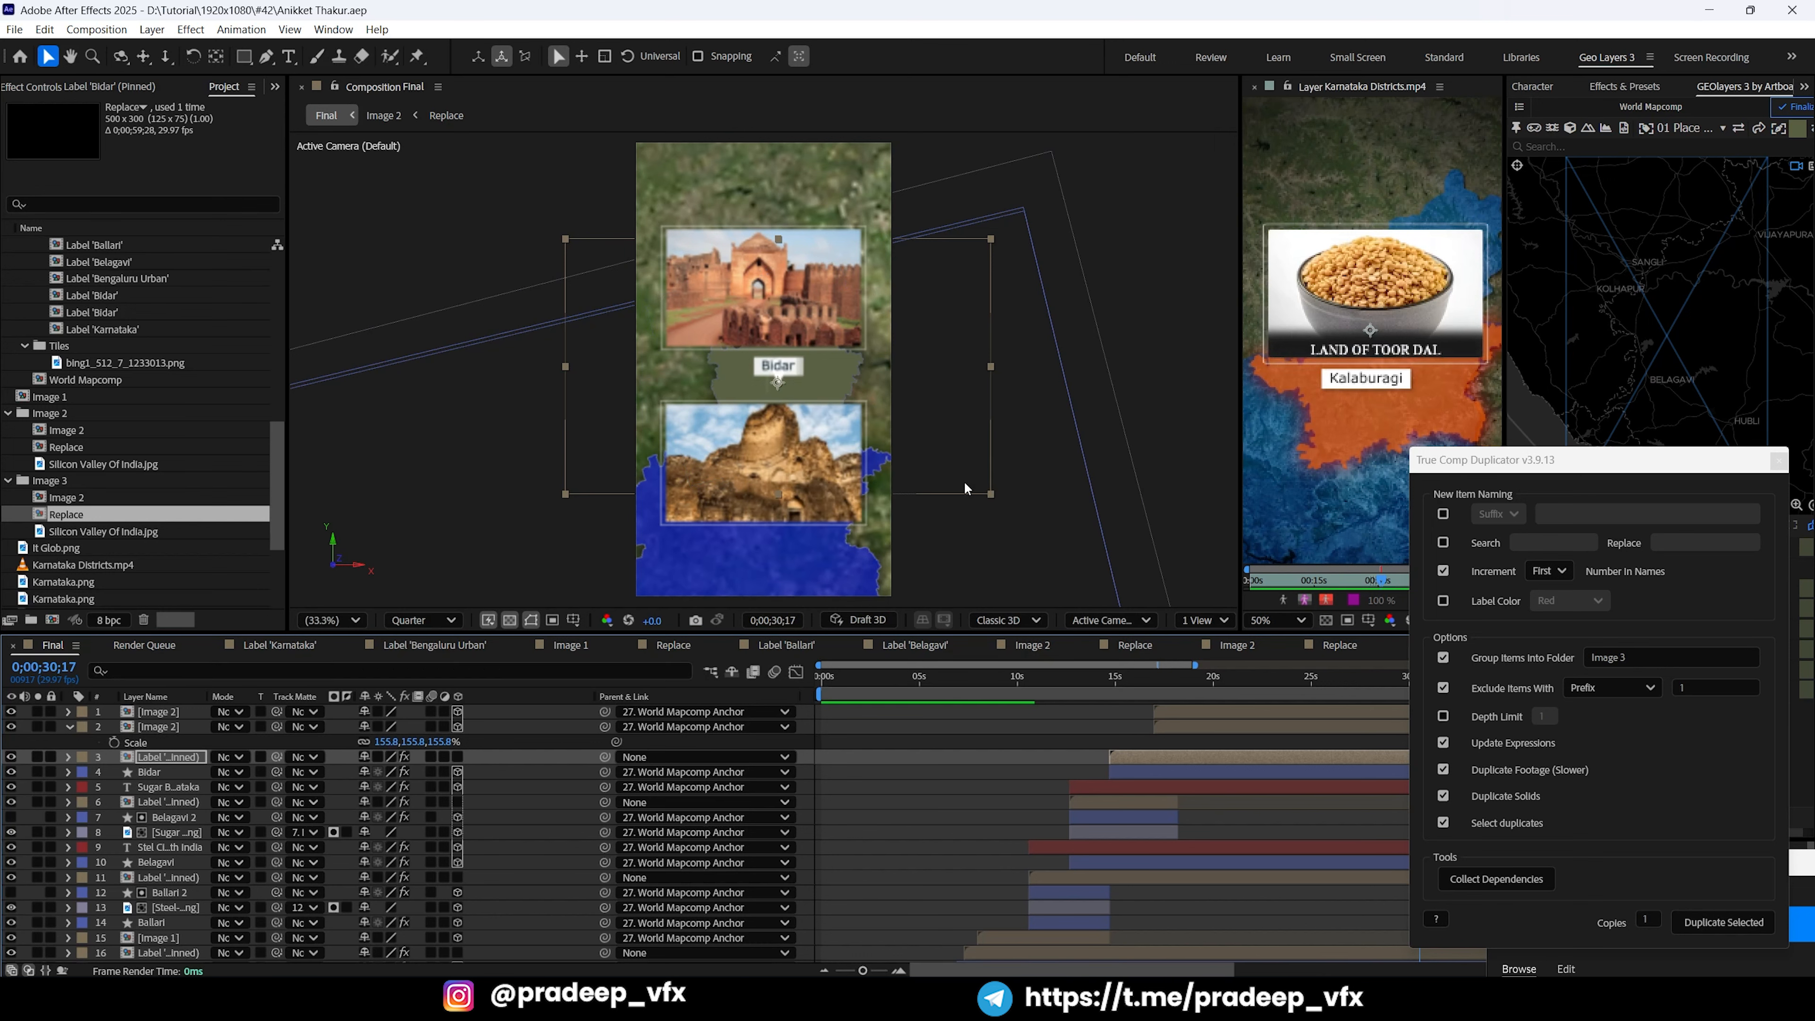
# Step: Shift both Image 2 layers earlier so they start together with the pinned Bidar label layer, at about 0;00;14;21
pyautogui.scroll(-2, 962, 379)
pyautogui.click(1107, 697)
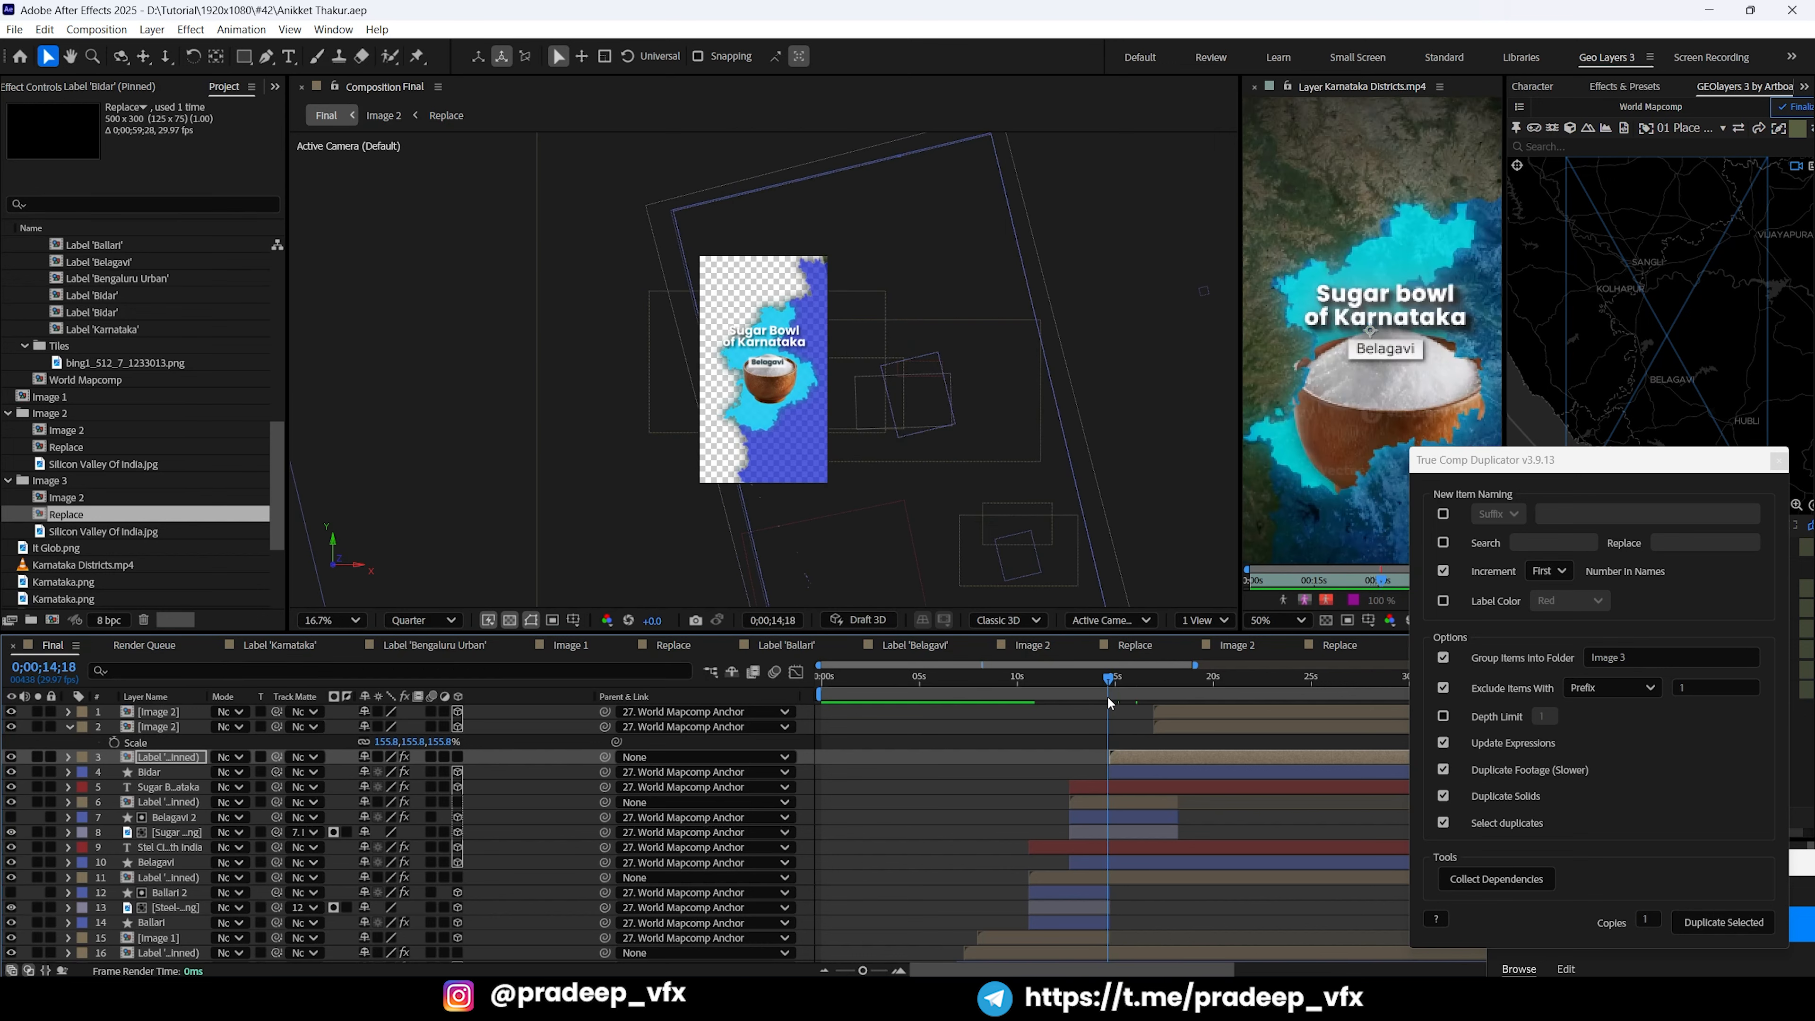
pyautogui.scroll(-2, 1107, 694)
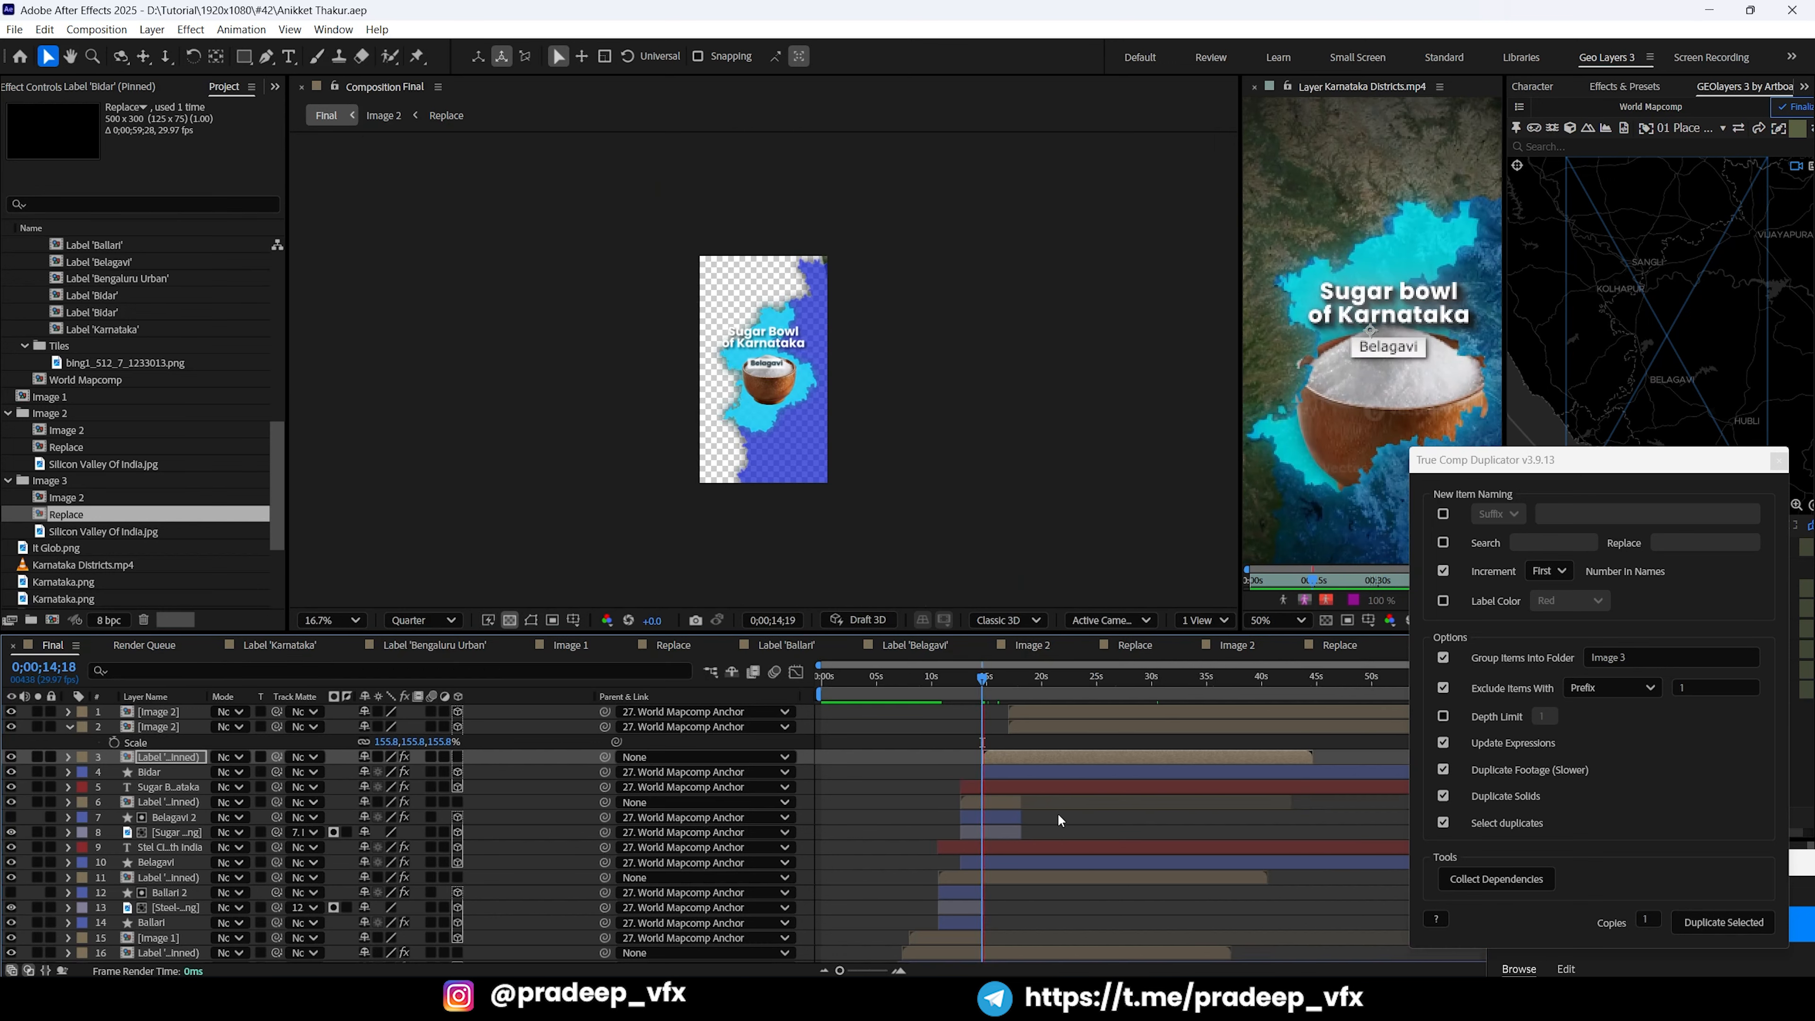
pyautogui.click(999, 677)
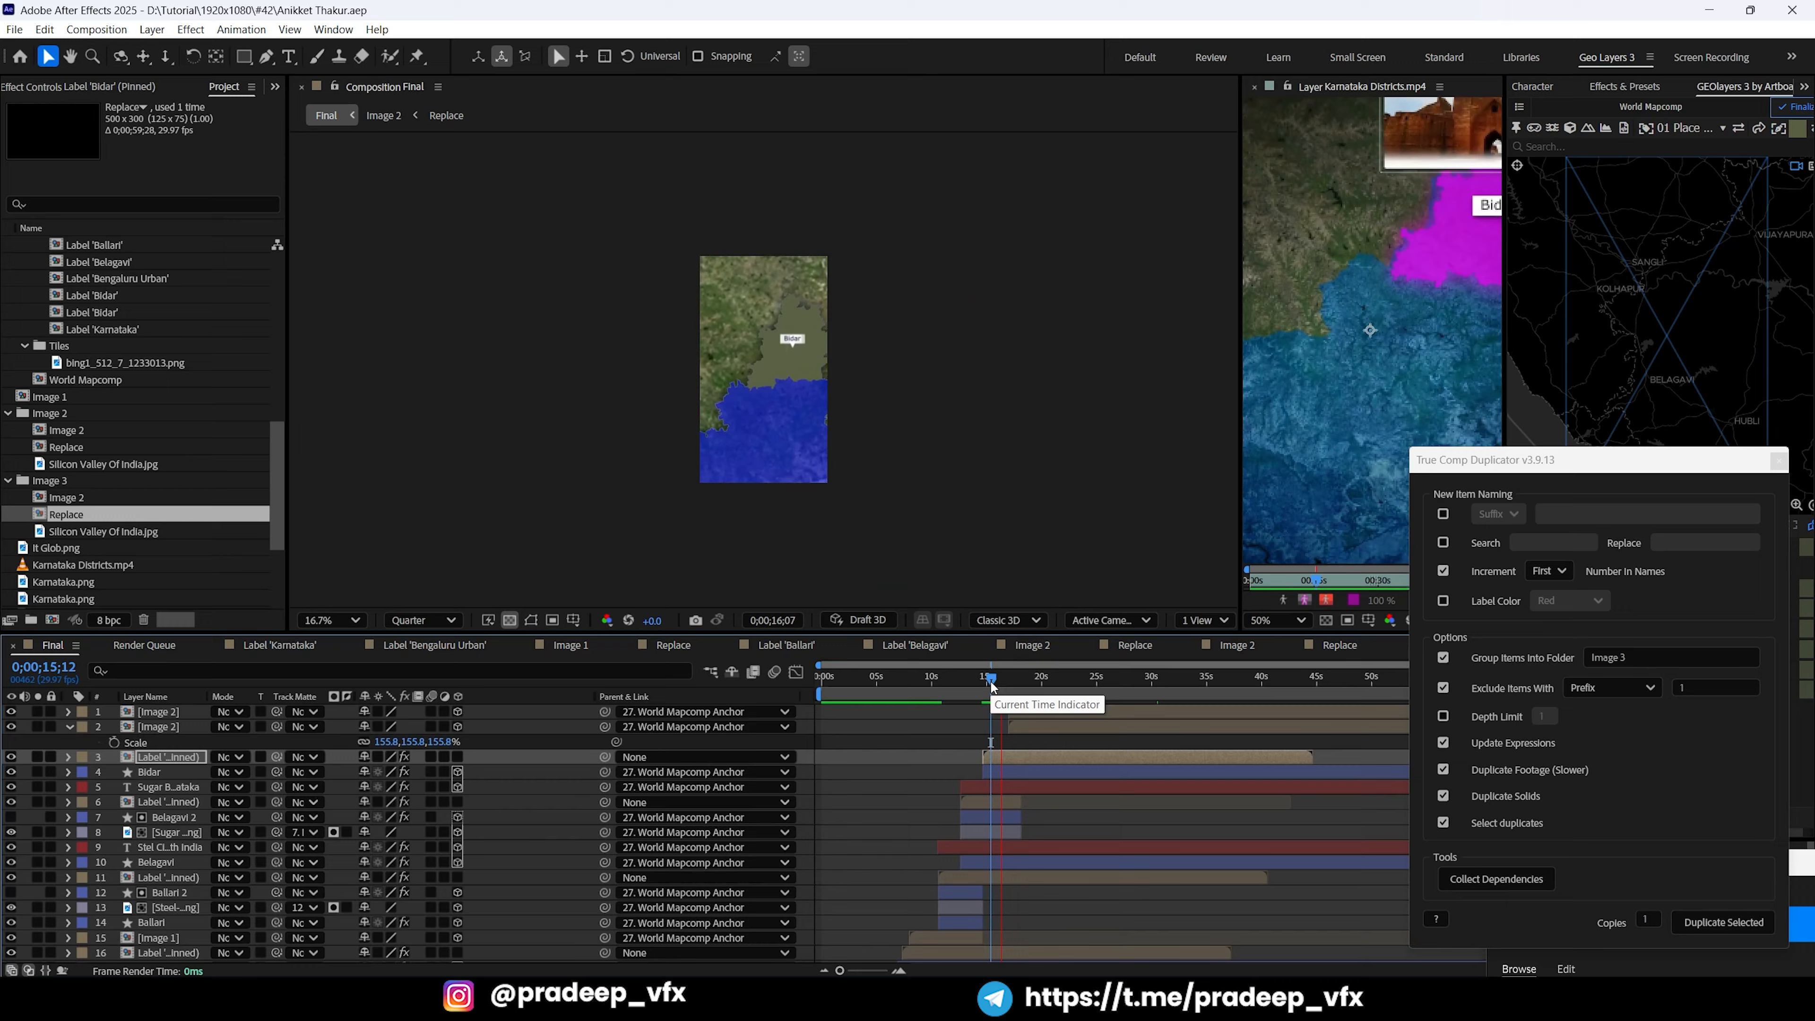
pyautogui.press('`')
pyautogui.click(1150, 172)
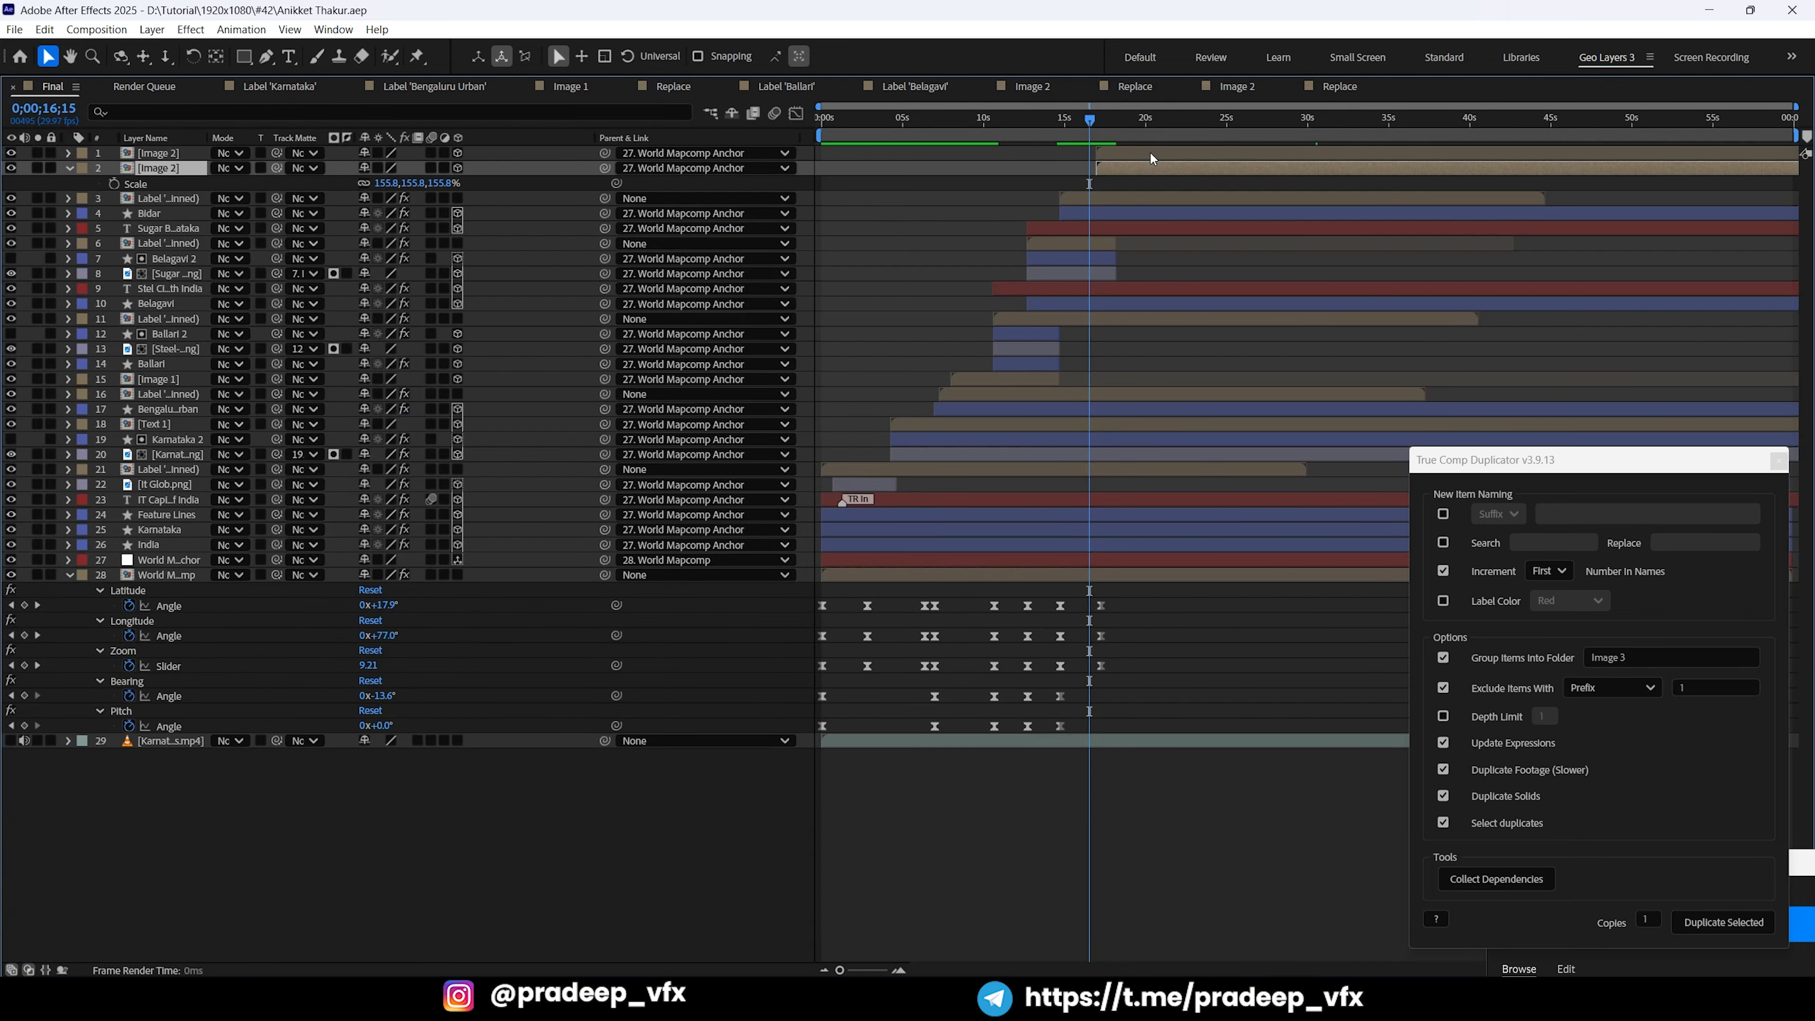
pyautogui.keyDown('ctrl'); pyautogui.click(1150, 152); pyautogui.keyUp('ctrl')
pyautogui.moveTo(1143, 168); pyautogui.dragTo(1126, 177)
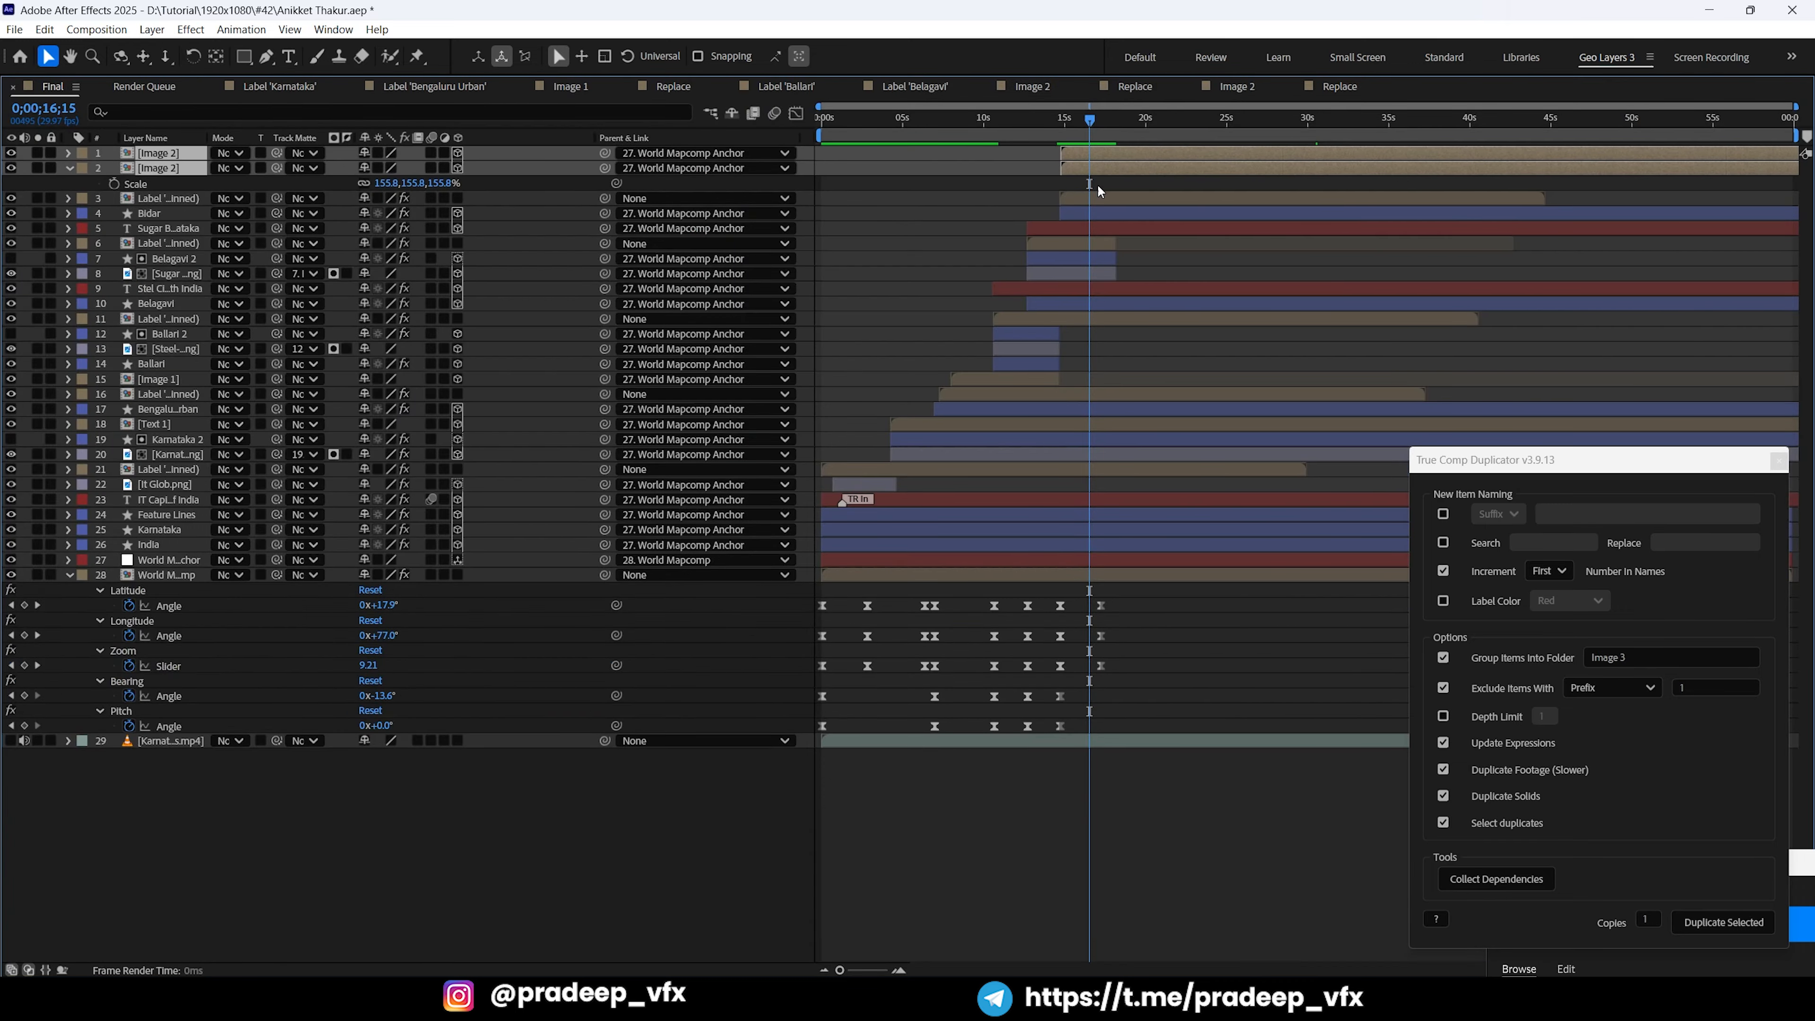
pyautogui.click(1088, 207)
pyautogui.press('i')
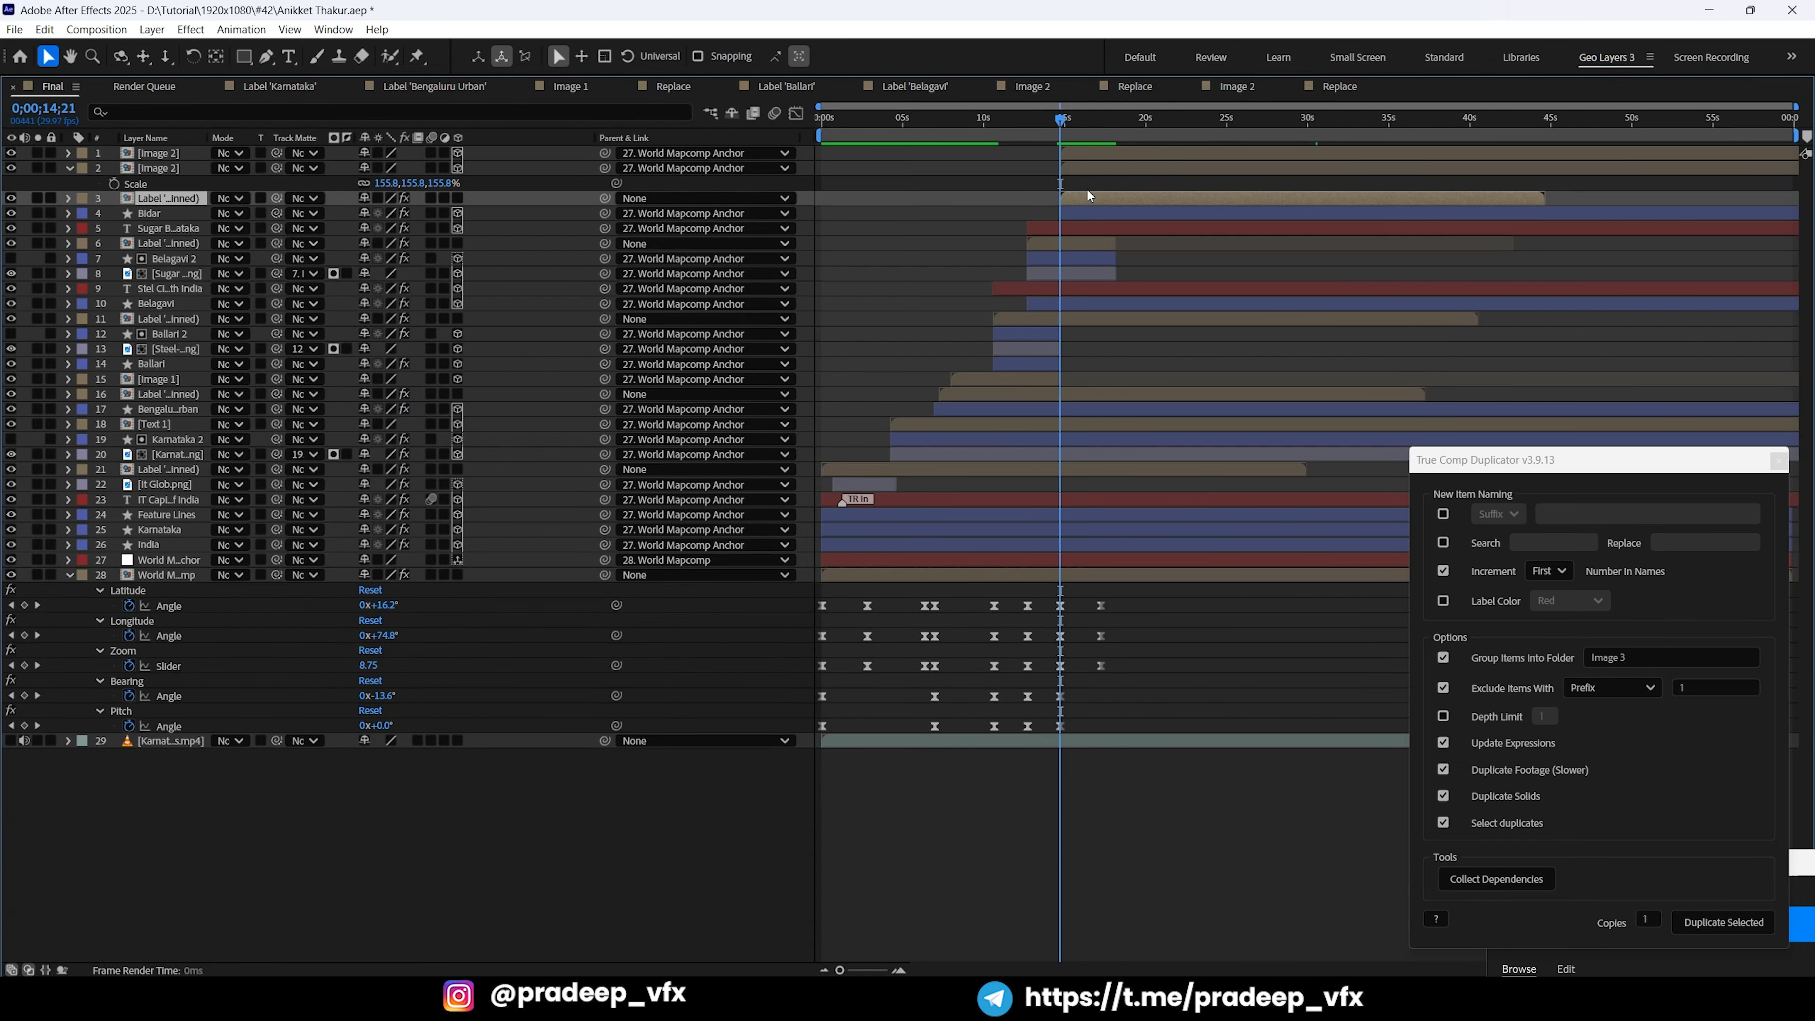
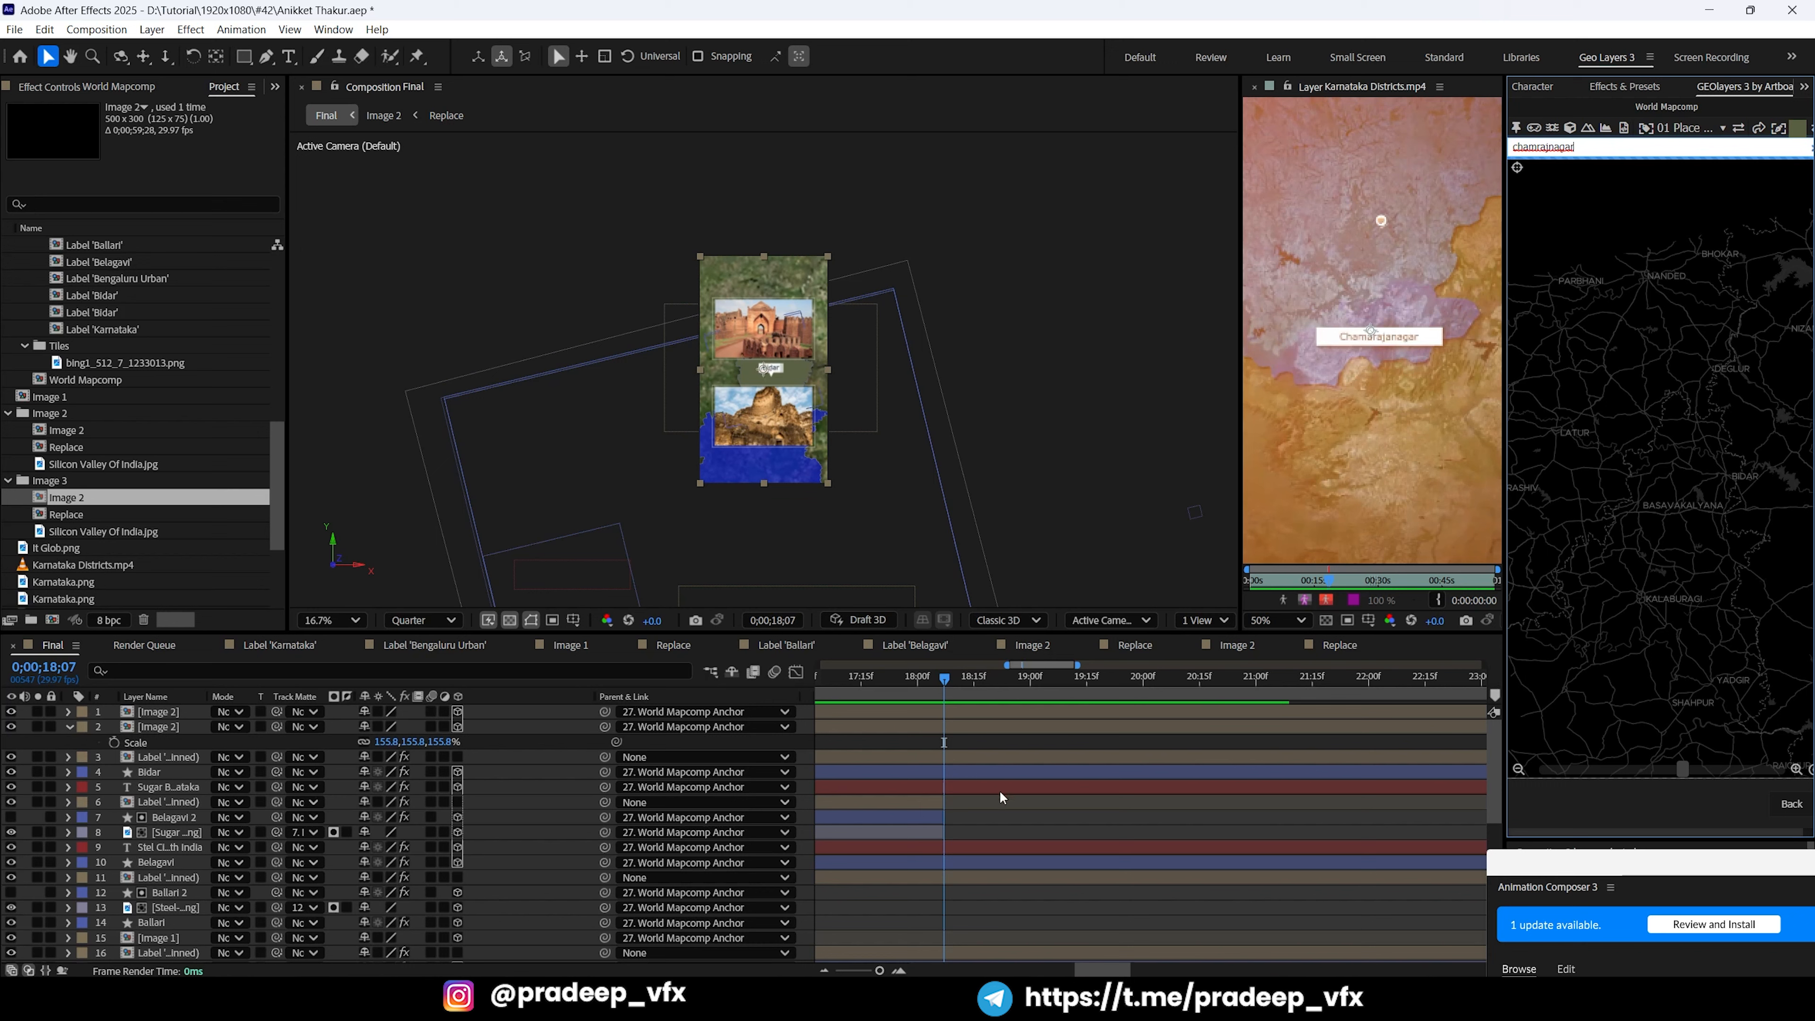
pyautogui.click(1006, 809)
pyautogui.press('-')
pyautogui.press('-')
pyautogui.press('-')
pyautogui.press('-')
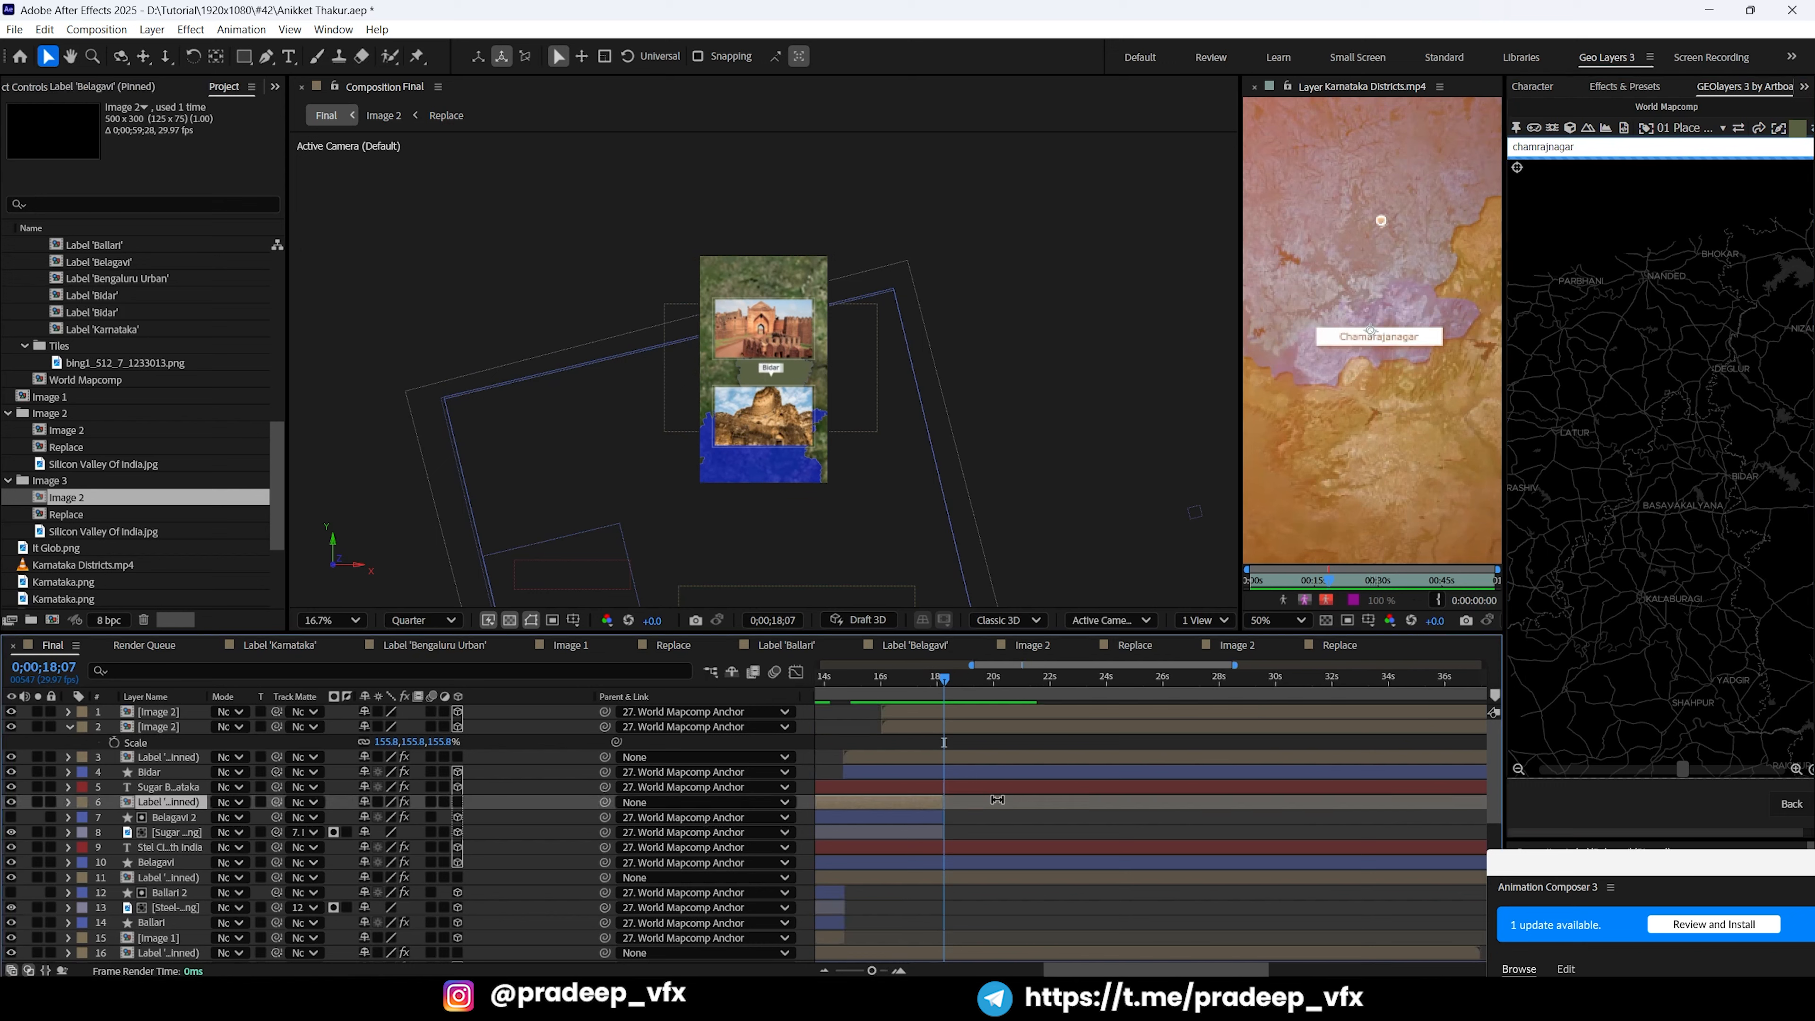
pyautogui.click(989, 679)
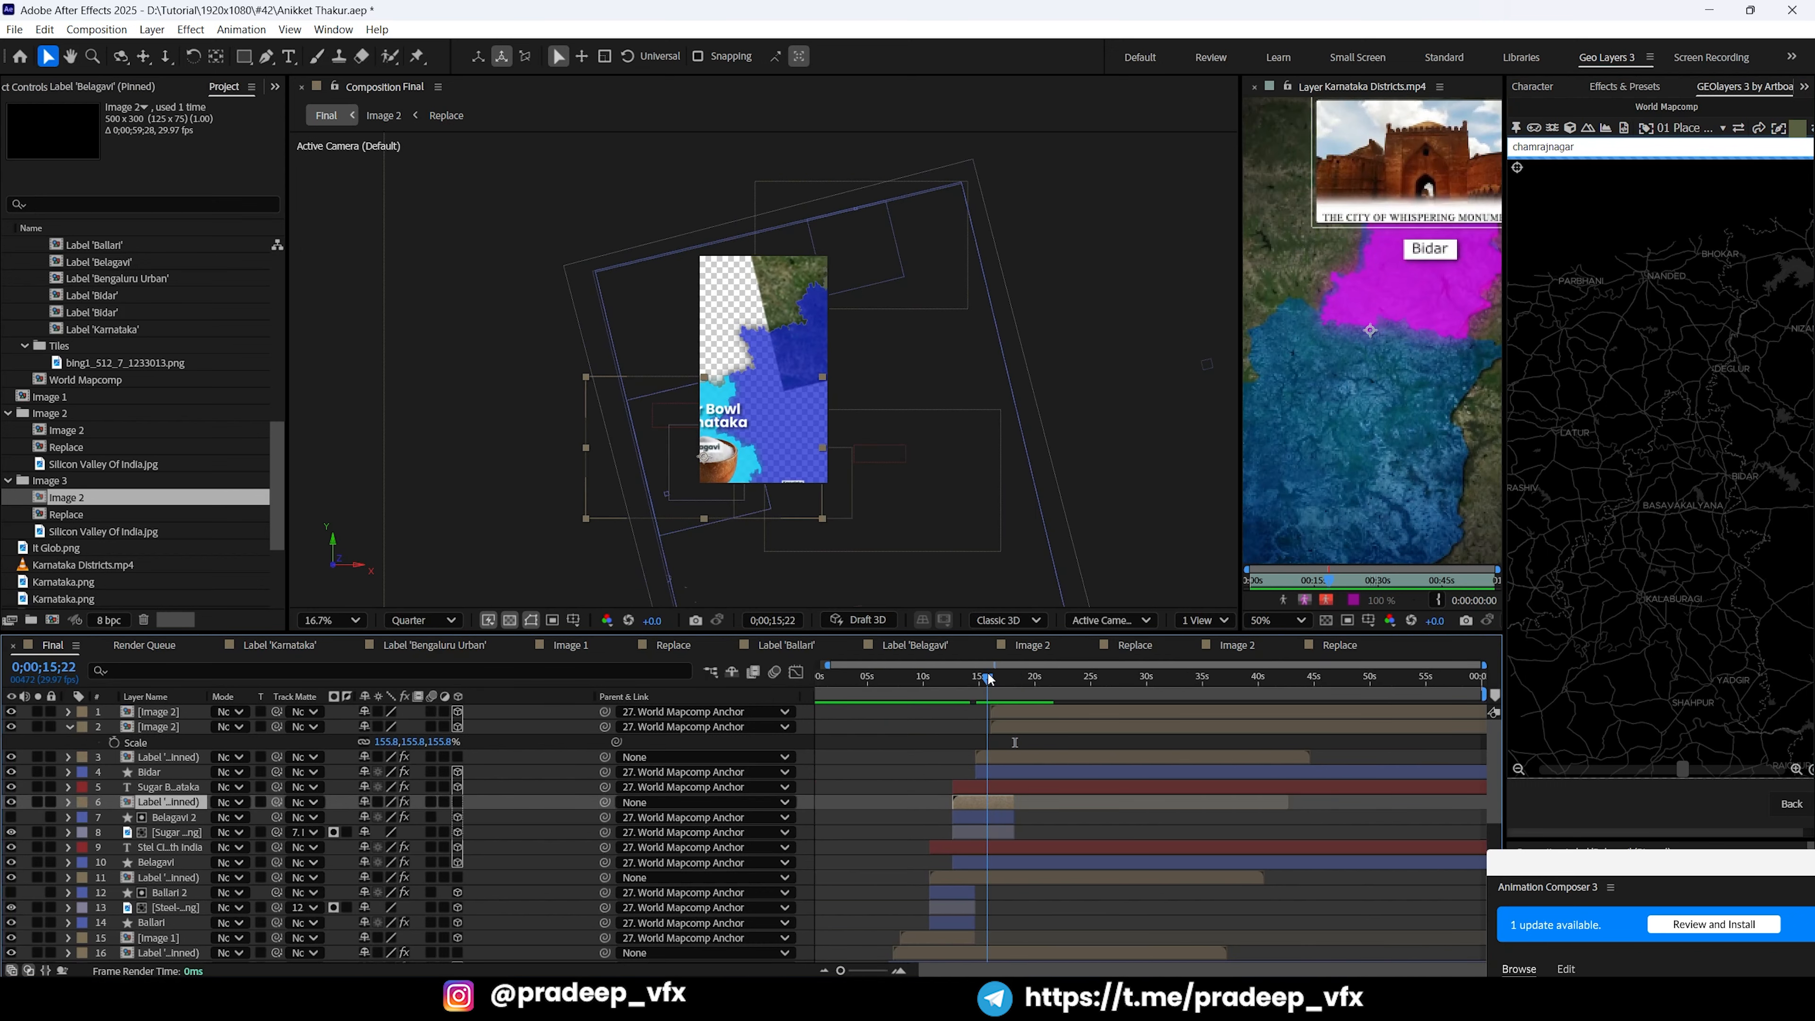
pyautogui.press('=')
pyautogui.press('=')
pyautogui.click(1000, 772)
pyautogui.click(855, 56)
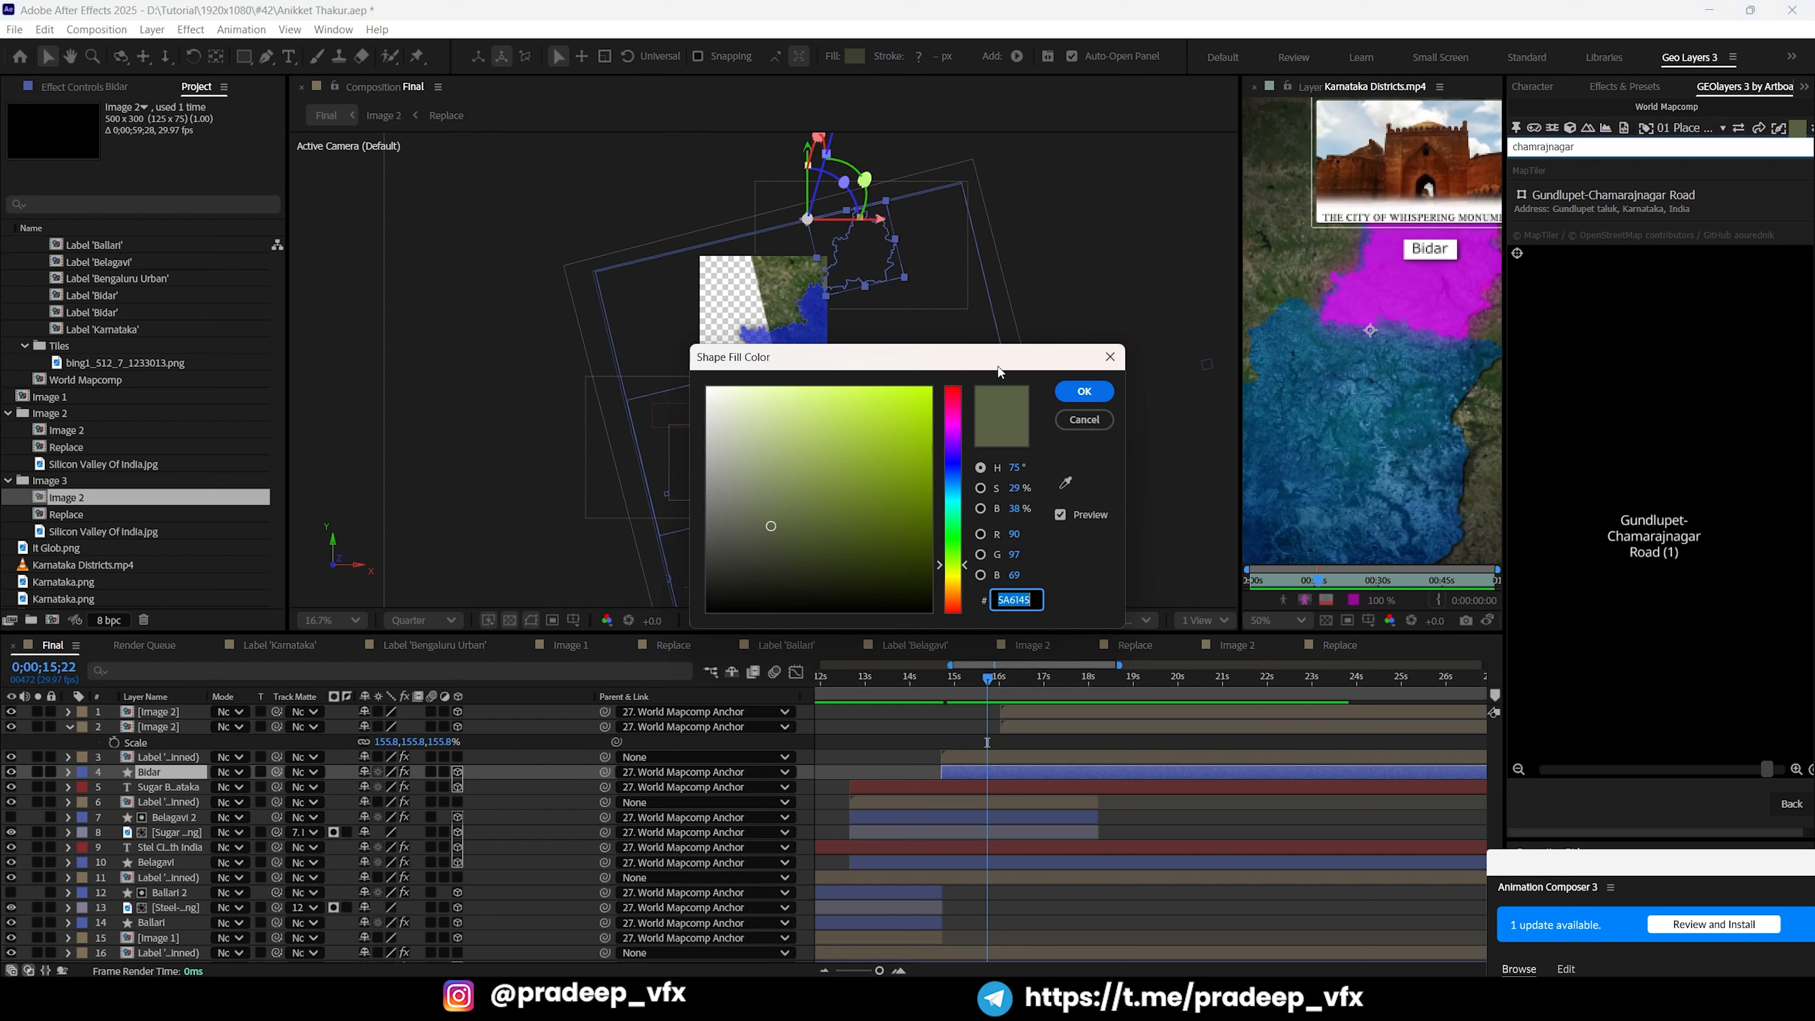
pyautogui.click(1082, 424)
# Step: Set the Bidar district shape's fill to blue #066CE7, starting from a colour sampled in the reference video
pyautogui.click(1041, 679)
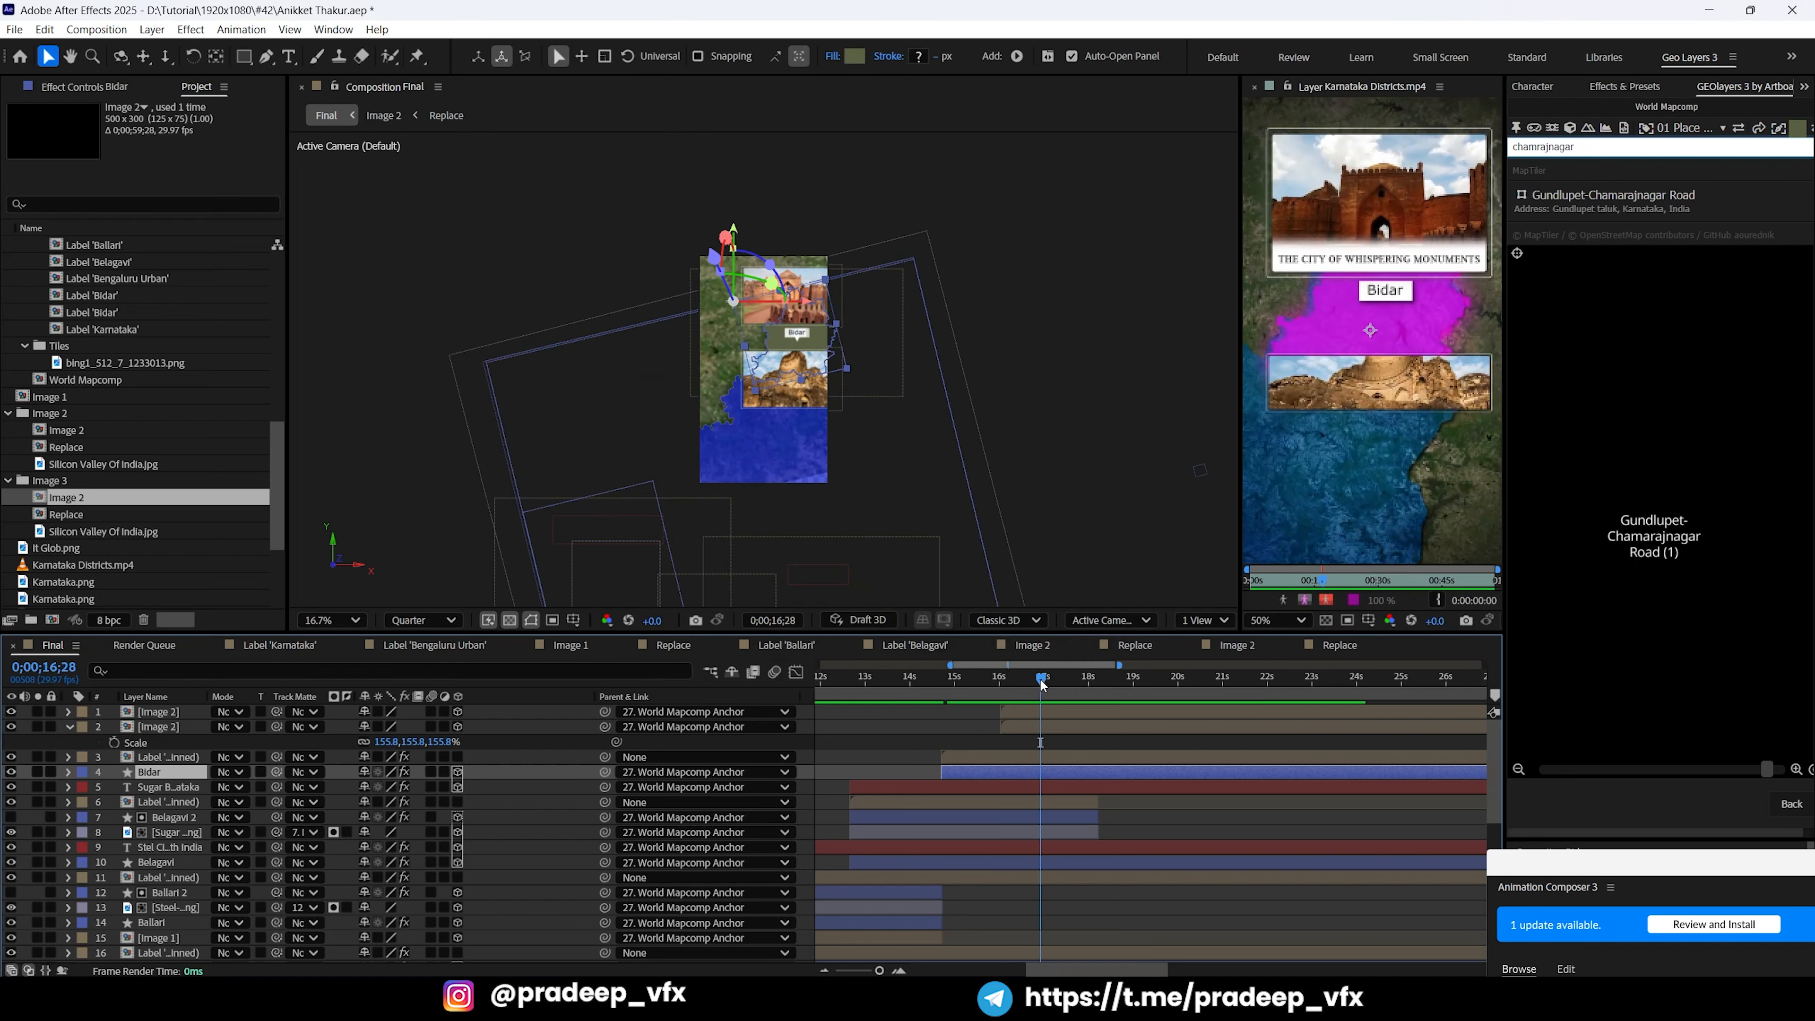
pyautogui.click(854, 56)
pyautogui.click(1066, 484)
pyautogui.click(1336, 457)
pyautogui.click(923, 406)
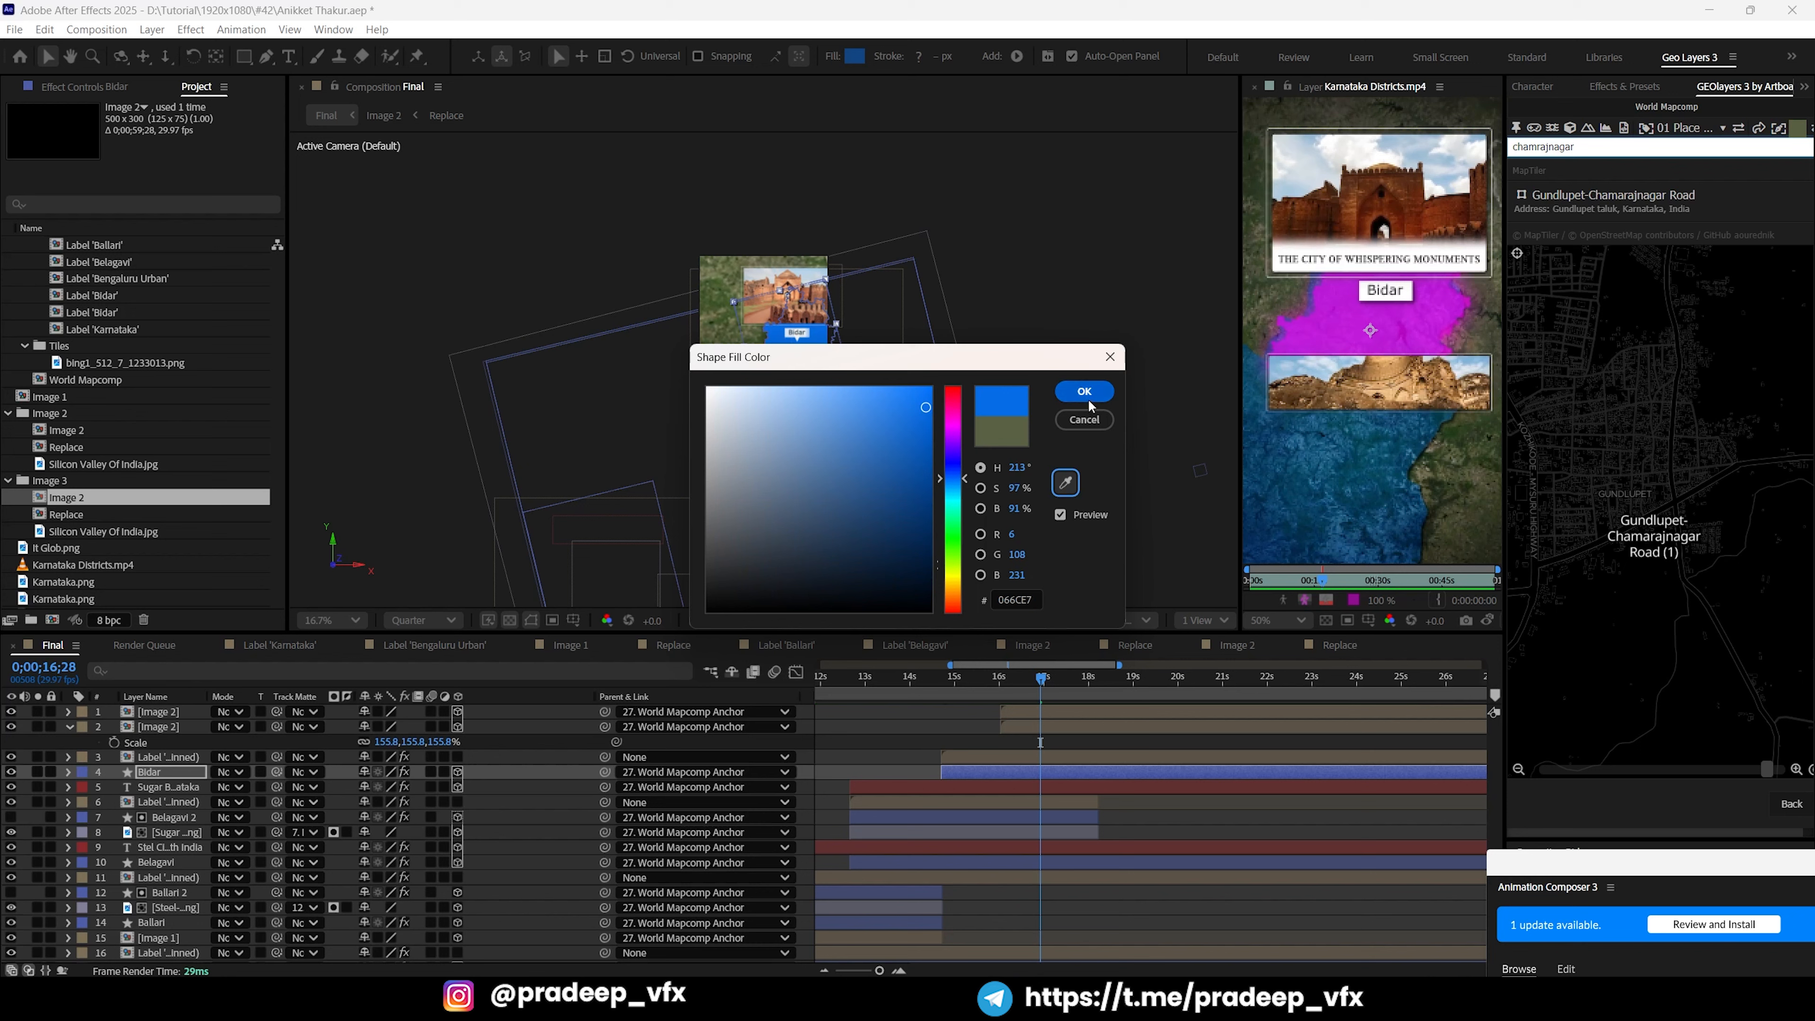
pyautogui.click(1088, 397)
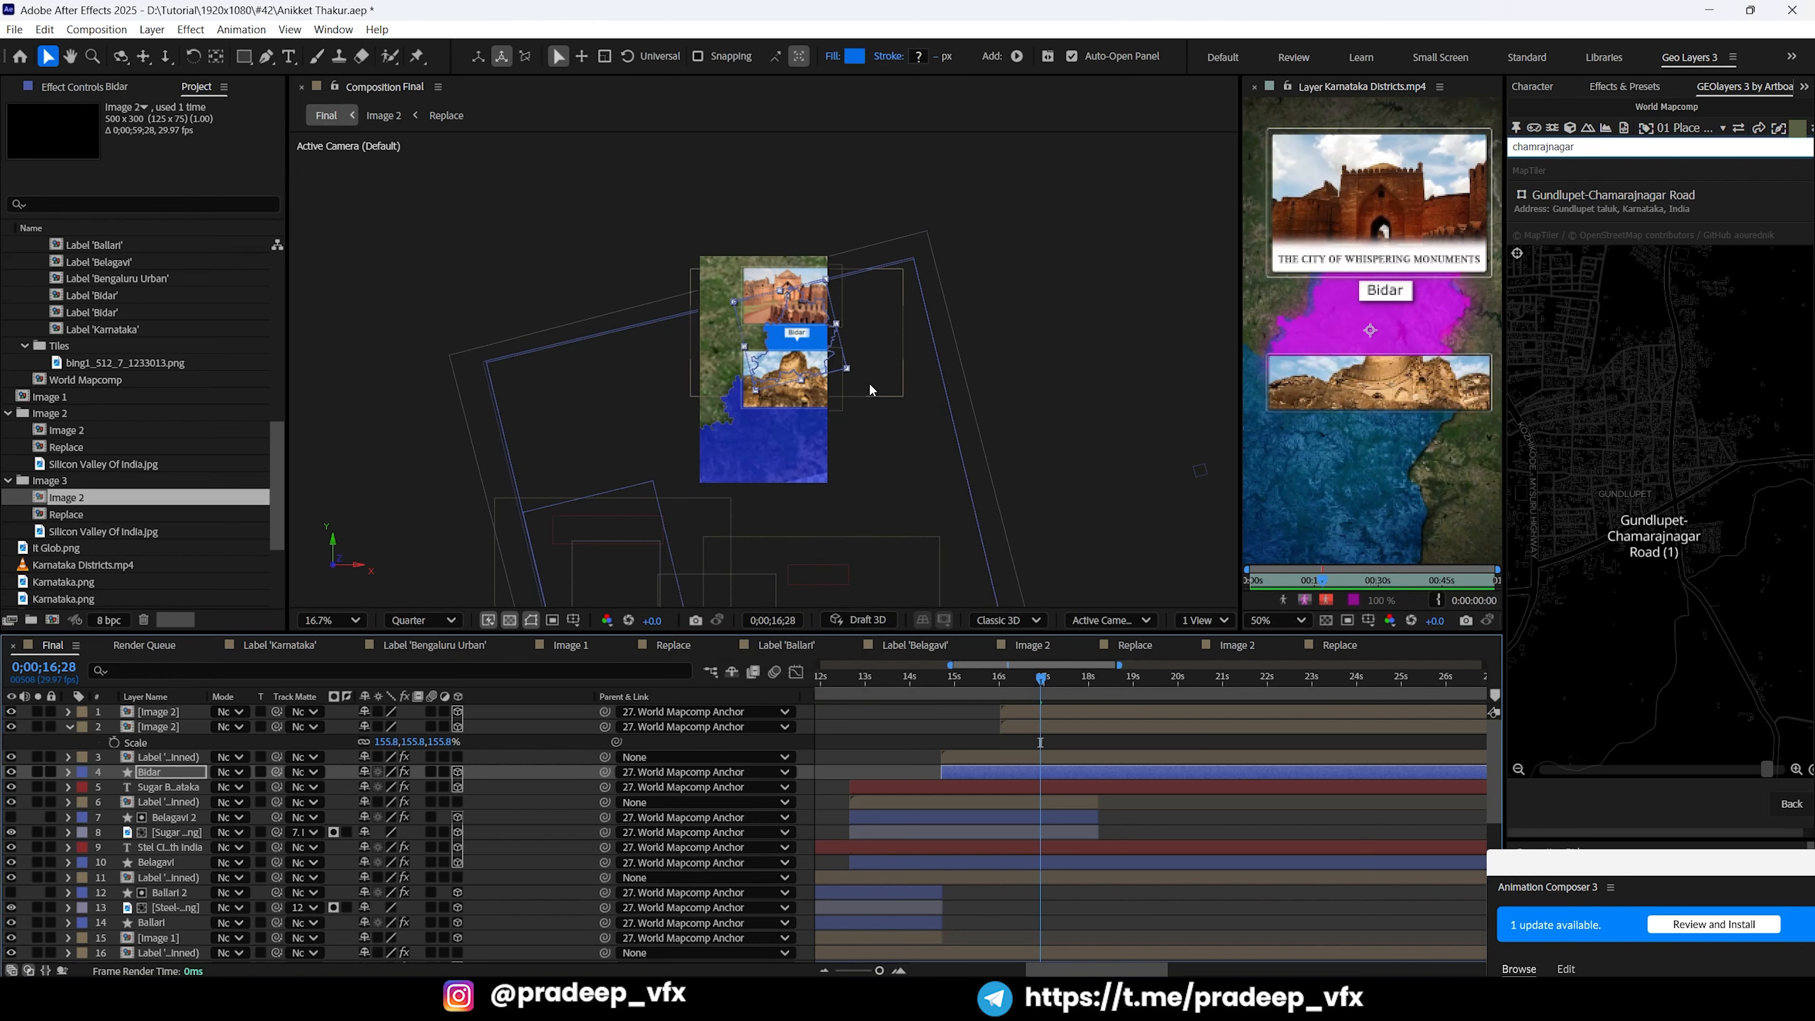
# Step: Set the Bidar district shape's fill to the magenta sampled from Bidar in the reference video
pyautogui.click(854, 56)
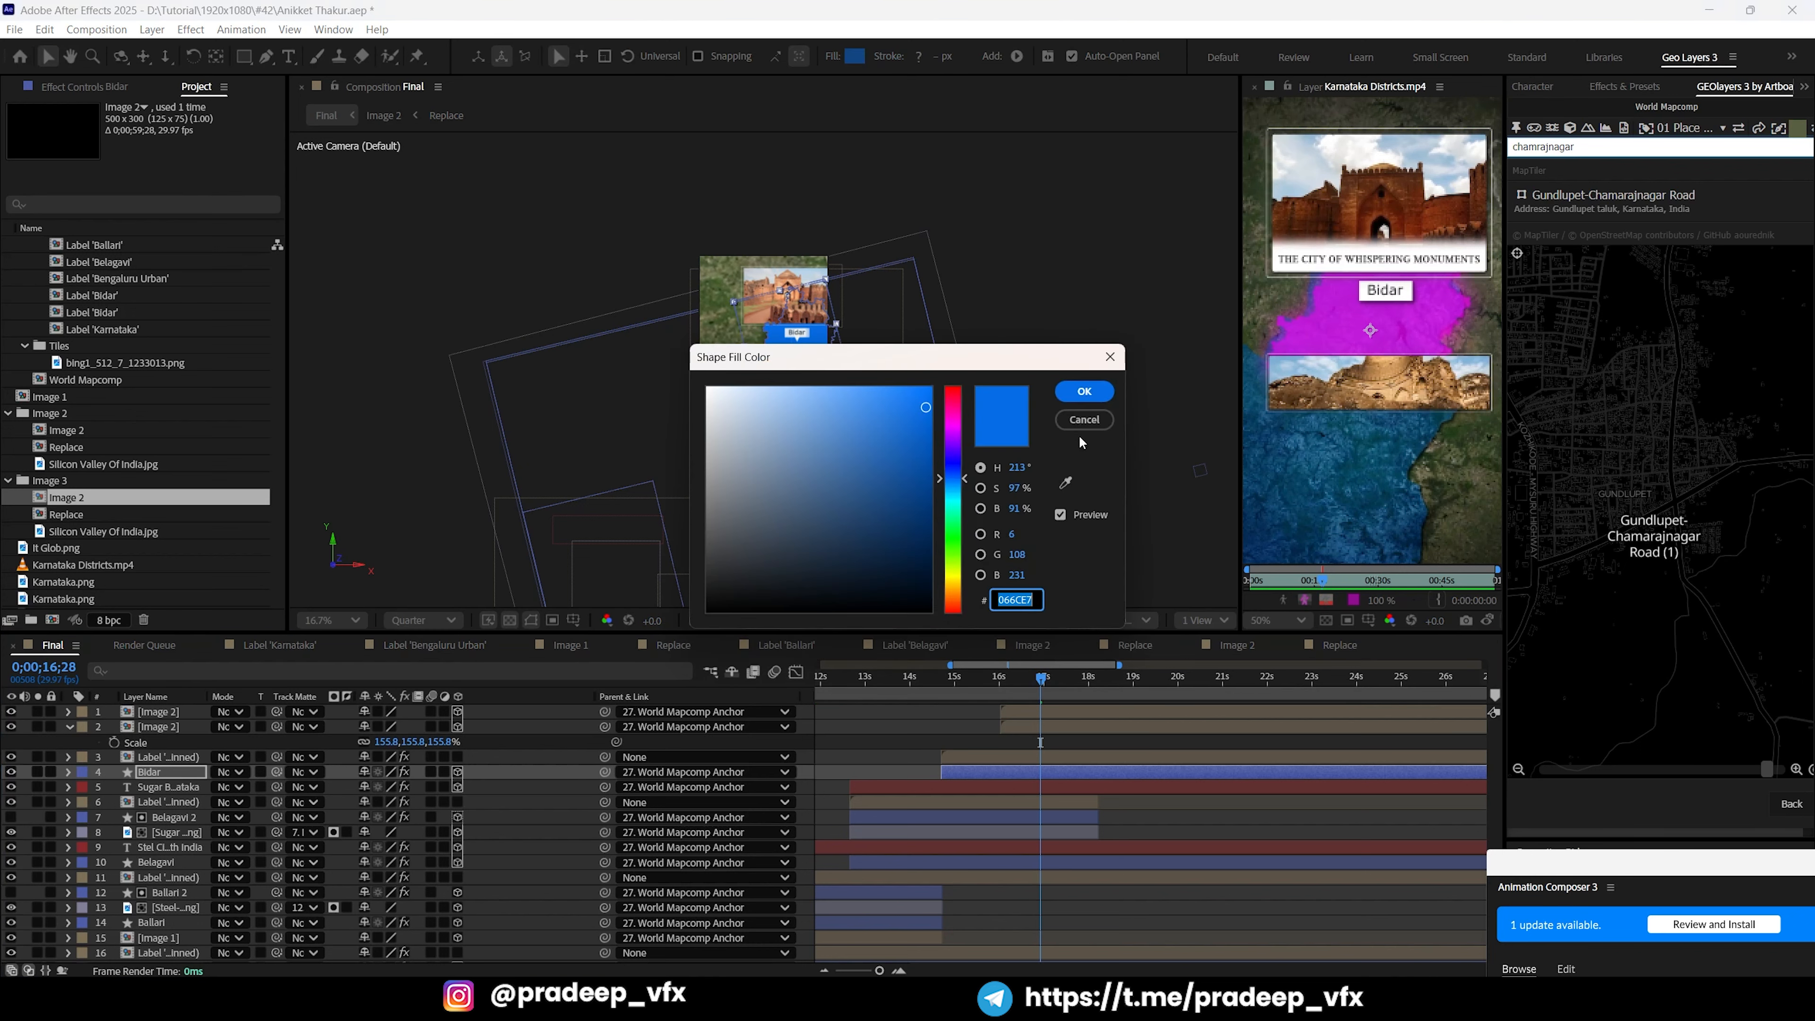
pyautogui.click(1065, 482)
pyautogui.click(1325, 337)
pyautogui.click(1083, 391)
# Step: Change Color A of the Bidar layer's Radius Glow effect to a very dark purple
pyautogui.scroll(2, 763, 369)
pyautogui.press('F3')
pyautogui.press('F2')
pyautogui.click(991, 771)
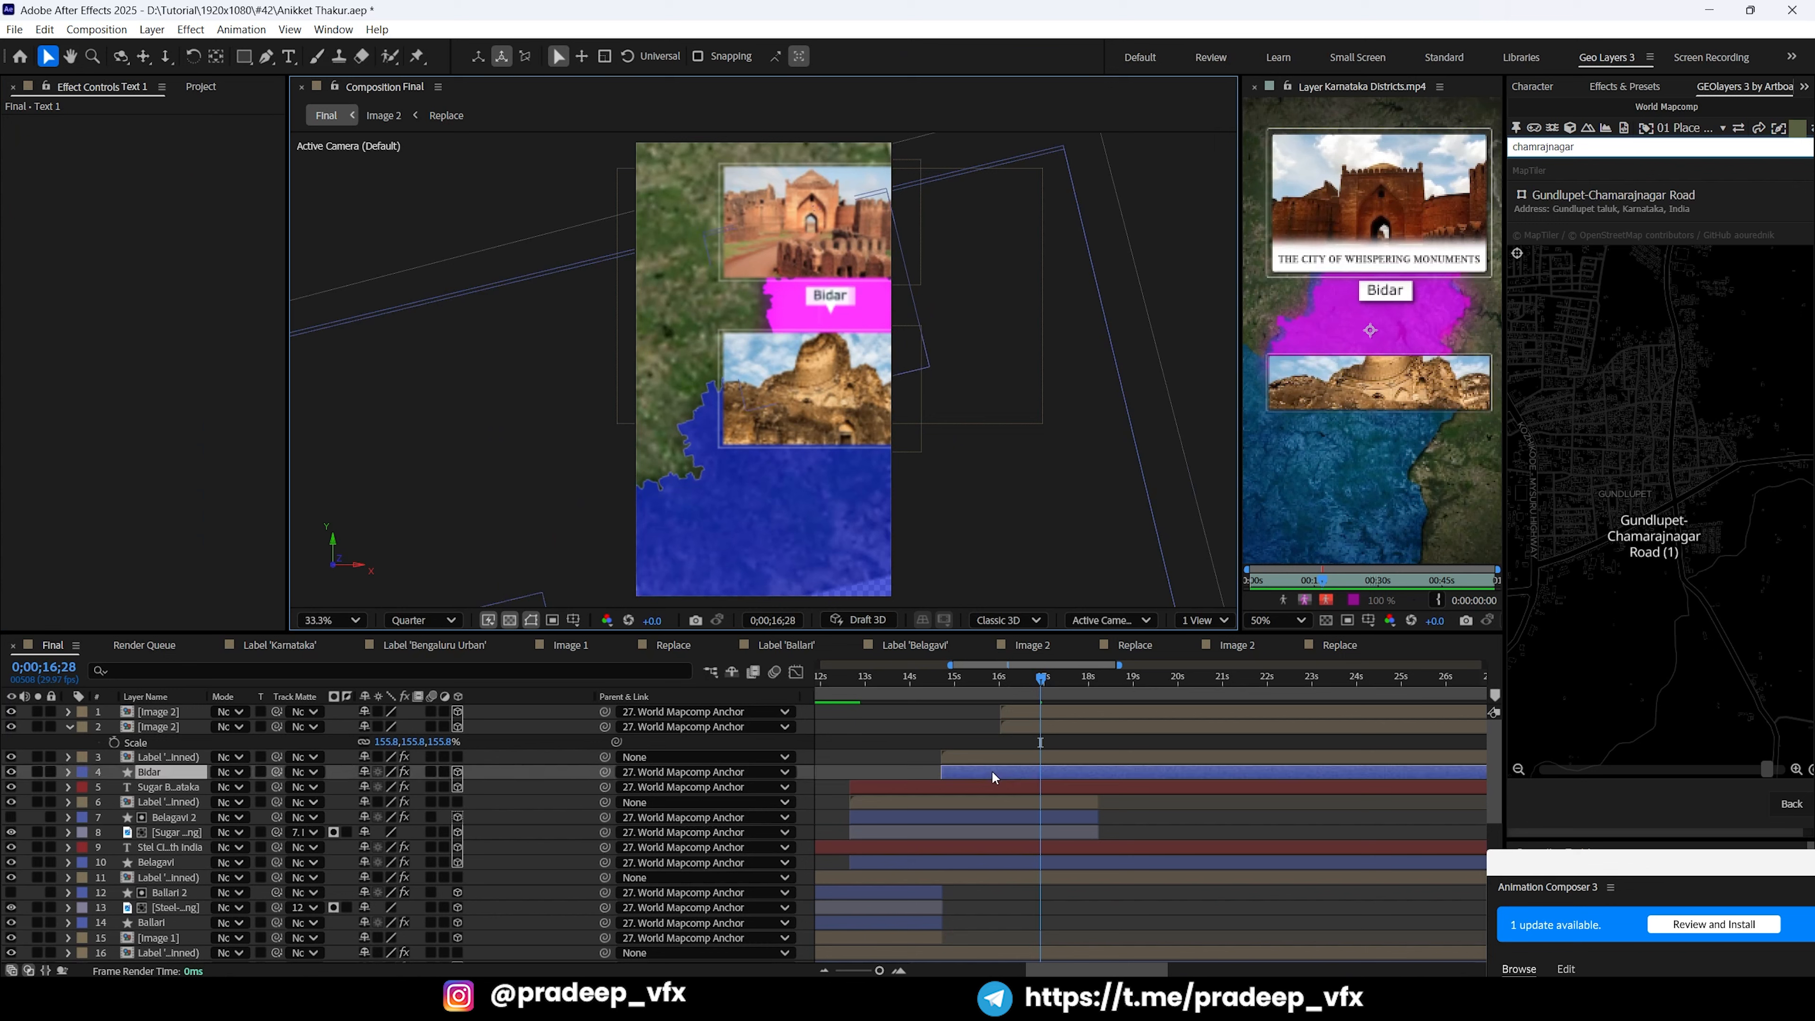
pyautogui.click(166, 372)
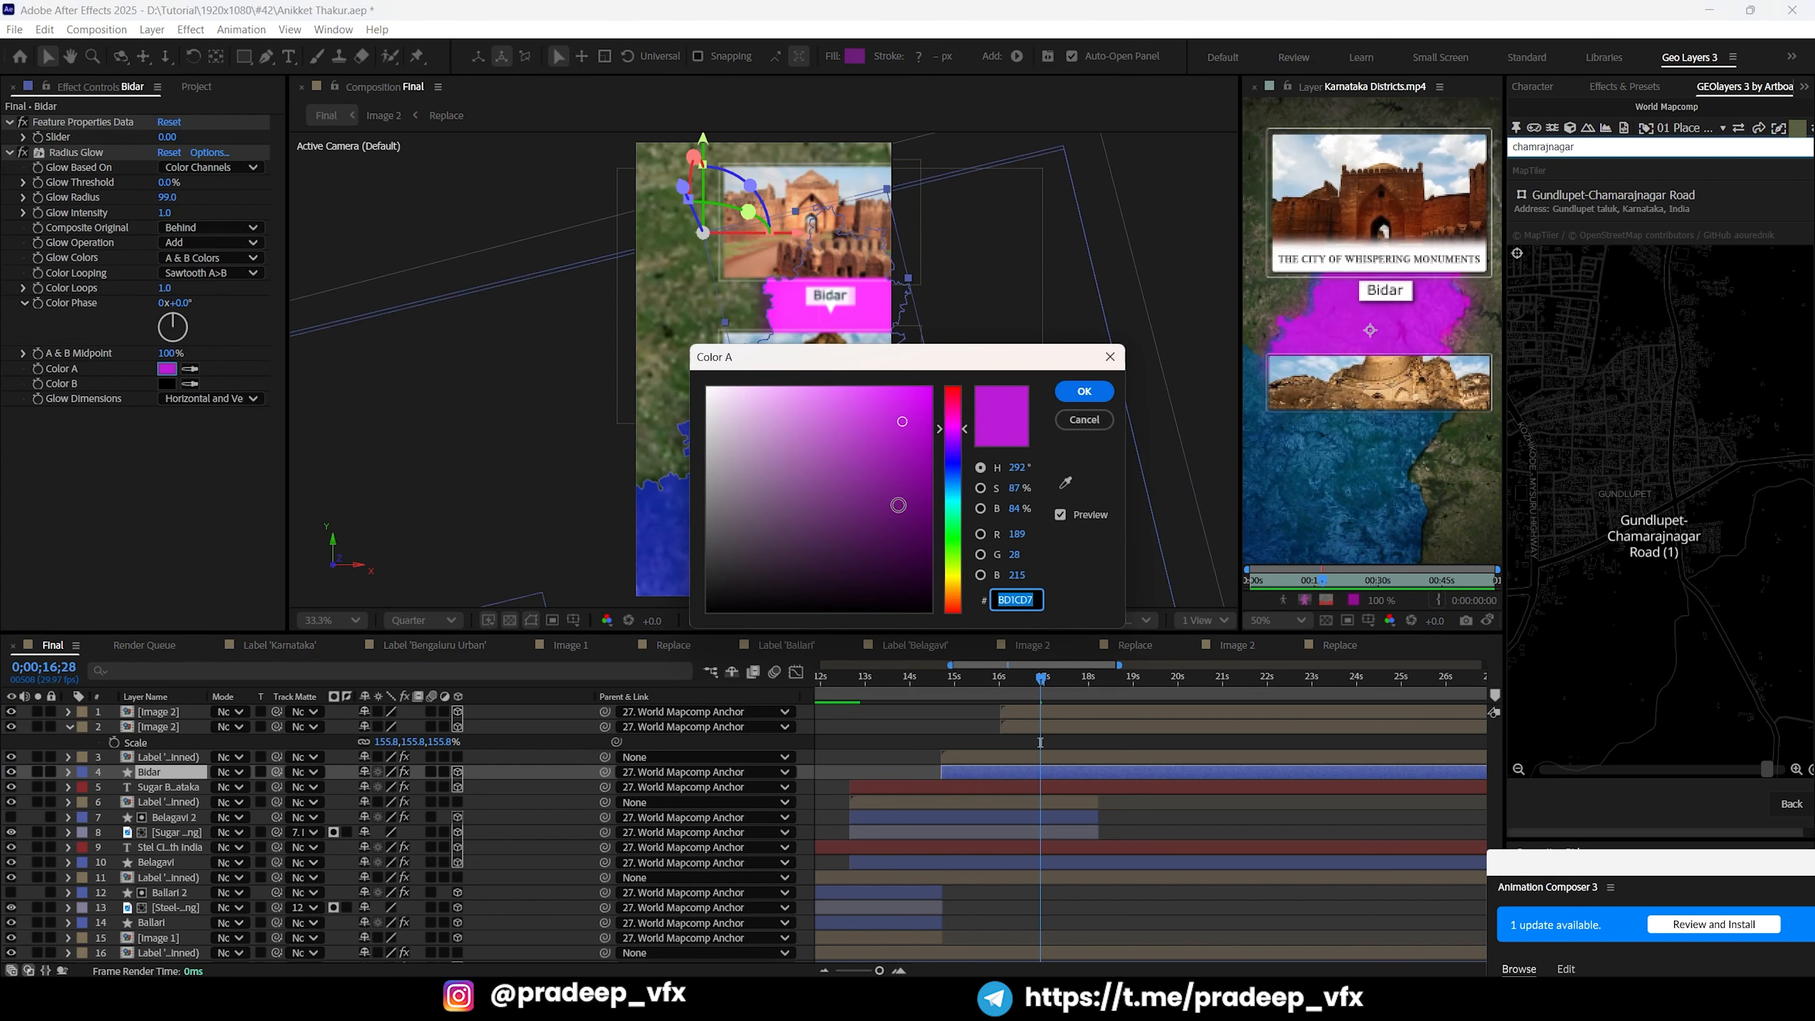
pyautogui.moveTo(901, 507); pyautogui.dragTo(930, 543)
pyautogui.click(1084, 390)
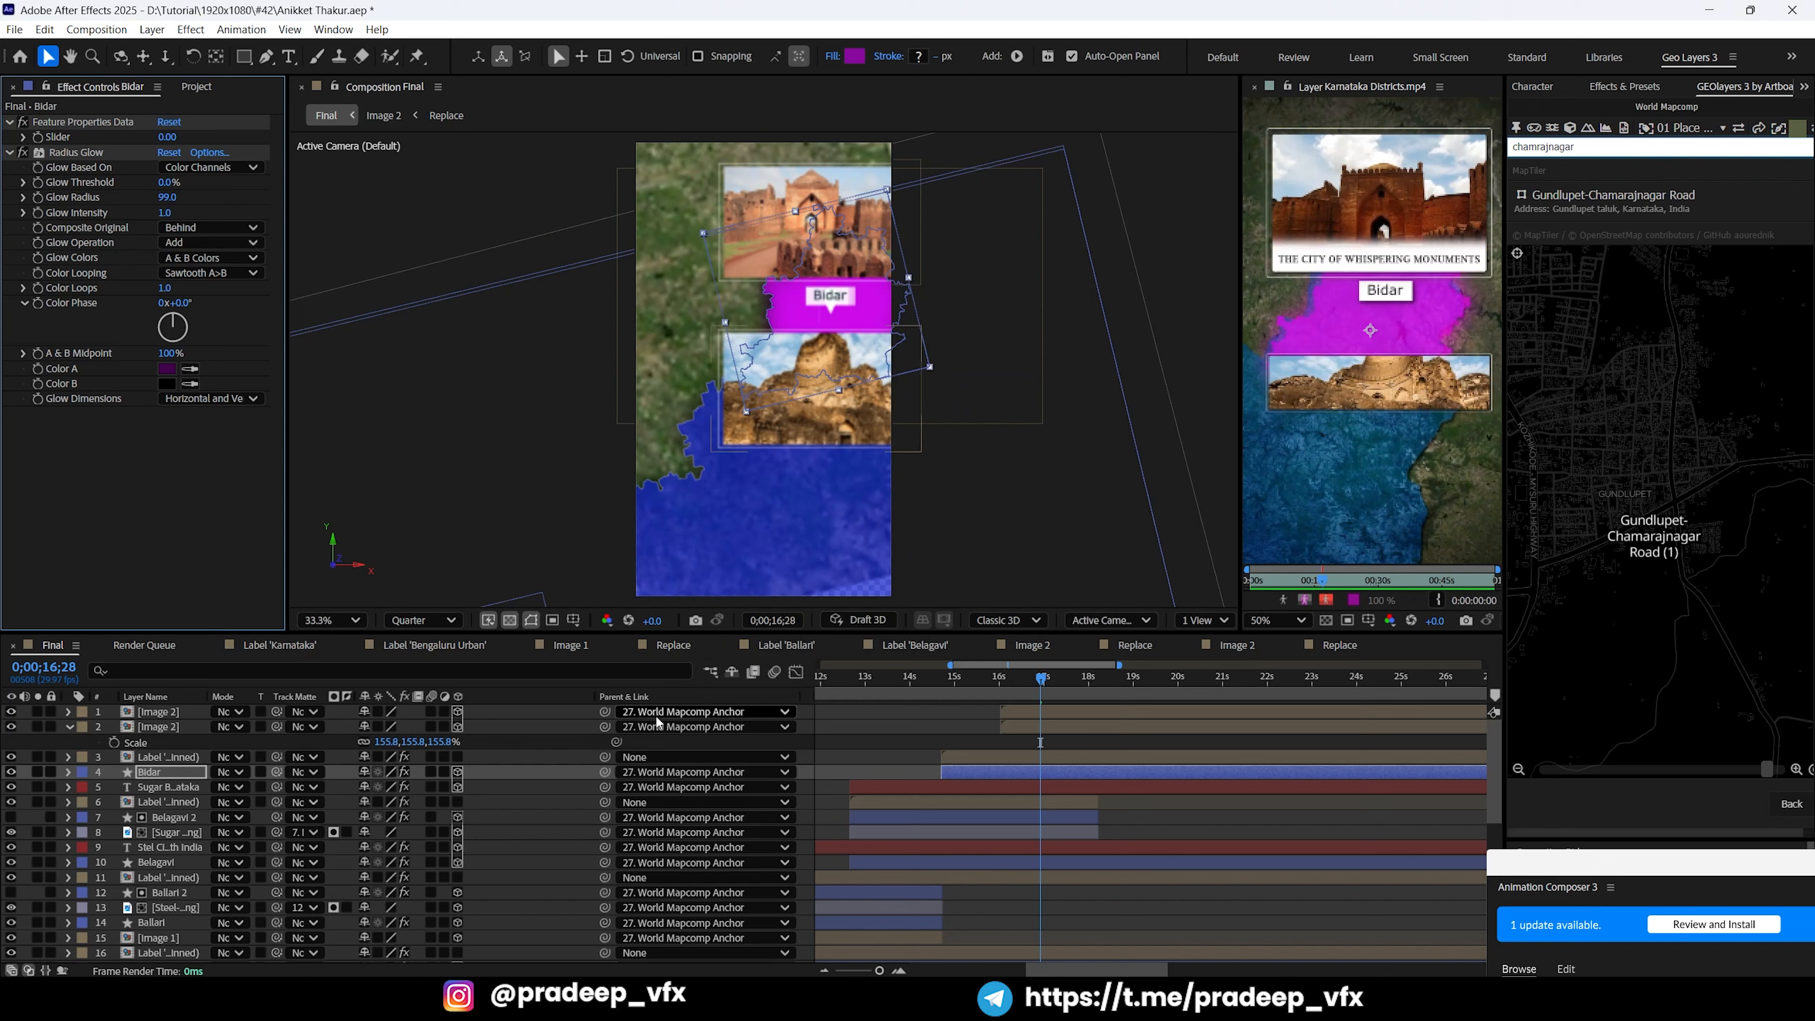
# Step: Set the Bidar district layer's opacity to 80% and save the project
pyautogui.press('t')
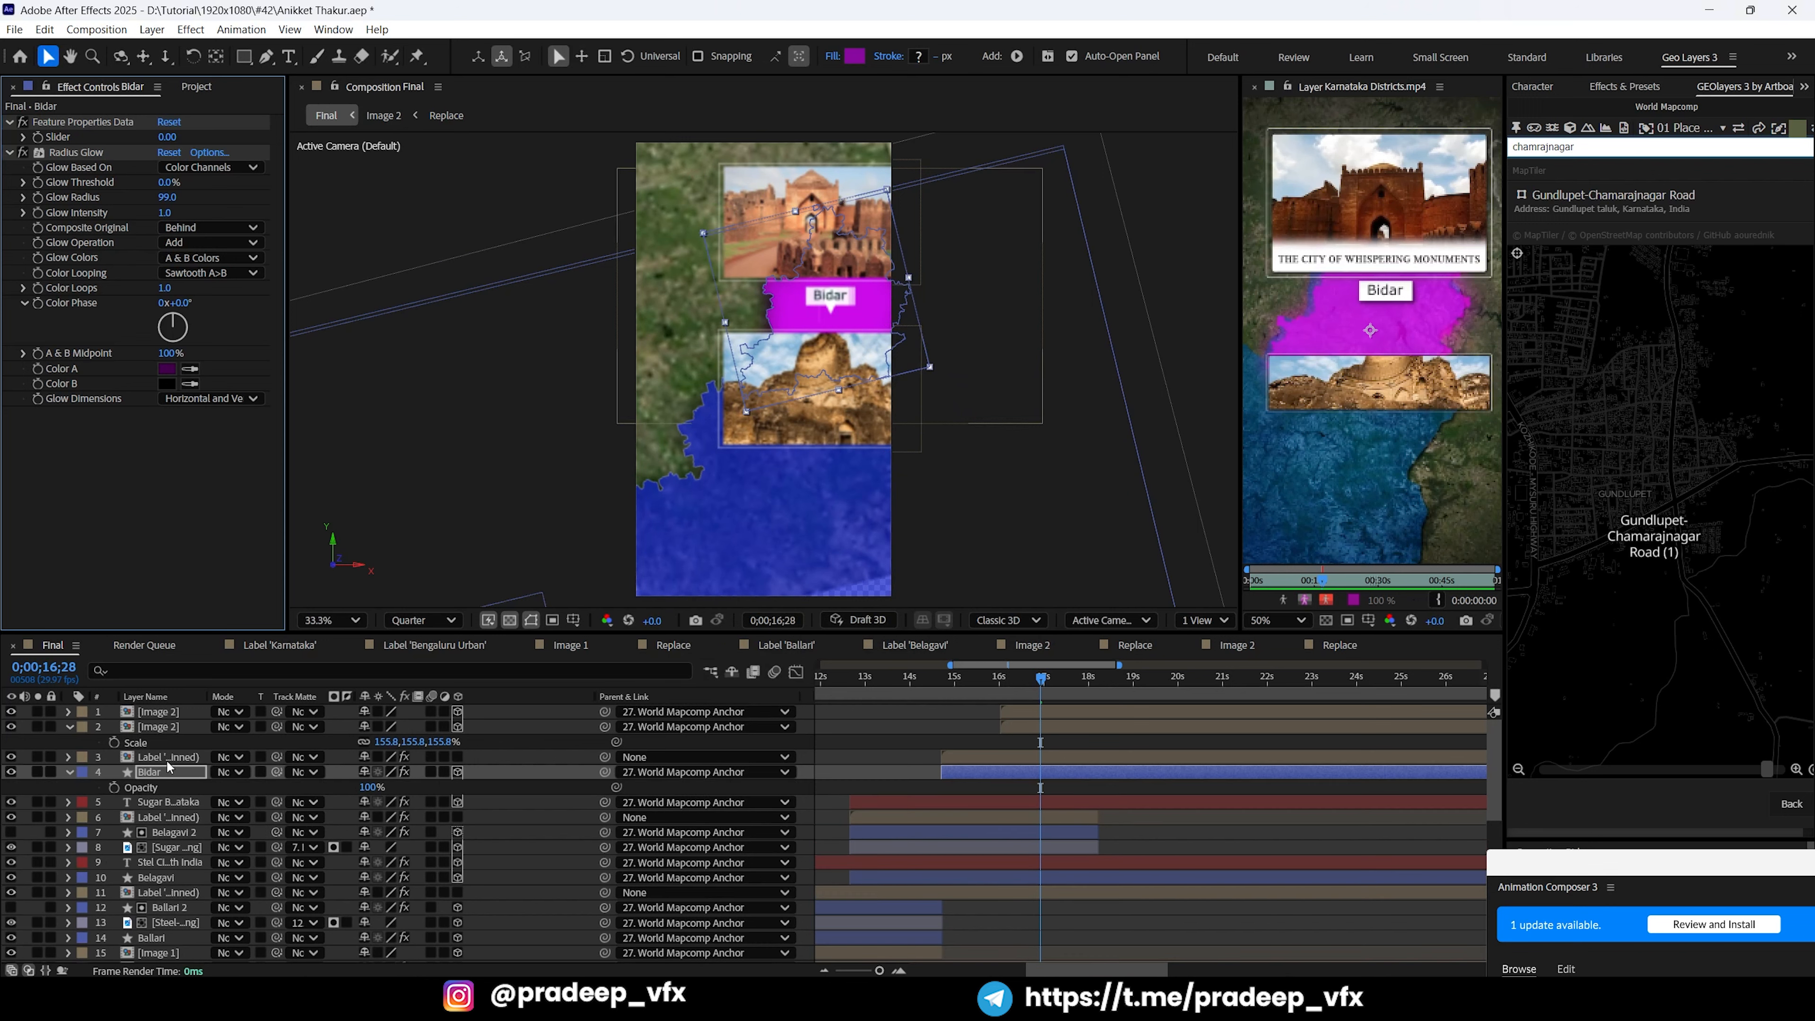
pyautogui.click(371, 787)
pyautogui.write('7')
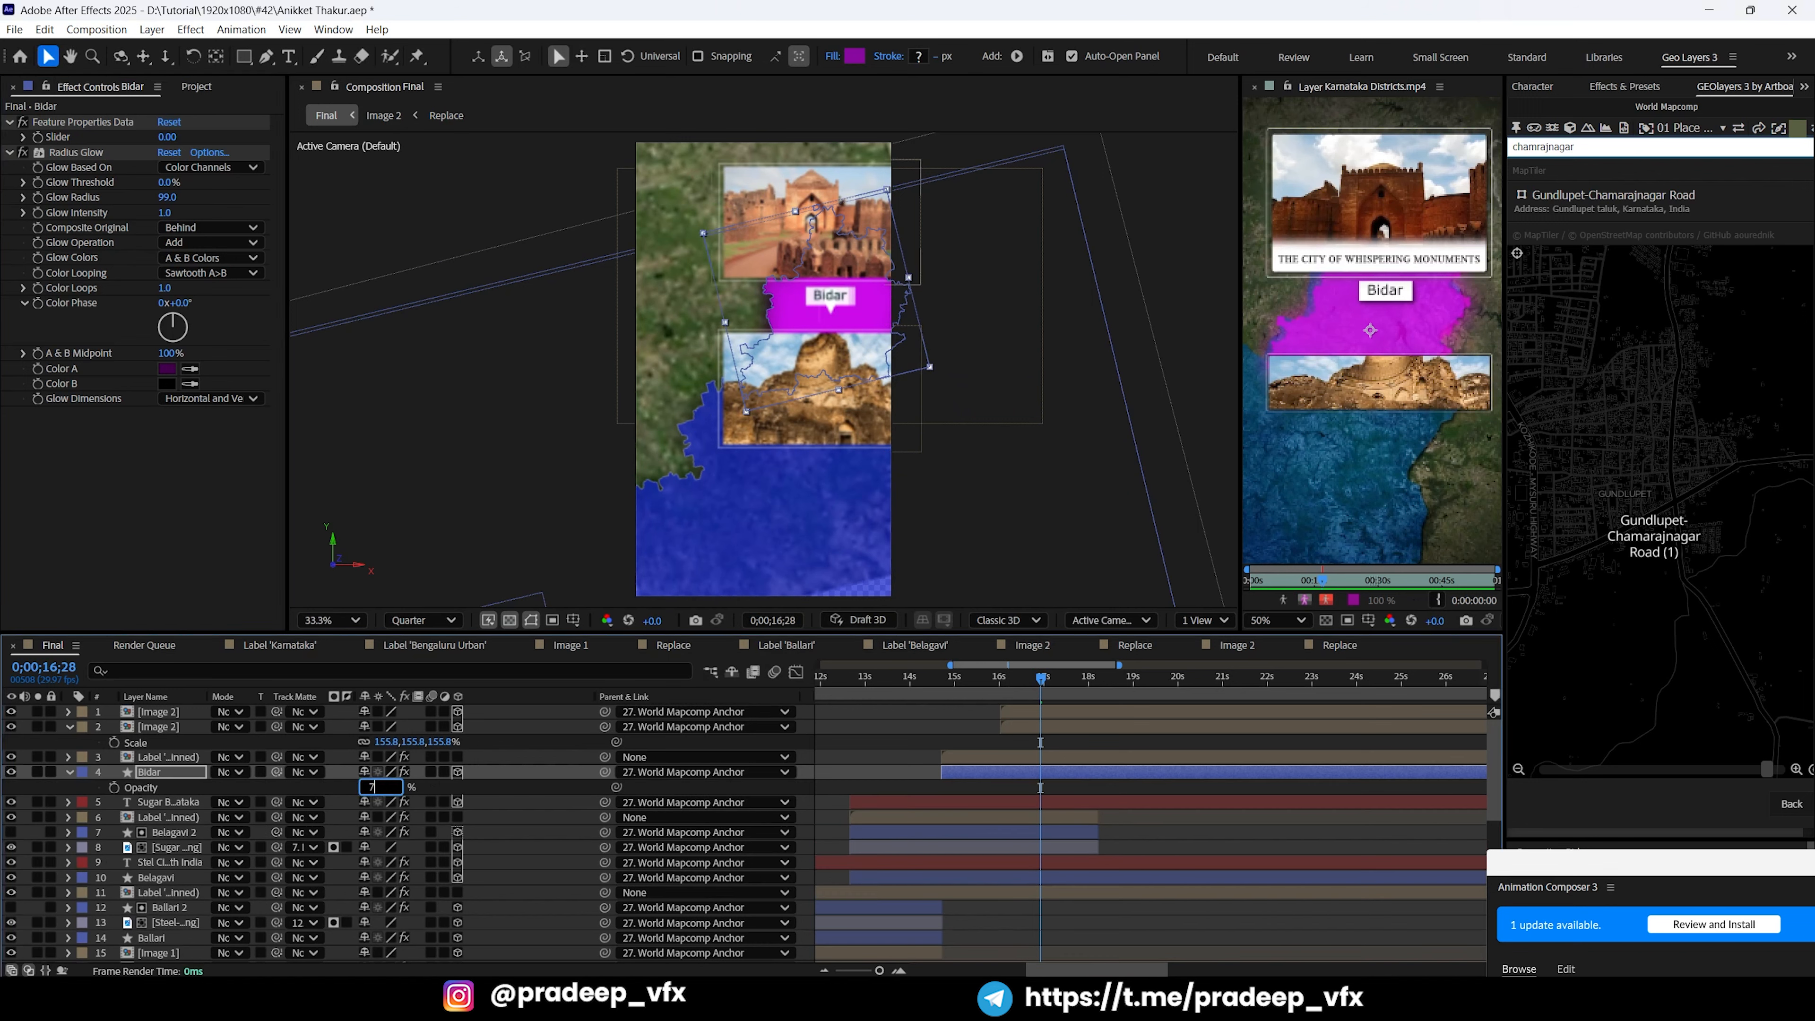
pyautogui.write('0')
pyautogui.press('Return')
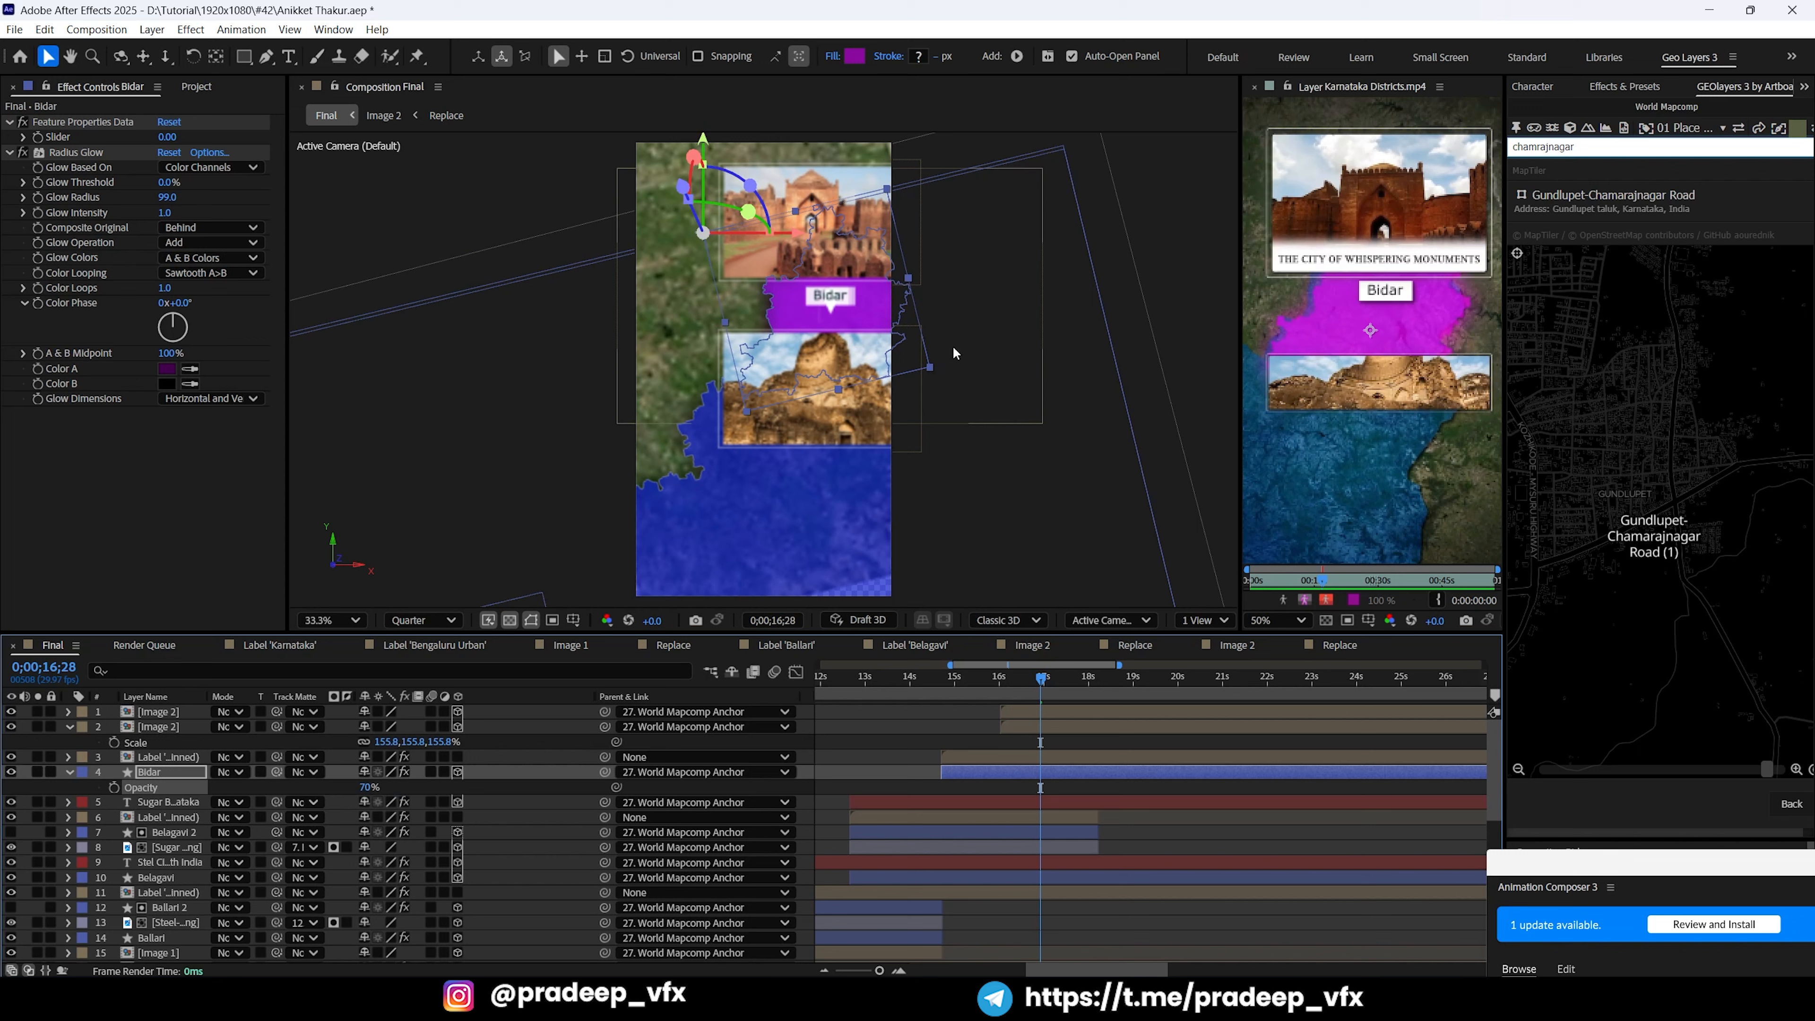
pyautogui.click(365, 788)
pyautogui.write('80')
pyautogui.press('Return')
pyautogui.click(972, 468)
pyautogui.hotkey('ctrl', 's')
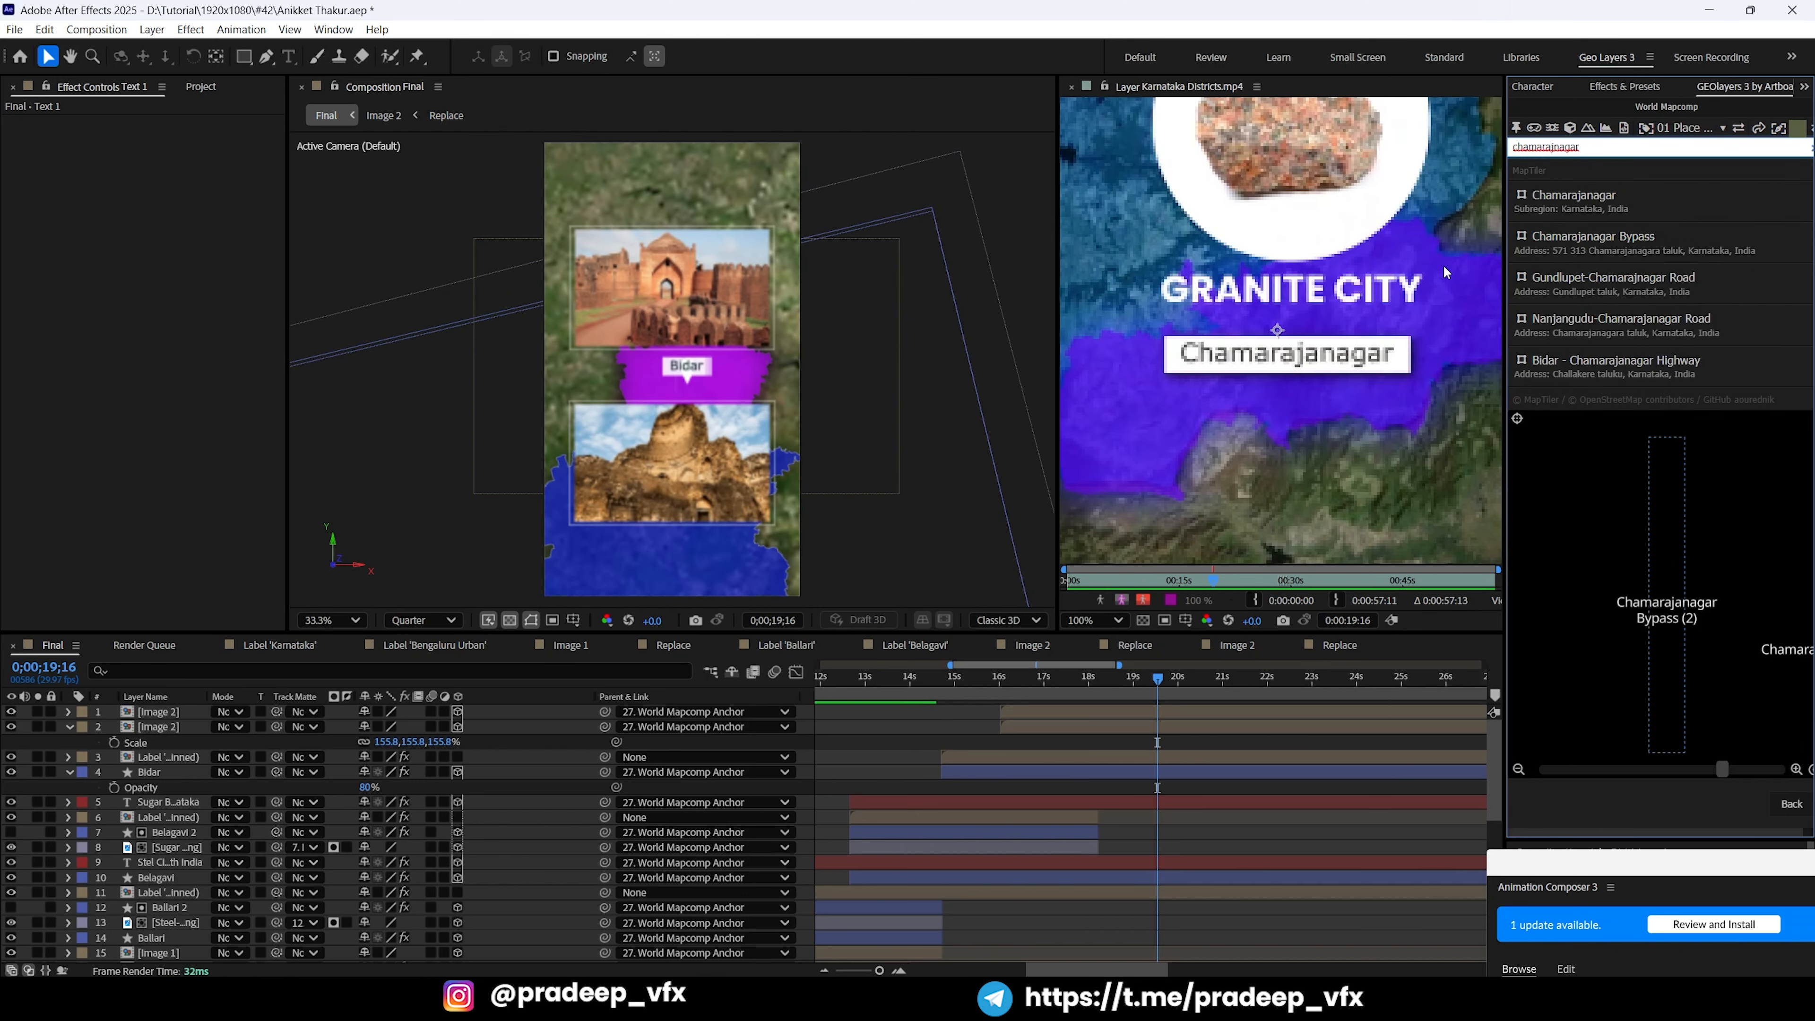
# Step: Add the Chamarajanagar subregion of Karnataka to the map features and draw it as a shape layer in the Final composition
pyautogui.click(1573, 194)
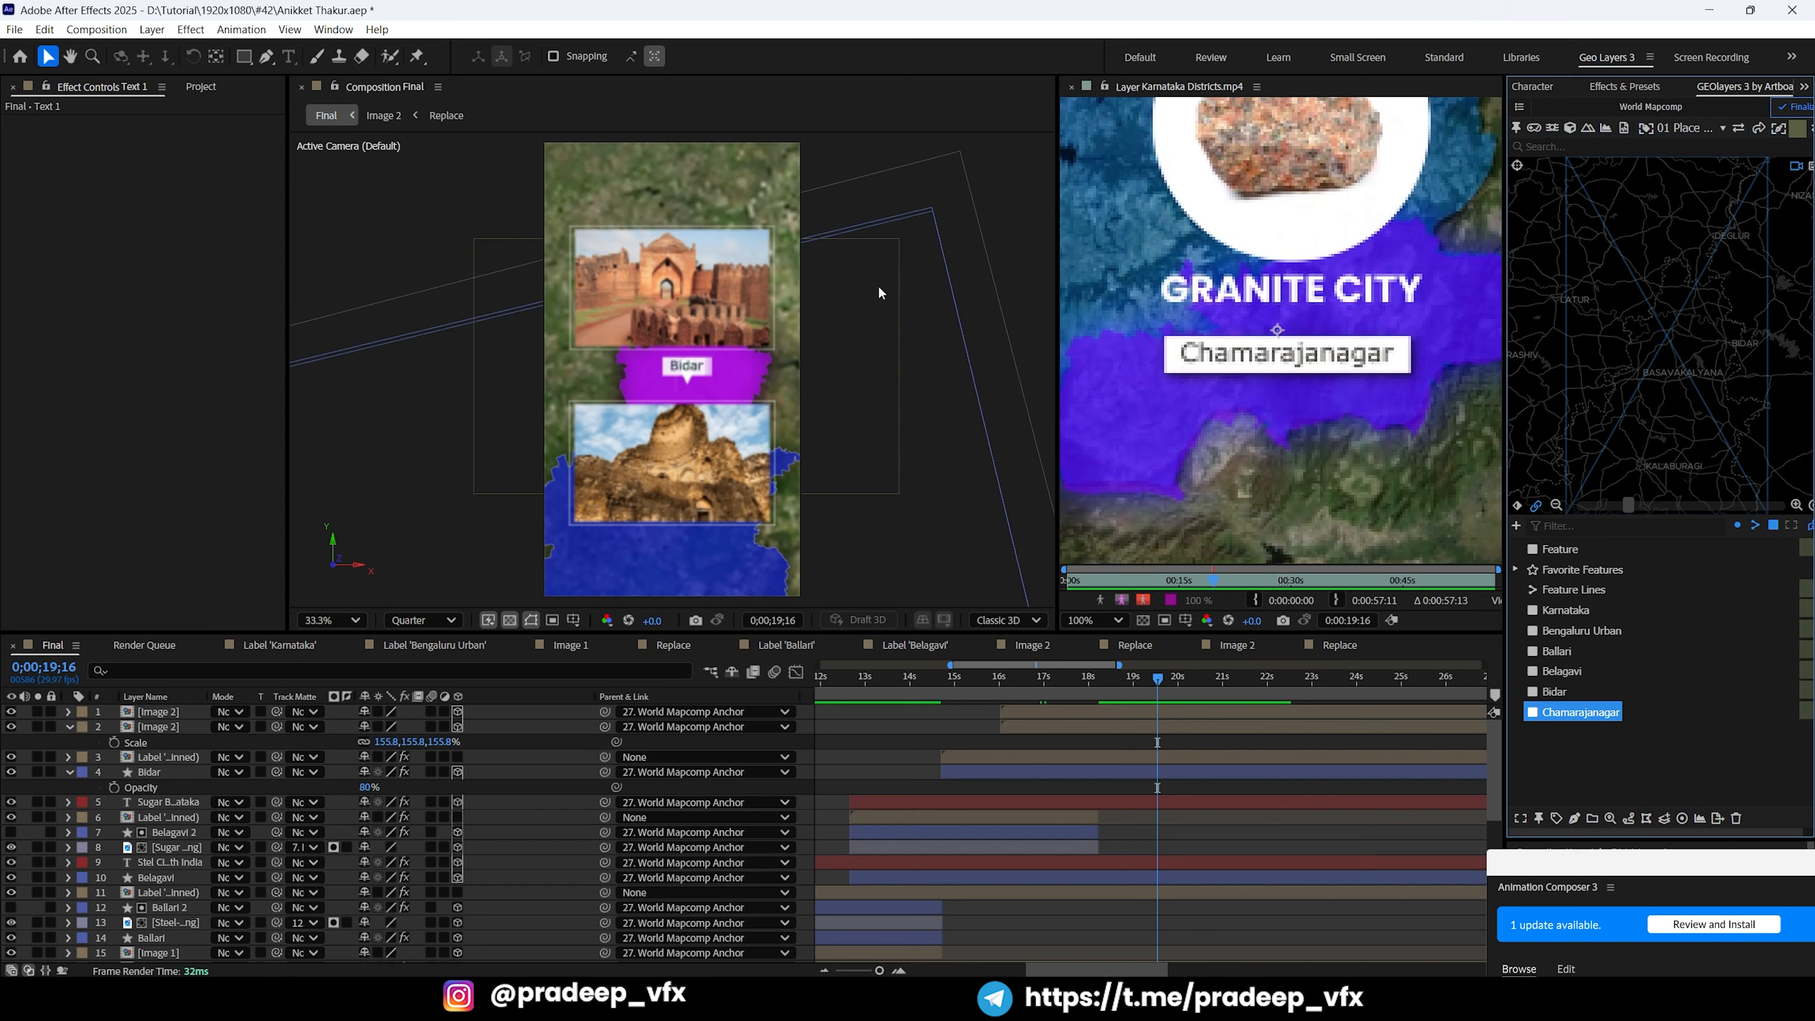
pyautogui.click(878, 284)
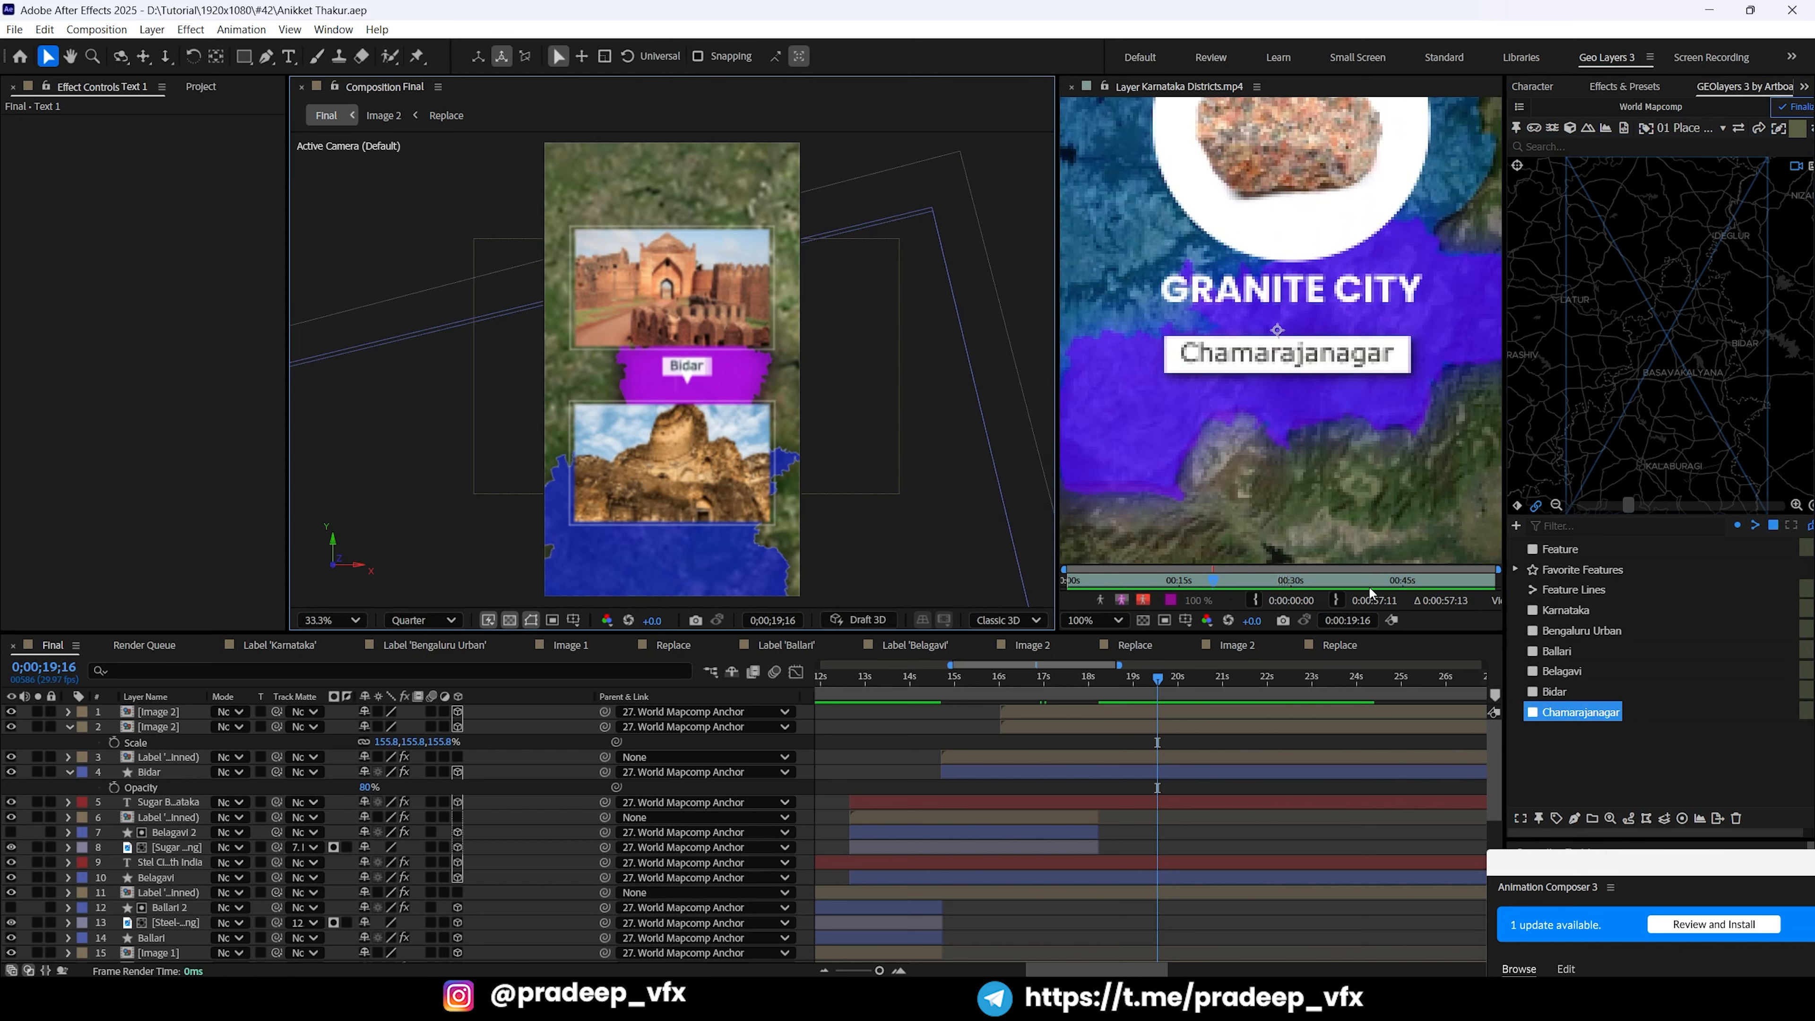
pyautogui.click(1575, 818)
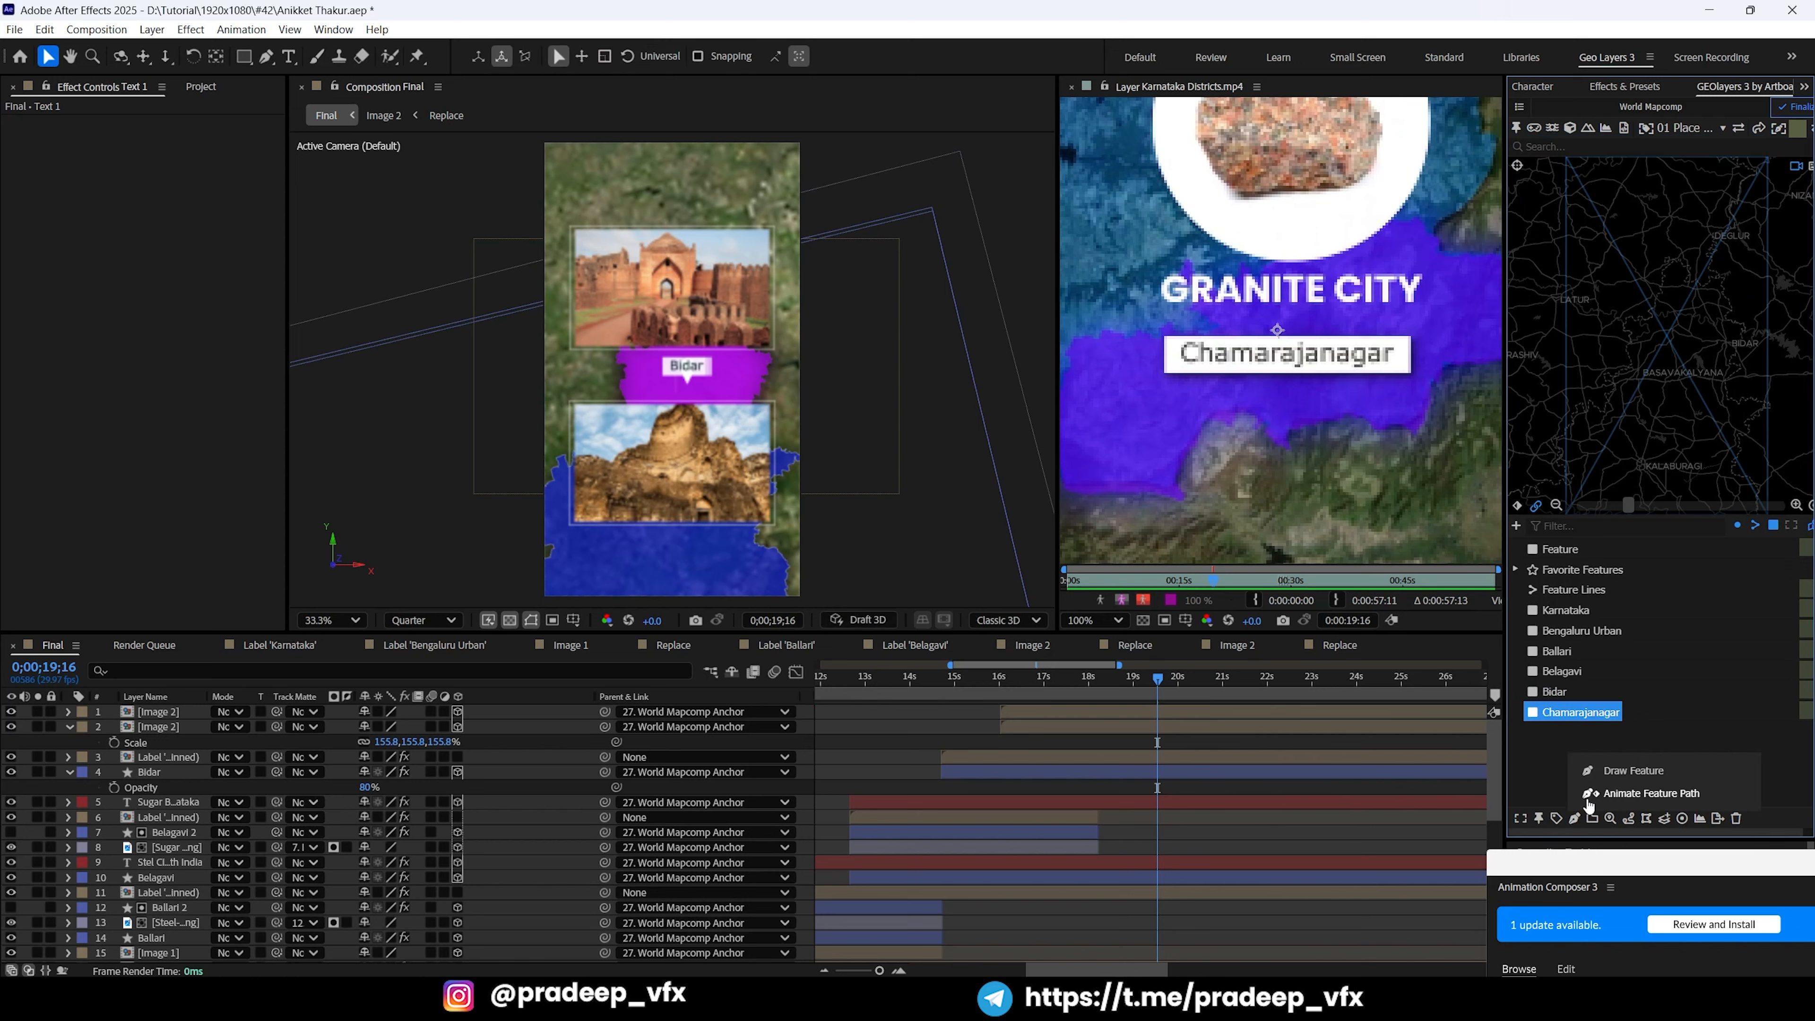
pyautogui.click(1617, 775)
# Step: Trim the start of the Chamarajanagar shape layer to 0;00;18;07, at the last World Mapcomp camera keyframes
pyautogui.press('`')
pyautogui.press('j')
pyautogui.press('=')
pyautogui.press('-')
pyautogui.press('-')
pyautogui.press('-')
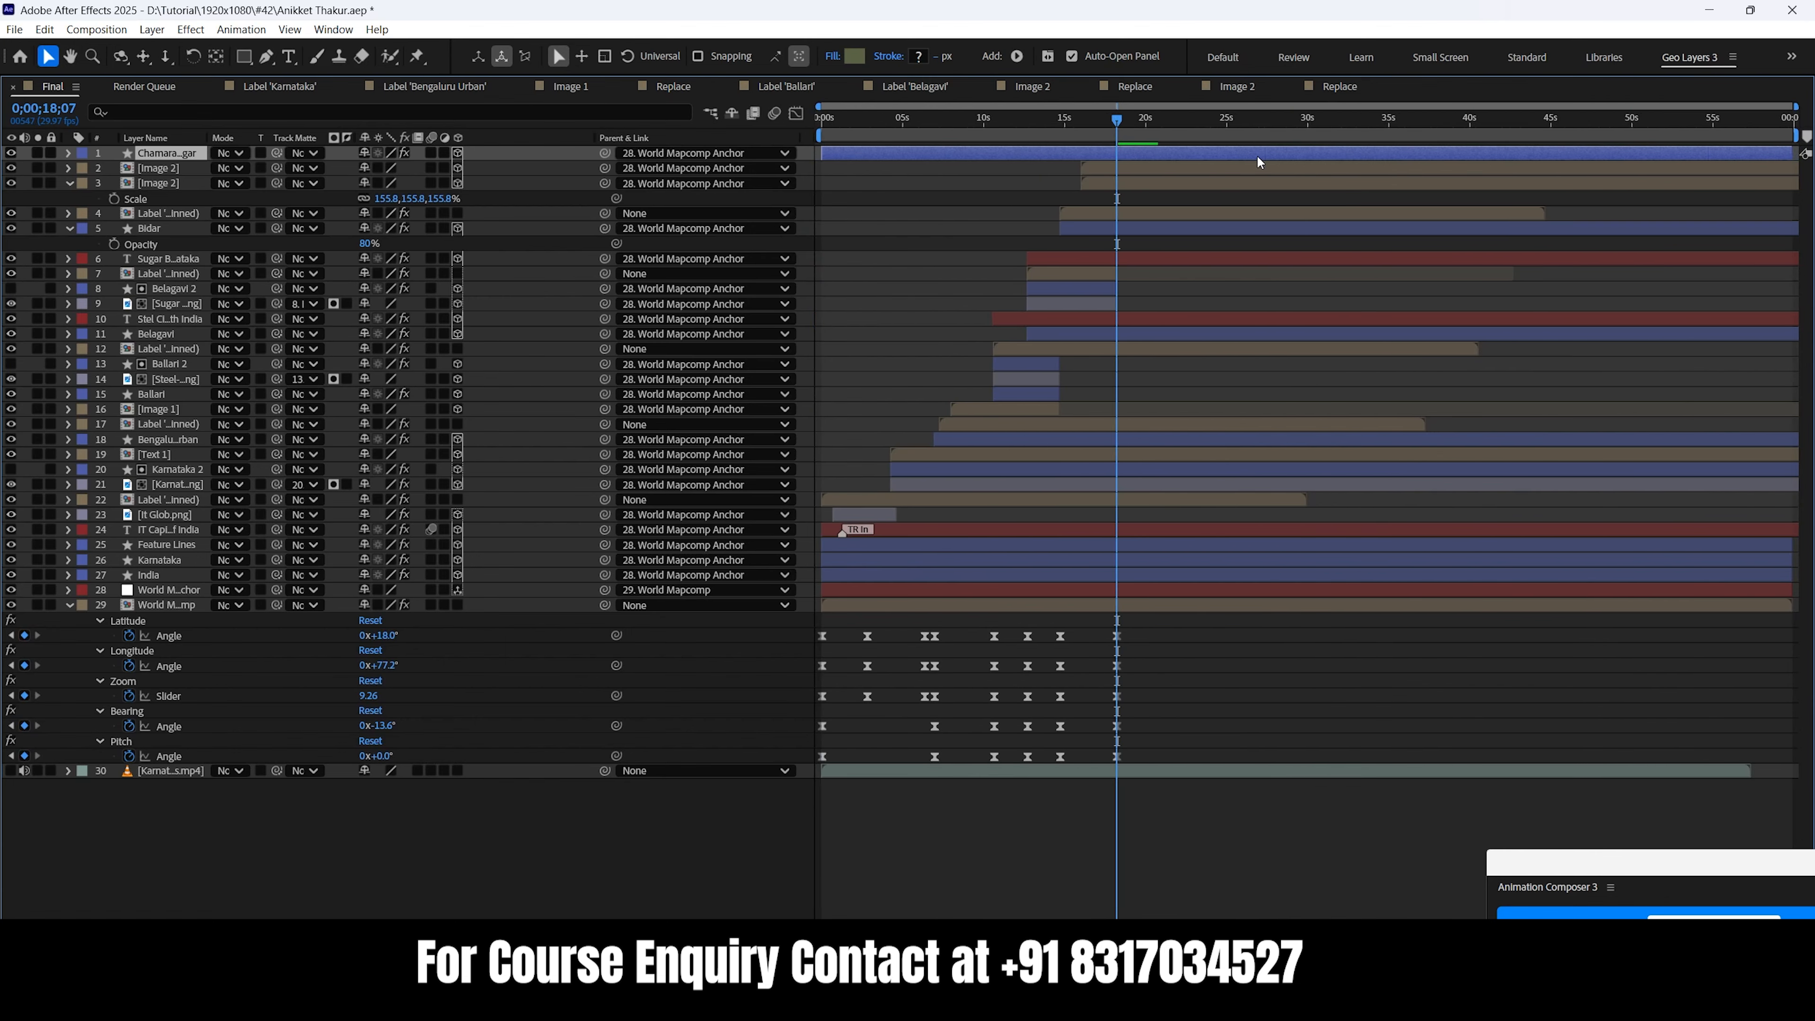
pyautogui.hotkey('alt', '[')
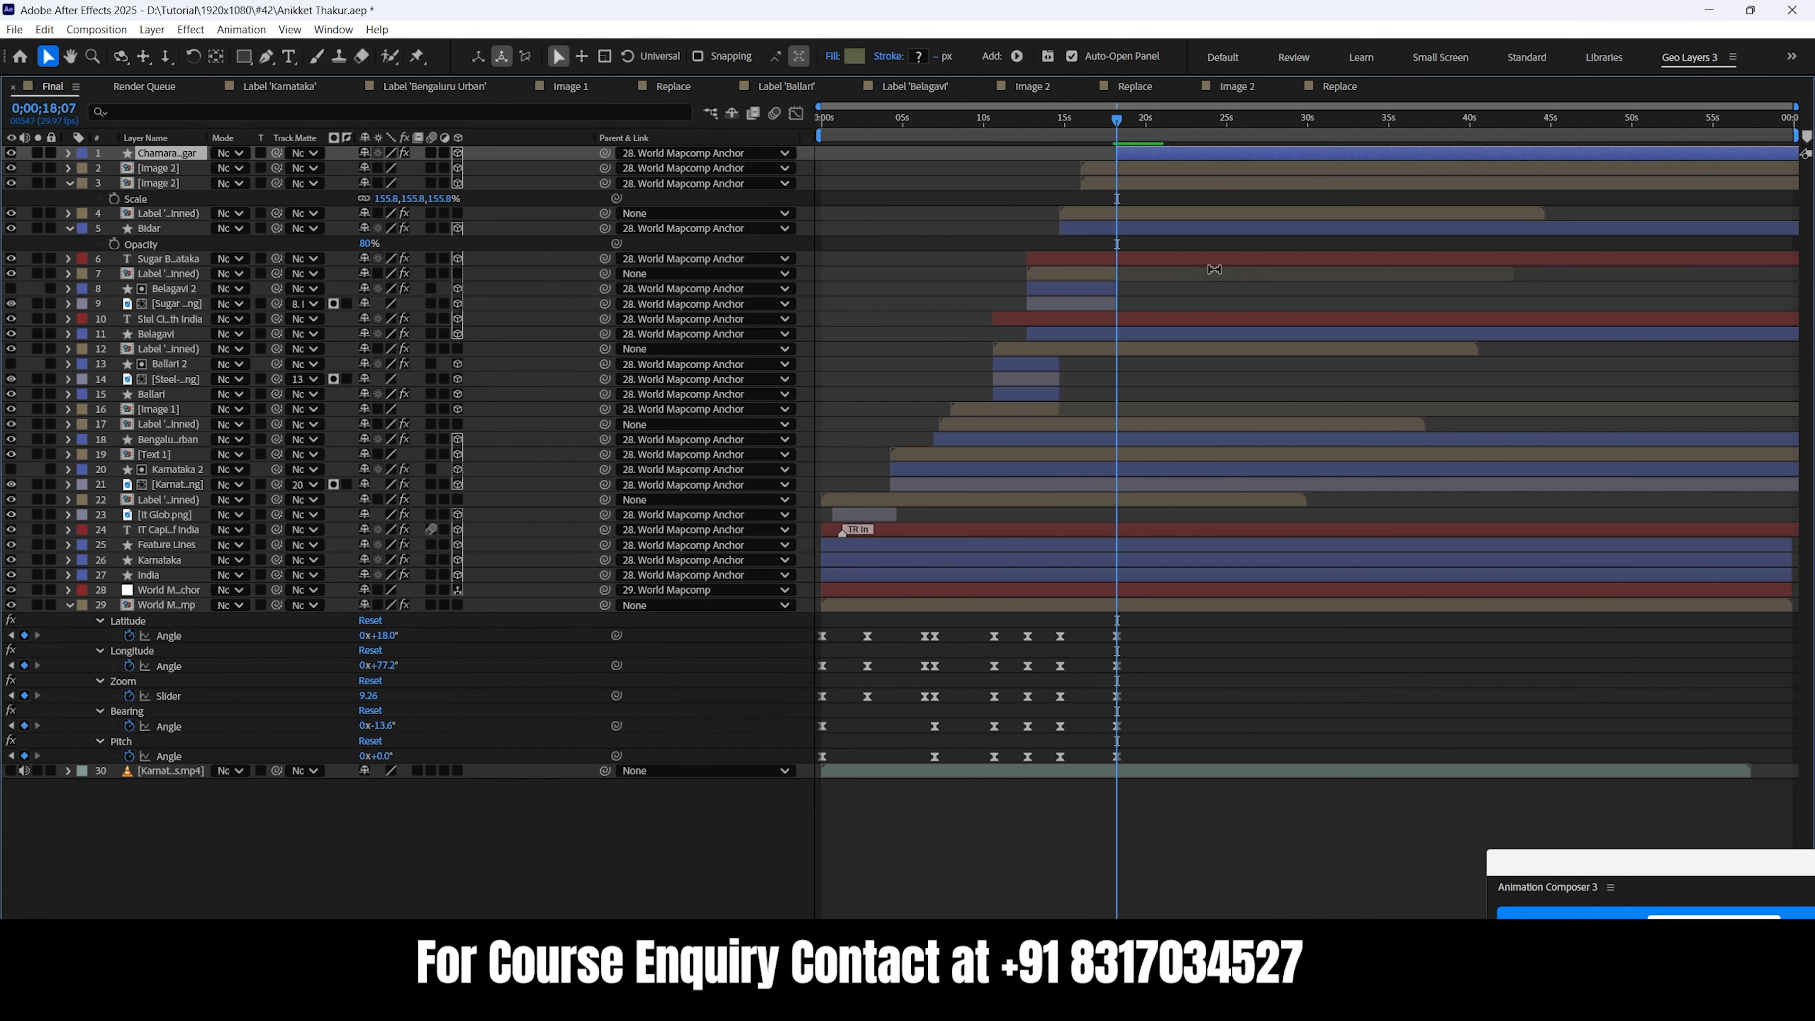
# Step: Frame the map camera on the Chamarajanagar district at 0;00;20;02
pyautogui.press('`')
pyautogui.press('space')
pyautogui.doubleClick(1580, 711)
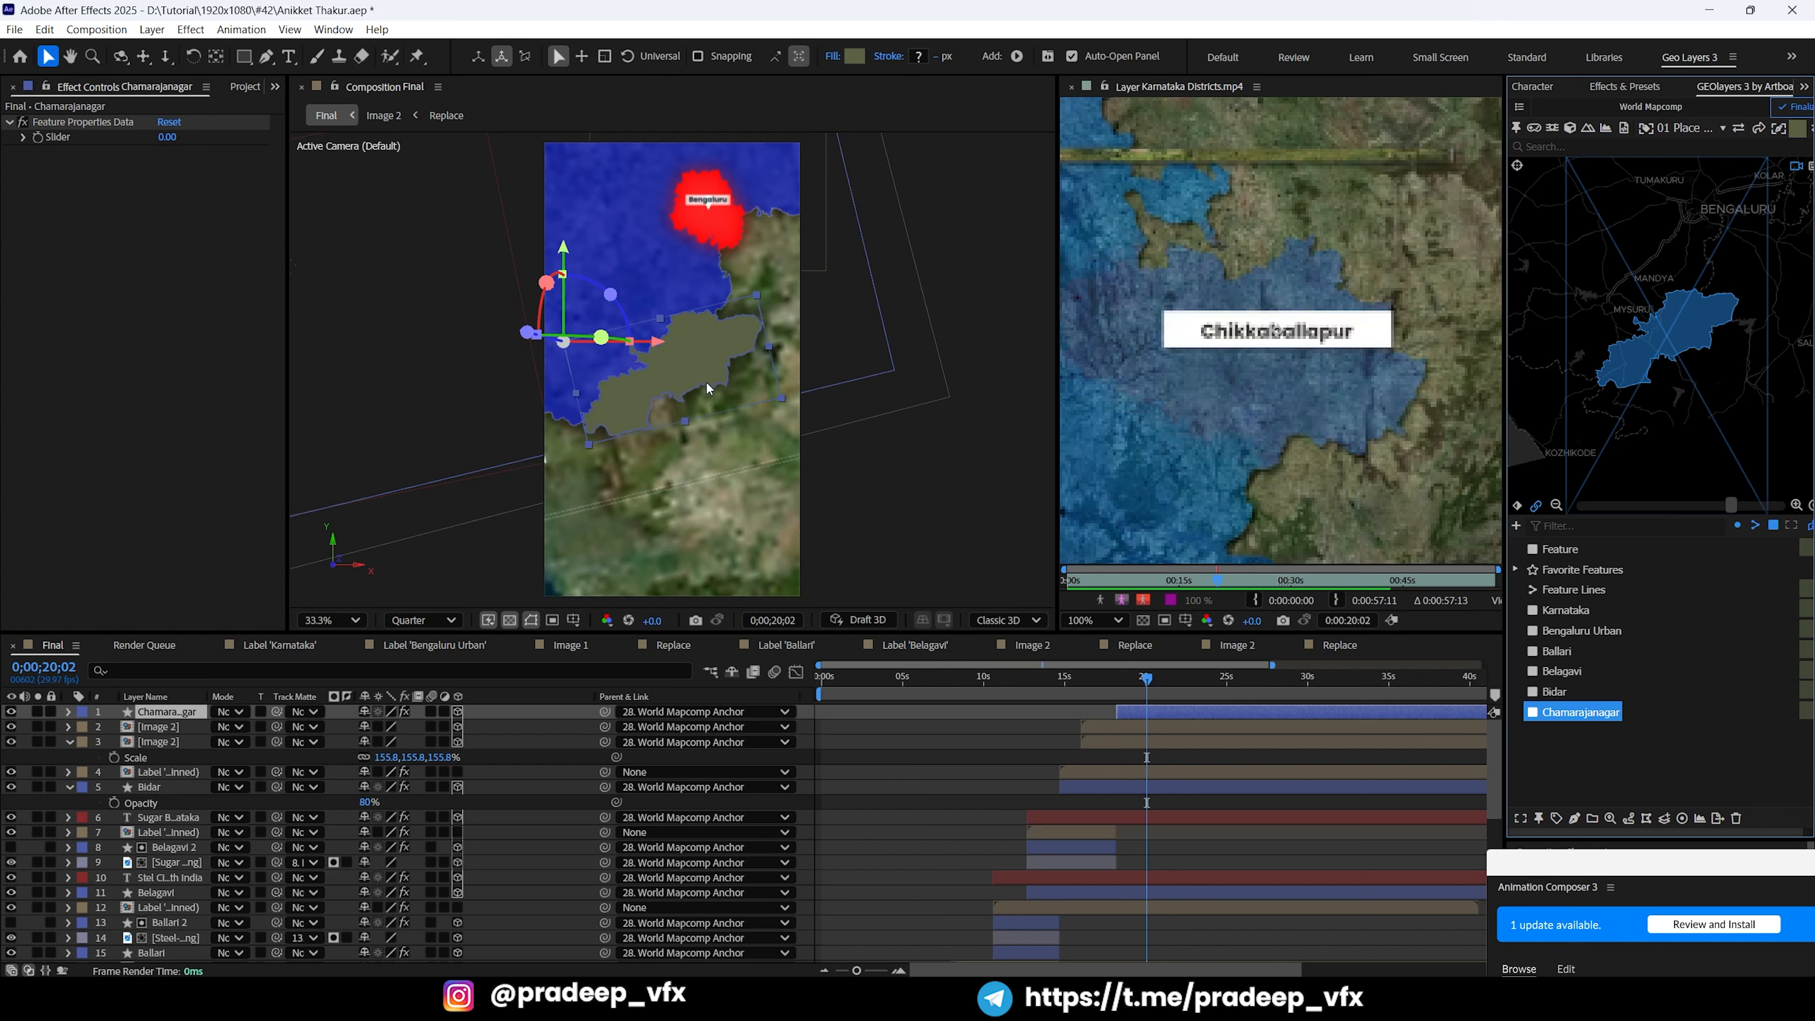
pyautogui.scroll(-2, 1302, 394)
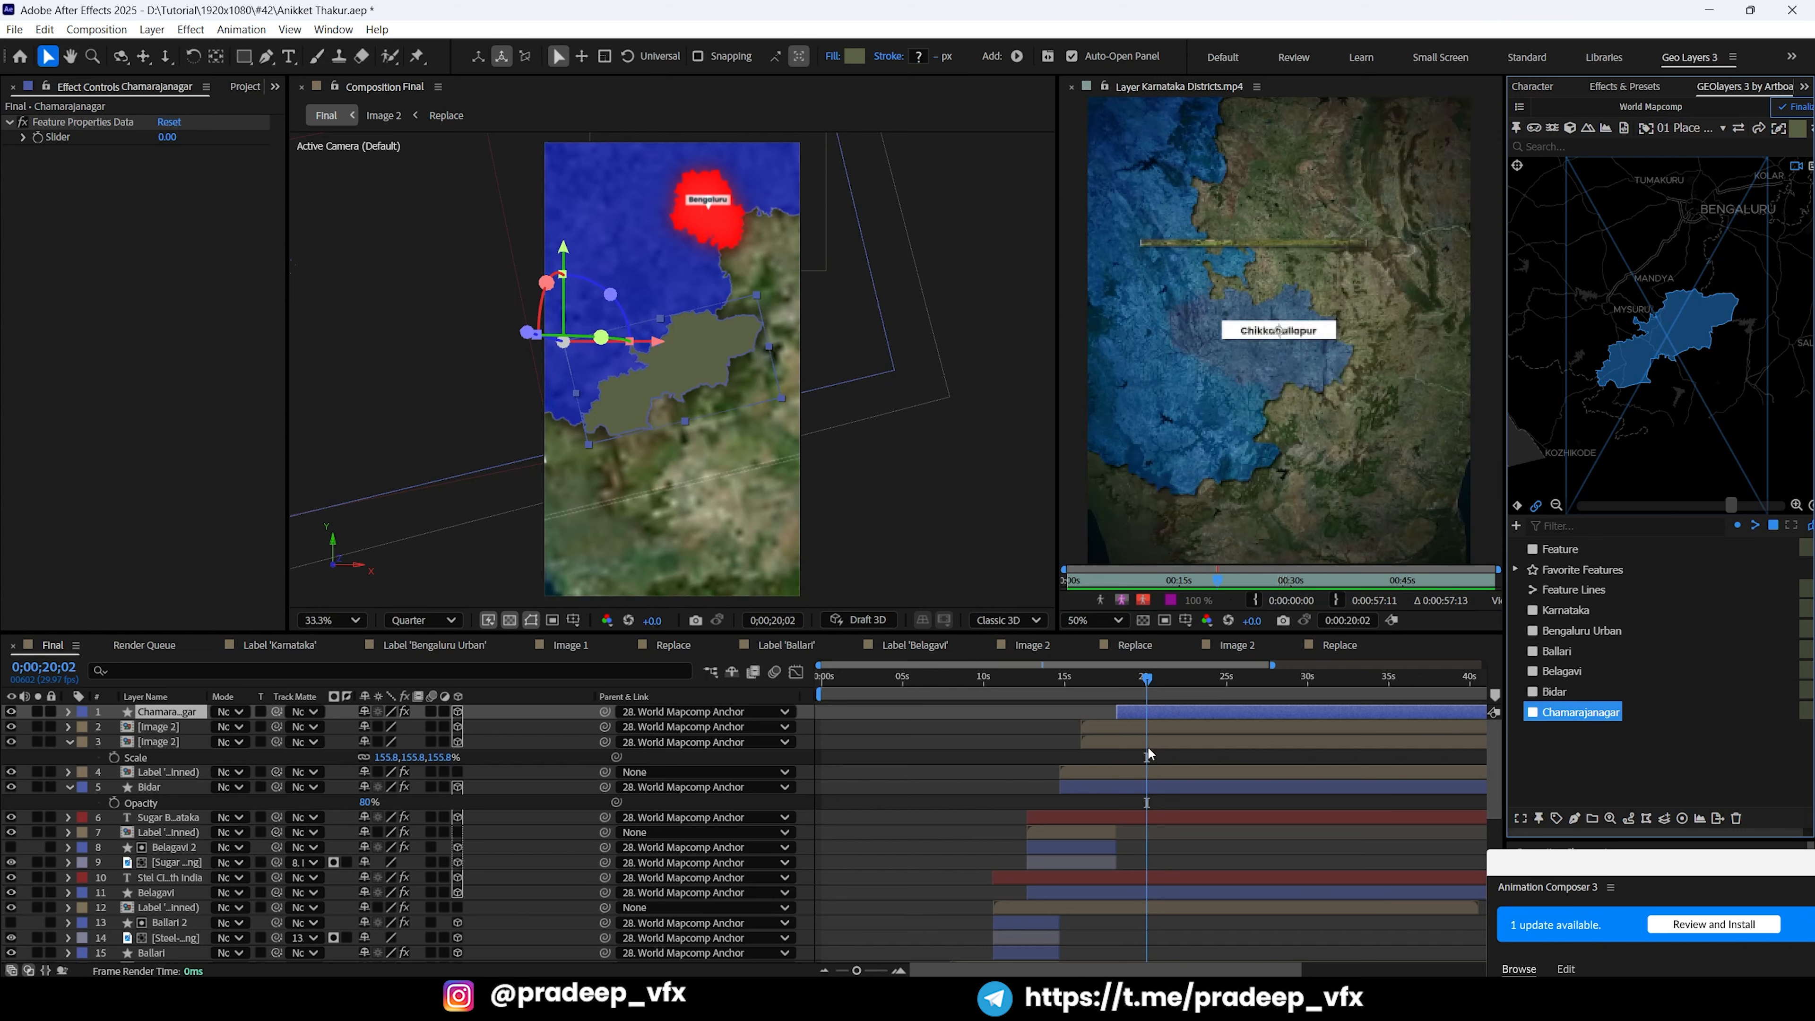
# Step: Add a pinned Chamarajanagar label at the top of the layer stack, starting together with the district shape, and save the project
pyautogui.click(1556, 818)
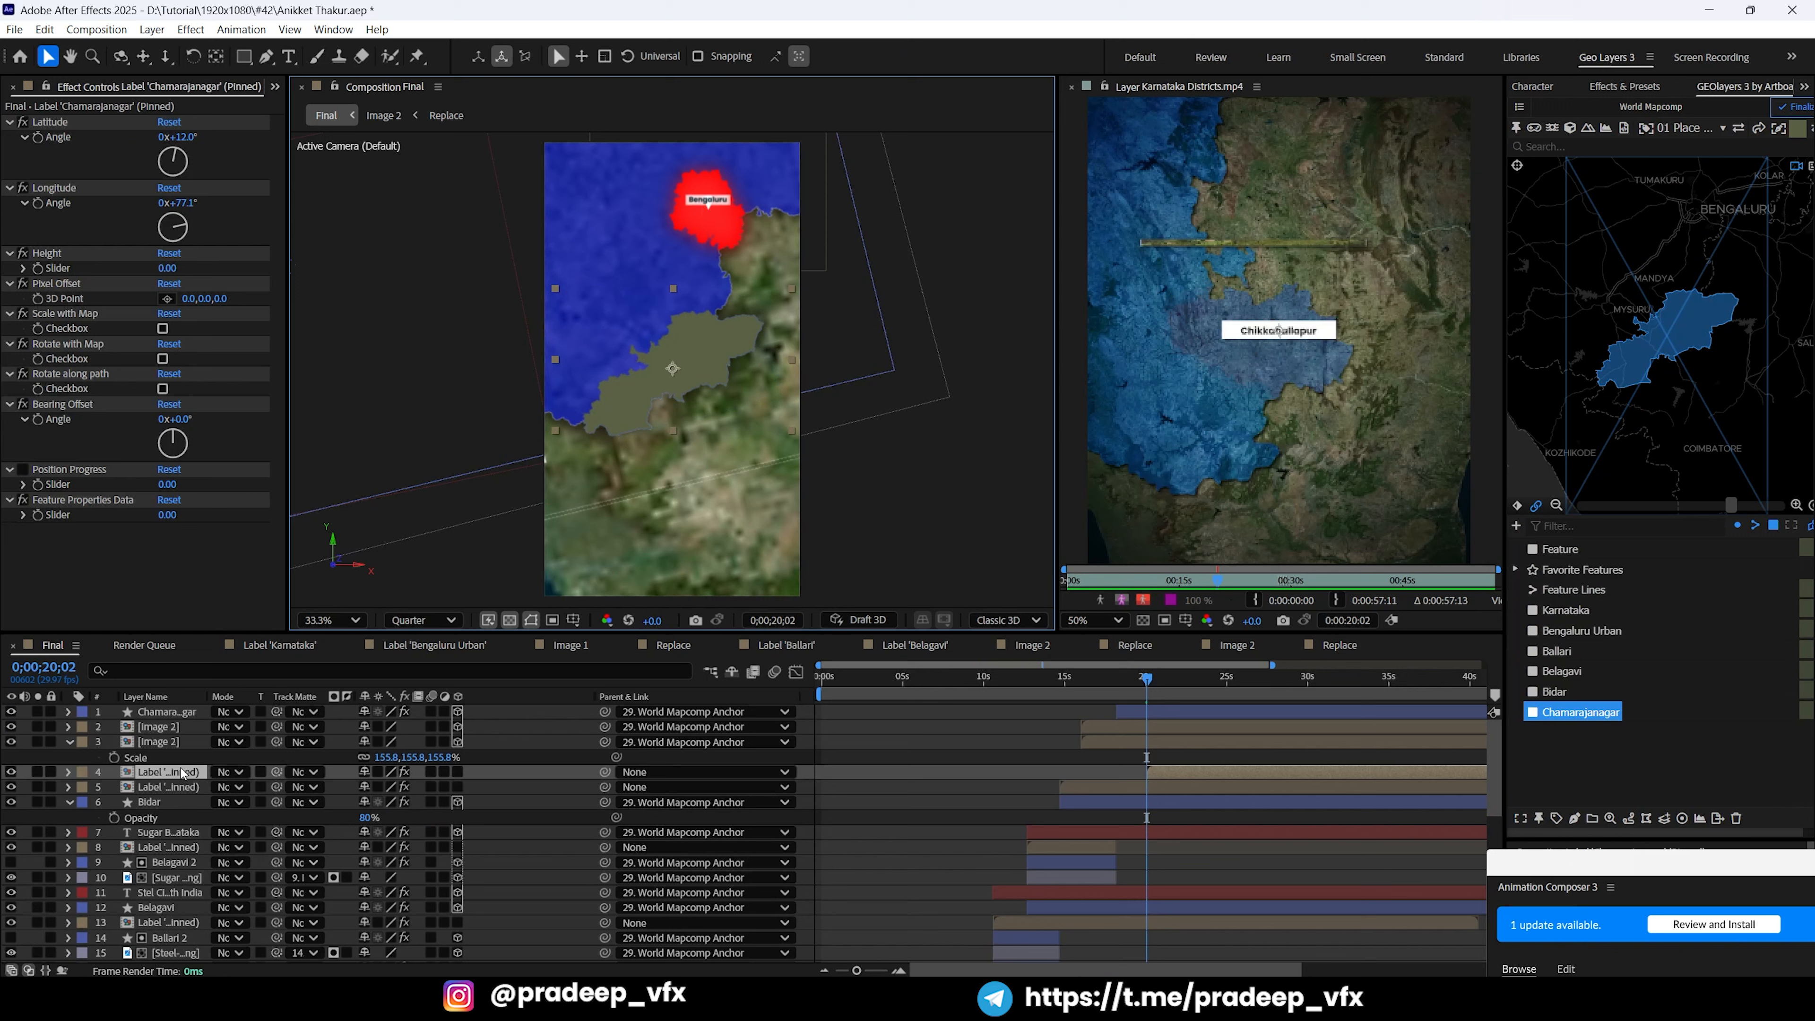
pyautogui.moveTo(185, 772); pyautogui.dragTo(203, 712)
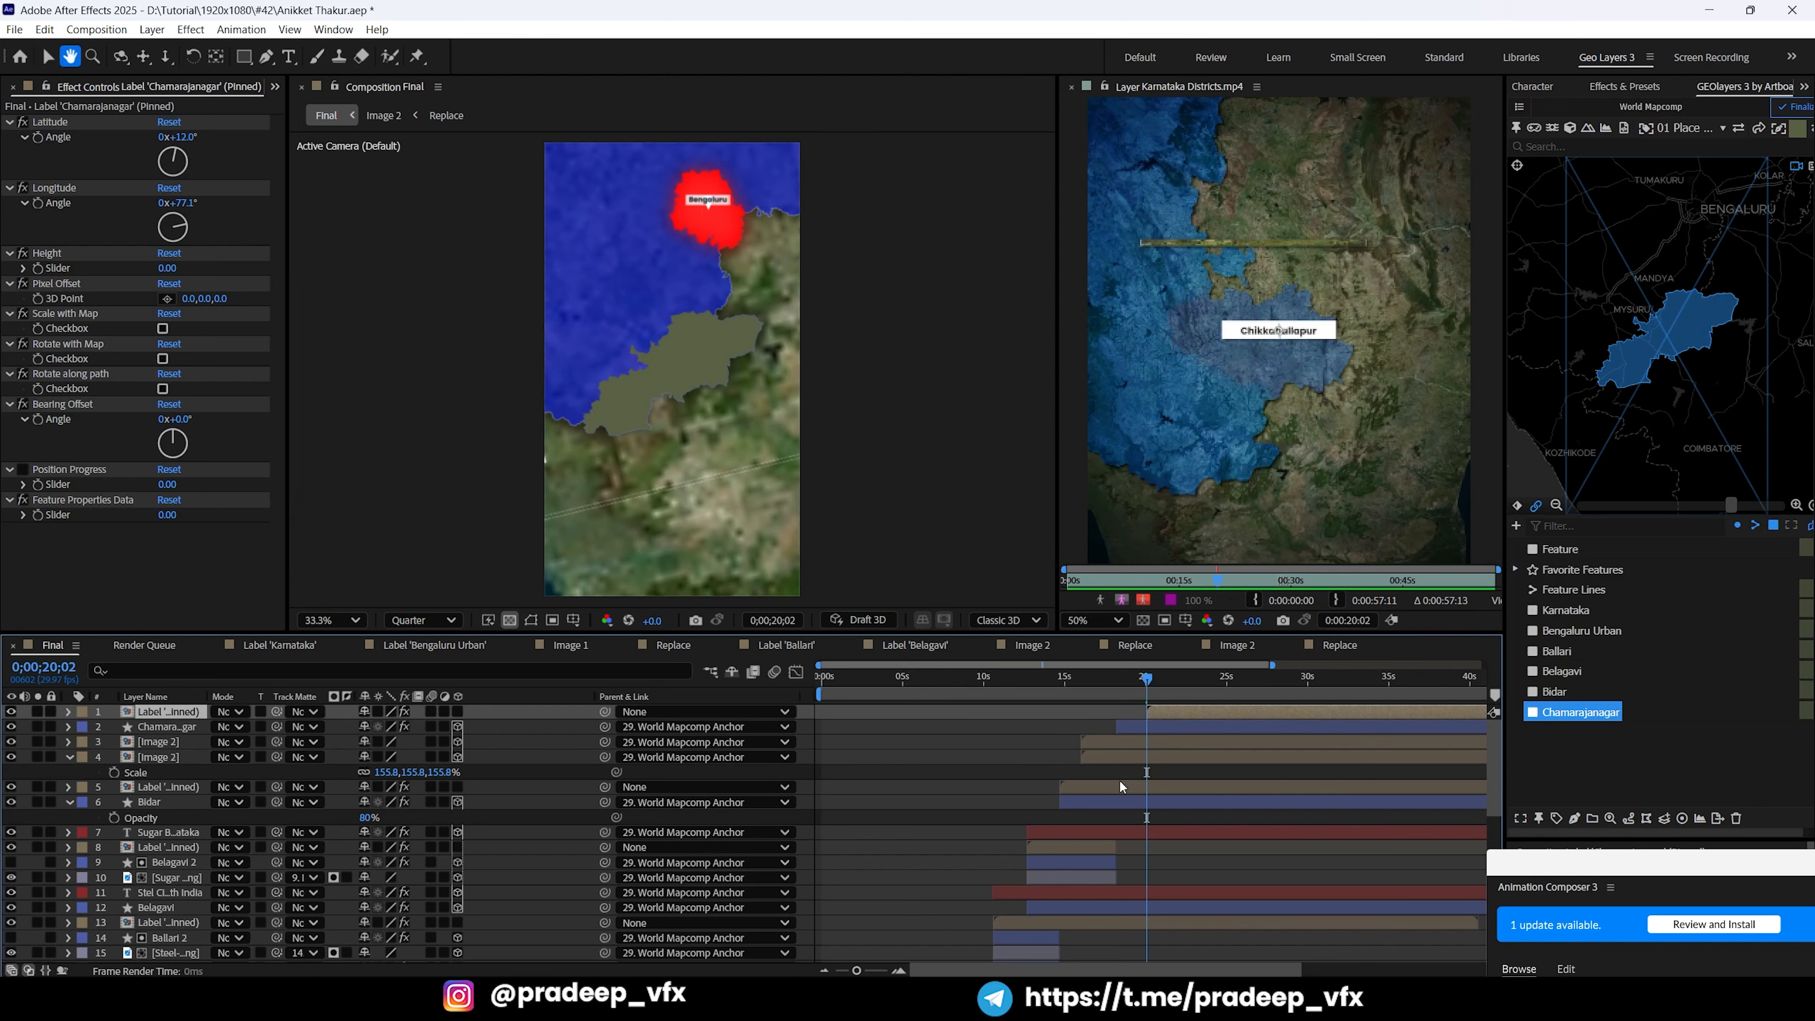
pyautogui.moveTo(1171, 711); pyautogui.dragTo(1139, 711)
pyautogui.click(1112, 678)
pyautogui.press('-')
pyautogui.press('space')
pyautogui.press('=')
pyautogui.press('=')
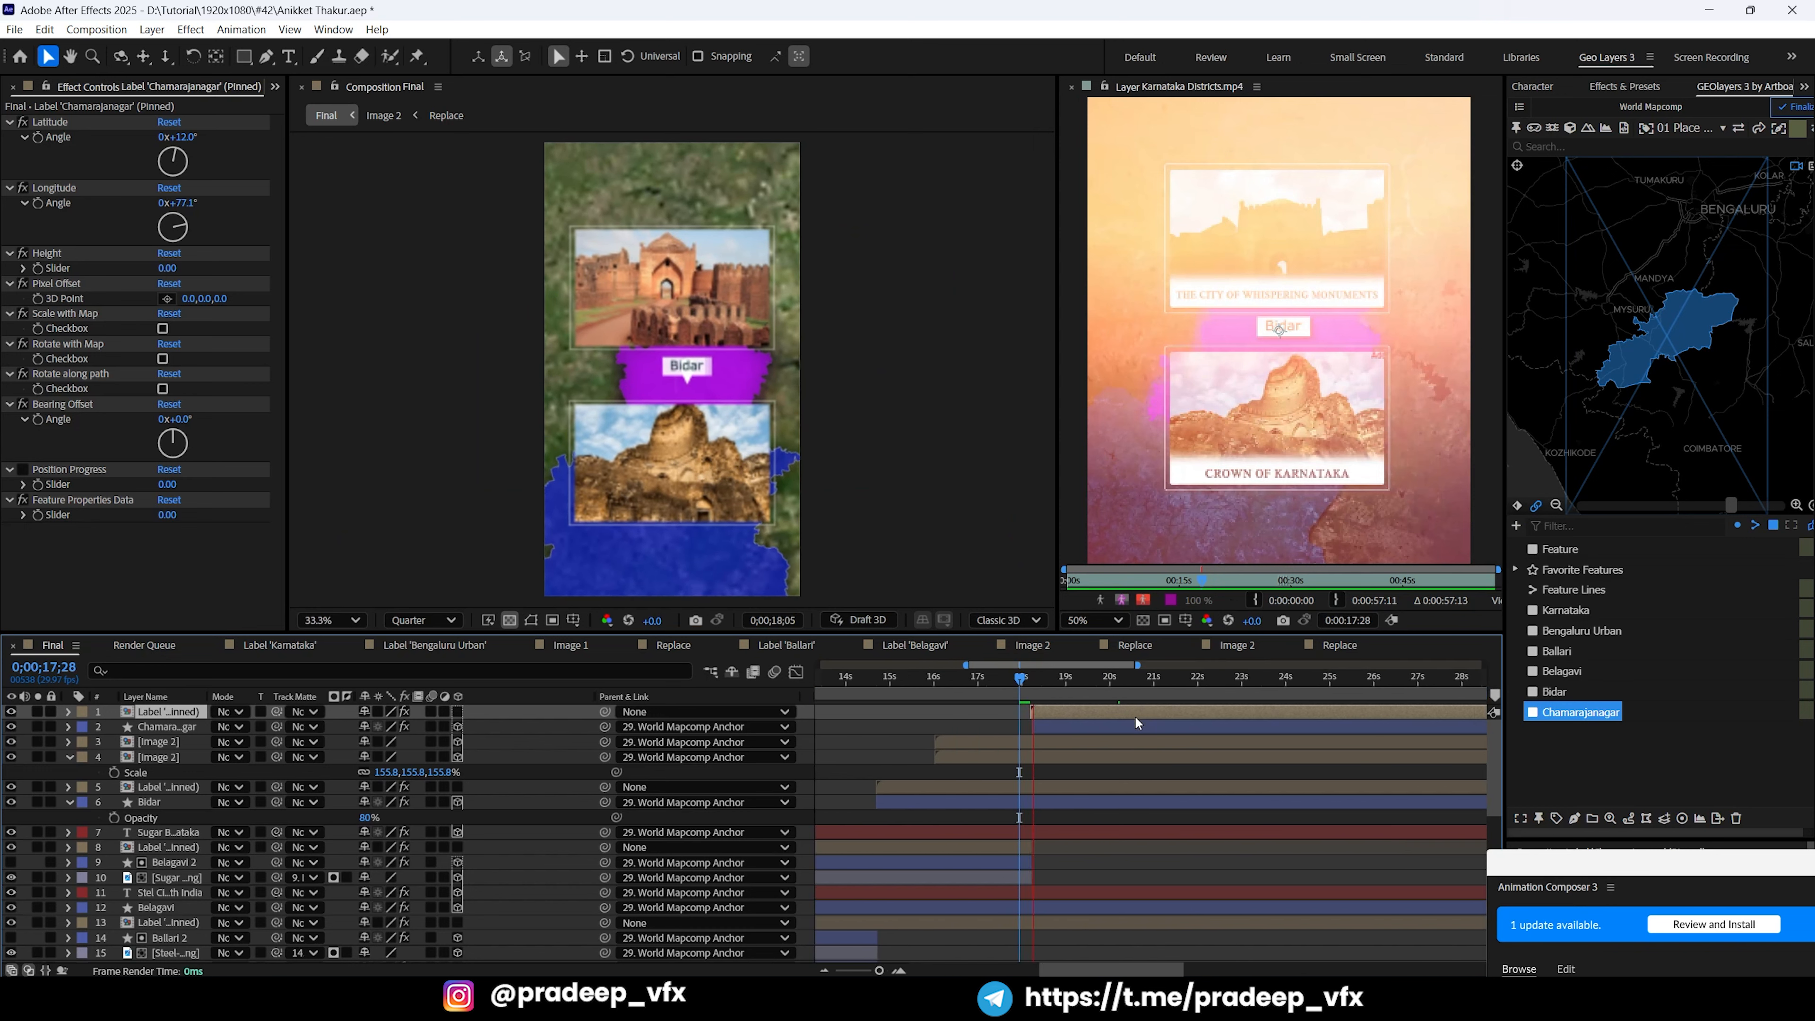
pyautogui.press('space')
pyautogui.hotkey('ctrl', 's')
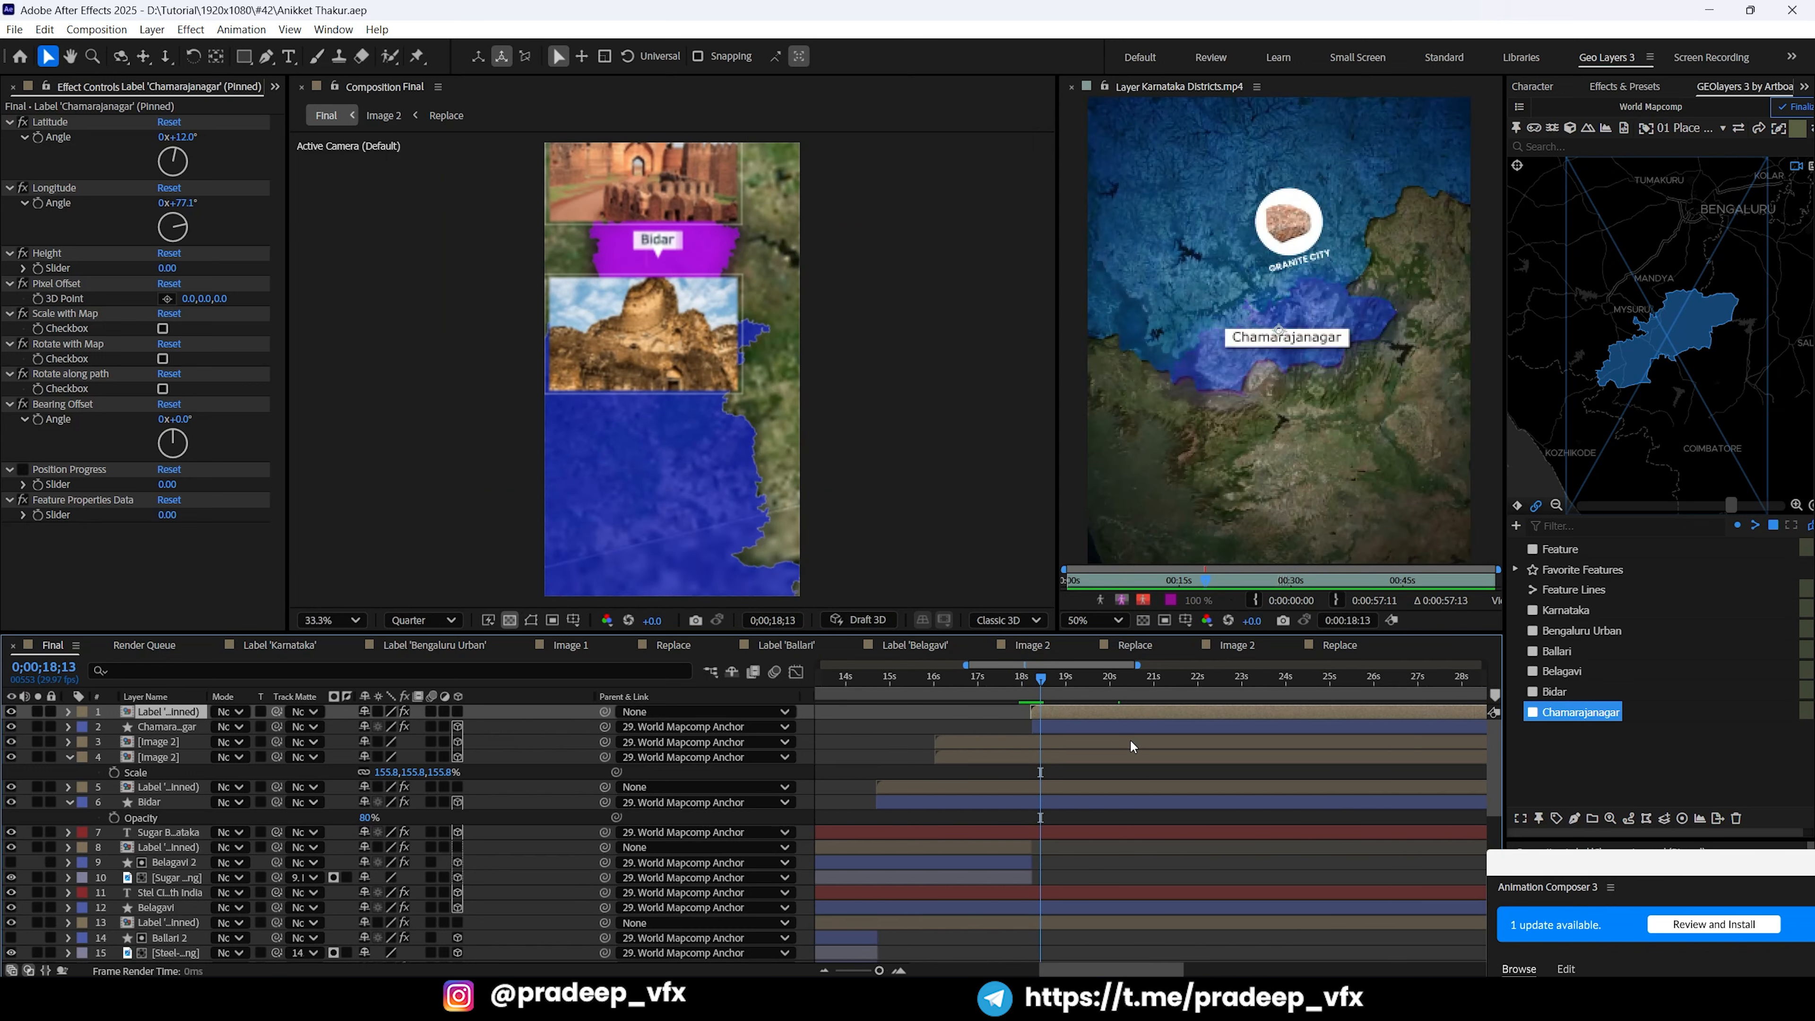
# Step: Play back the camera move from Bidar to Chamarajanagar from about 0;00;18;07
pyautogui.press('space')
pyautogui.press('space')
pyautogui.press('=')
pyautogui.press('=')
pyautogui.click(935, 677)
pyautogui.scroll(-2, 847, 322)
pyautogui.press('space')
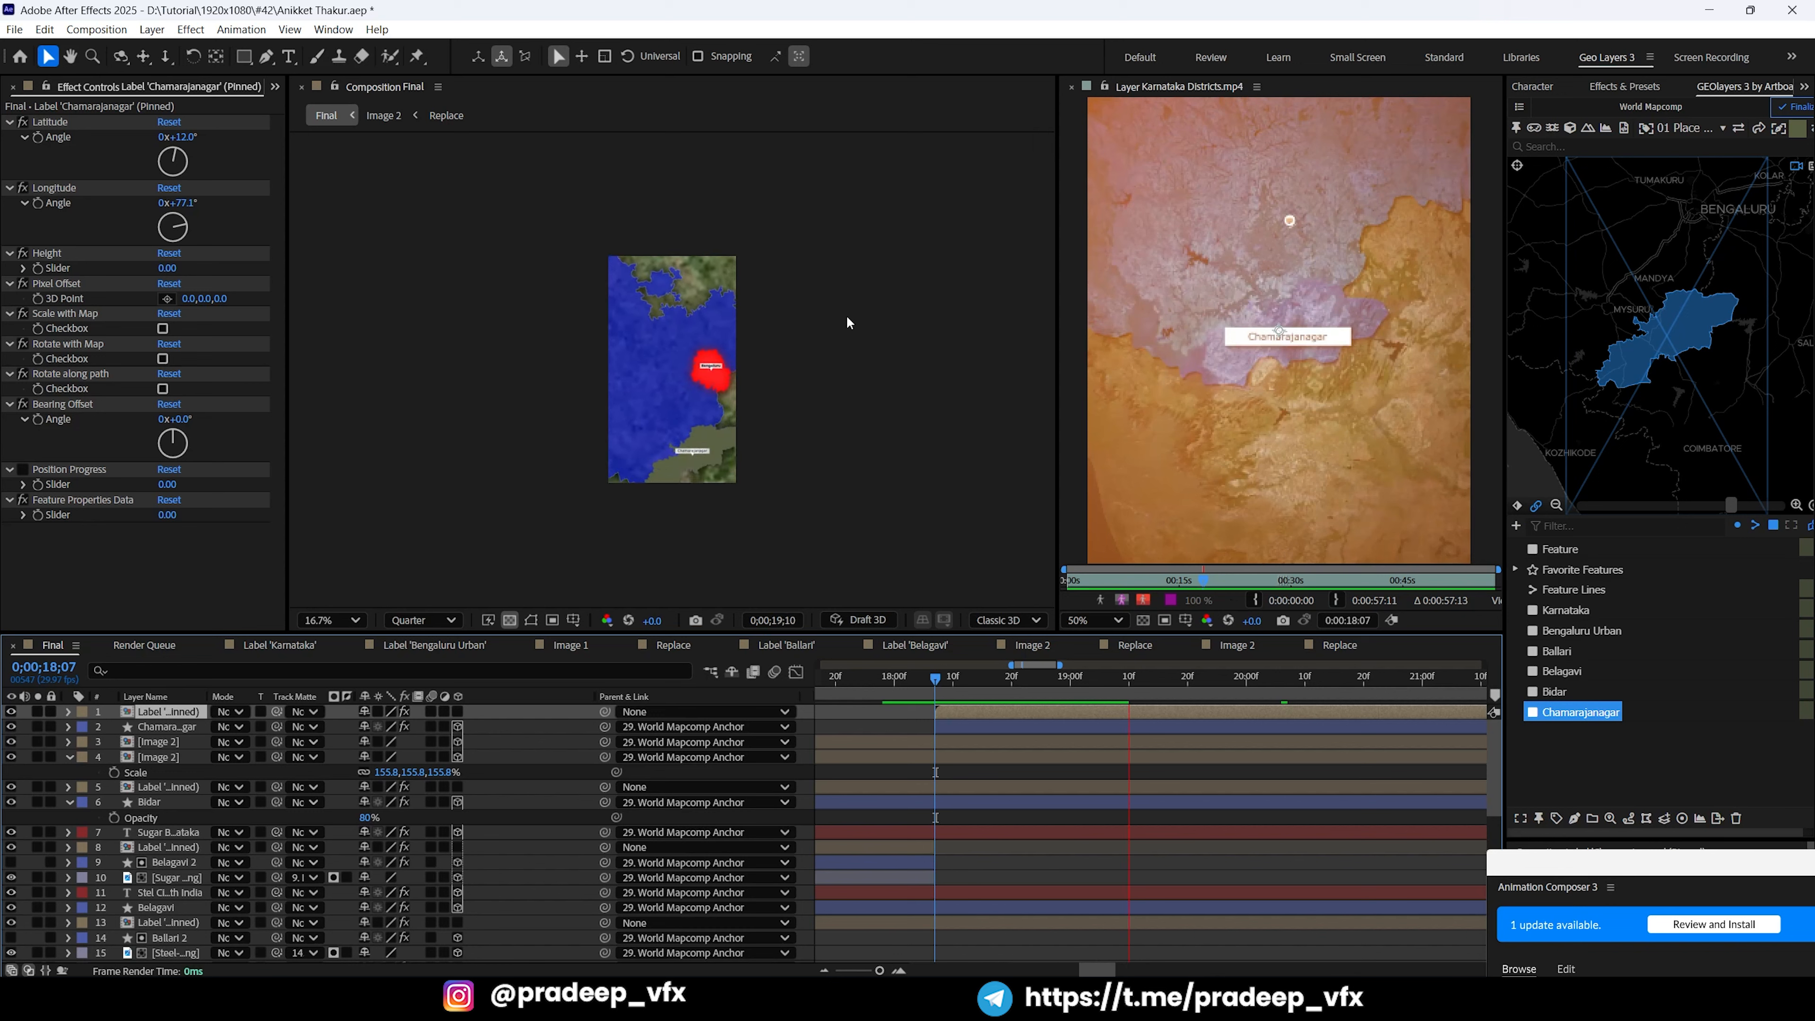
pyautogui.press('-')
pyautogui.press('space')
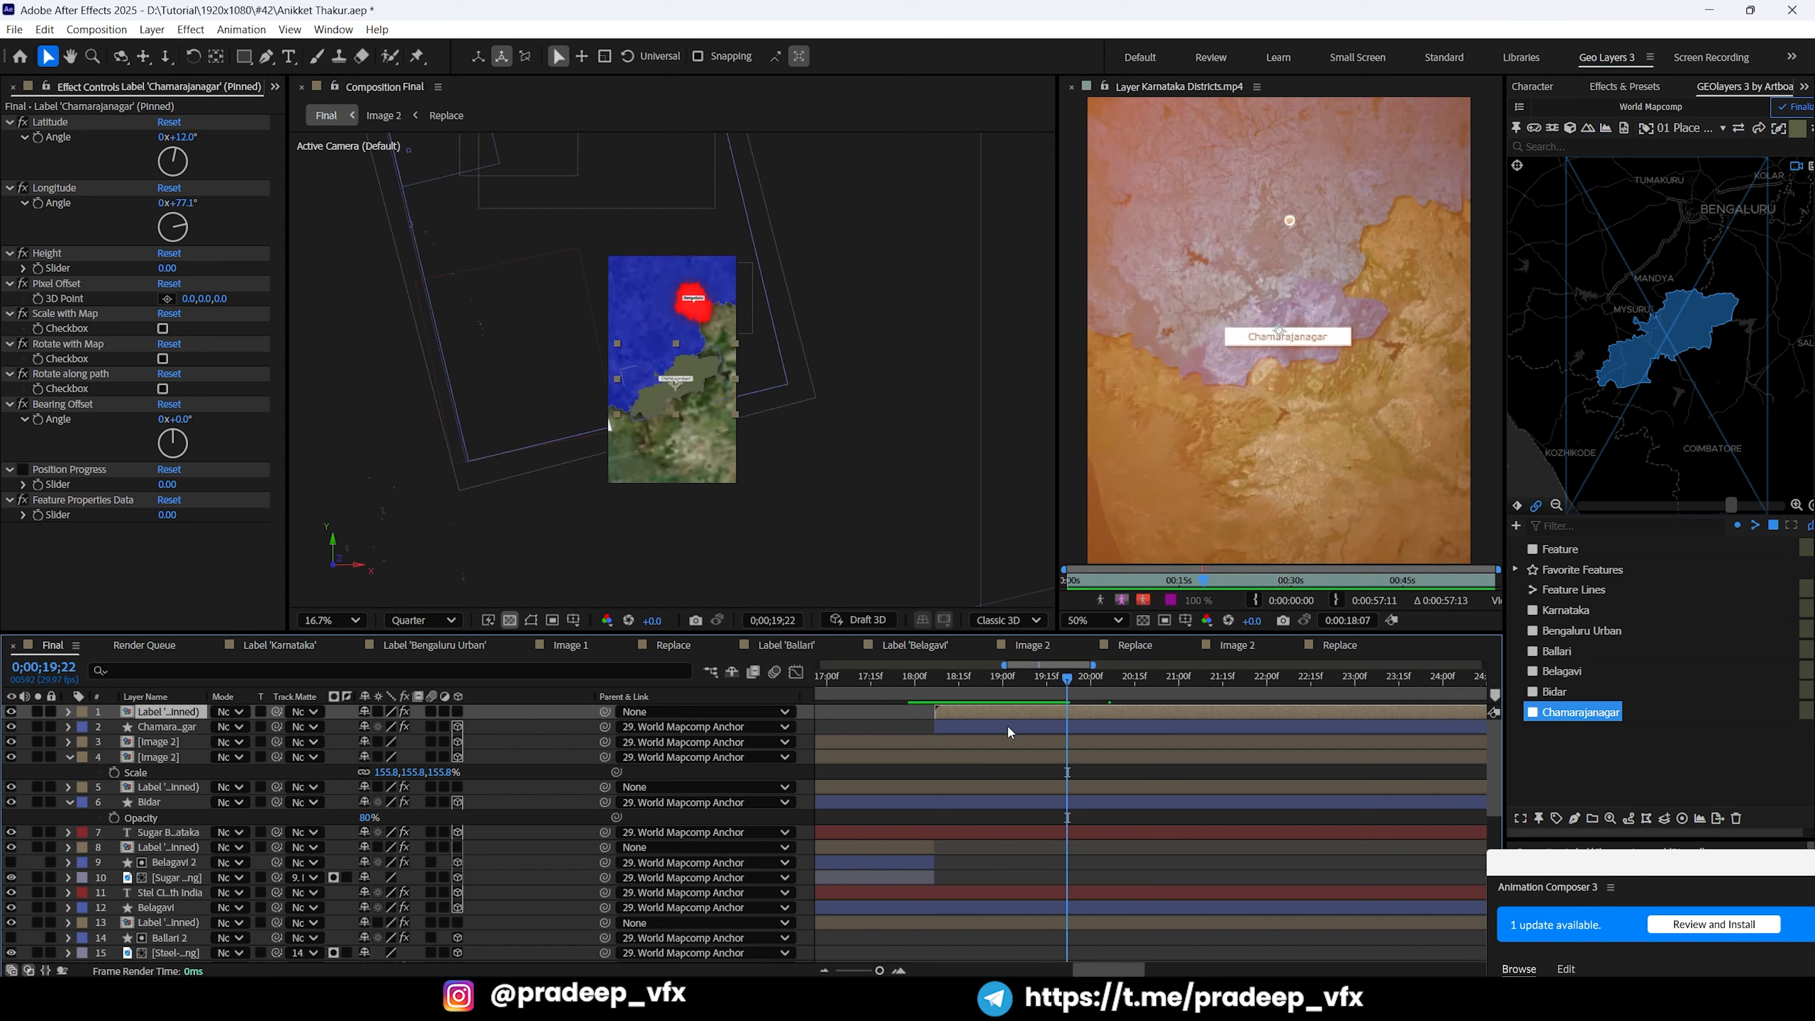
# Step: Move the Chamarajanagar Latitude, Longitude and Zoom keyframes earlier to about 0;00;19;12 and preview the camera move
pyautogui.press('`')
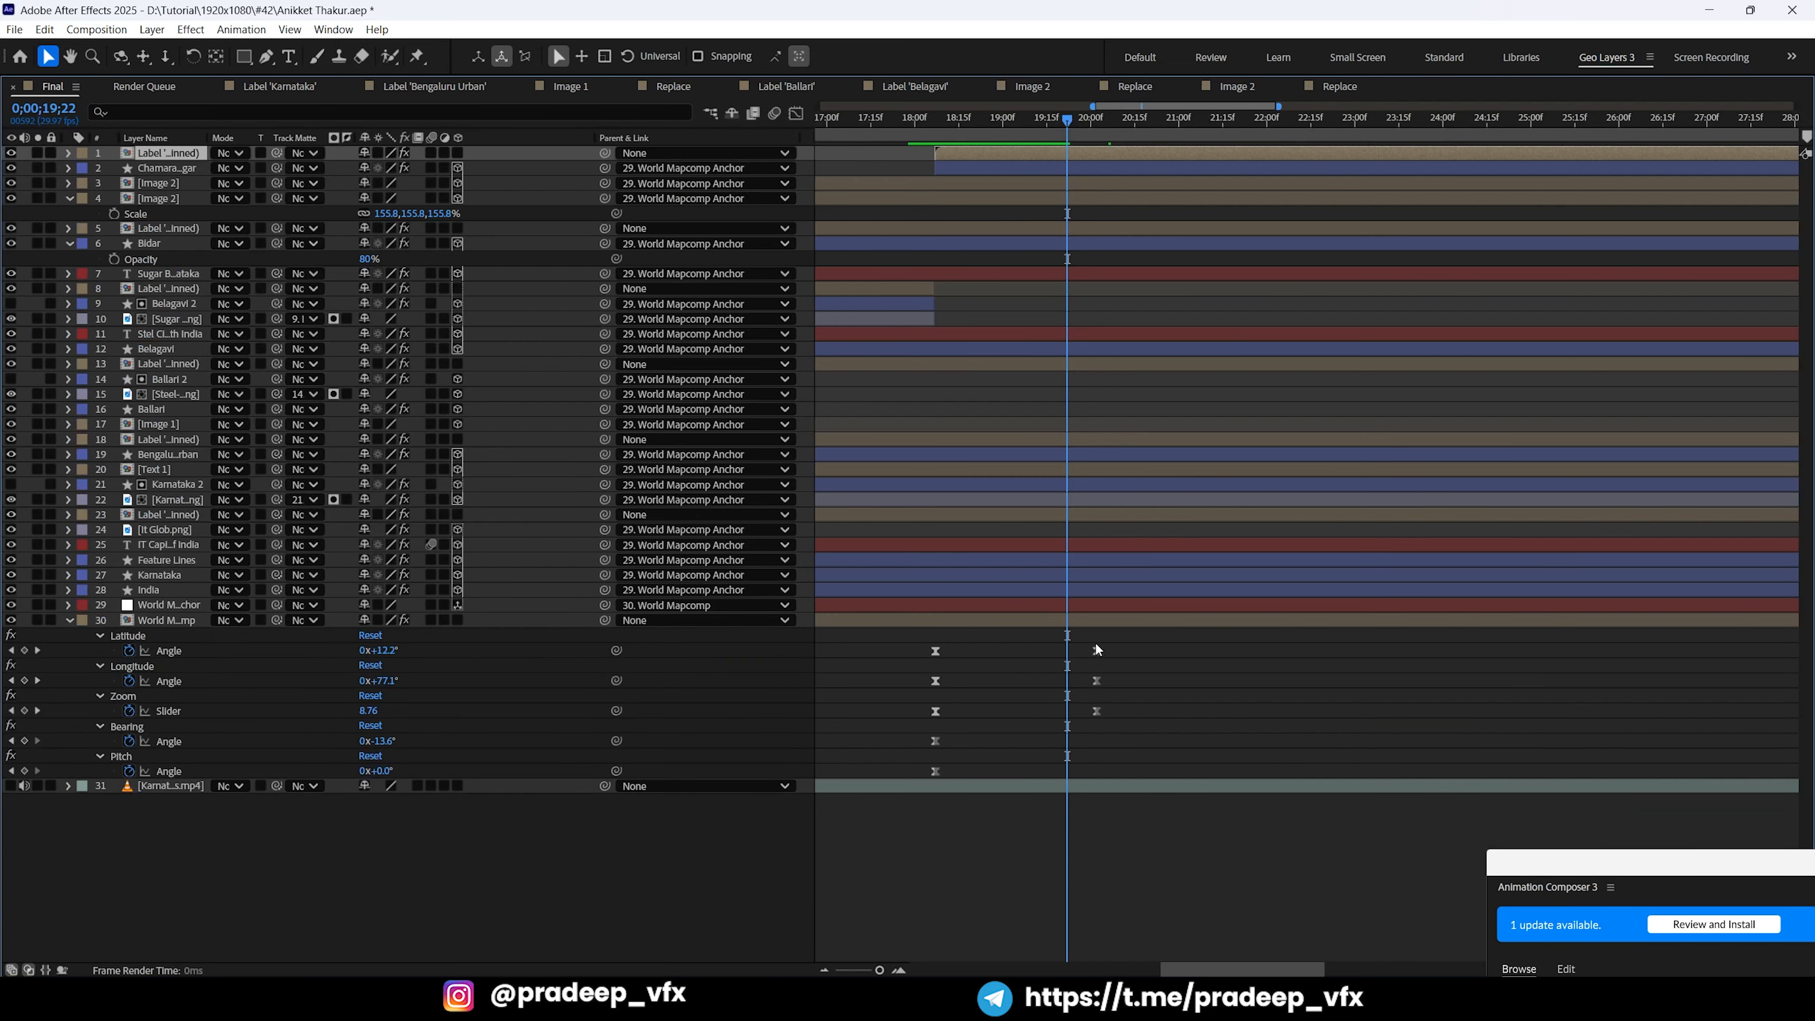
pyautogui.moveTo(1095, 643); pyautogui.dragTo(1040, 728)
pyautogui.moveTo(930, 131); pyautogui.dragTo(926, 129)
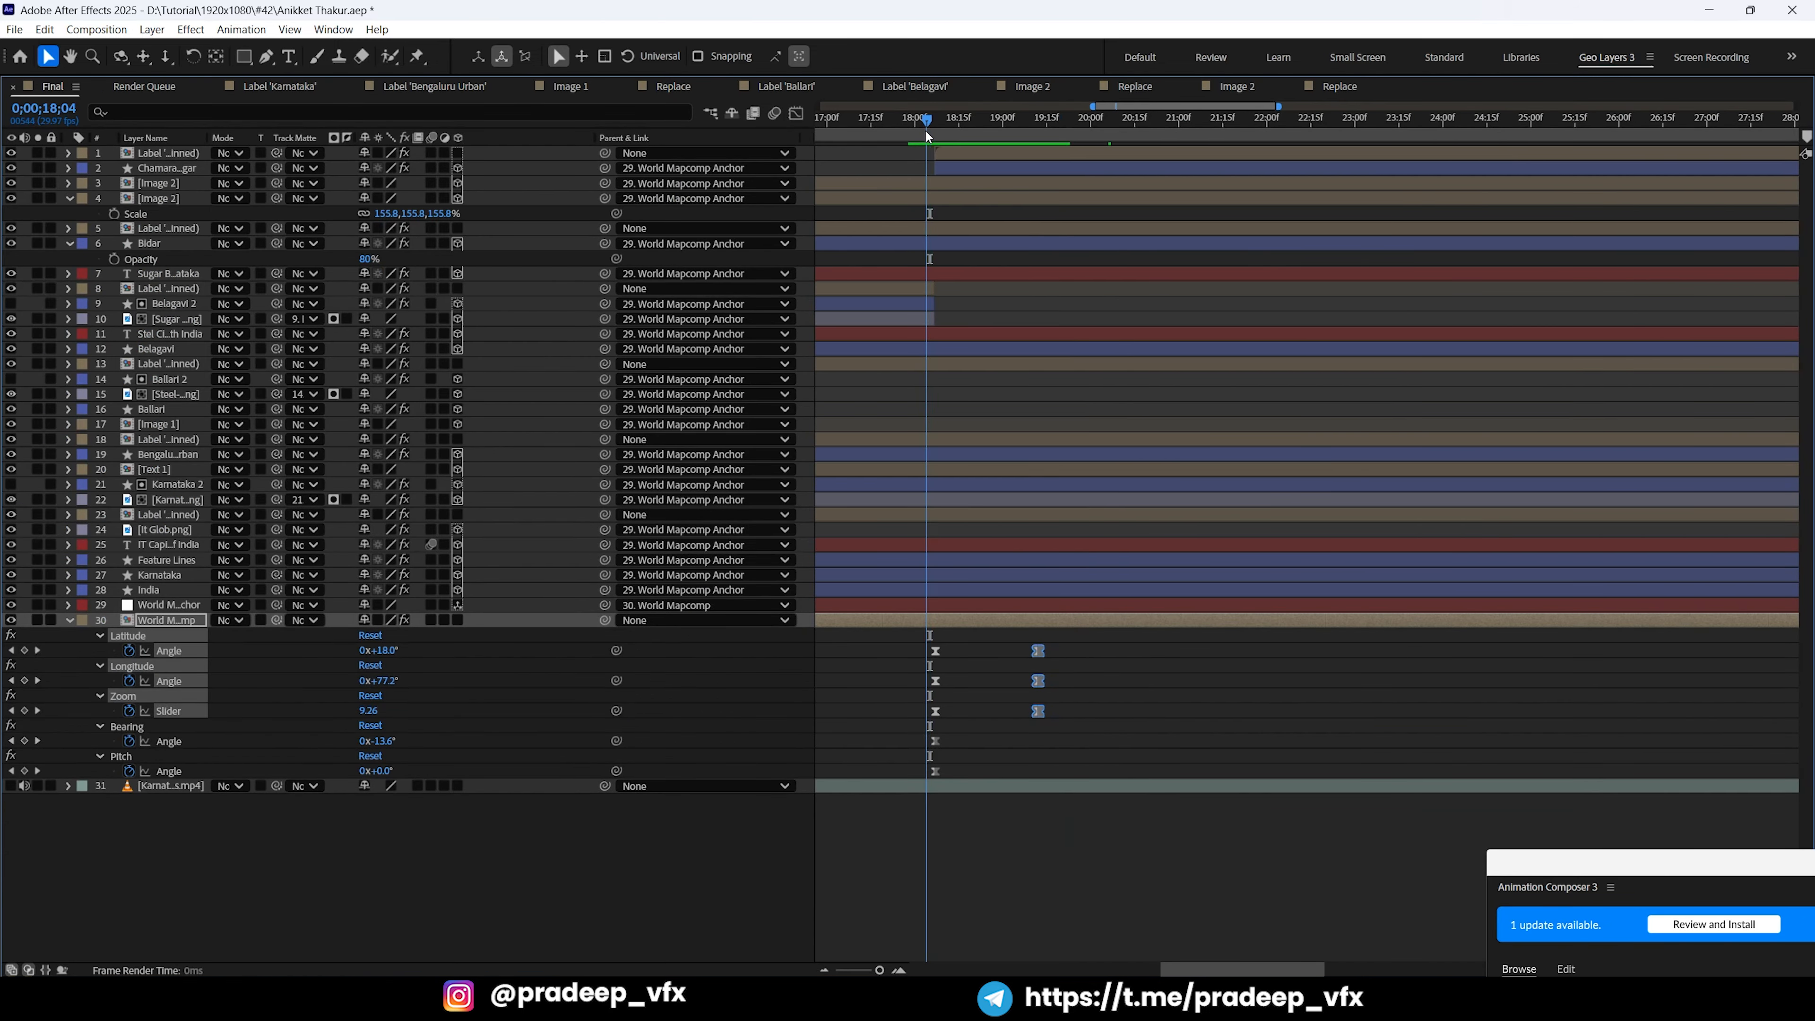
pyautogui.click(943, 167)
pyautogui.press('`')
pyautogui.press('space')
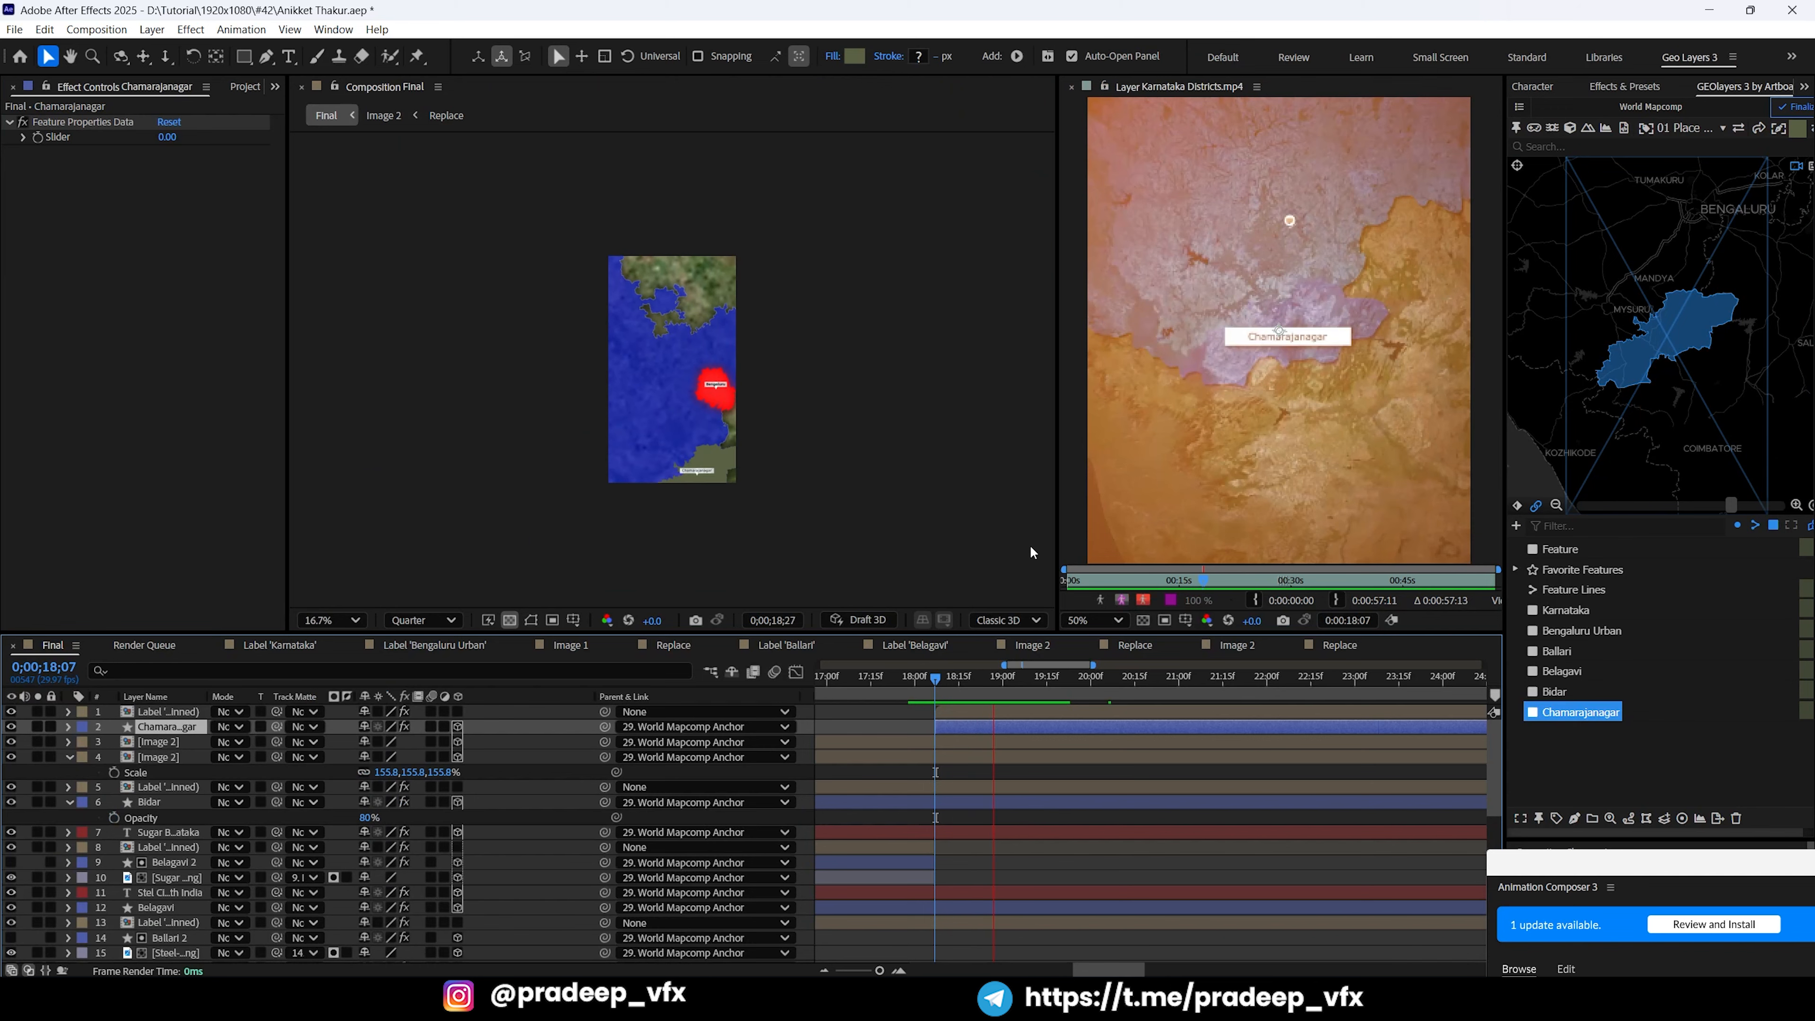
pyautogui.press('space')
# Step: Shift the Chamarajanagar Latitude, Longitude and Zoom keyframes to 0;00;18;25 and compare the timing with the reference video
pyautogui.press('`')
pyautogui.moveTo(1053, 647); pyautogui.dragTo(992, 711)
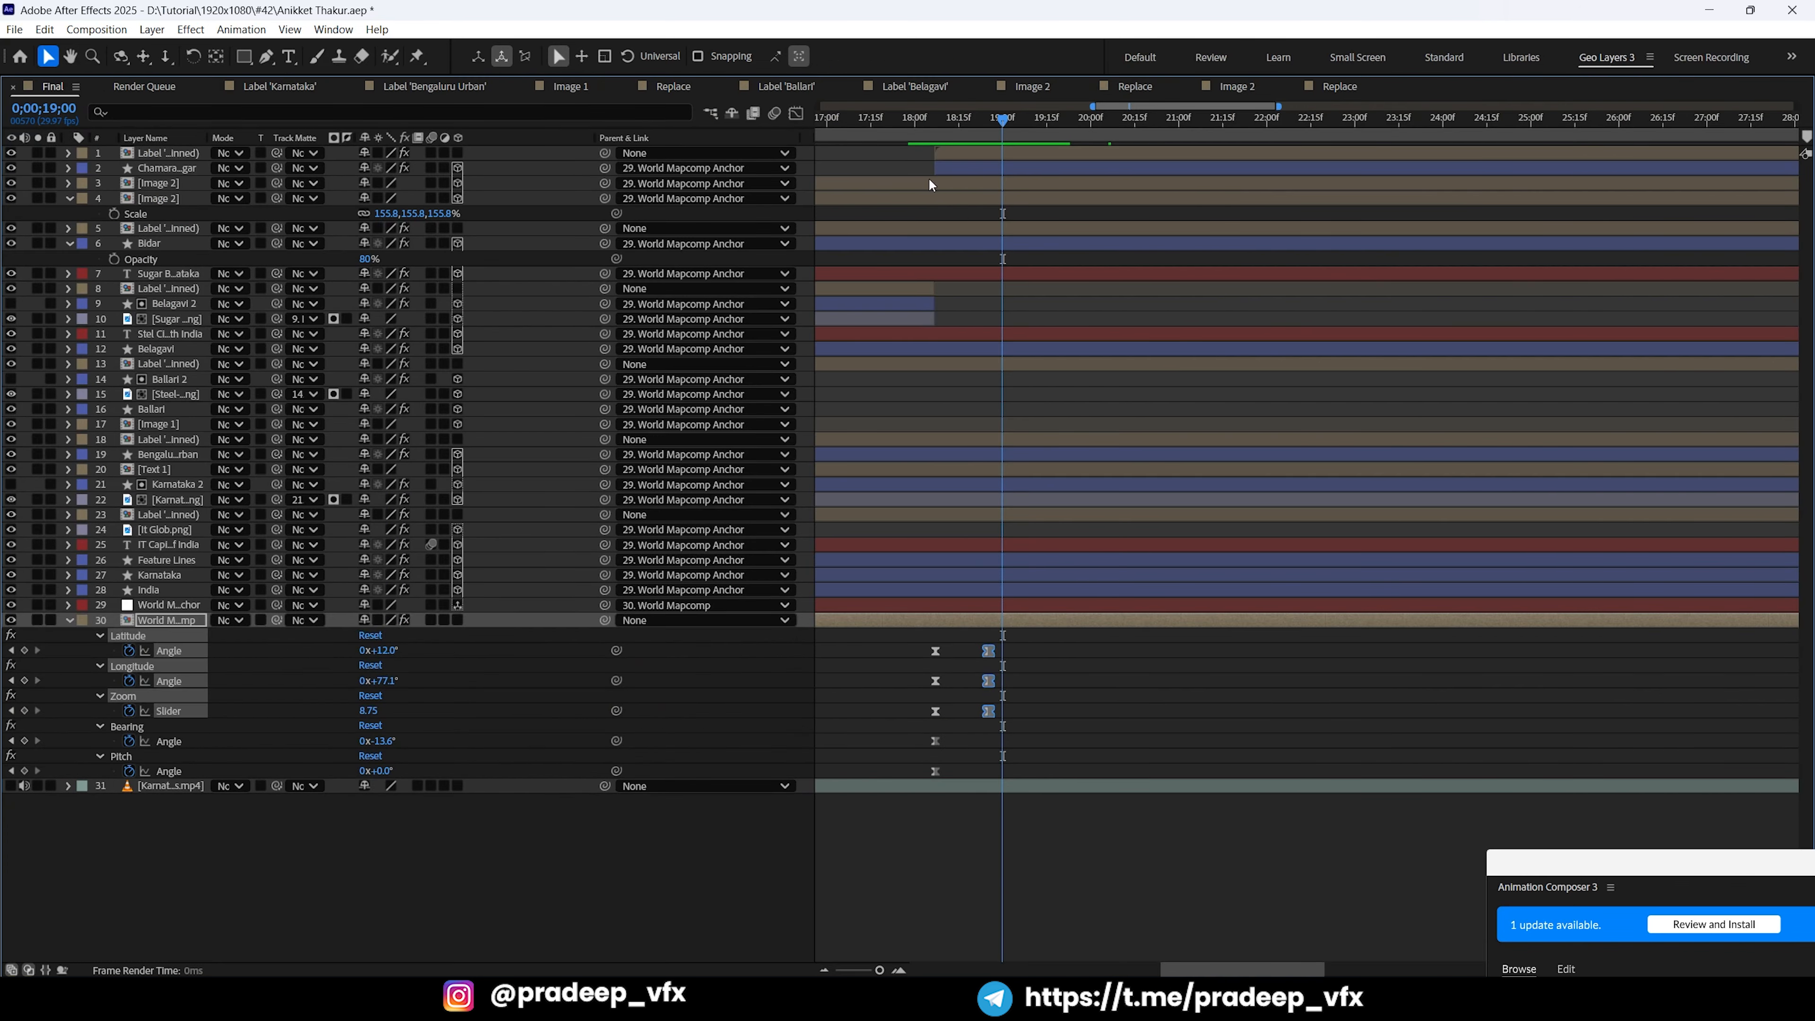
pyautogui.click(923, 117)
pyautogui.press('`')
pyautogui.click(968, 676)
pyautogui.scroll(-4, 1279, 330)
pyautogui.moveTo(1202, 586); pyautogui.dragTo(1192, 583)
# Step: Move the Chamarajanagar Latitude, Longitude and Zoom keyframes to 0;00;18;08, one frame after the Bidar keyframes
pyautogui.press('`')
pyautogui.press('j')
pyautogui.press('=')
pyautogui.press('=')
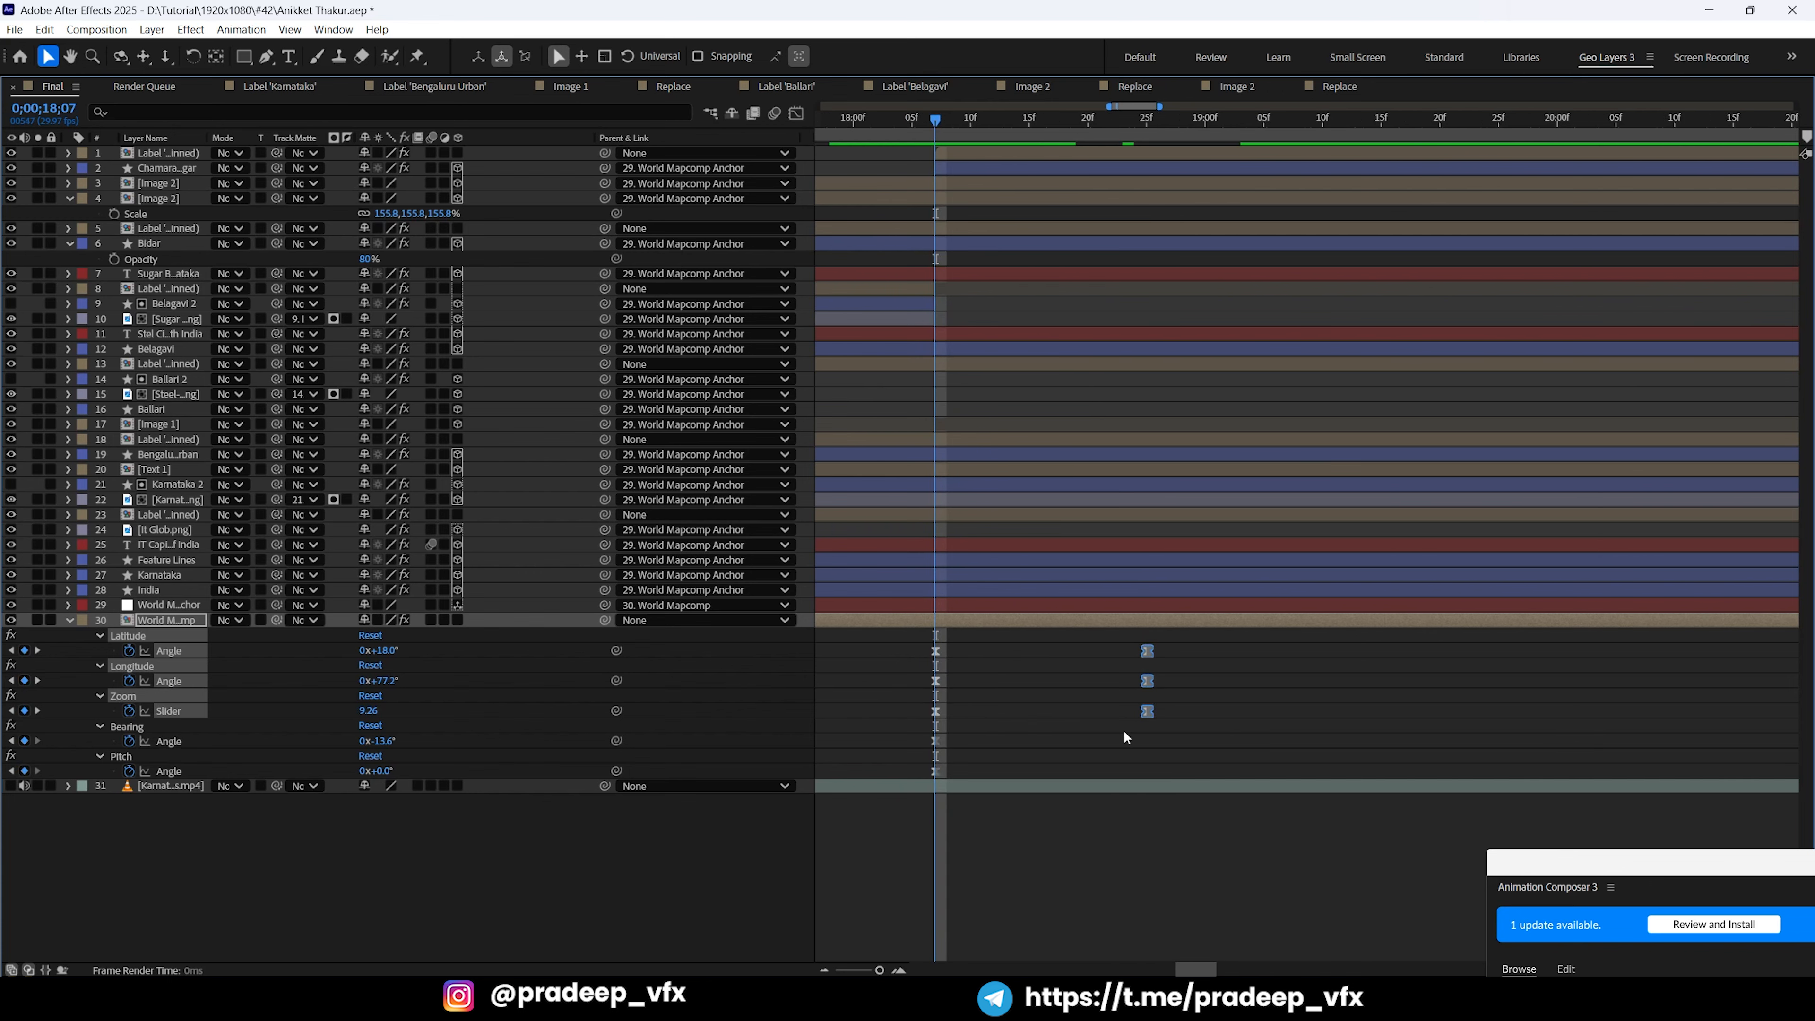
pyautogui.moveTo(1150, 712); pyautogui.dragTo(963, 710)
pyautogui.press('=')
pyautogui.press('=')
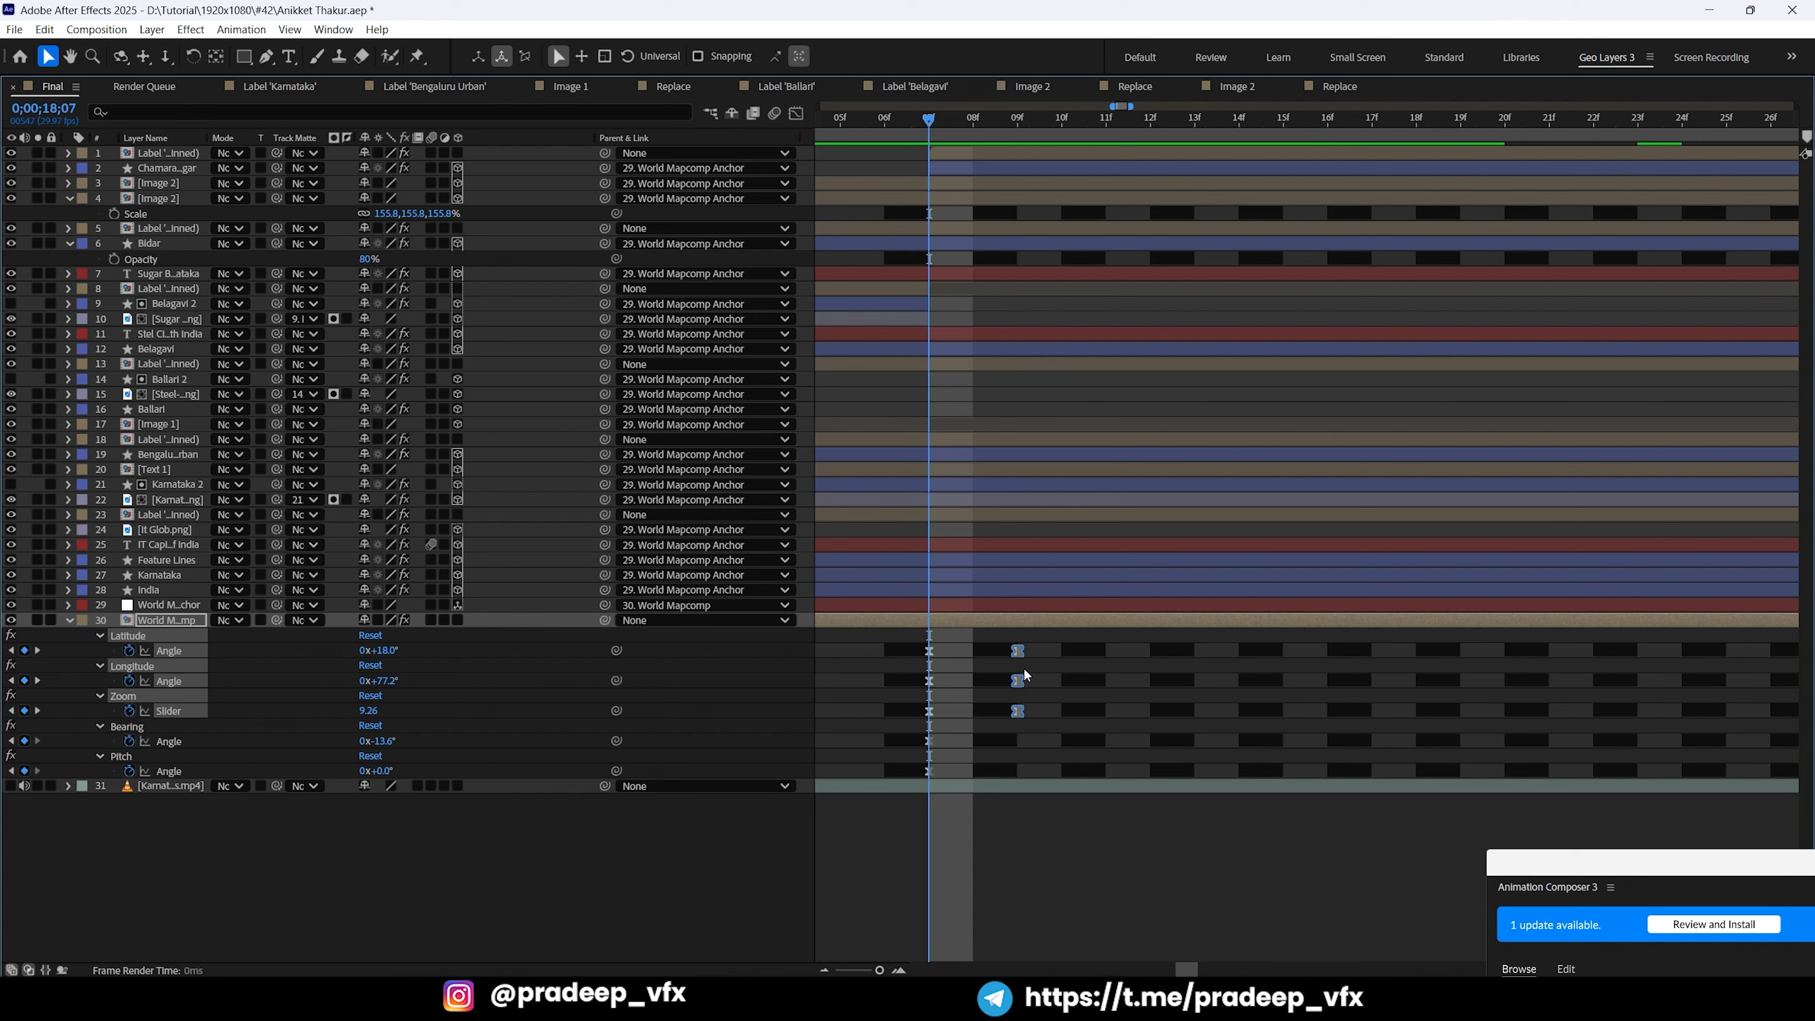
# Step: Check the instant camera cut from Bidar to Chamarajanagar around 0;00;18;07 and save the project
pyautogui.press('`')
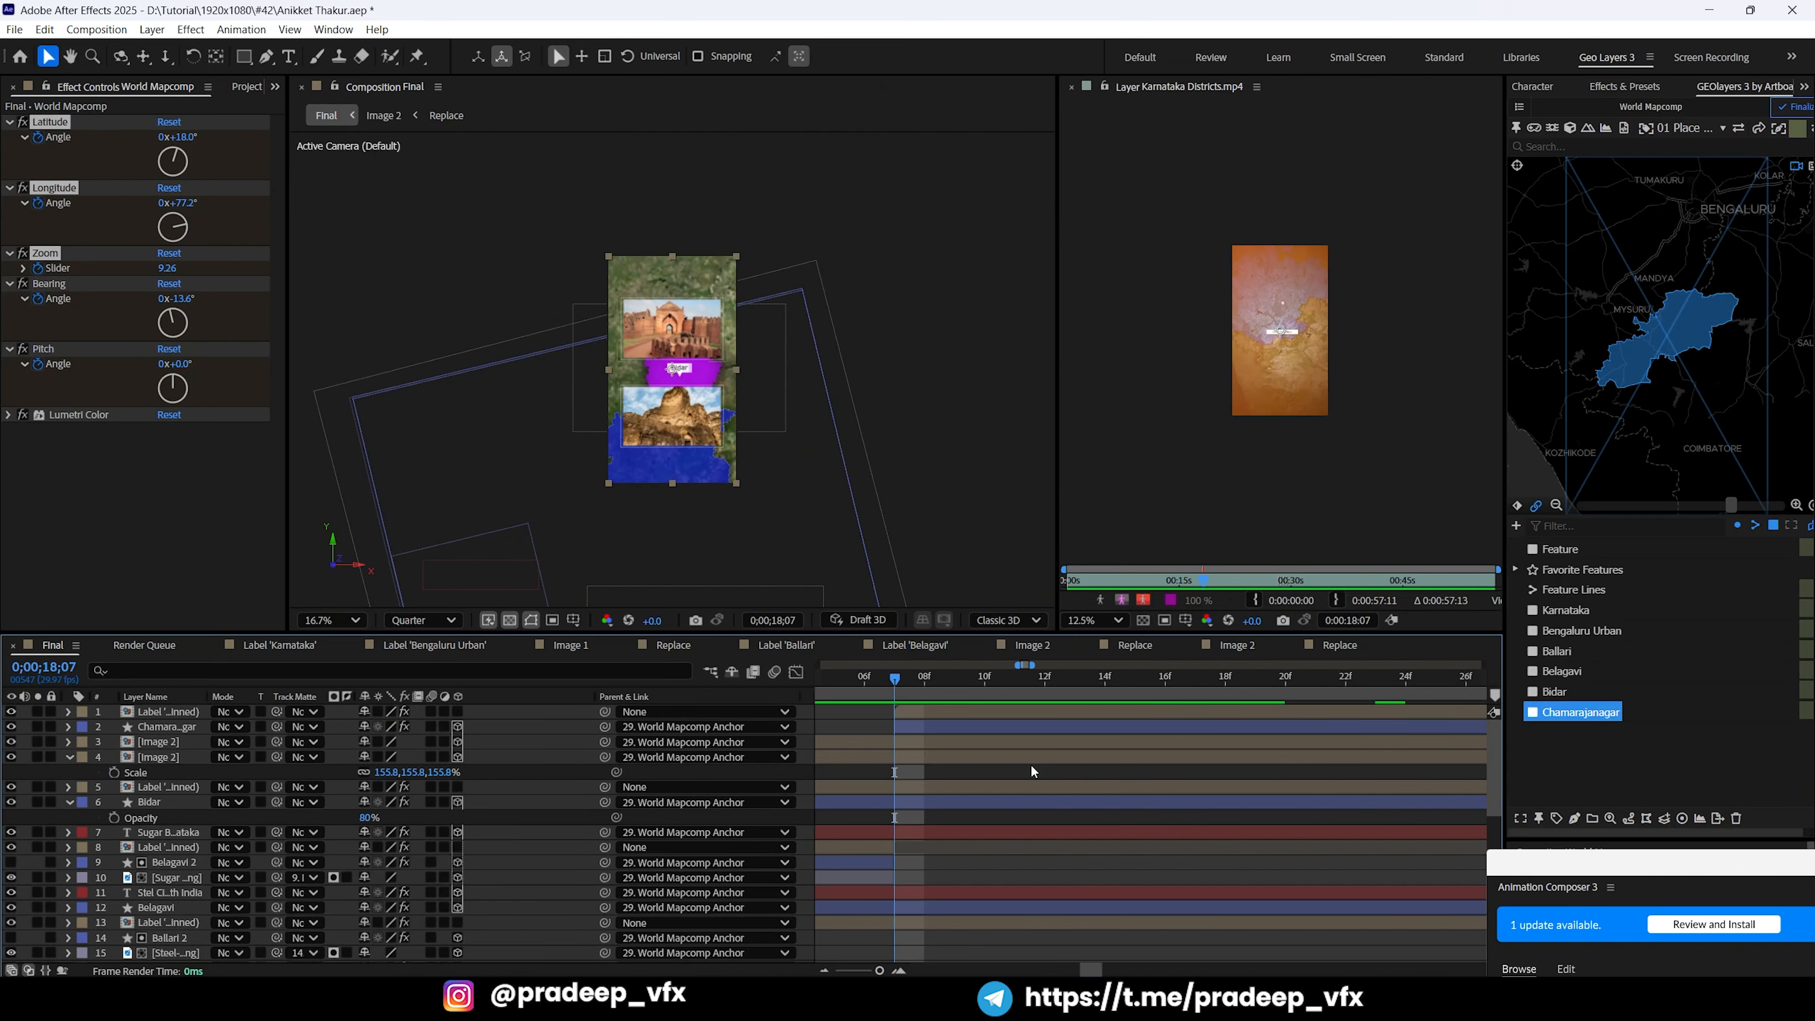
pyautogui.press('space')
pyautogui.click(1017, 680)
pyautogui.press('`')
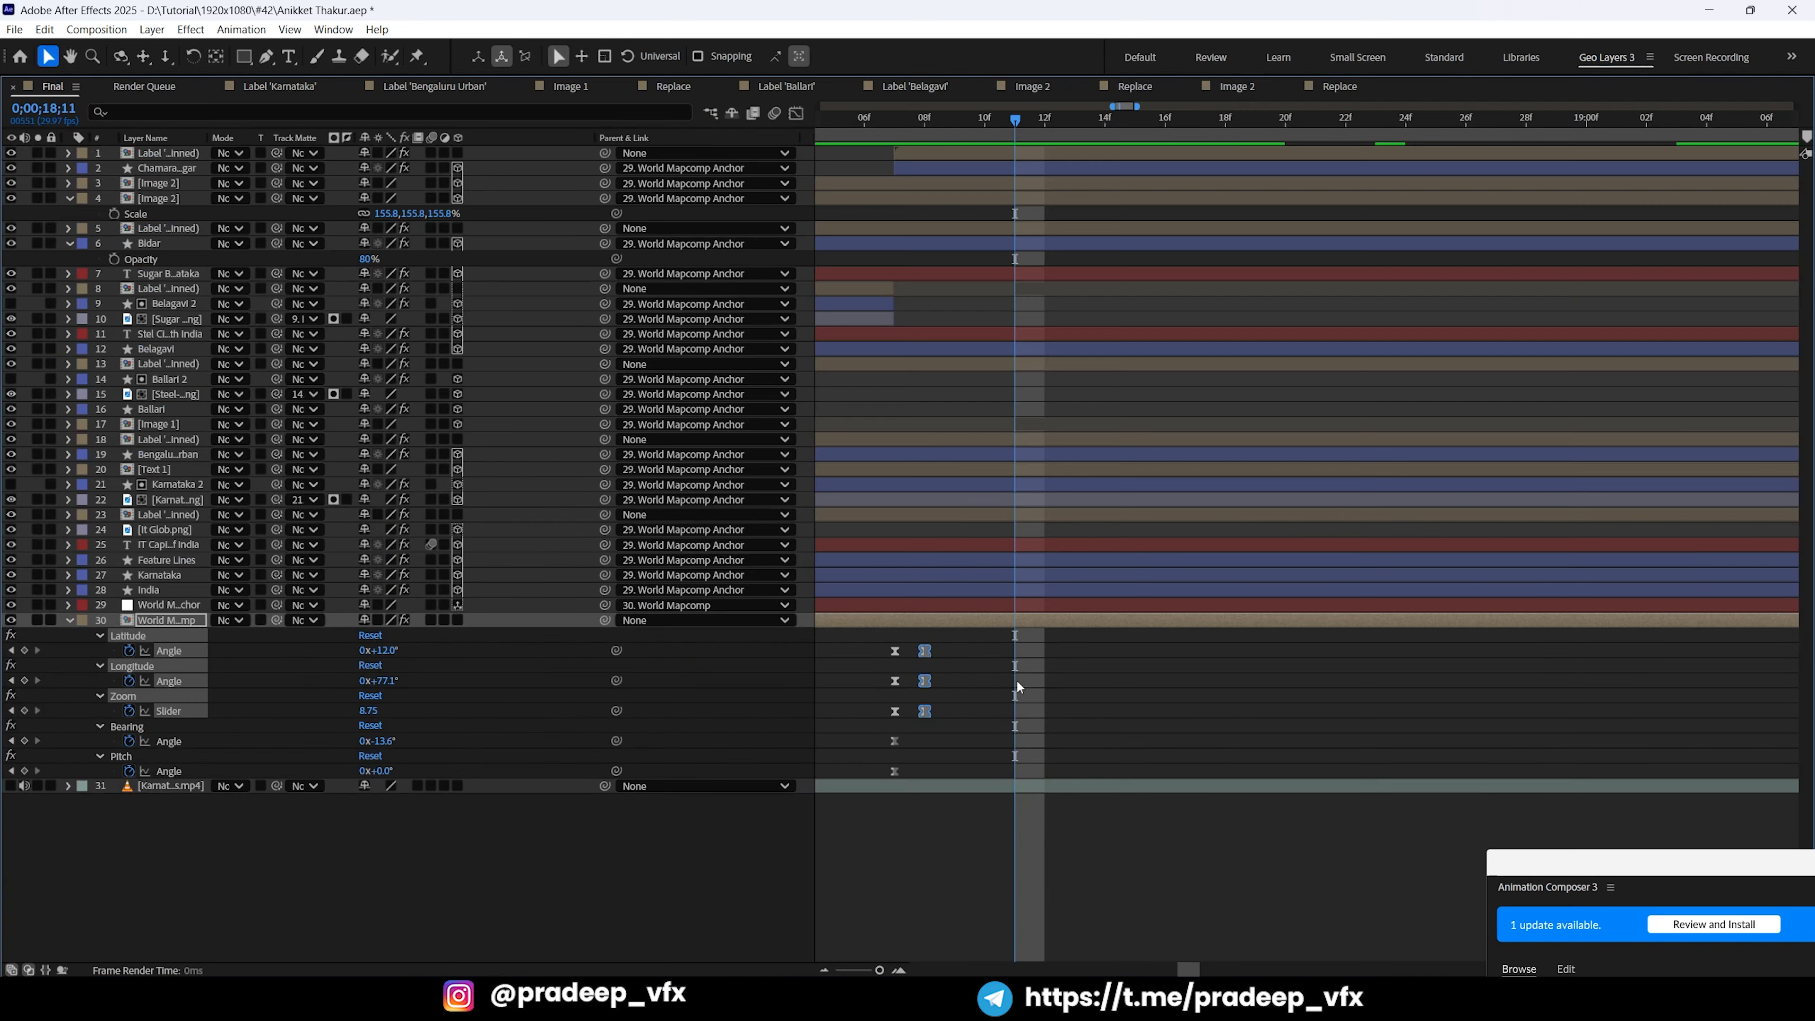
pyautogui.click(889, 127)
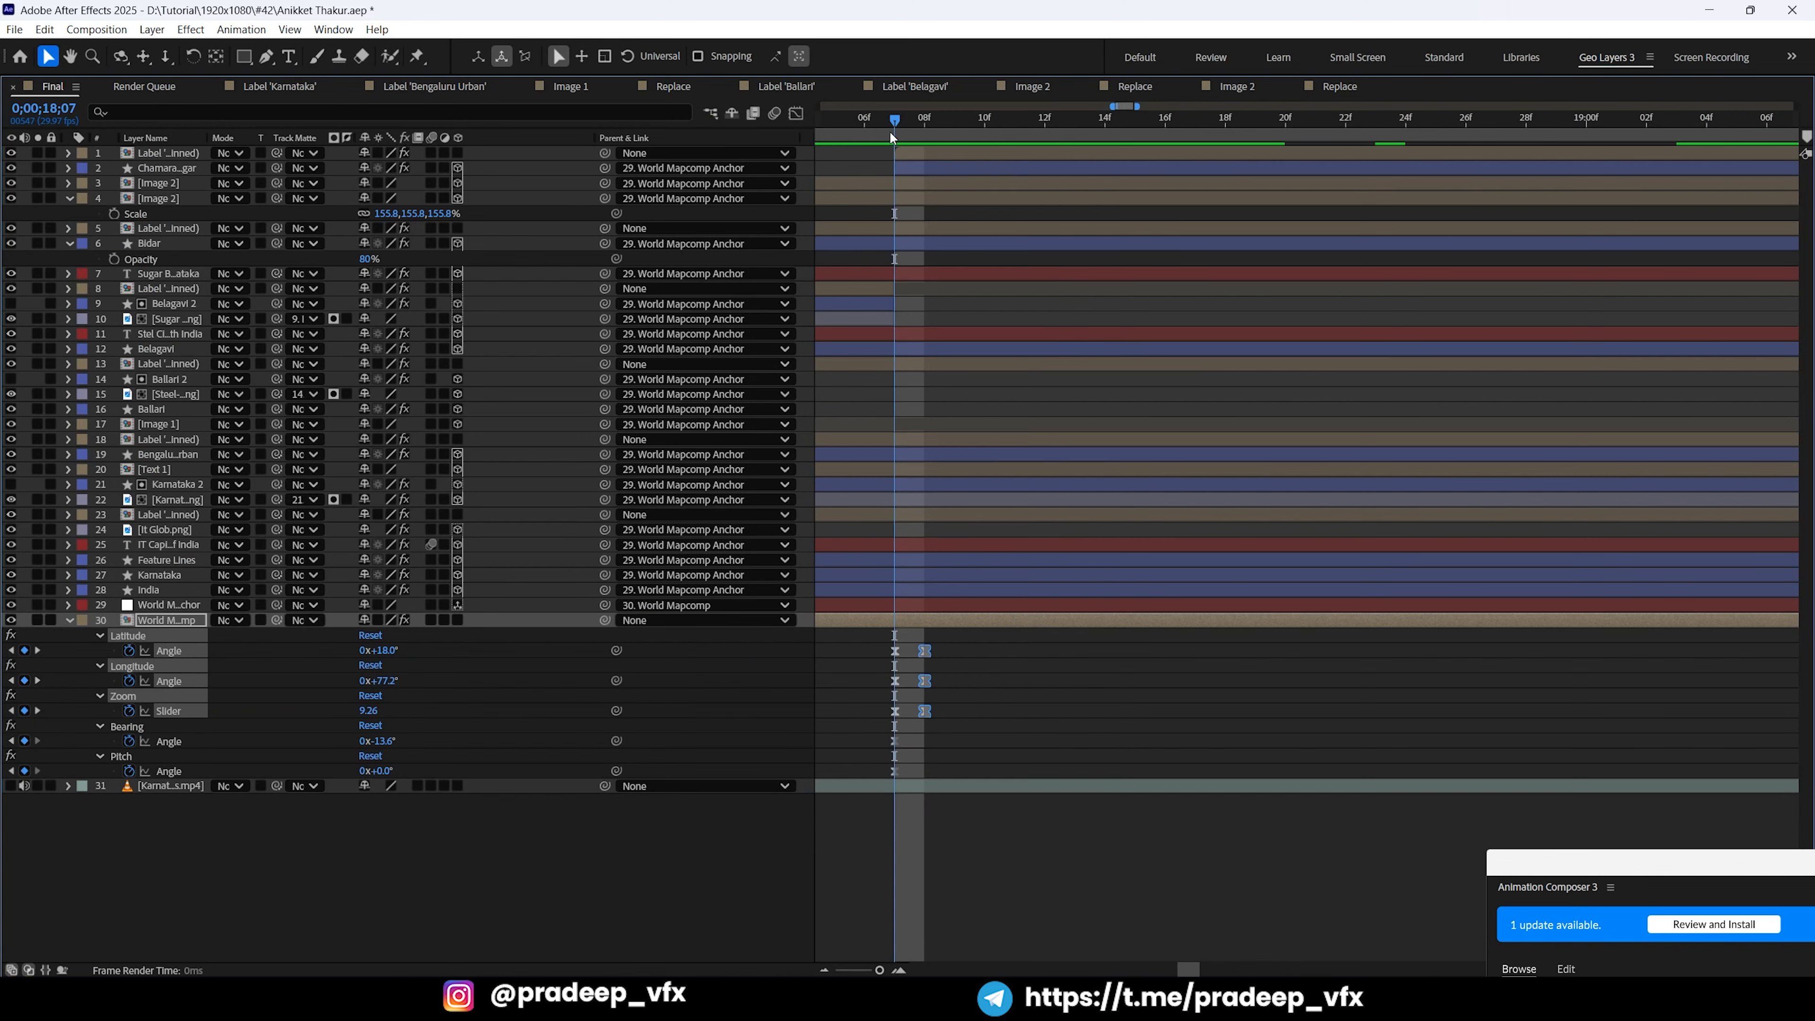
pyautogui.press('=')
pyautogui.press('`')
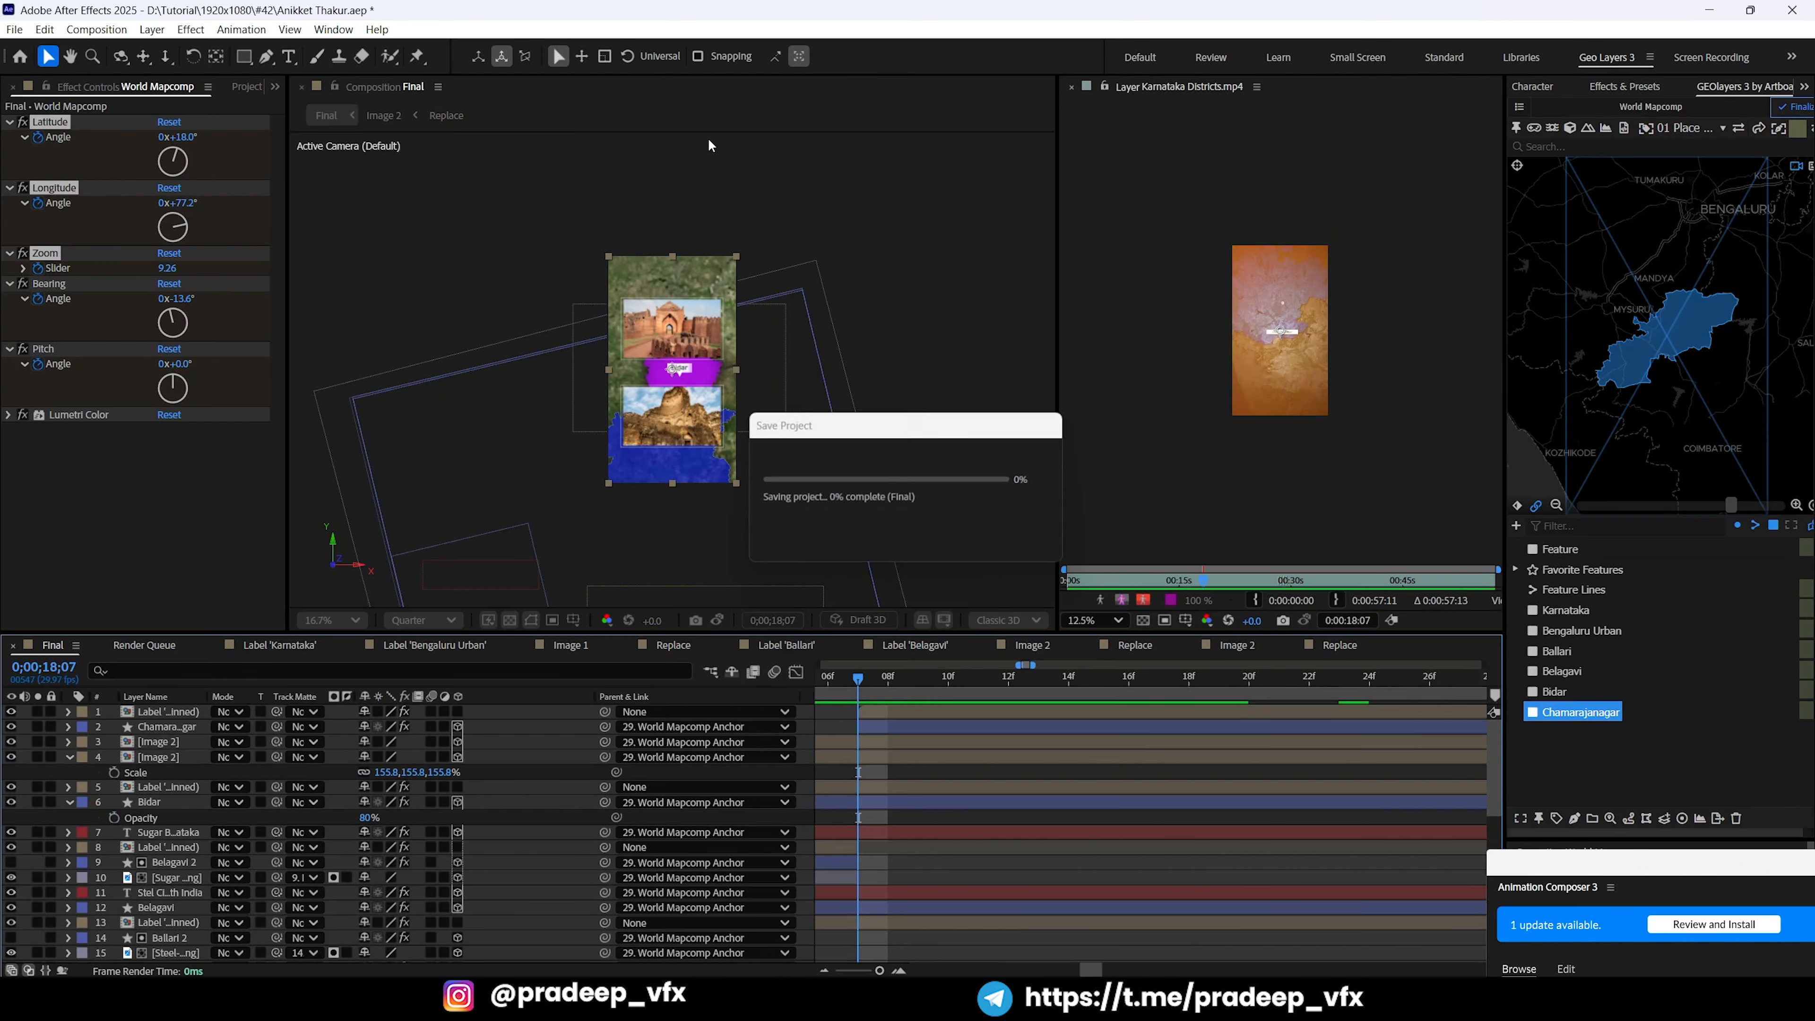
# Step: Add a Generated Light Leak transition with its cut at 0;00;18;07 and move its layer to the top of the stack
pyautogui.moveTo(1643, 863); pyautogui.dragTo(1373, 583)
pyautogui.press('-')
pyautogui.press('-')
pyautogui.press('-')
pyautogui.press('-')
pyautogui.press('-')
pyautogui.press('`')
pyautogui.moveTo(170, 620); pyautogui.dragTo(280, 147)
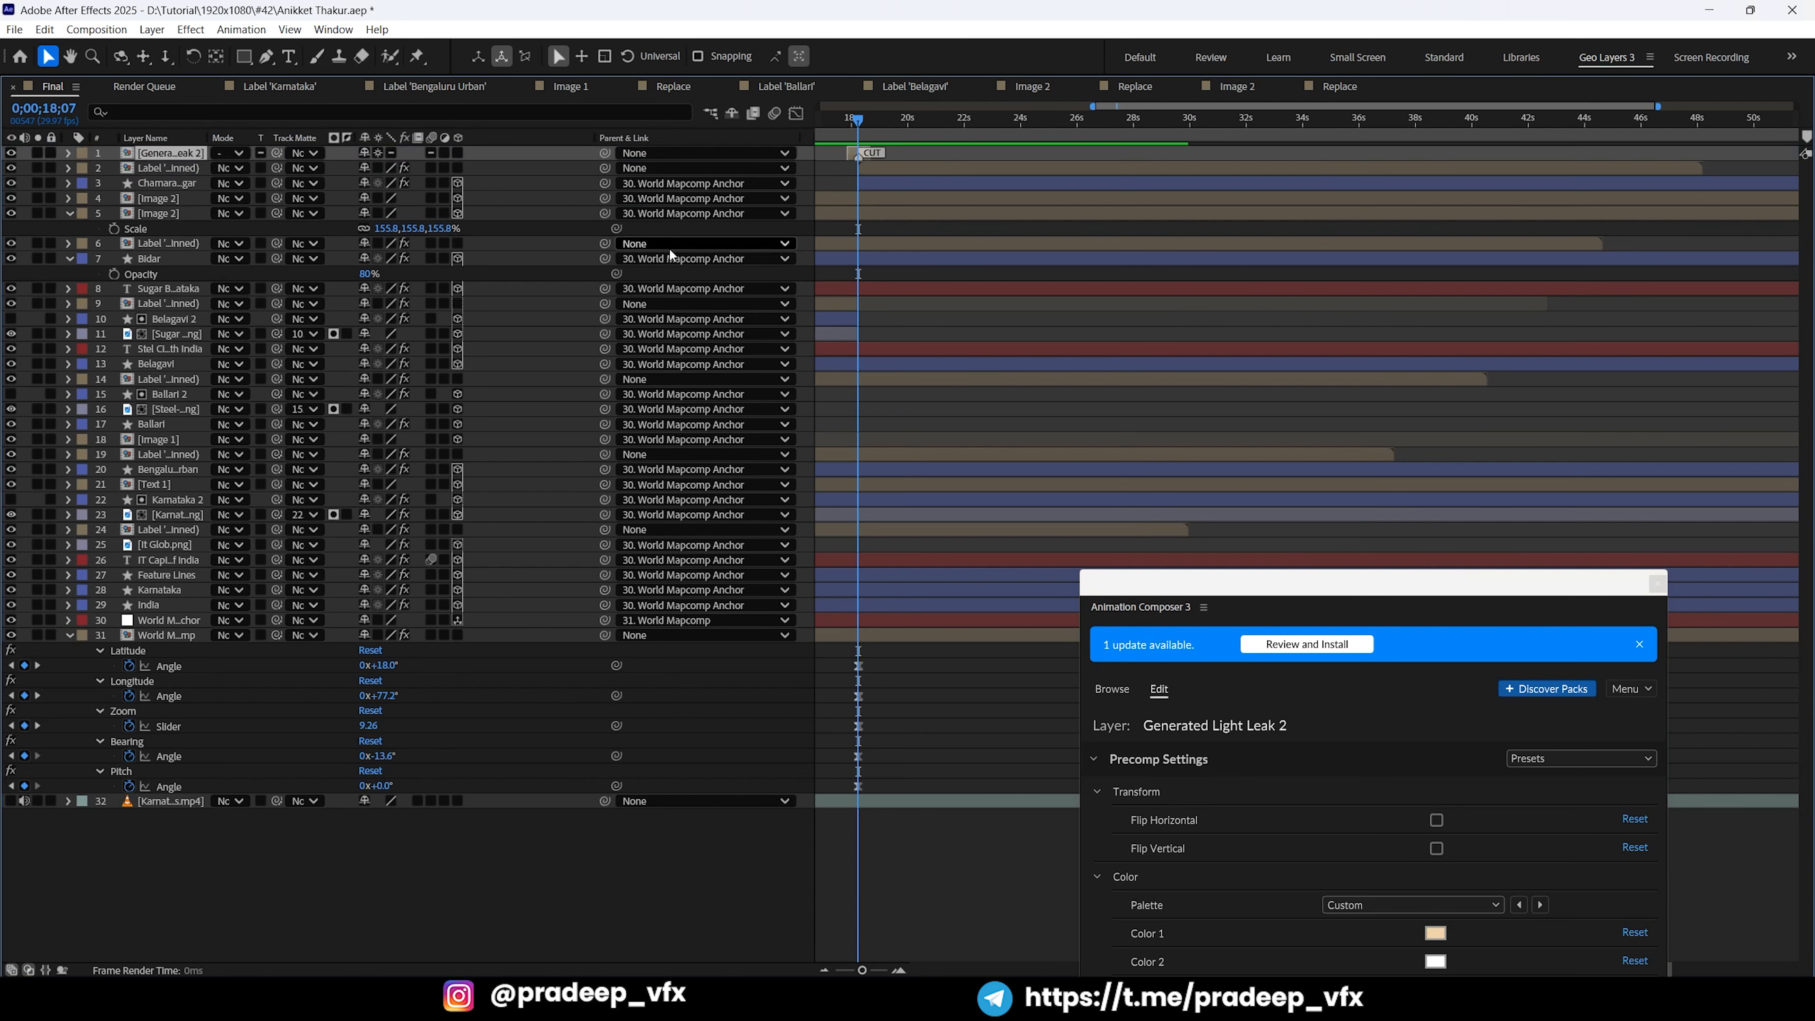
# Step: Play back the light leak transition into the Chamarajanagar scene from 0;00;17;20
pyautogui.click(843, 133)
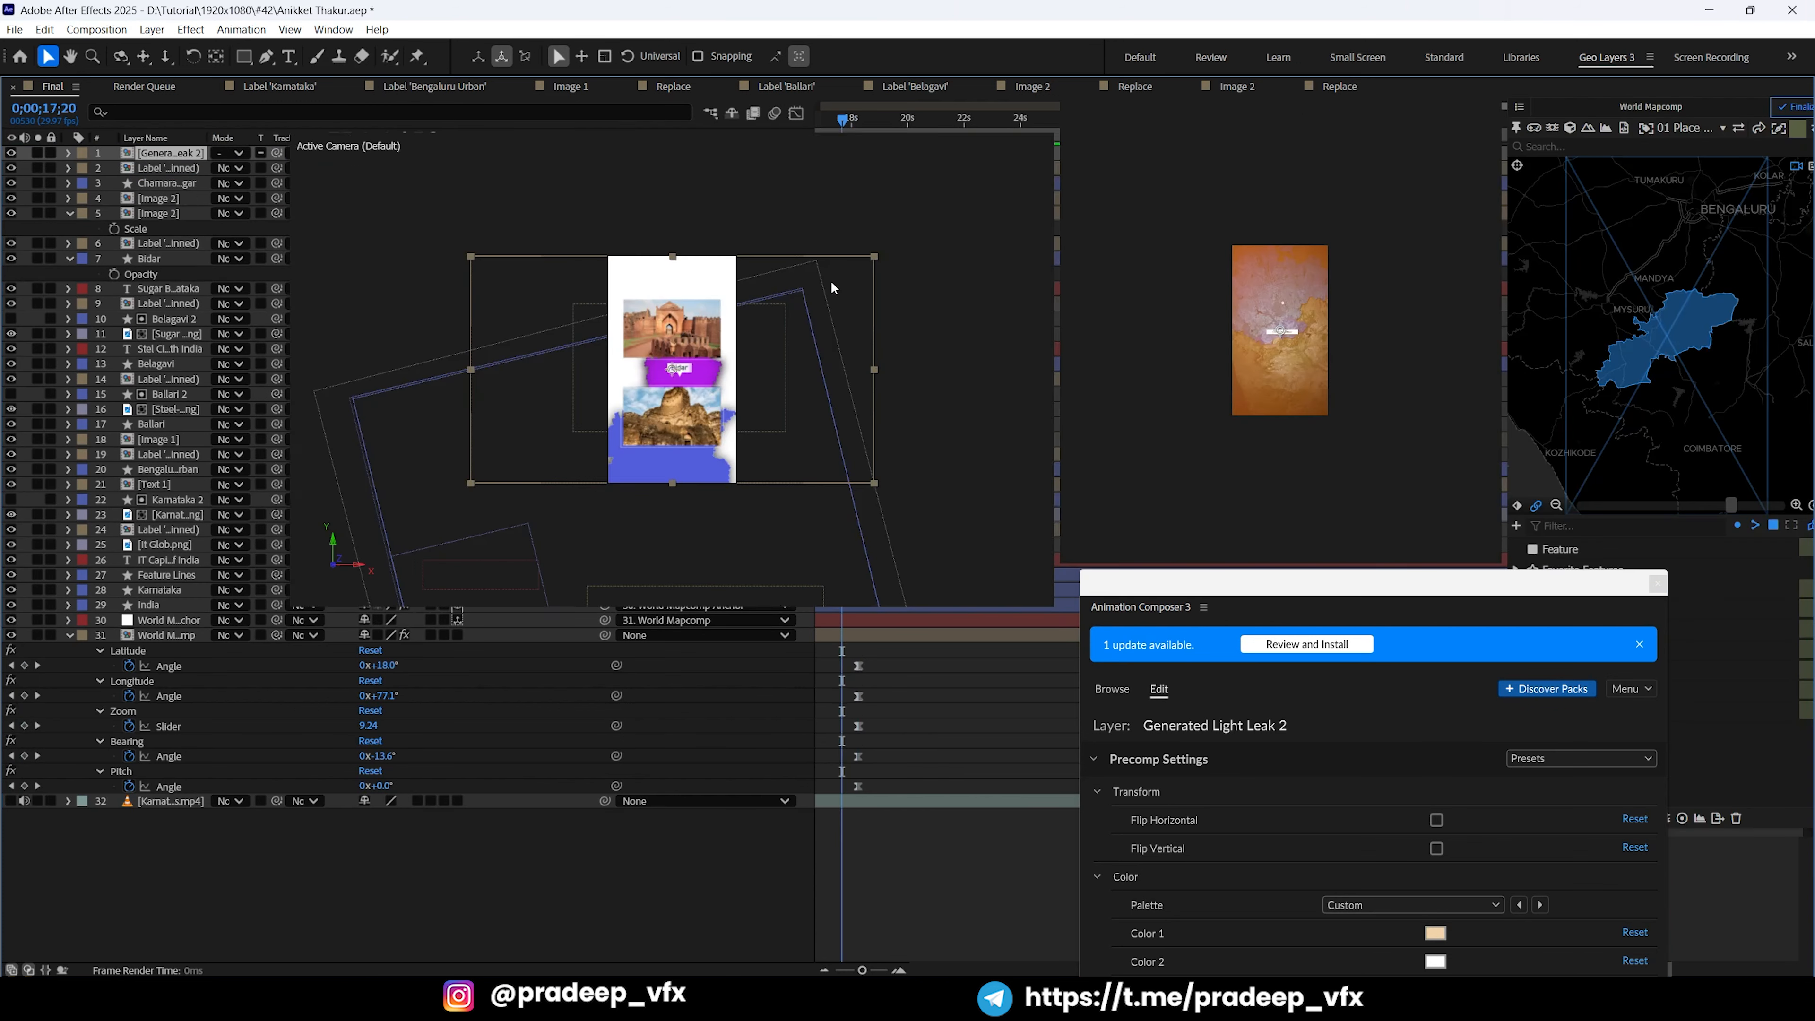
pyautogui.press('`')
pyautogui.press('space')
pyautogui.scroll(1, 750, 531)
pyautogui.press('space')
pyautogui.press('`')
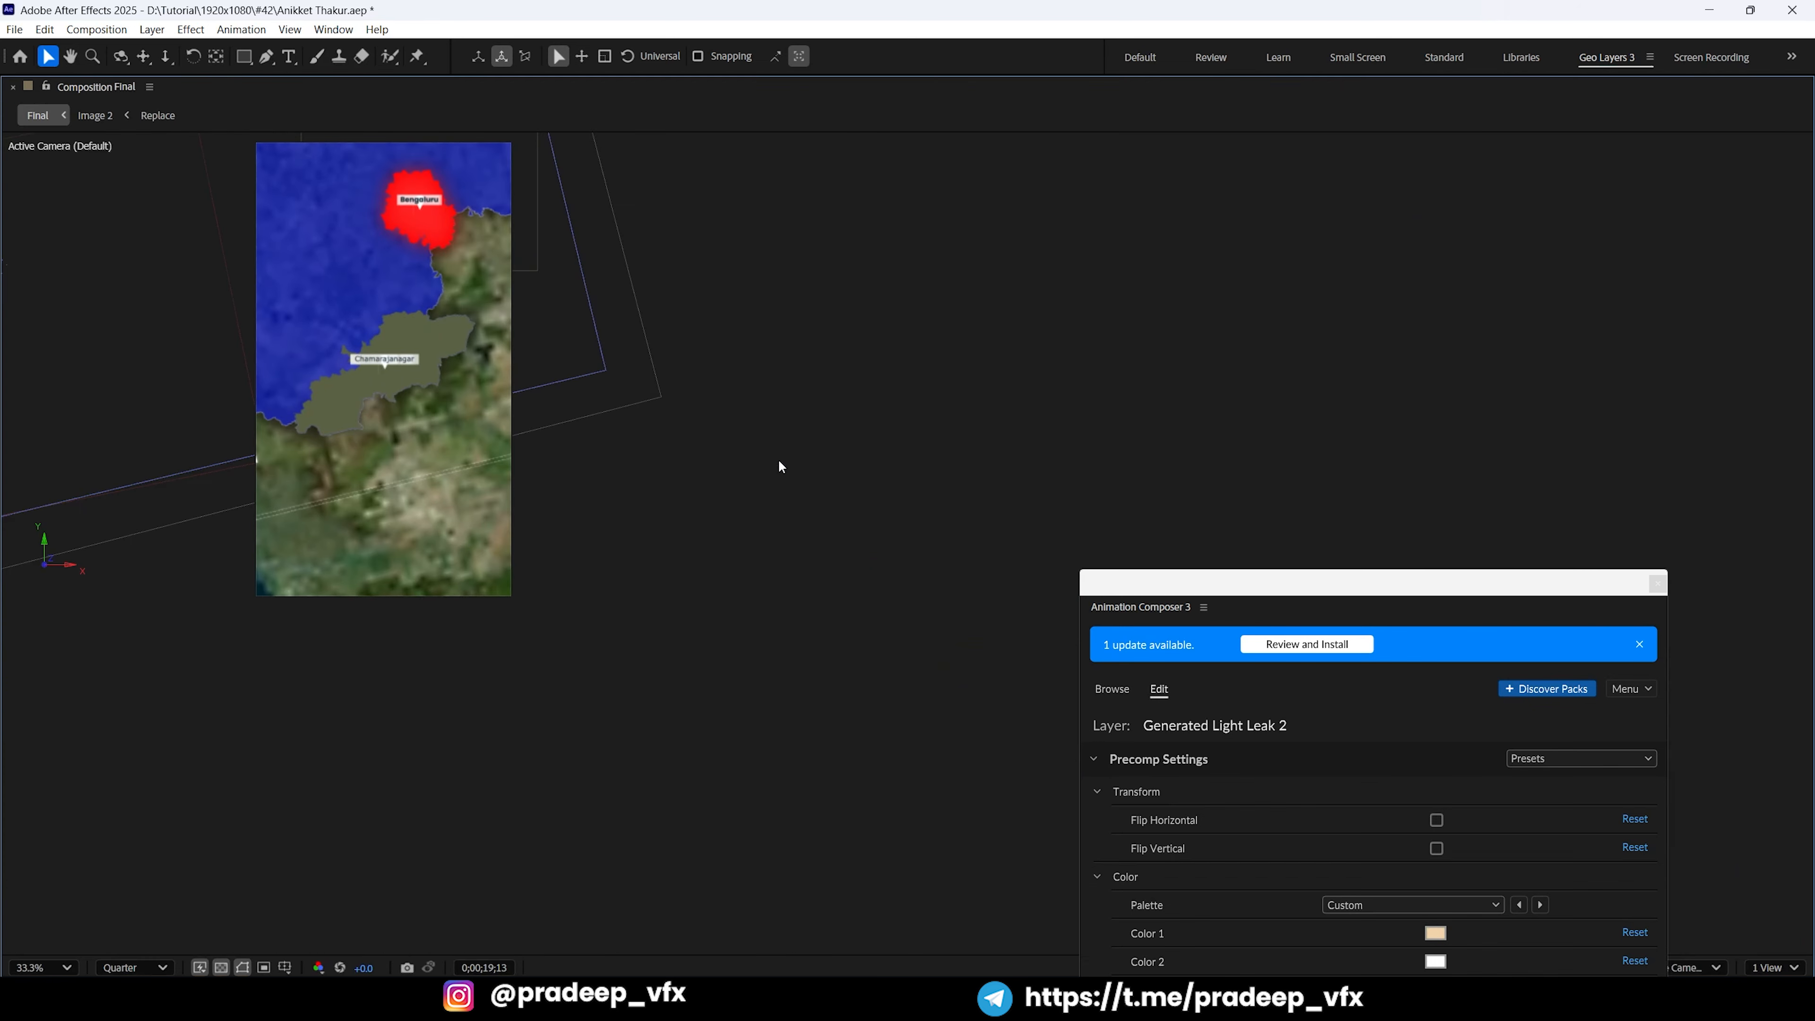
pyautogui.press('`')
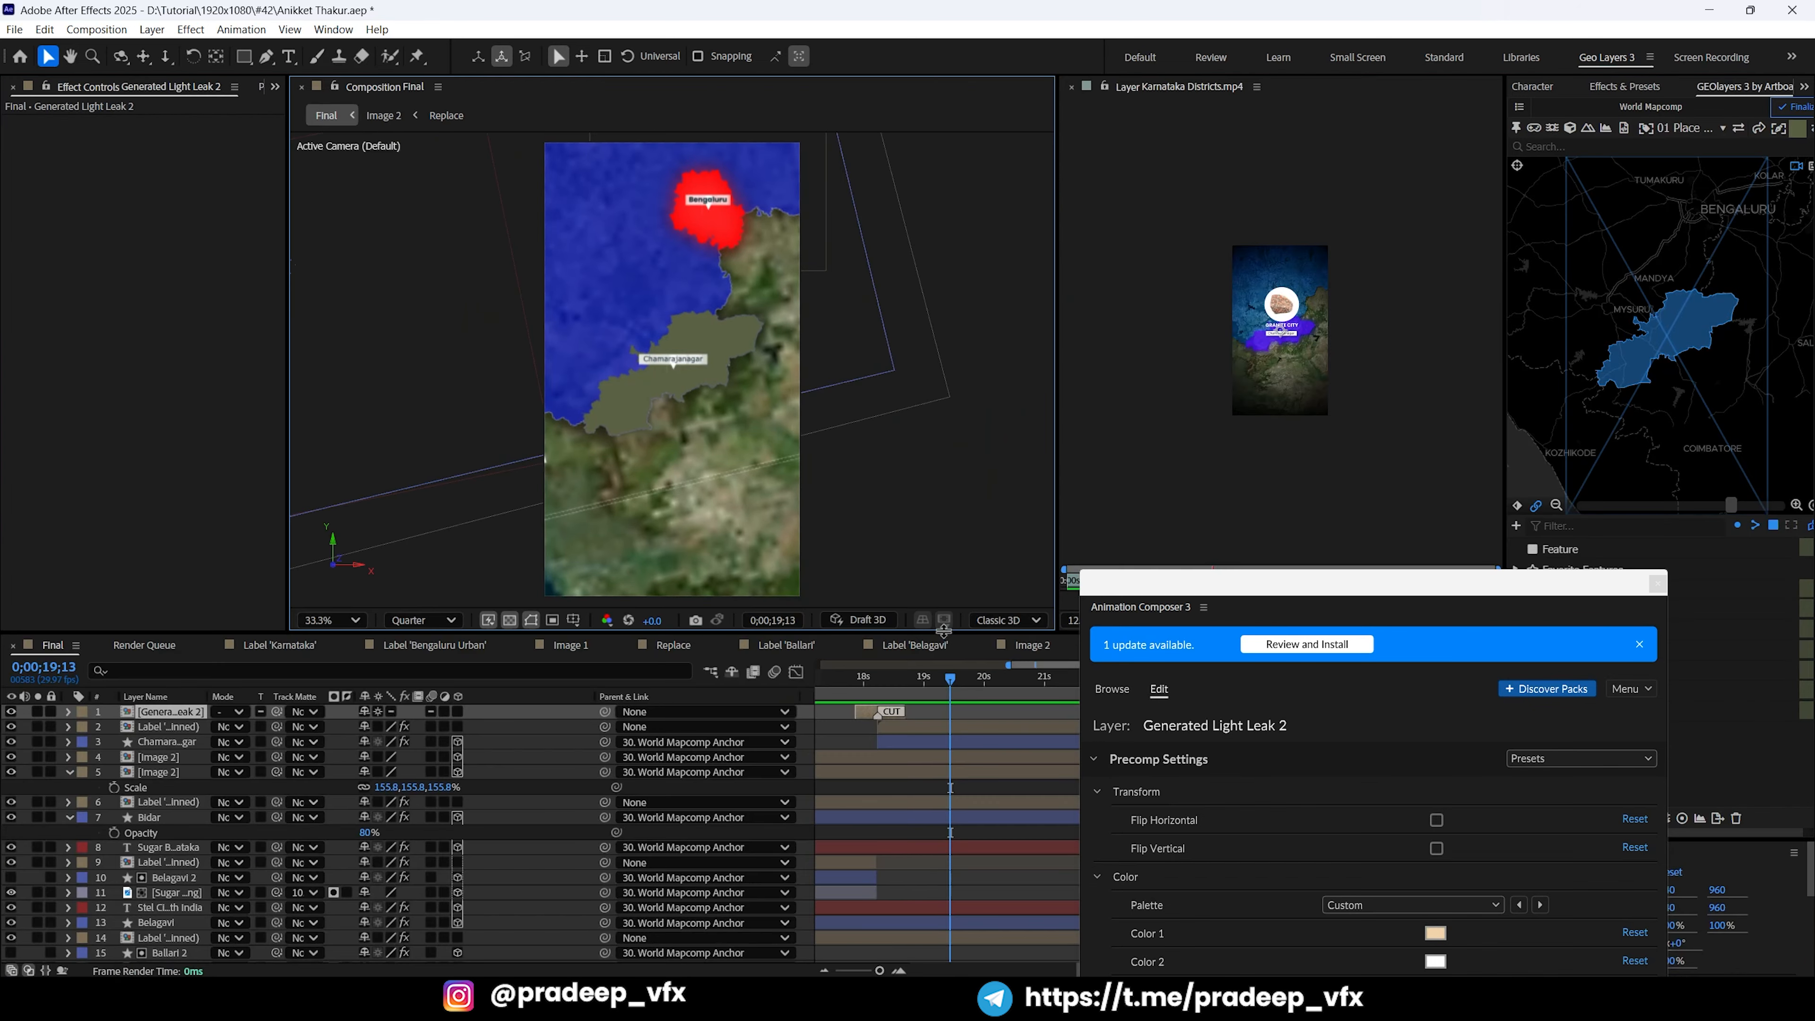
# Step: Remove the Bengaluru Urban district shape and its label from the Chamarajanagar scene starting at 0;00;18;08
pyautogui.press('`')
pyautogui.press('-')
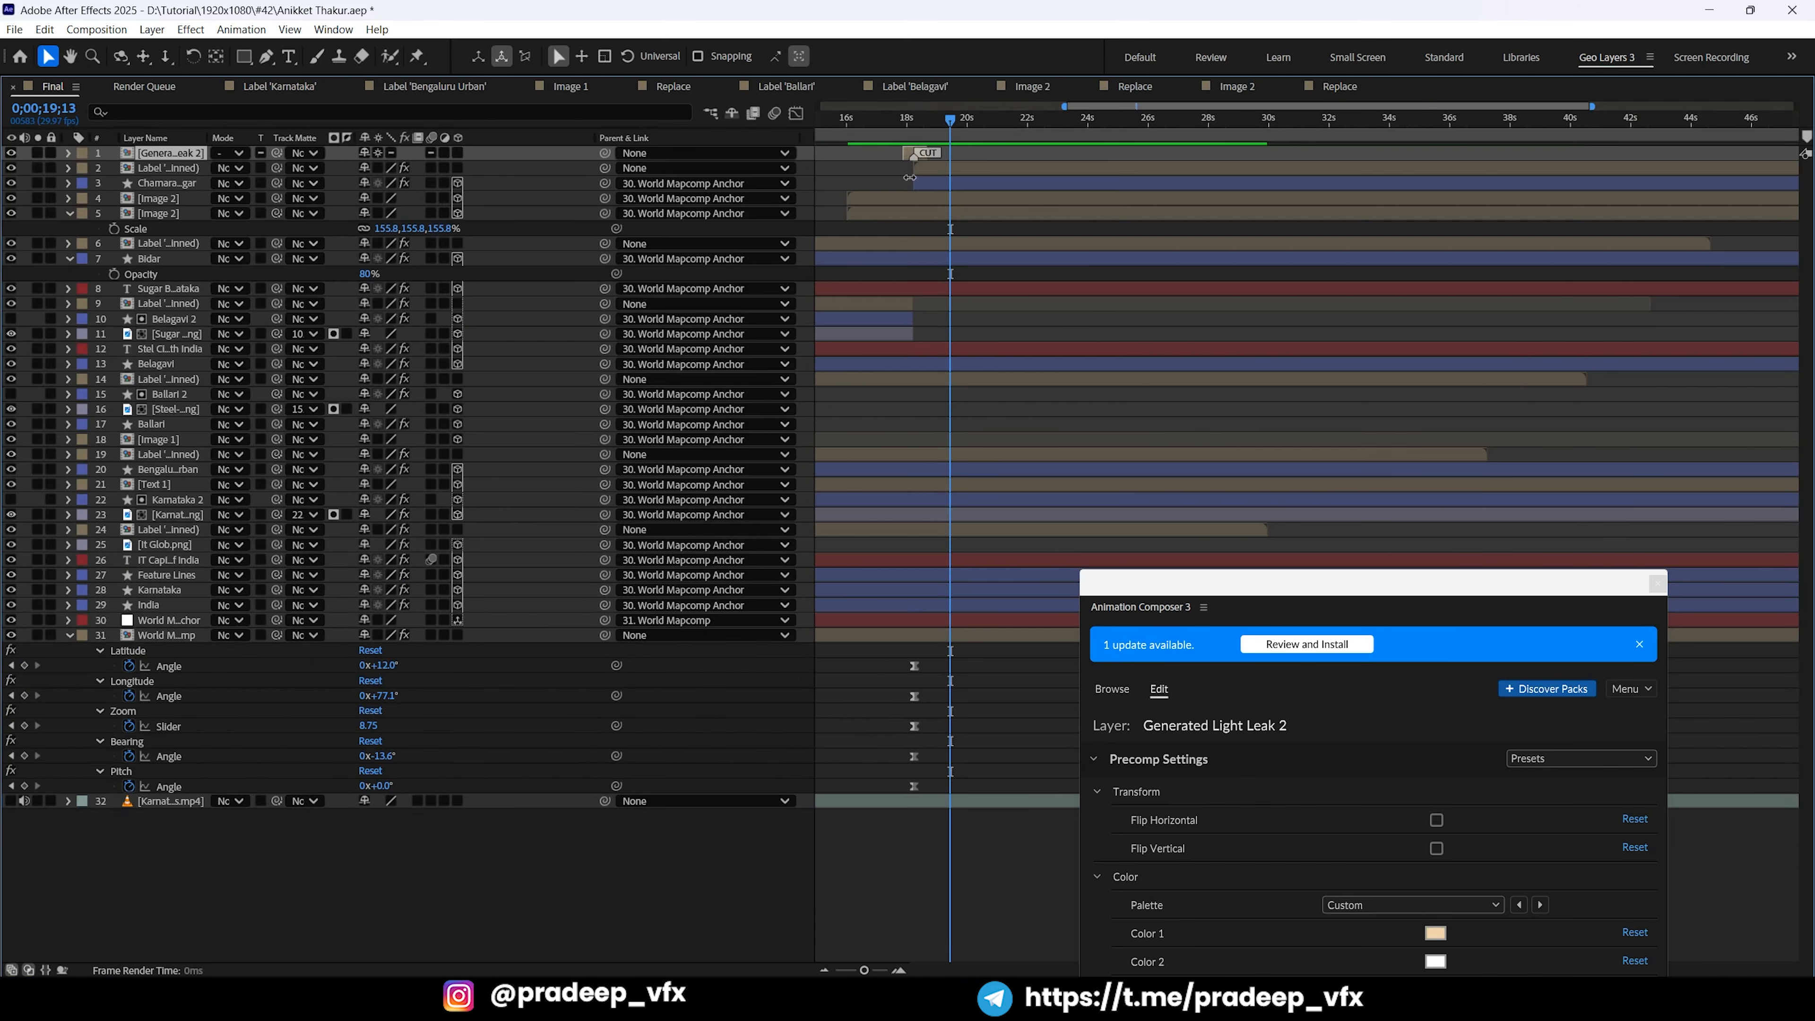
pyautogui.click(913, 120)
pyautogui.scroll(1, 924, 148)
pyautogui.moveTo(1372, 582); pyautogui.dragTo(1420, 678)
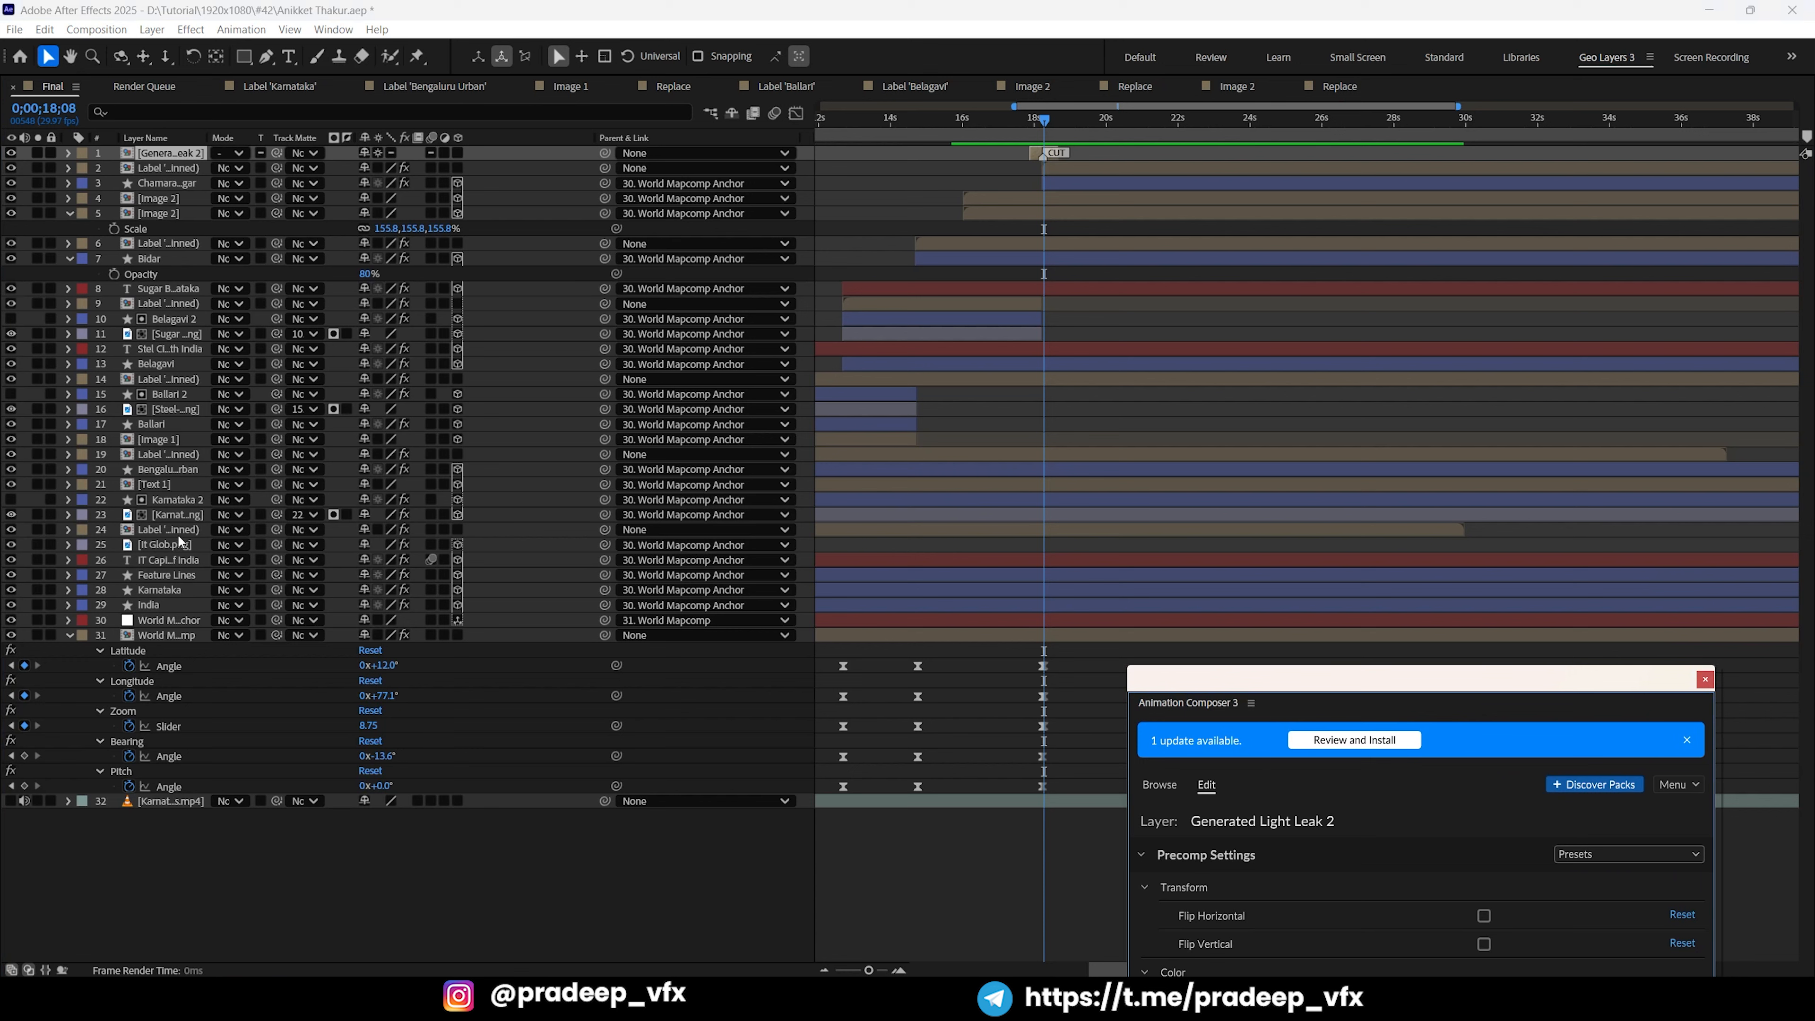
pyautogui.click(177, 533)
pyautogui.click(170, 575)
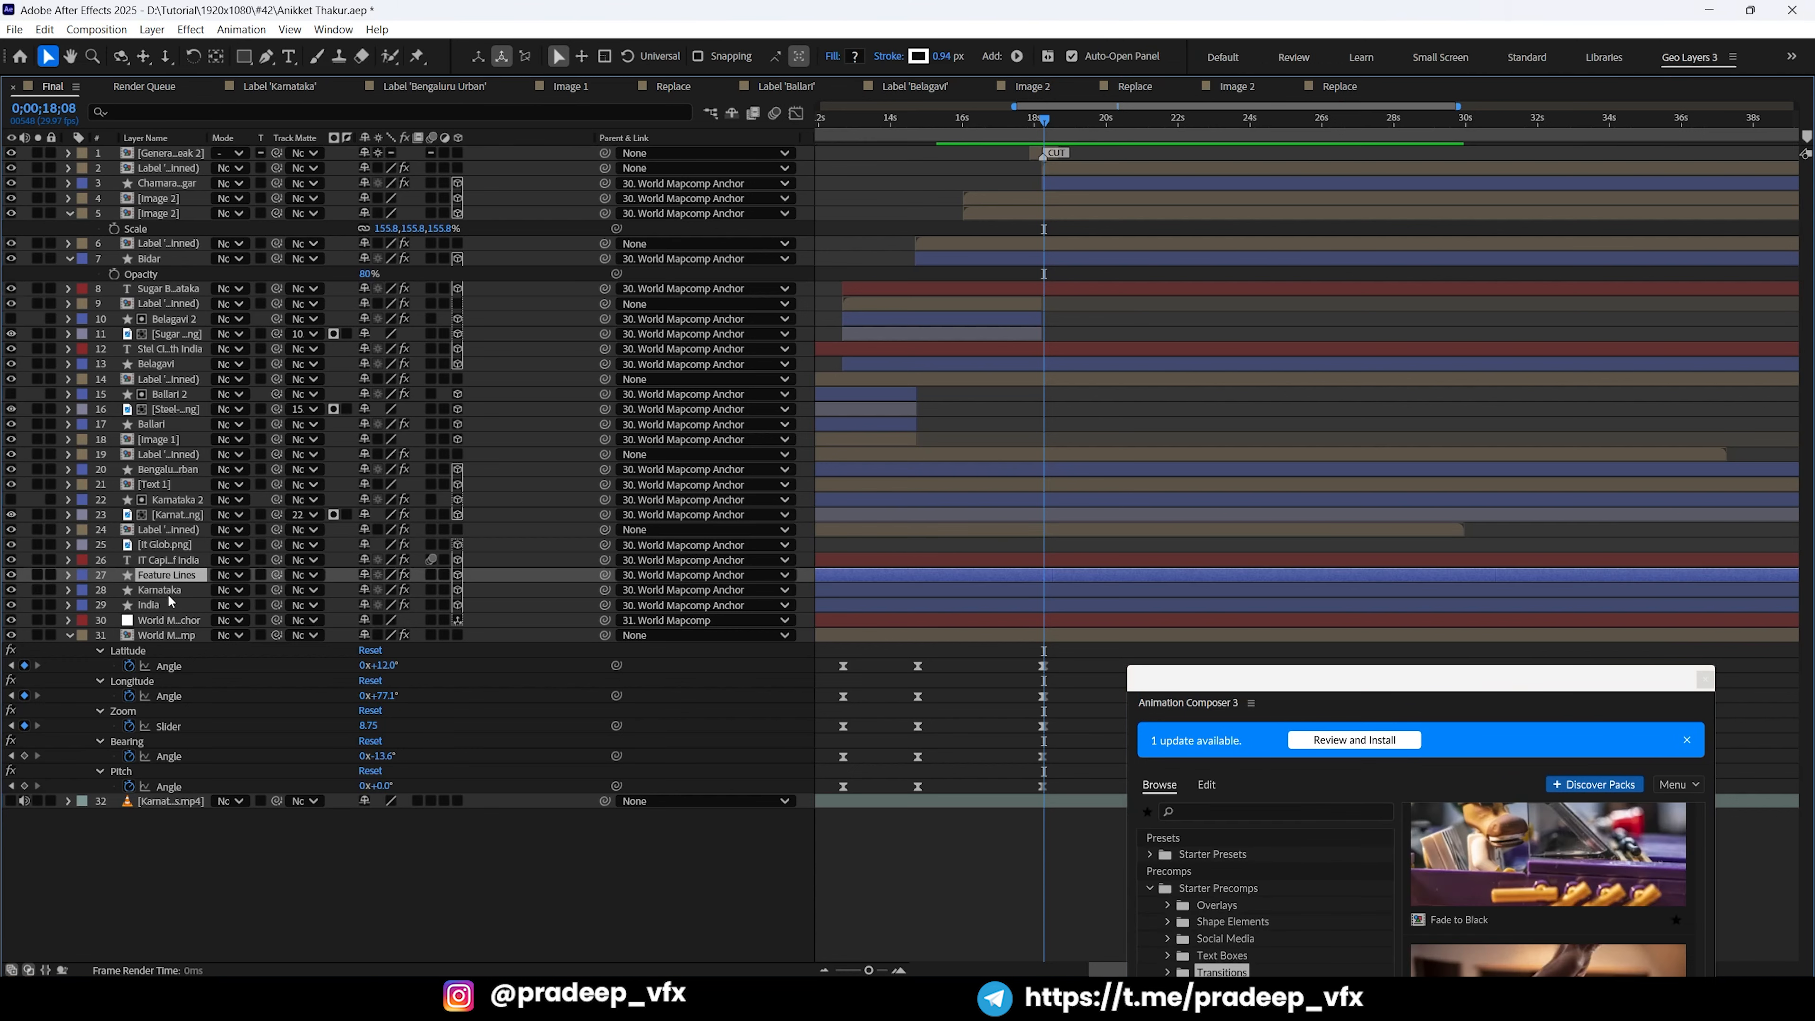
pyautogui.press('F2')
pyautogui.press('b')
pyautogui.press('`')
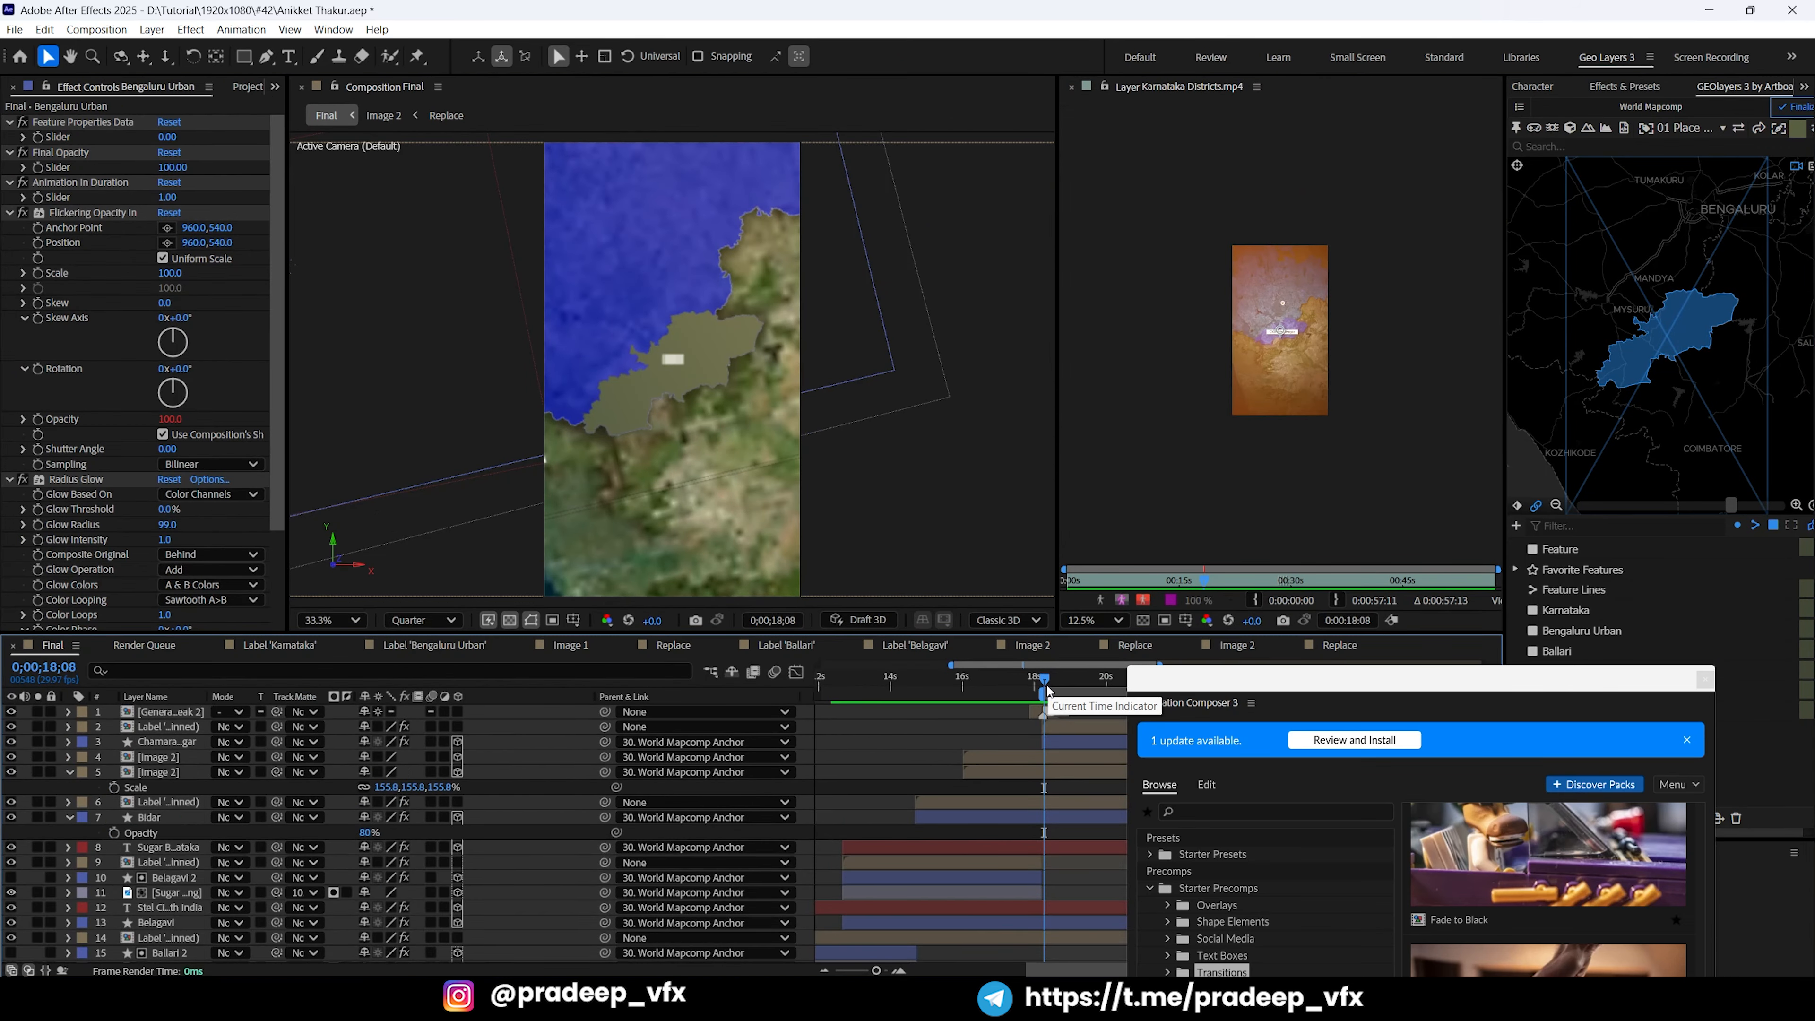
# Step: Save the project and play back the Chamarajanagar scene from 0;00;18;08, comparing it with the reference video
pyautogui.hotkey('ctrl', 'z')
pyautogui.hotkey('ctrl', 'shift', 'z')
pyautogui.moveTo(1044, 679); pyautogui.dragTo(1061, 680)
pyautogui.hotkey('ctrl', 's')
pyautogui.press('space')
pyautogui.press('space')
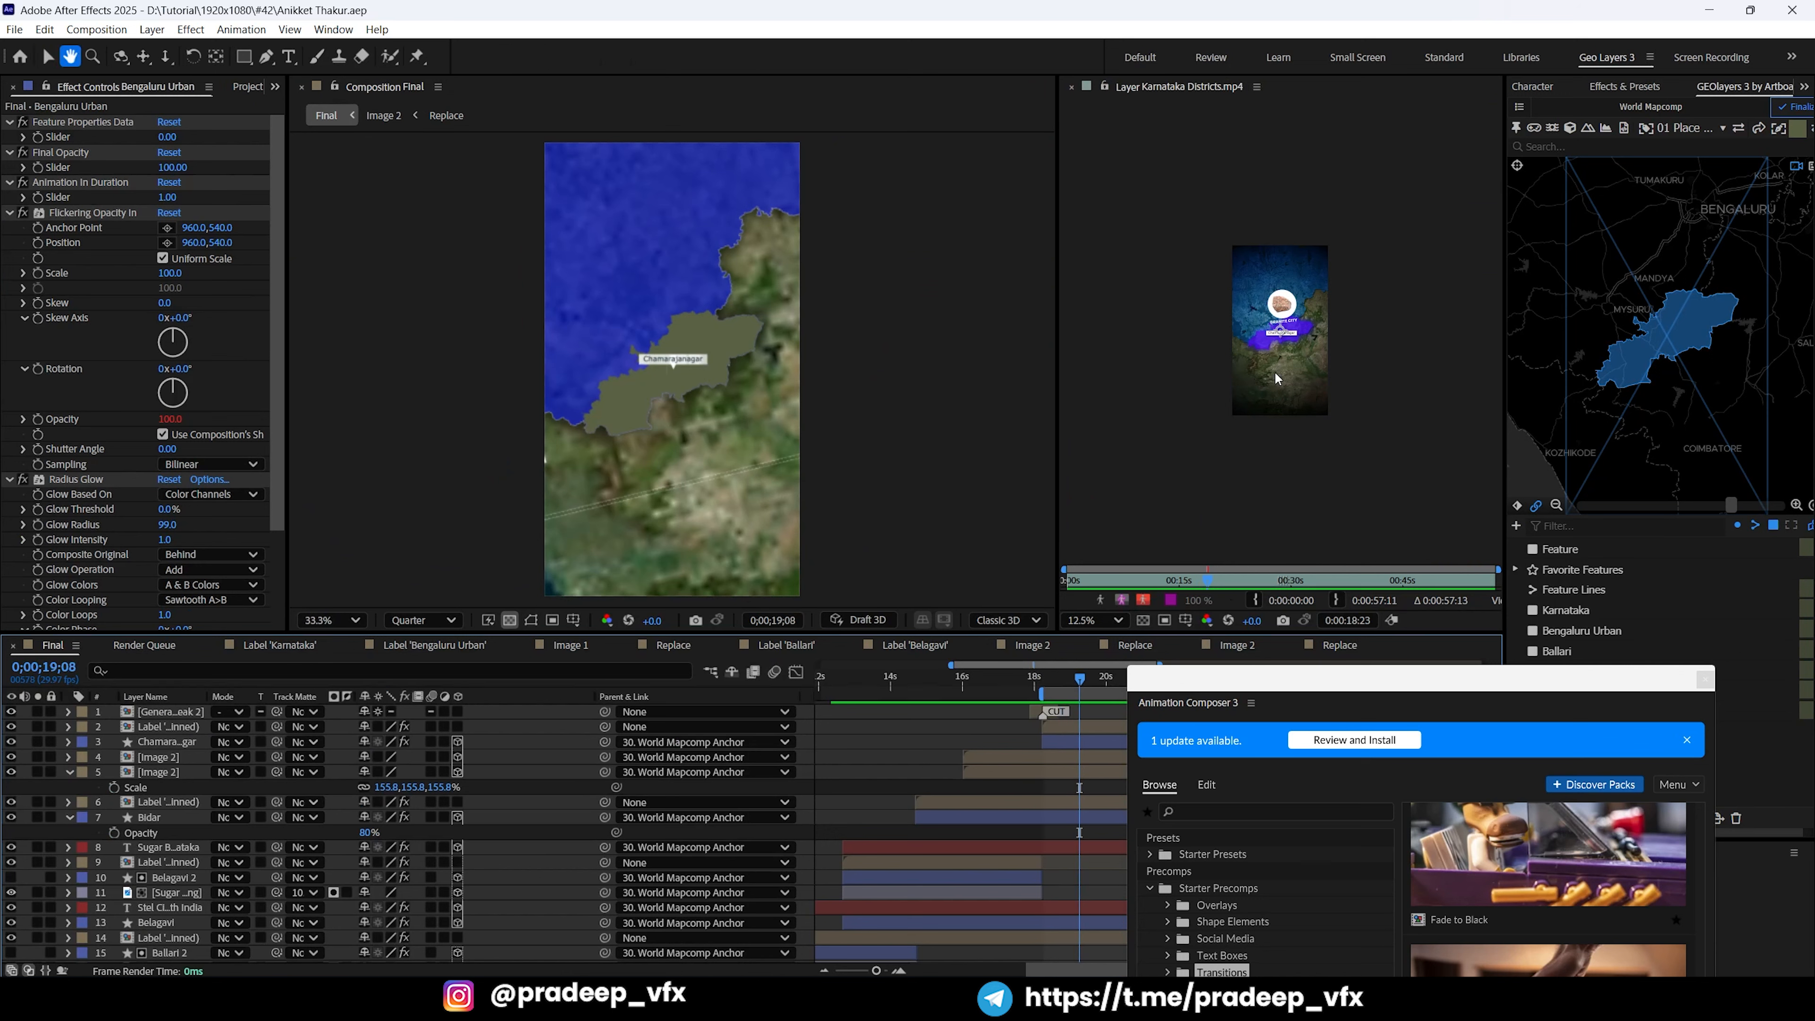
pyautogui.scroll(4, 1276, 332)
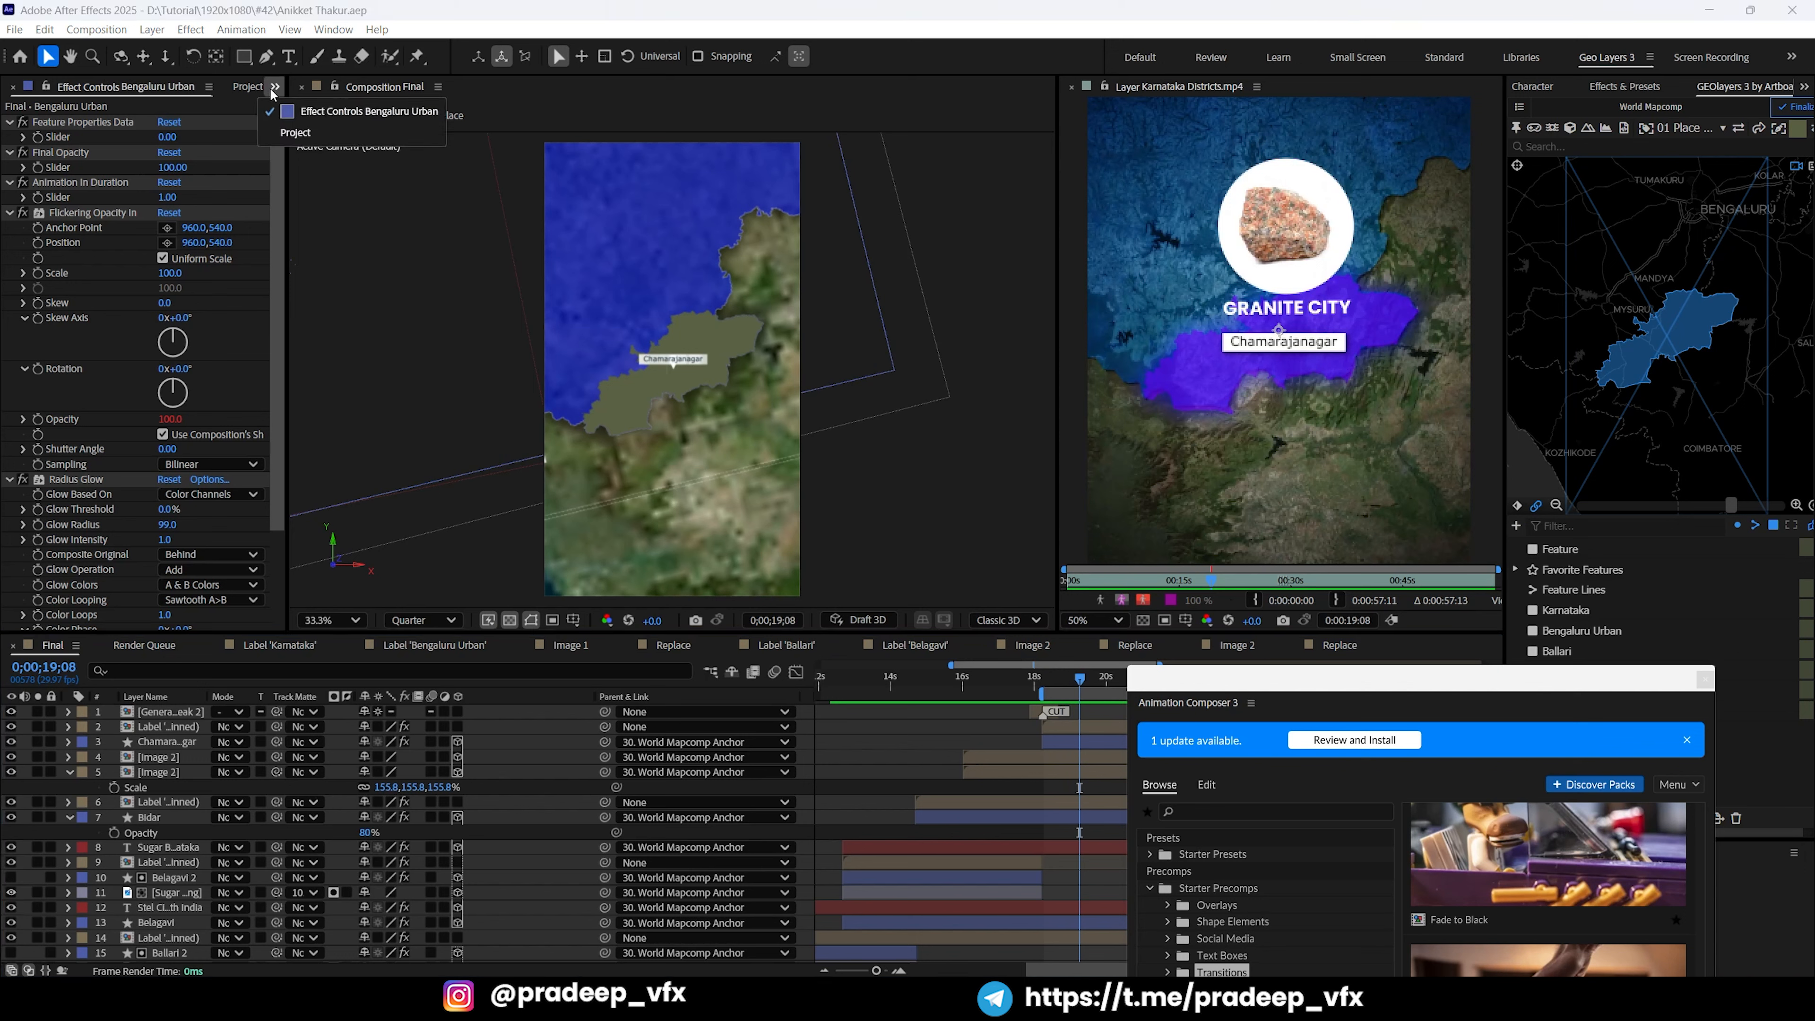
# Step: Look through the project's items and collapse the Image 2 and Image 3 folders
pyautogui.click(247, 86)
pyautogui.click(8, 278)
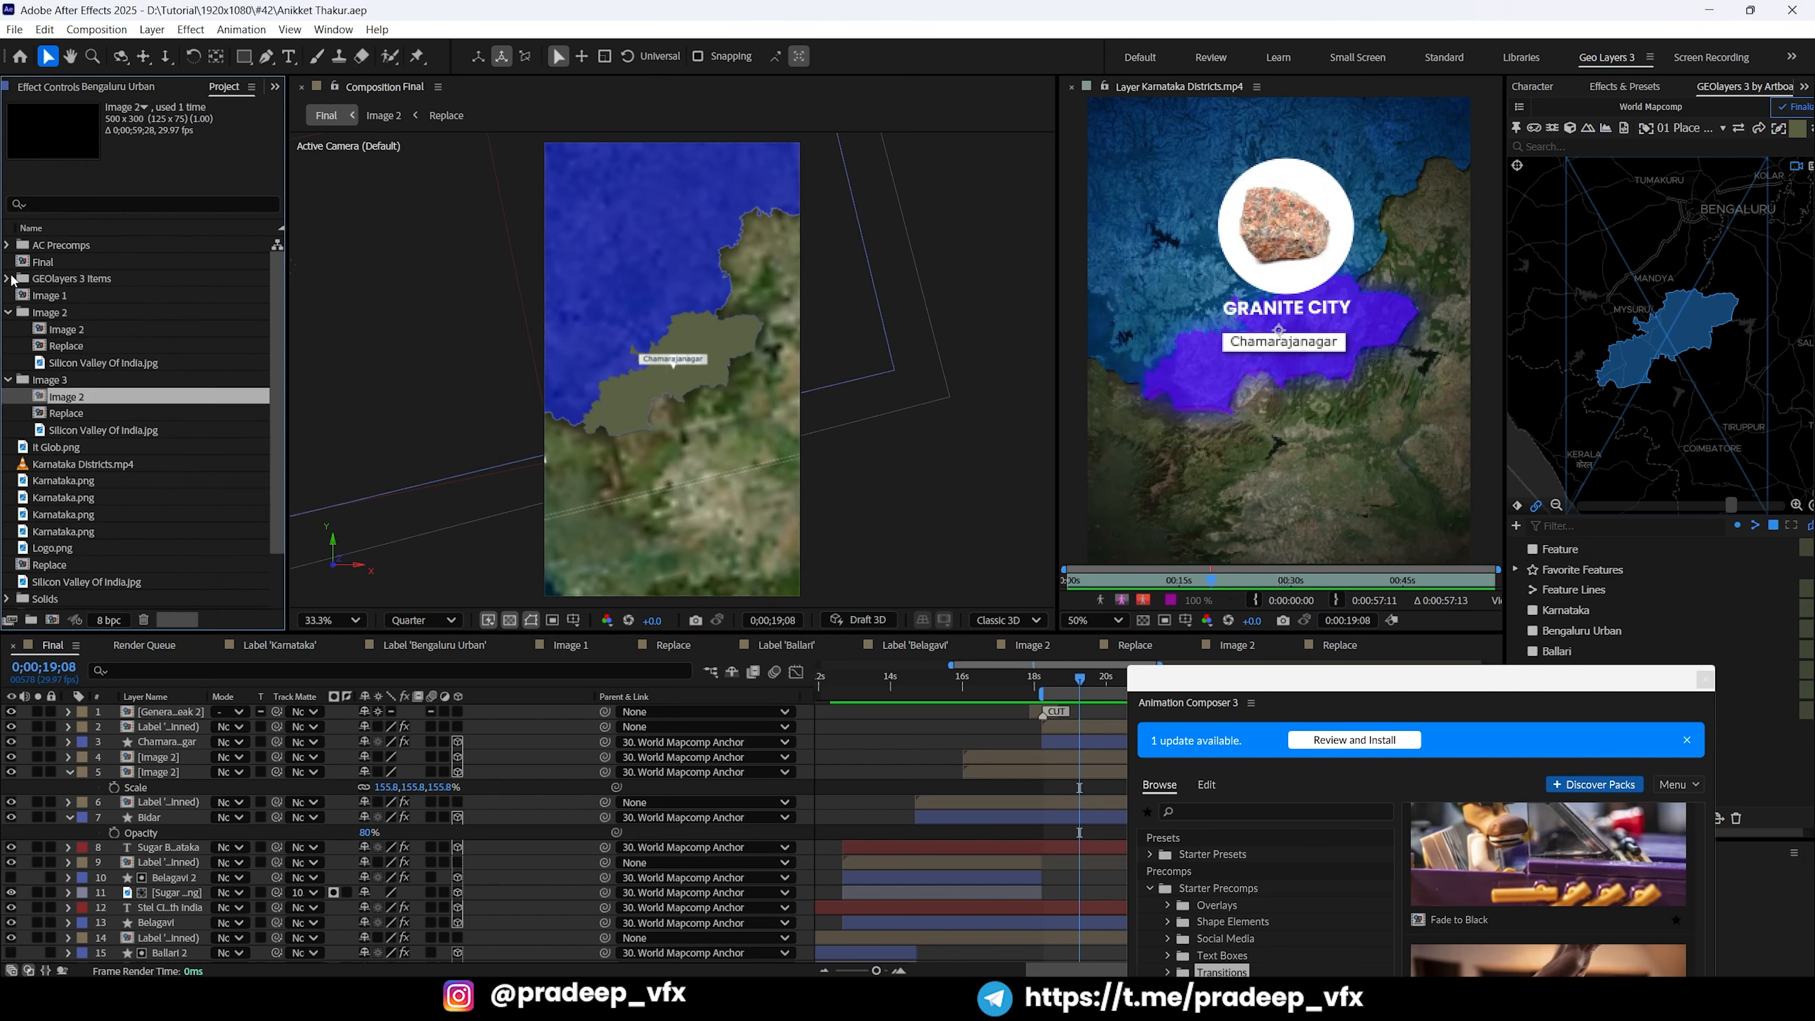
pyautogui.click(7, 245)
pyautogui.click(8, 329)
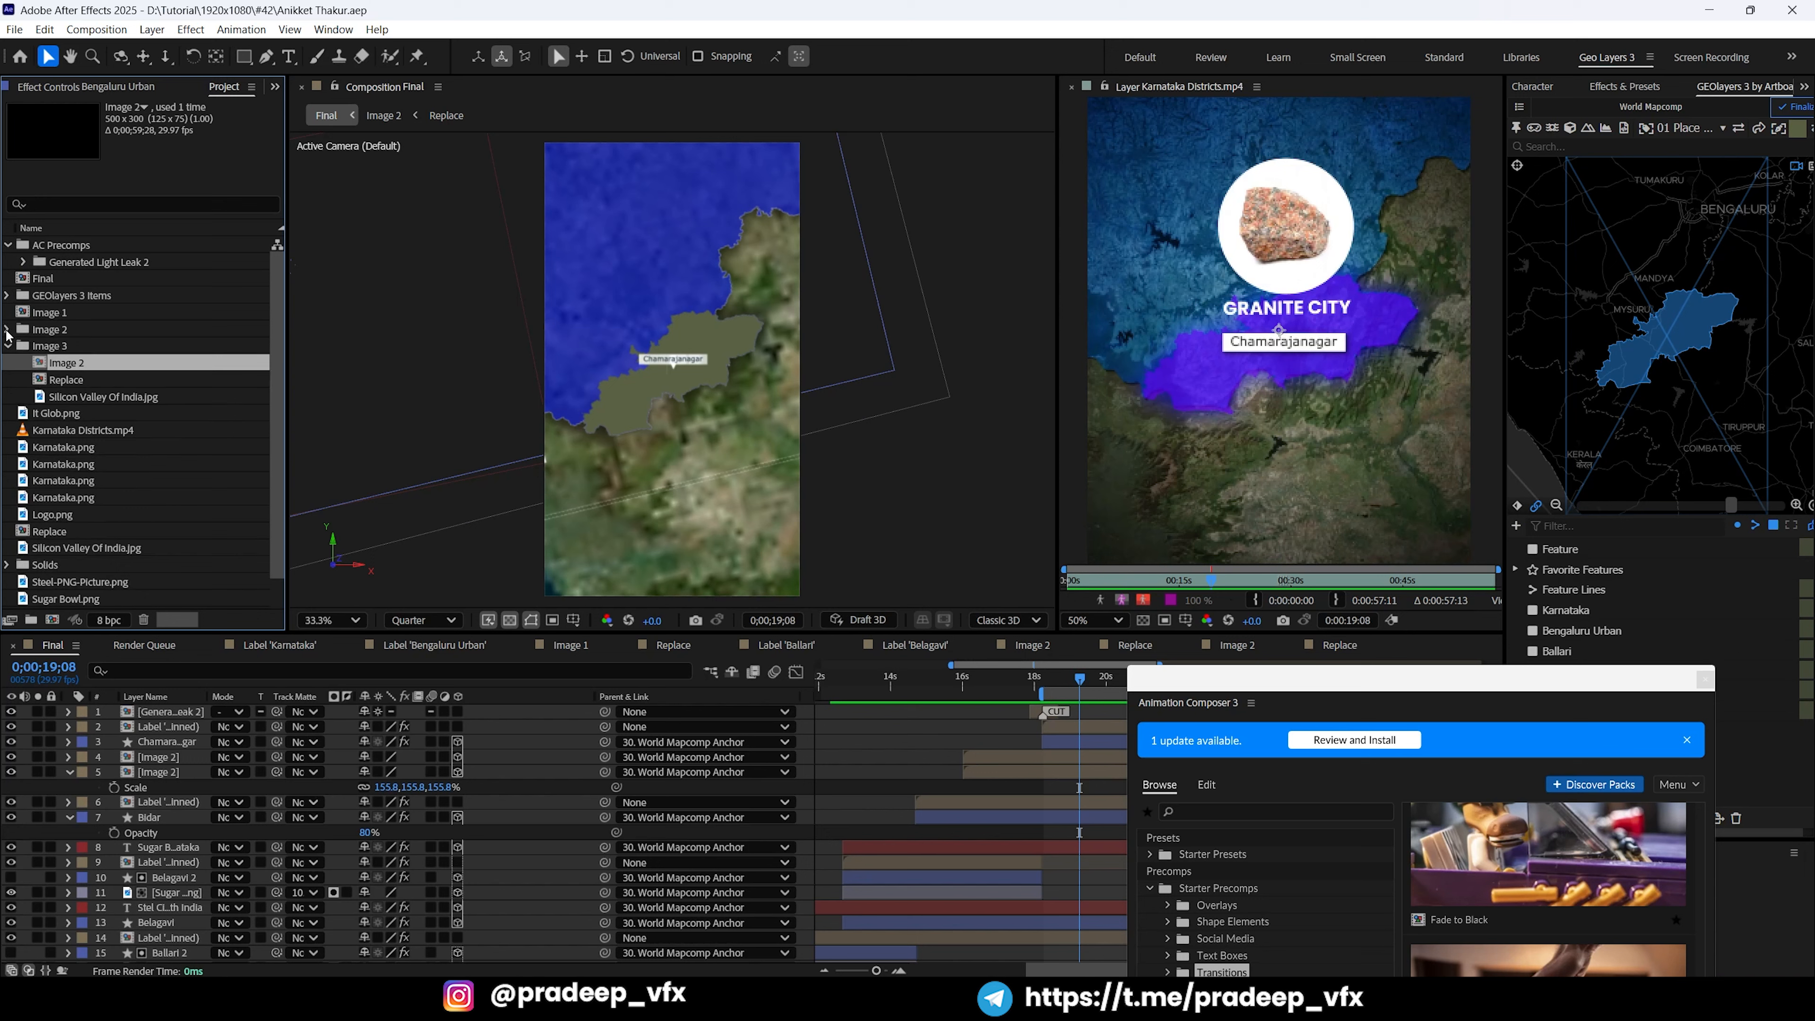
pyautogui.scroll(-2, 143, 466)
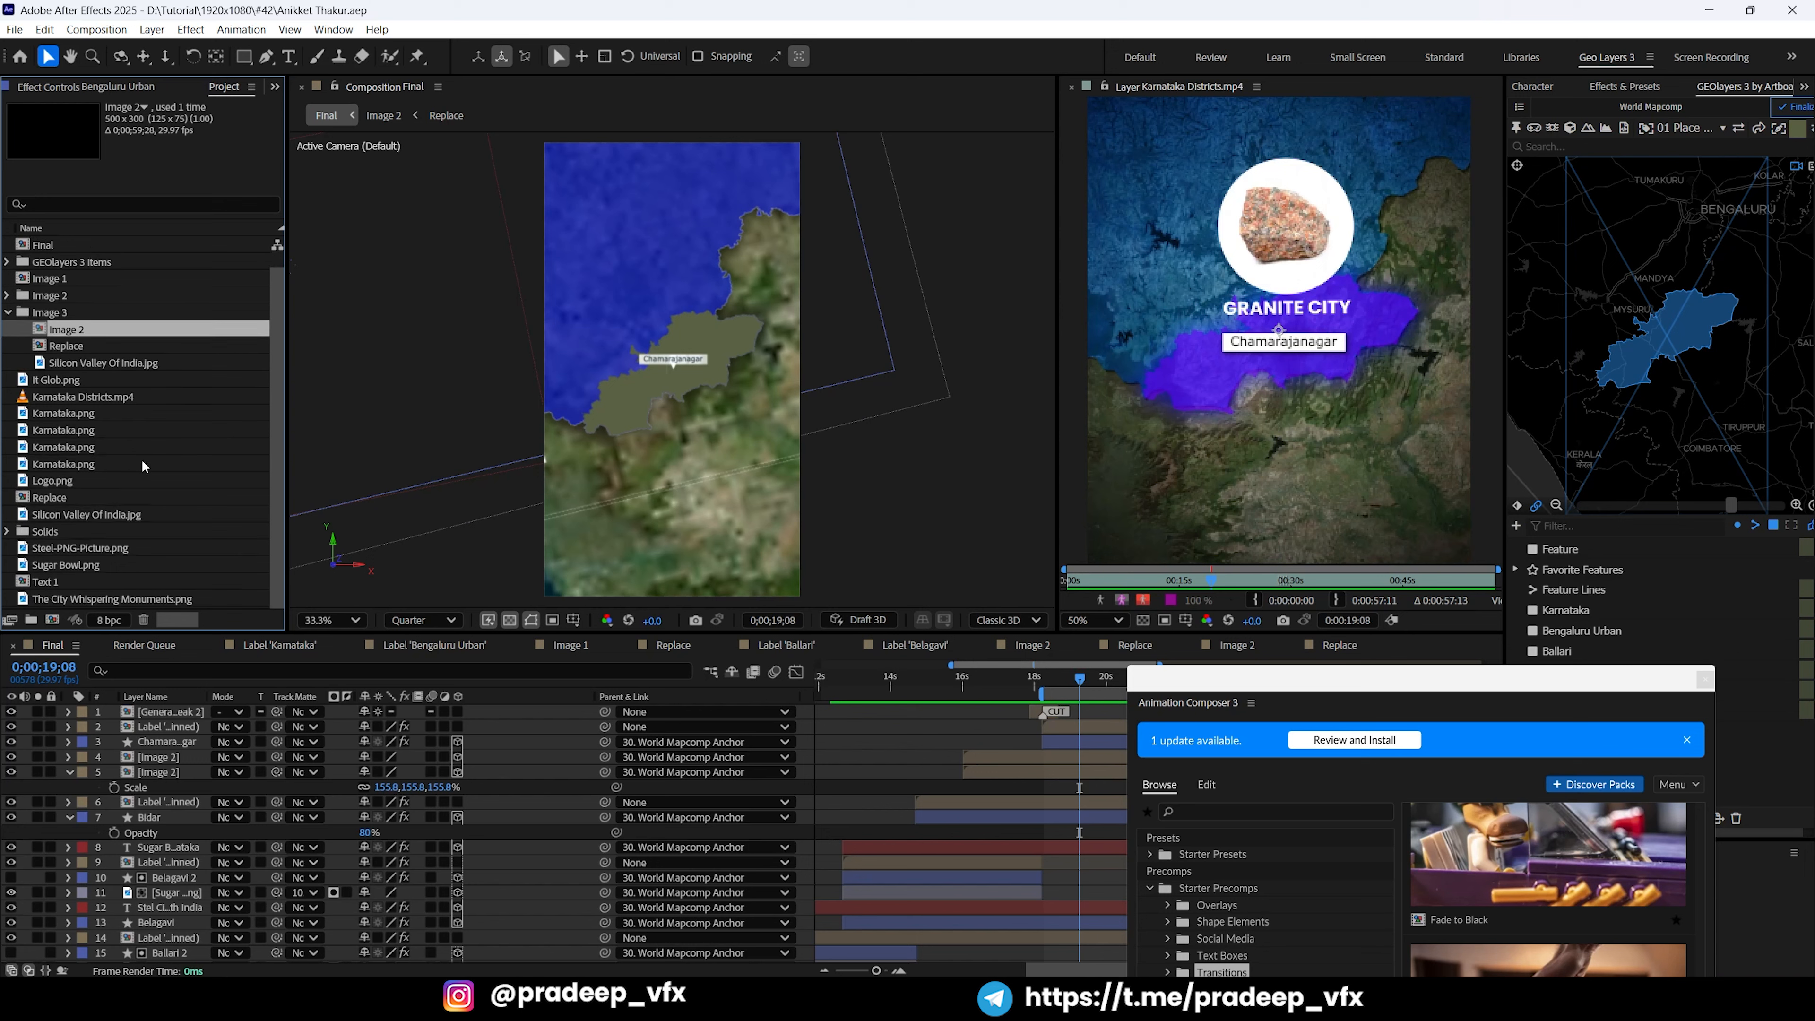
pyautogui.click(10, 314)
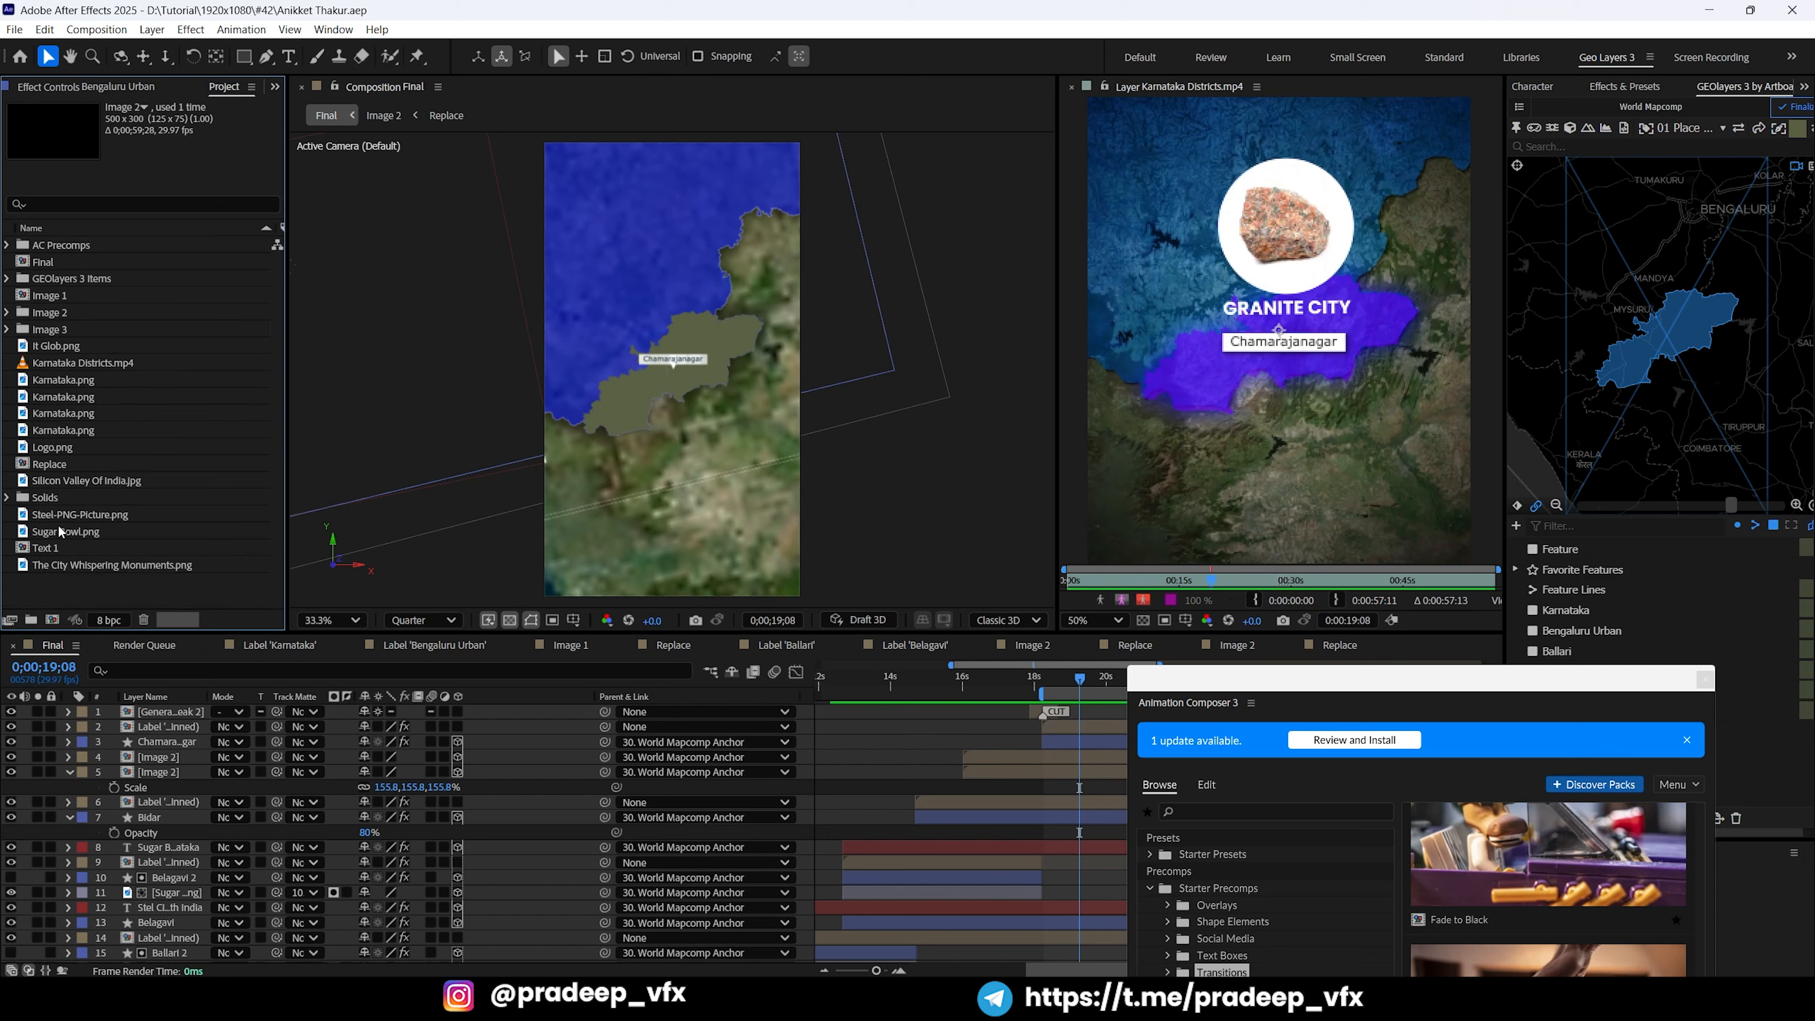
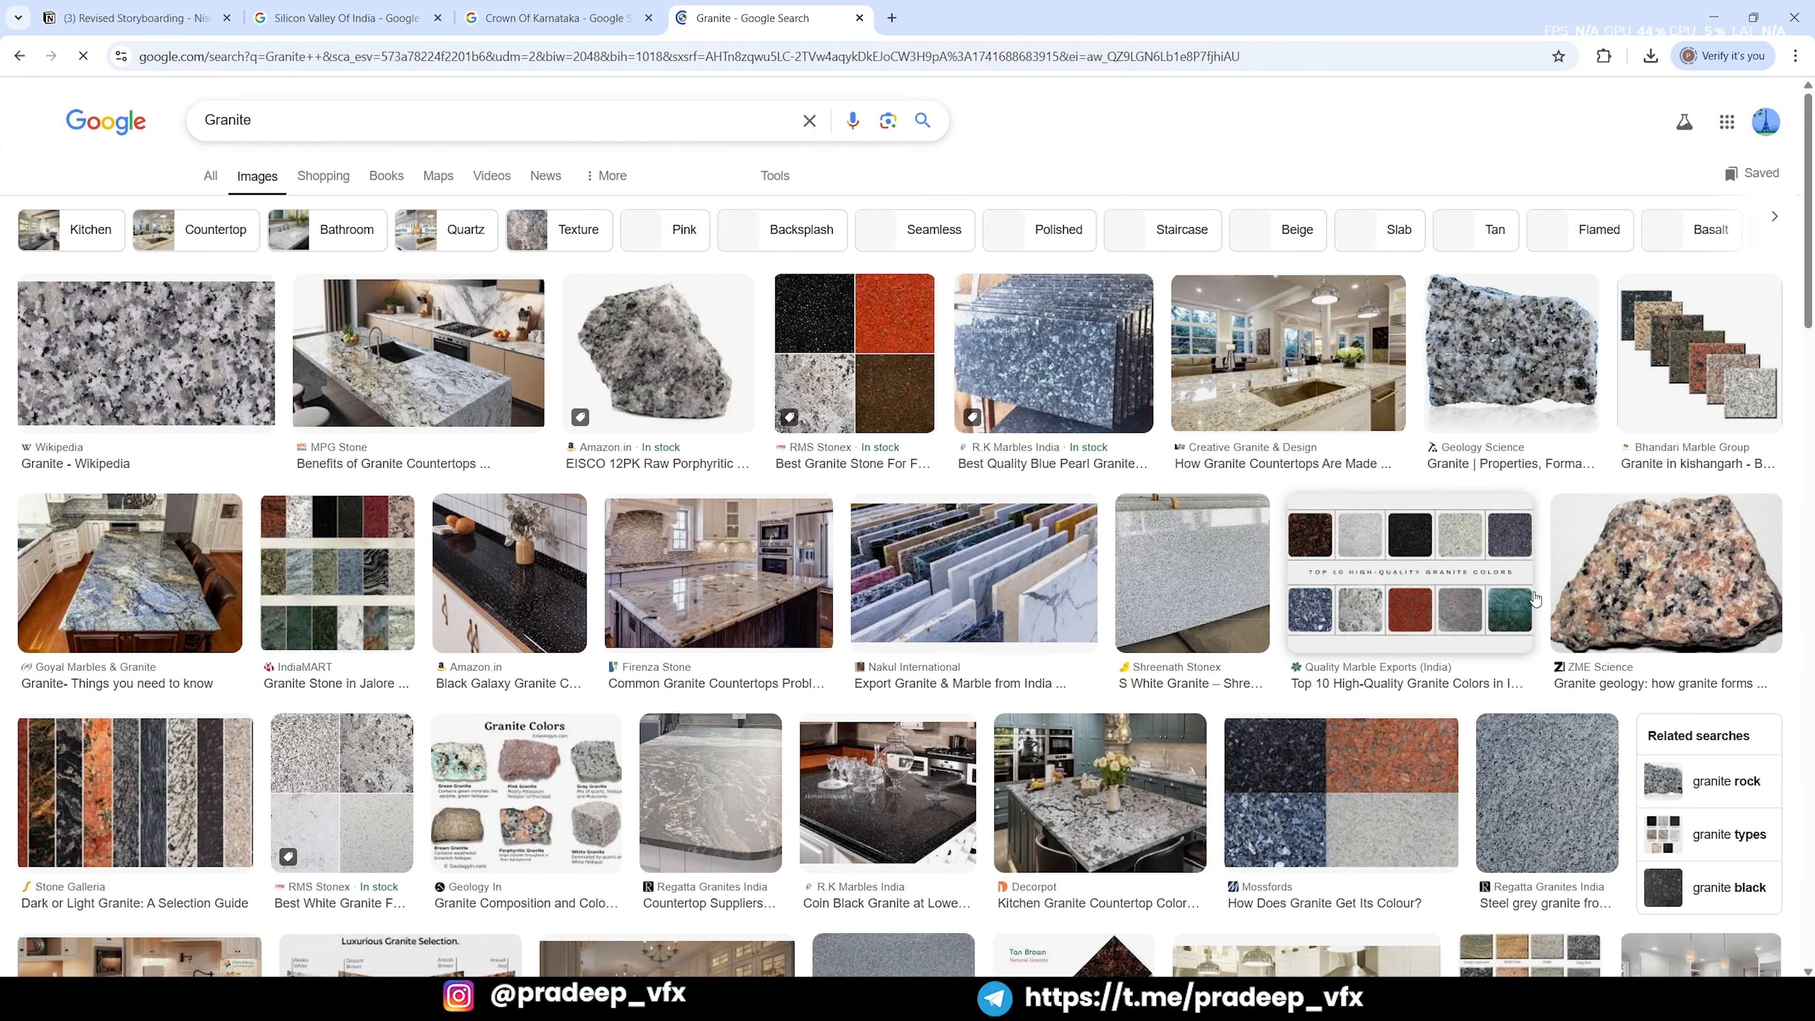
# Step: In the browser, open a granite rock picture from the Google image results for Granite
pyautogui.click(1609, 572)
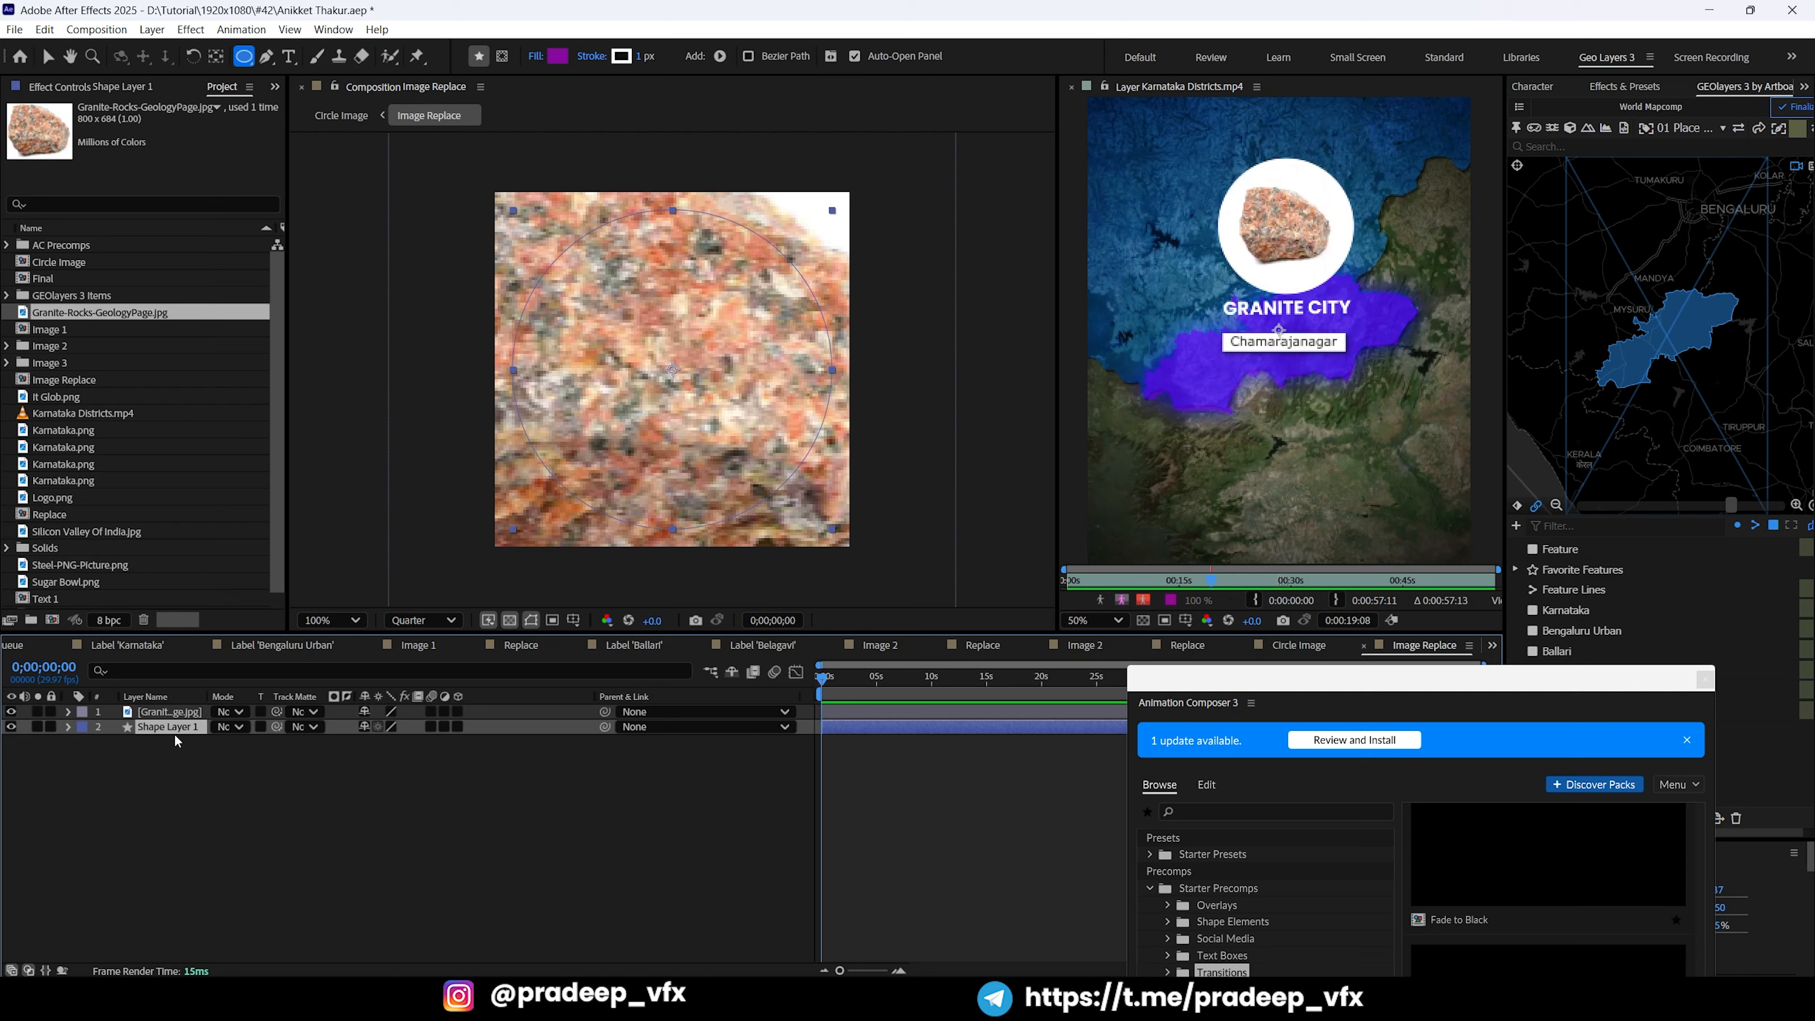
# Step: Delete Shape Layer 1 from the Image Replace composition and fit the granite image to roughly the composition's width
pyautogui.press('Delete')
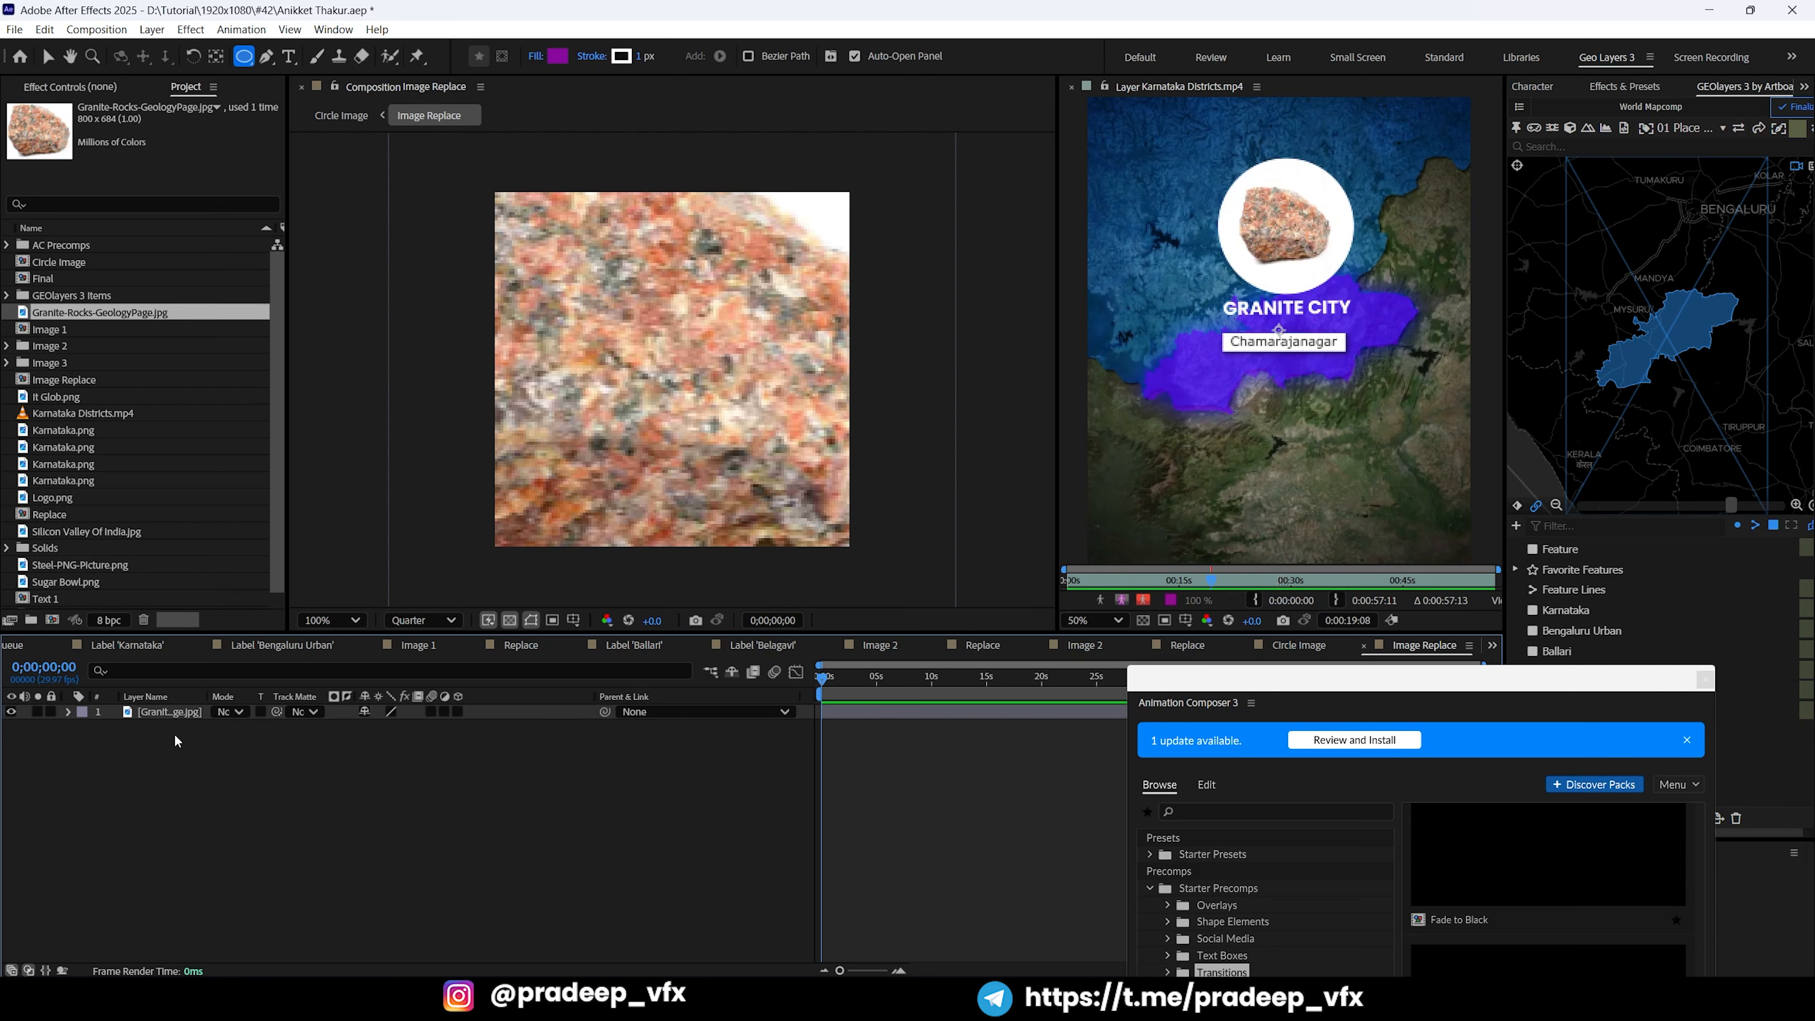
pyautogui.click(172, 697)
pyautogui.click(172, 711)
pyautogui.hotkey('ctrl', 'alt', 'shift', 'h')
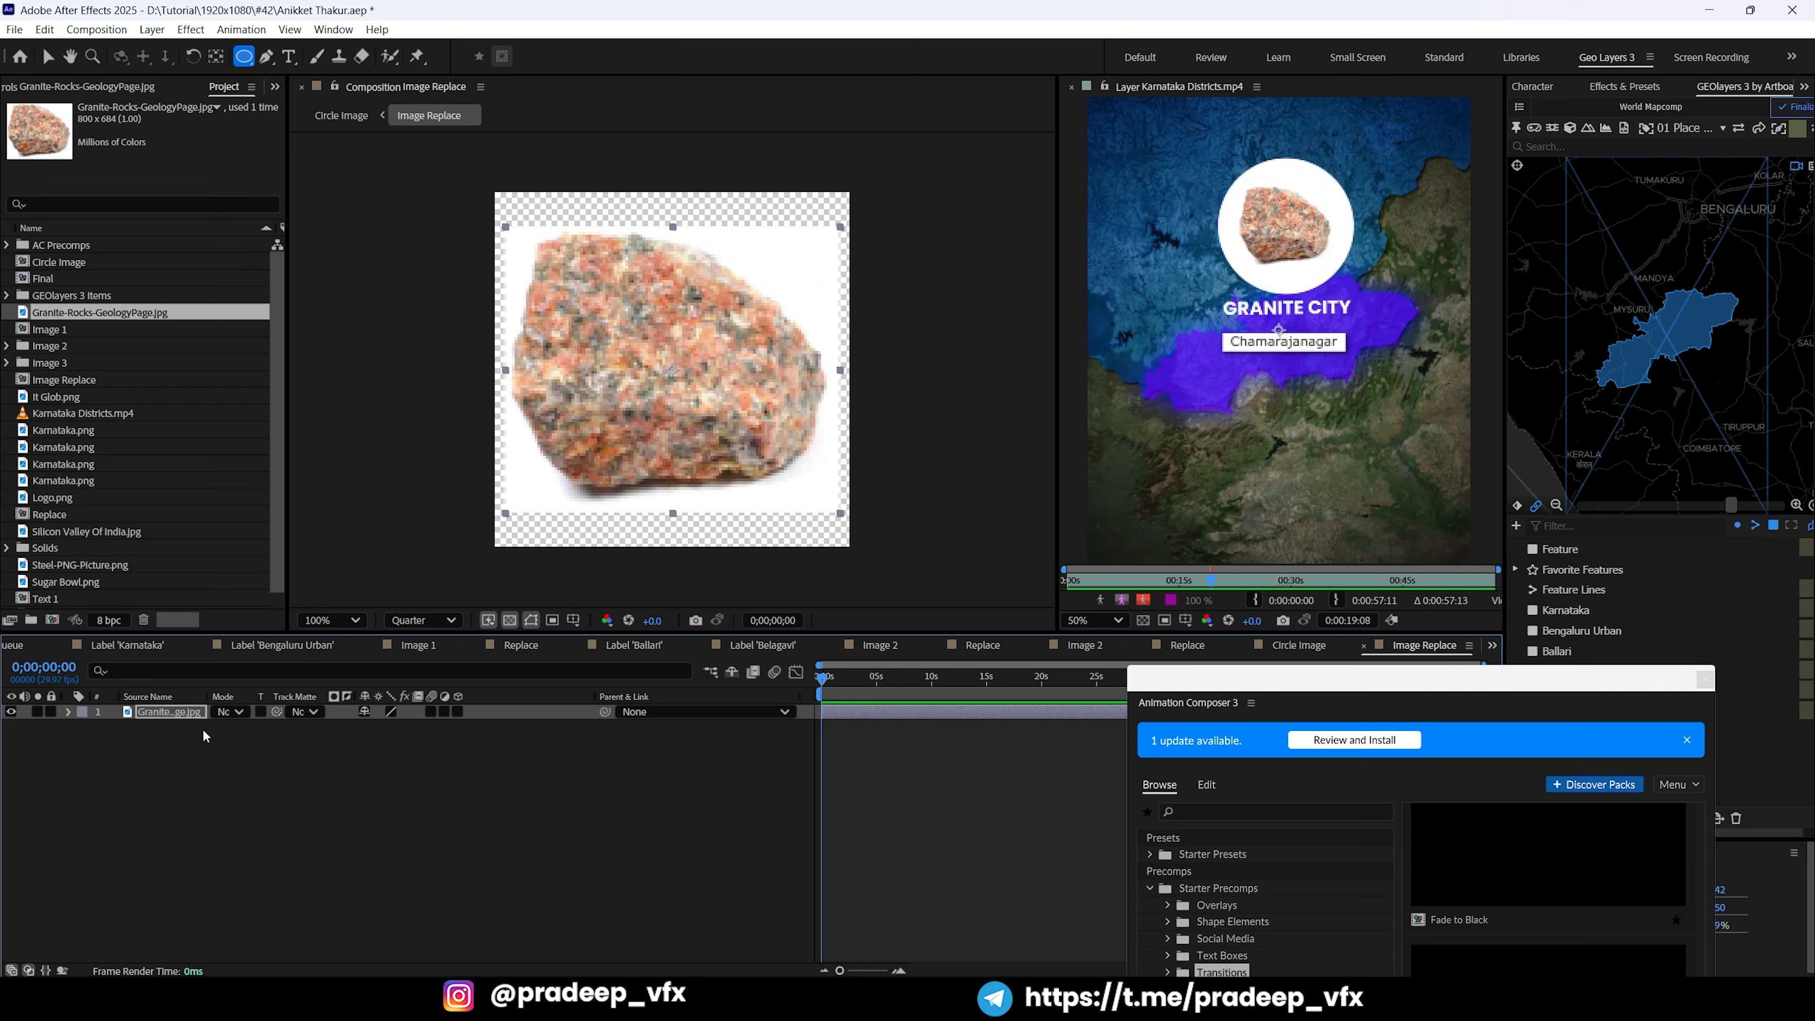
# Step: Return to the Circle Image composition and reveal its shy layers
pyautogui.press('Tab')
pyautogui.click(96, 739)
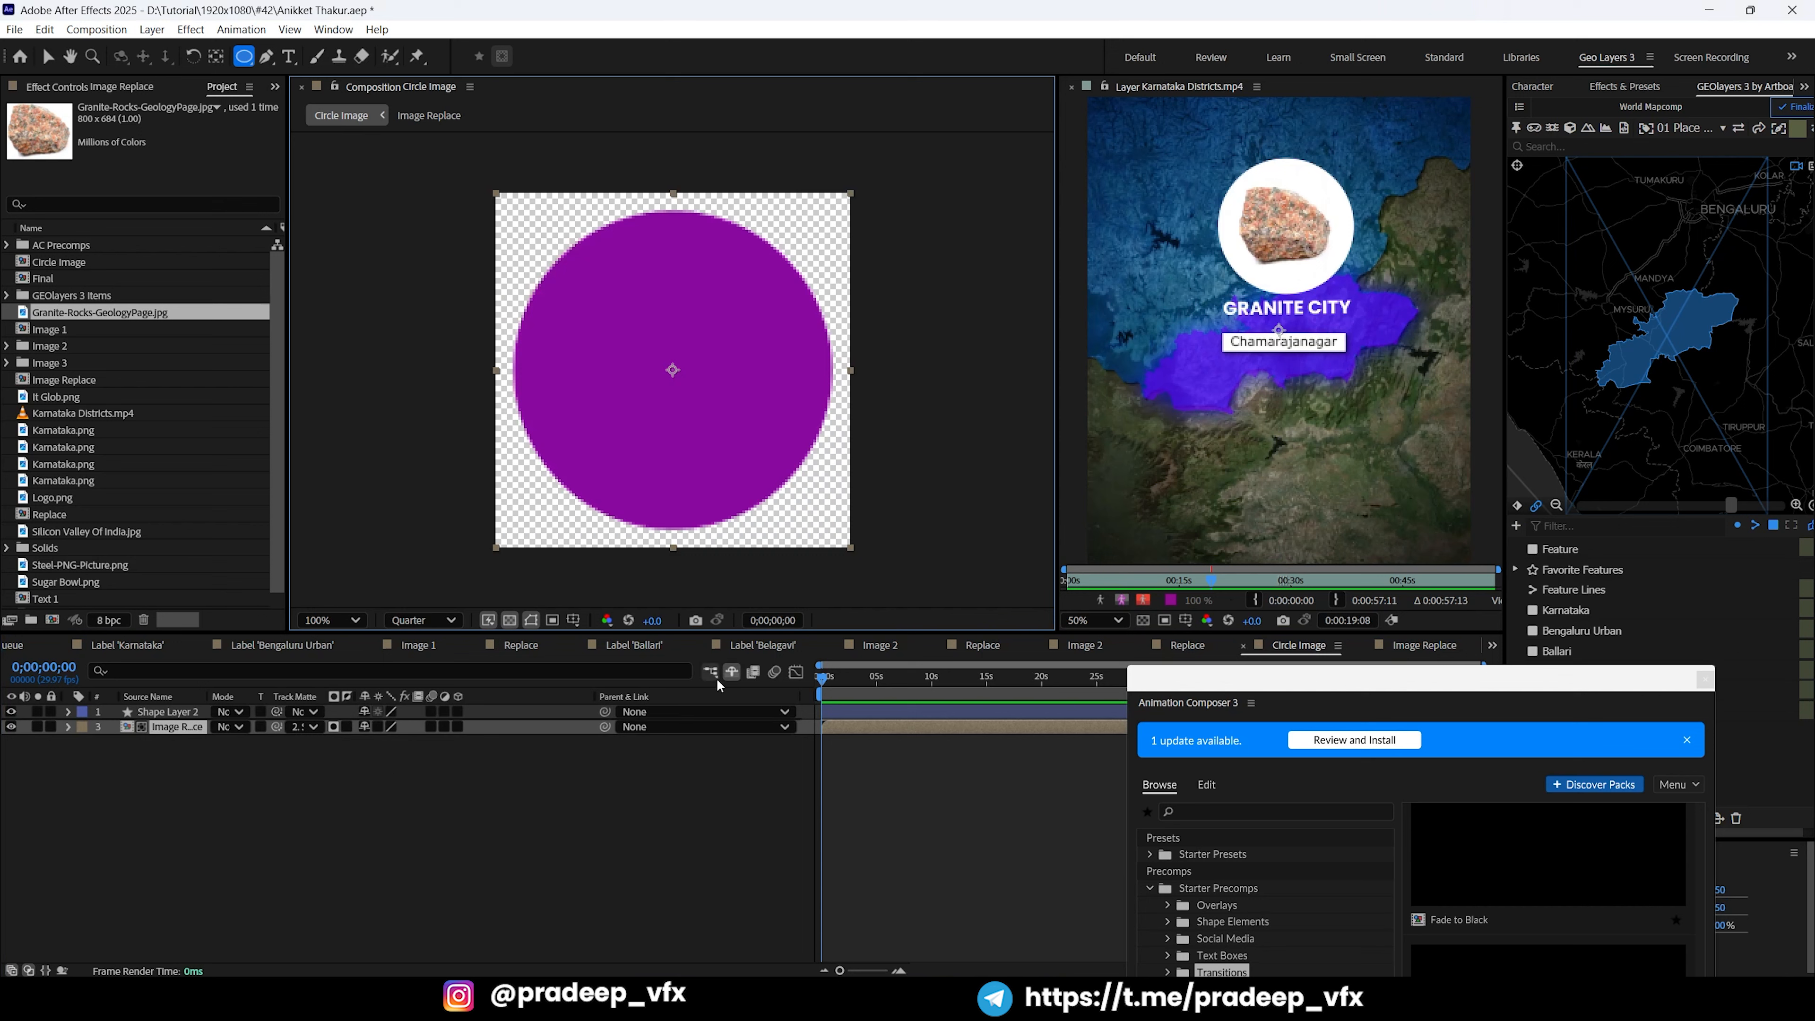
pyautogui.click(730, 675)
pyautogui.click(353, 790)
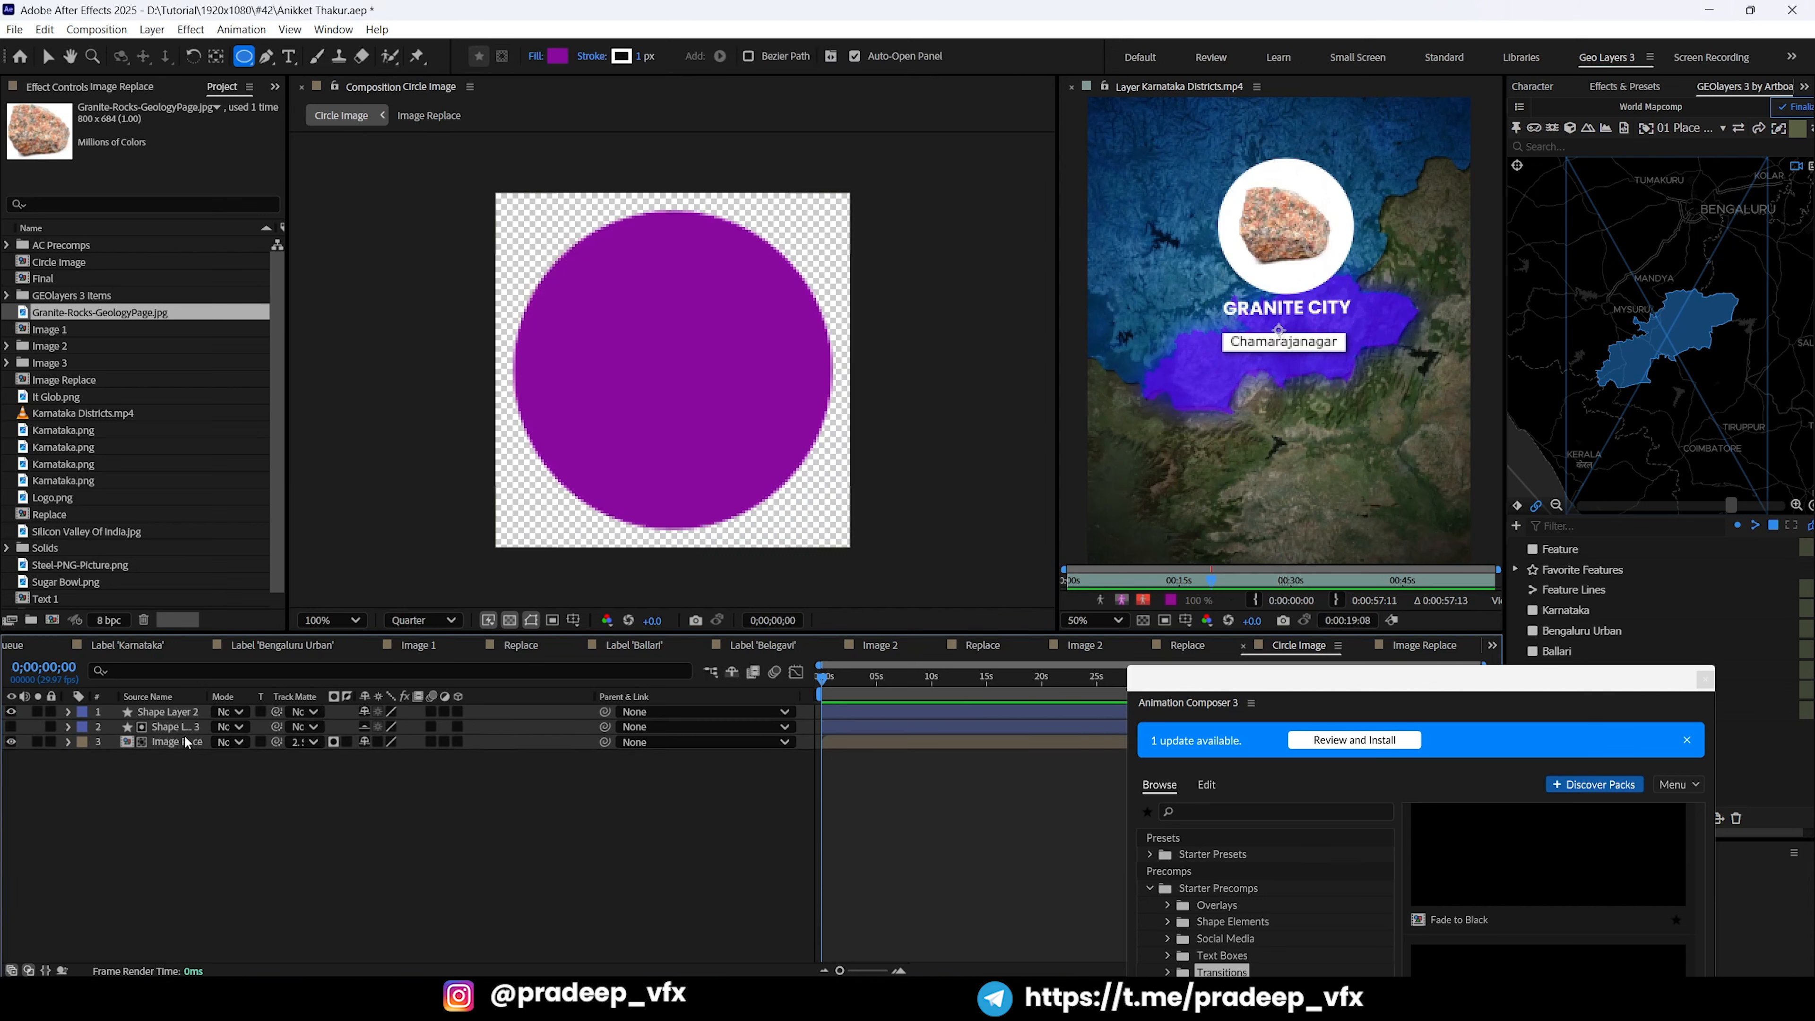
# Step: Move Shape Layer 2 below the Image Replace layer so it sits behind the granite image
pyautogui.click(159, 712)
pyautogui.click(173, 713)
pyautogui.moveTo(176, 716); pyautogui.dragTo(172, 749)
# Step: Fill the Shape Layer 2 circle with white (FFFFFF) and adjust its stroke options
pyautogui.click(557, 56)
pyautogui.moveTo(786, 441); pyautogui.dragTo(708, 386)
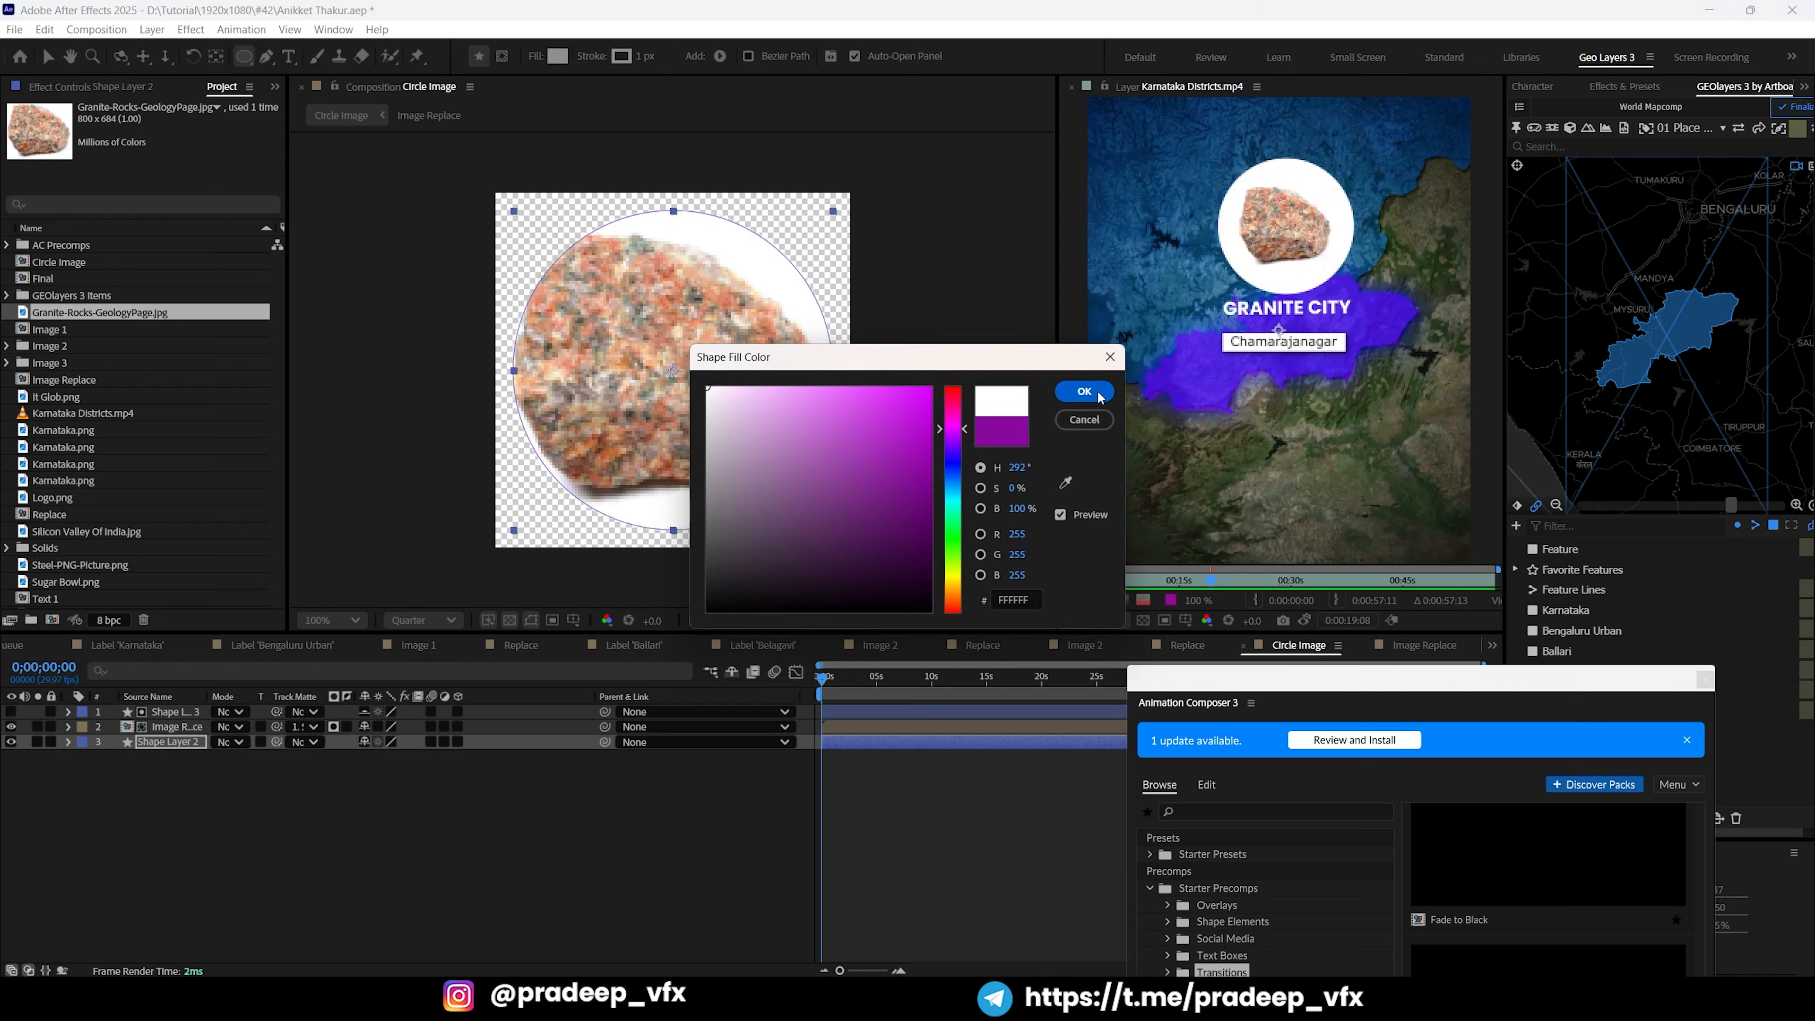
pyautogui.click(1083, 391)
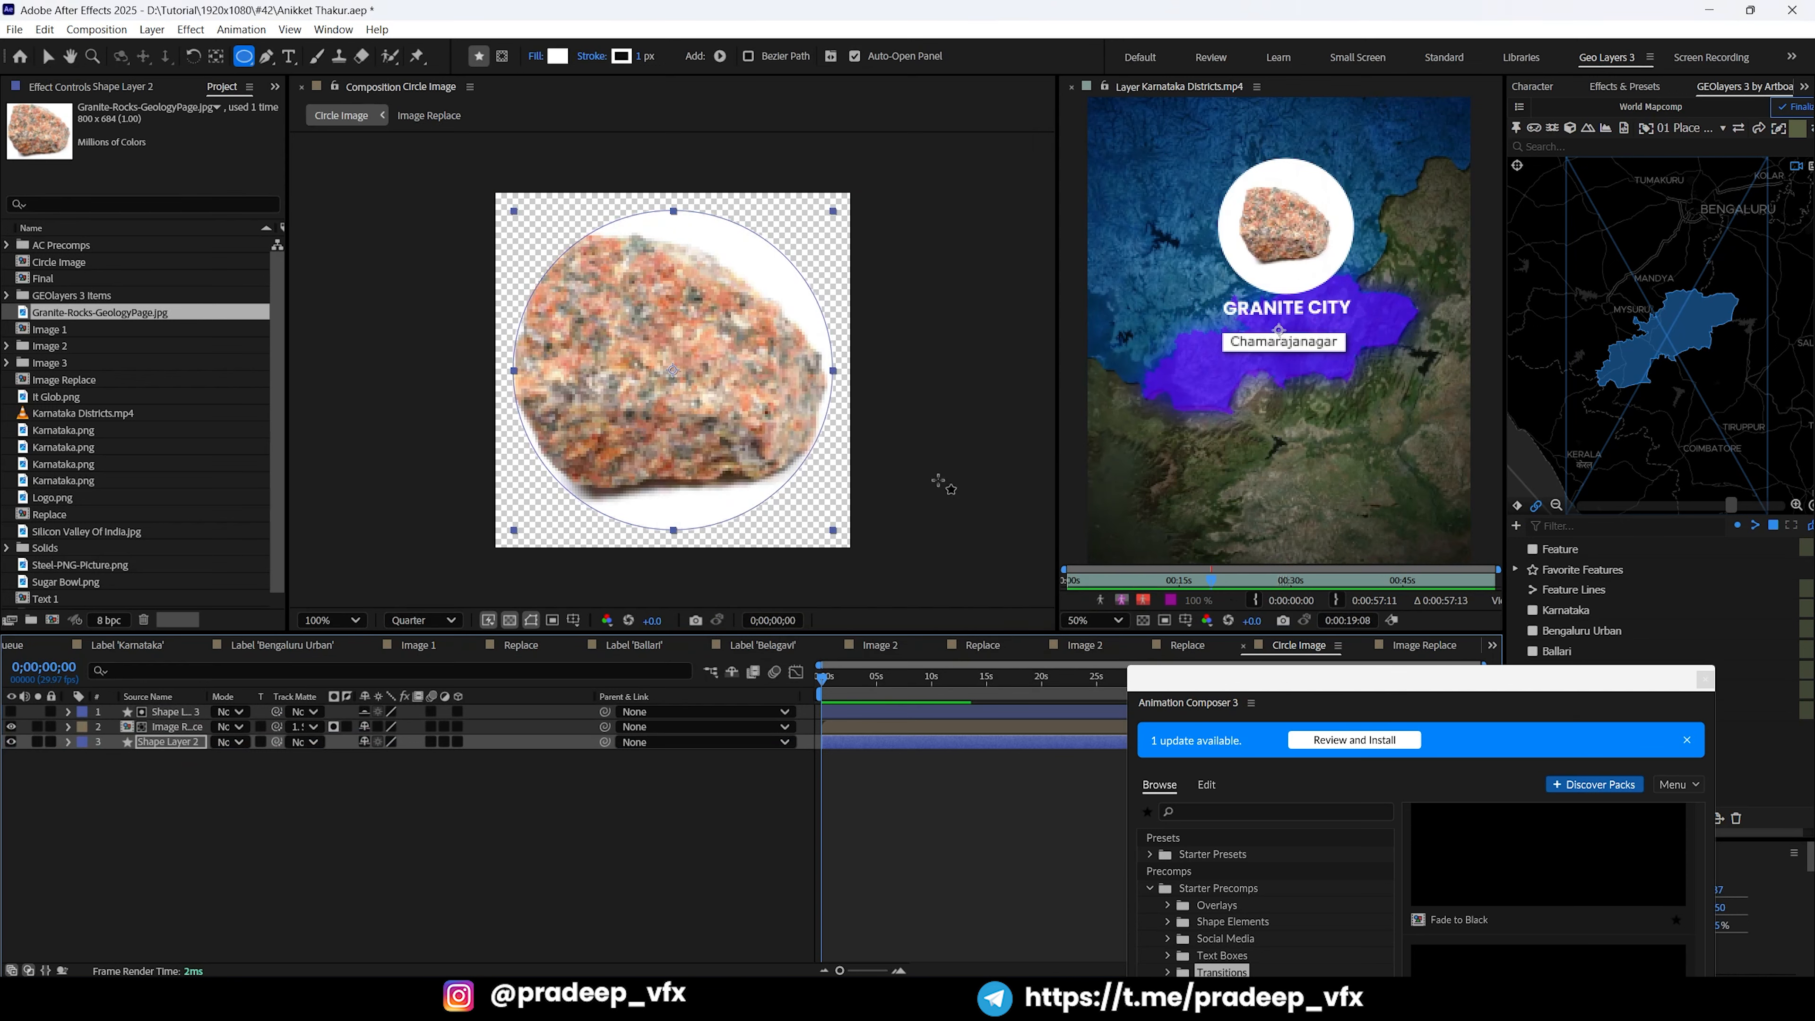
pyautogui.click(591, 56)
pyautogui.click(814, 452)
pyautogui.click(928, 547)
# Step: Shrink the granite image in the Image Replace composition so the rock fits inside the circle, and return to Circle Image
pyautogui.doubleClick(65, 379)
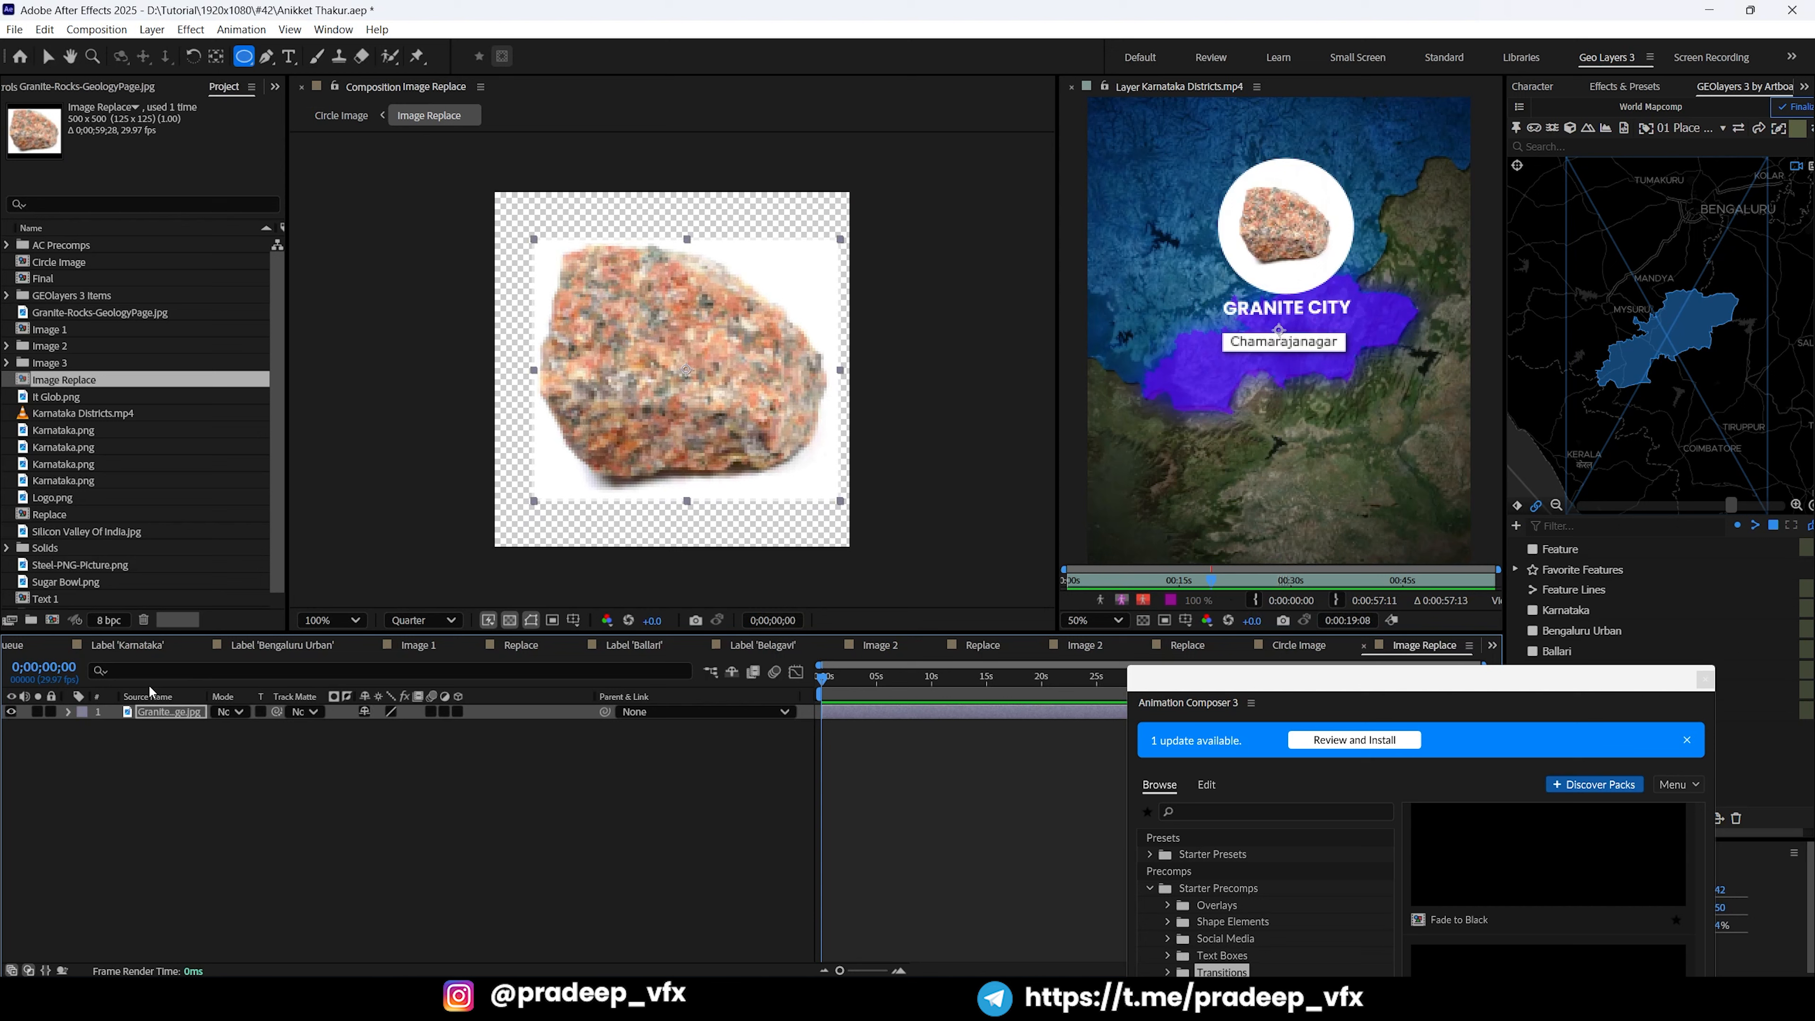
pyautogui.press('ctrl+KP_Subtract')
pyautogui.press('ctrl+KP_Subtract')
pyautogui.scroll(-1, 152, 597)
pyautogui.press('Tab')
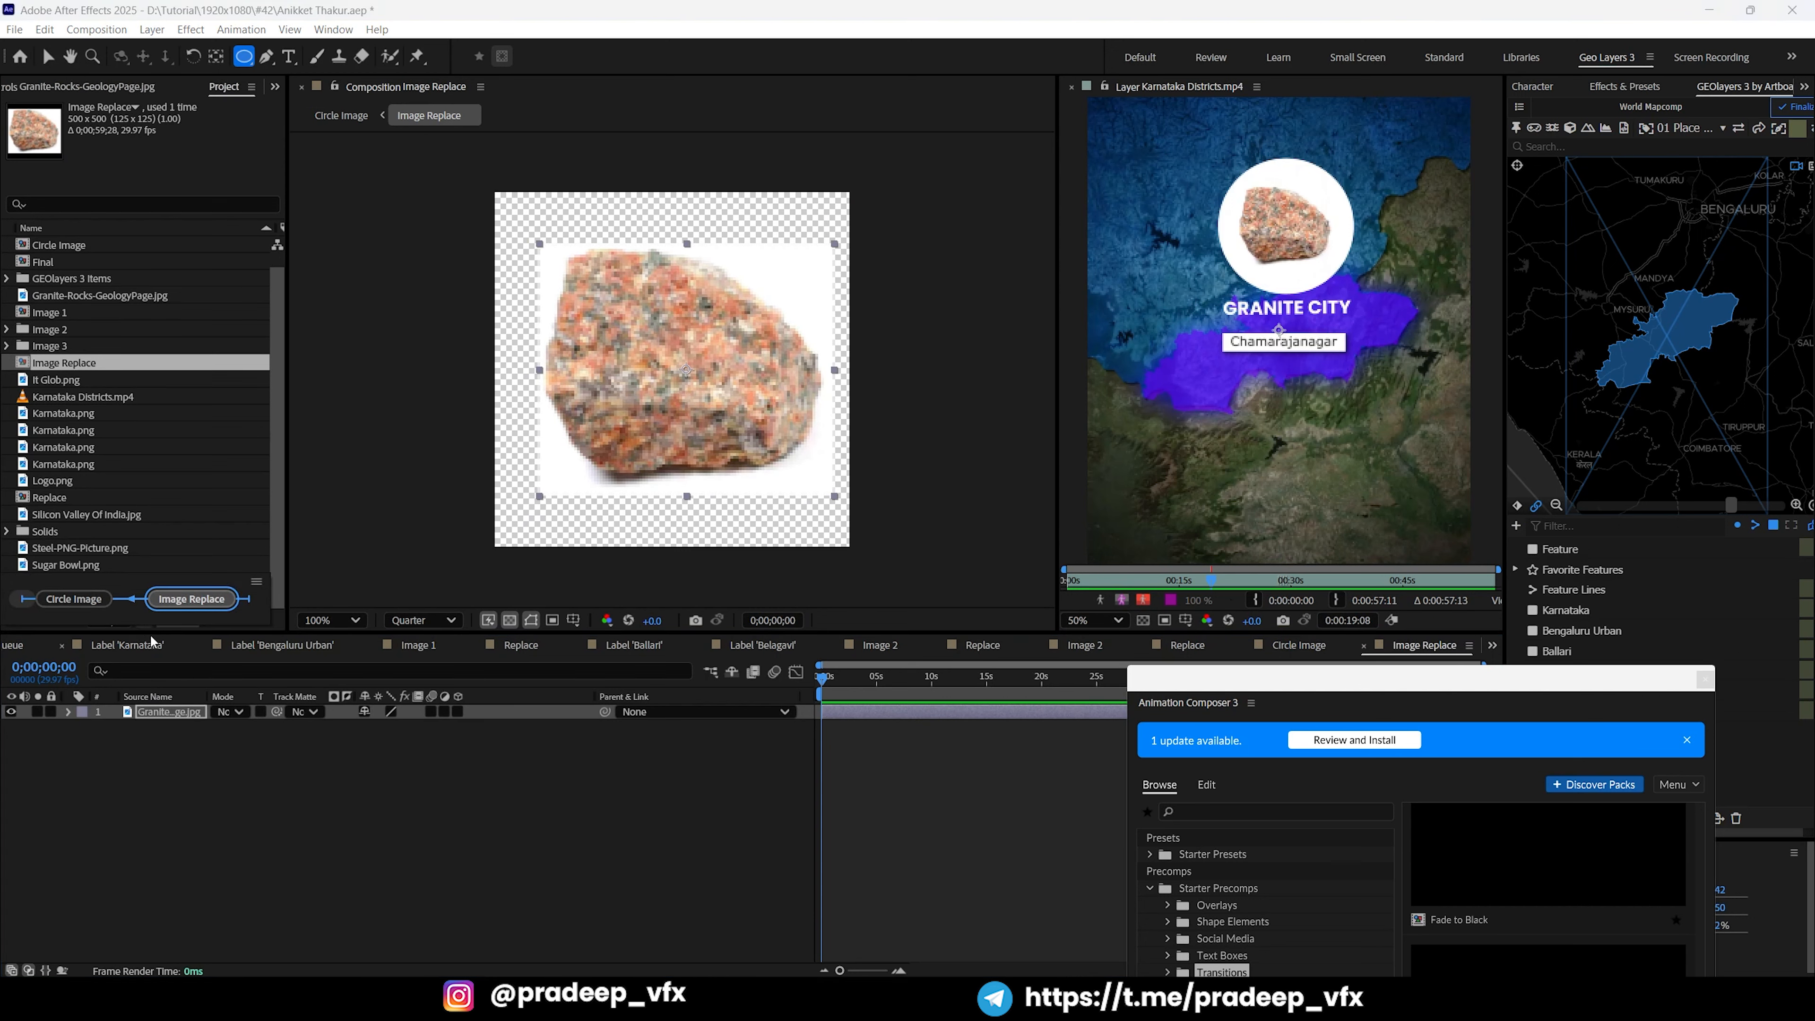
pyautogui.click(94, 602)
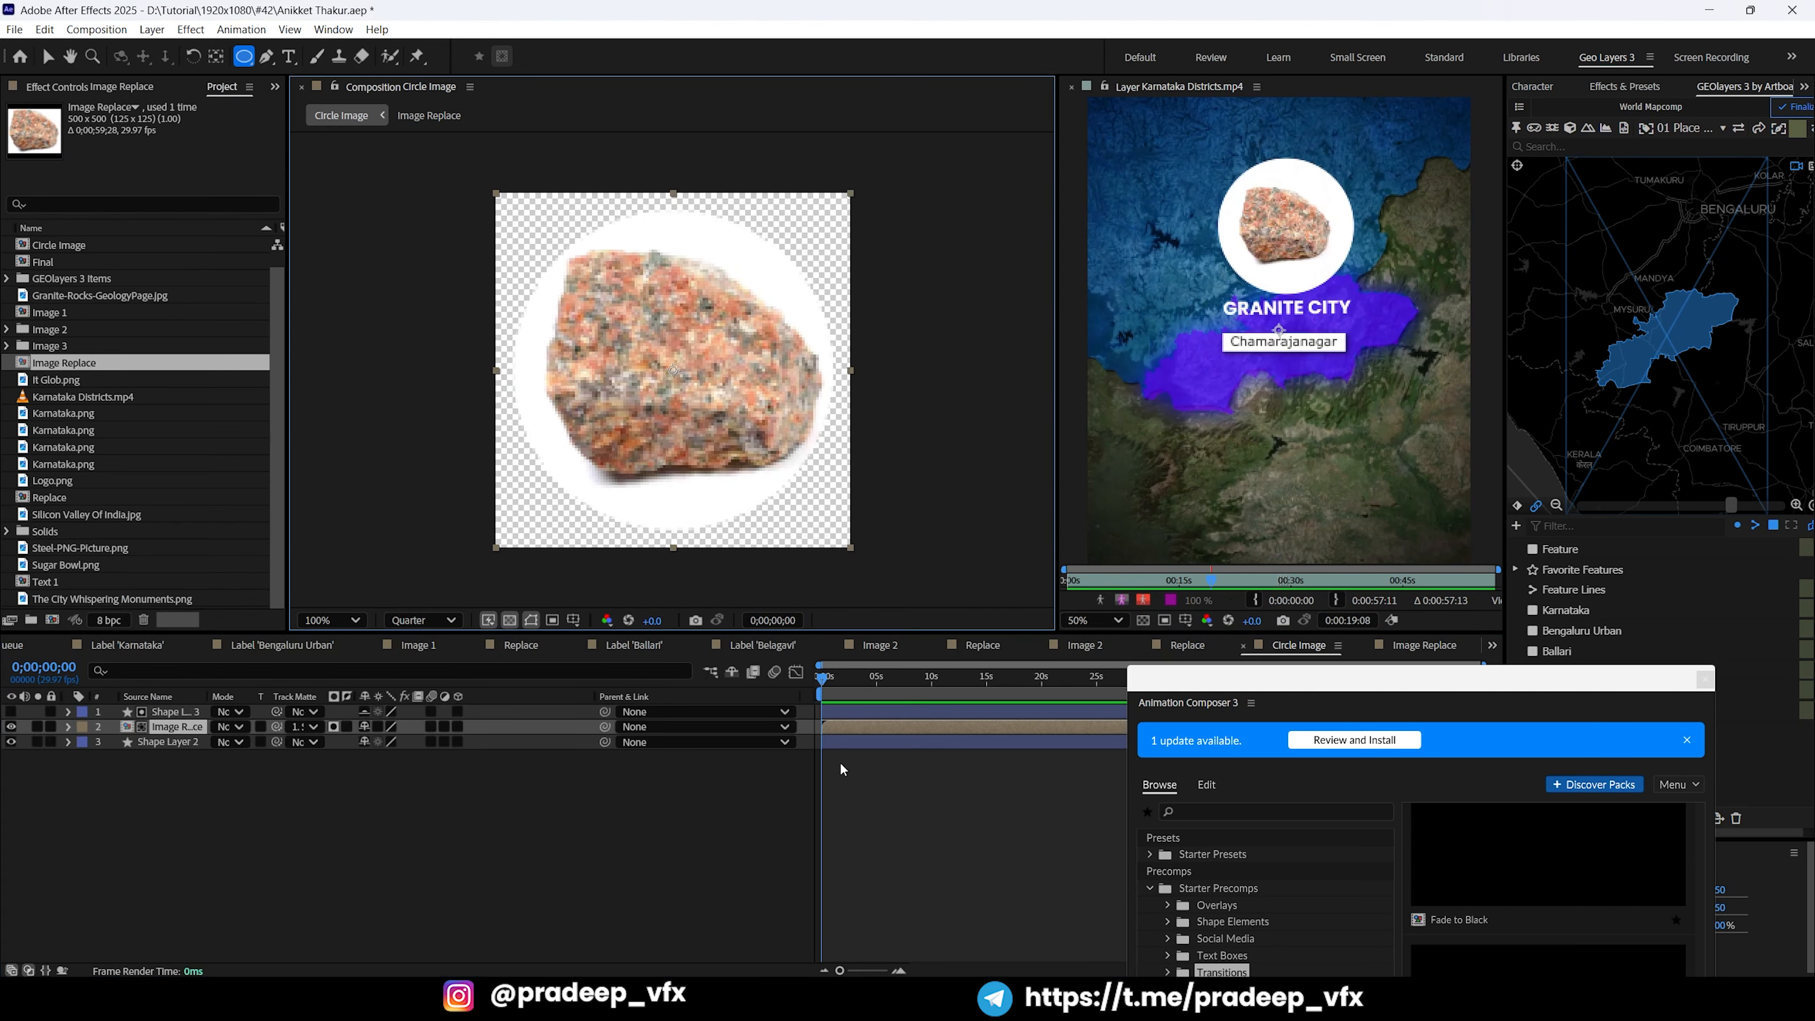
# Step: Set the Circle Image composition's height to 800 px
pyautogui.press('v')
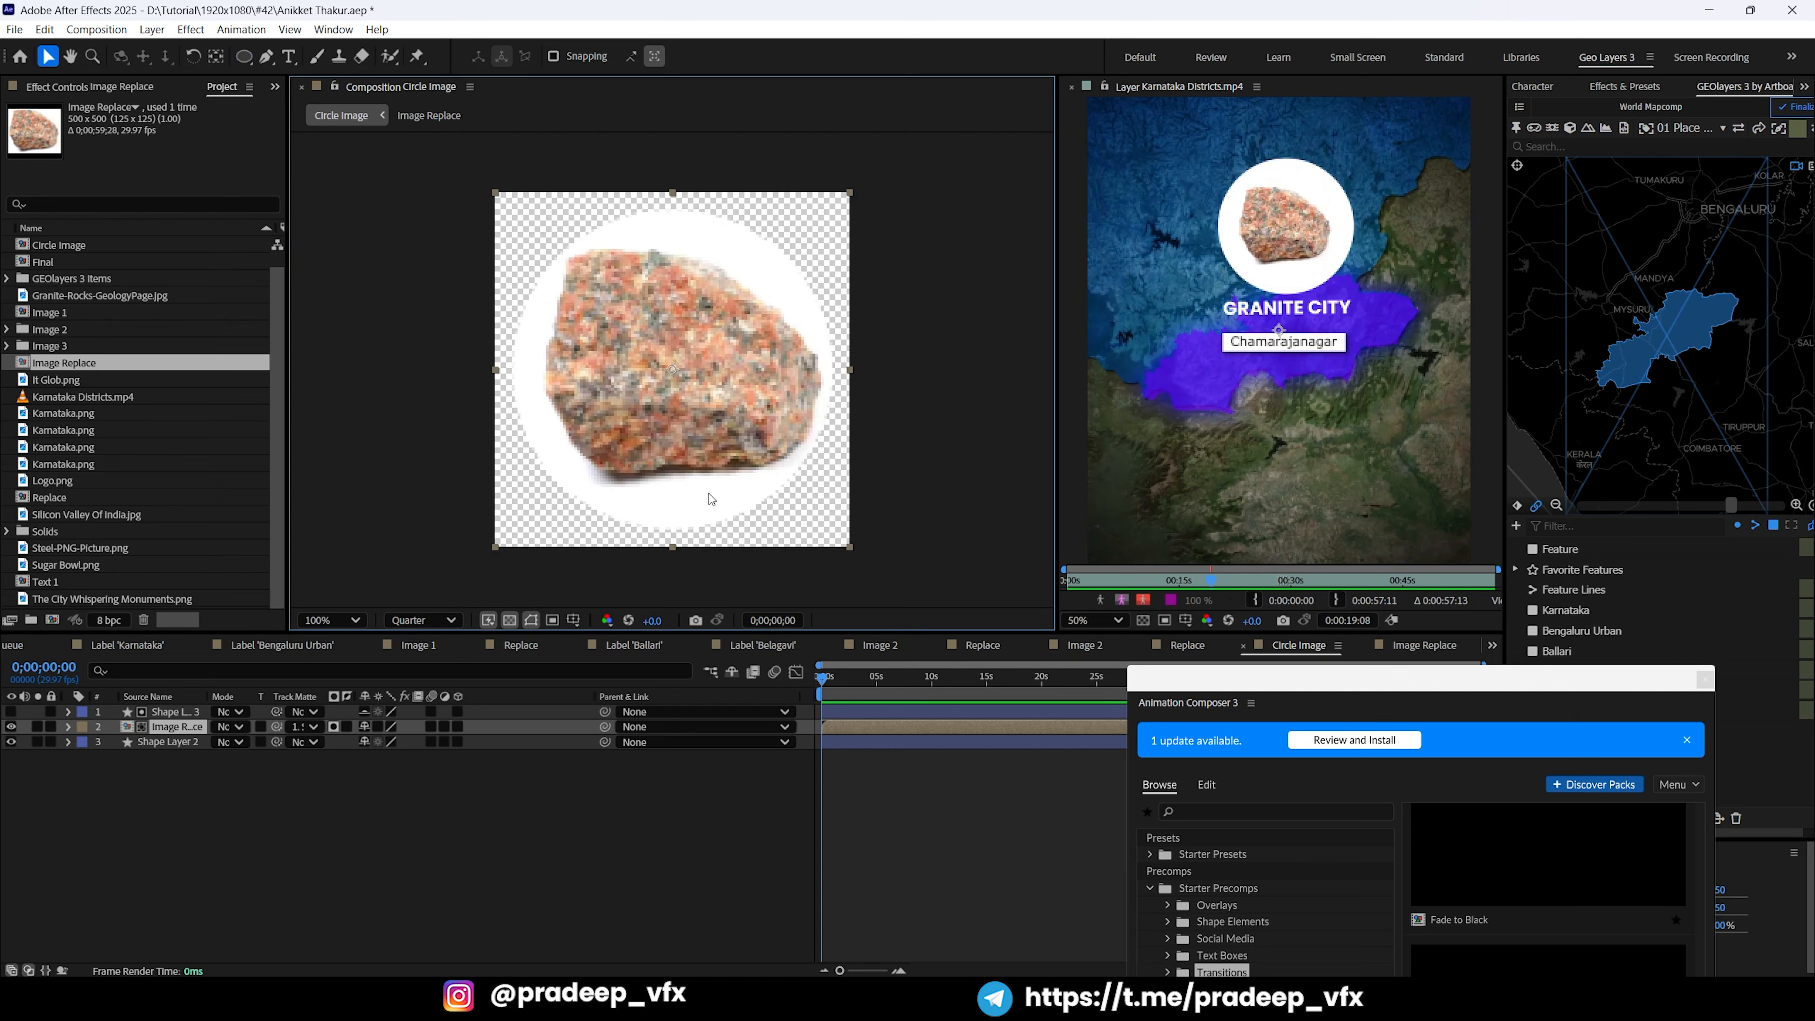
pyautogui.hotkey('ctrl', 'k')
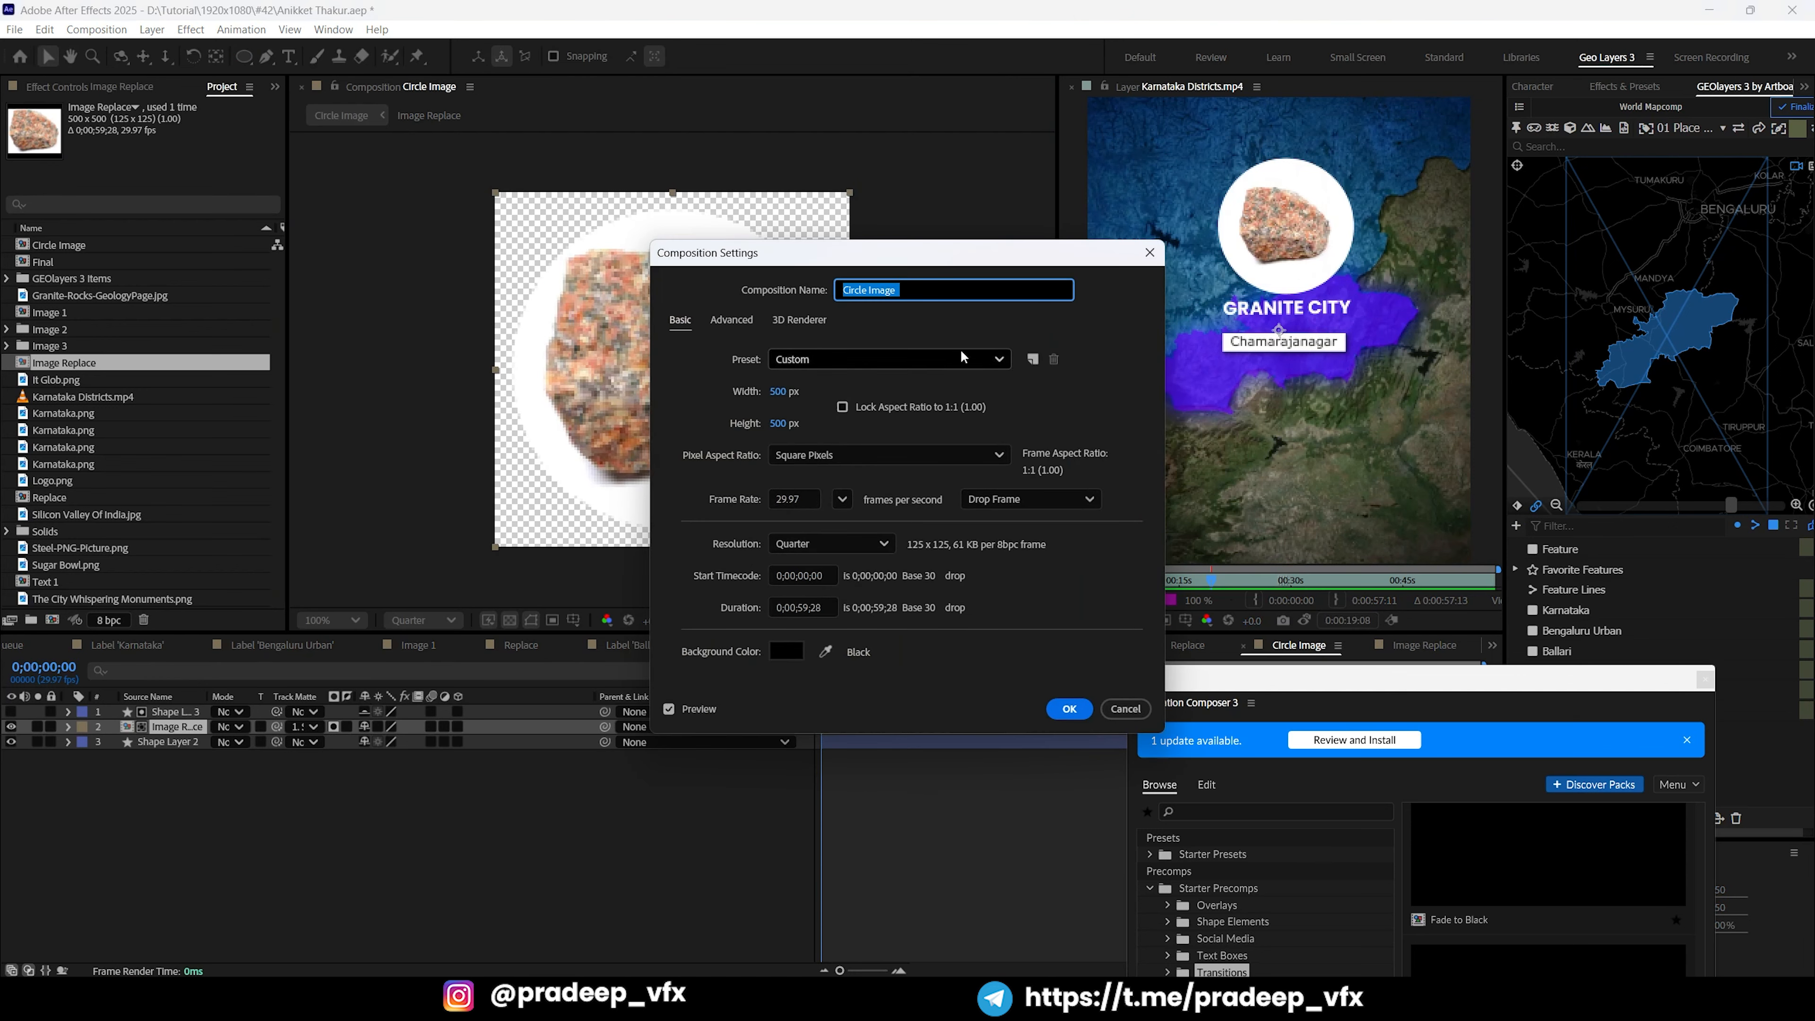
pyautogui.click(786, 425)
pyautogui.write('800')
pyautogui.press('Return')
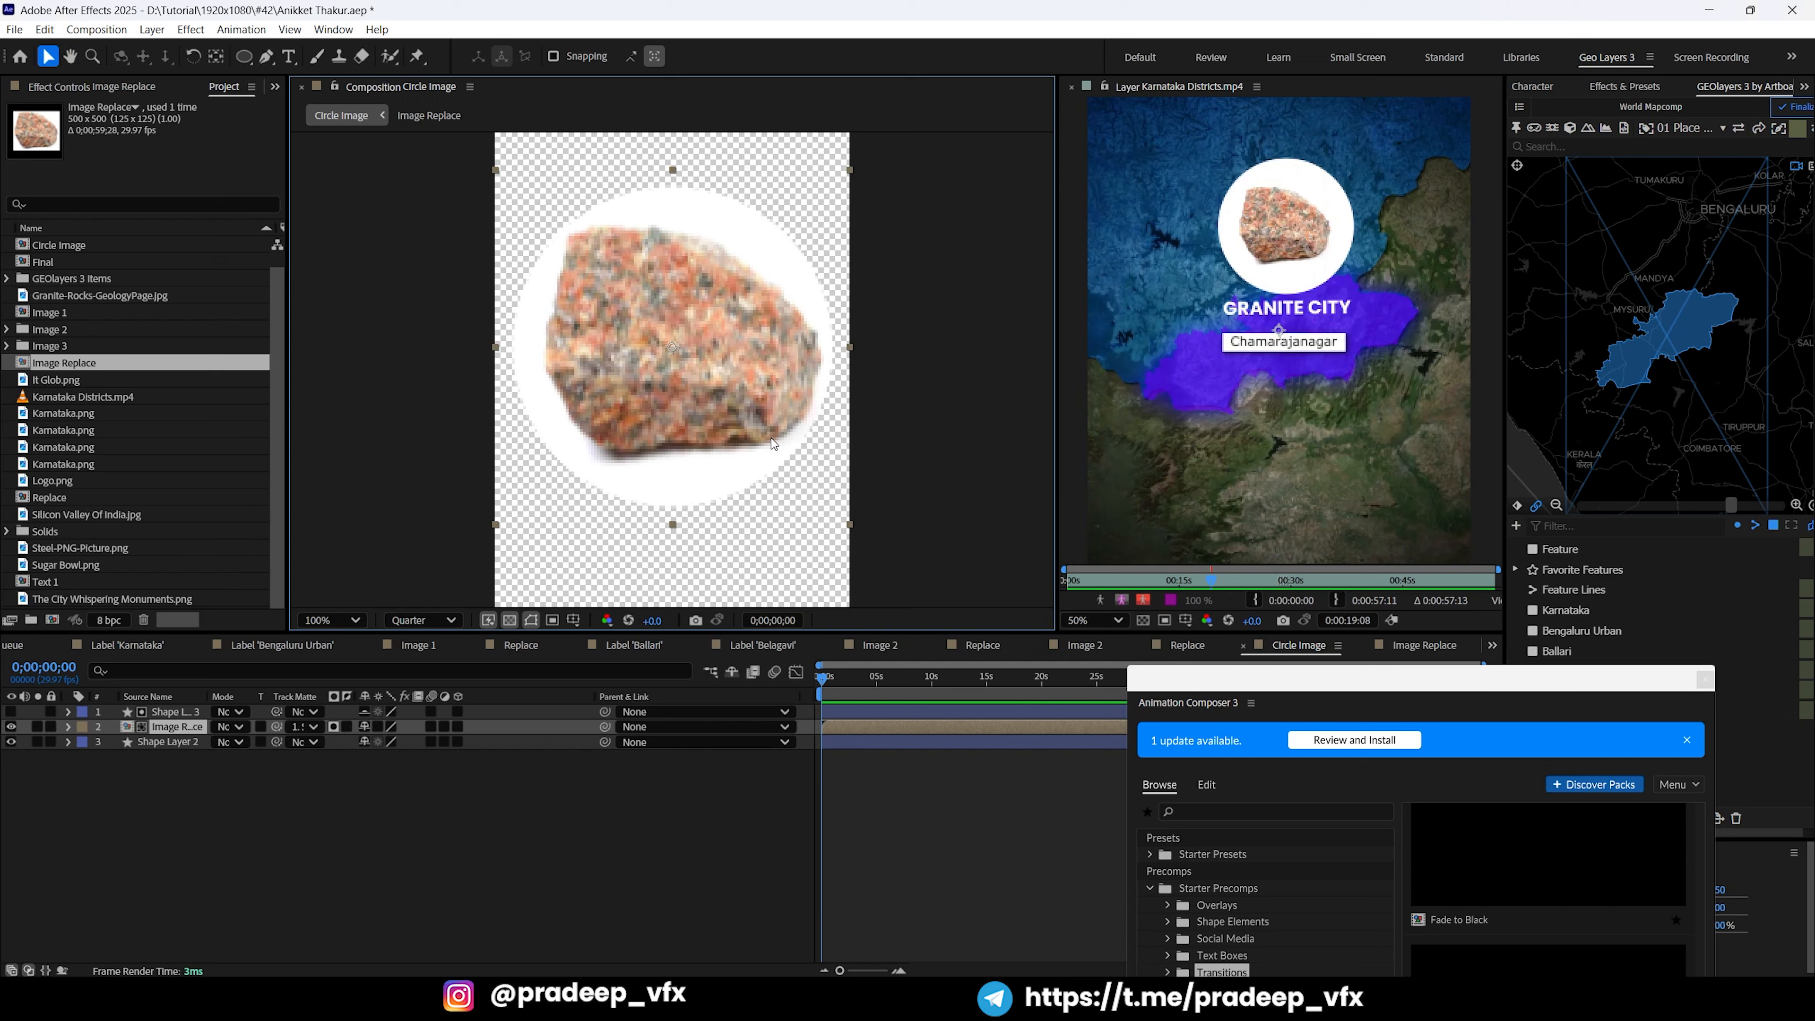
# Step: Add the text "Granite City" below the granite circle in the Circle Image composition
pyautogui.hotkey('ctrl', 't')
pyautogui.click(669, 562)
pyautogui.write('Granite City')
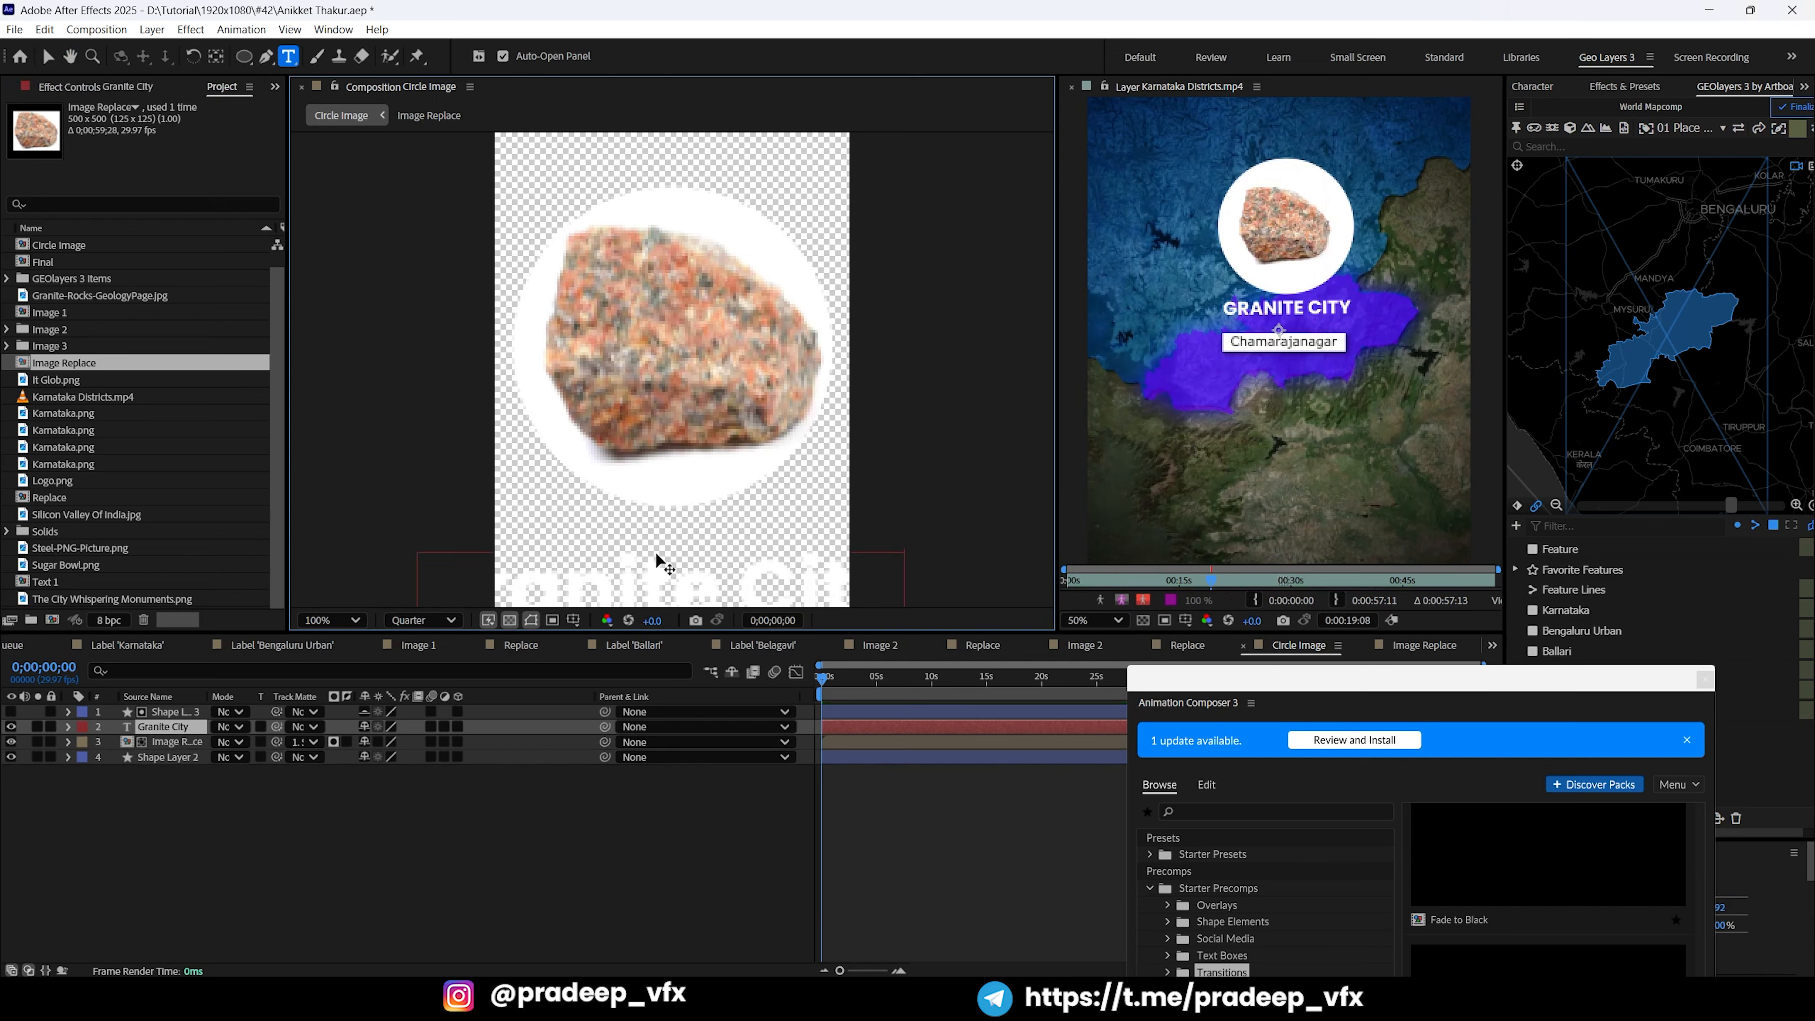
pyautogui.click(48, 57)
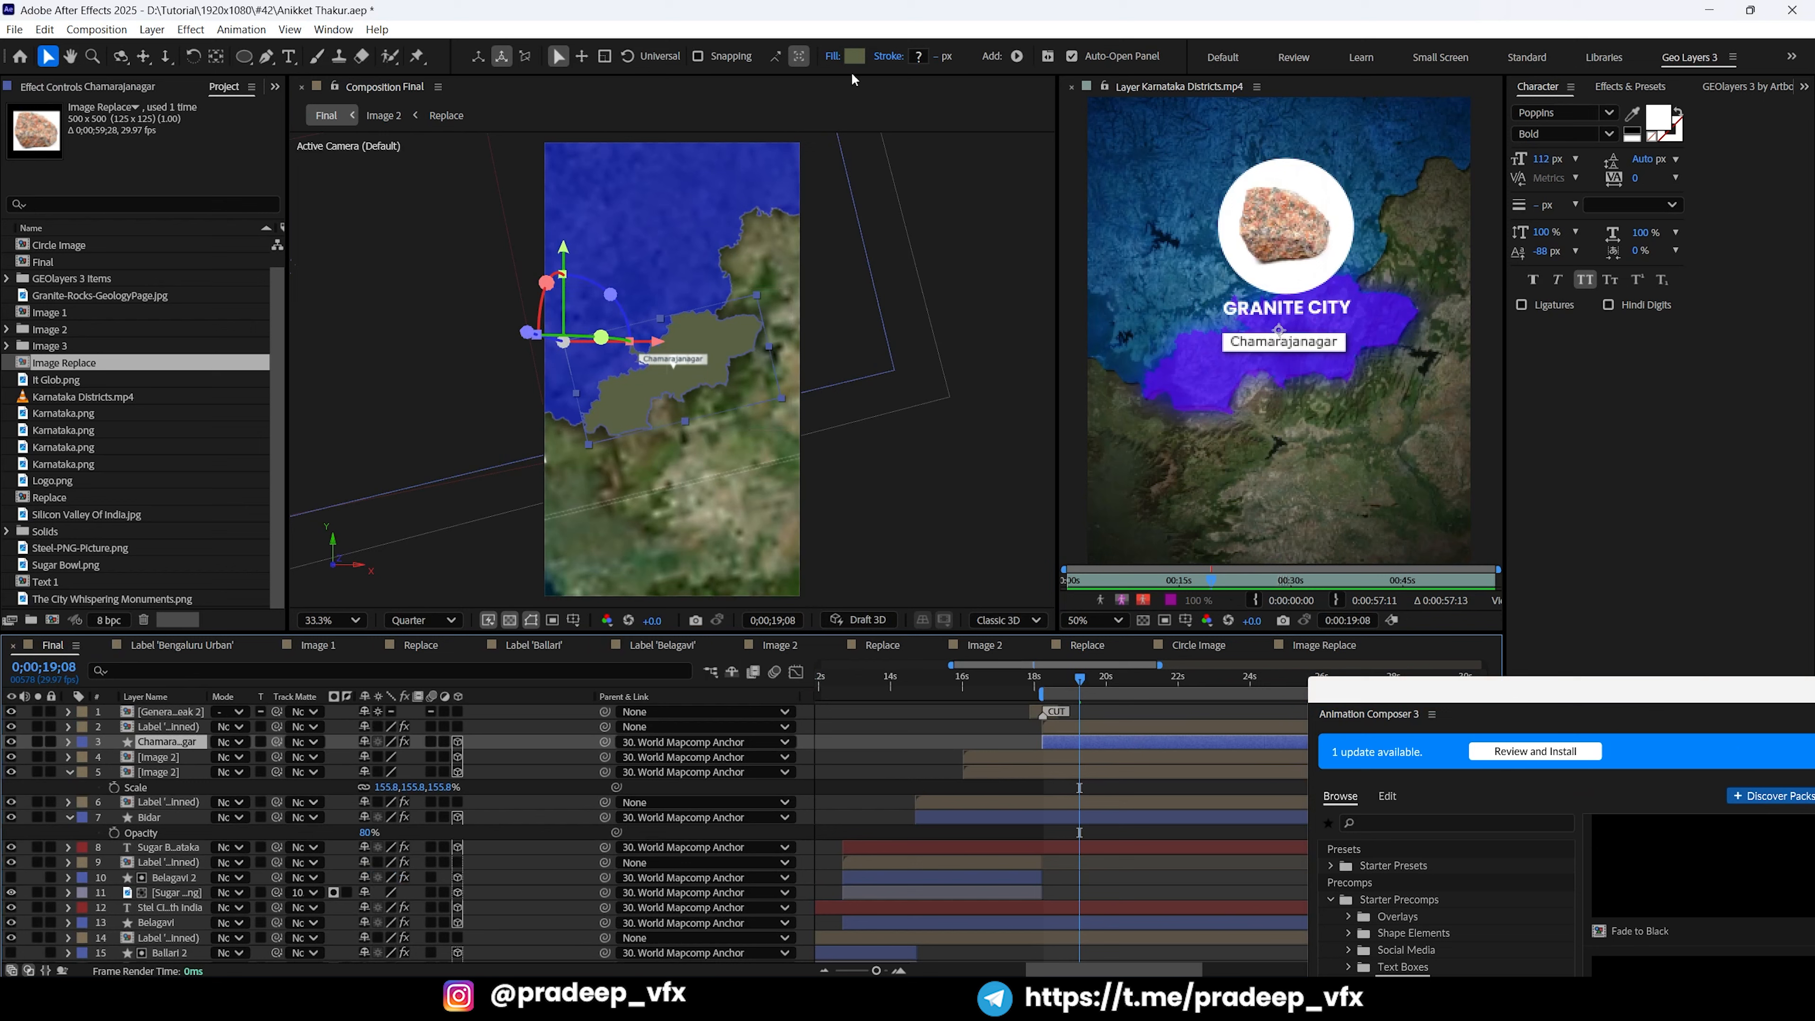
# Step: Fill the Chamarajanagar district shape in Final with violet 5728E5 sampled from the reference video
pyautogui.click(856, 57)
pyautogui.click(1065, 483)
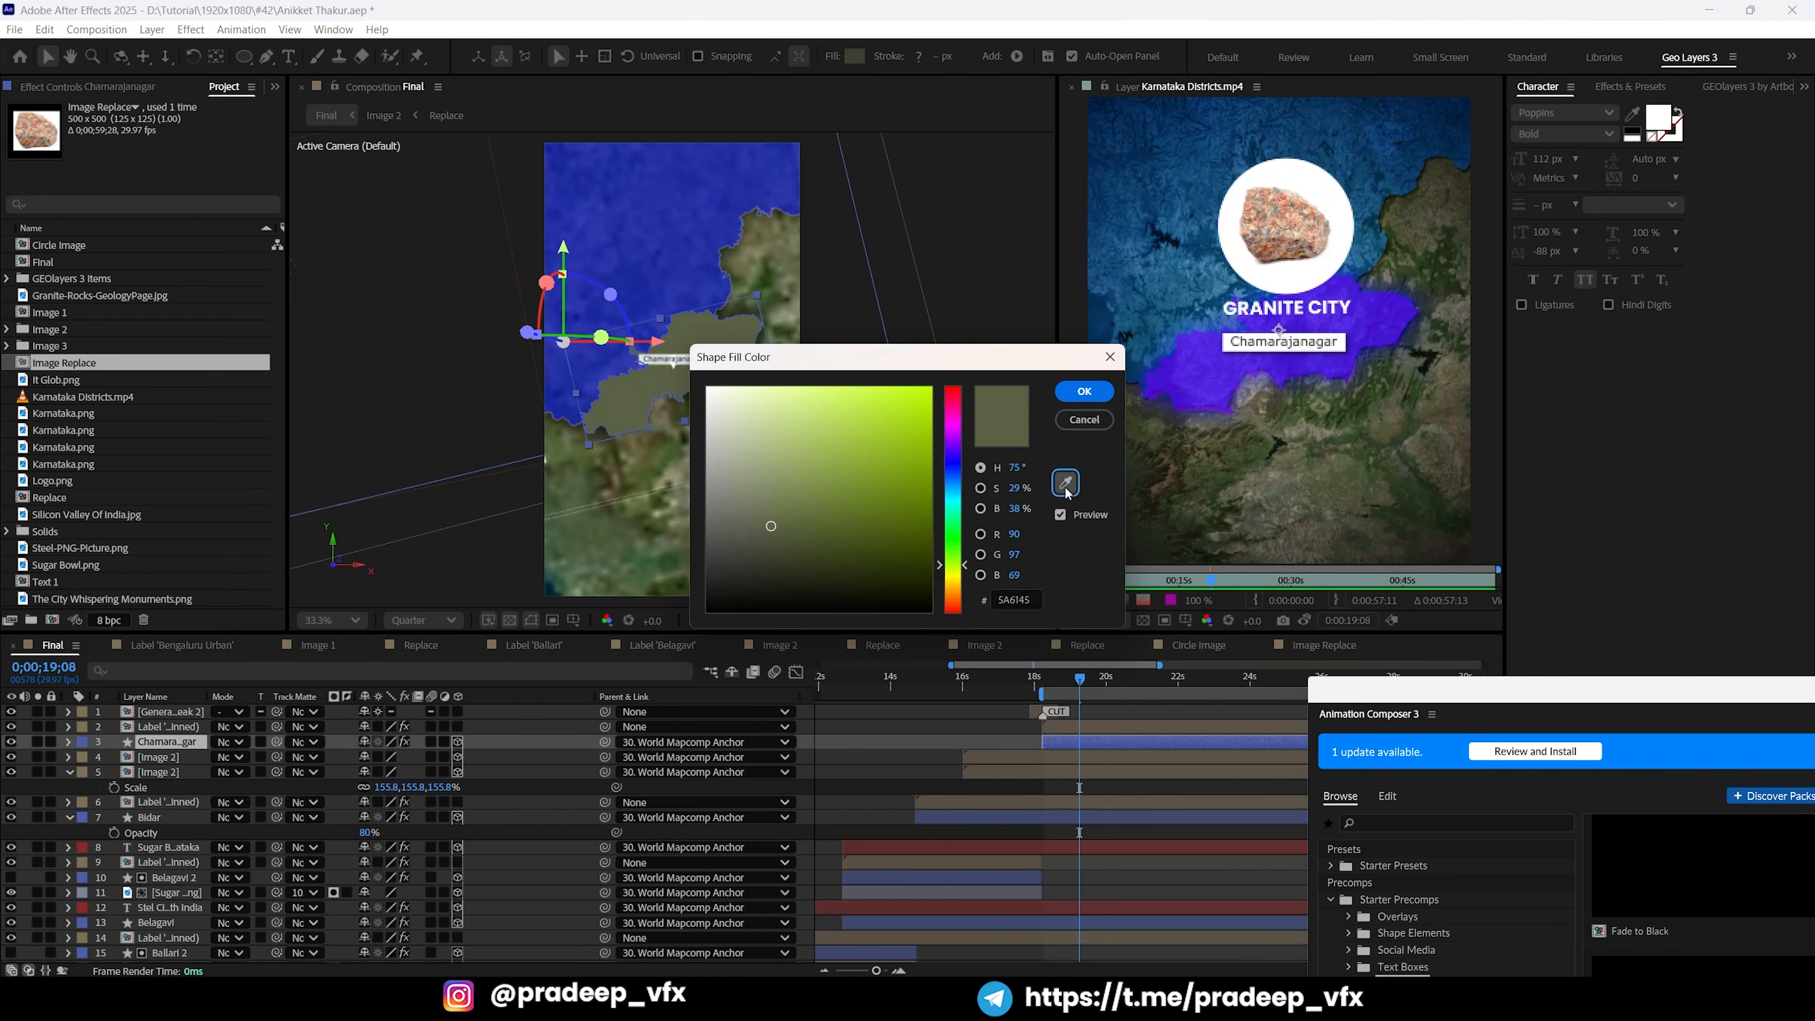
pyautogui.click(1196, 362)
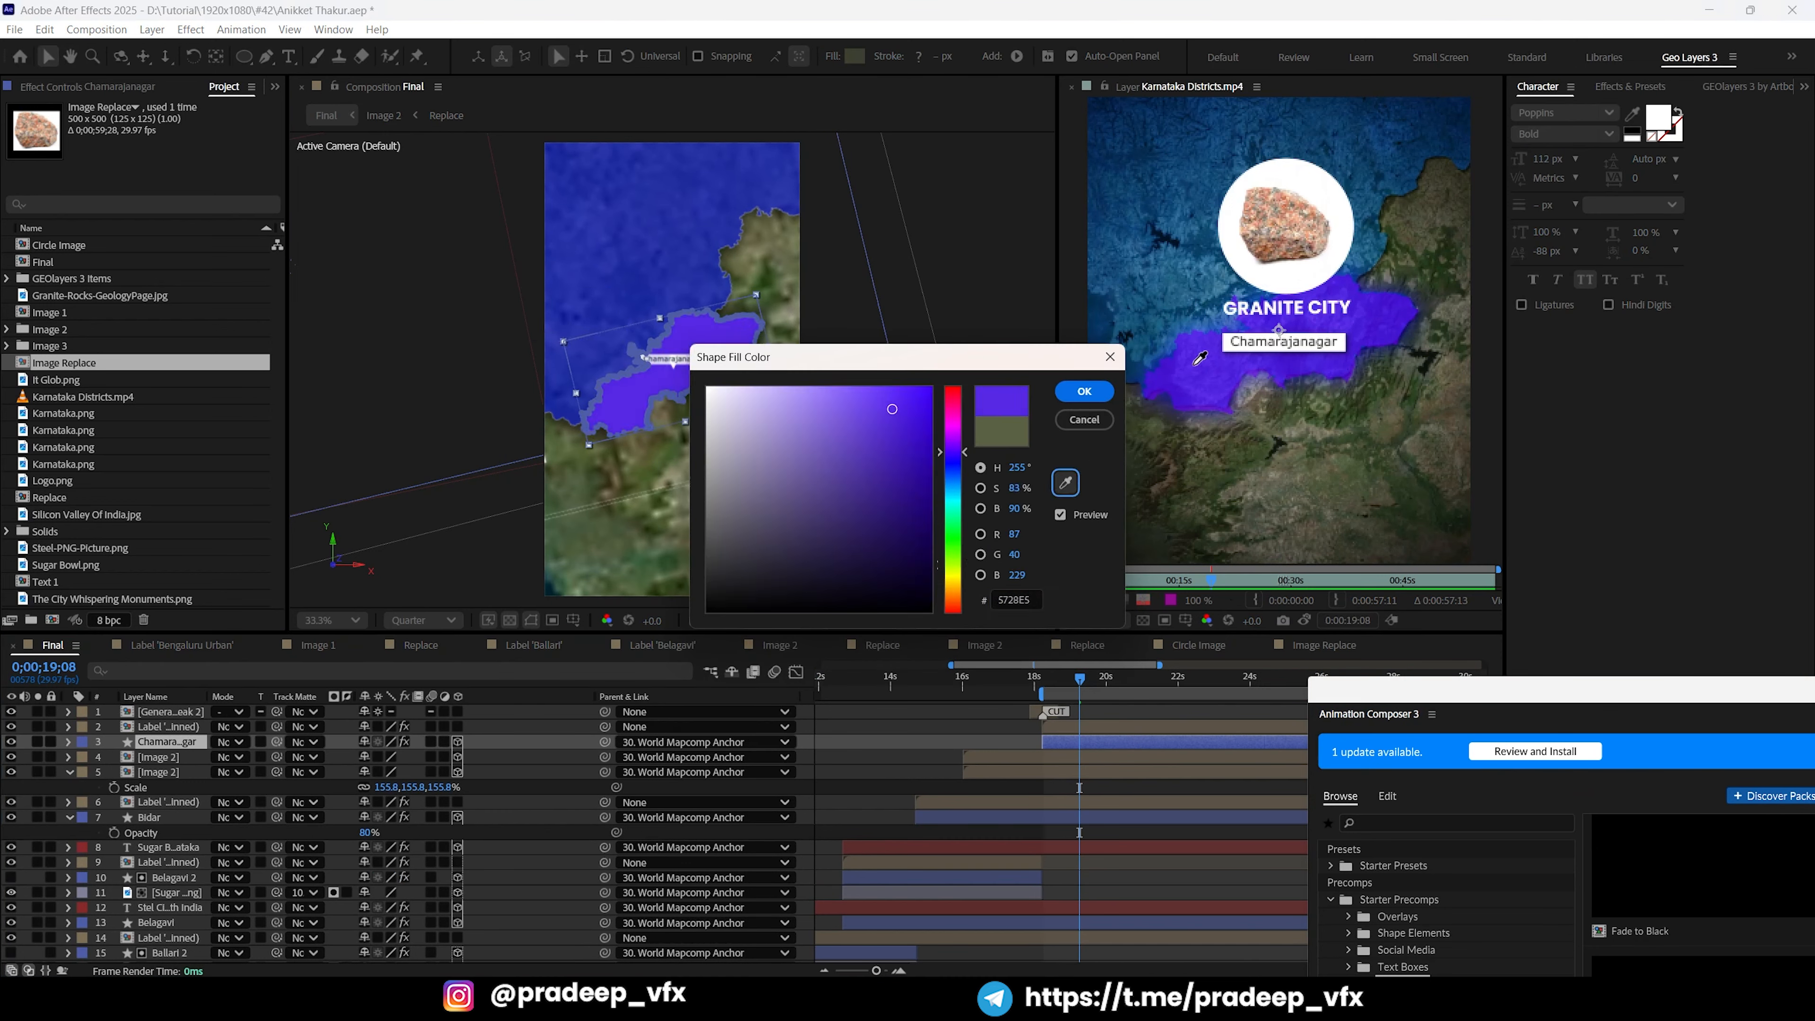
pyautogui.click(1083, 390)
# Step: Copy the Radius Glow effect from the Bidar layer to the Chamarajanagar layer
pyautogui.click(966, 815)
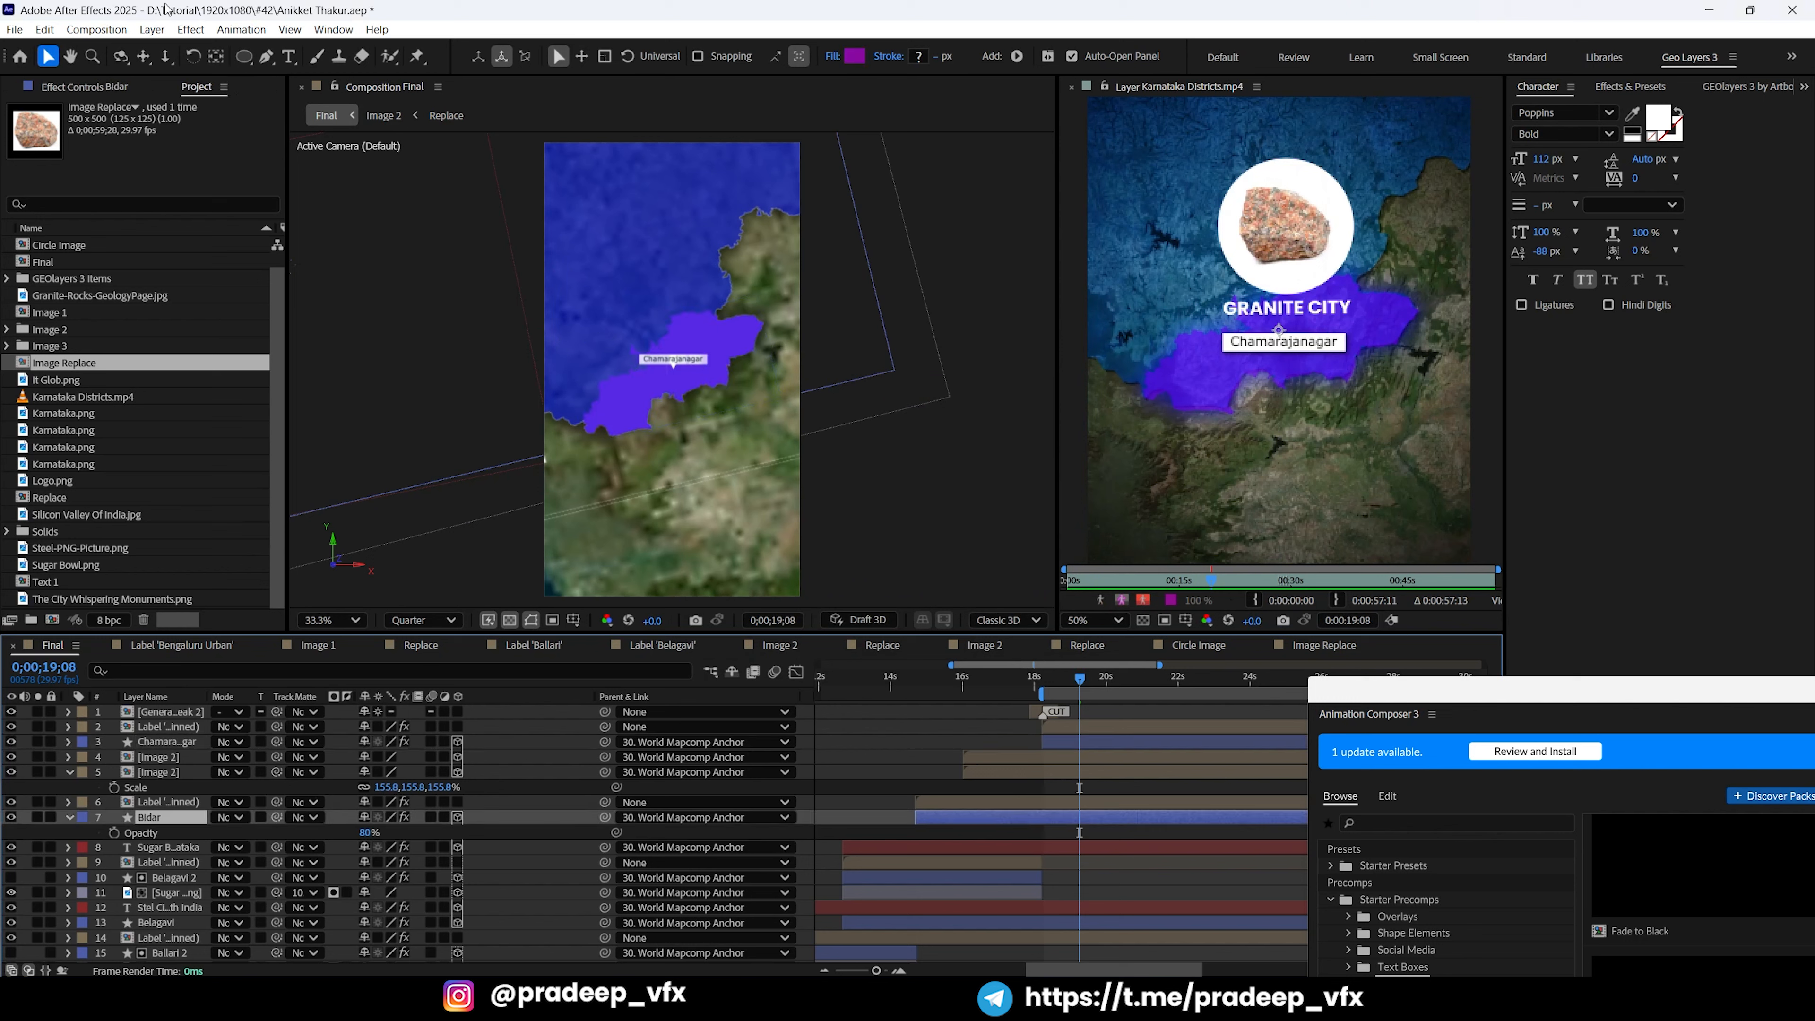
pyautogui.click(80, 88)
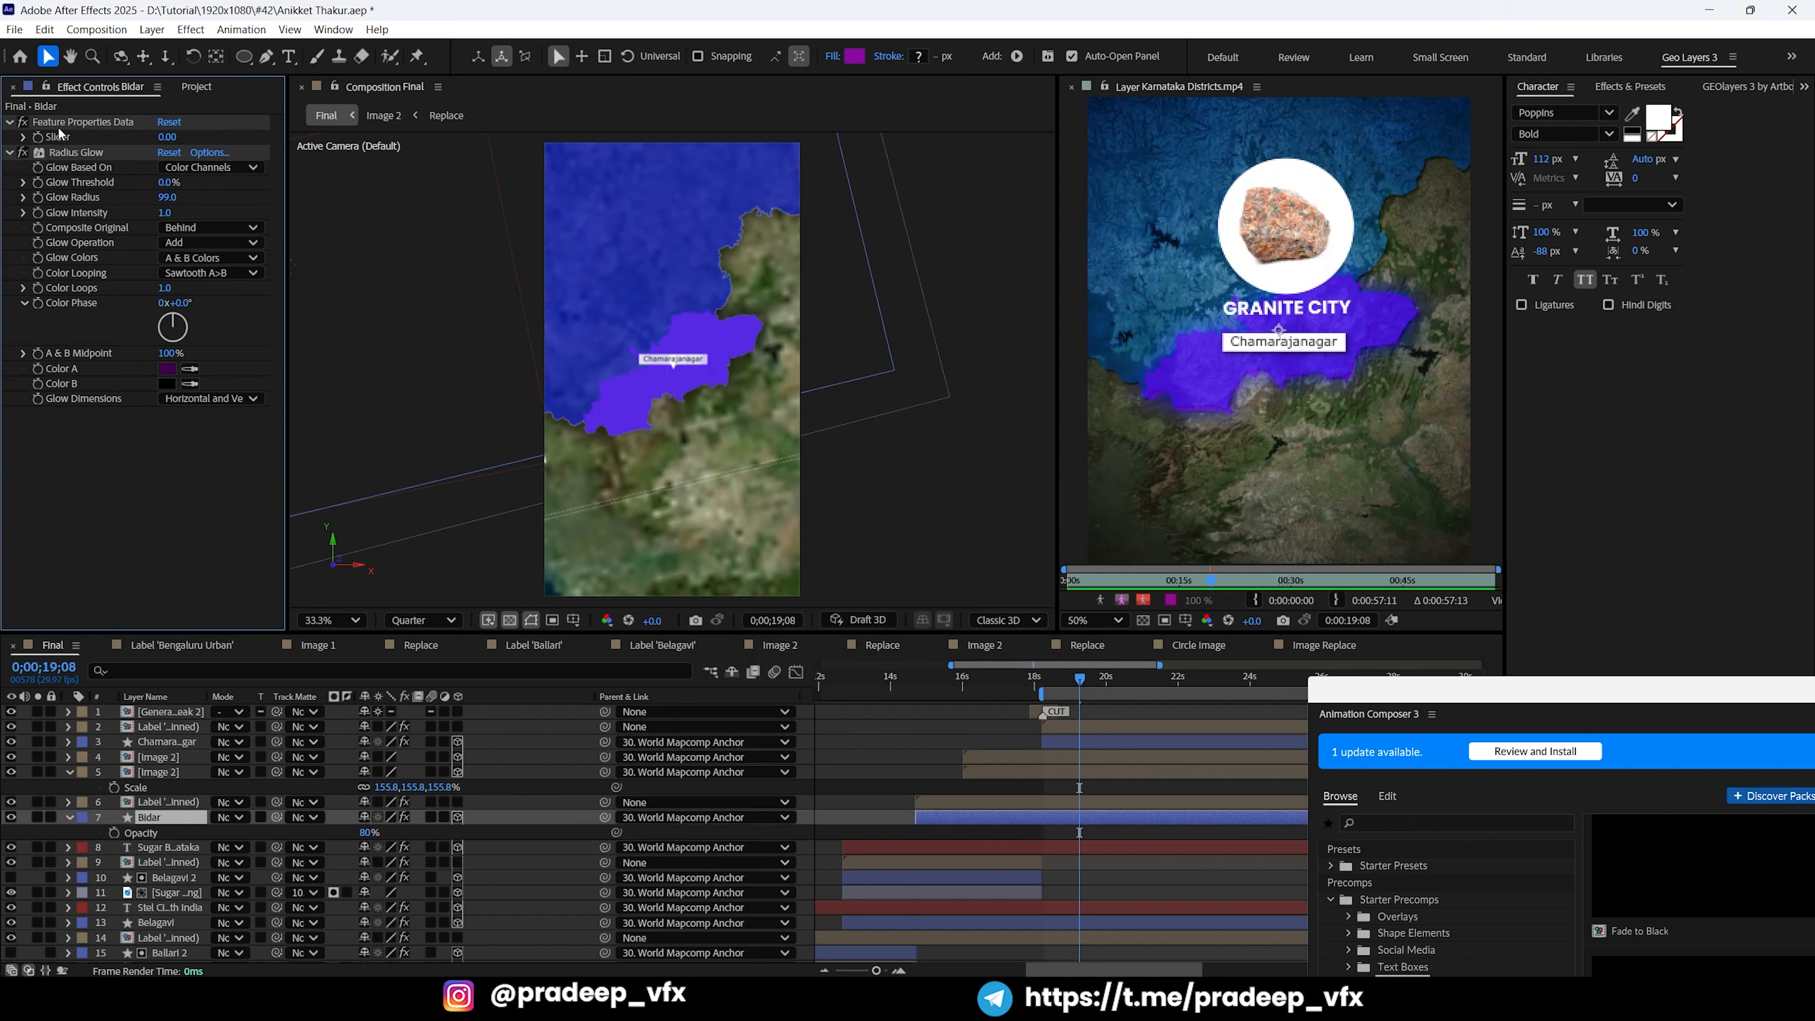
pyautogui.click(78, 153)
pyautogui.click(1082, 742)
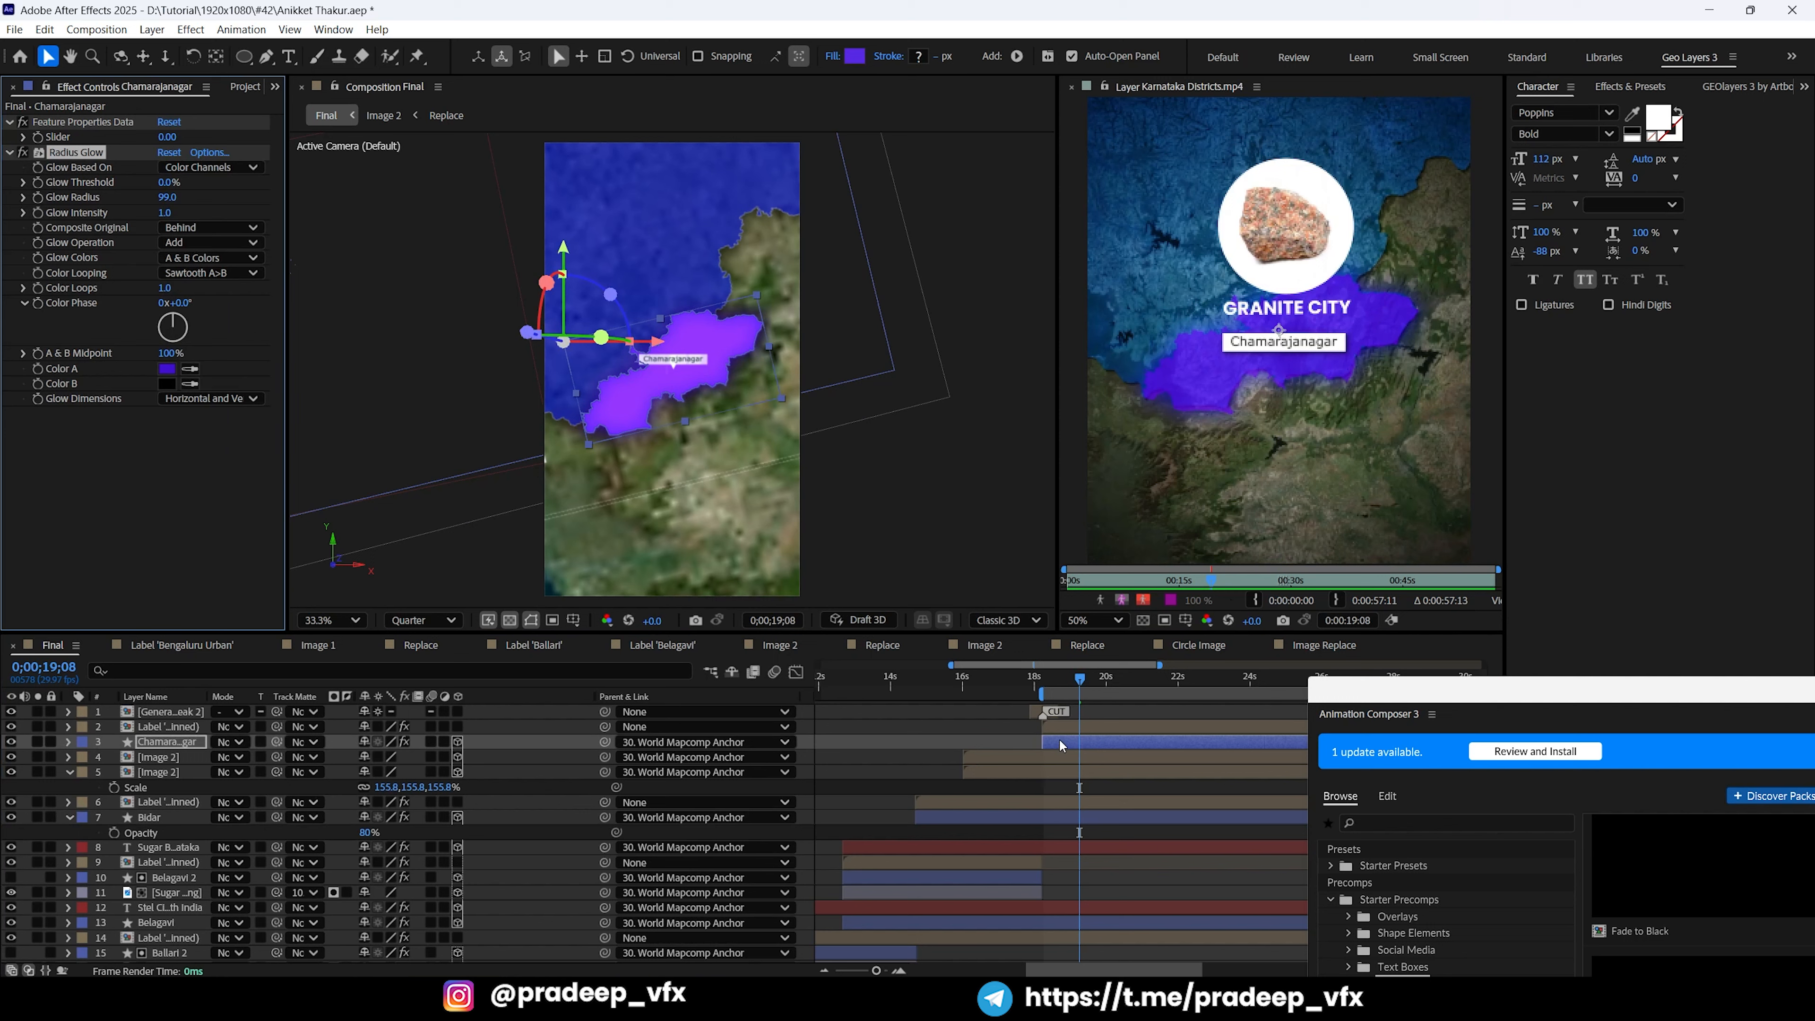
# Step: Darken the Chamarajanagar glow's Color A to a deep indigo and the shape's fill to a darker violet-blue
pyautogui.click(167, 369)
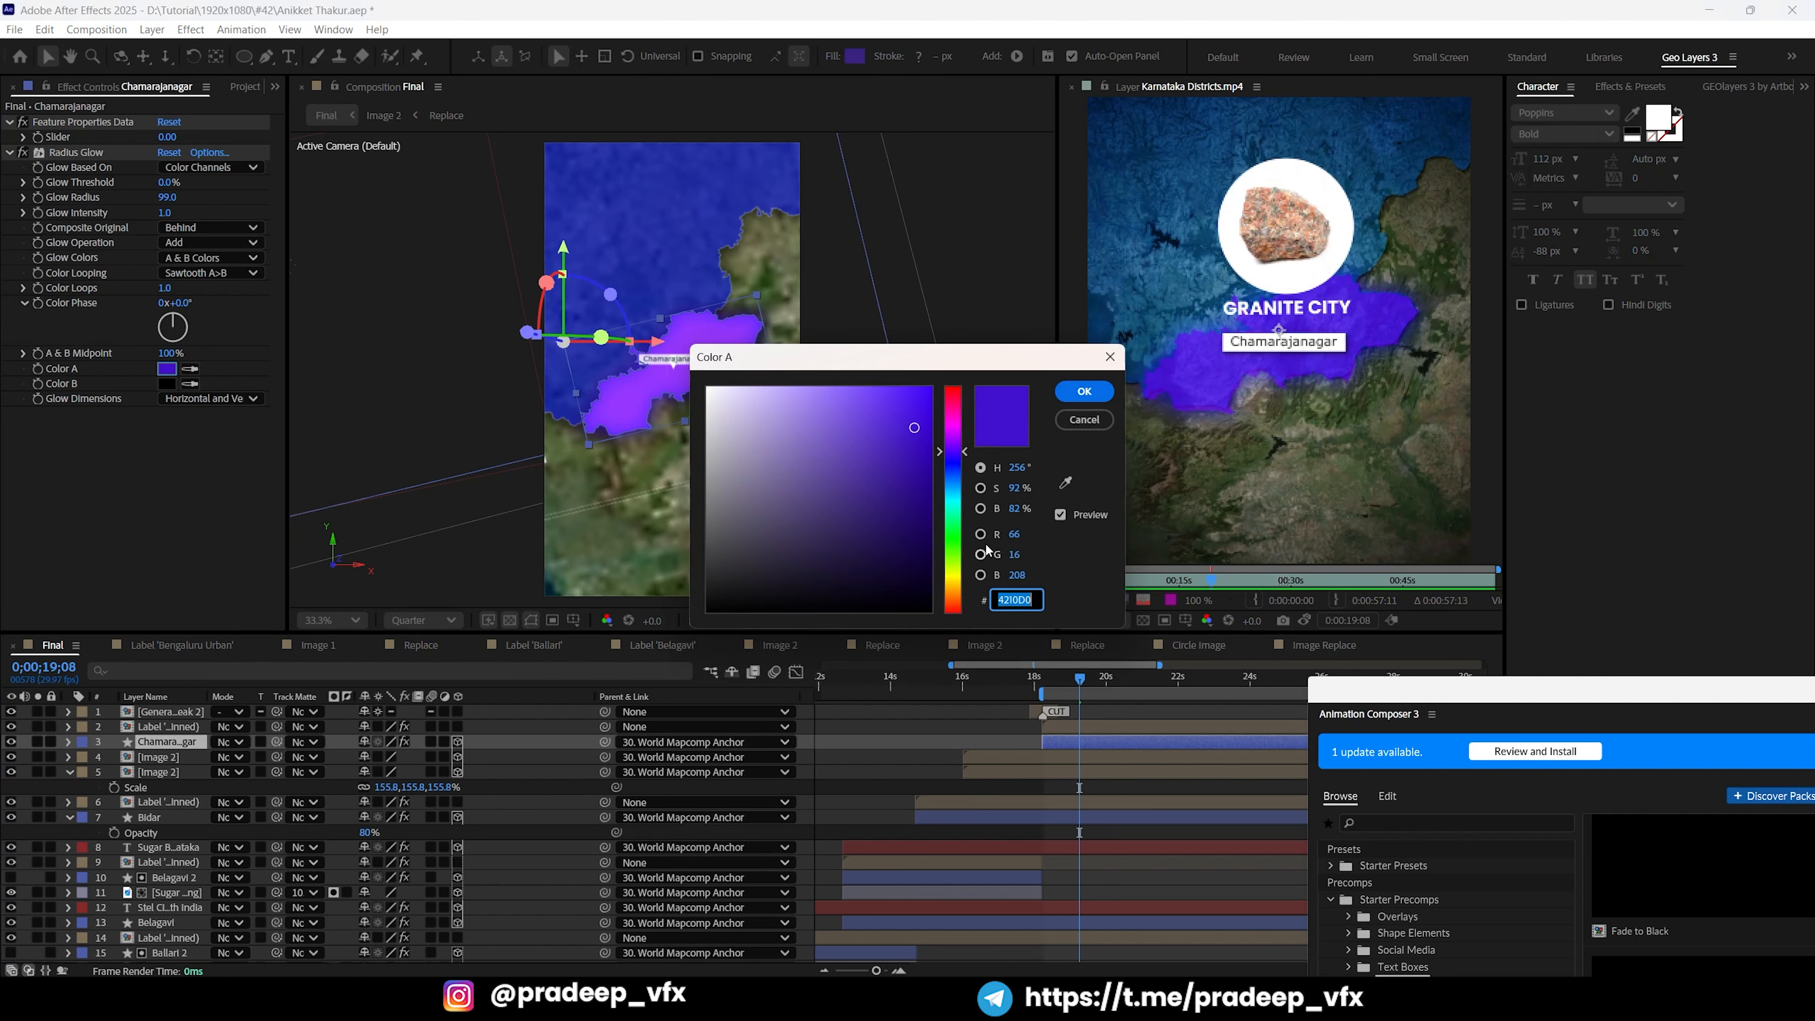
pyautogui.moveTo(922, 526)
pyautogui.mouseDown()
pyautogui.moveTo(926, 565)
pyautogui.moveTo(926, 536)
pyautogui.mouseUp()
pyautogui.click(1083, 390)
pyautogui.click(854, 56)
pyautogui.moveTo(920, 504)
pyautogui.mouseDown()
pyautogui.moveTo(926, 457)
pyautogui.moveTo(873, 488)
pyautogui.moveTo(901, 481)
pyautogui.mouseUp()
pyautogui.click(1083, 391)
# Step: Set the Chamarajanagar layer's opacity to 70% and save the project
pyautogui.press('t')
pyautogui.click(369, 757)
pyautogui.write('70')
pyautogui.press('Return')
pyautogui.press('F2')
pyautogui.hotkey('ctrl', 's')
# Step: Reframe the GEOlayers map view around Chamarajanagar at the 0;00;18;08 camera keyframe and play back the scene
pyautogui.press('`')
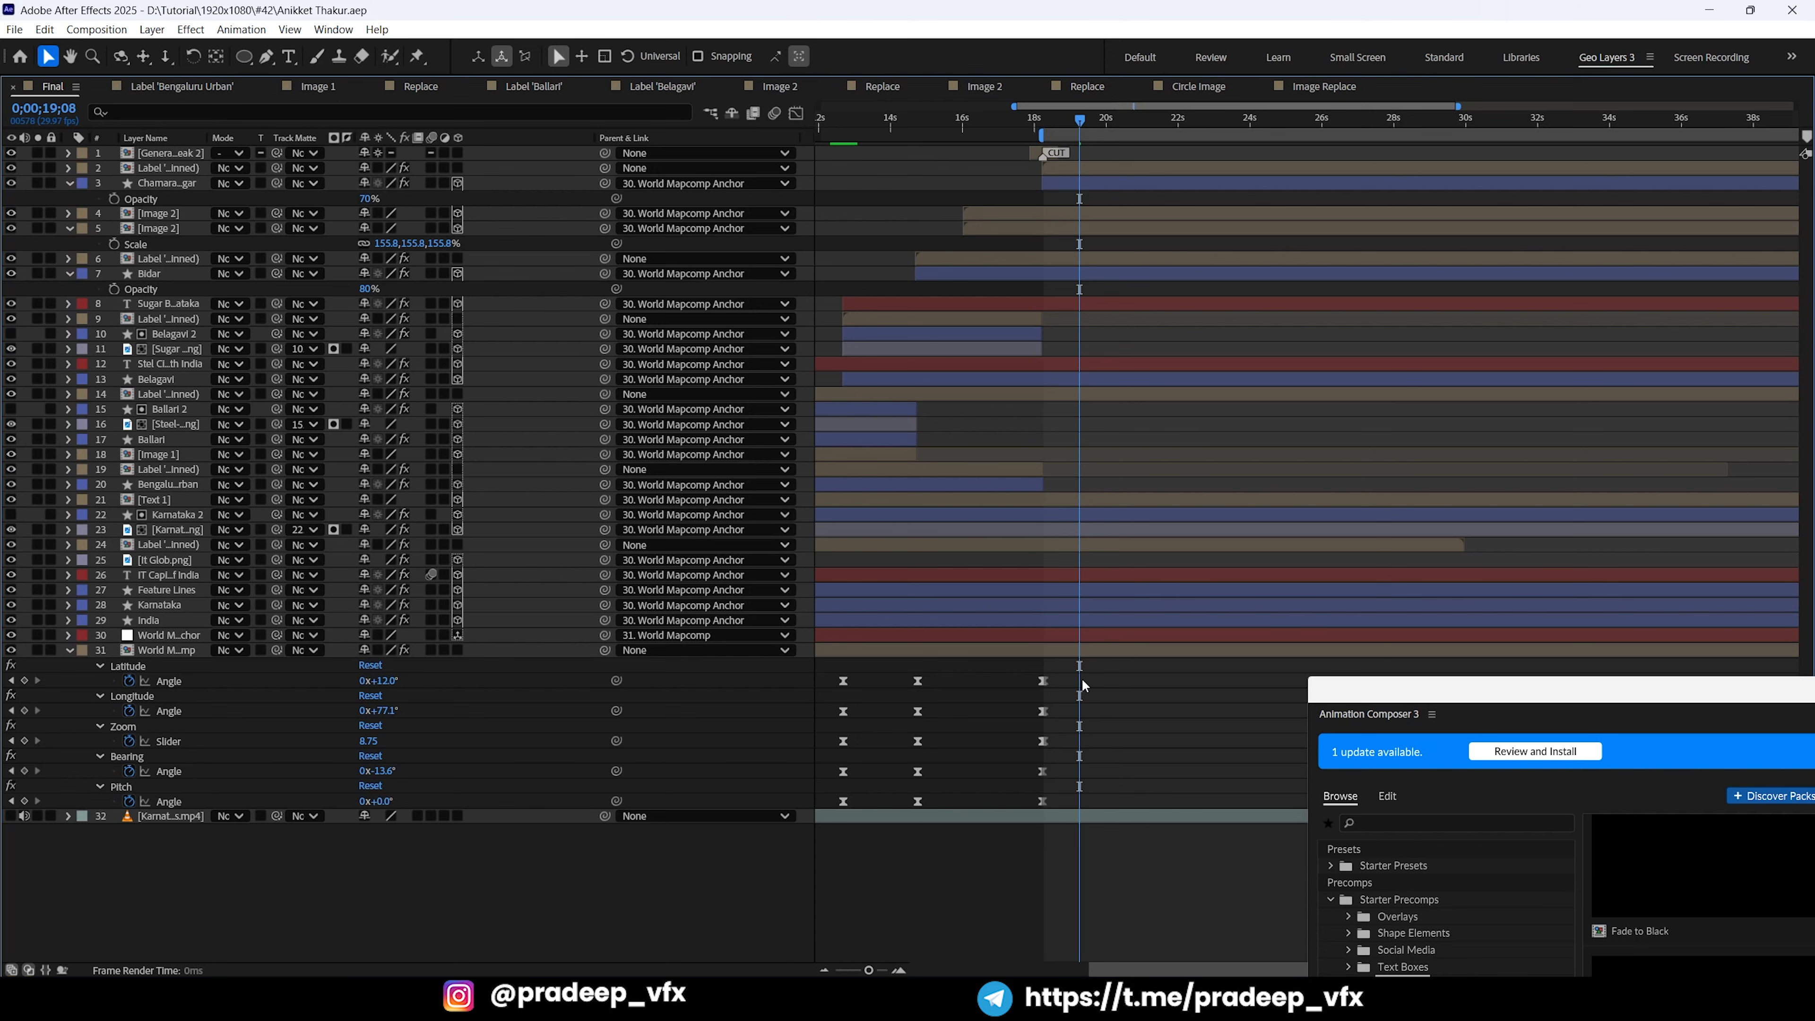
pyautogui.press('j')
pyautogui.press('`')
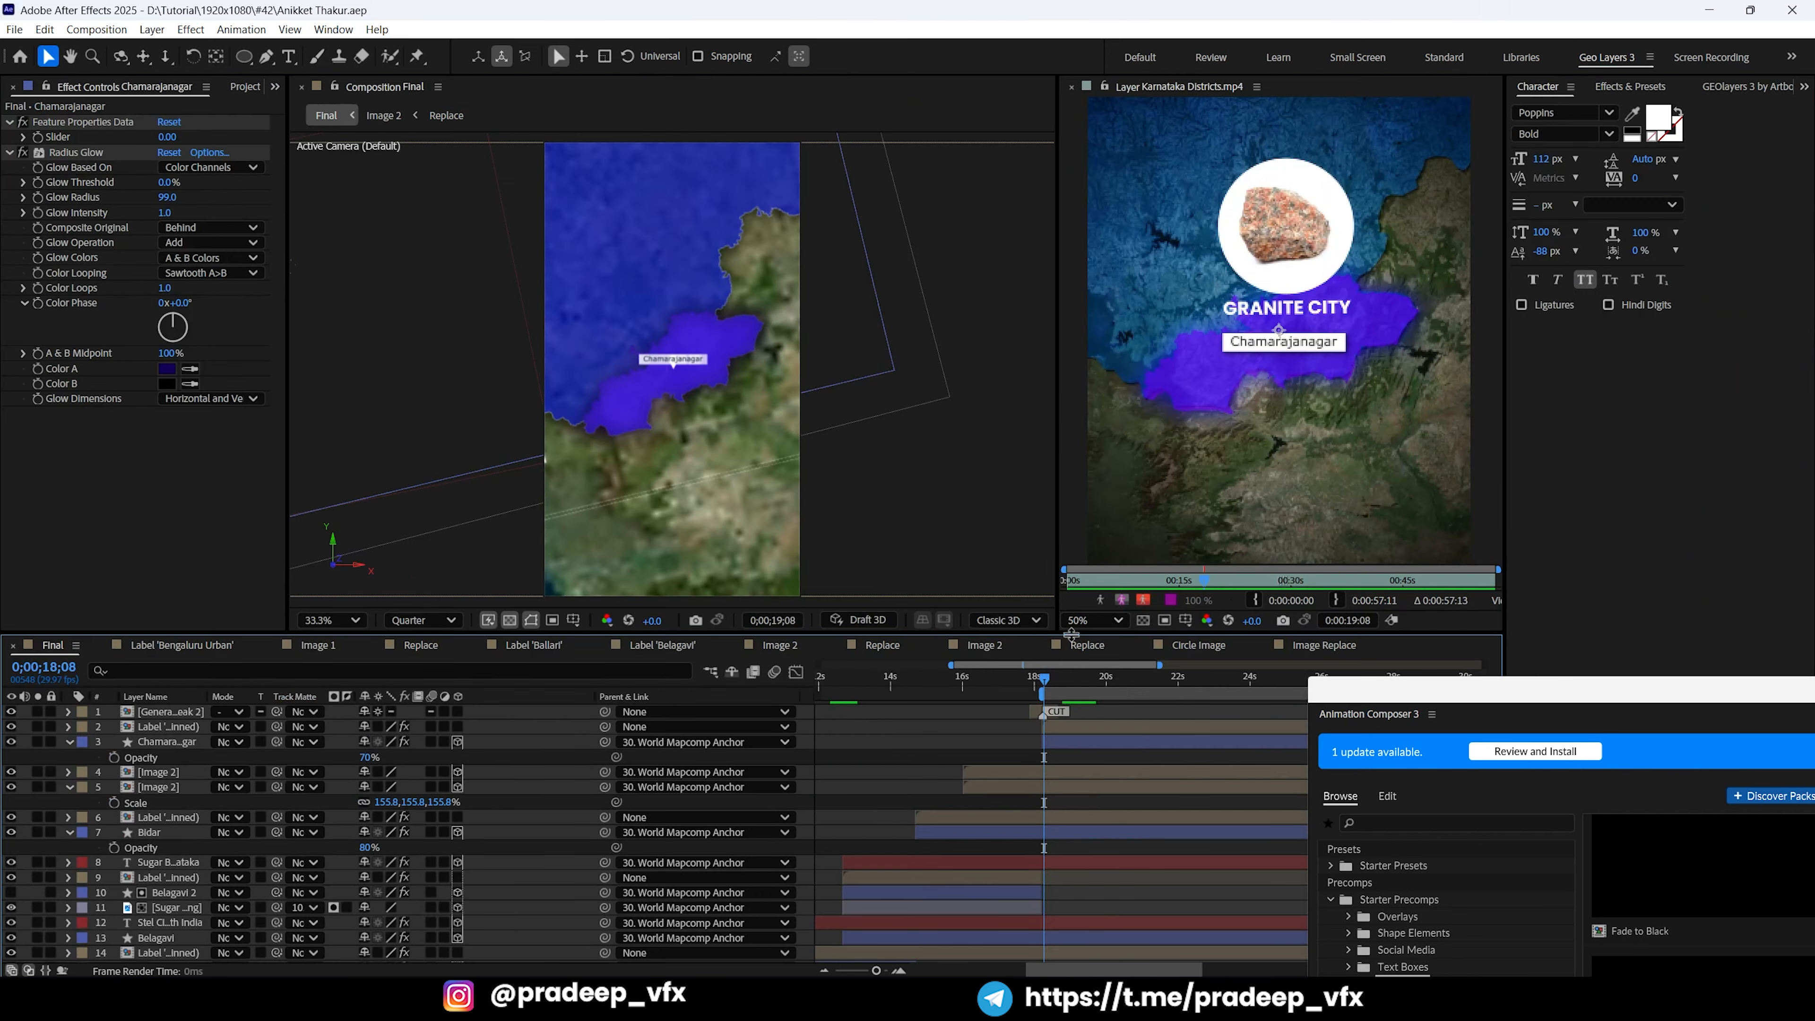
pyautogui.moveTo(1581, 690); pyautogui.dragTo(1442, 740)
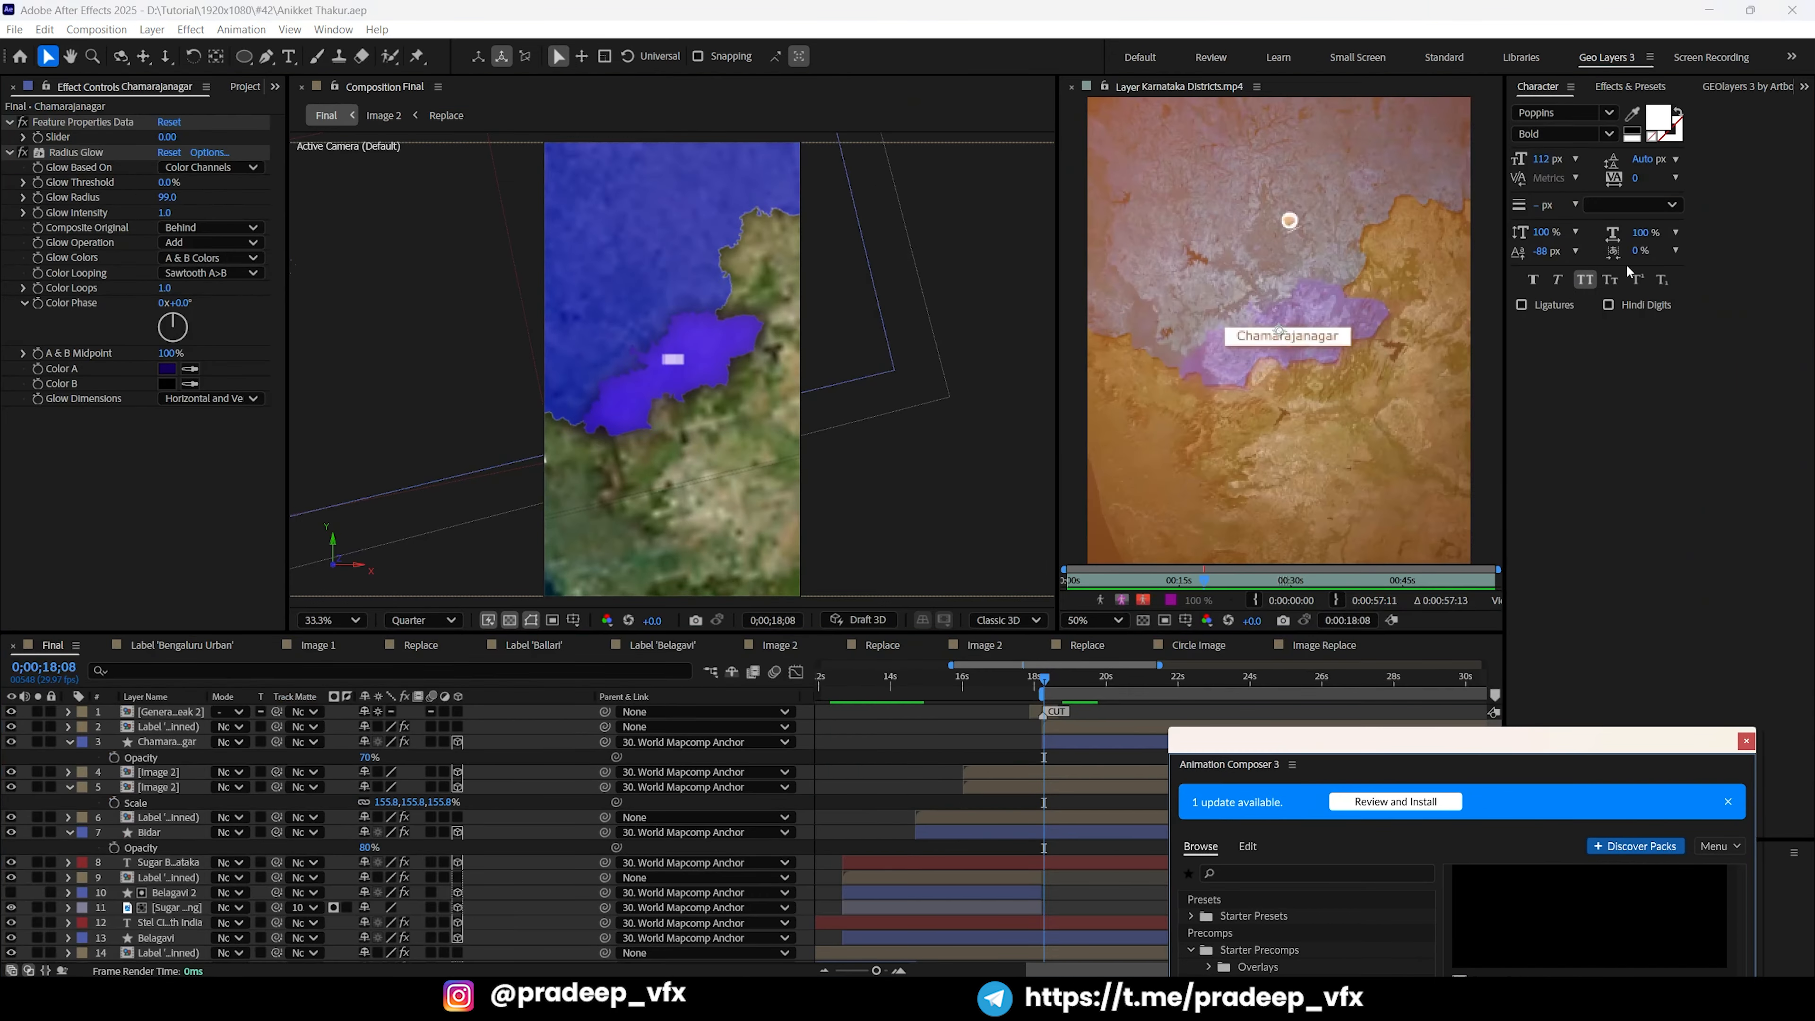
pyautogui.click(1736, 90)
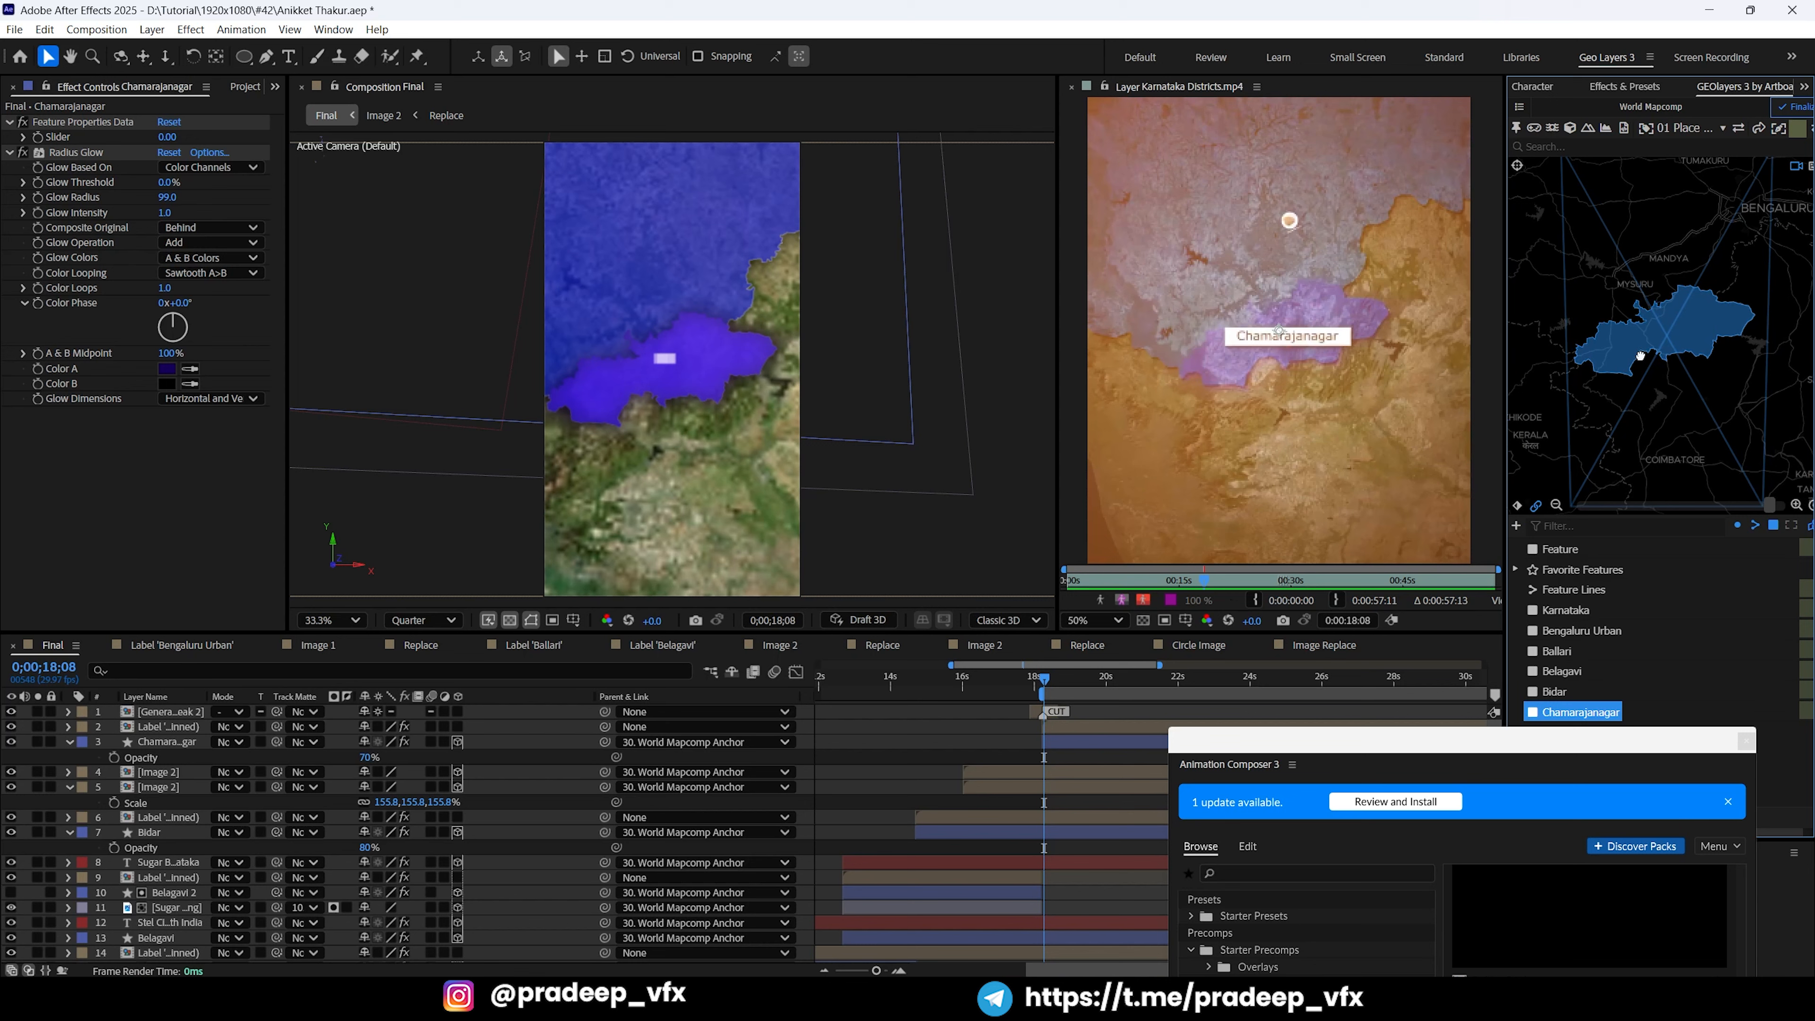
pyautogui.click(1081, 676)
pyautogui.press('space')
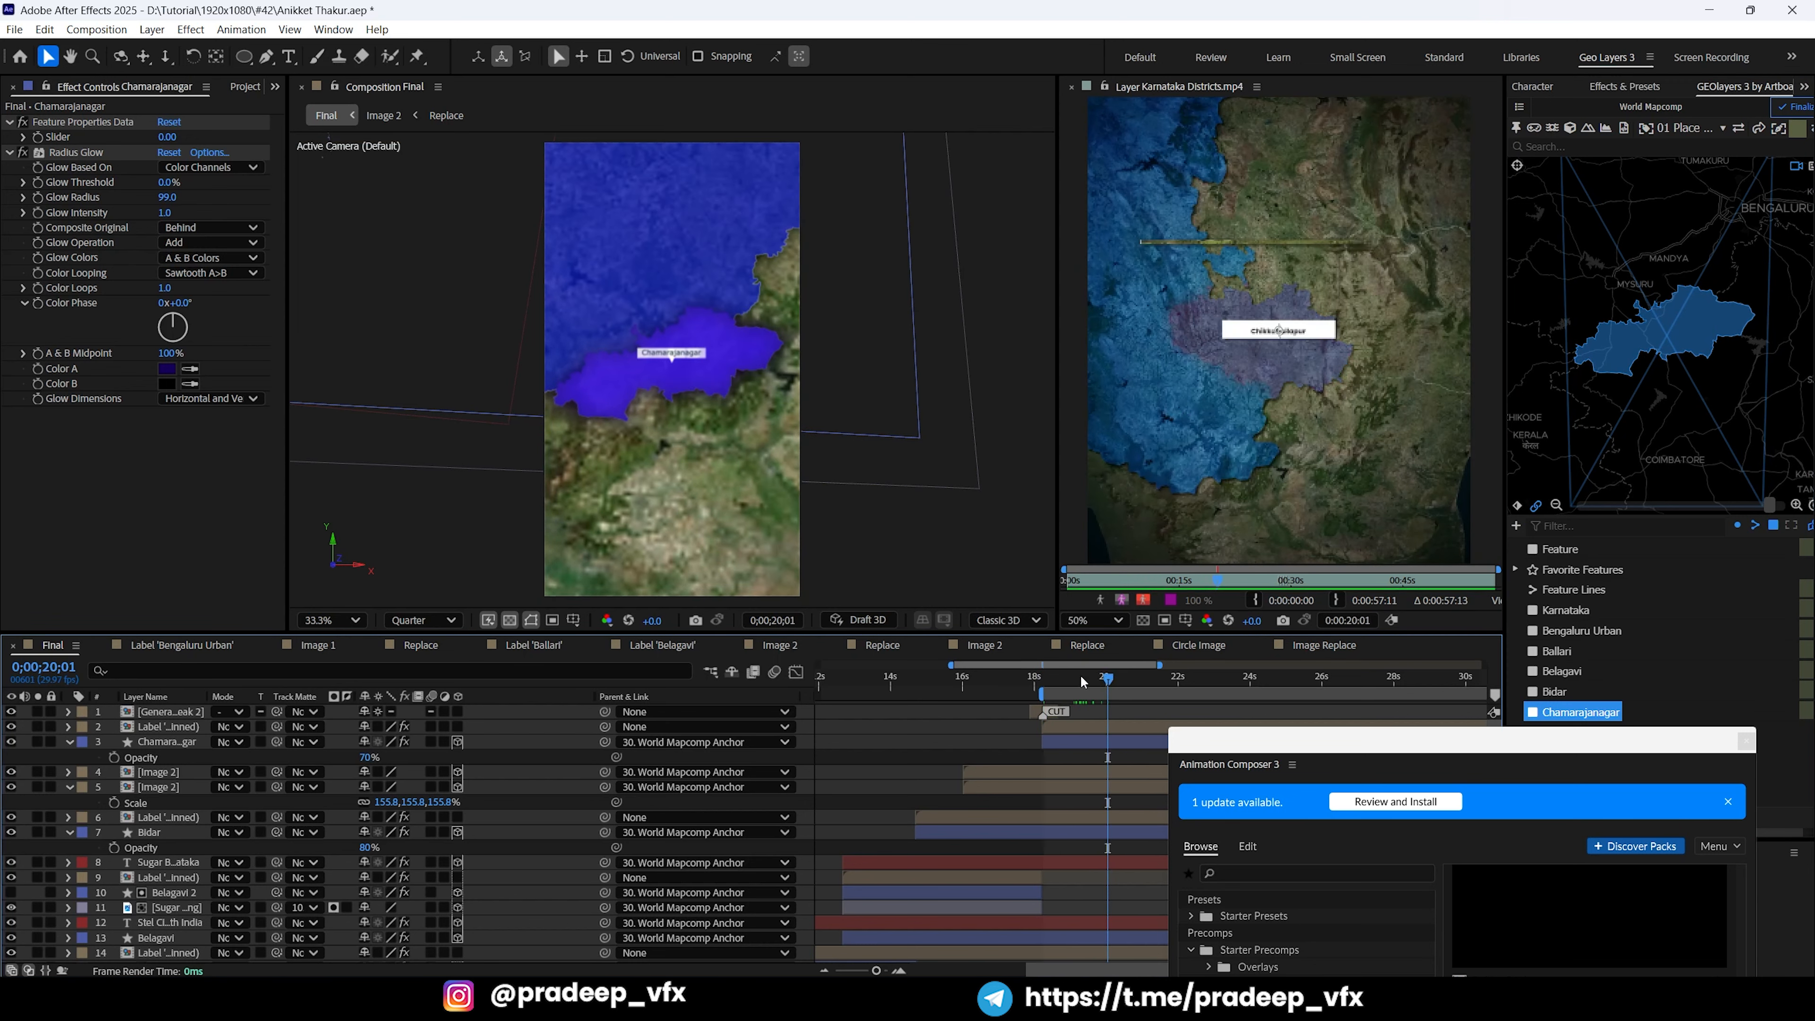
# Step: Place the Circle Image composition in Final above the Chamarajanagar label, starting at the scene's cut
pyautogui.click(244, 86)
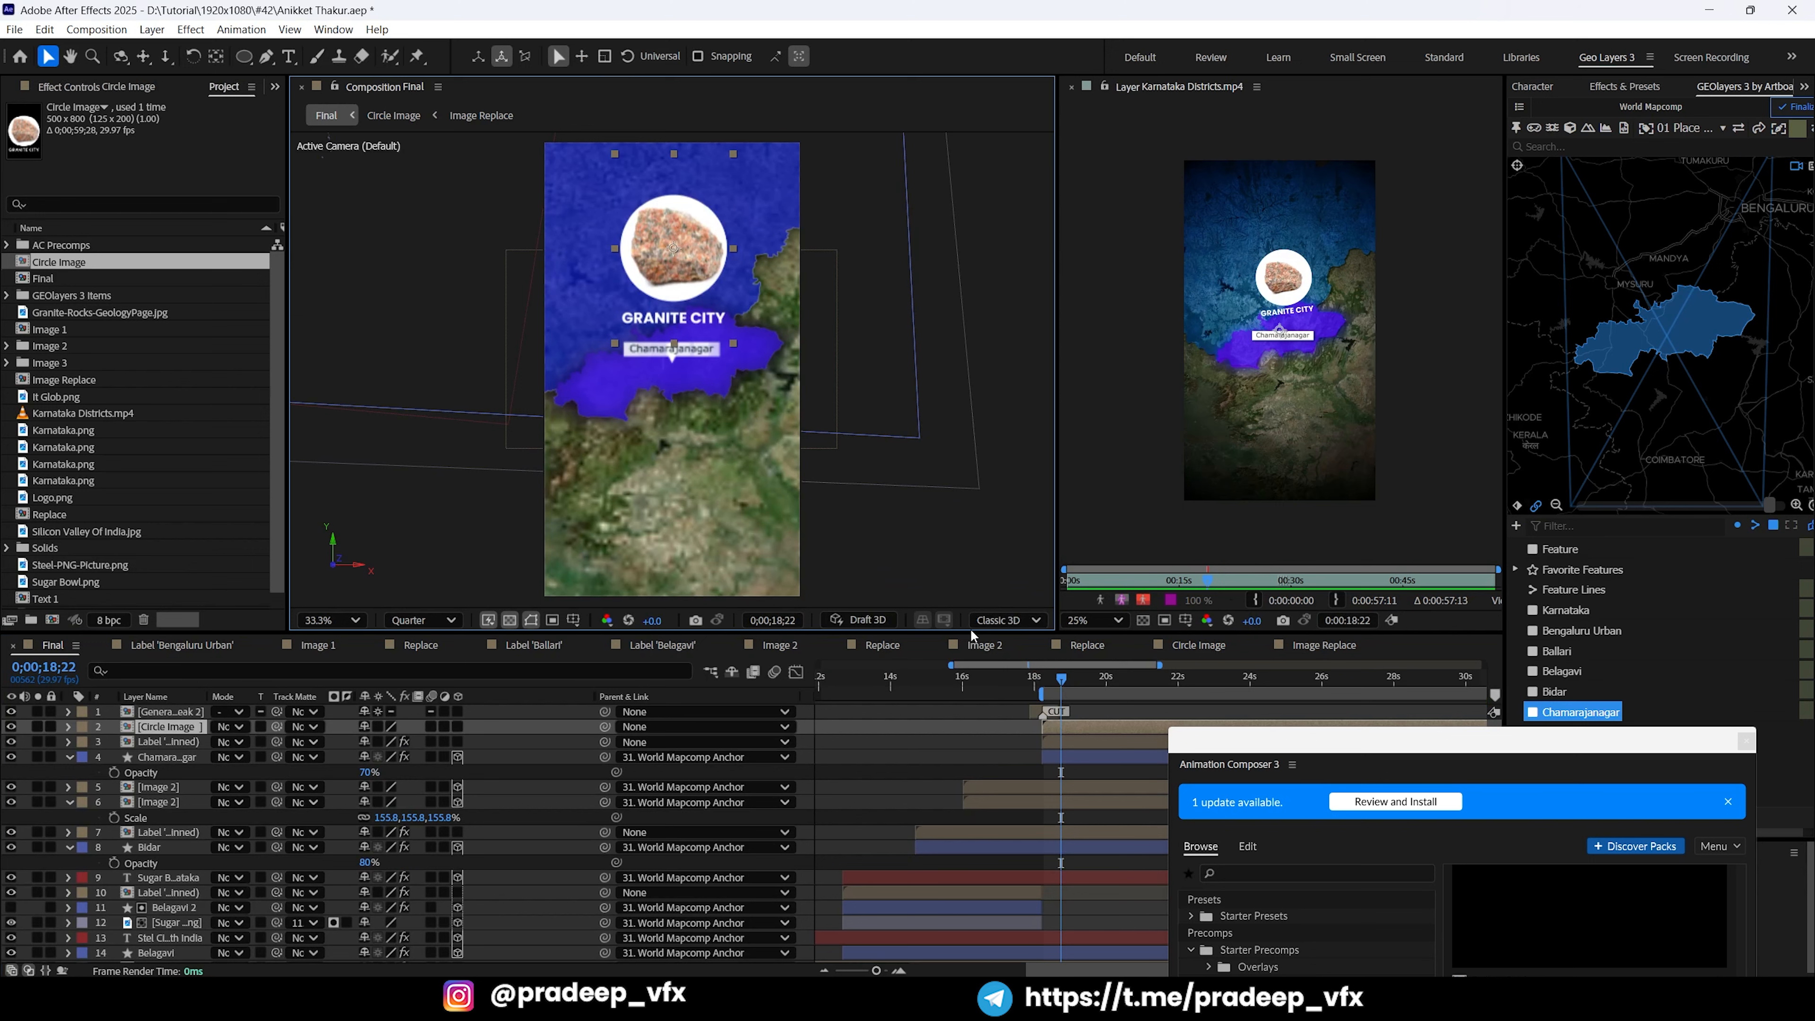
pyautogui.scroll(1, 784, 398)
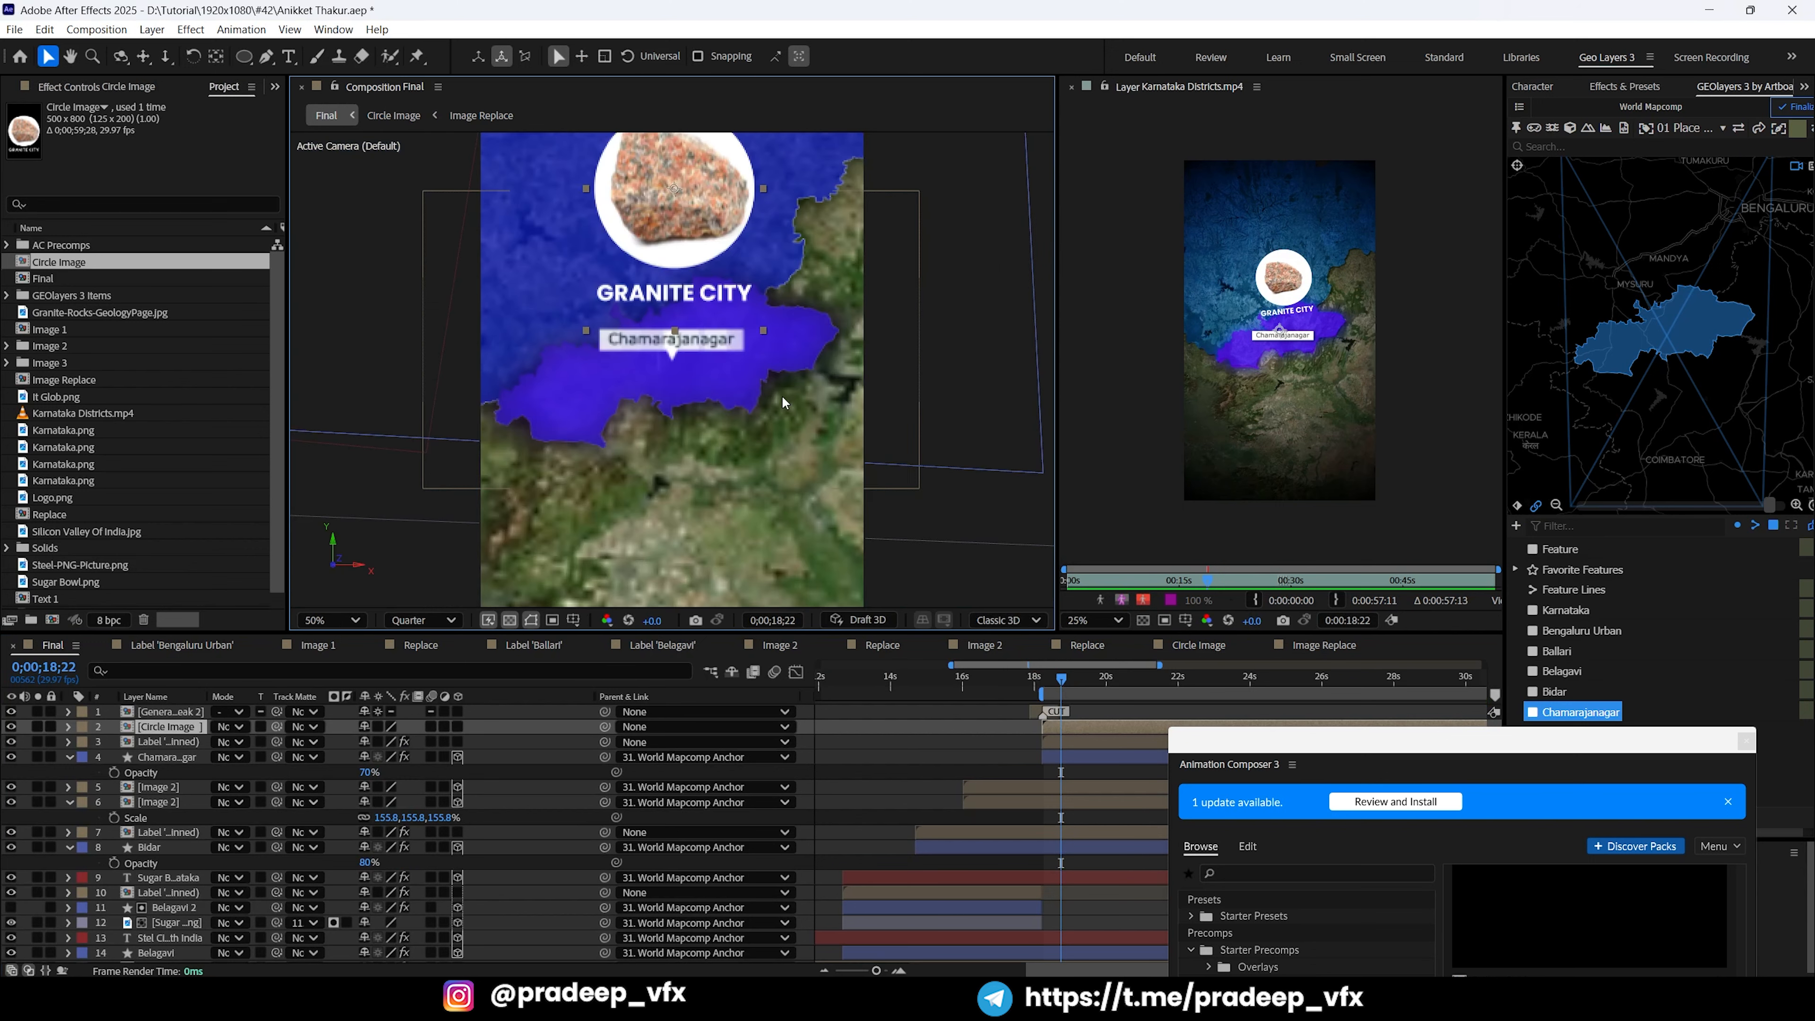
# Step: Go to the start of the Circle Image layer and hide the Generated Light Leak 2 layer
pyautogui.moveTo(737, 354); pyautogui.dragTo(742, 439)
pyautogui.press('i')
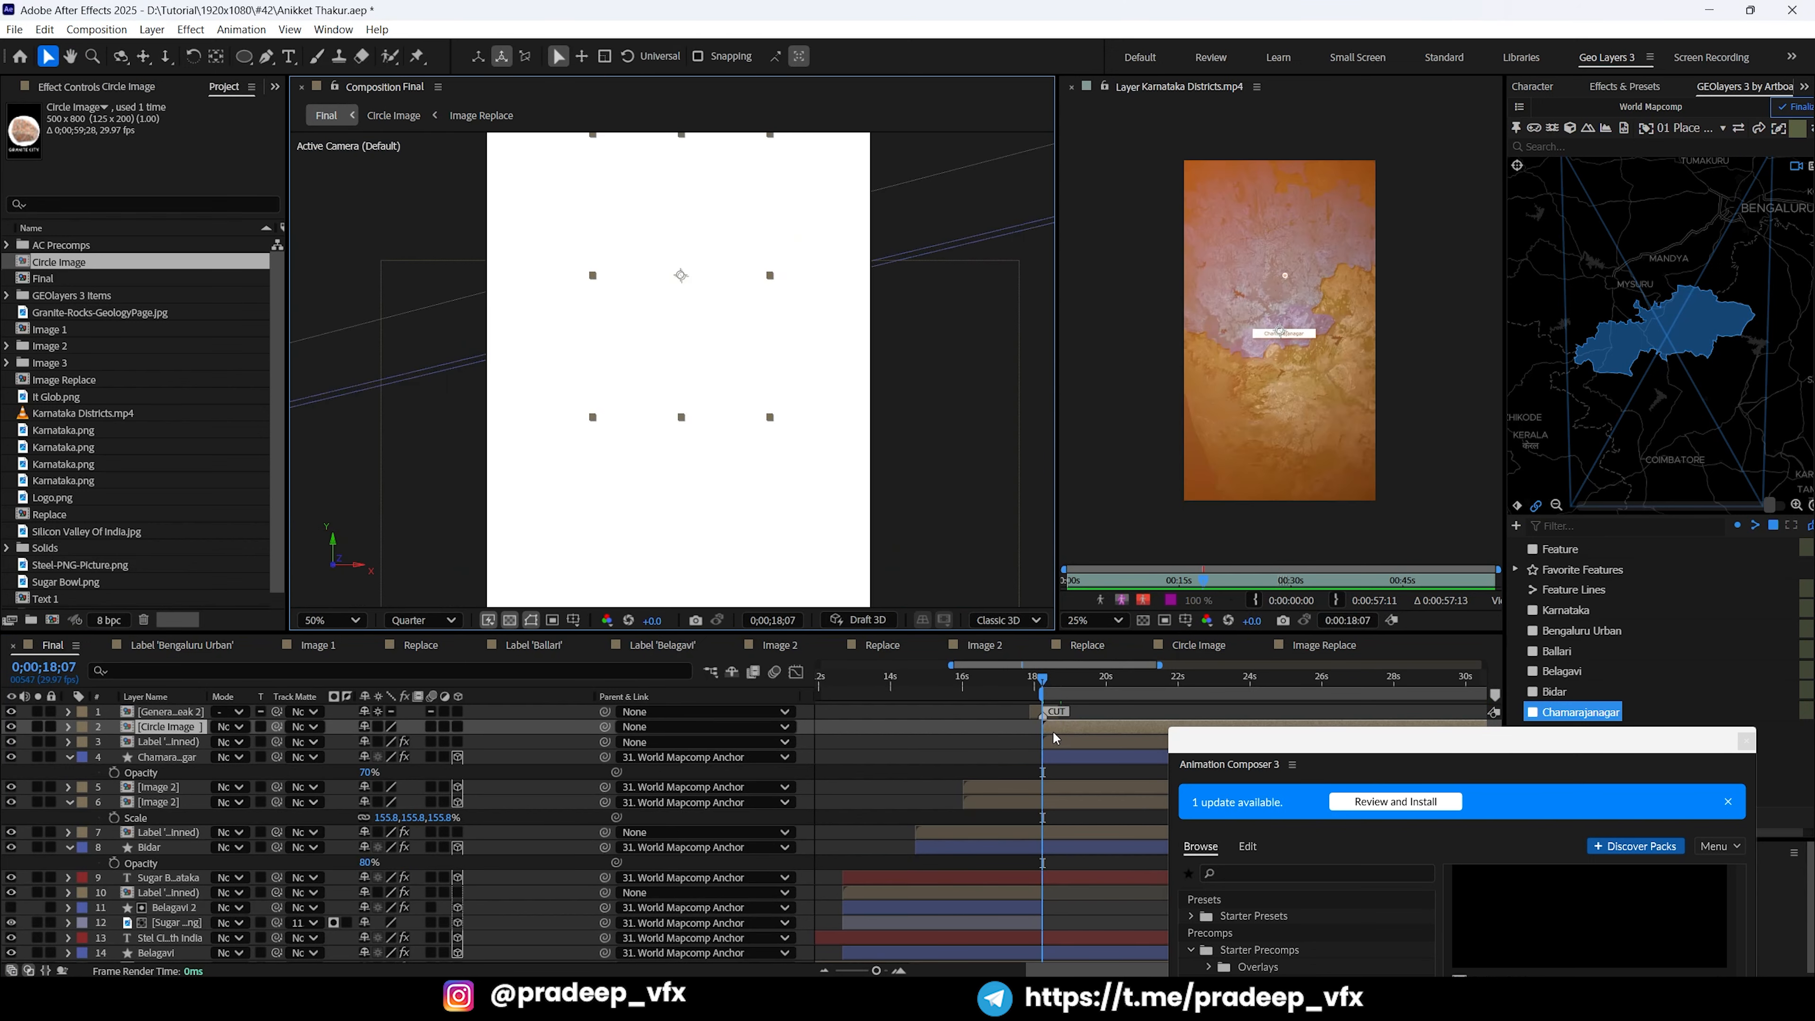
pyautogui.click(1040, 713)
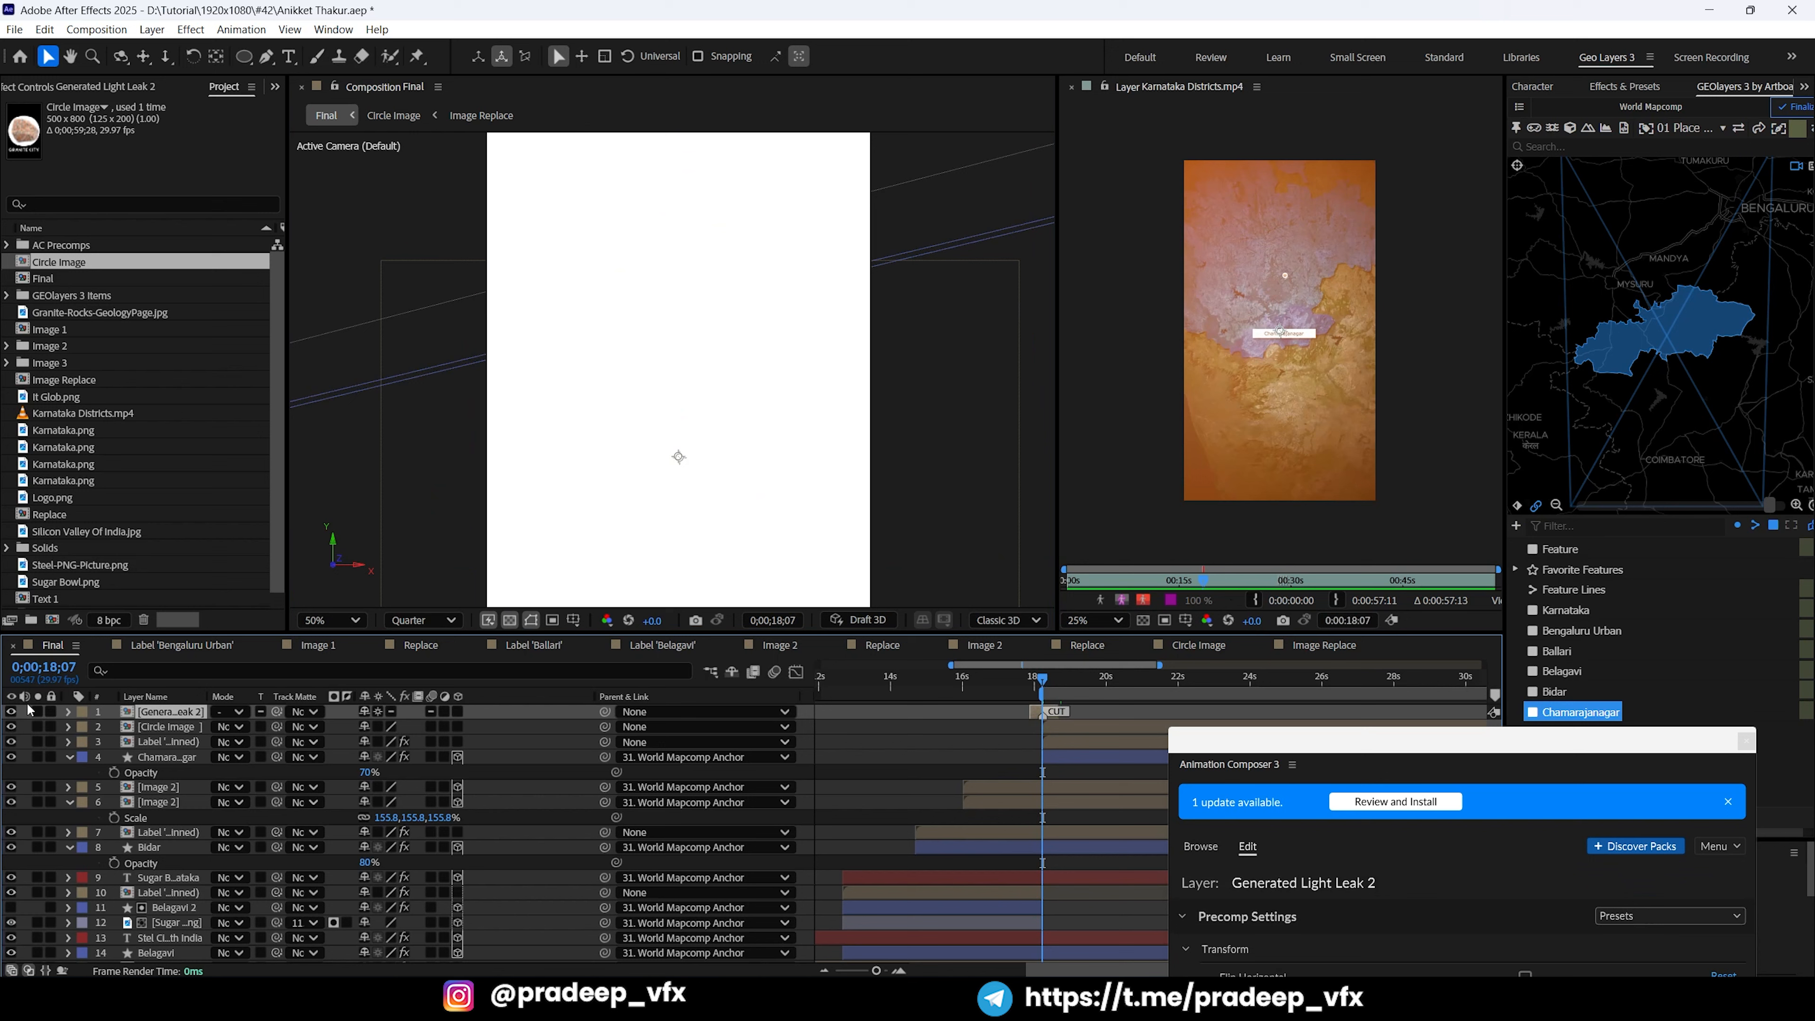
pyautogui.click(11, 711)
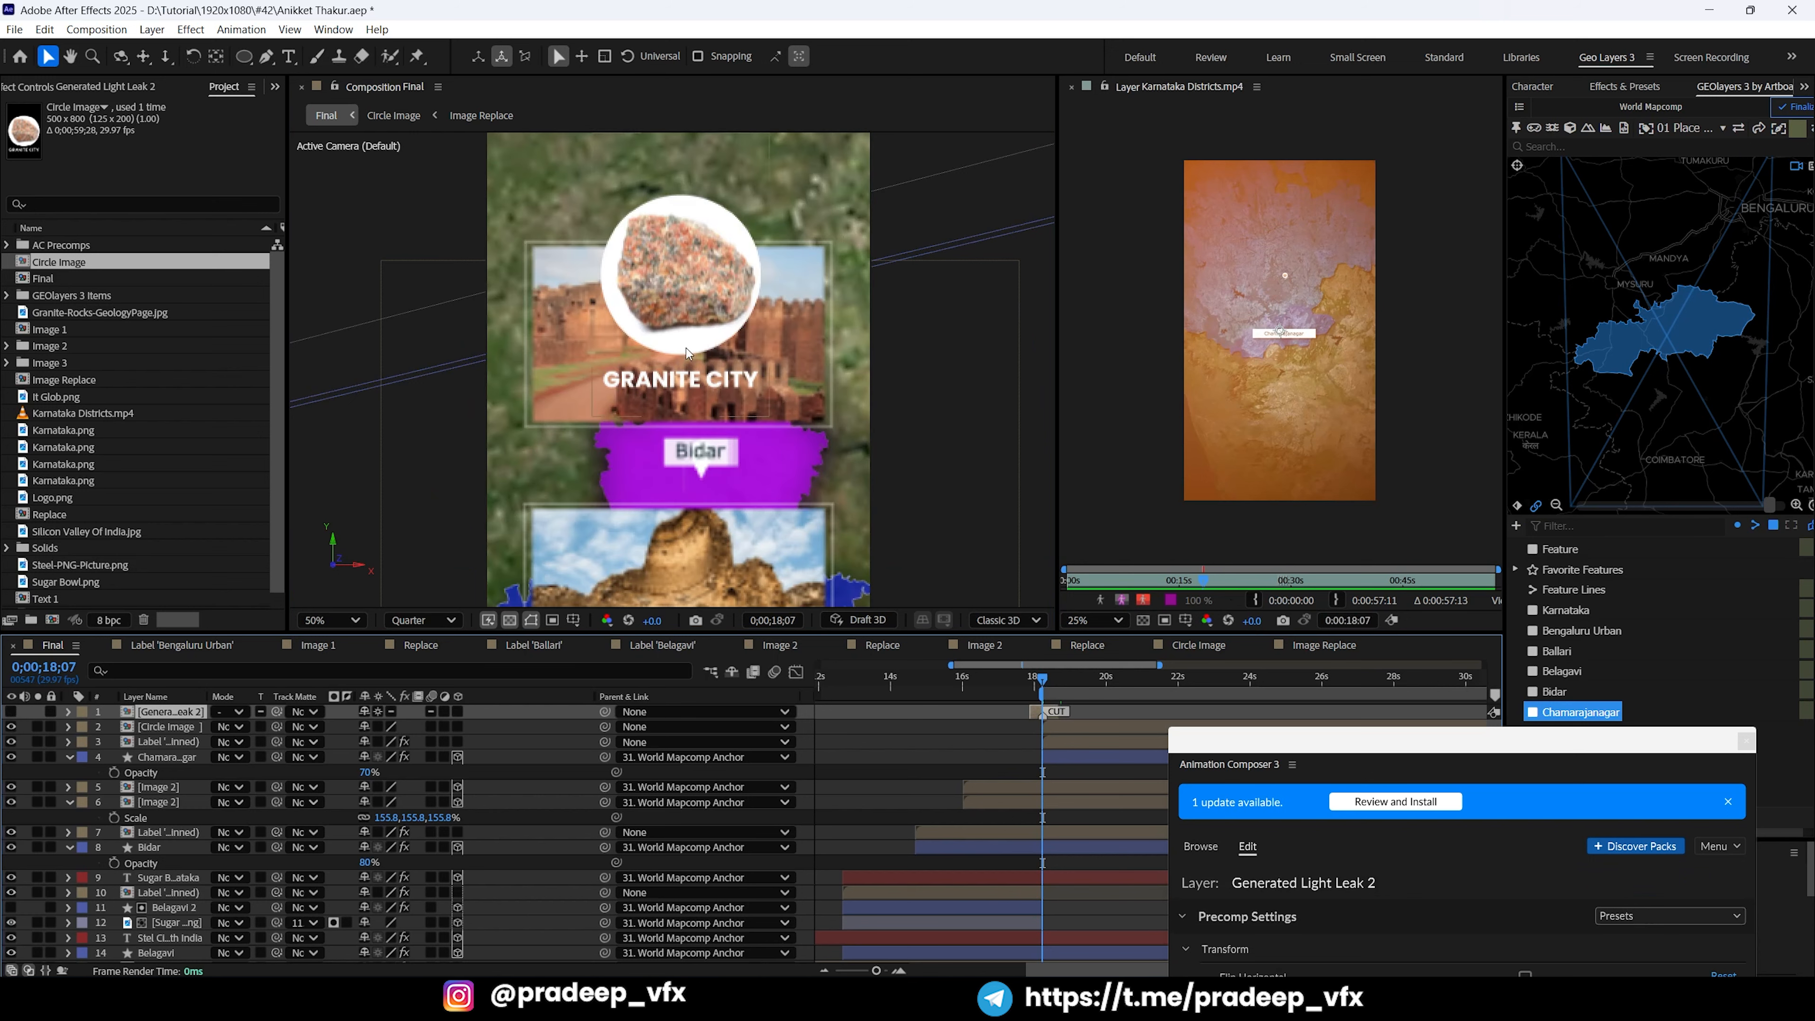
# Step: Add Animation Composer in and out transitions to the Circle Image layer and move its anchor point up onto the granite rock
pyautogui.click(1053, 725)
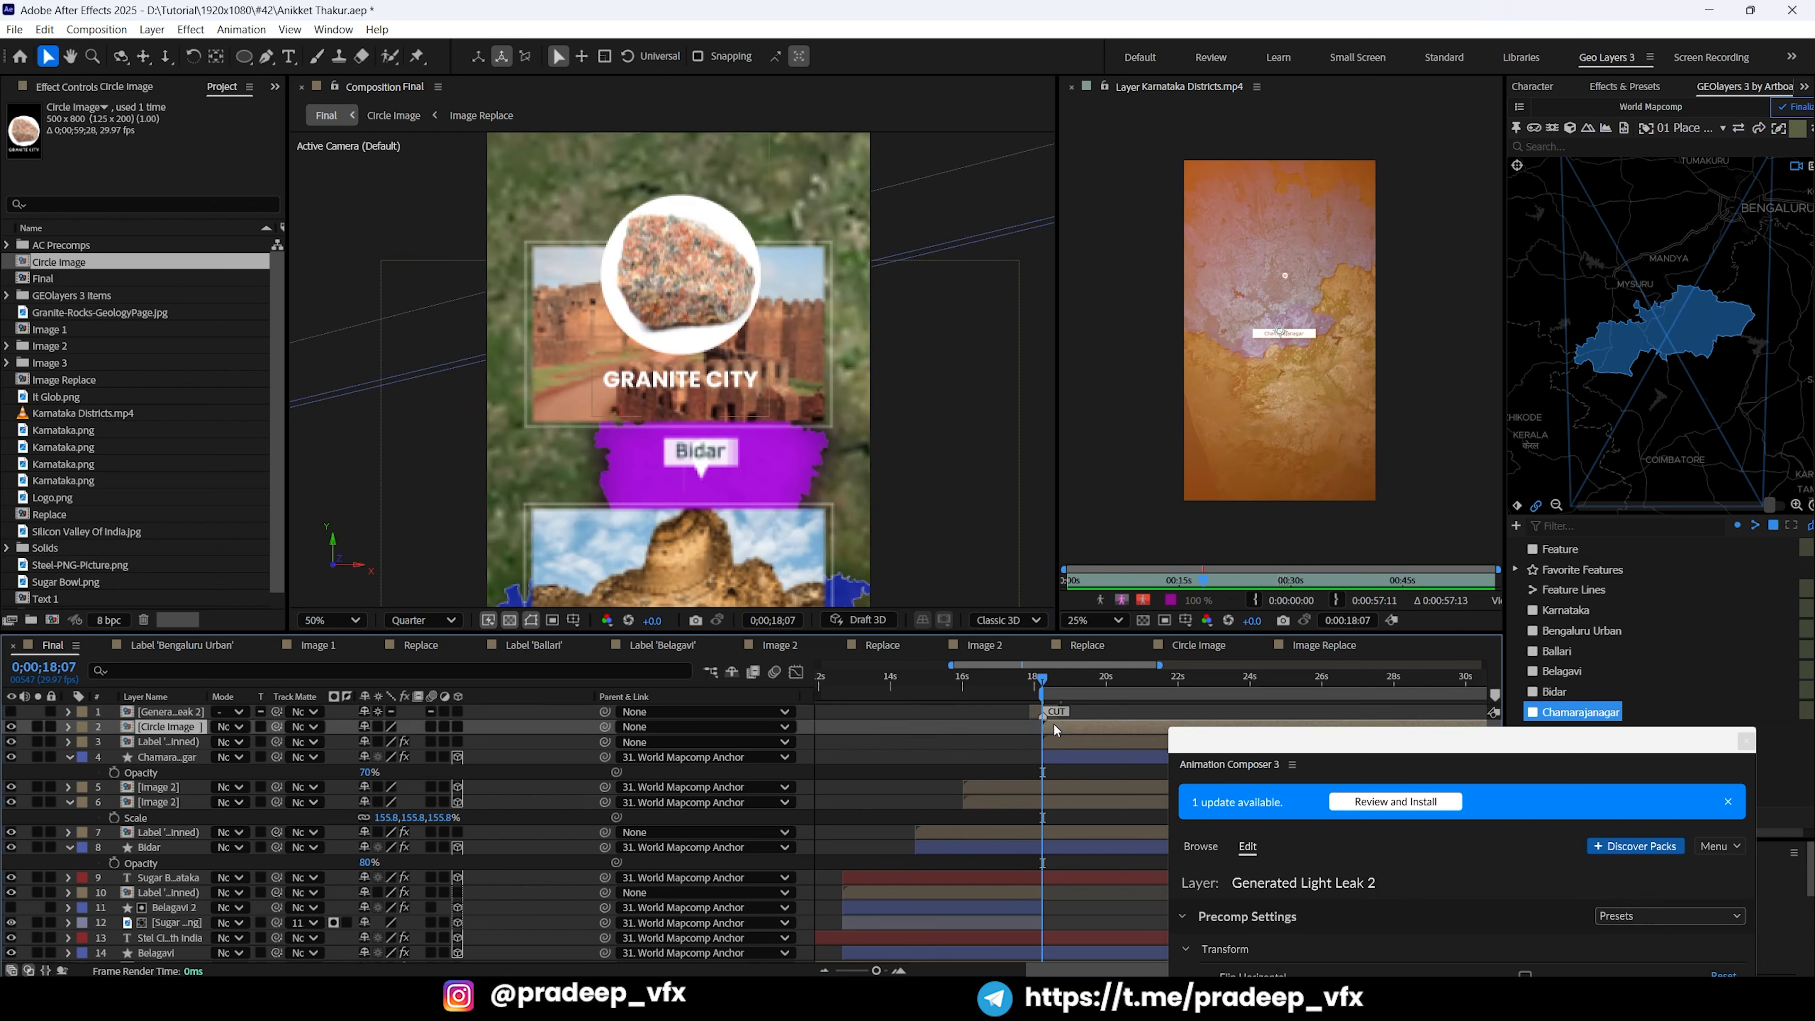
pyautogui.moveTo(1336, 740); pyautogui.dragTo(1254, 828)
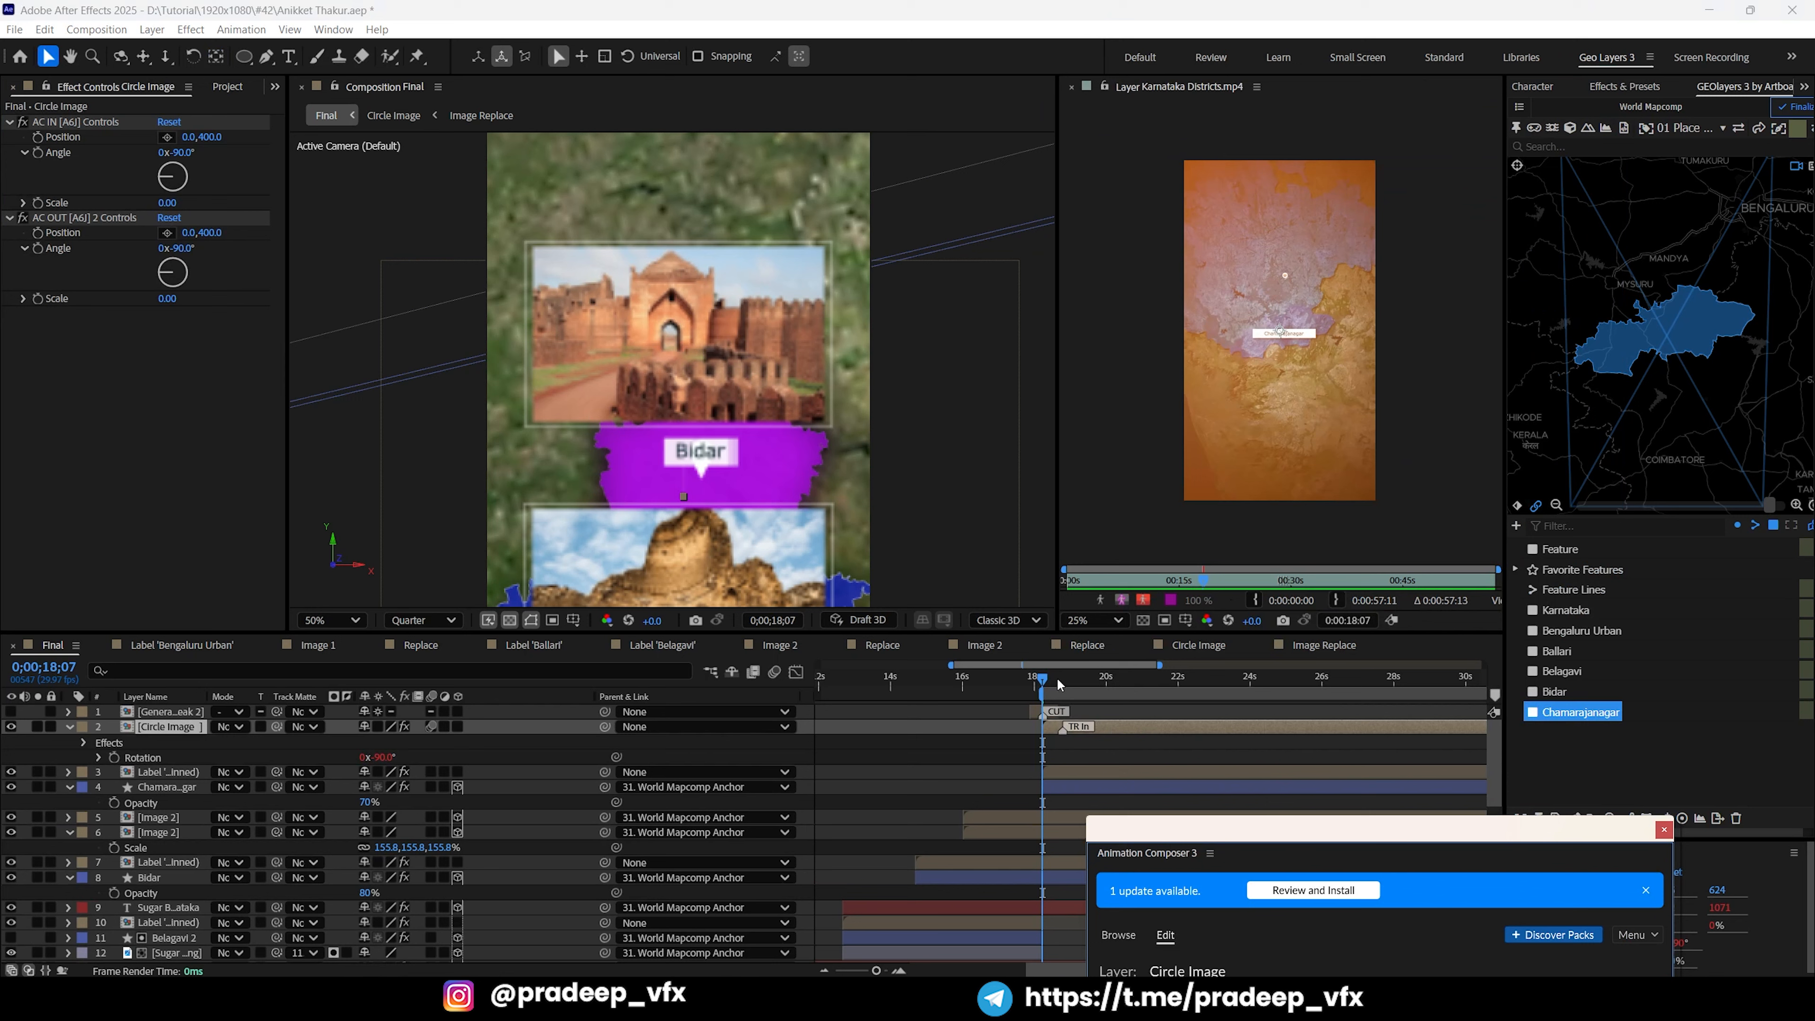
pyautogui.moveTo(1059, 685); pyautogui.dragTo(1062, 682)
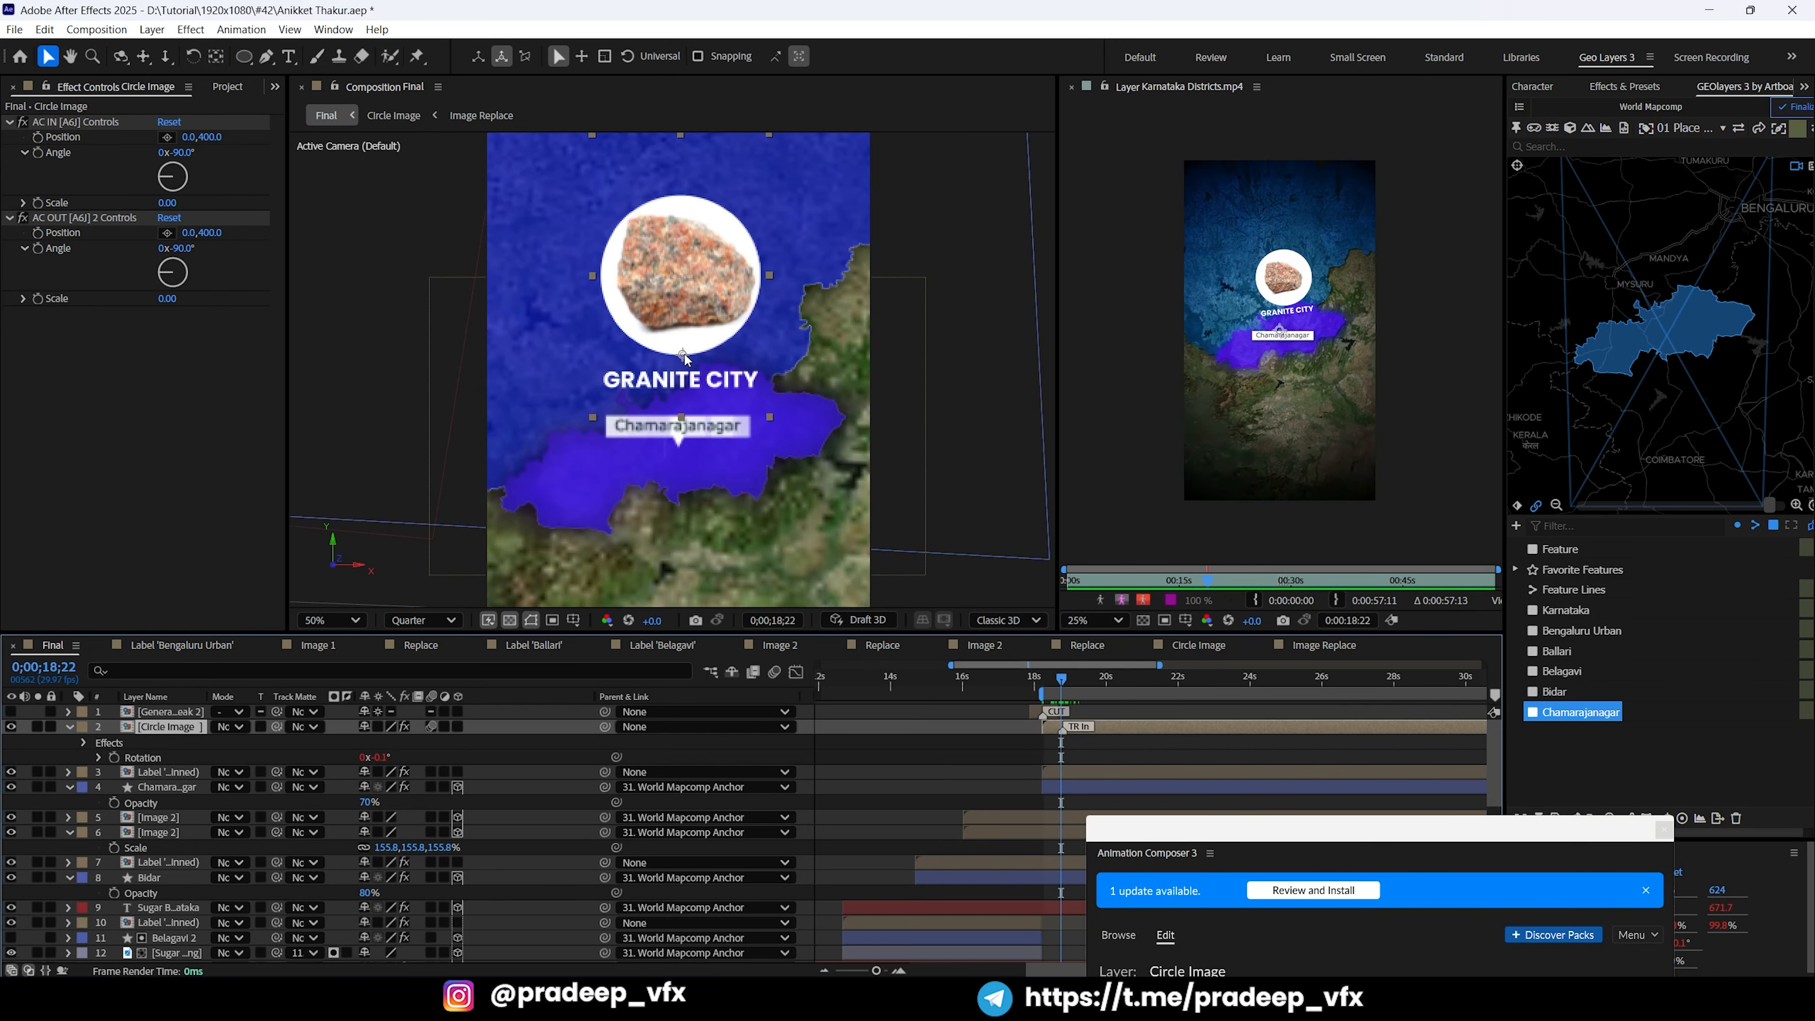
pyautogui.press('y')
# Step: Show the Generated Light Leak 2 layer again and play back the scene
pyautogui.click(11, 711)
pyautogui.click(170, 711)
pyautogui.press('space')
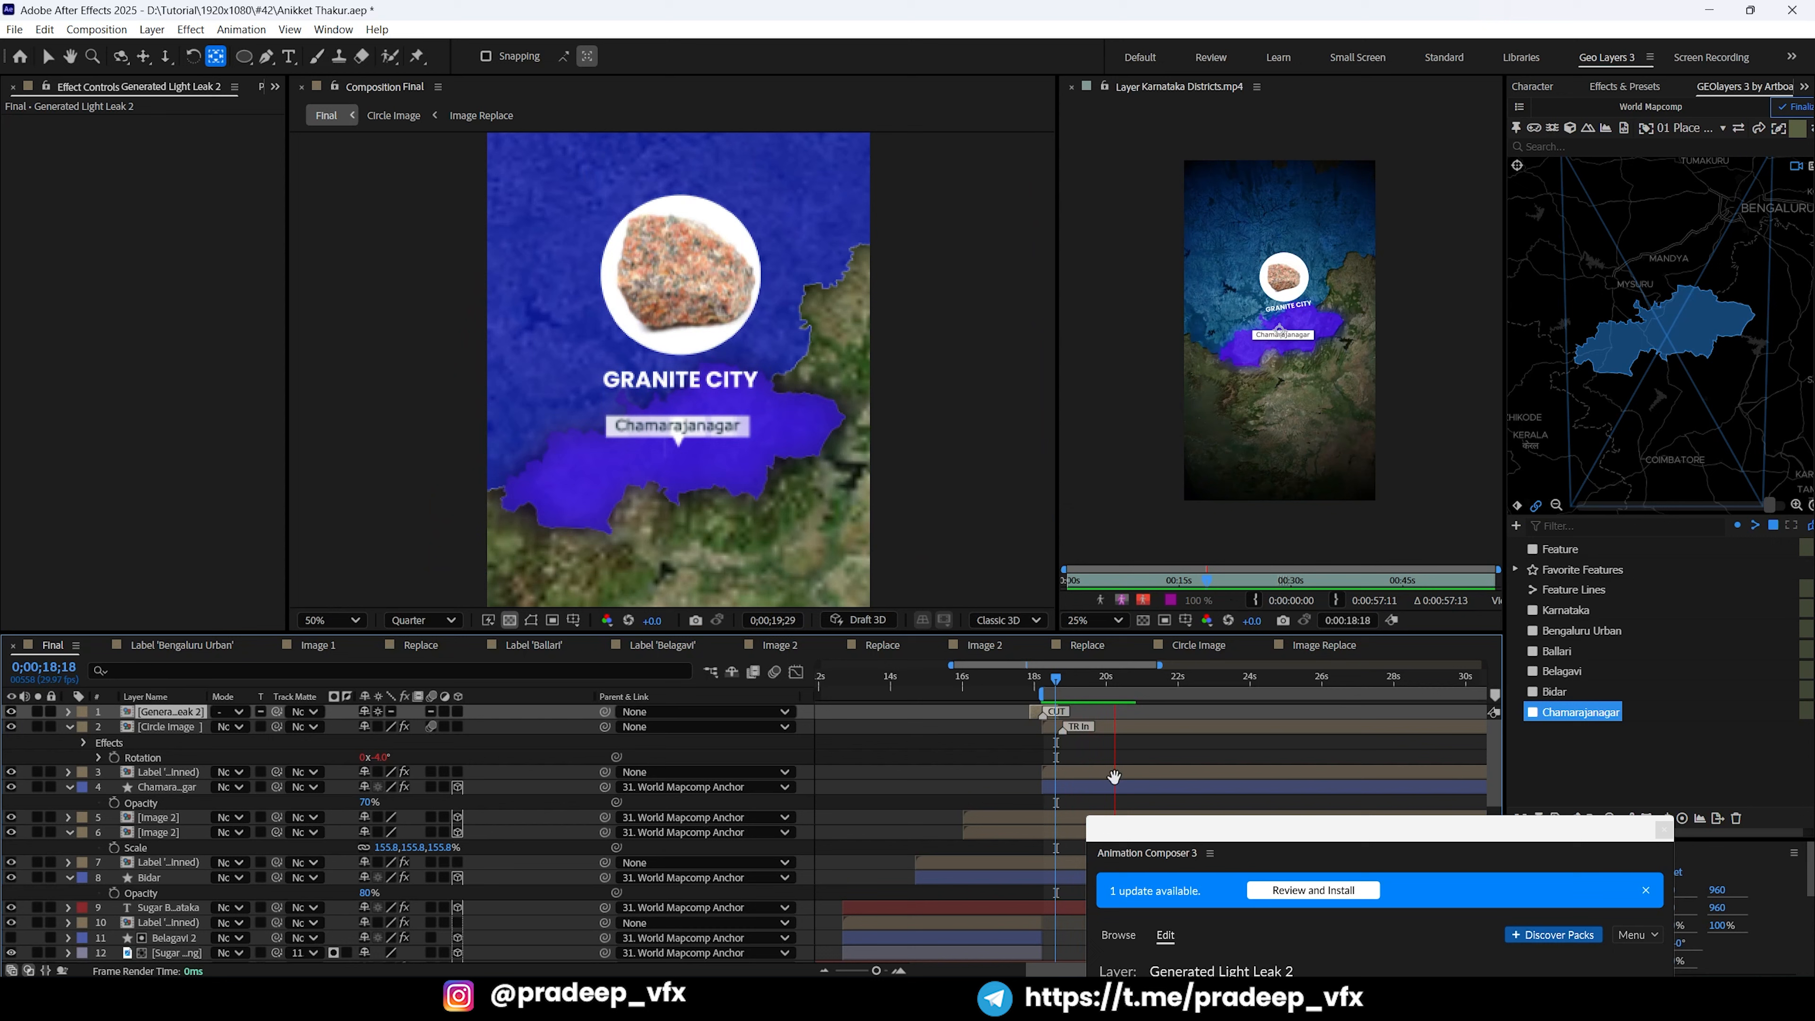
# Step: Zoom the GEOlayers map view in slightly at 0;00;20;01
pyautogui.moveTo(1115, 682); pyautogui.dragTo(1063, 683)
pyautogui.press('space')
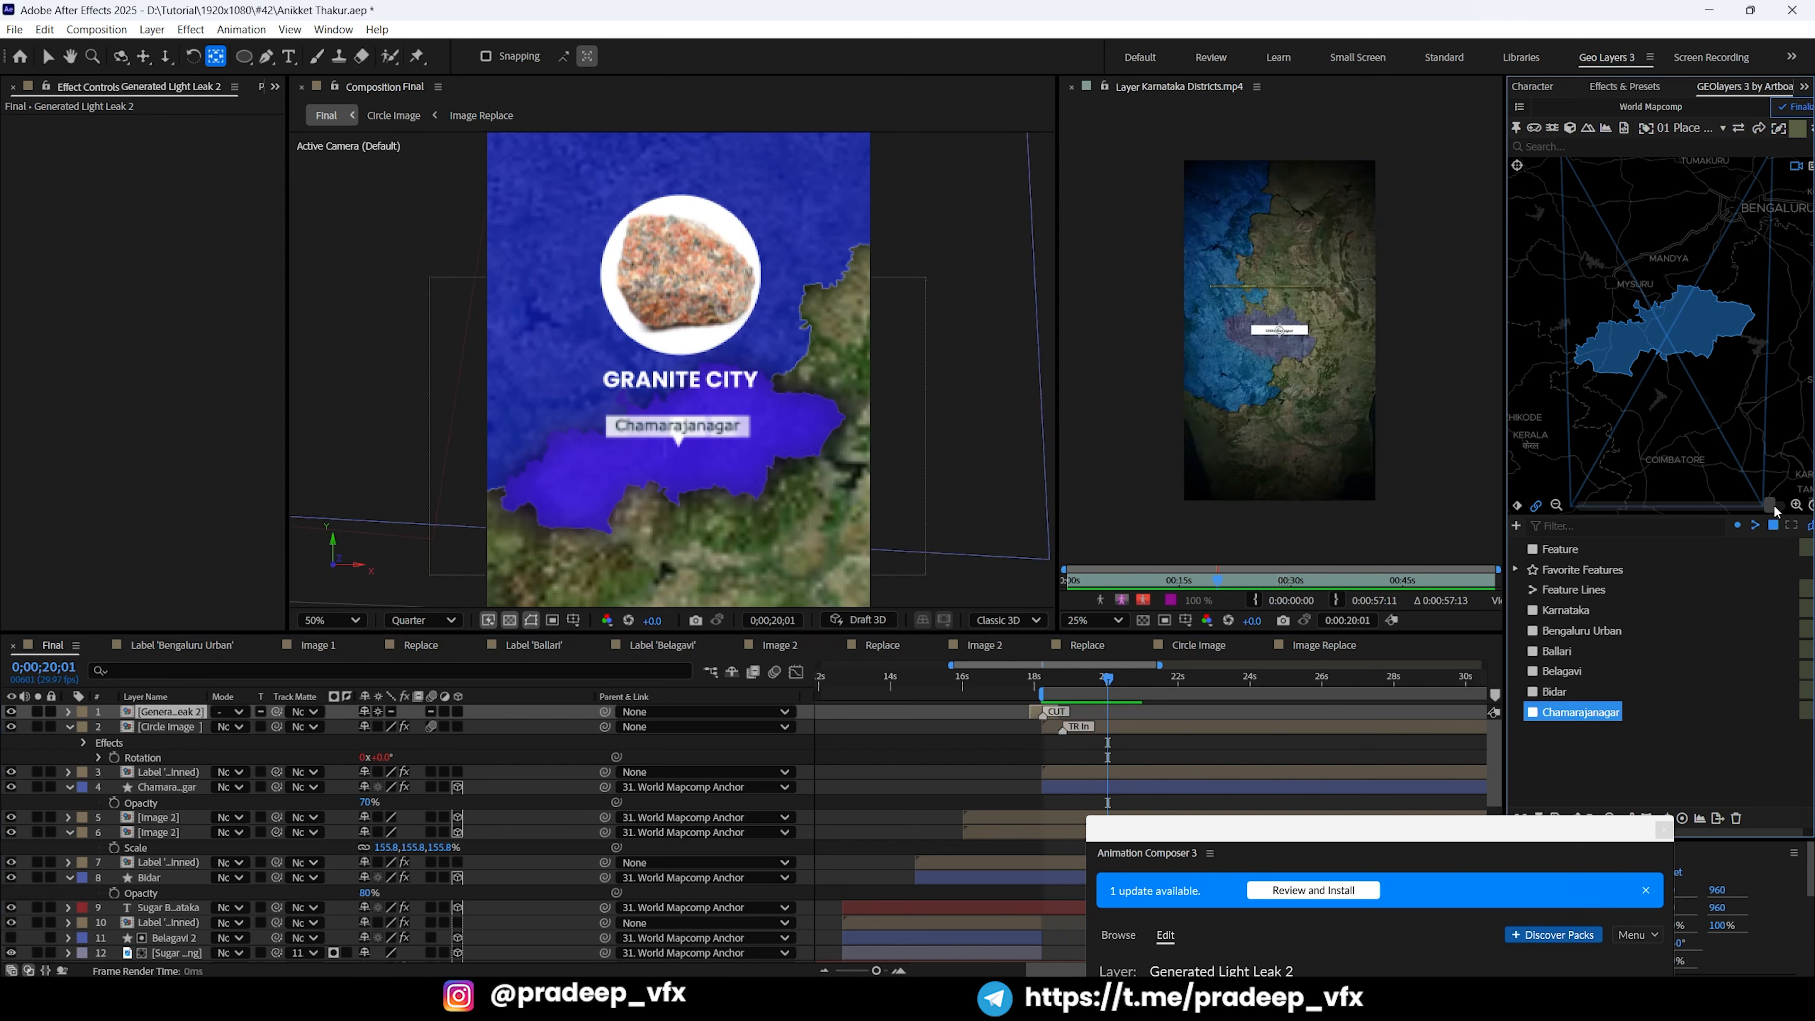
pyautogui.moveTo(1775, 512); pyautogui.dragTo(1784, 513)
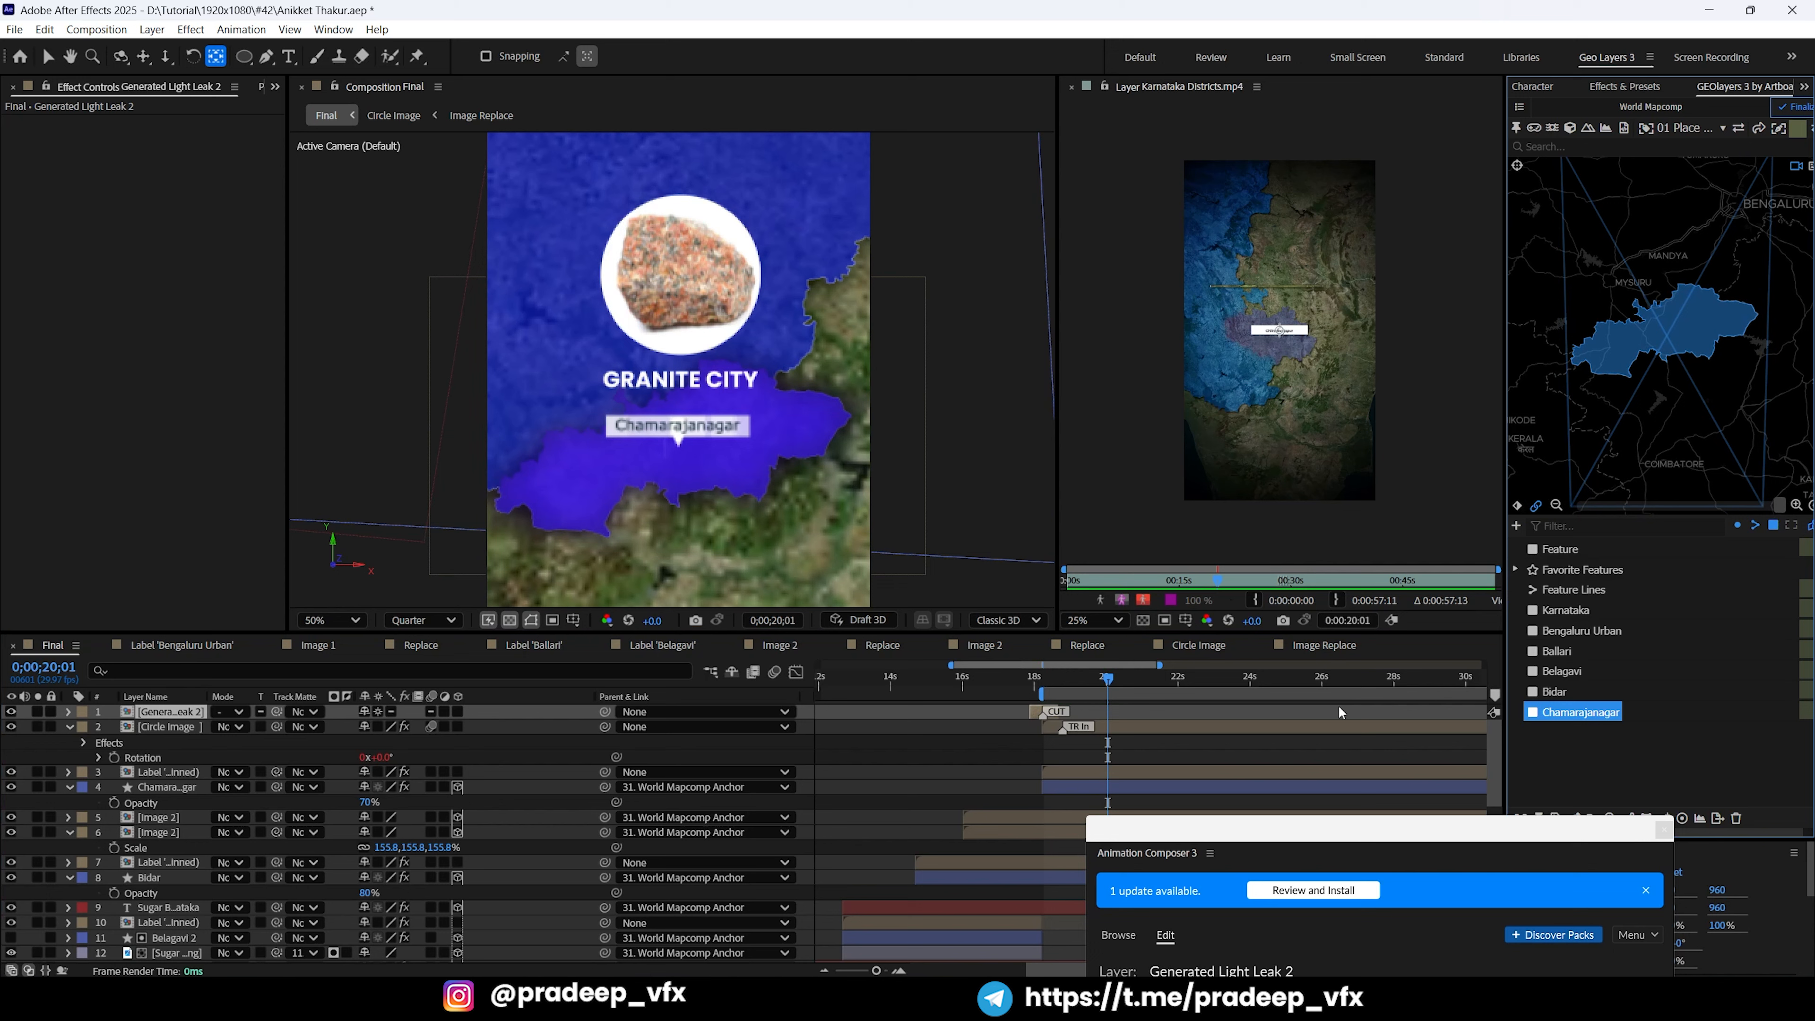
# Step: Make Circle Image a 3D layer, parent it to World Mapcomp Anchor, and save the project
pyautogui.click(156, 730)
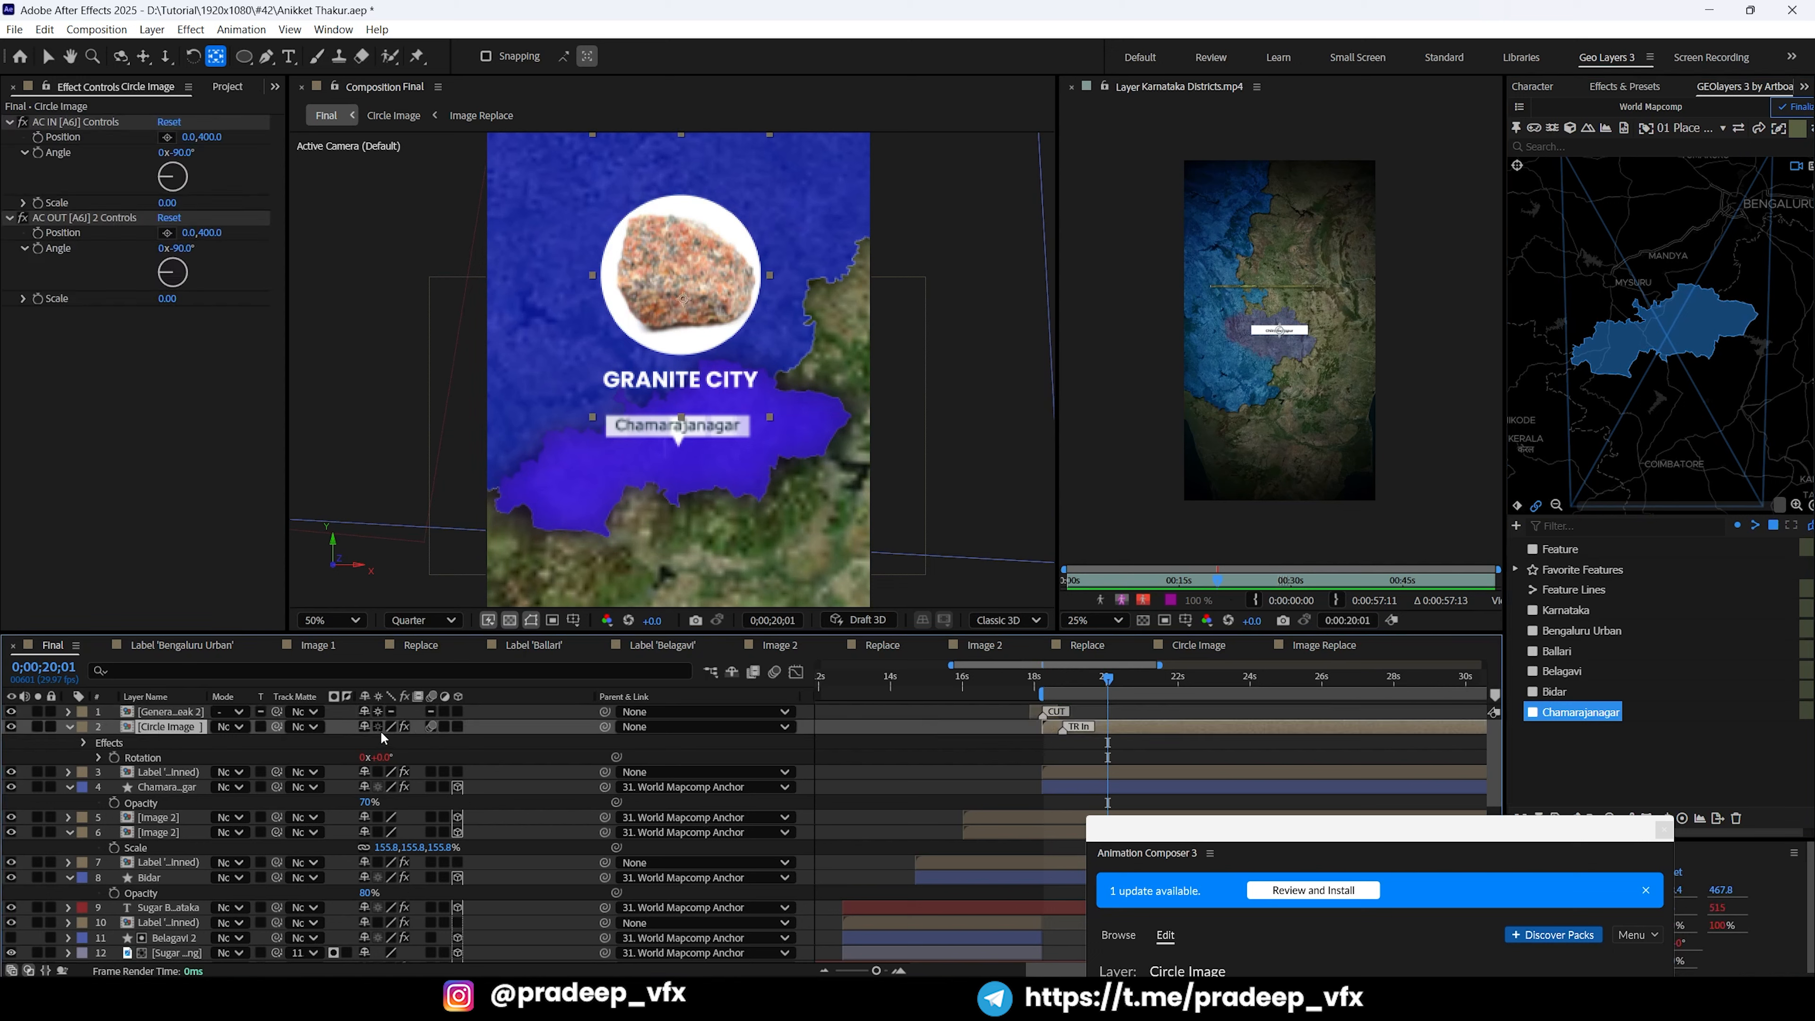
pyautogui.click(456, 727)
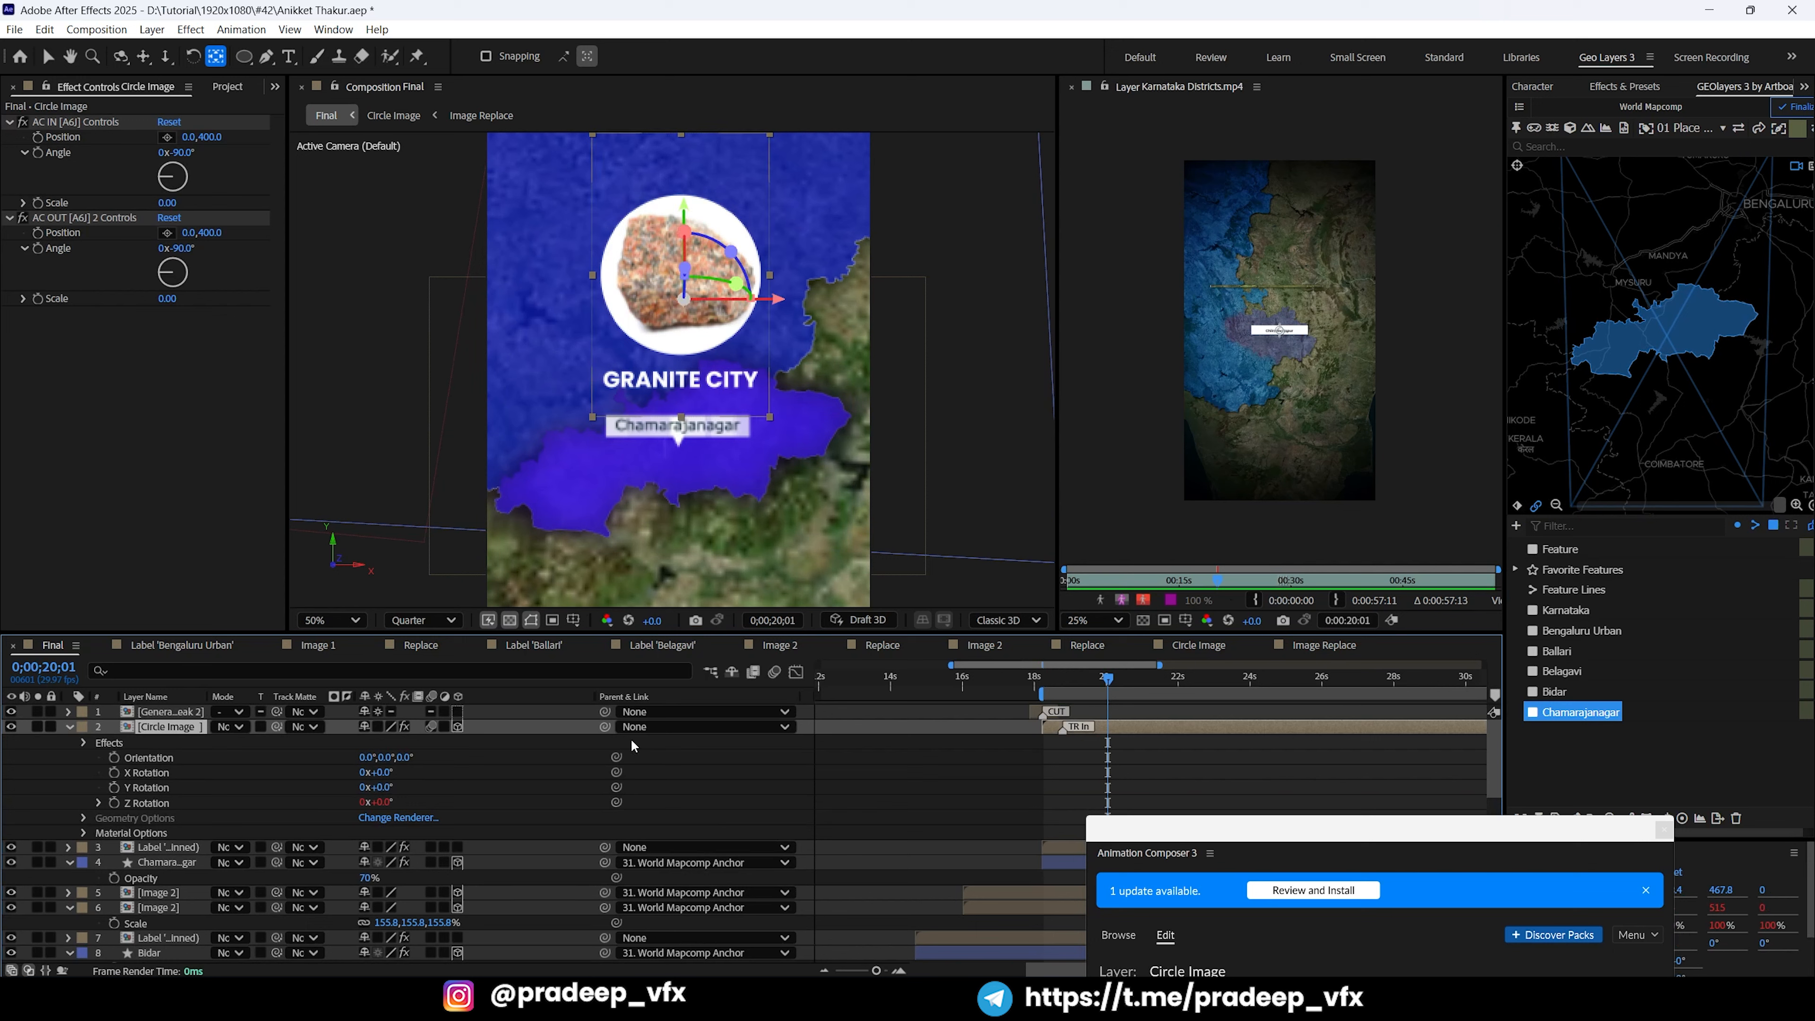
pyautogui.click(642, 726)
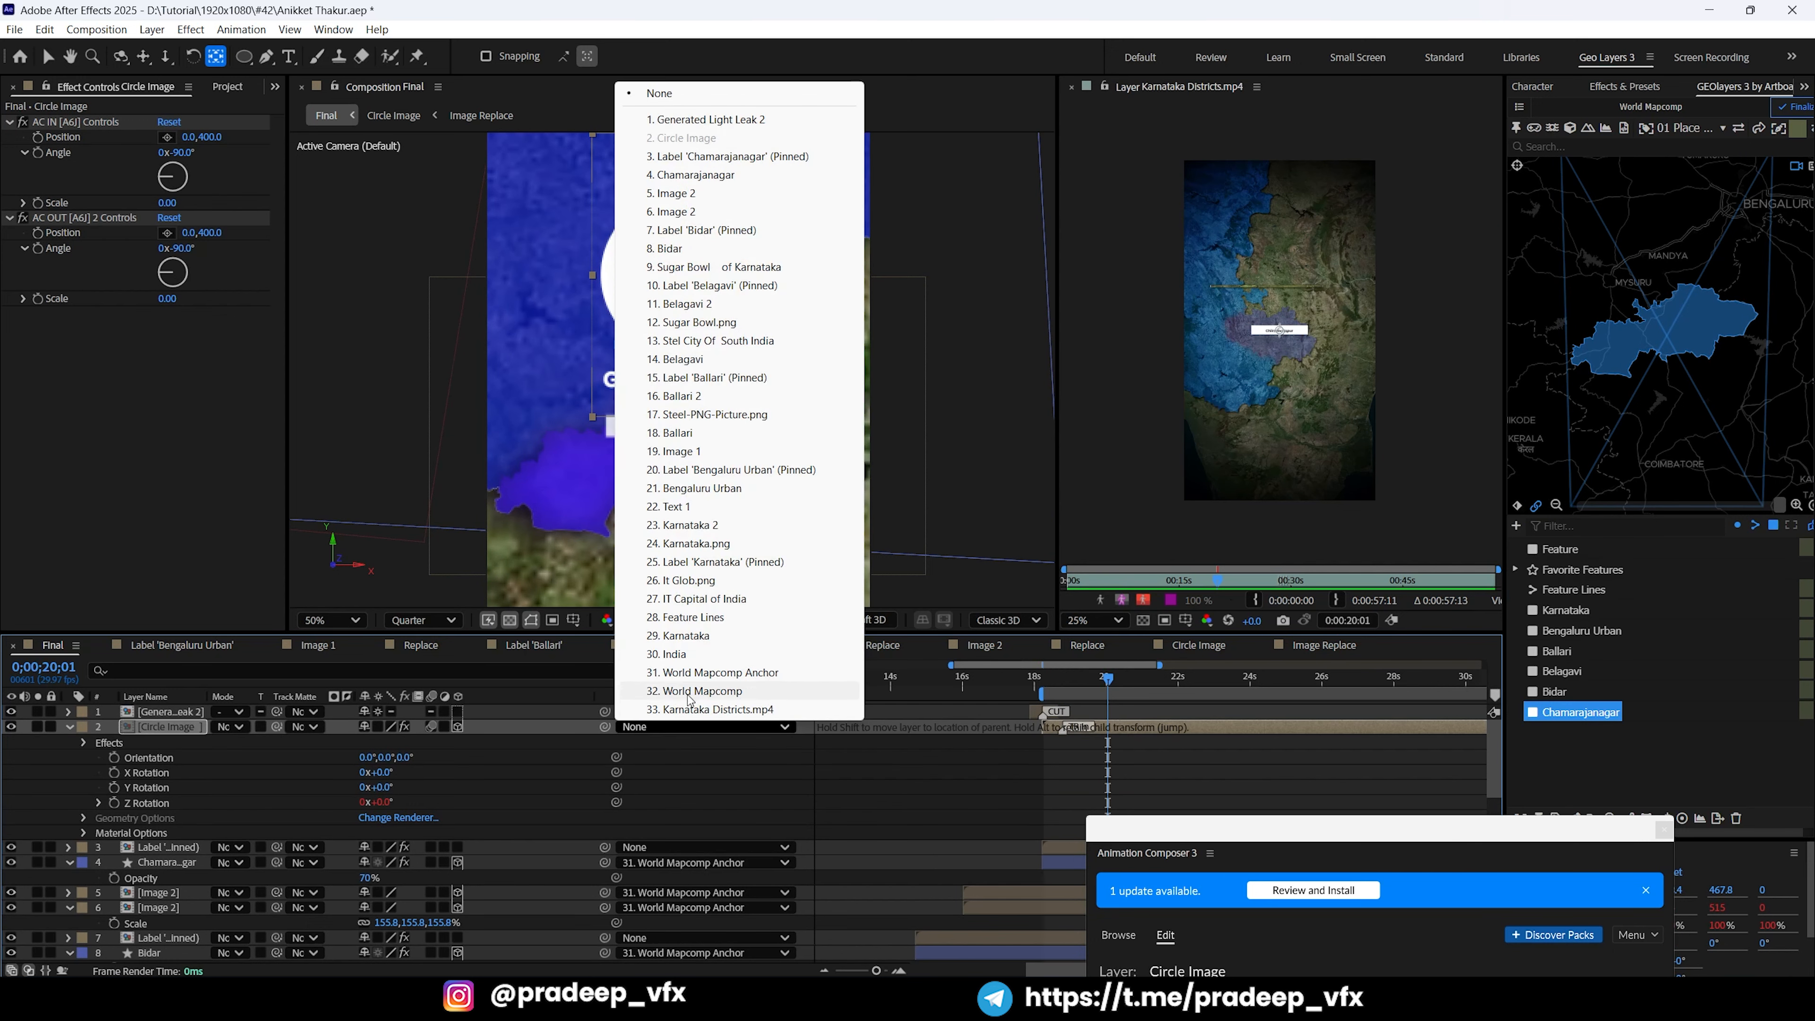
pyautogui.click(702, 675)
pyautogui.hotkey('ctrl', 's')
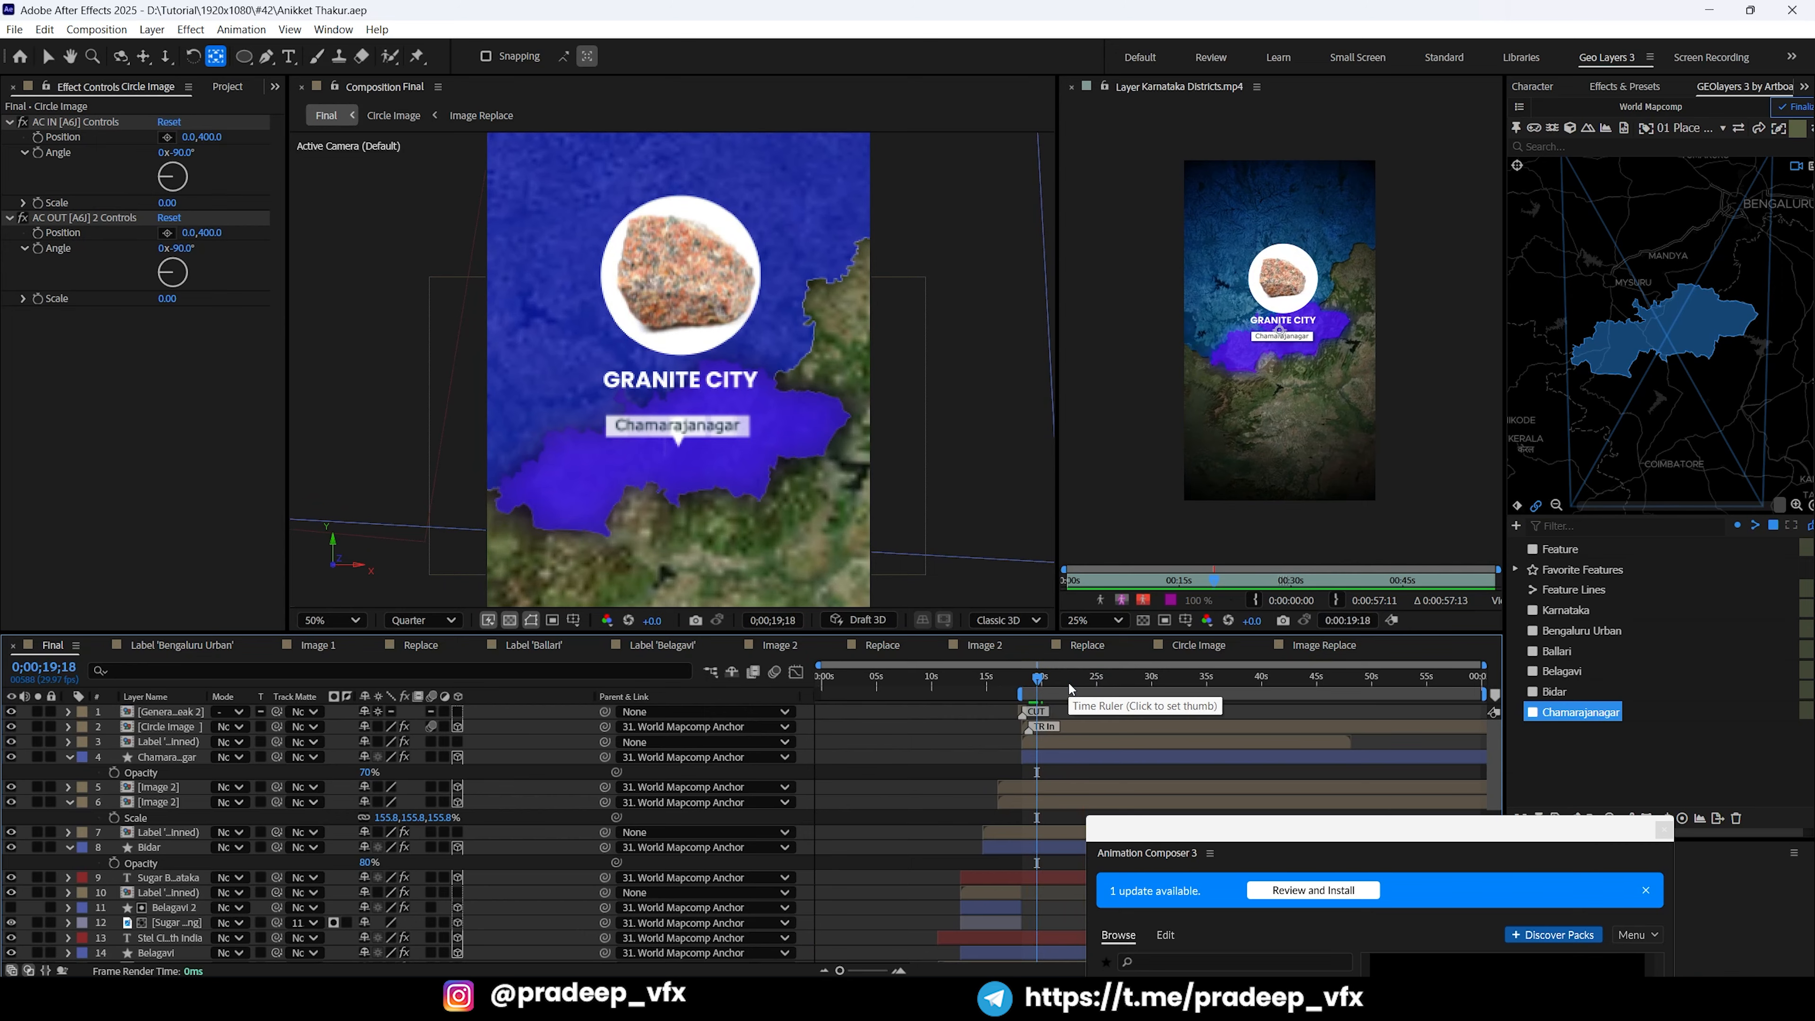
# Step: Play back the Chamarajanagar scene from 0;00;18;03 to check the circle image's entrance
pyautogui.press('`')
pyautogui.click(1114, 114)
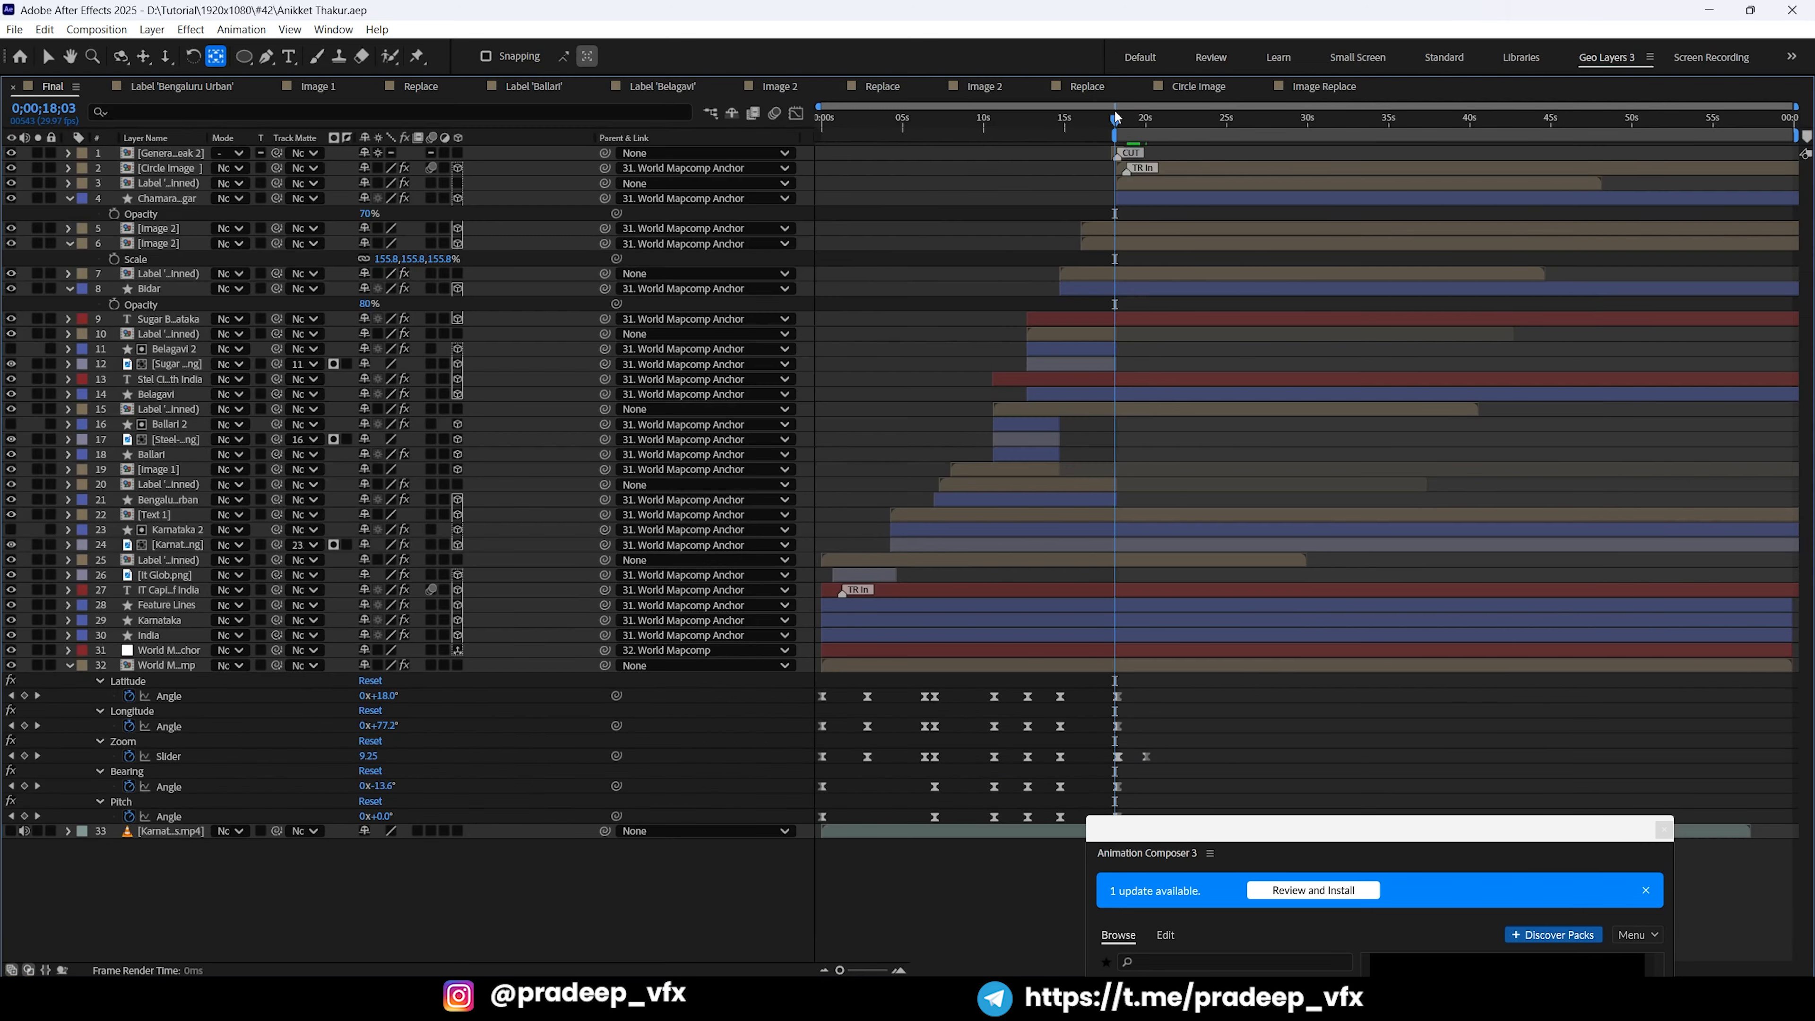
pyautogui.press('`')
pyautogui.press('-')
pyautogui.press('space')
pyautogui.press('=')
pyautogui.press('=')
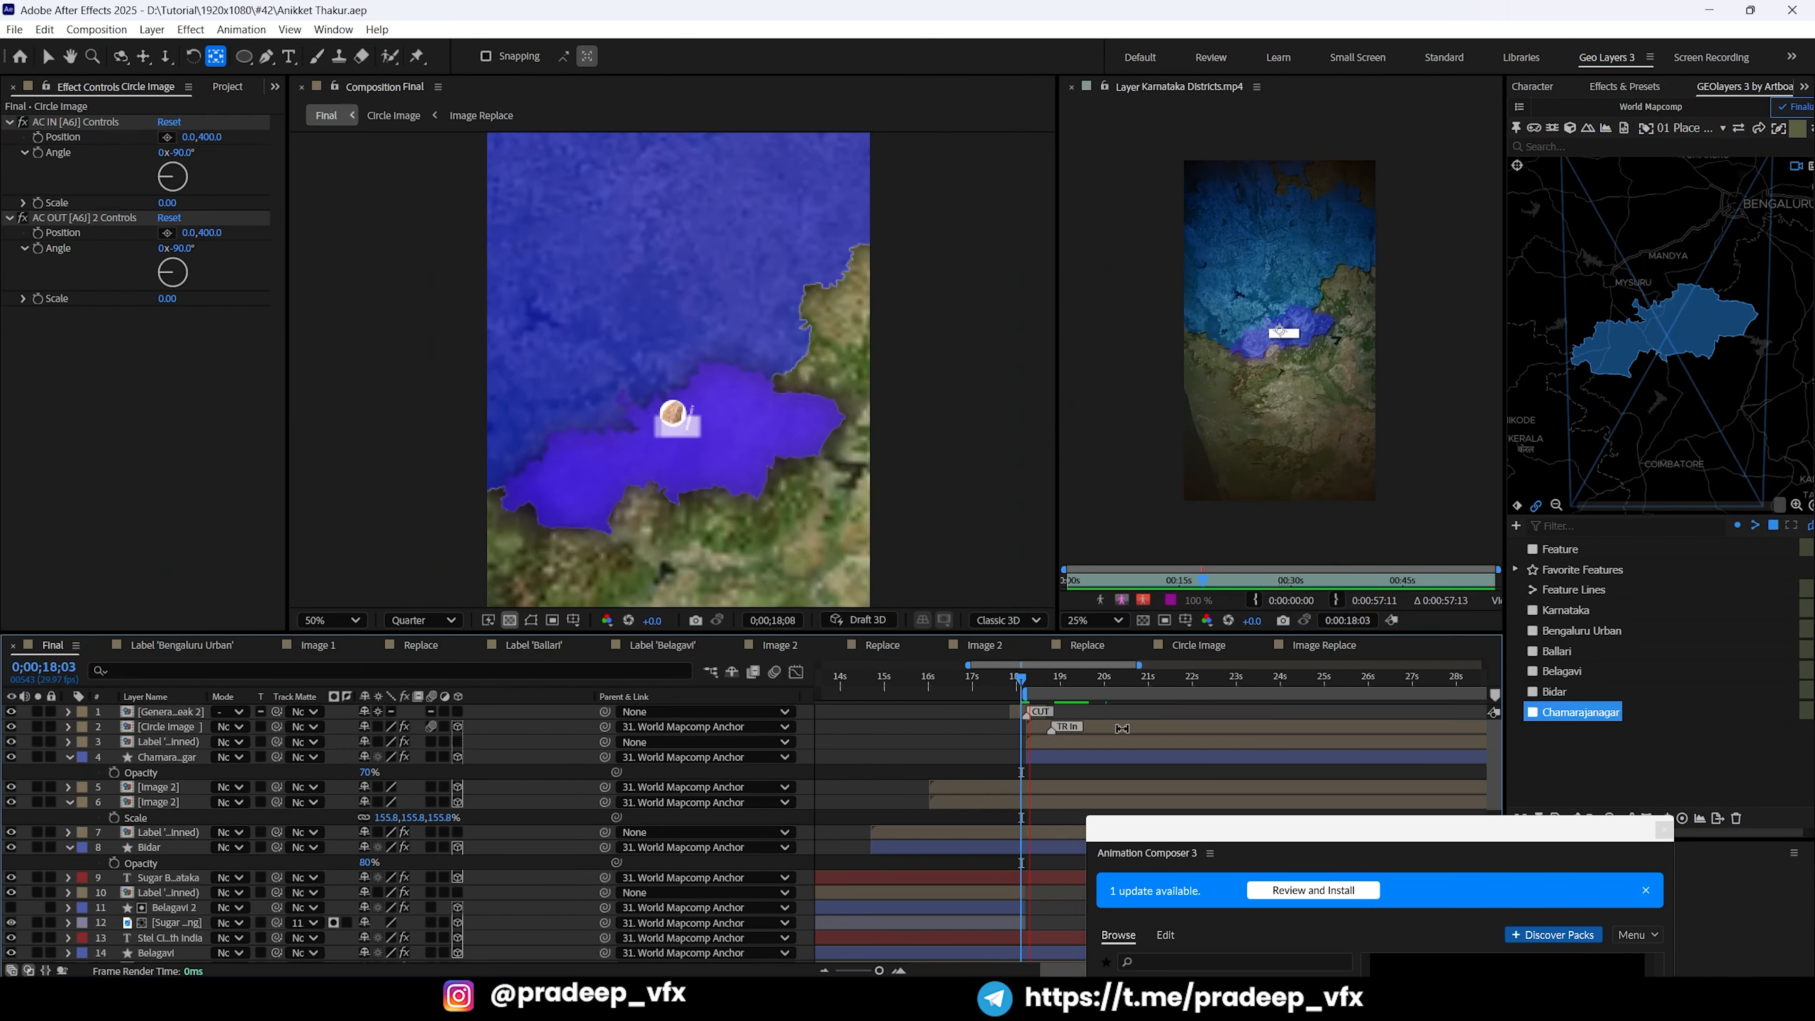
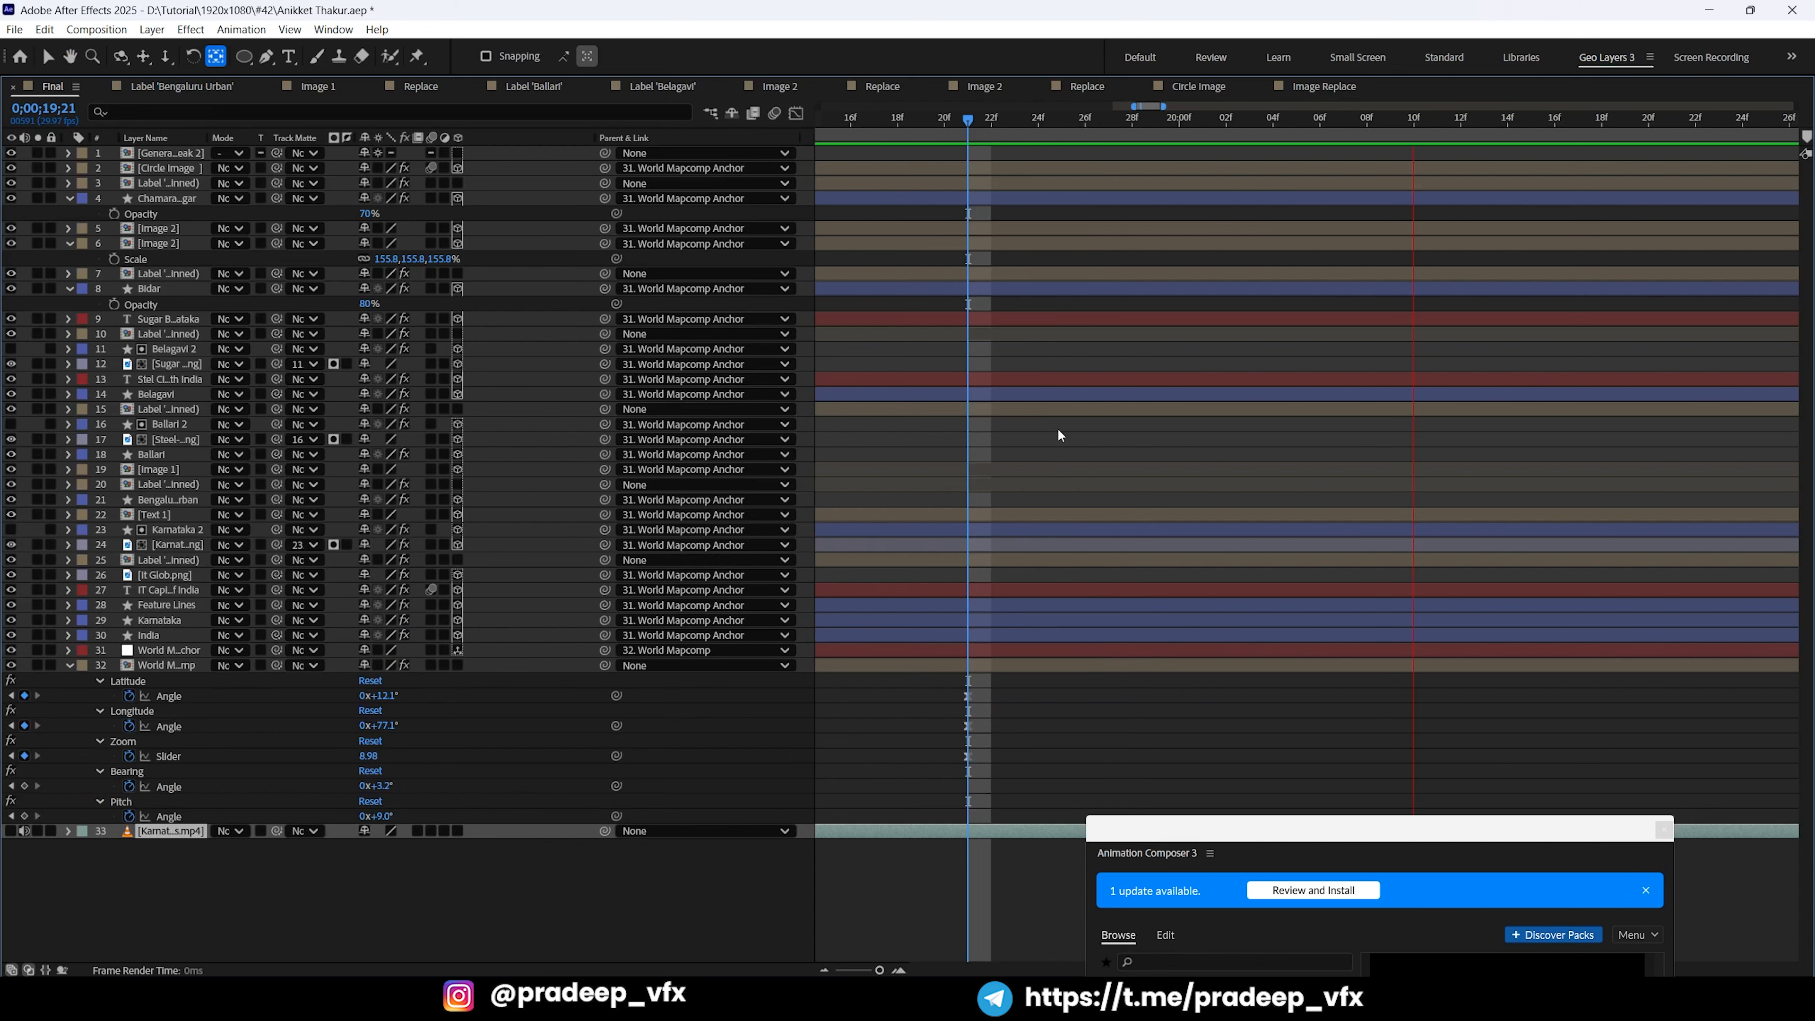
# Step: Move the World Mapcomp layer's last Latitude, Longitude and Zoom keyframes to 0;00;20;02
pyautogui.press('space')
pyautogui.press('-')
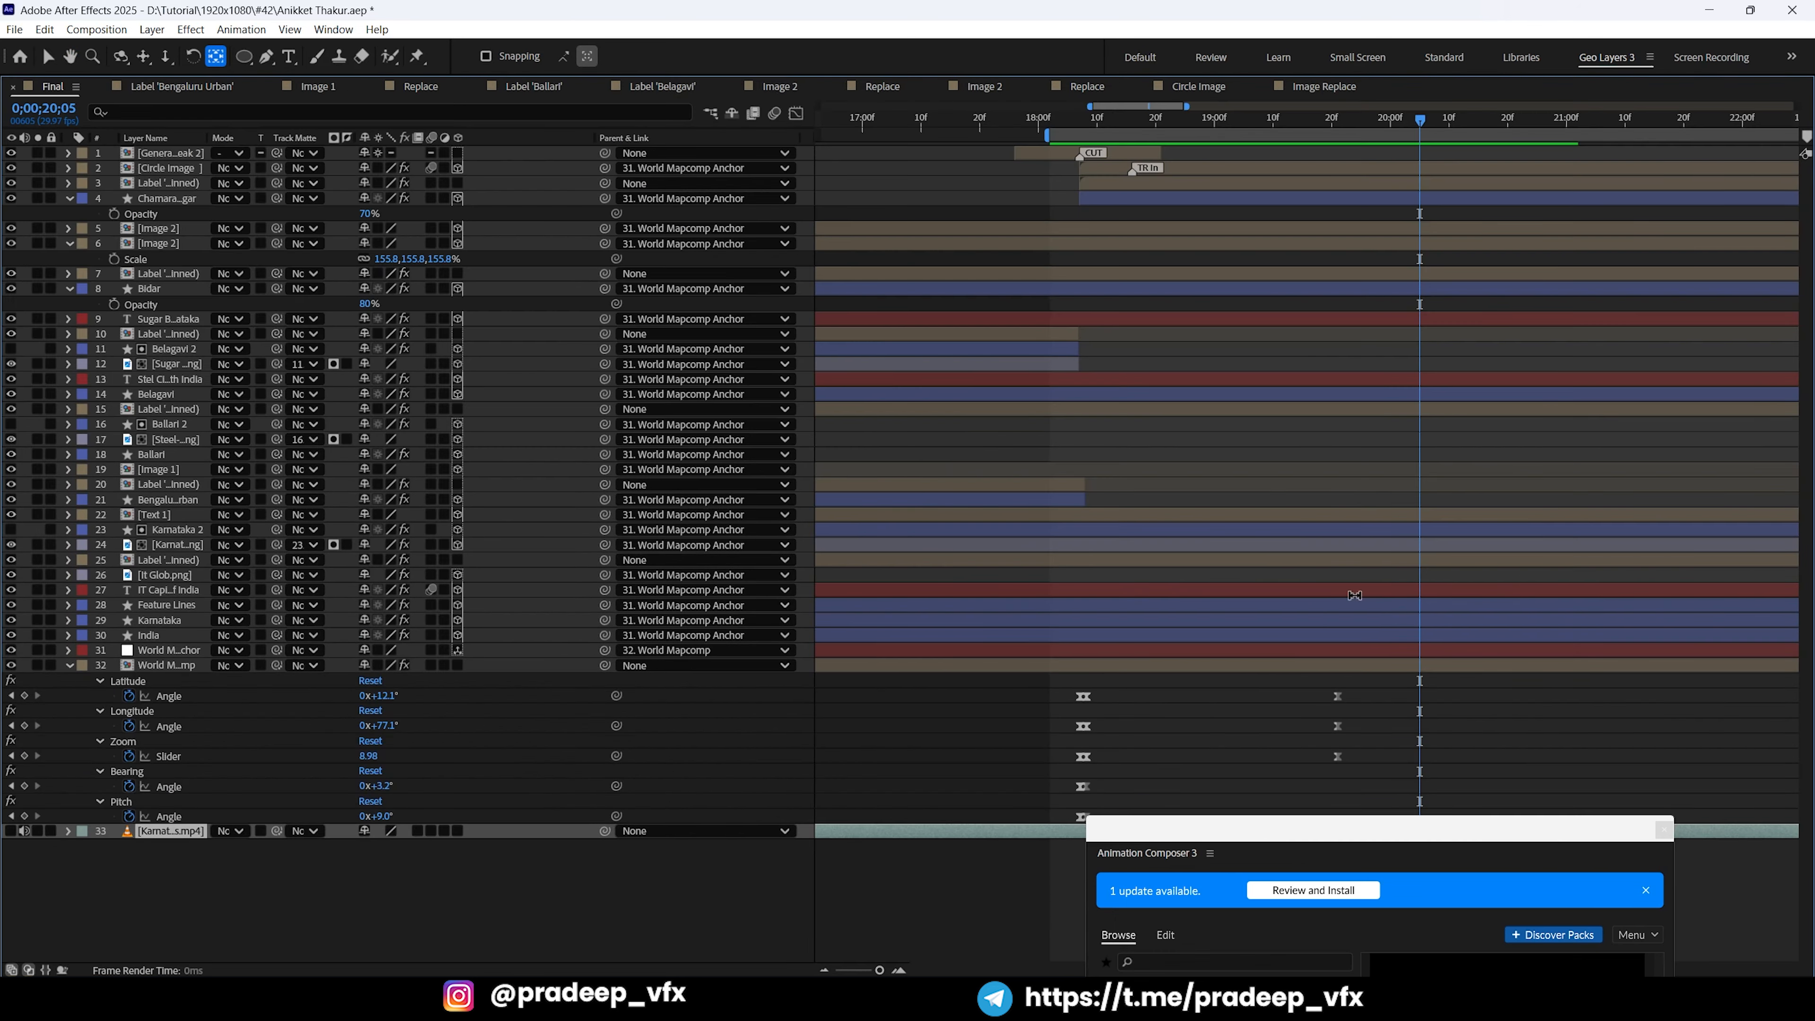
pyautogui.moveTo(1427, 115); pyautogui.dragTo(1406, 140)
pyautogui.moveTo(1321, 692); pyautogui.dragTo(1400, 767)
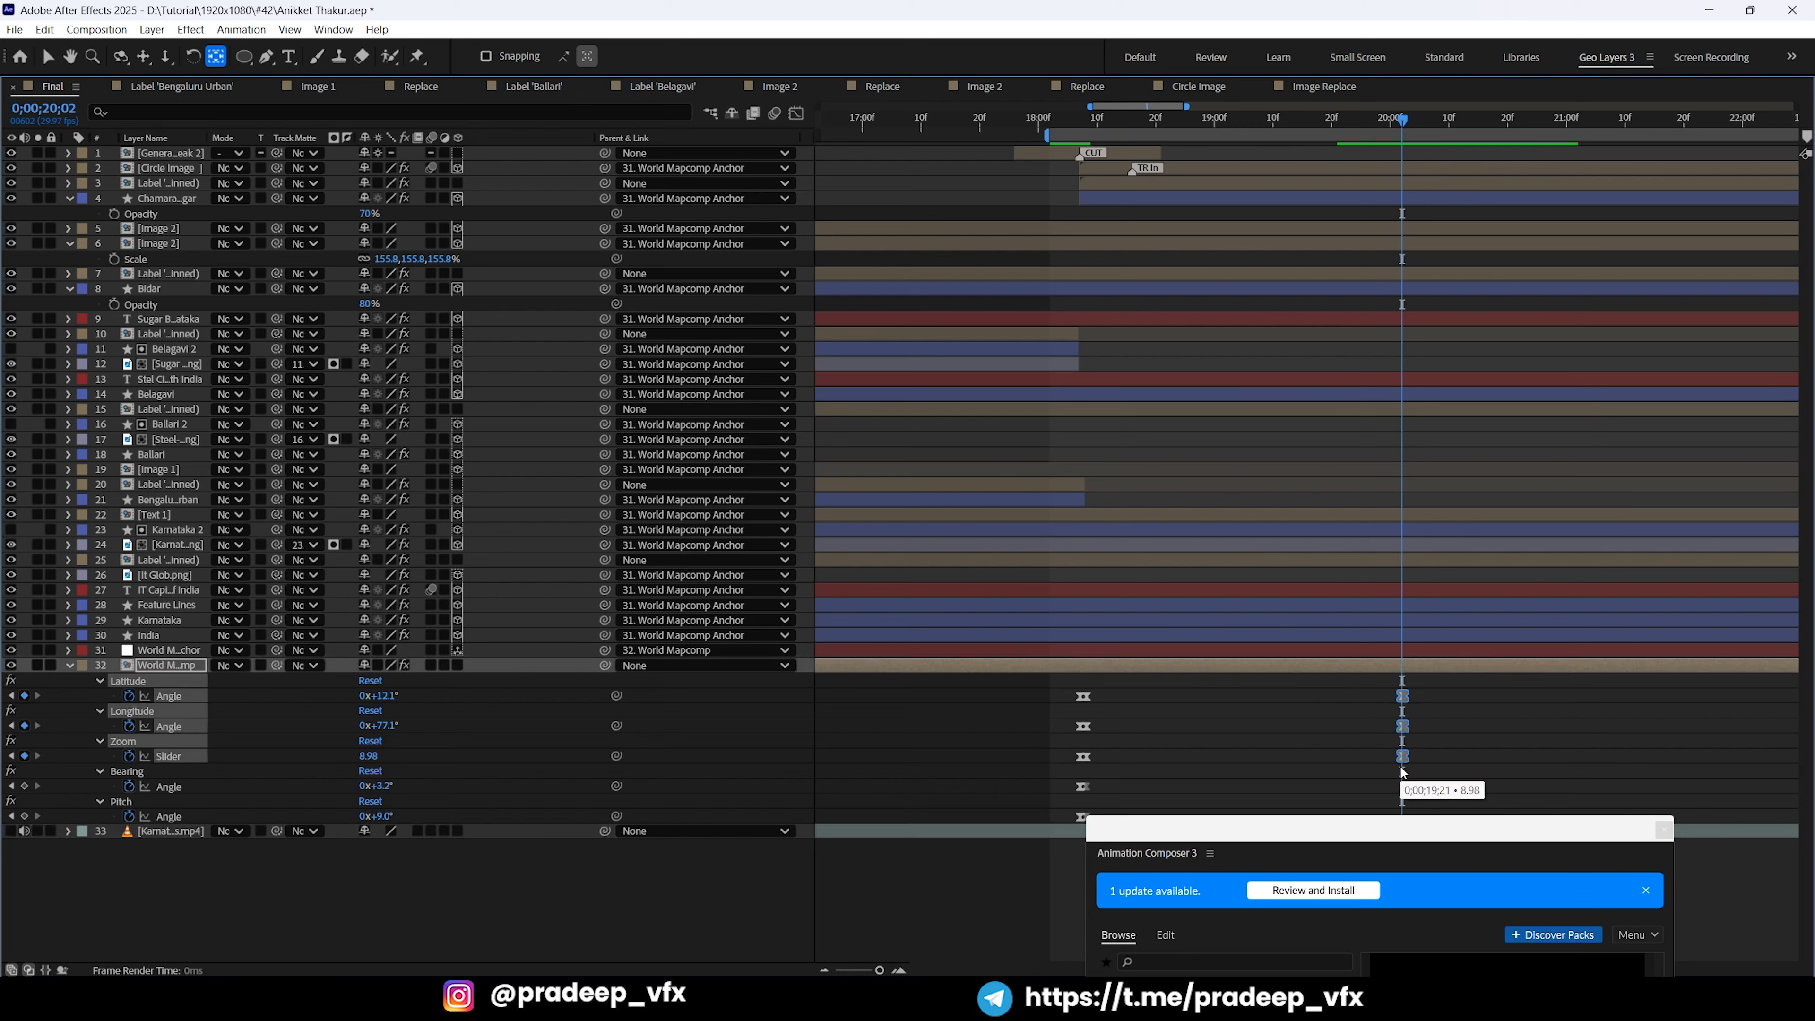
# Step: Add Bearing and Pitch keyframes to the World Mapcomp layer at 0;00;20;02
pyautogui.click(24, 785)
pyautogui.click(24, 816)
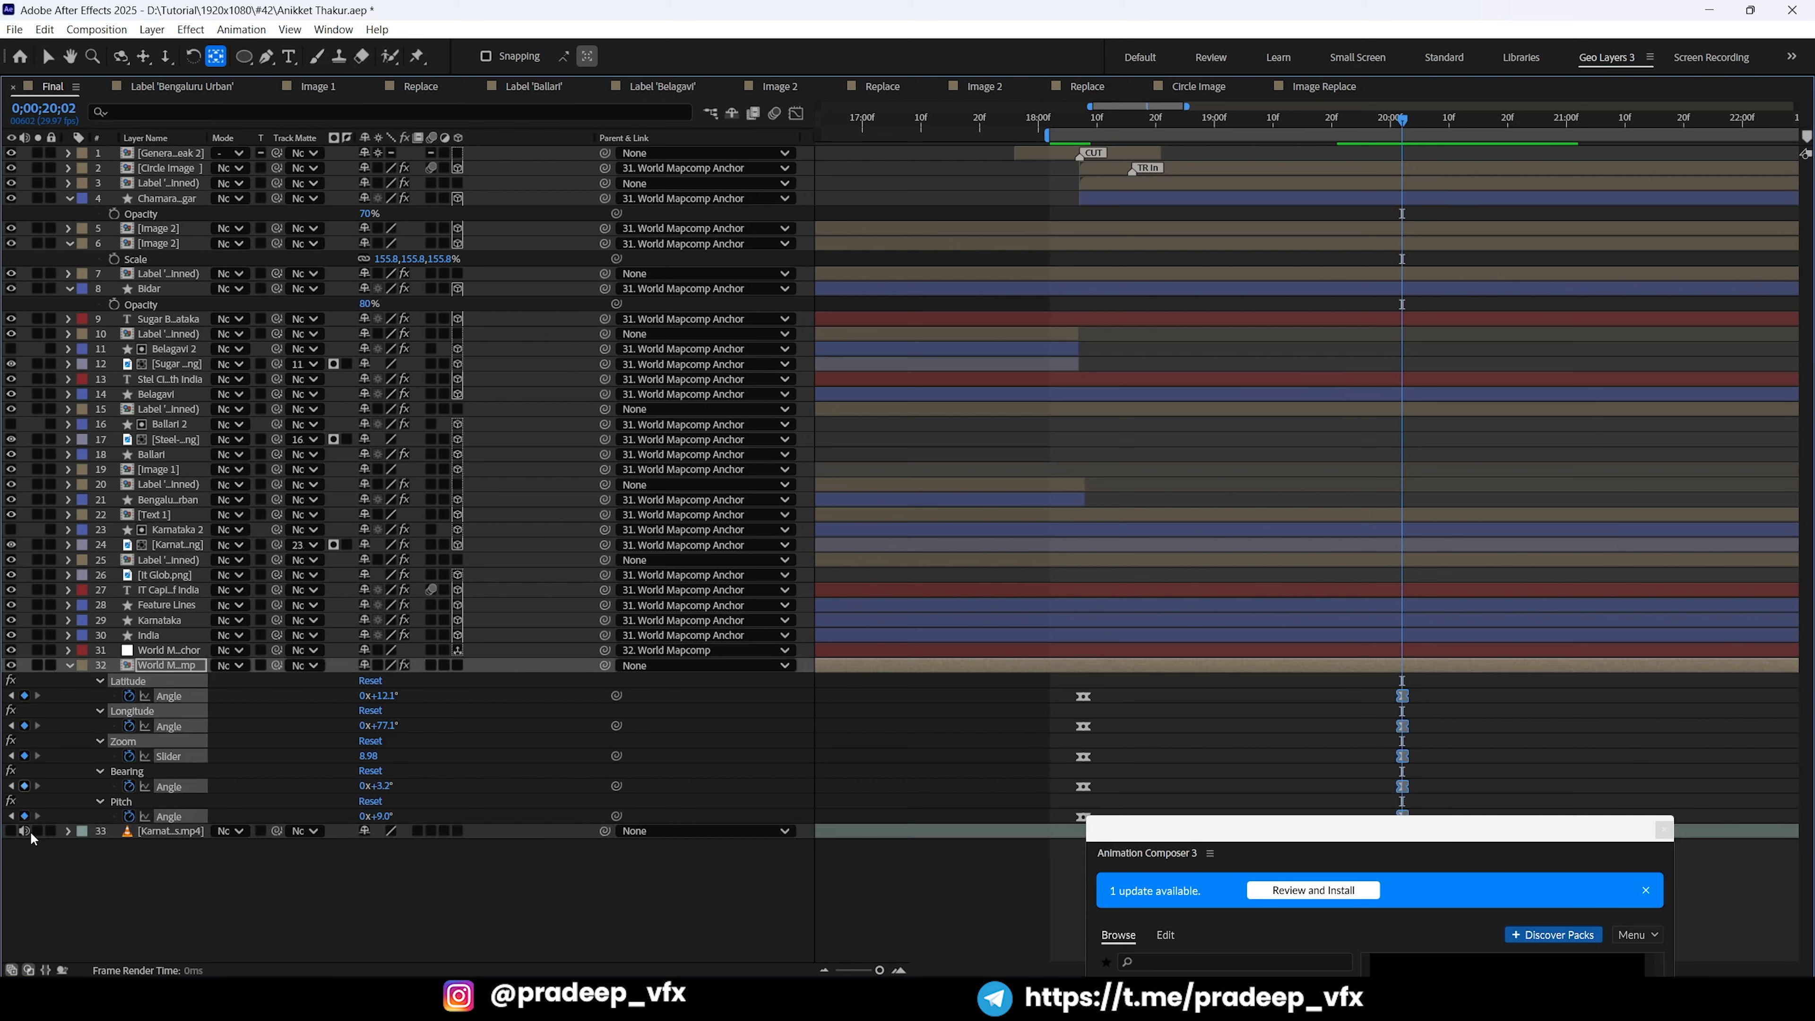
pyautogui.click(294, 898)
pyautogui.press('-')
pyautogui.press('-')
pyautogui.press('-')
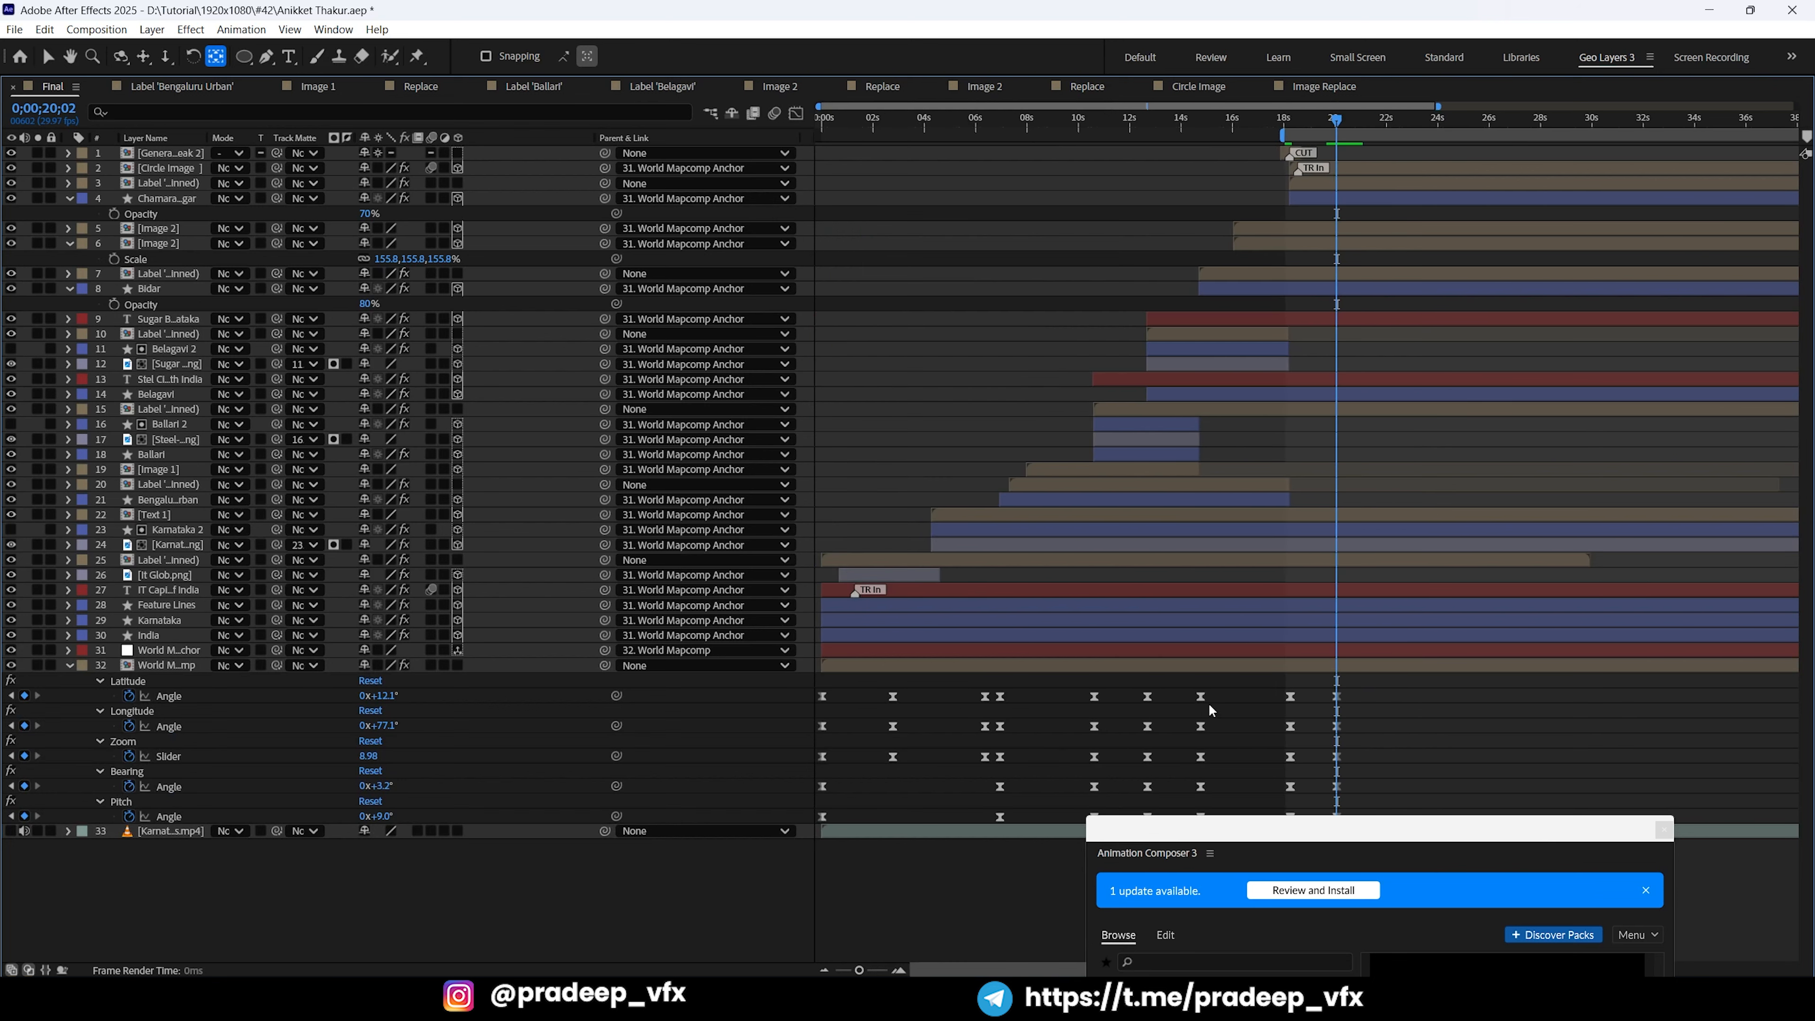
pyautogui.press('=')
pyautogui.press('=')
pyautogui.press('=')
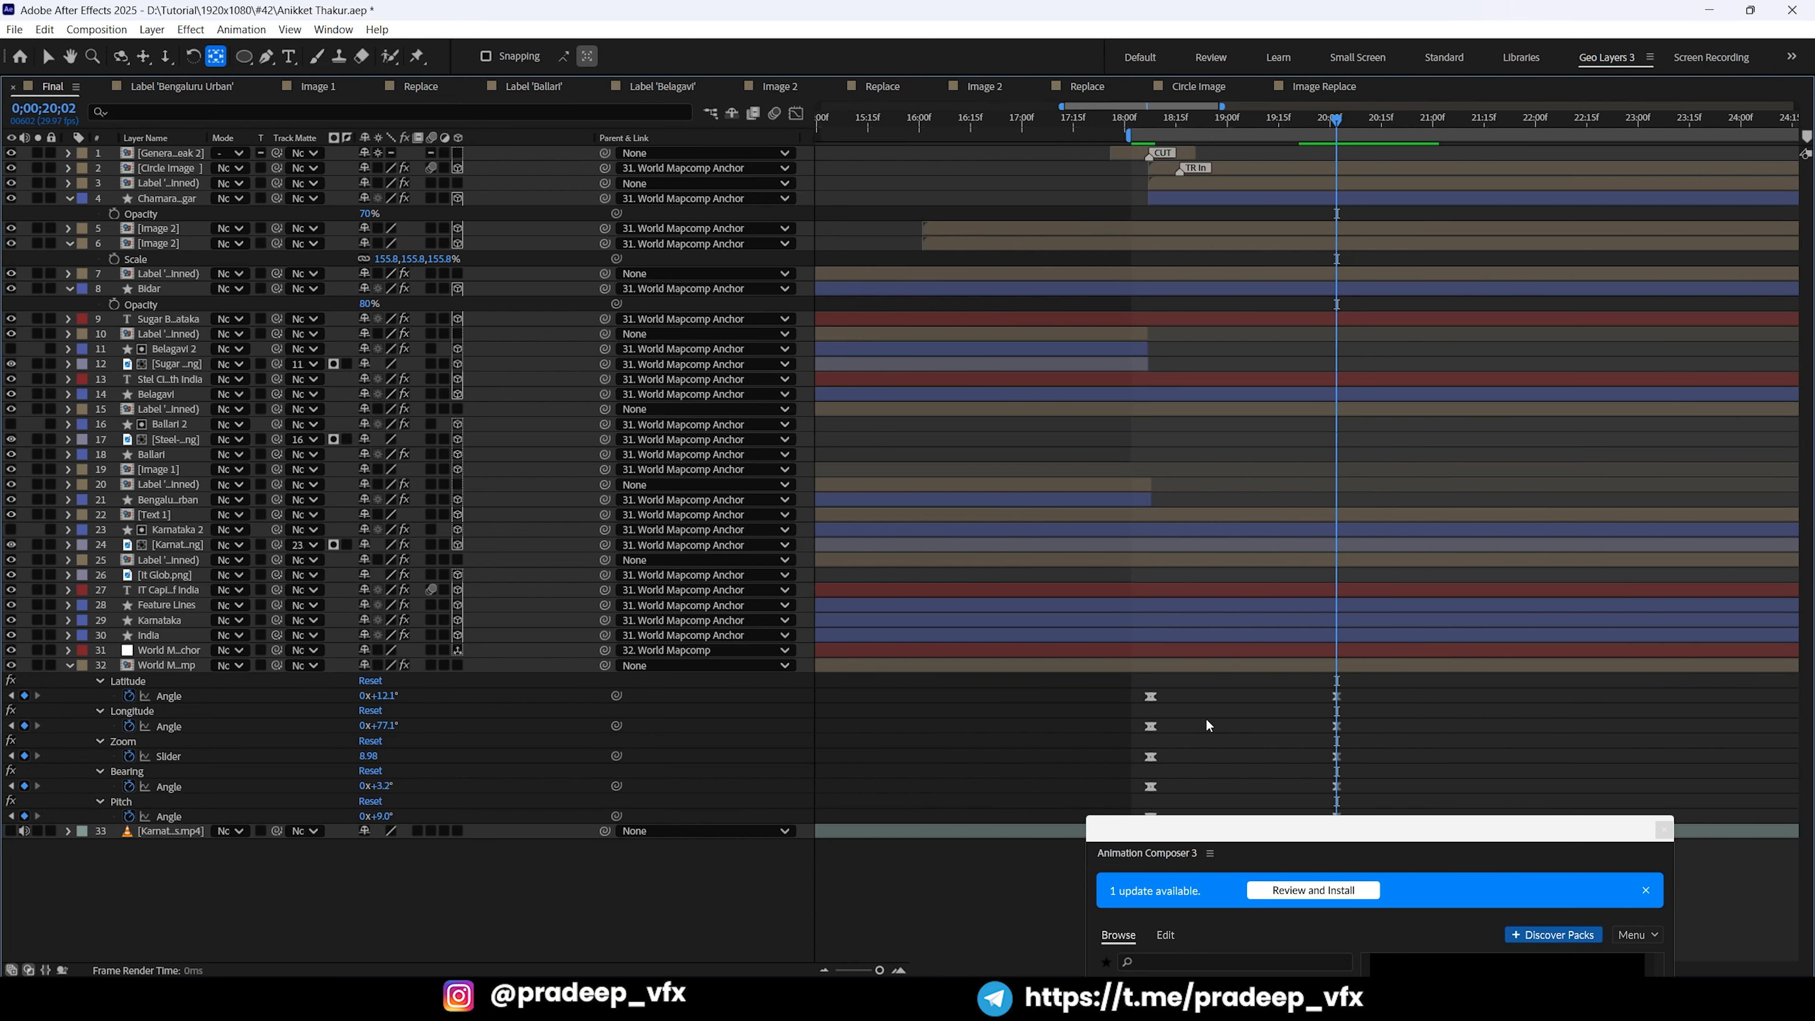
# Step: At 0;00;20;03, search GEOlayers for "chikkaballapur" and add the Chikkaballapura district shape
pyautogui.press('pagedown')
pyautogui.press('=')
pyautogui.press('=')
pyautogui.press('=')
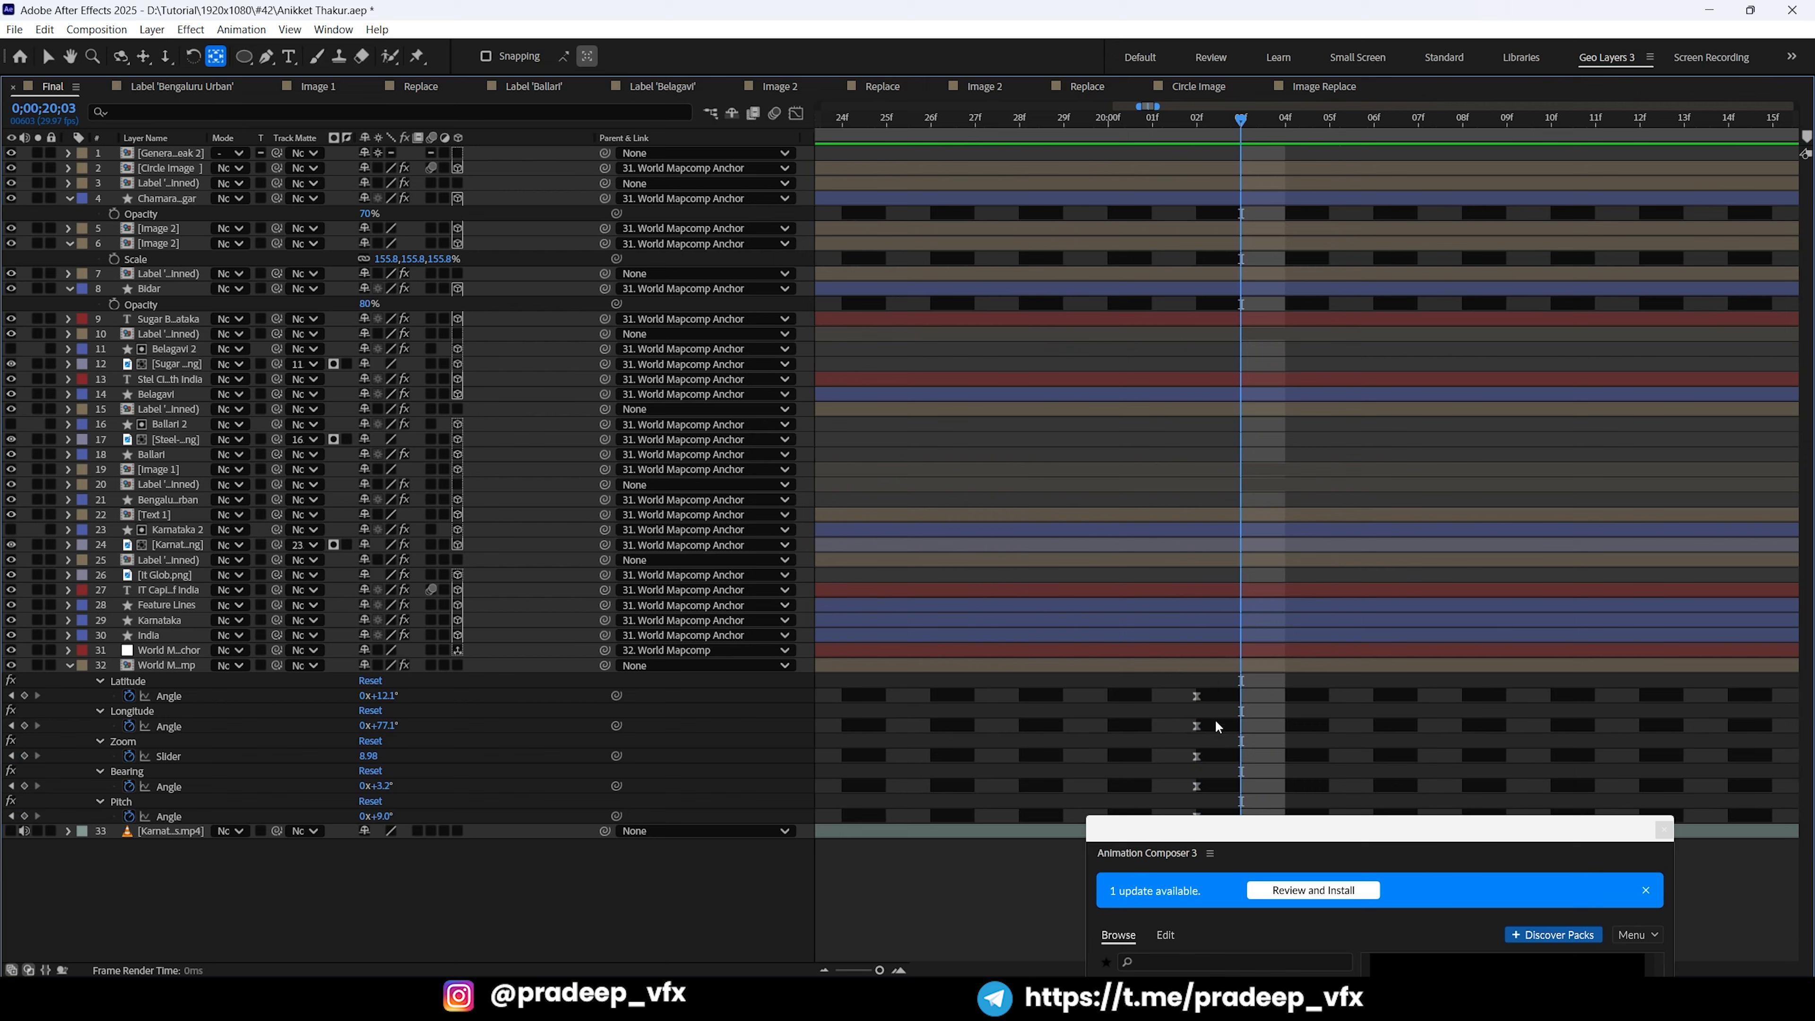
pyautogui.press('`')
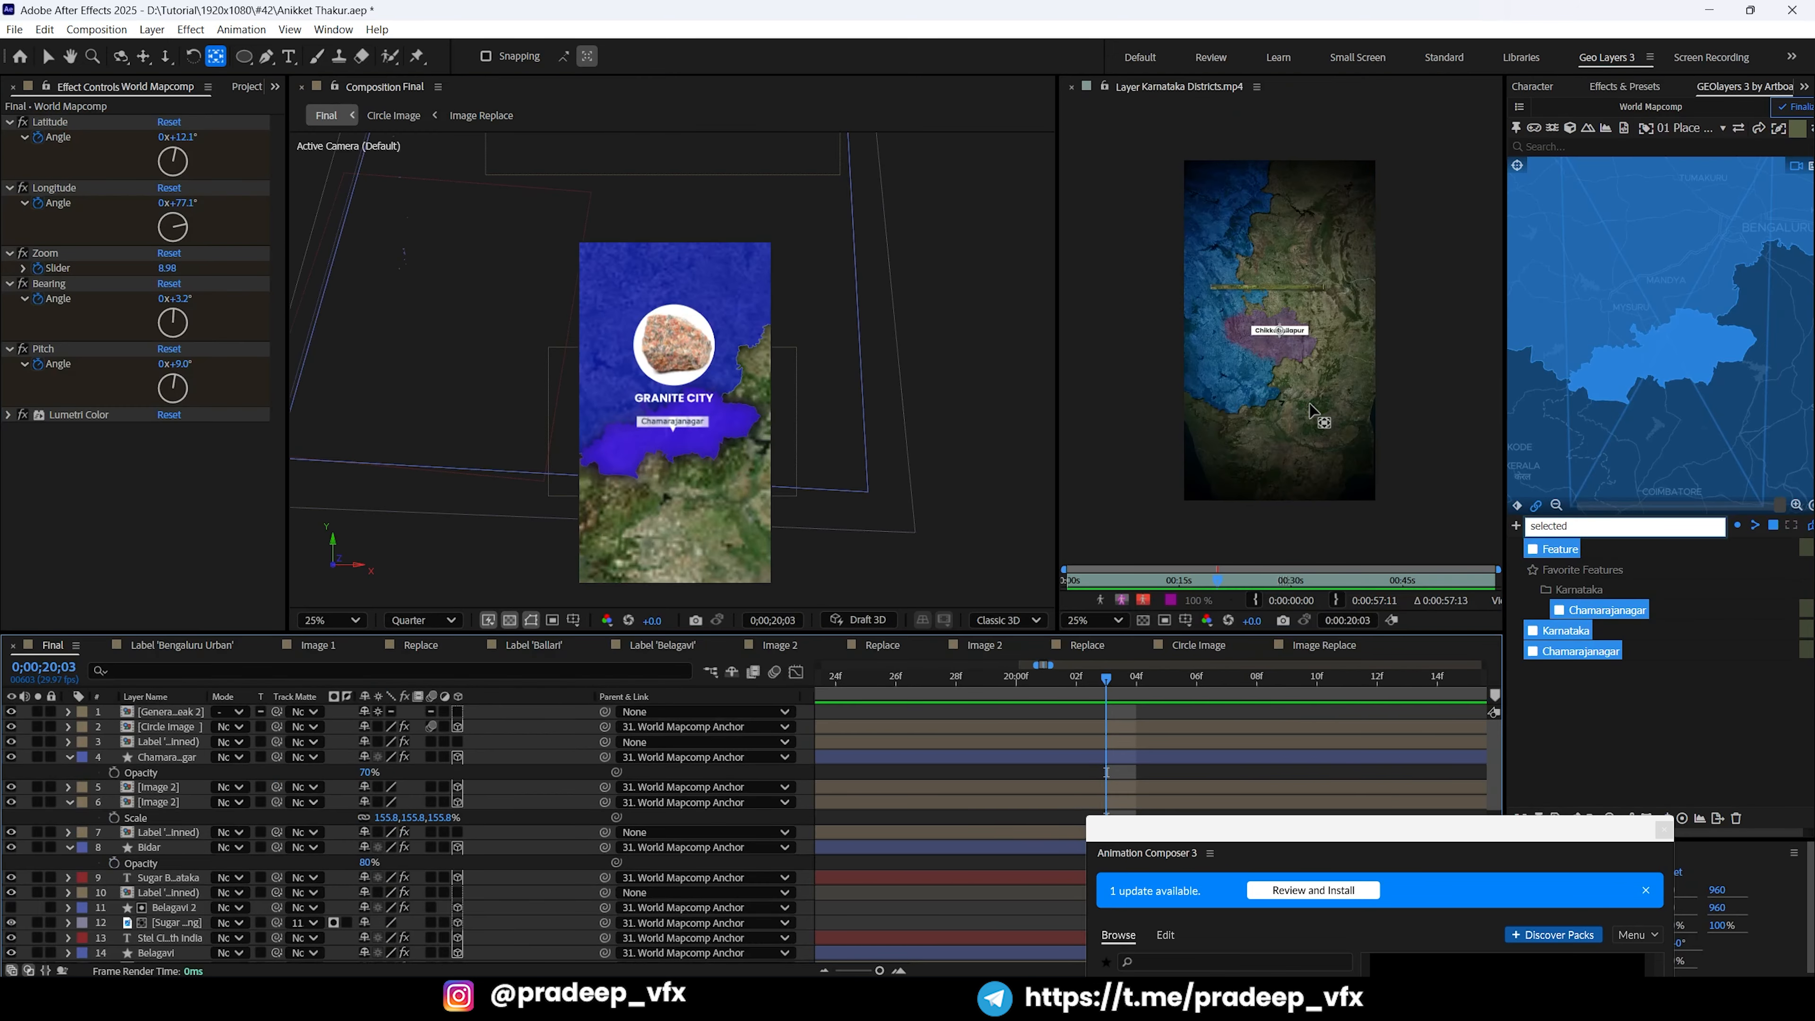
pyautogui.scroll(2, 1308, 430)
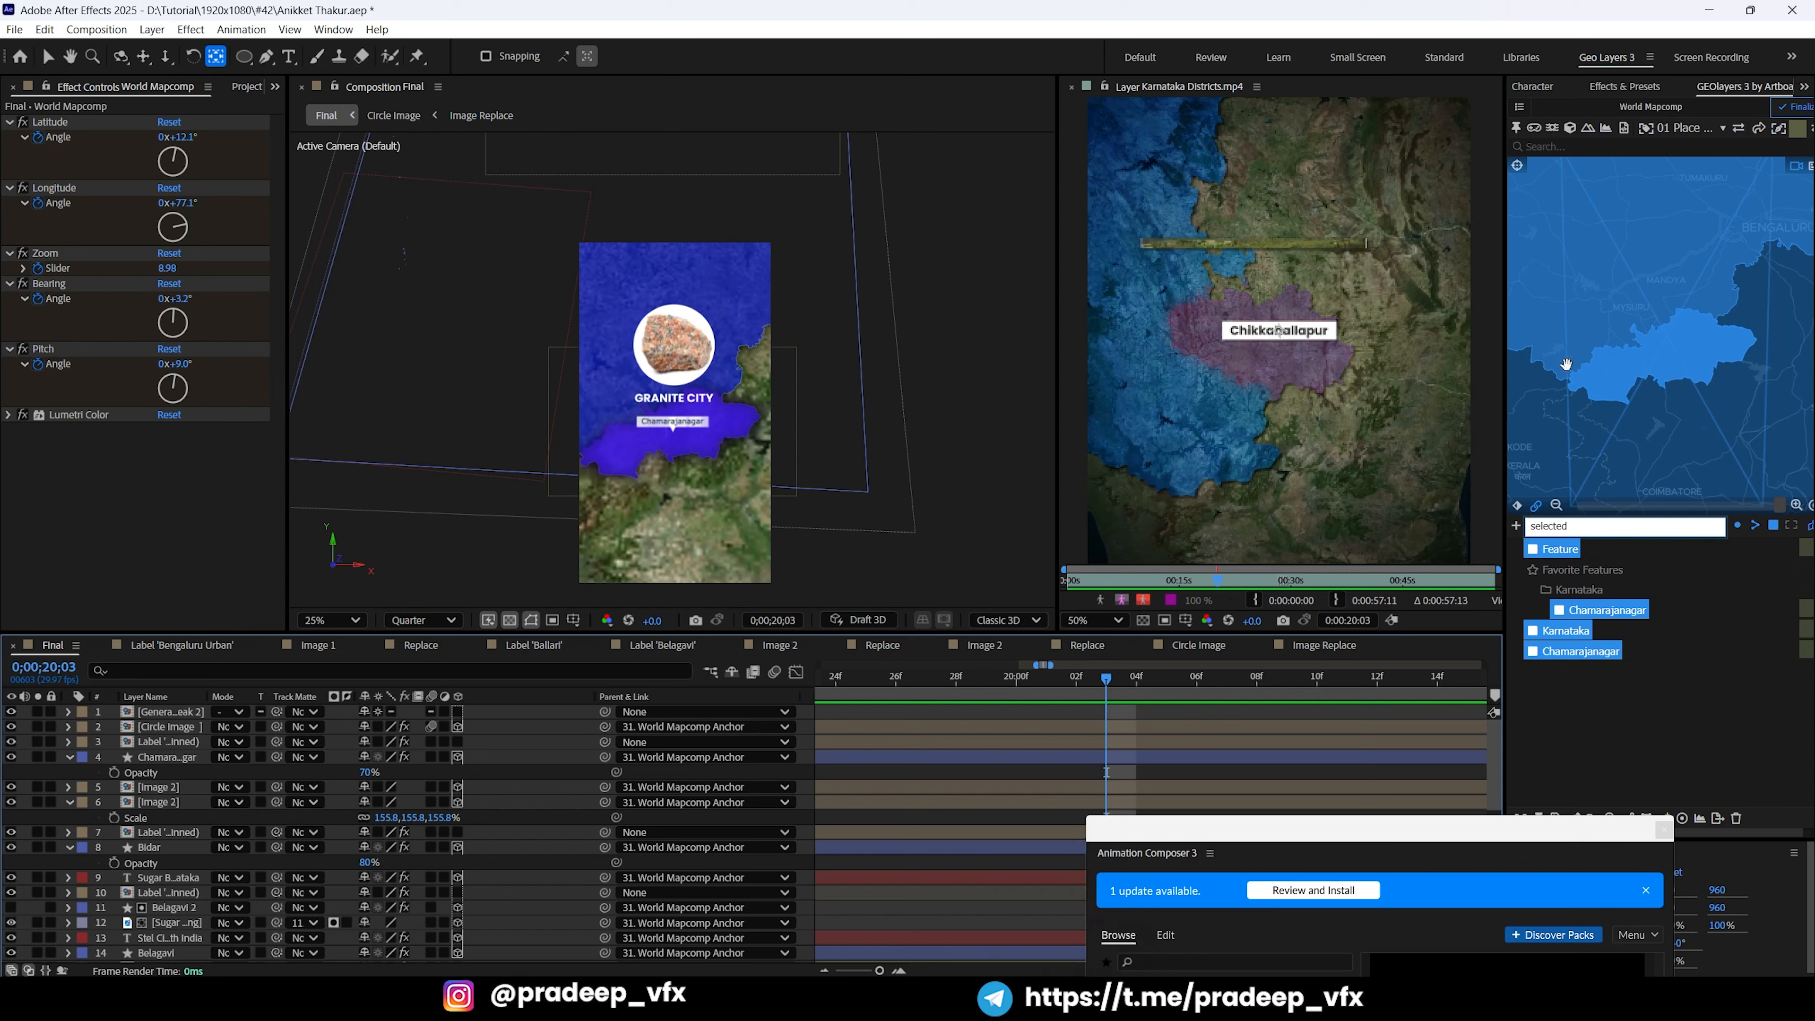
pyautogui.click(1540, 145)
pyautogui.write('dh')
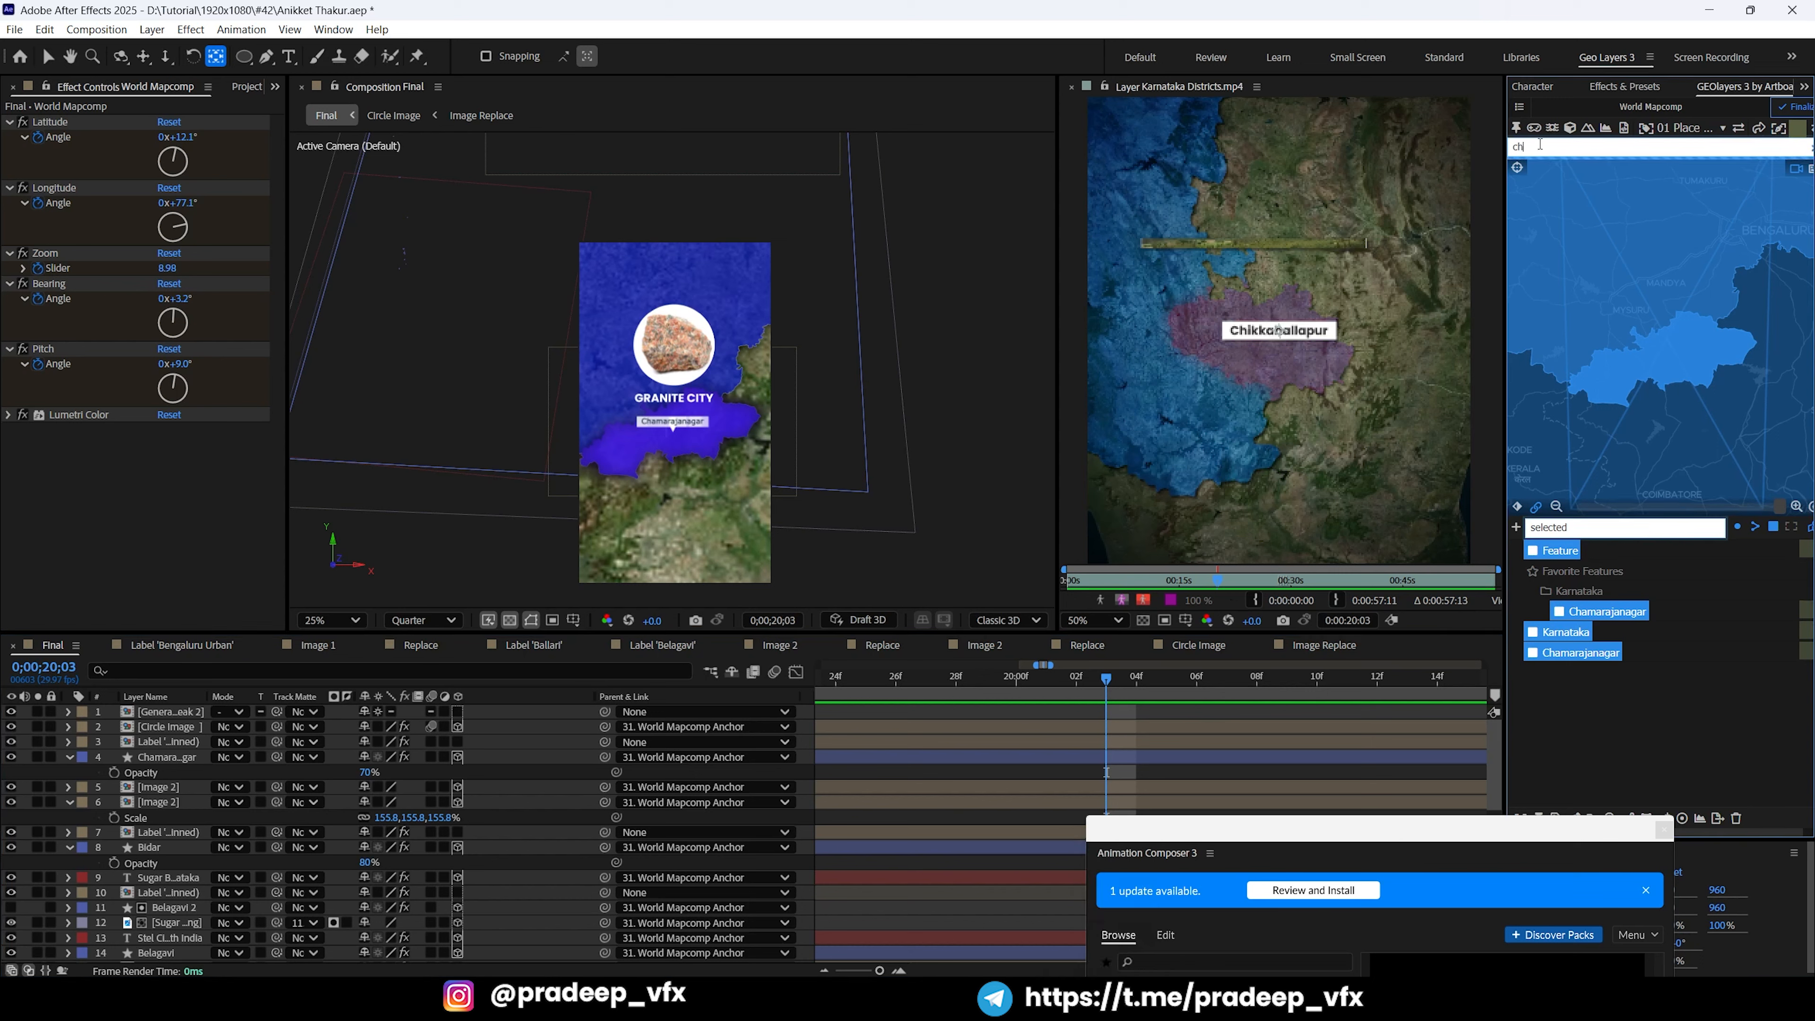
pyautogui.write('ik')
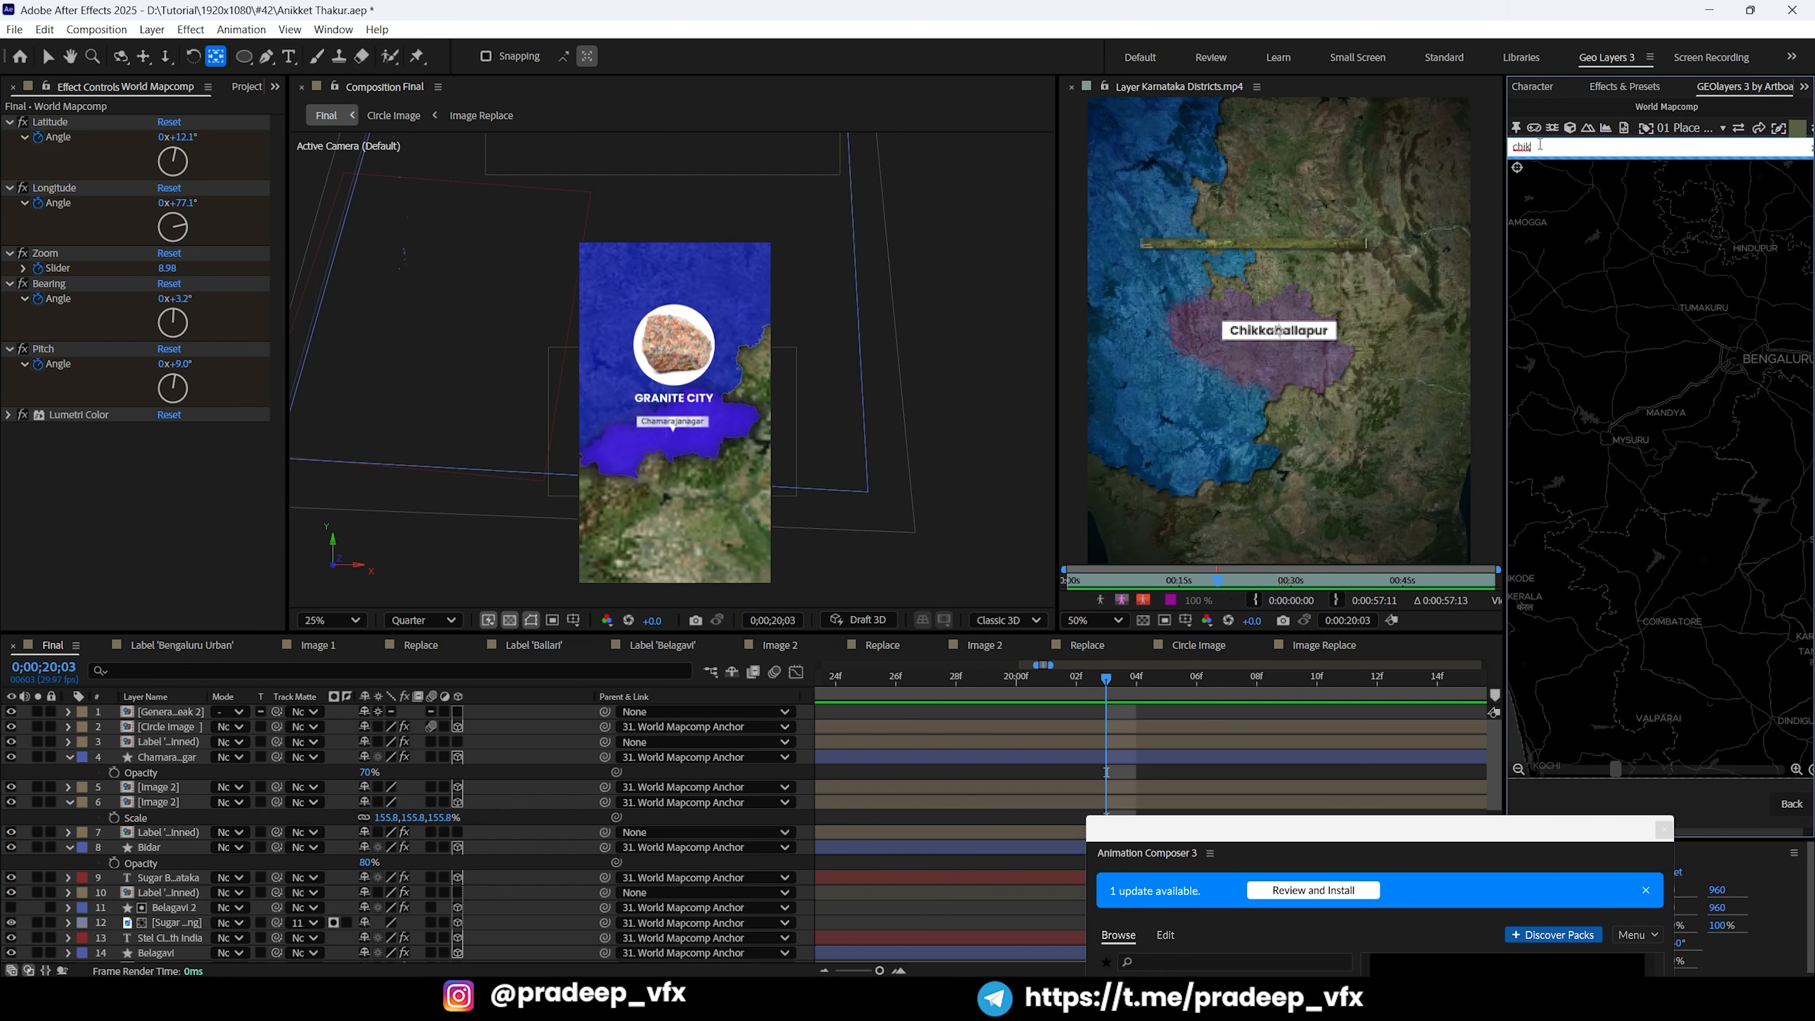
pyautogui.write('kaballapur')
pyautogui.press('Return')
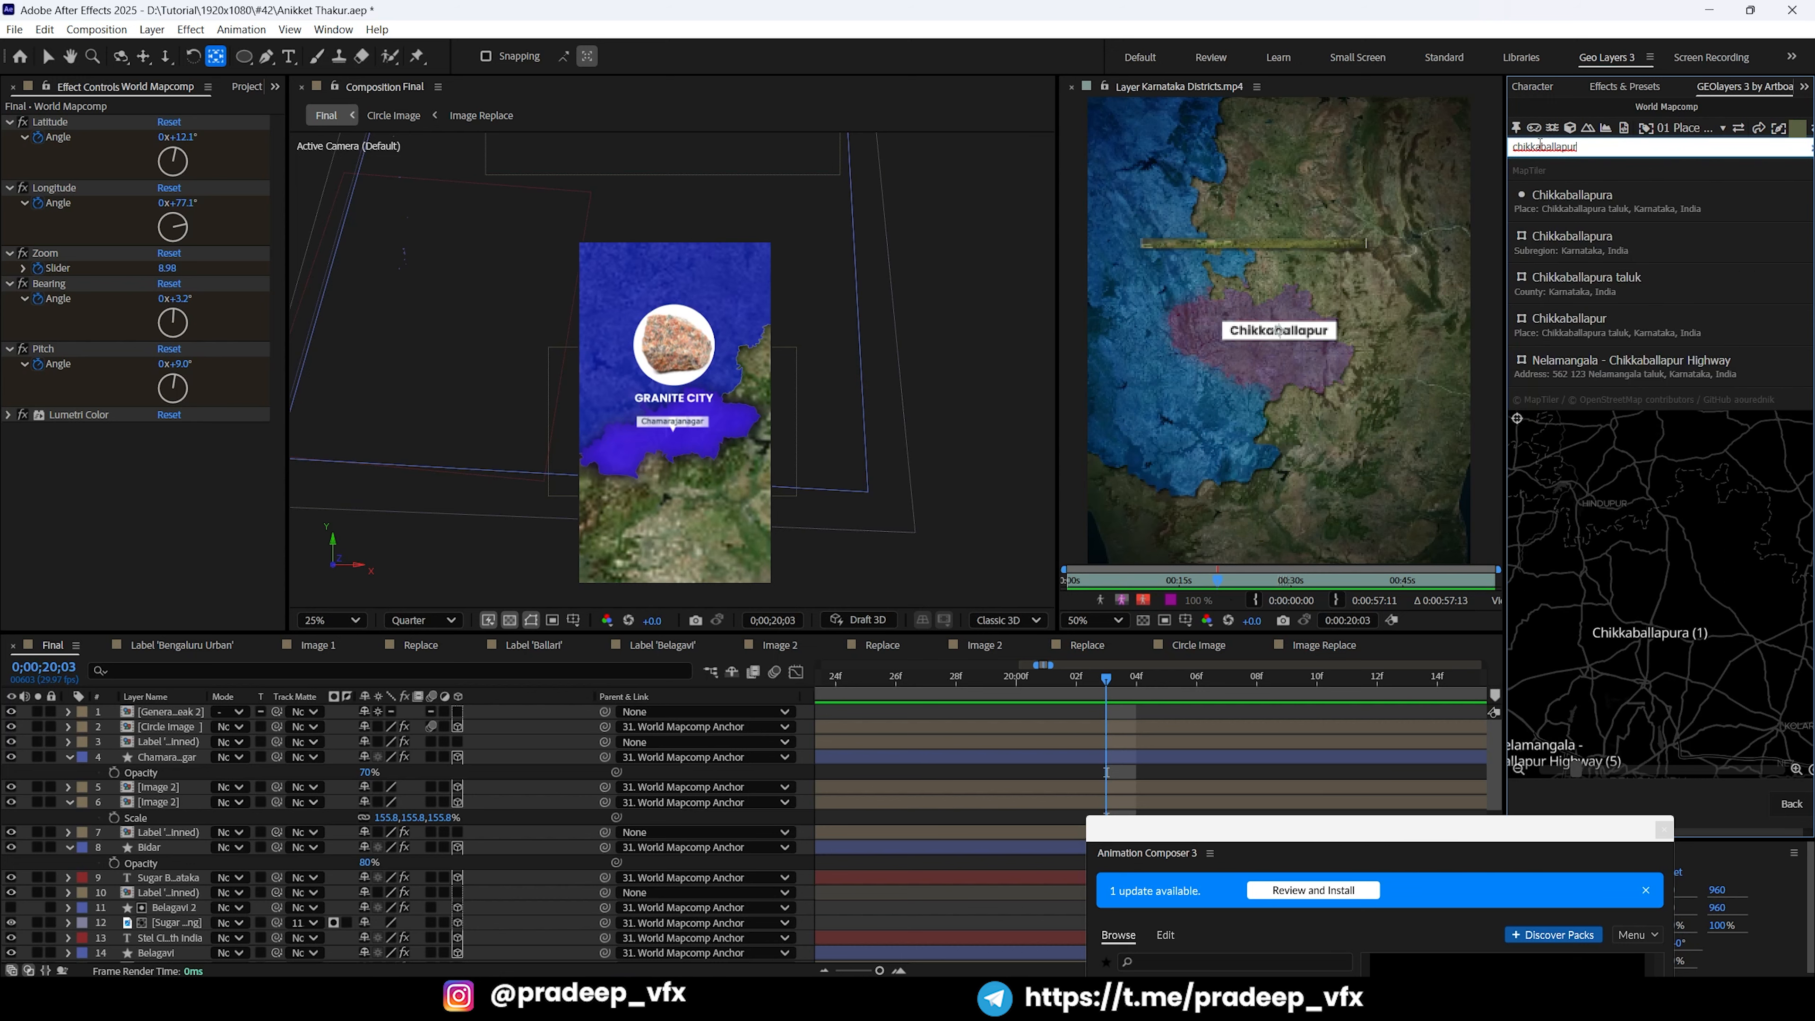
# Step: Place the Chikkaballapura layer directly below Generated Light Leak 2, starting at 0;00;20;03, and fit the map view to the district
pyautogui.press('`')
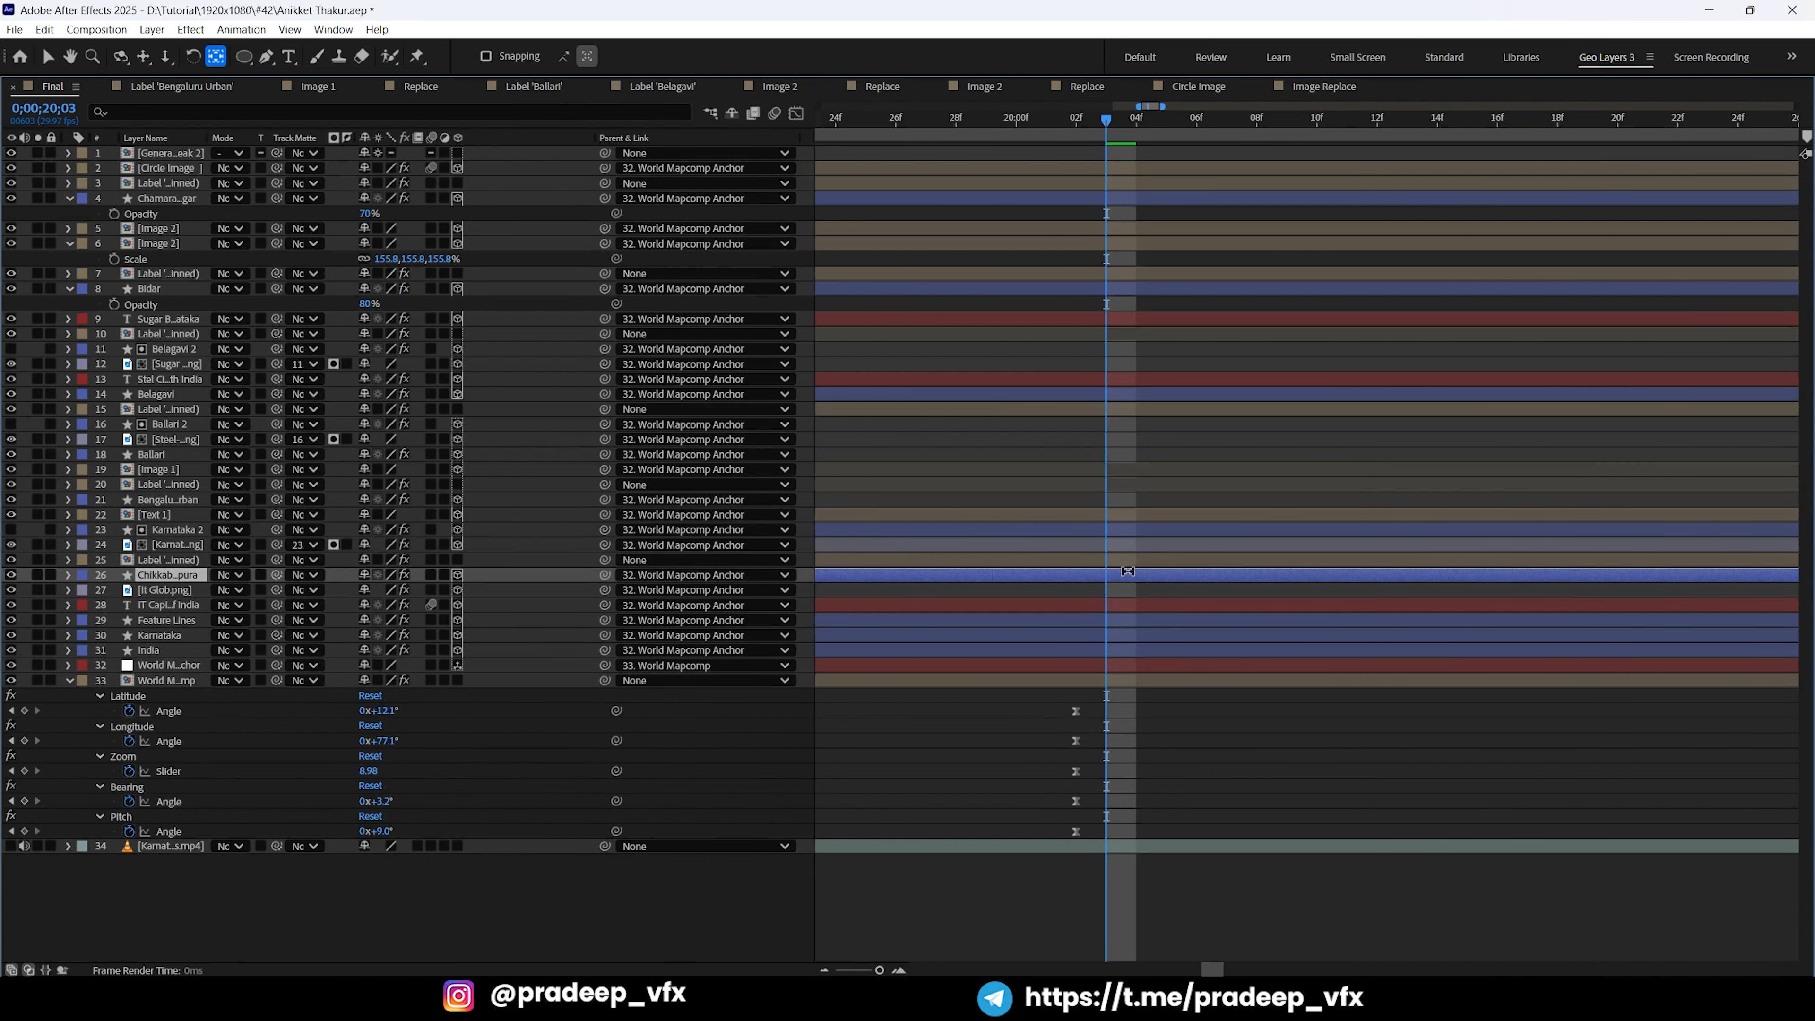
pyautogui.moveTo(199, 576); pyautogui.dragTo(207, 161)
pyautogui.press('`')
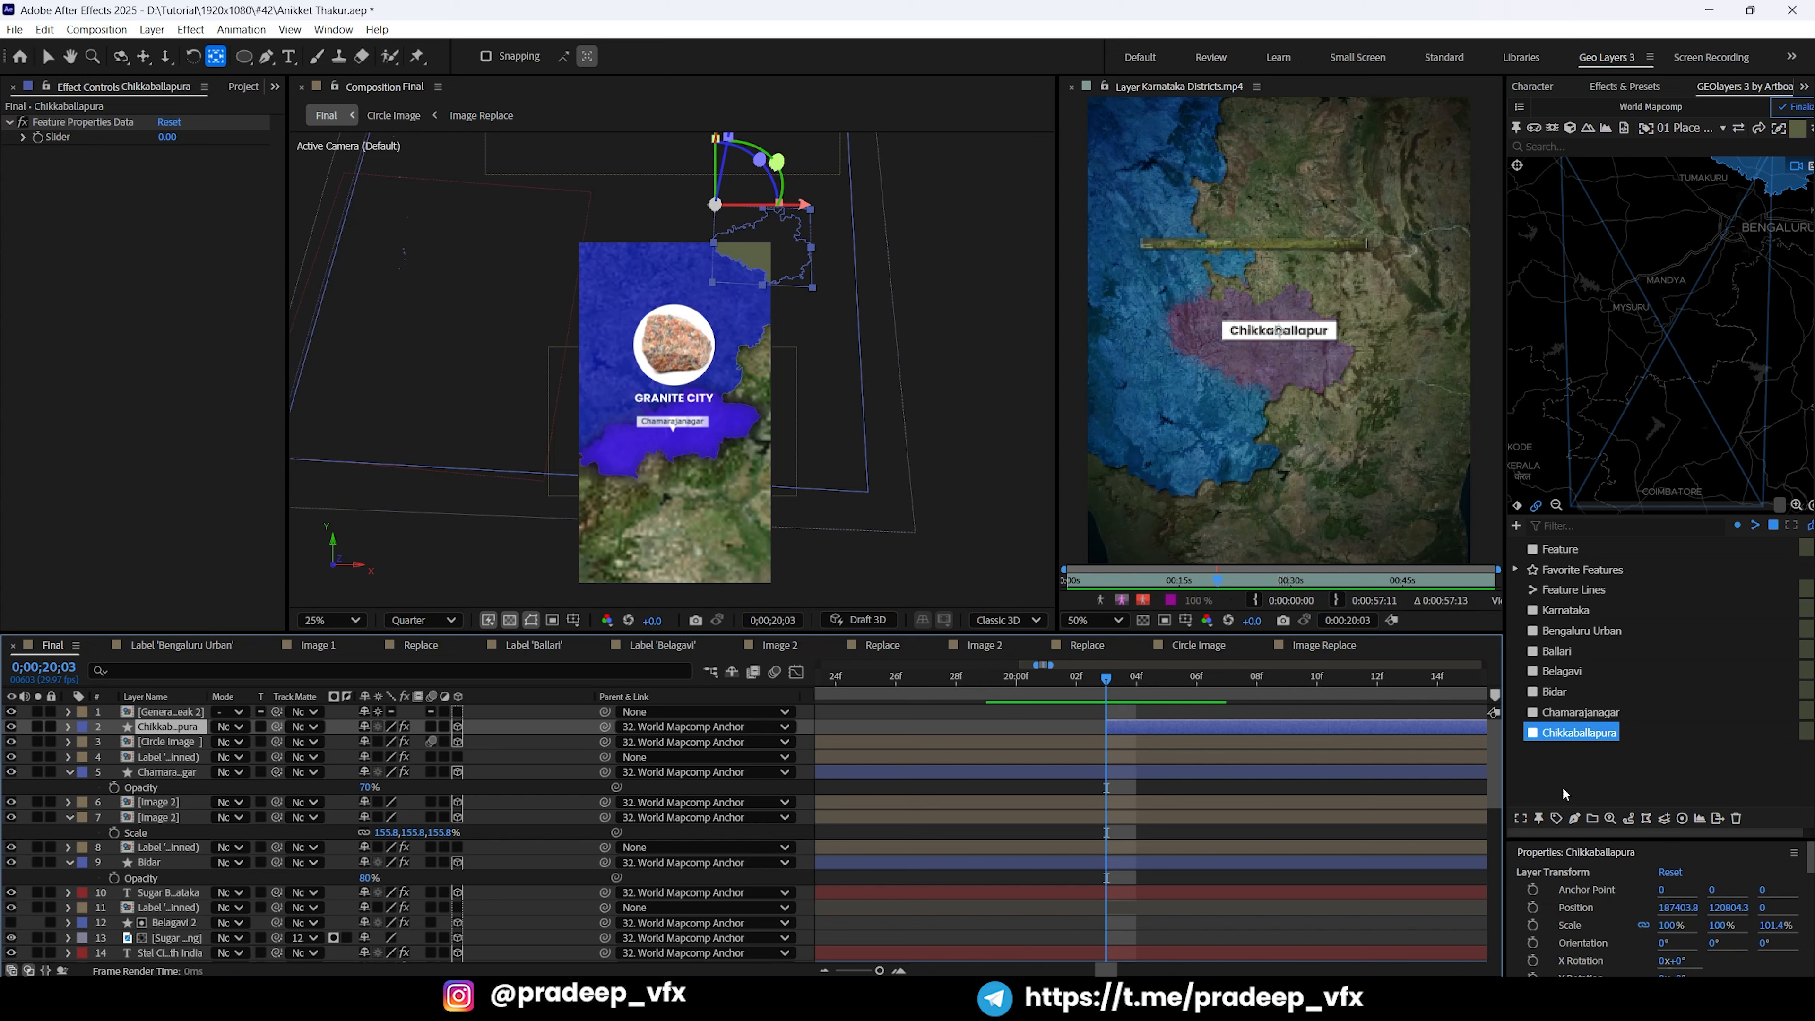
pyautogui.click(1530, 820)
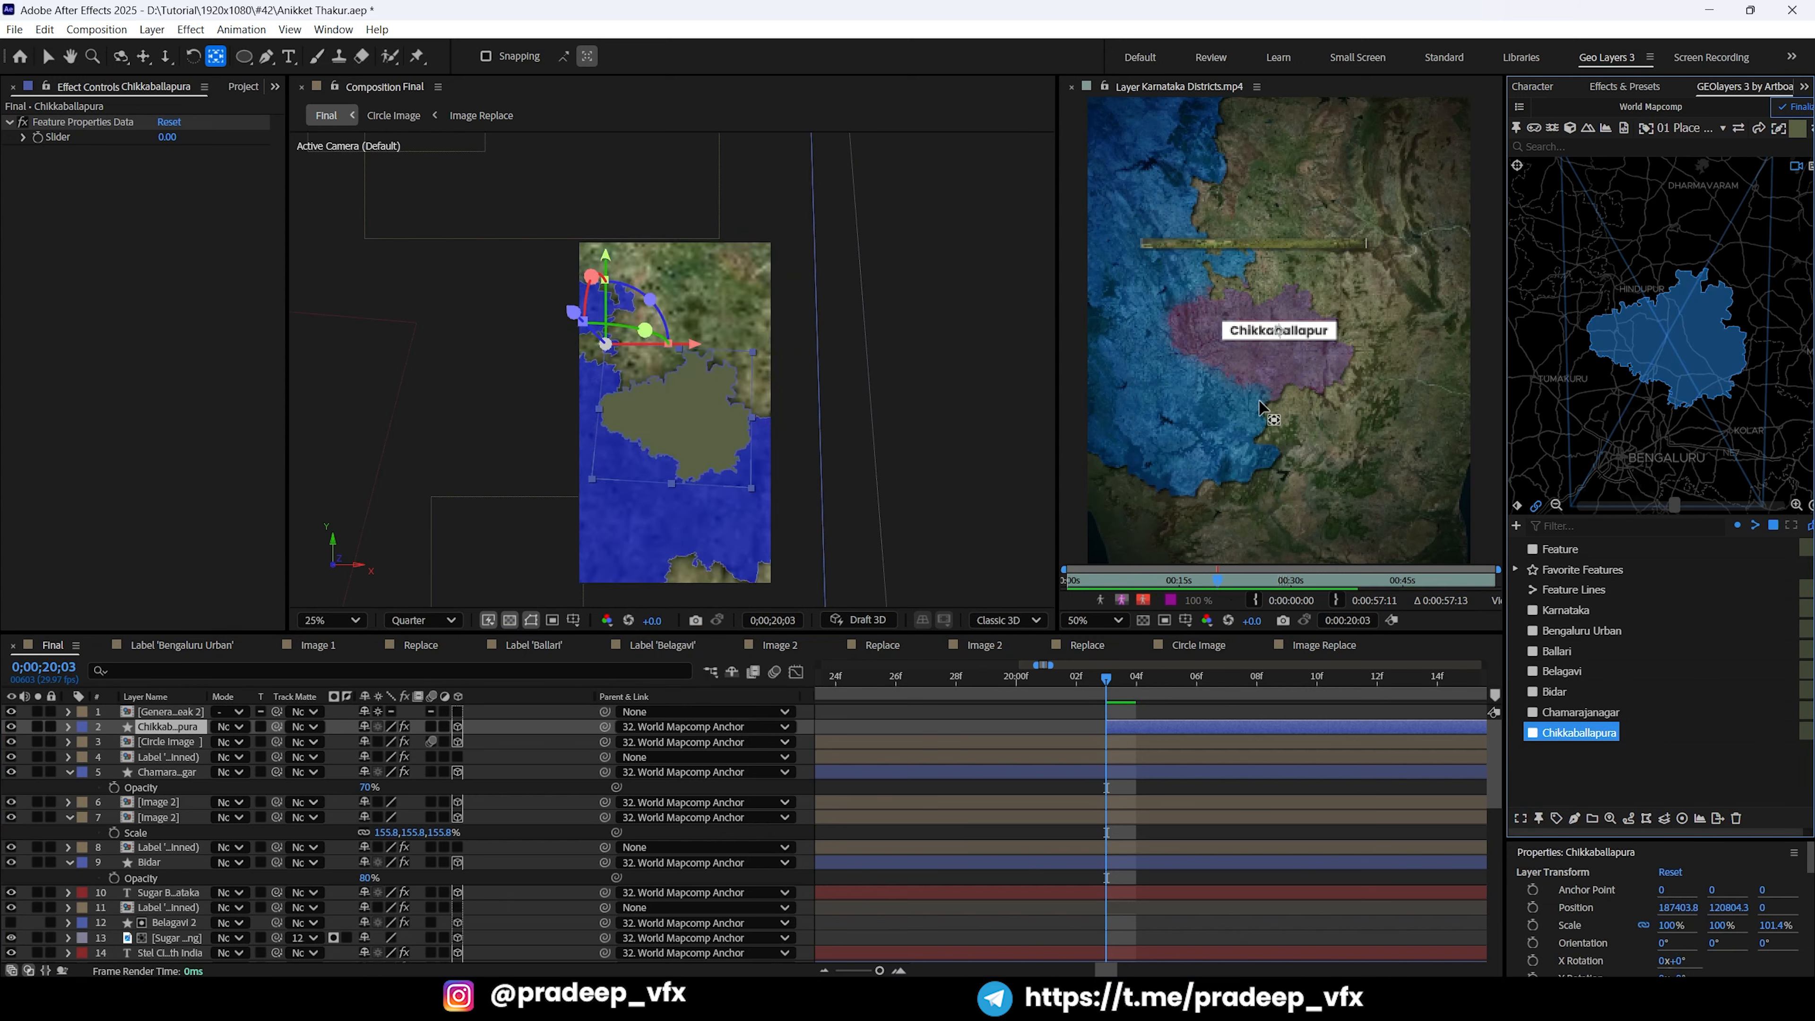
# Step: Switch to Chrome and search Google for "Chikkaballapur karnataka" in a new tab
pyautogui.hotkey('alt', 'Tab')
pyautogui.hotkey('ctrl', 't')
pyautogui.write('Chikkaballapur k')
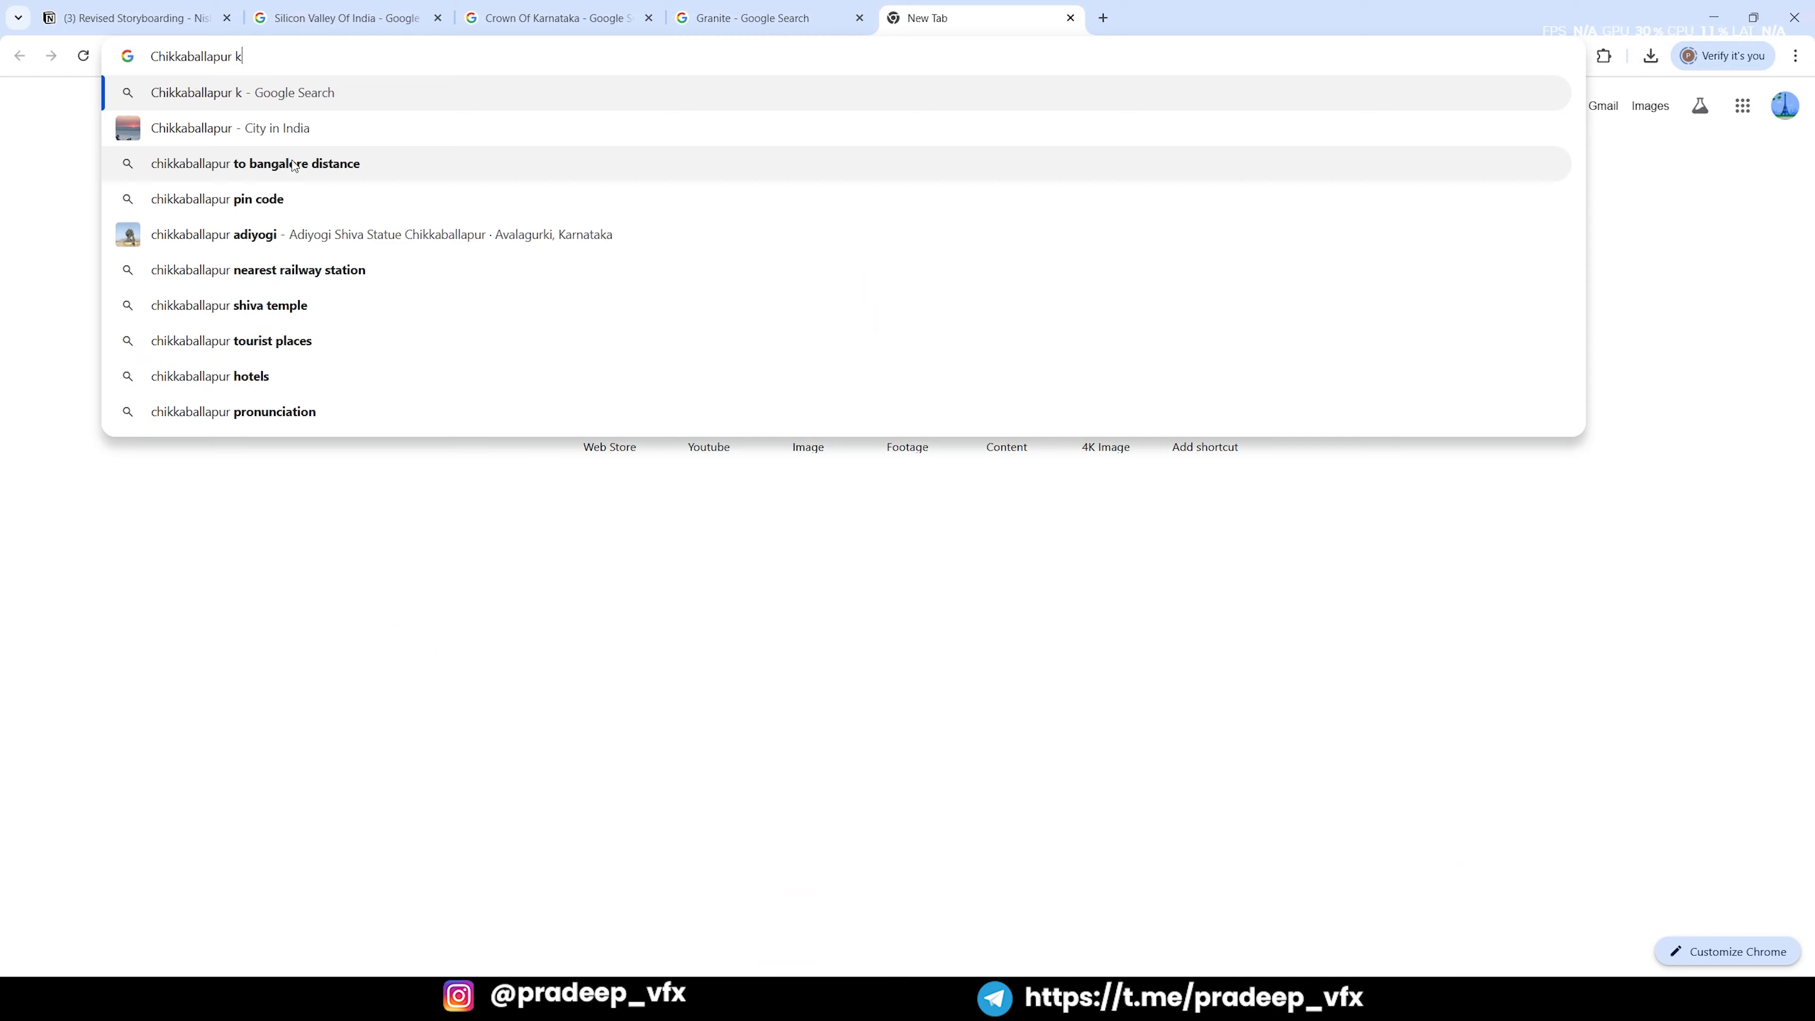
pyautogui.write('arnataka')
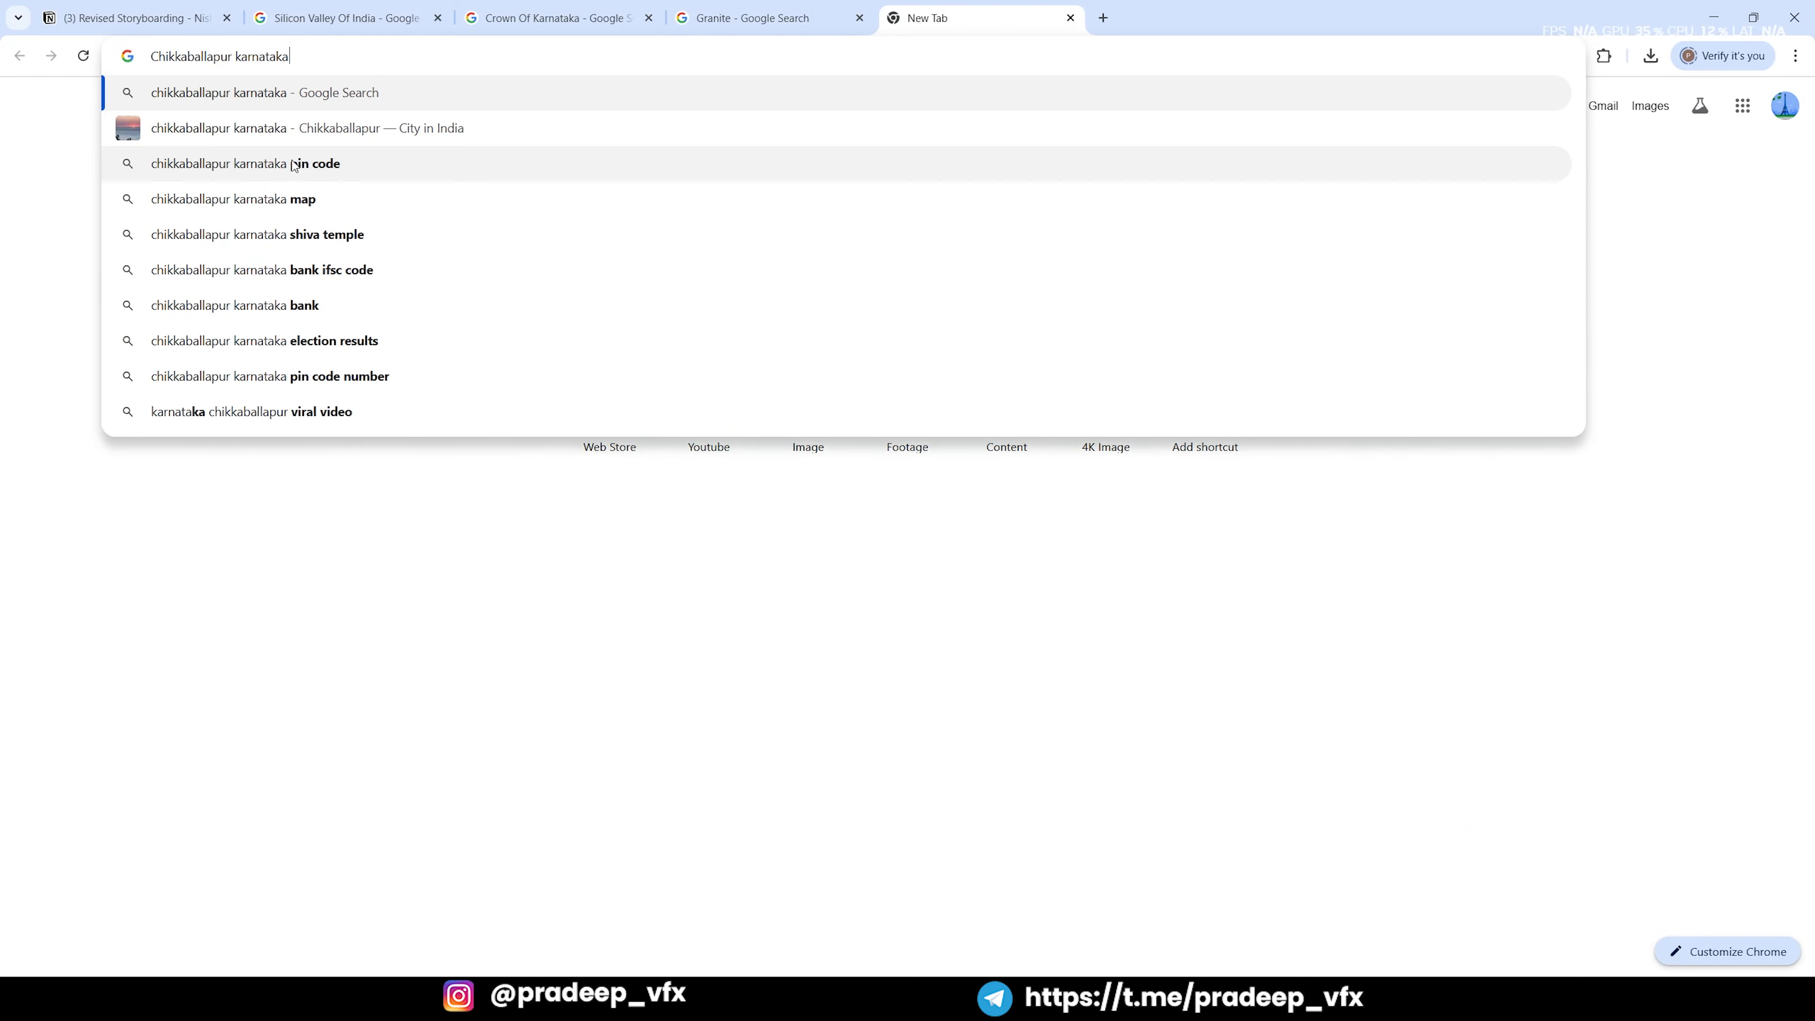
pyautogui.press('Return')
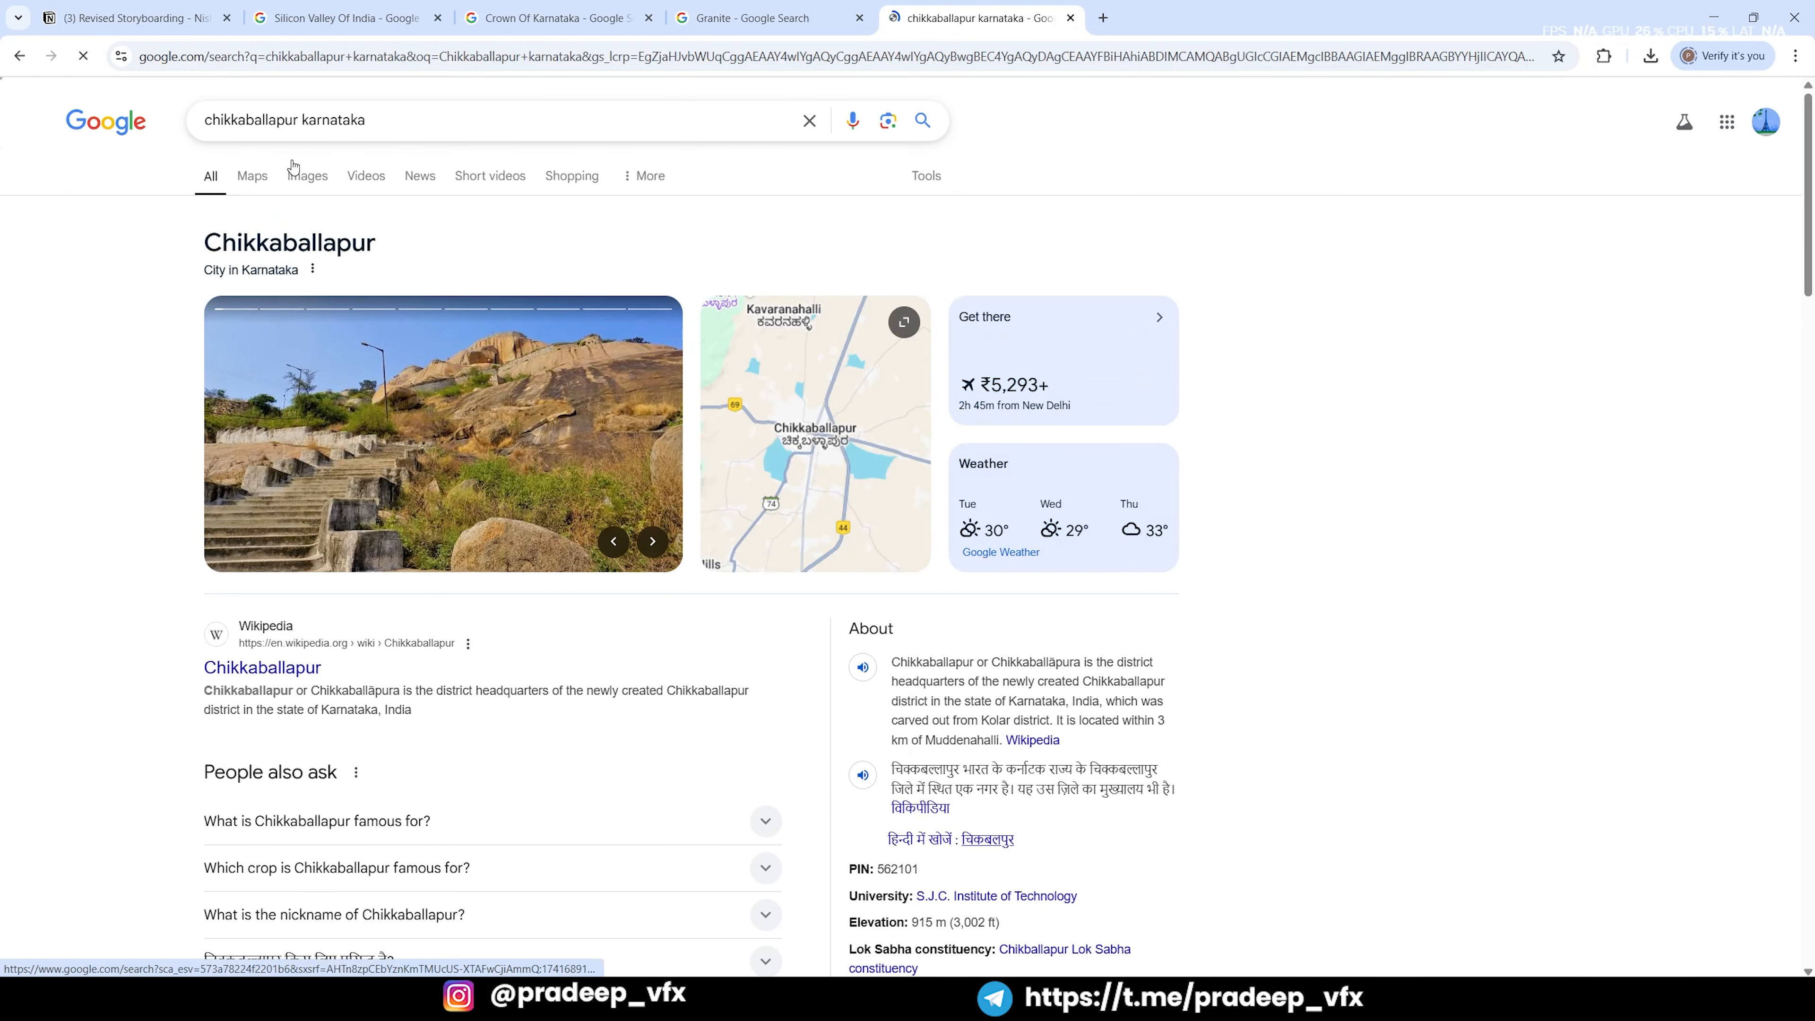
# Step: Copy the place name Chikkaballapur from the Google results and search for it in GEOlayers in After Effects
pyautogui.moveTo(212, 241); pyautogui.dragTo(375, 241)
pyautogui.hotkey('ctrl', 'c')
pyautogui.hotkey('alt', 'Tab')
pyautogui.click(1577, 147)
pyautogui.hotkey('ctrl', 'v')
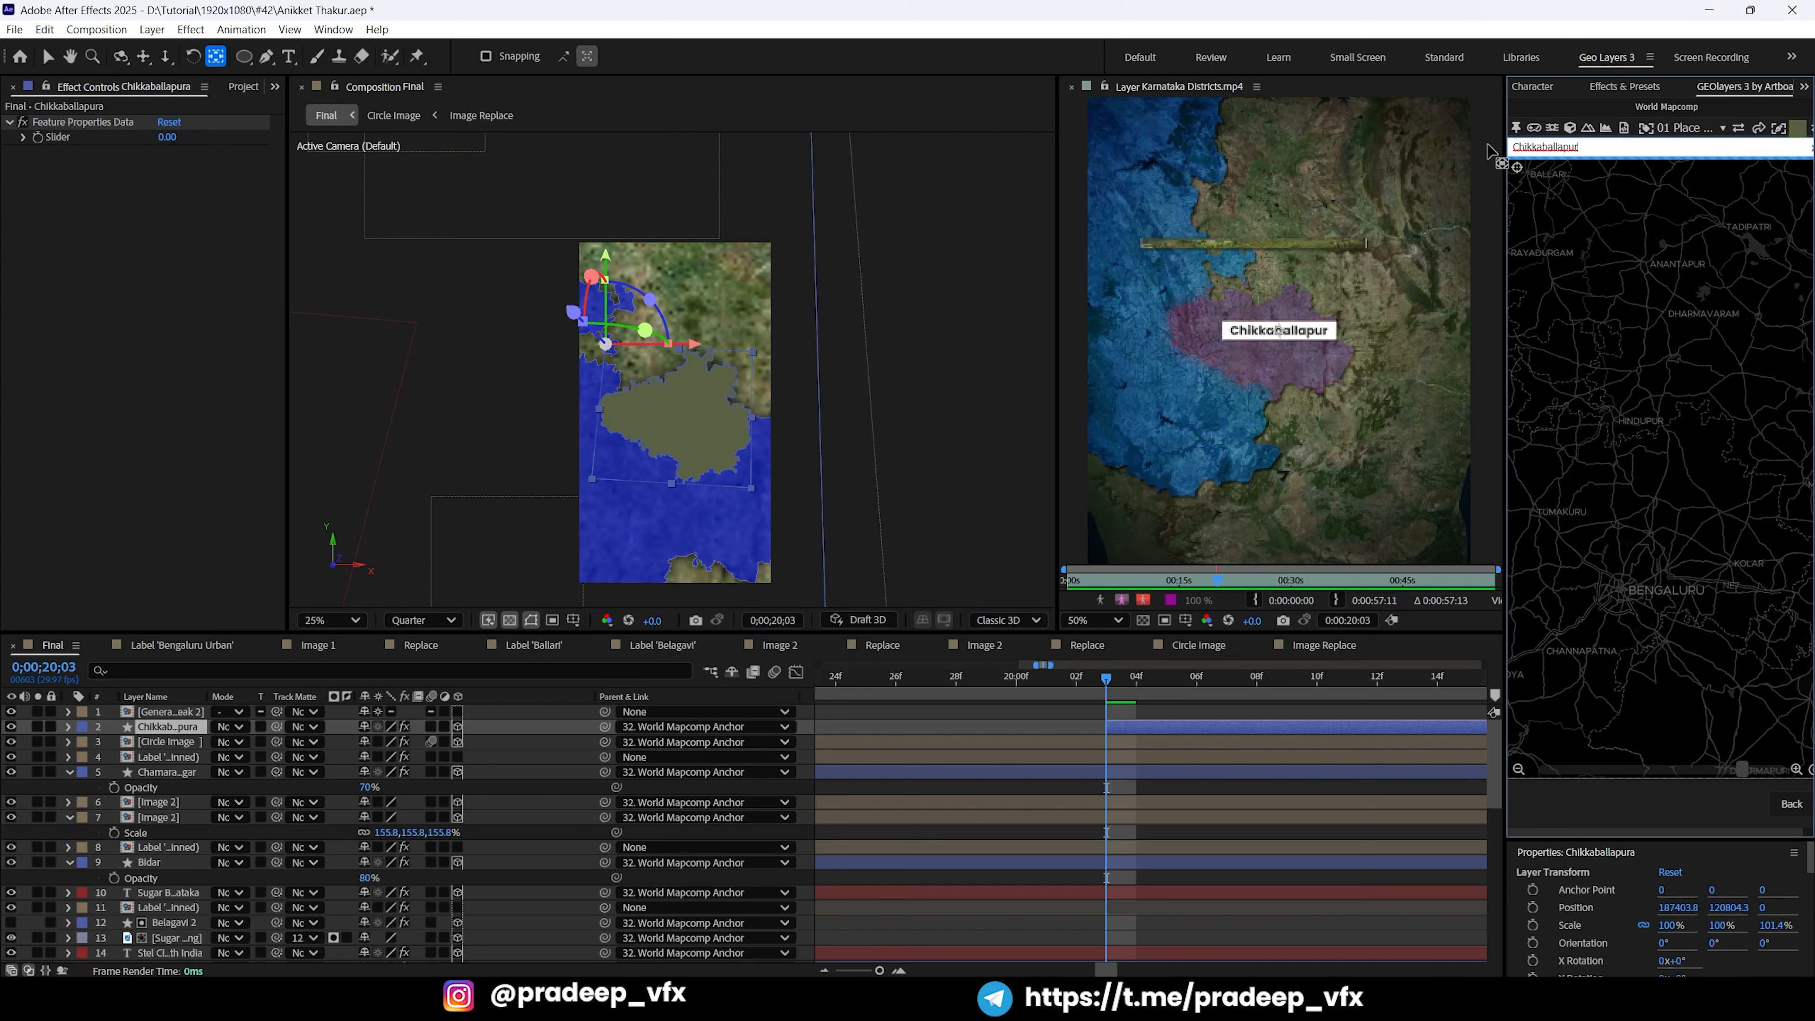
pyautogui.press('Return')
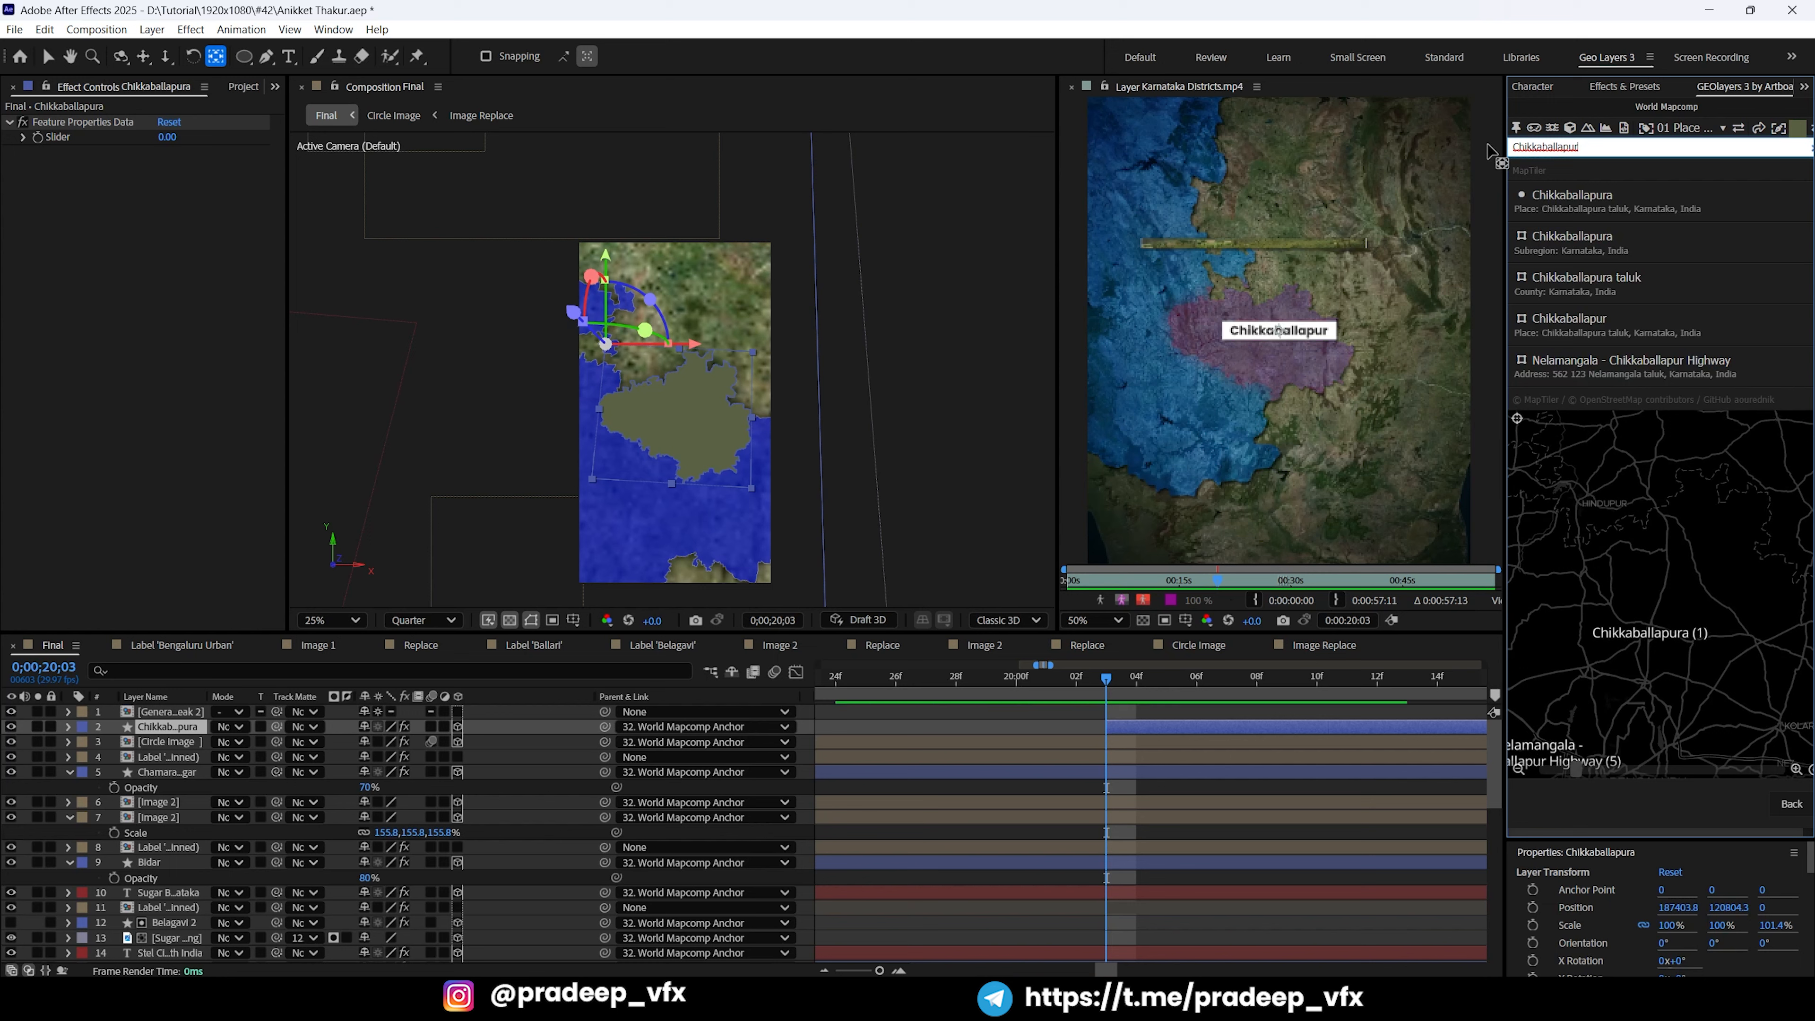
# Step: Try to add the Chikkaballapur place from the GEOlayers search results, and select the existing Chikkaballapura feature
pyautogui.moveTo(1541, 329)
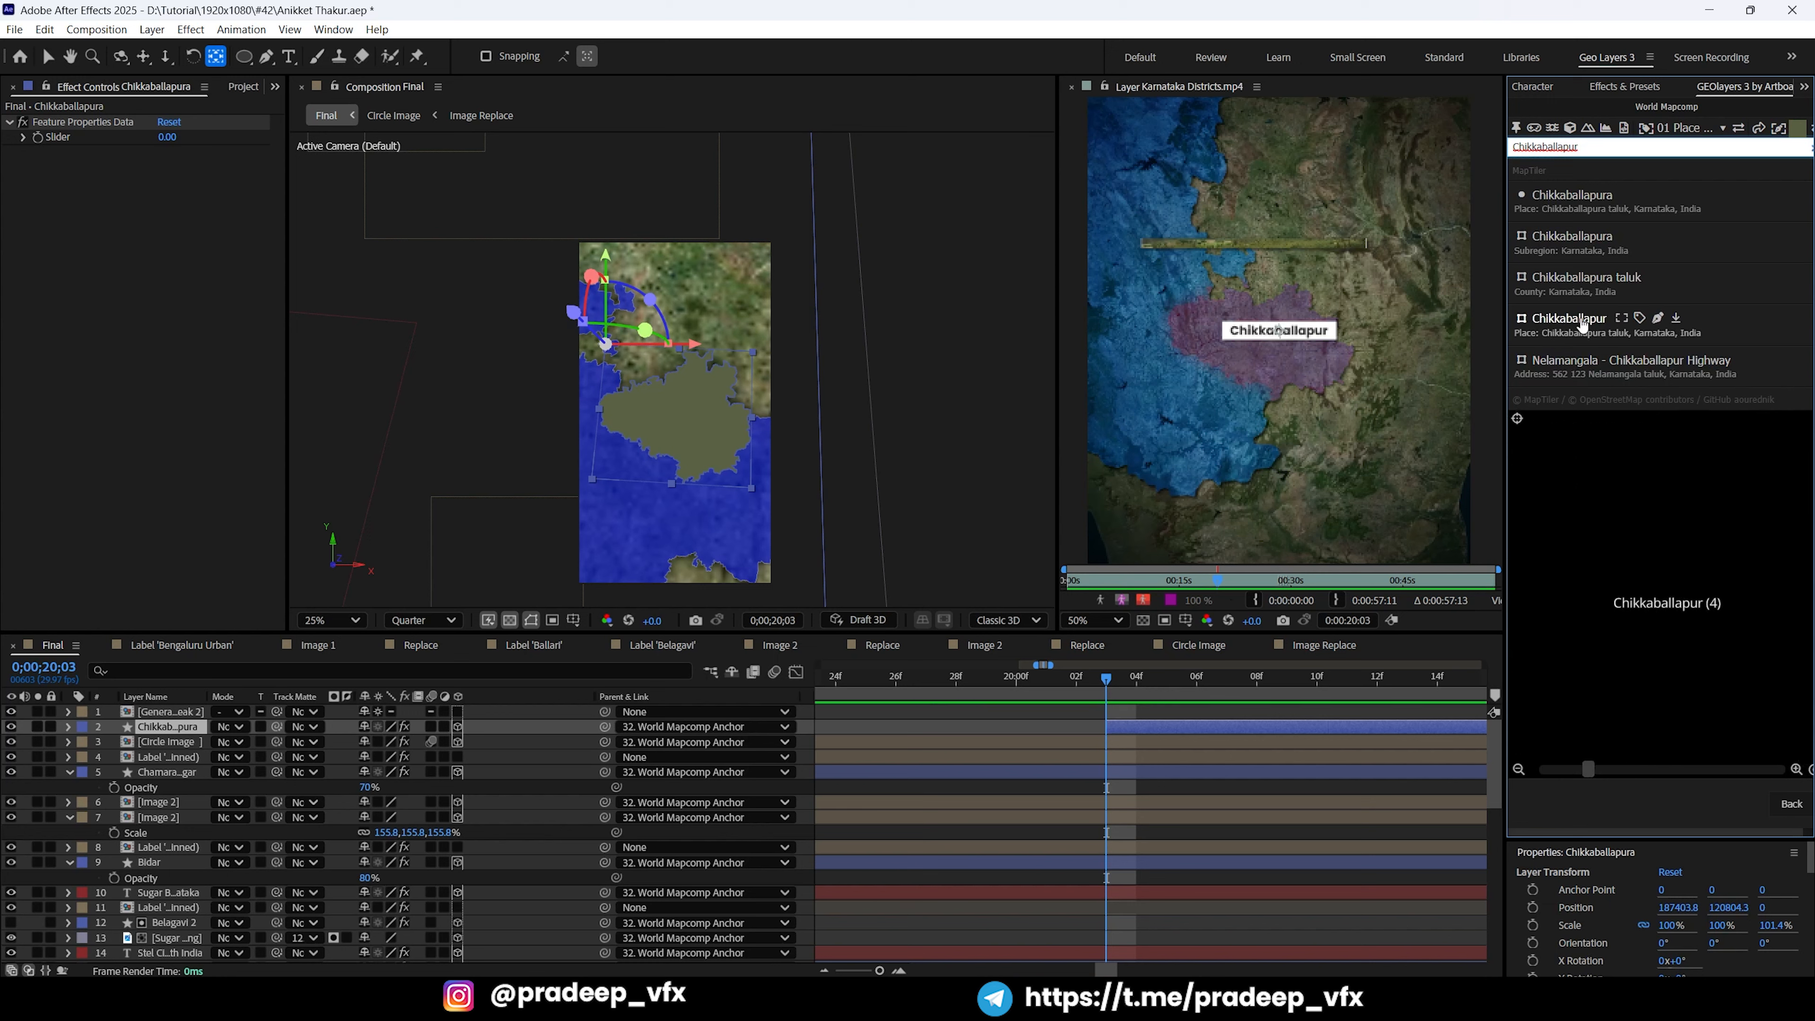
pyautogui.click(1675, 319)
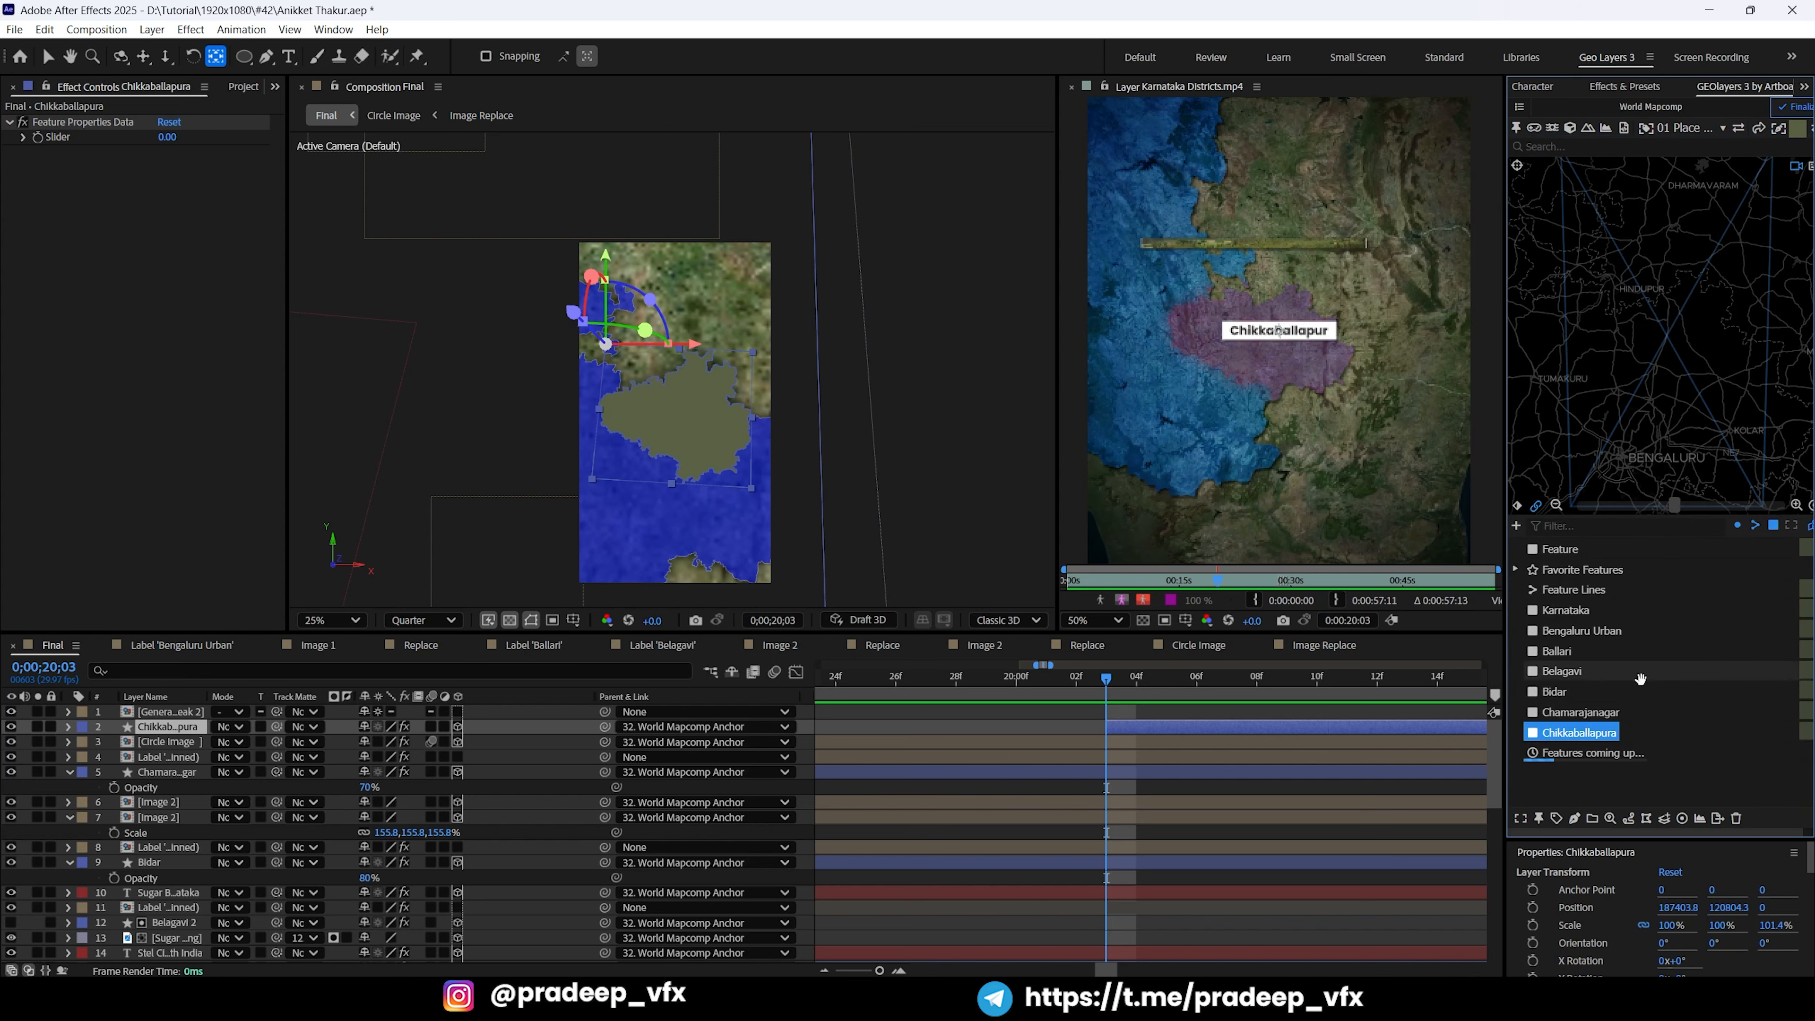
pyautogui.click(1594, 754)
pyautogui.click(1586, 732)
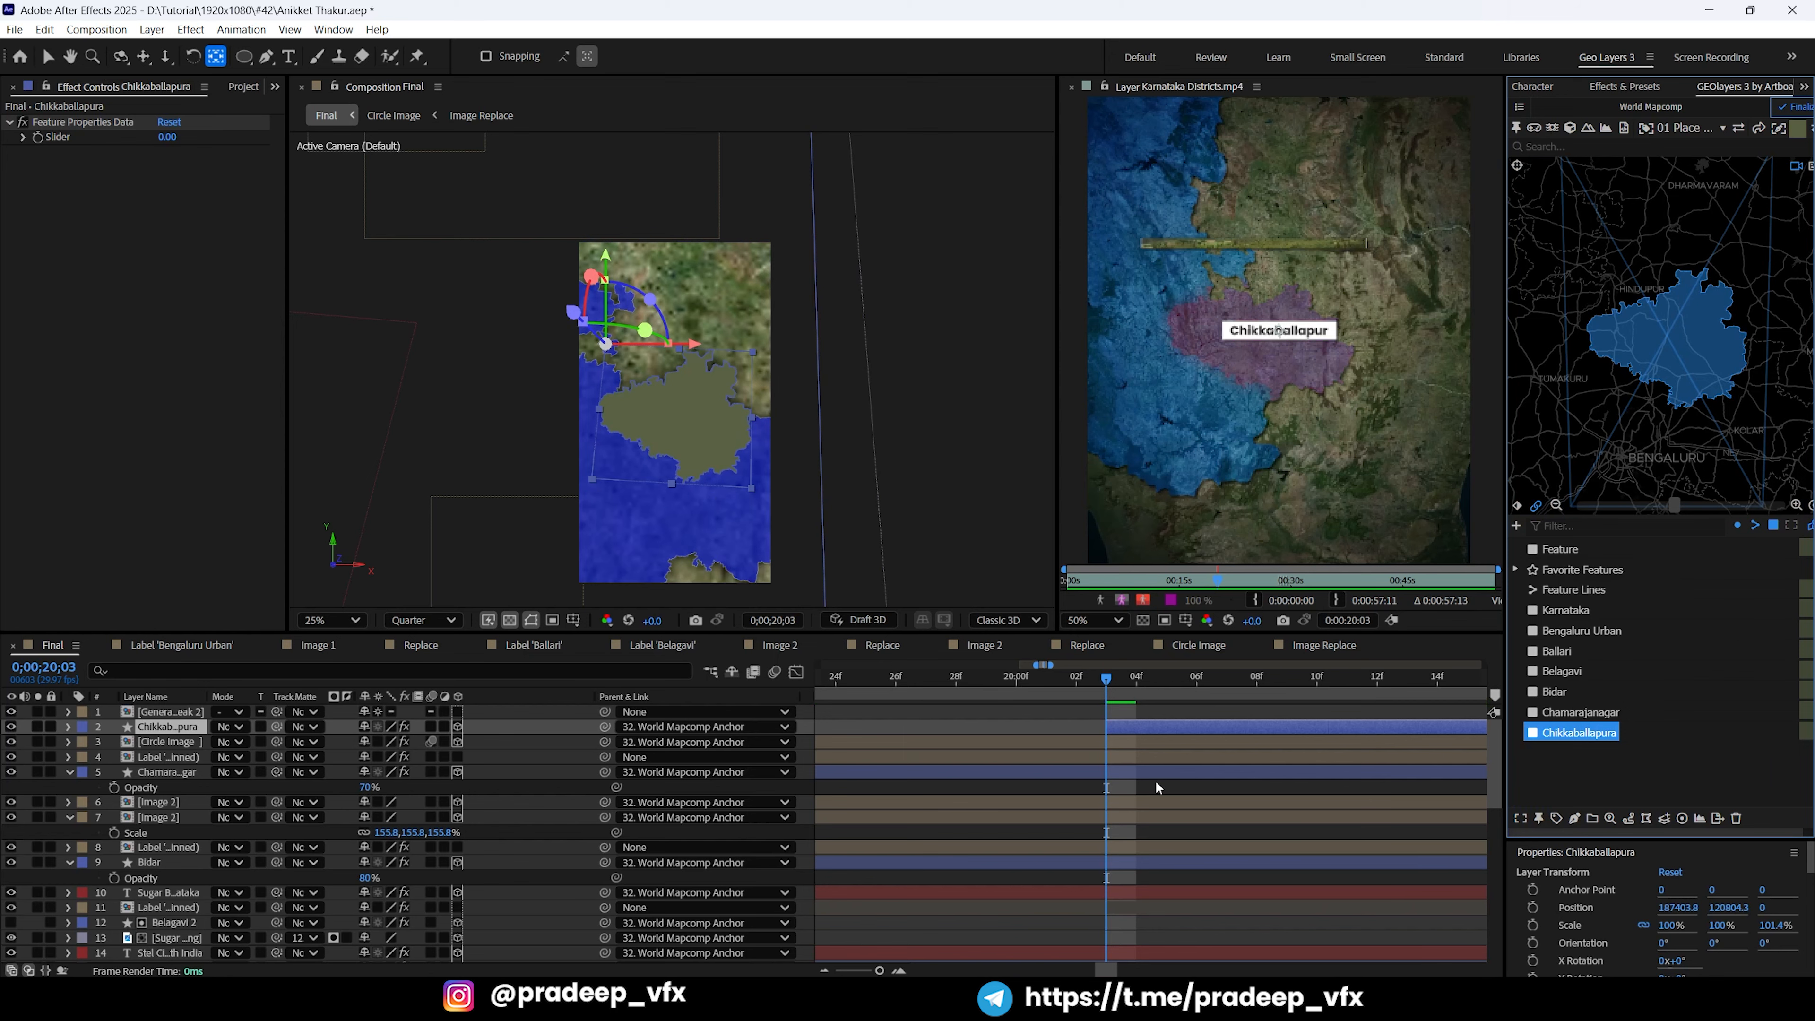
# Step: Add a label for the Chikkaballapura district feature at 0;00;20;03, comparing with the Chikkaballapur label in the reference video
pyautogui.press('`')
pyautogui.press('`')
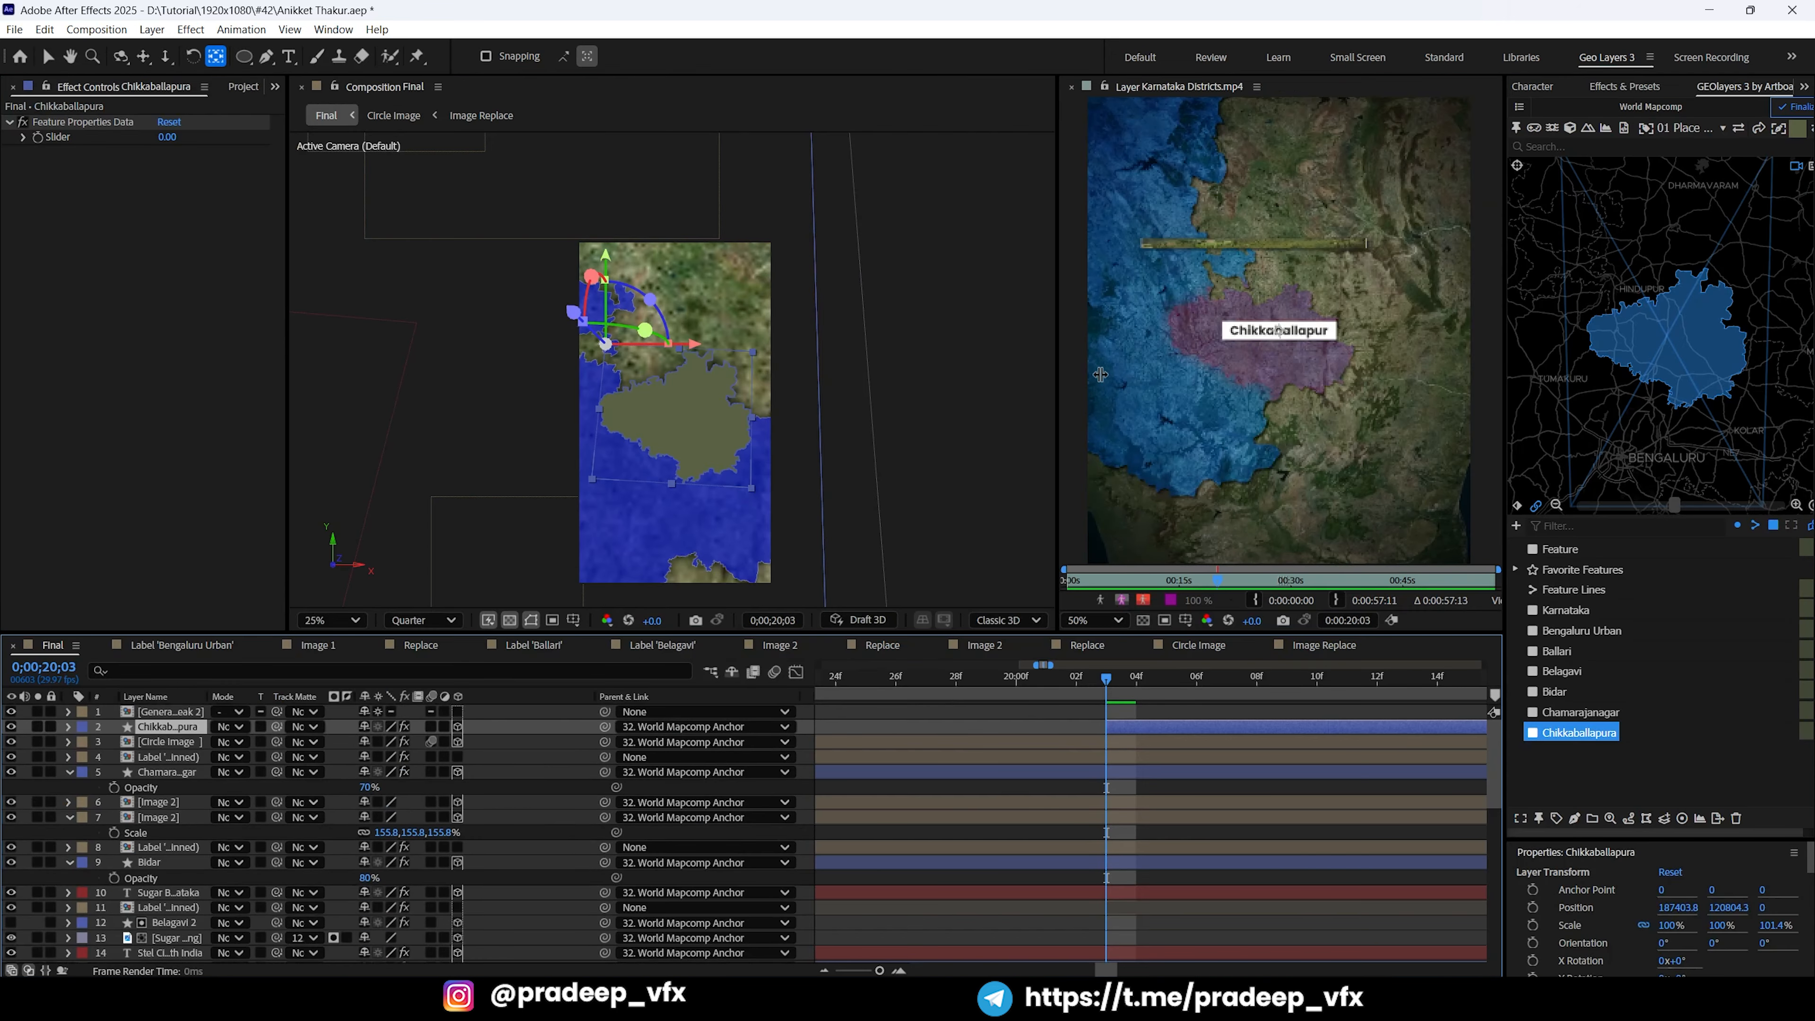
pyautogui.scroll(1, 1218, 357)
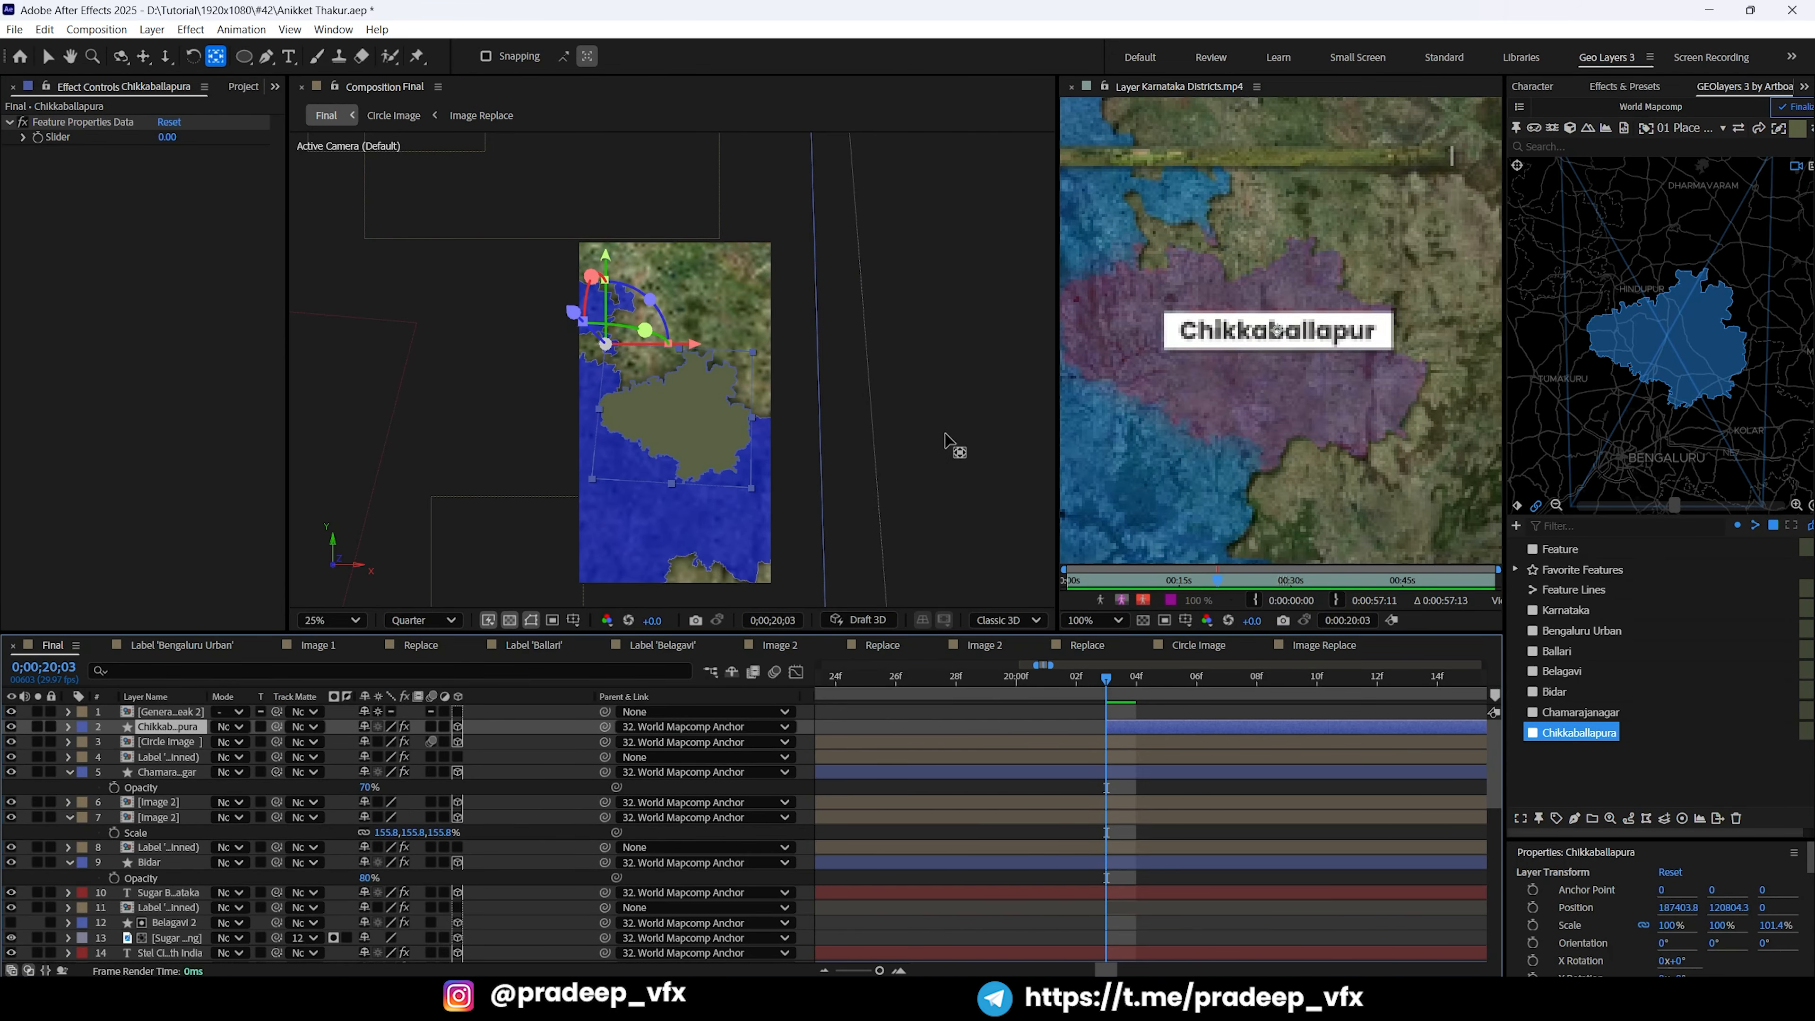
pyautogui.click(1555, 817)
pyautogui.moveTo(1218, 580); pyautogui.dragTo(1222, 580)
pyautogui.scroll(-1, 1230, 477)
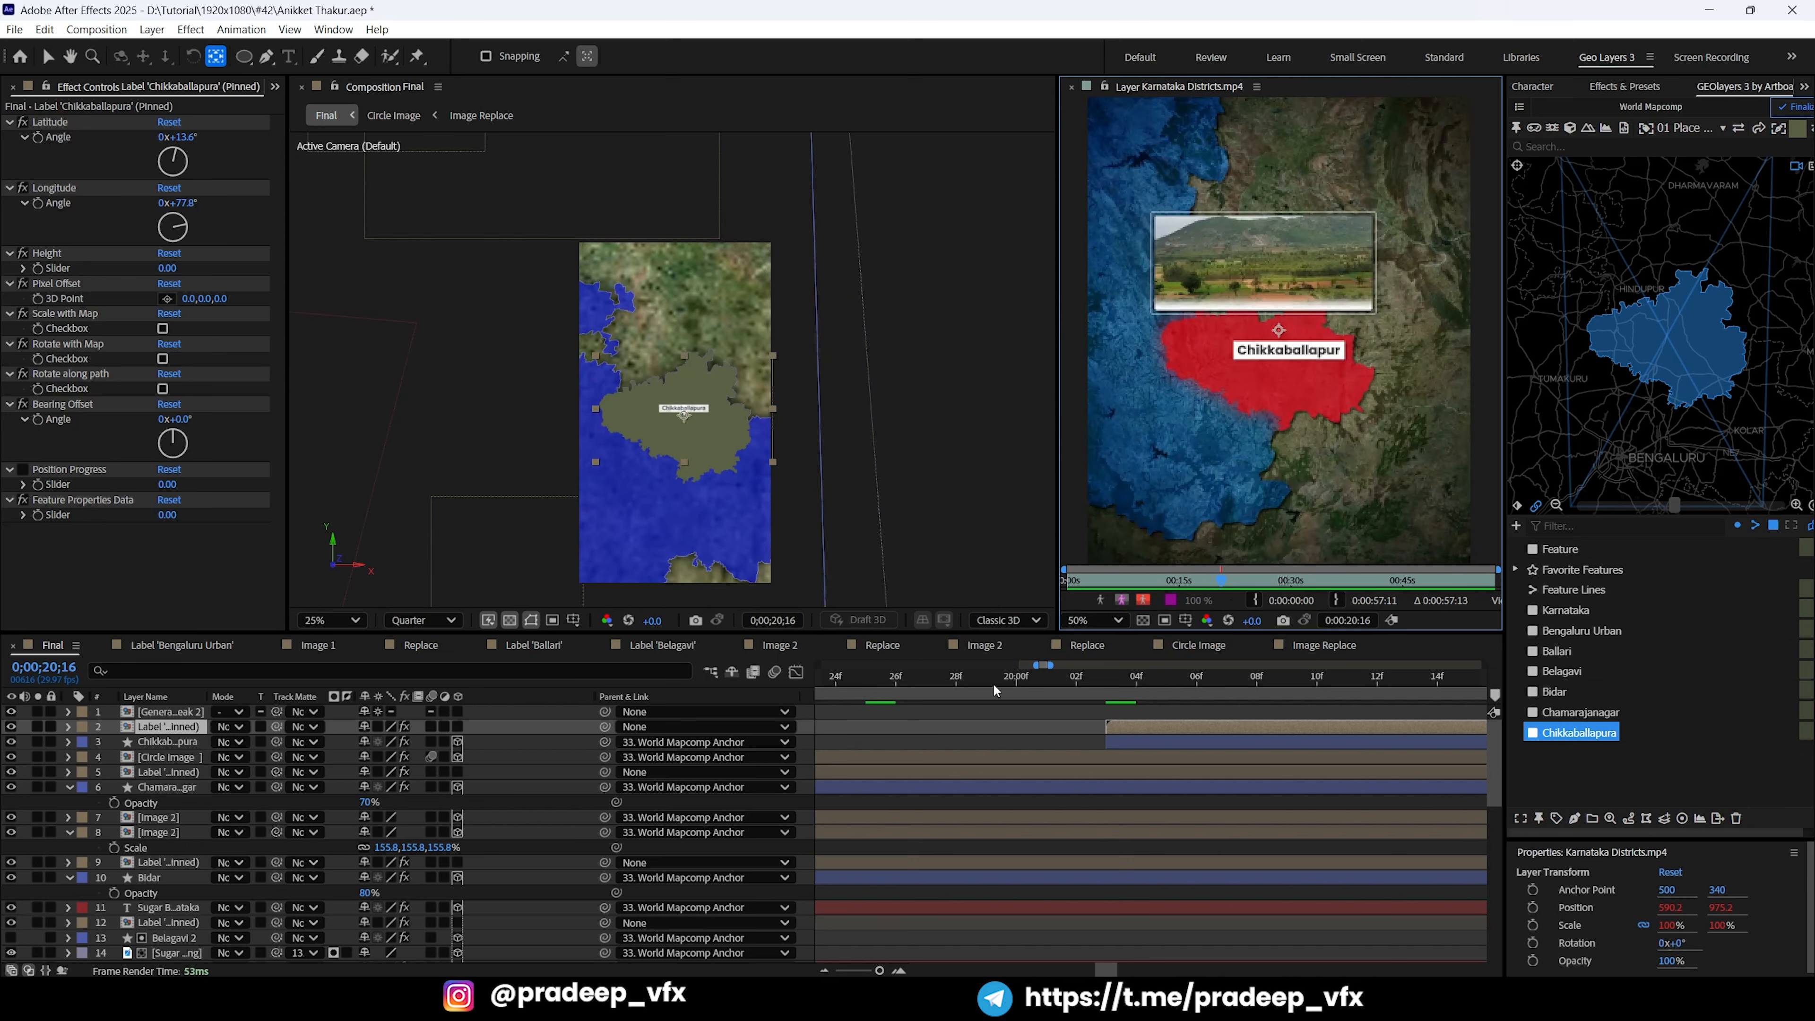
# Step: Play back the transition into the Chikkaballapura scene from 0;00;20;02 and check the map keyframes in the timeline
pyautogui.click(1079, 678)
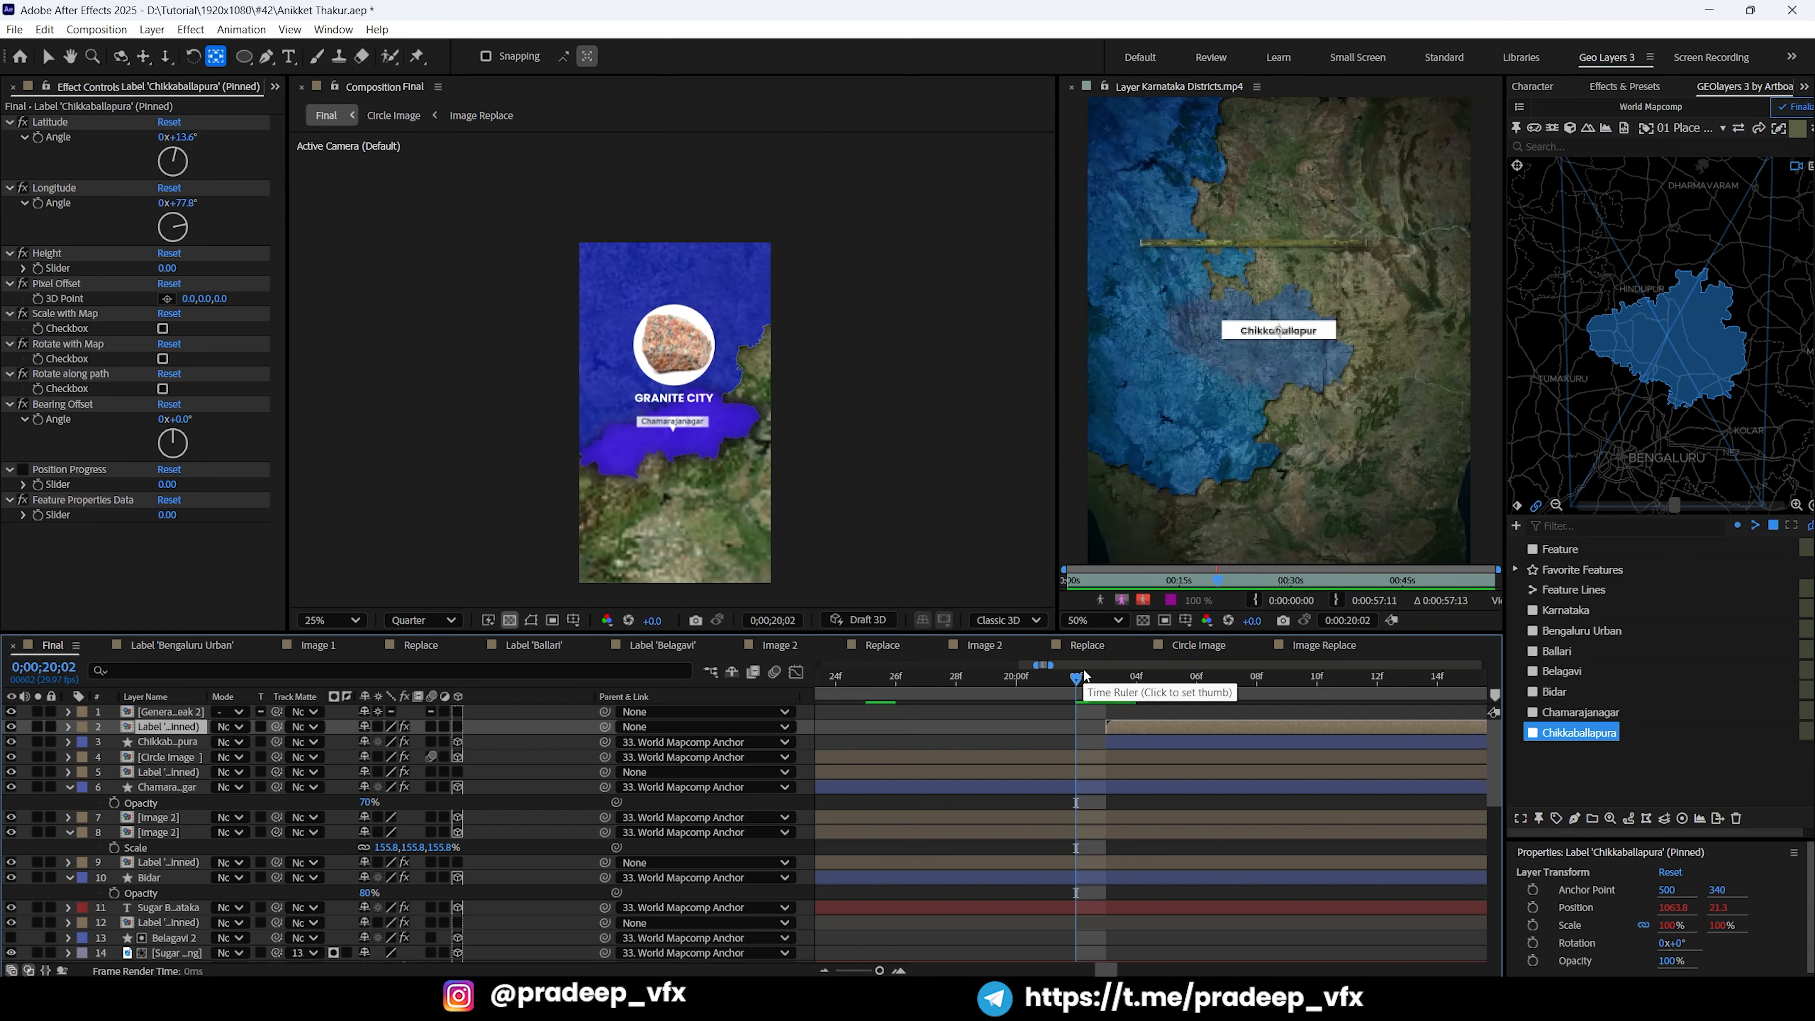
pyautogui.press('space')
pyautogui.press('`')
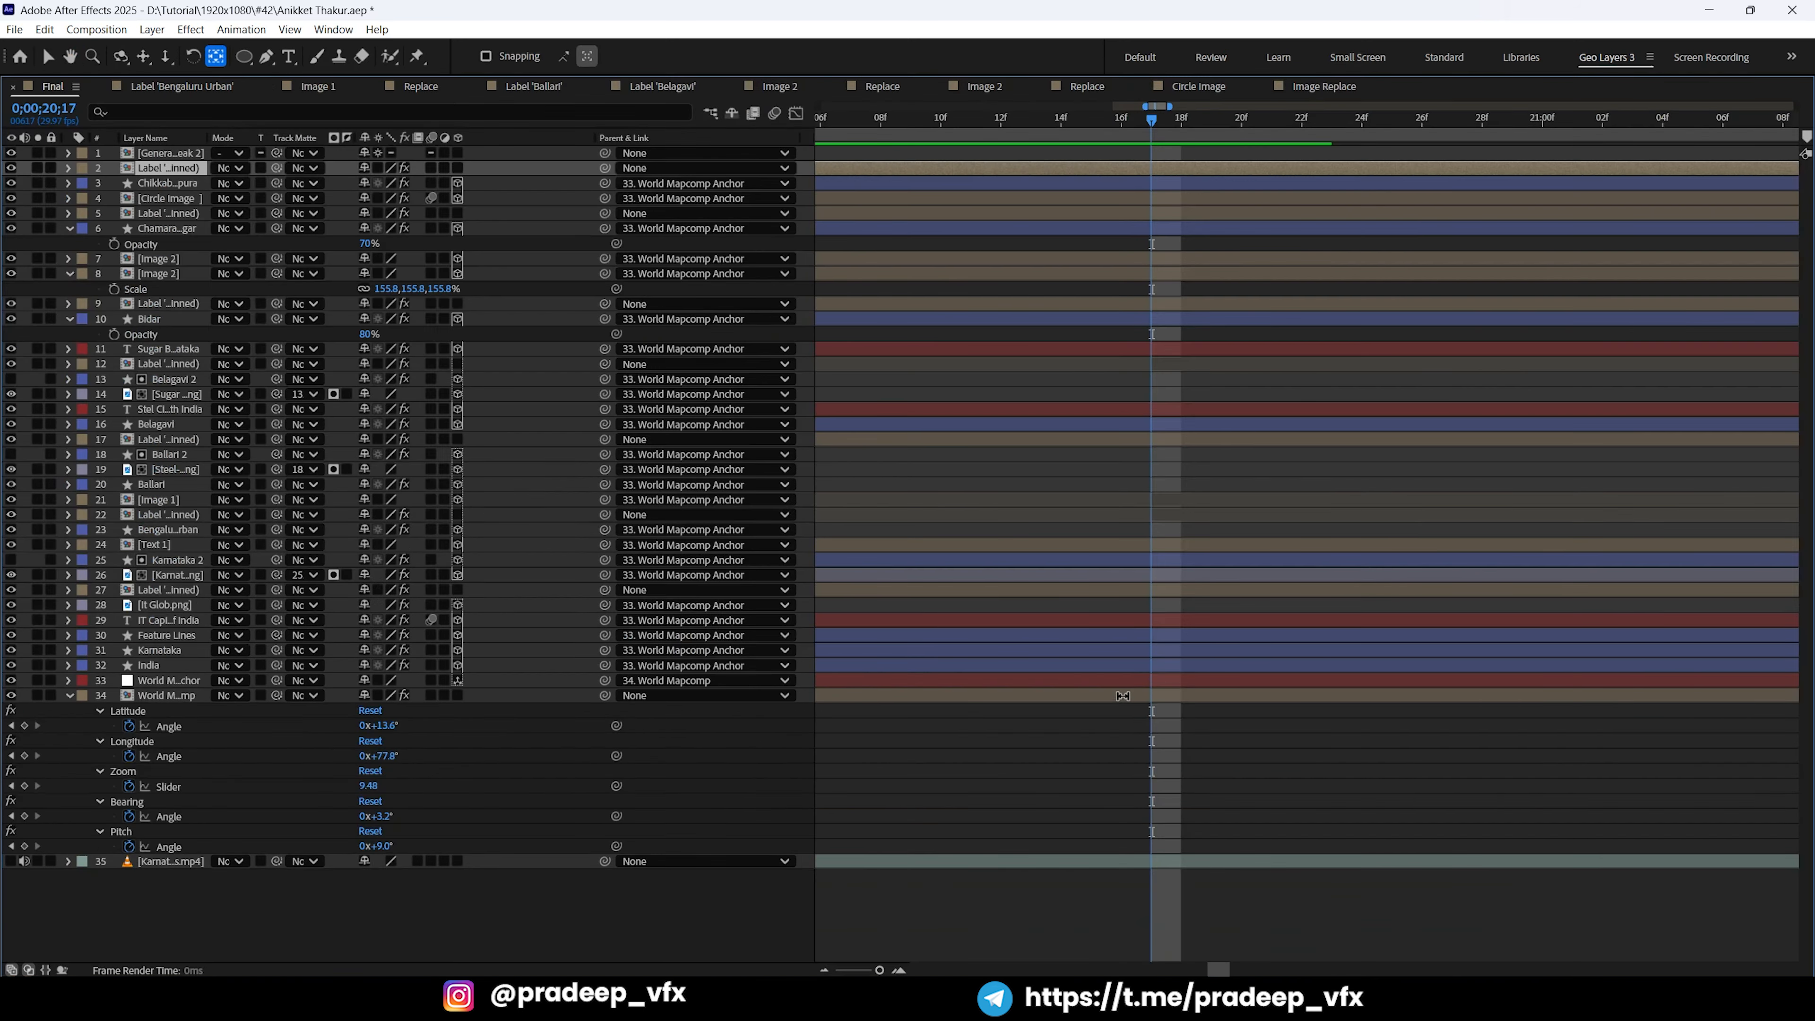
pyautogui.press('`')
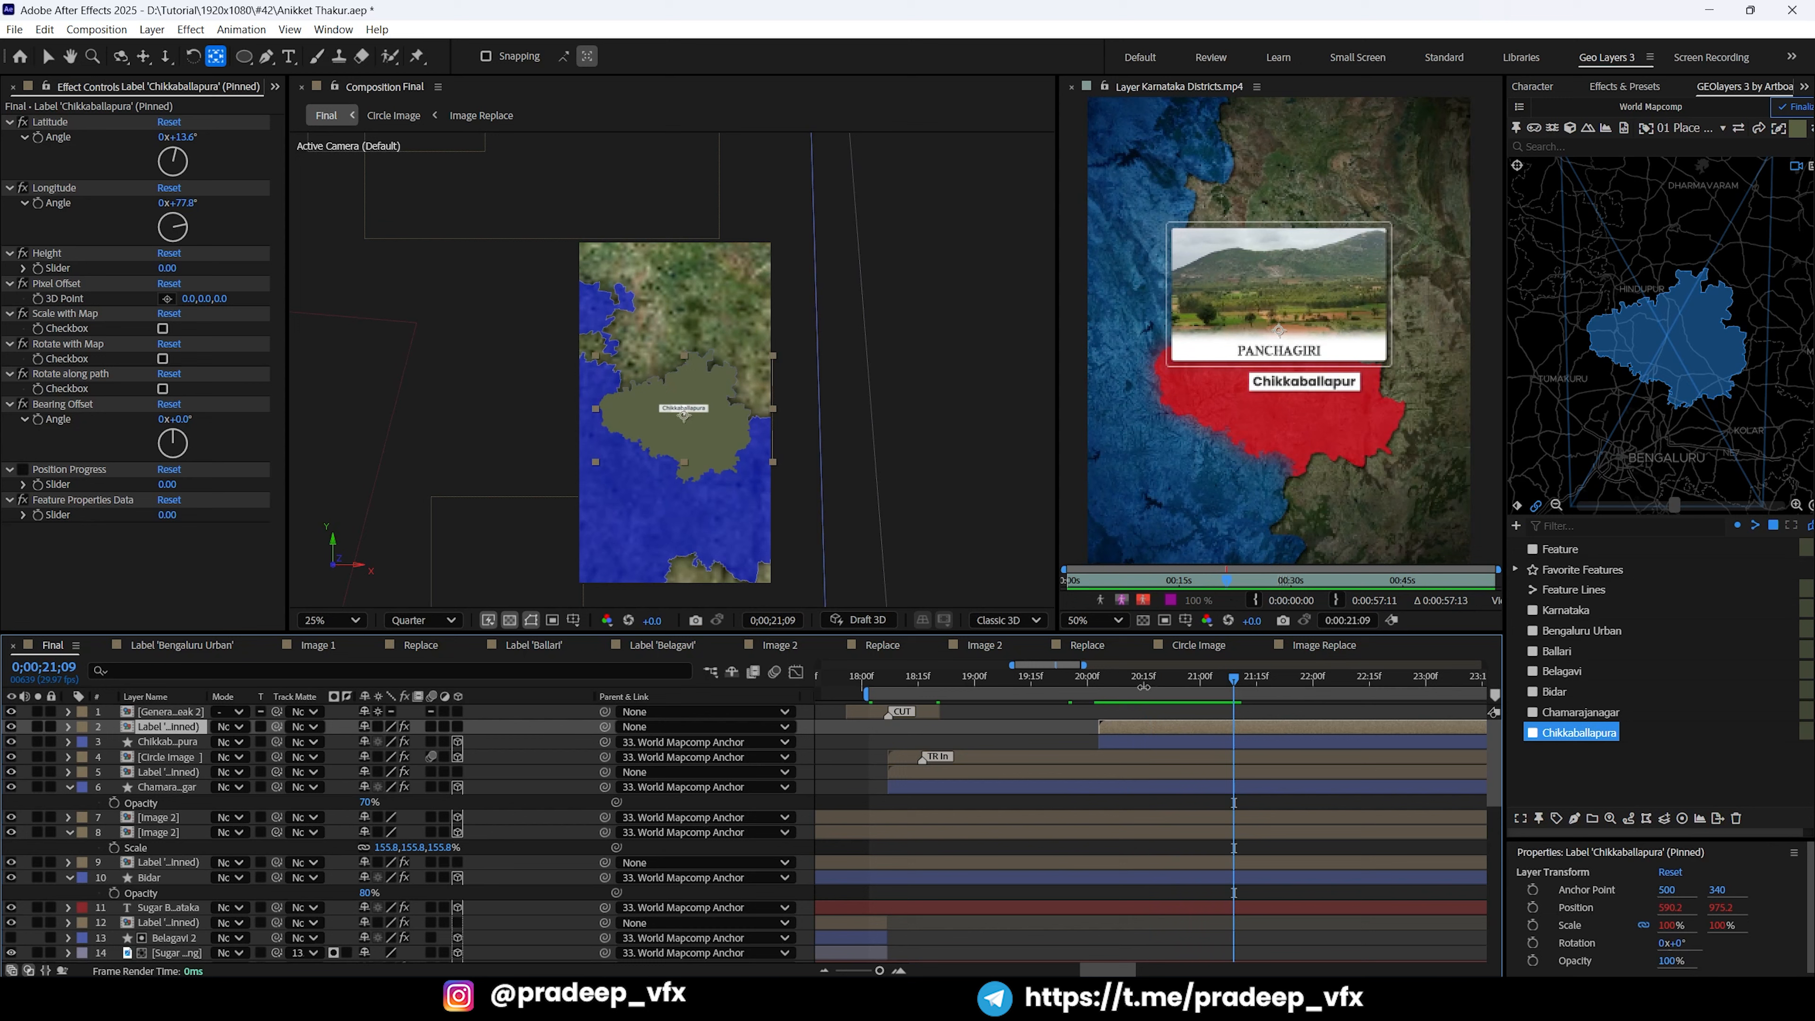
pyautogui.click(1104, 681)
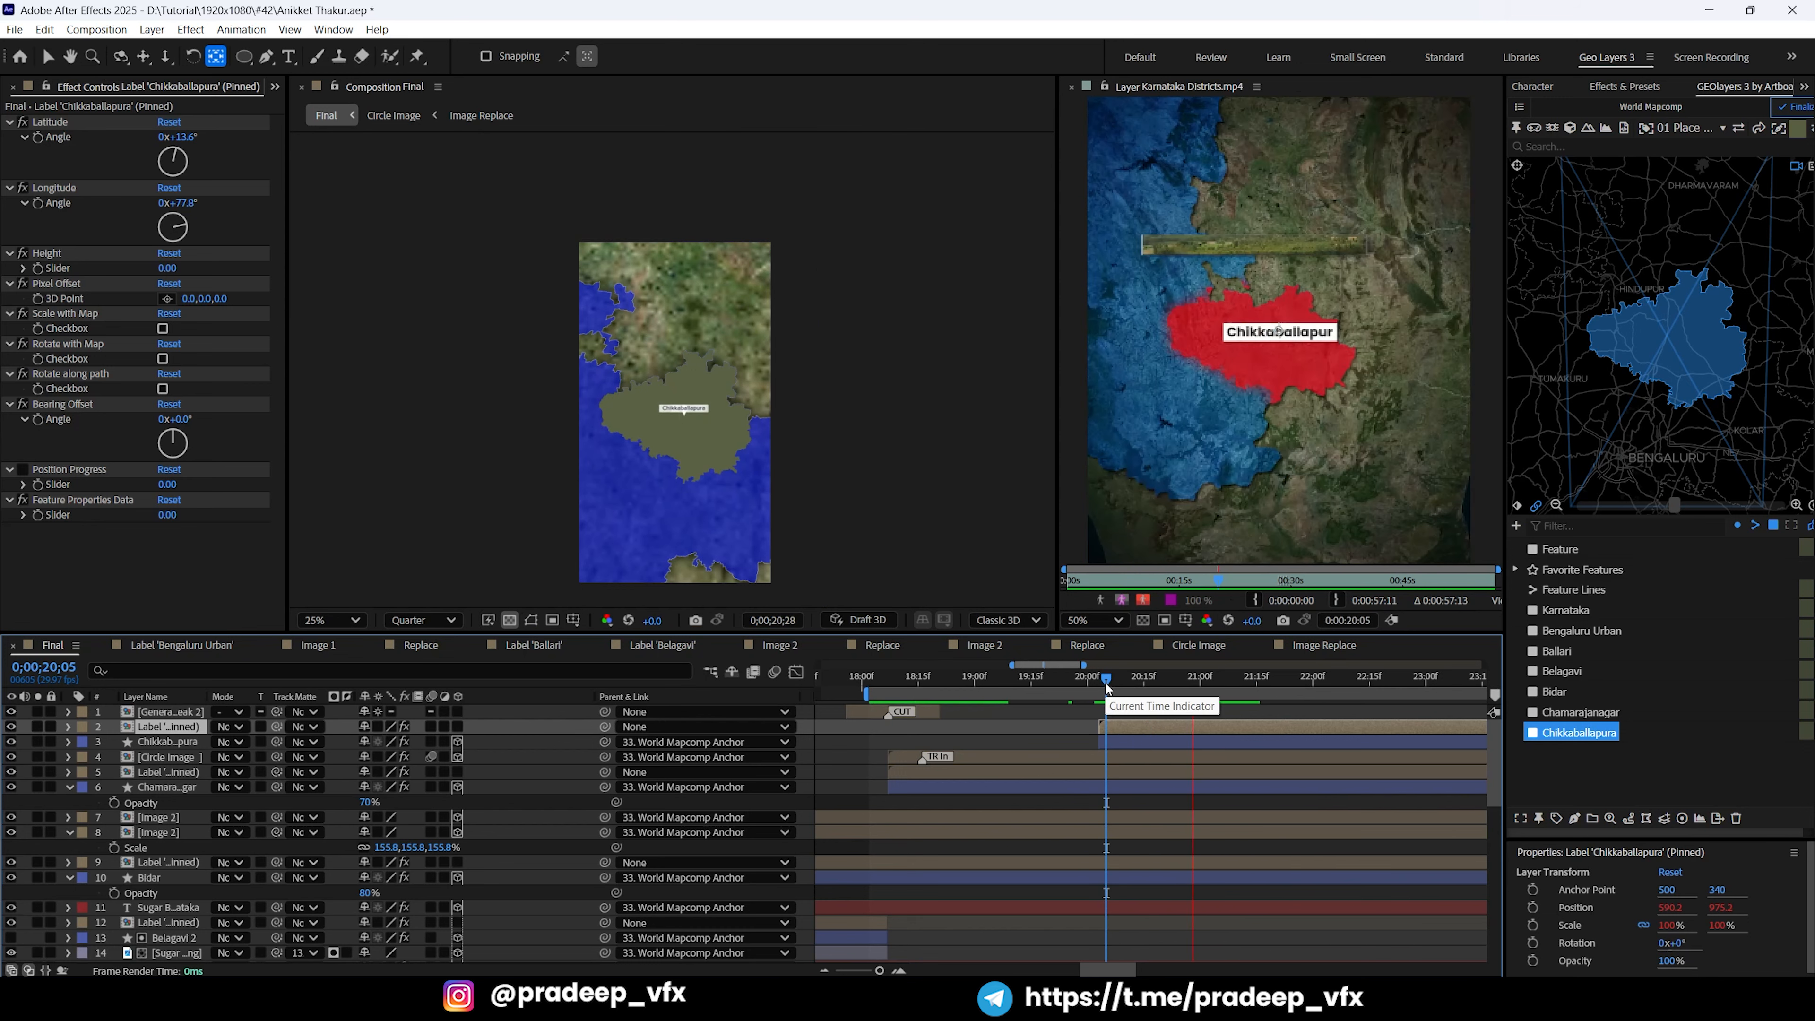
pyautogui.press('space')
pyautogui.press('`')
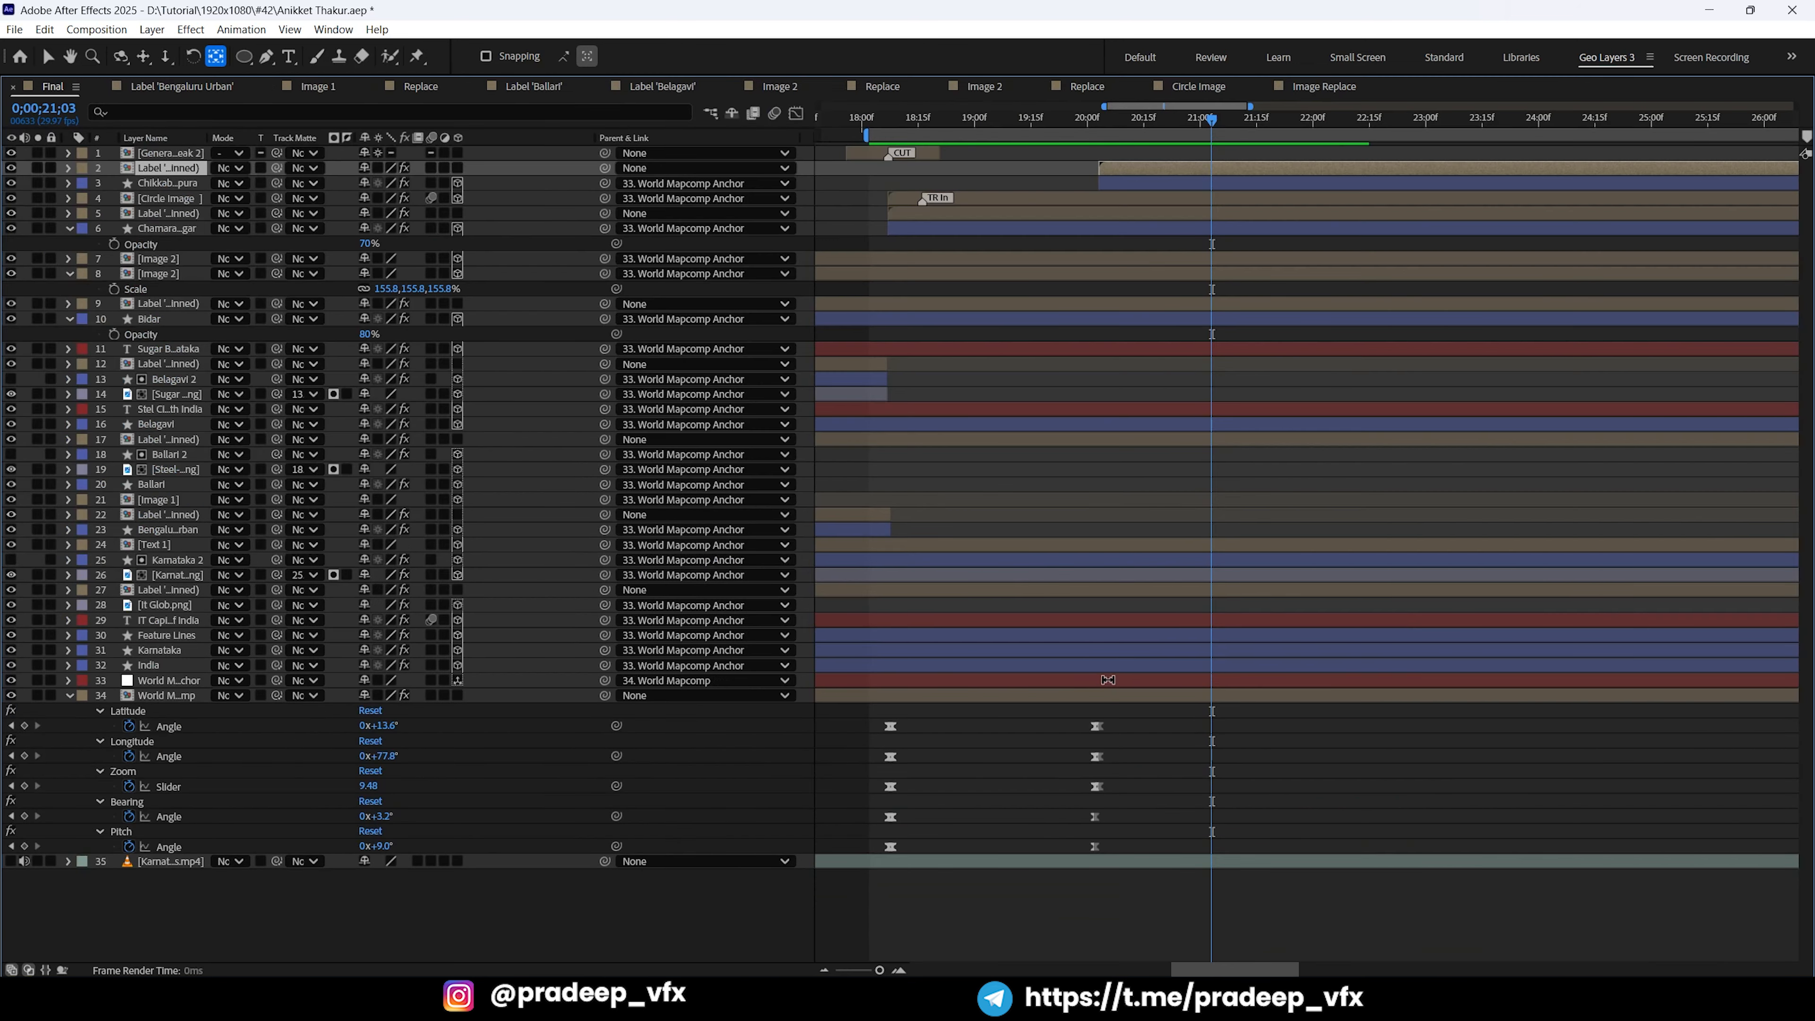
# Step: At the map keyframes at 0;00;20;03, zoom the map view out slightly to 9.35
pyautogui.press('End')
pyautogui.press('j')
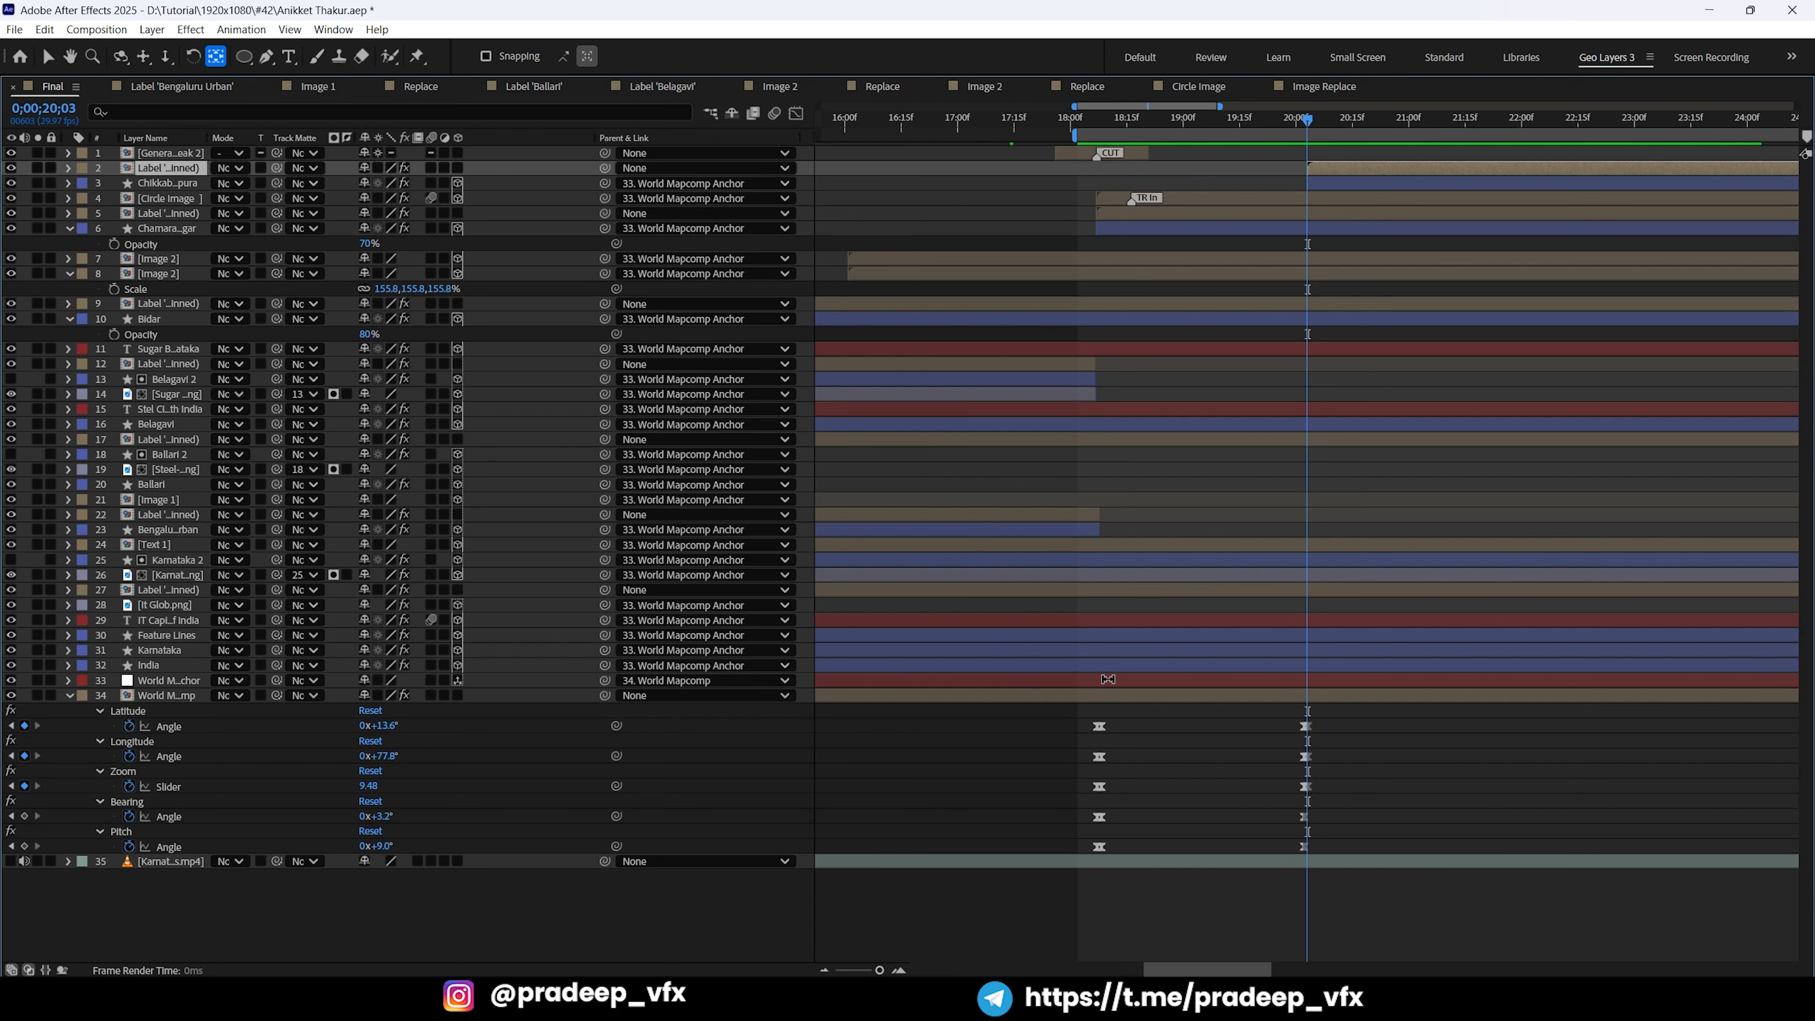
pyautogui.press('=')
pyautogui.press('=')
pyautogui.press('=')
pyautogui.press('=')
pyautogui.press('`')
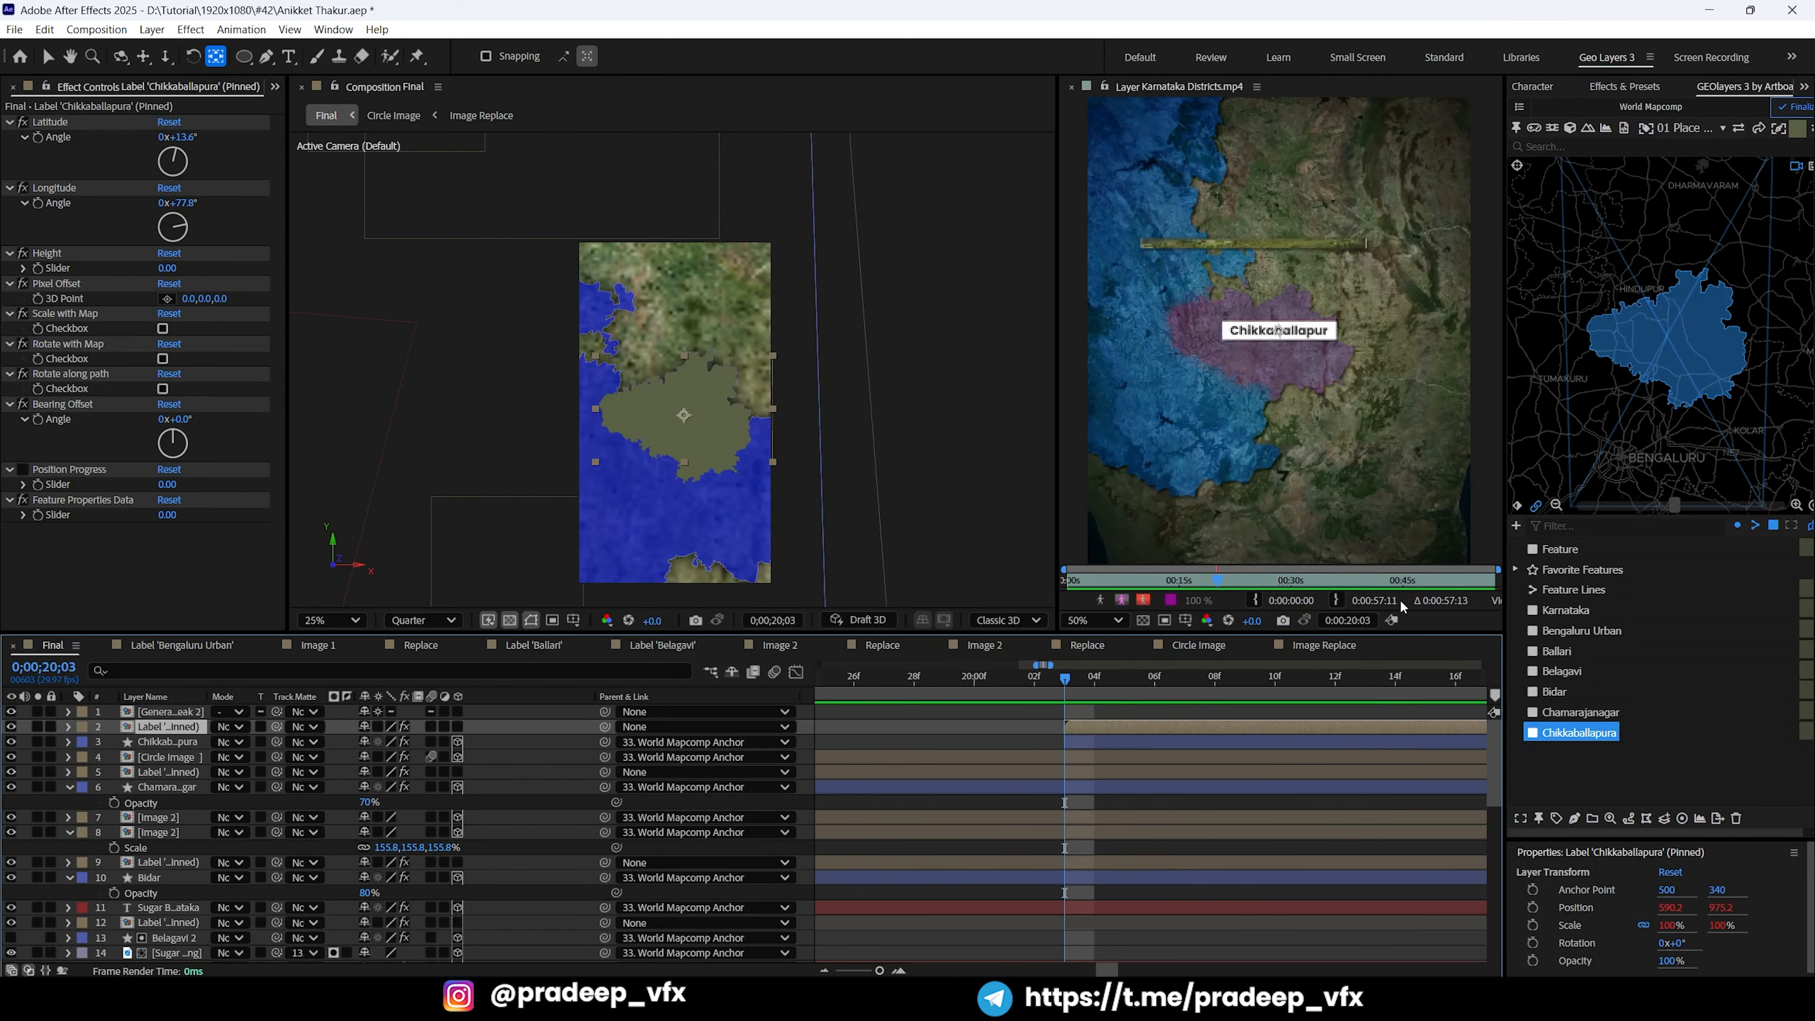
pyautogui.moveTo(1679, 513); pyautogui.dragTo(1651, 507)
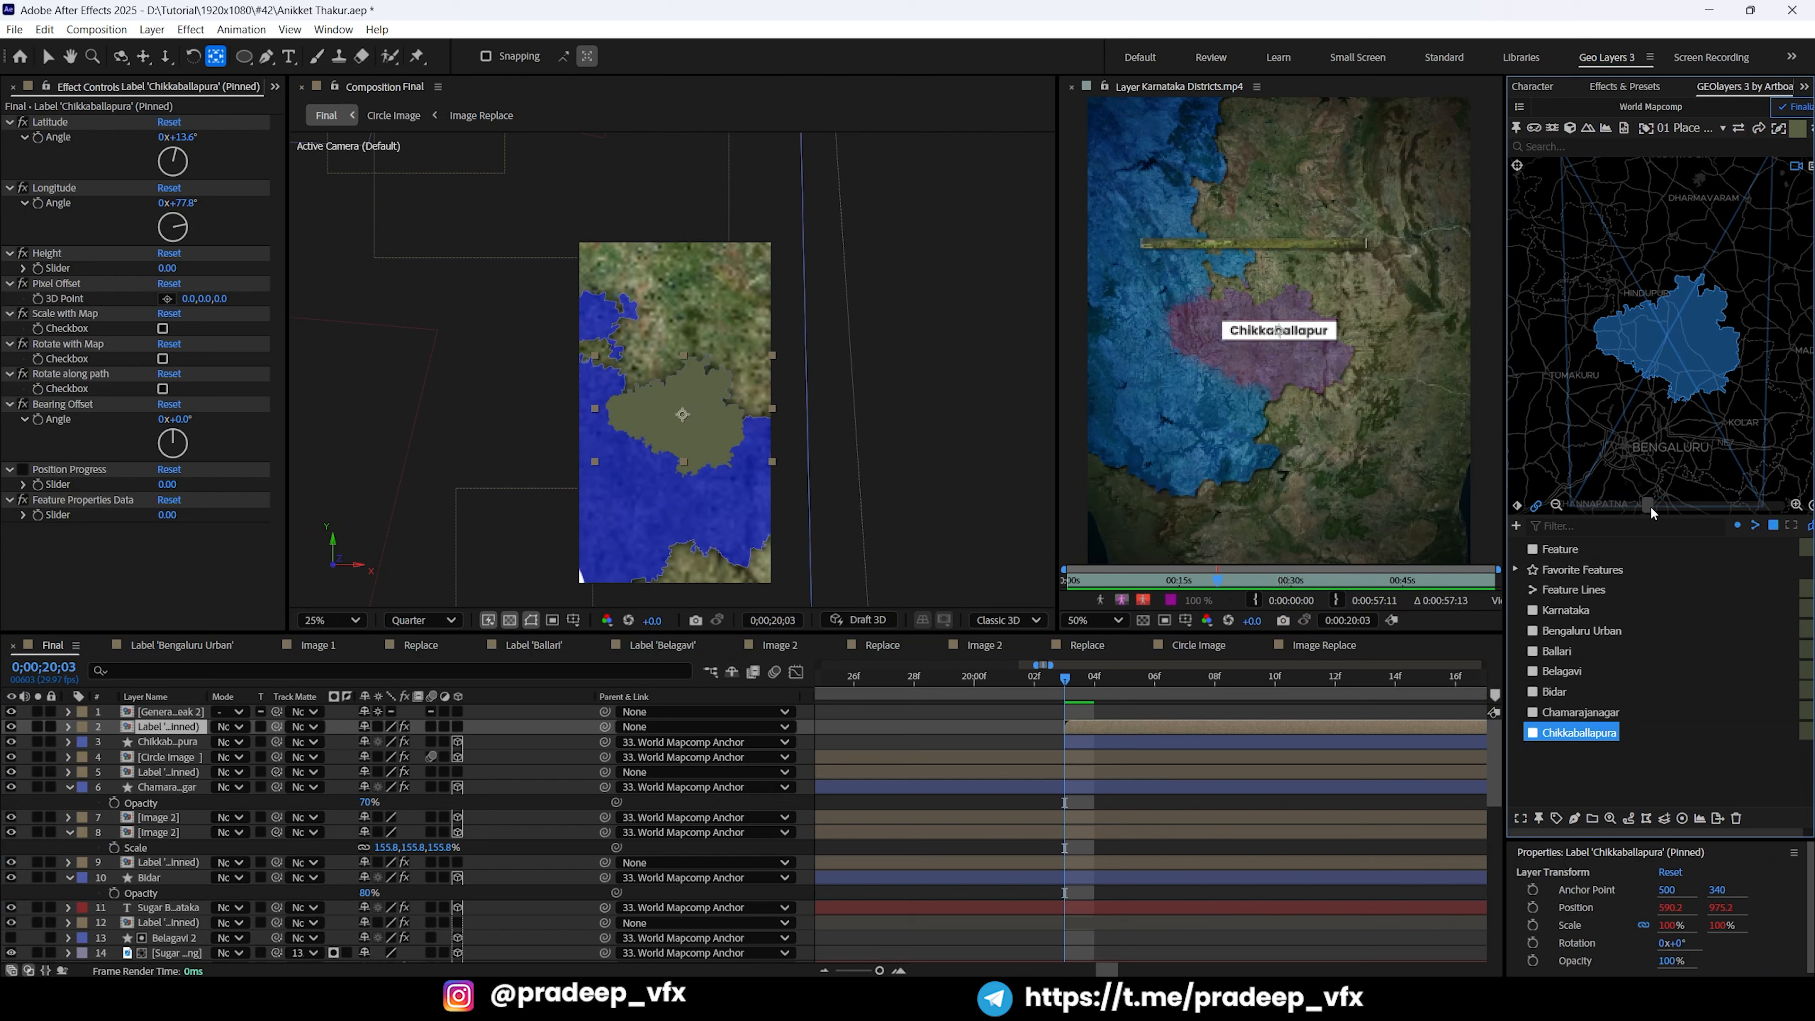
# Step: Split the Circle Image, Chamarajanagar label and Chamarajanagar district layers at 0;00;20;03 and delete the portions after the cut
pyautogui.click(582, 586)
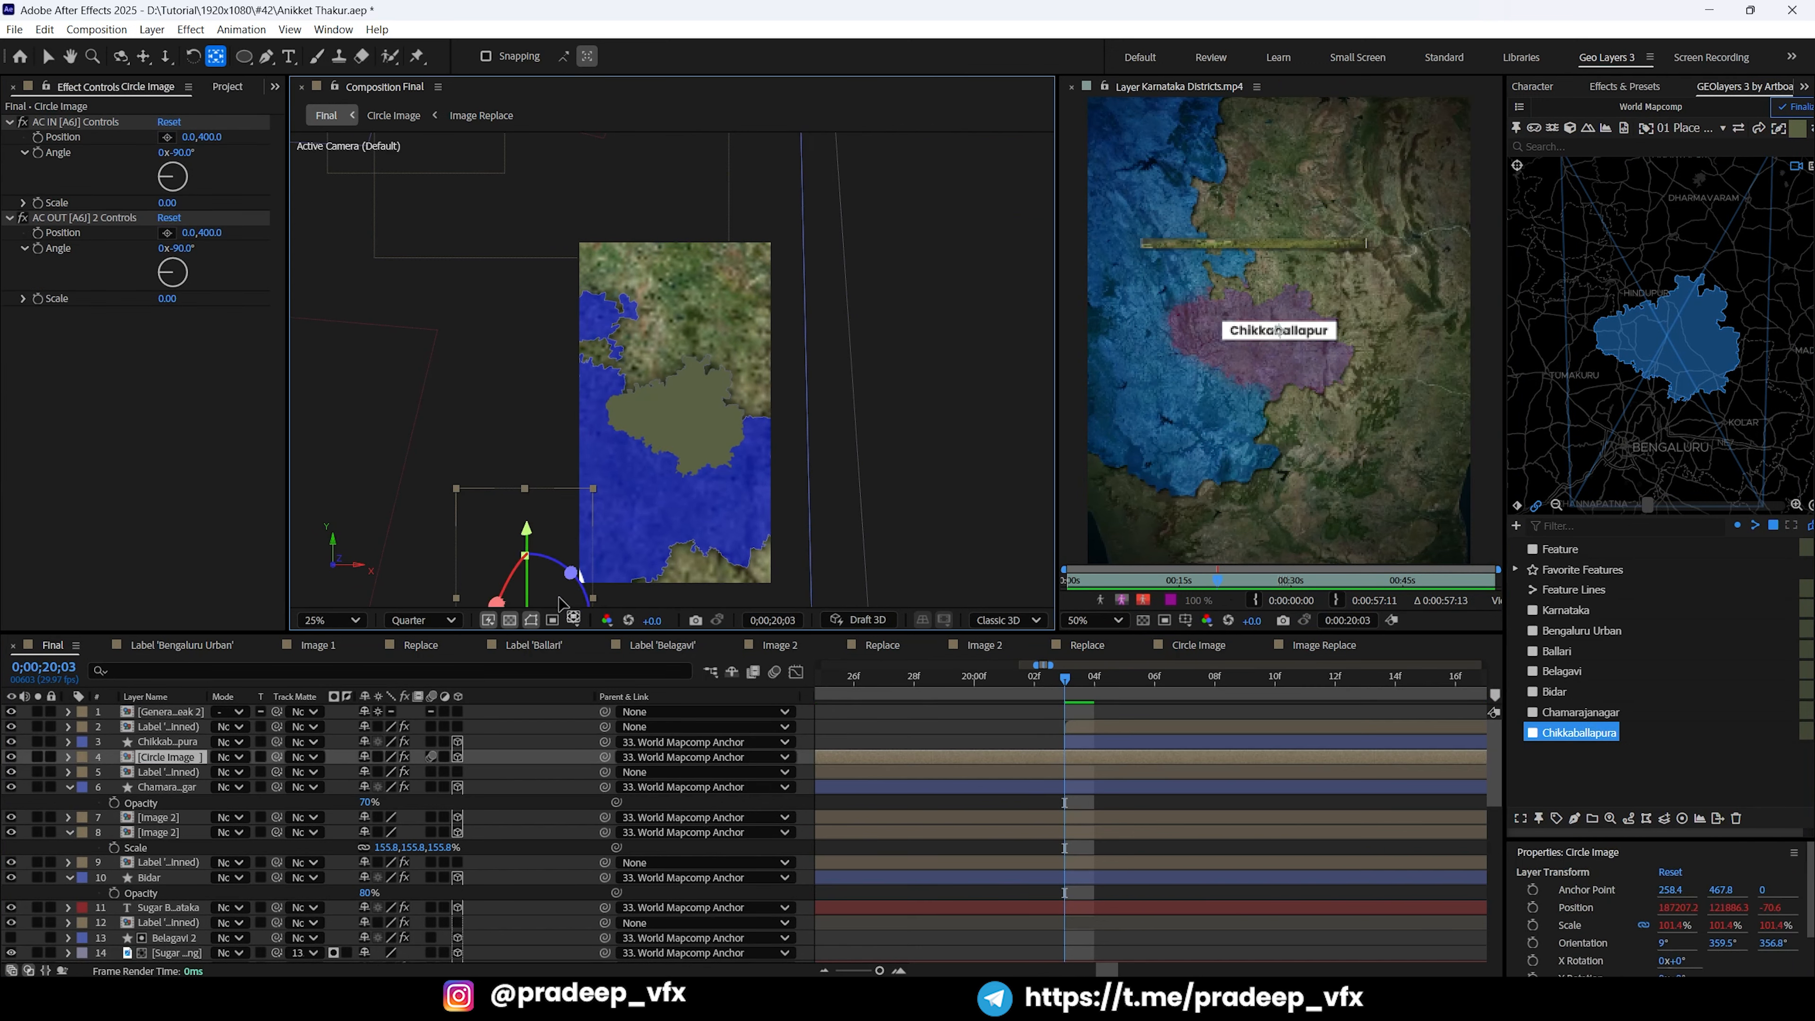
pyautogui.hotkey('ctrl', 'd')
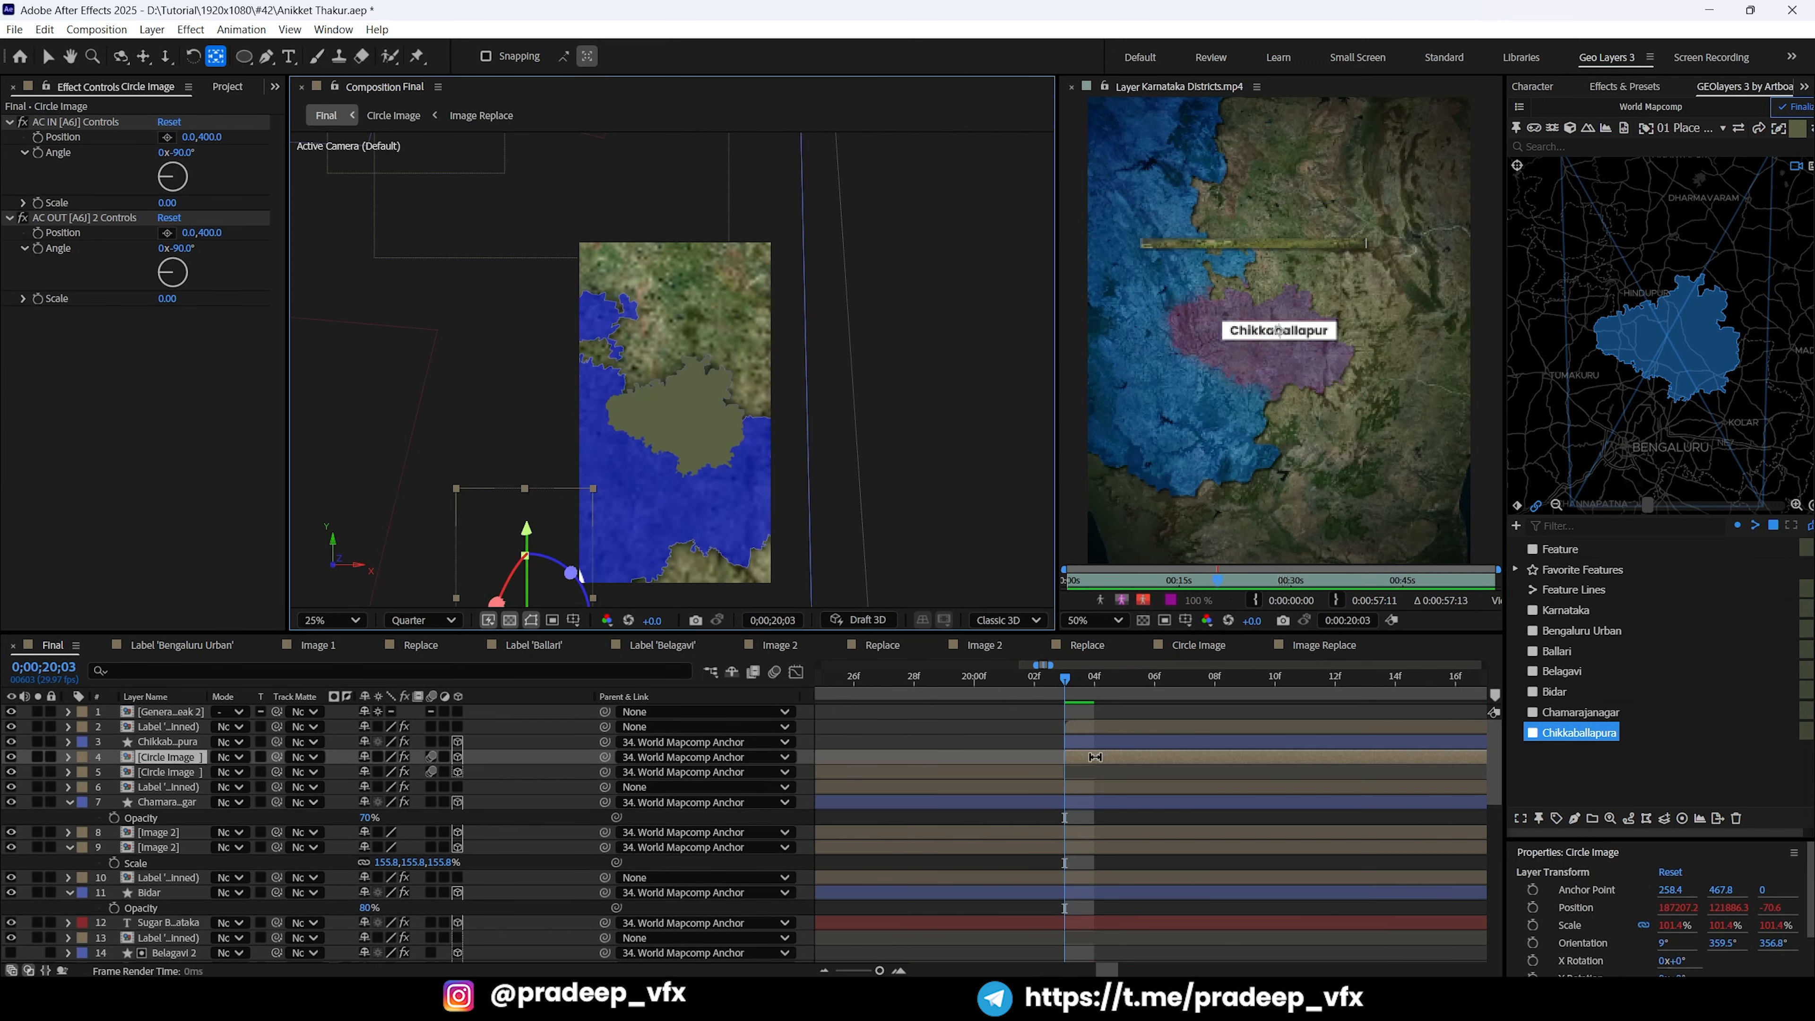
pyautogui.press('Delete')
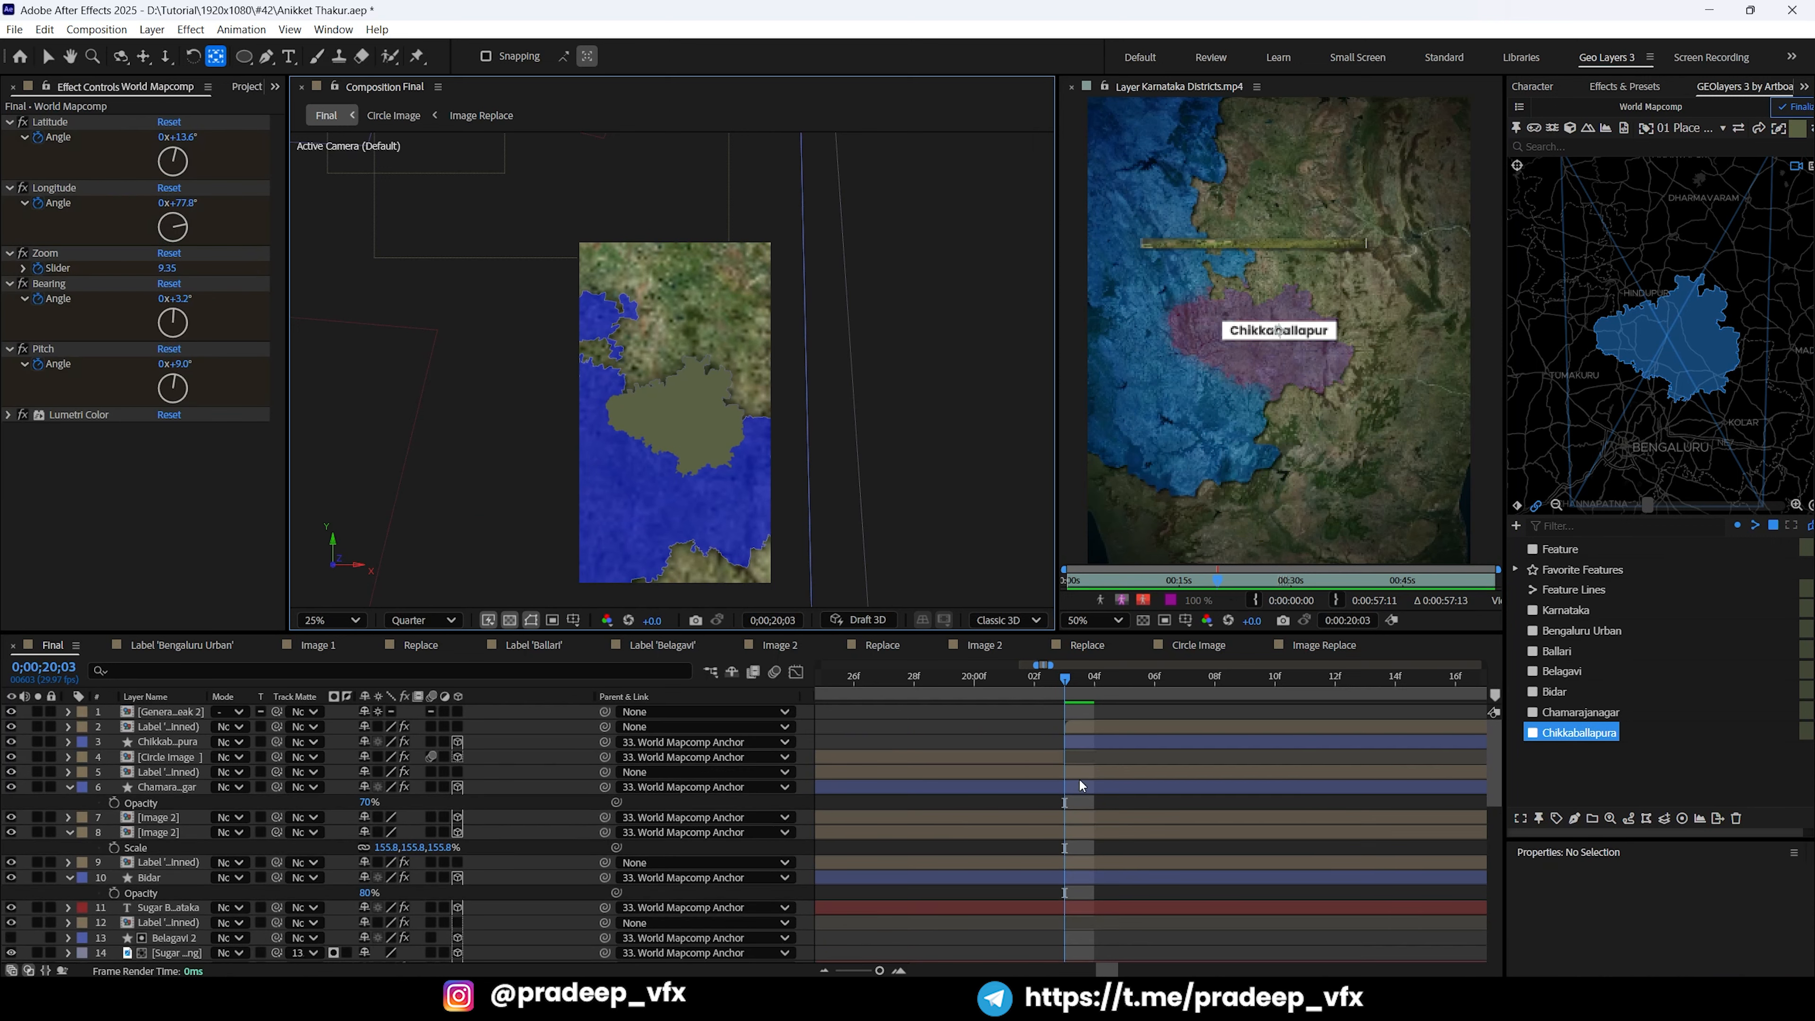
pyautogui.click(1079, 779)
pyautogui.keyDown('ctrl'); pyautogui.click(1079, 785); pyautogui.keyUp('ctrl')
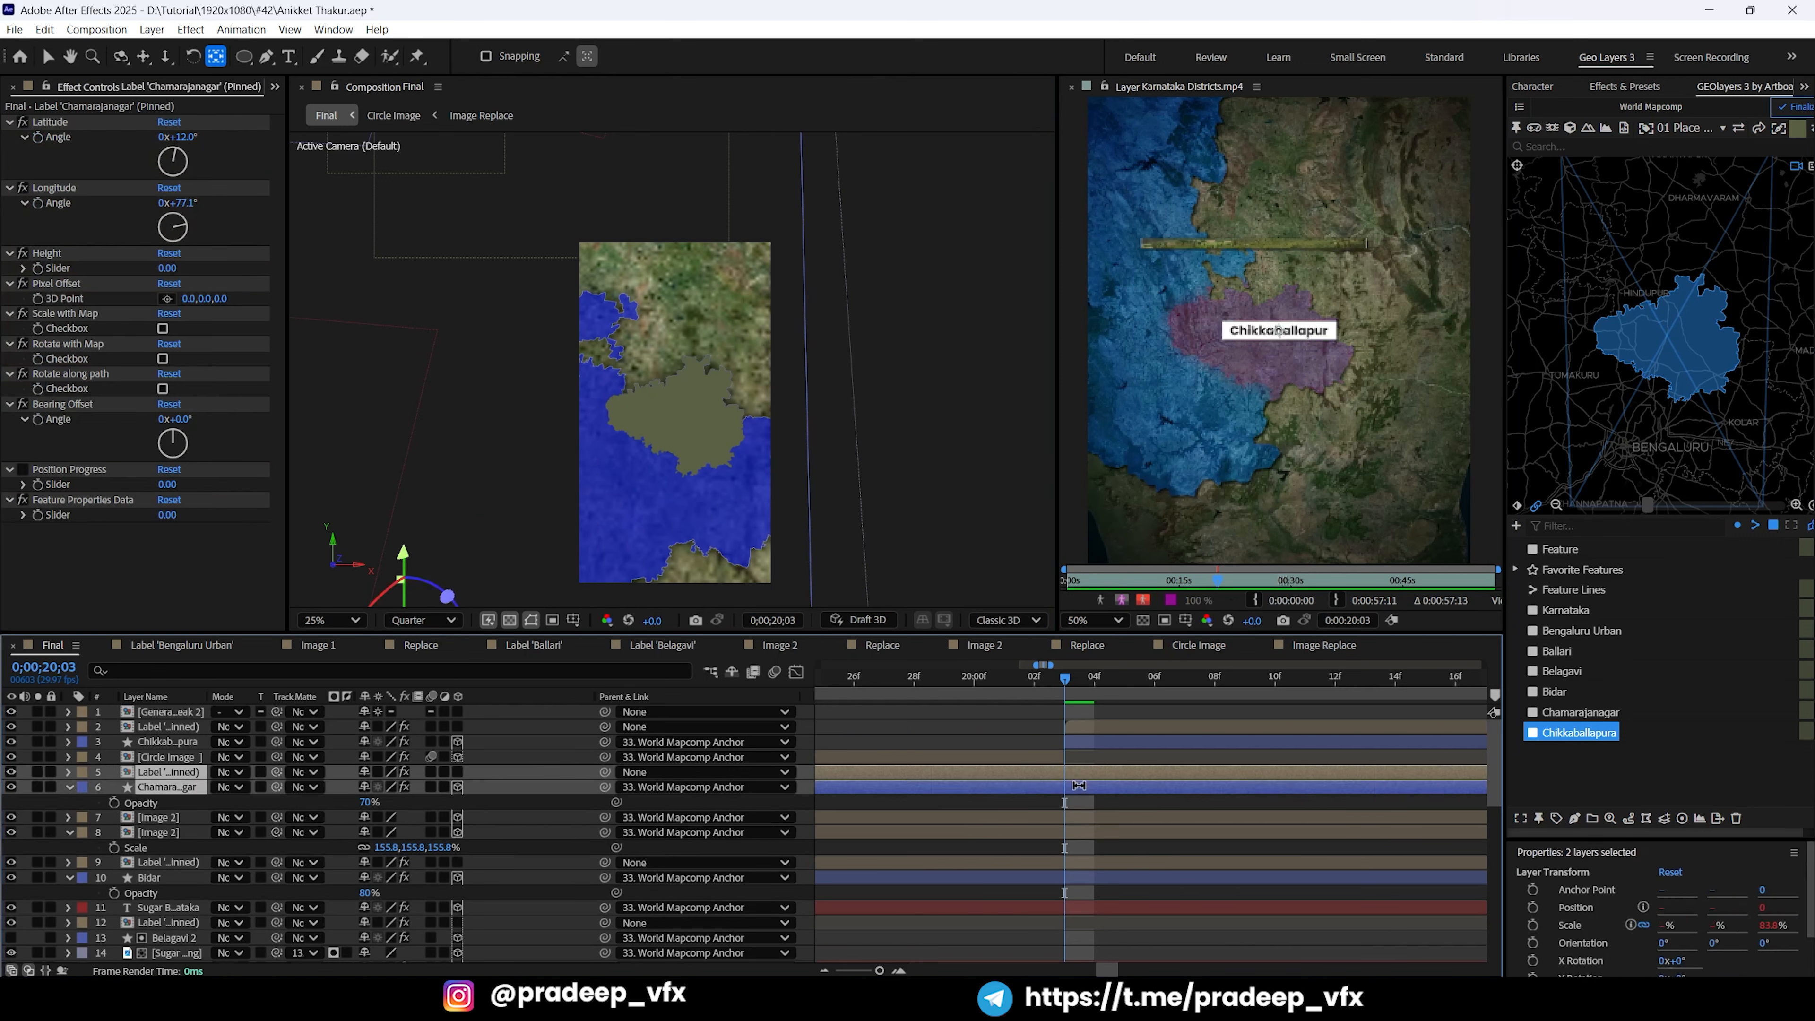
pyautogui.hotkey('ctrl', 'shift', 'd')
pyautogui.press('Delete')
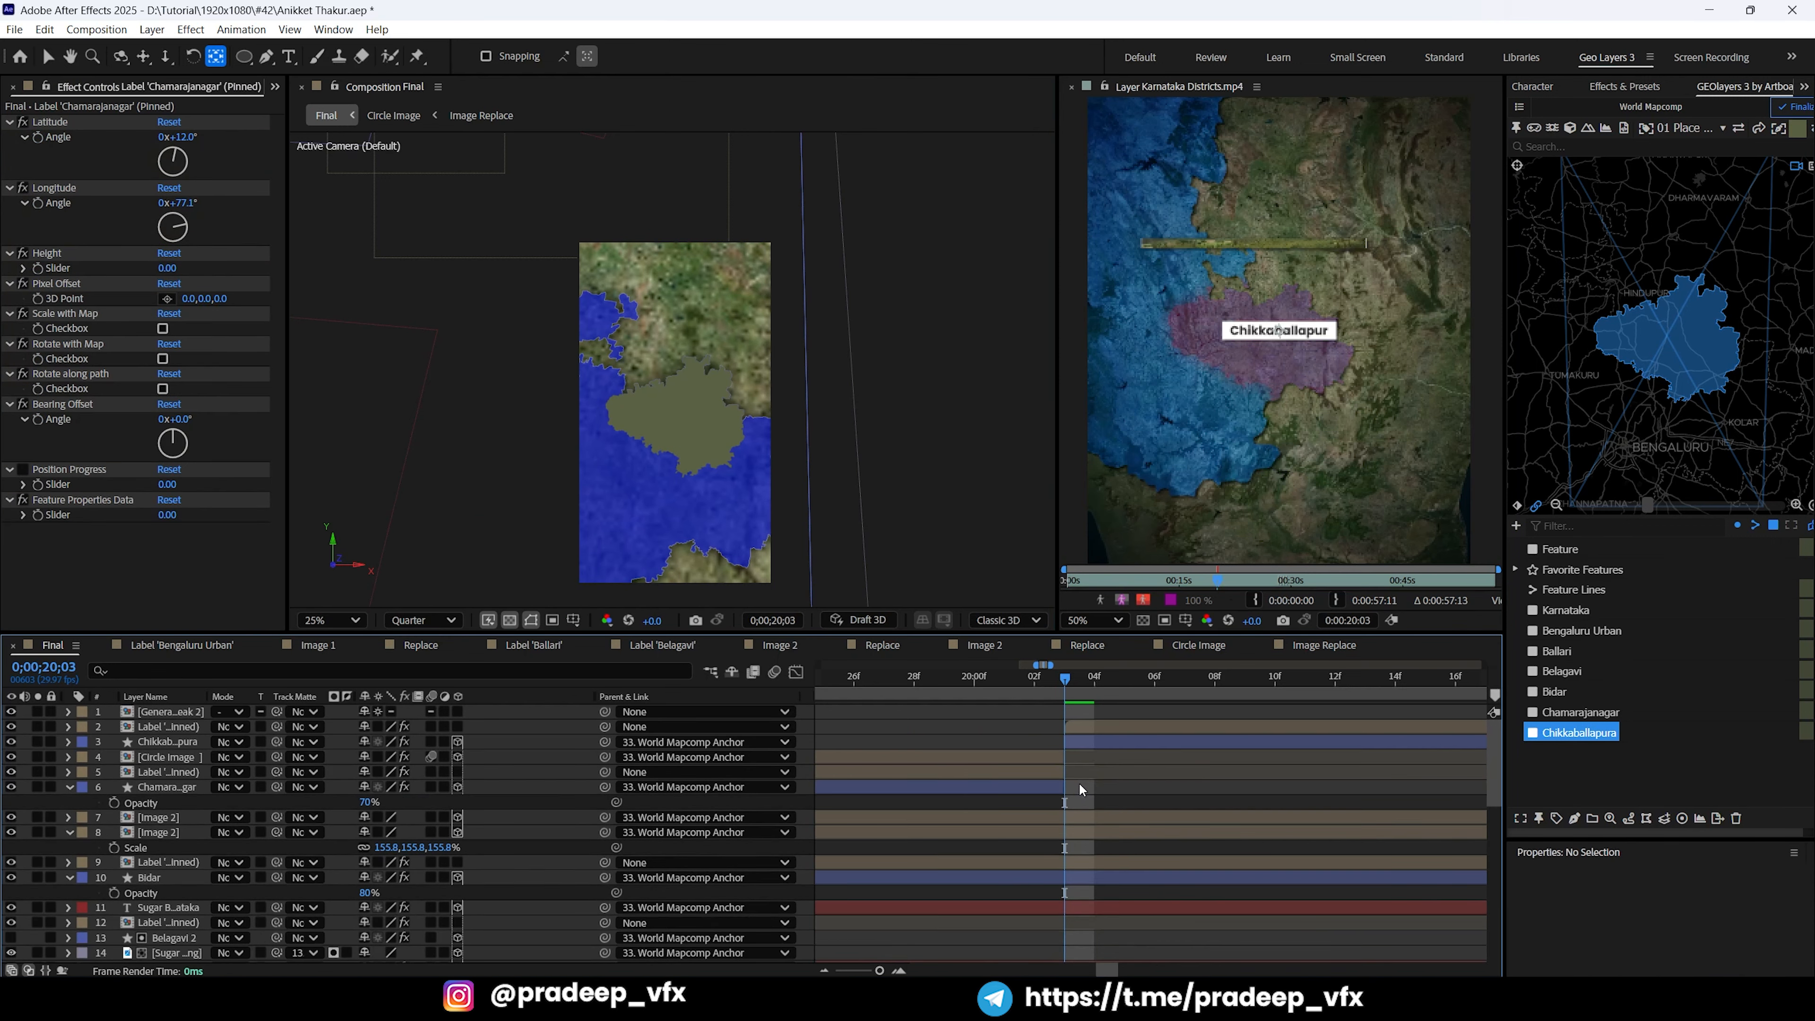